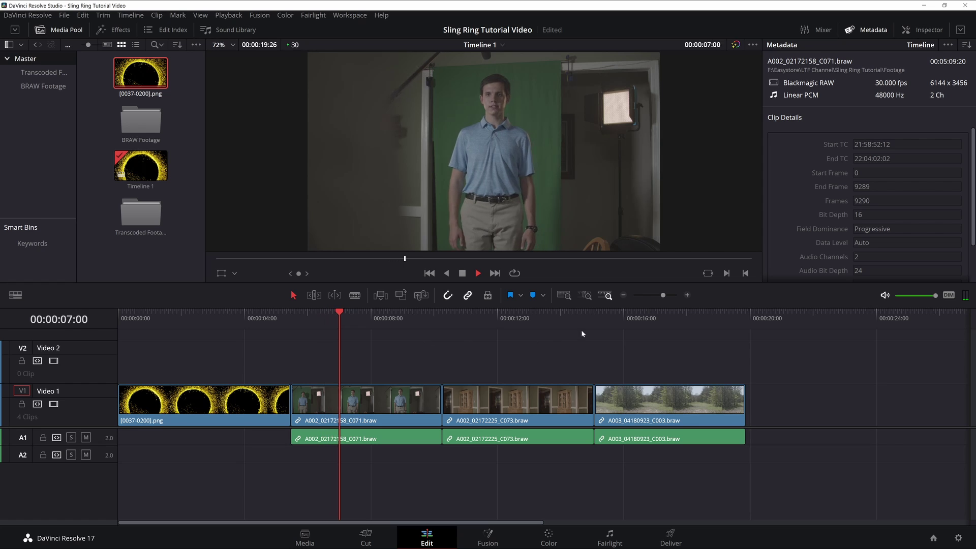
# Step: Preview the forest clip and the interior room clip on the timeline
pyautogui.click(625, 316)
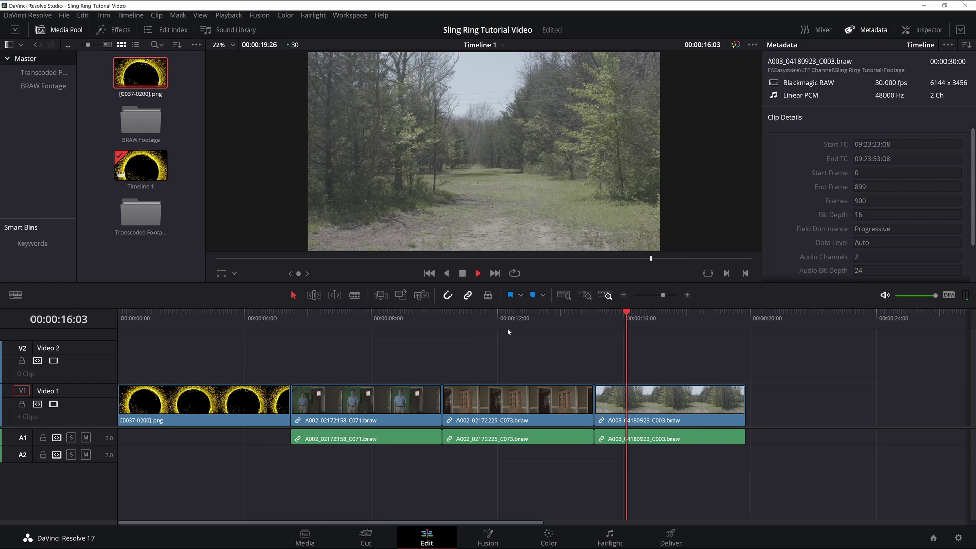
pyautogui.click(458, 319)
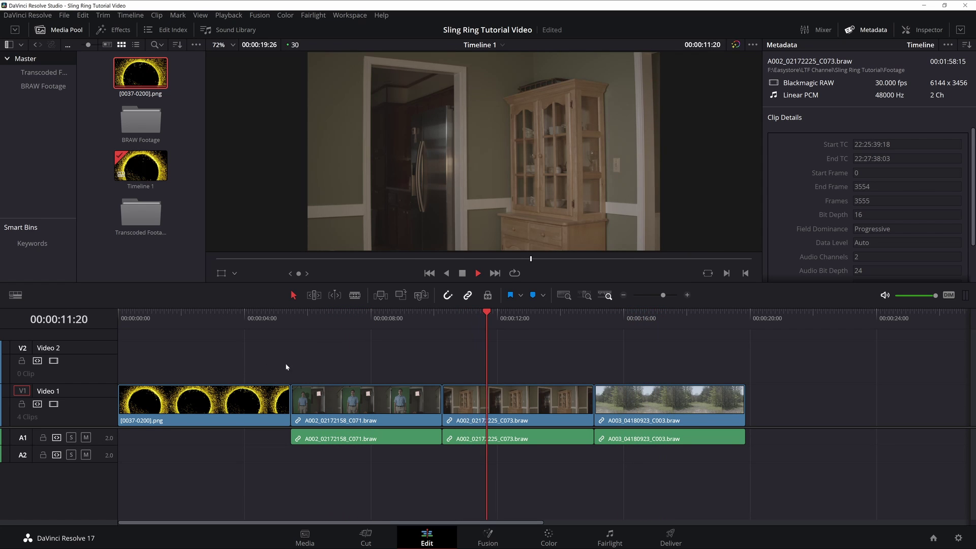
pyautogui.press('space')
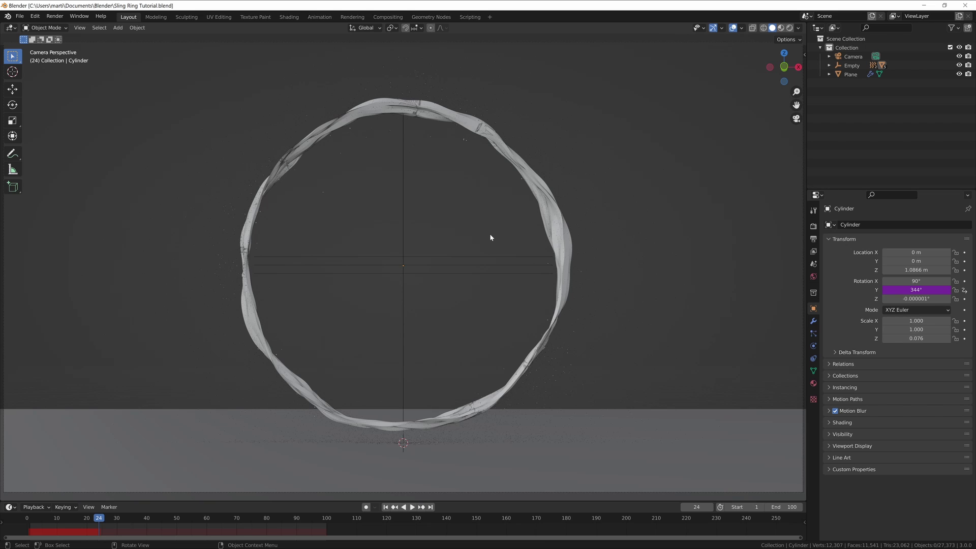
# Step: Select the ground plane under the ring, view its material settings, and hide the plane
pyautogui.click(757, 444)
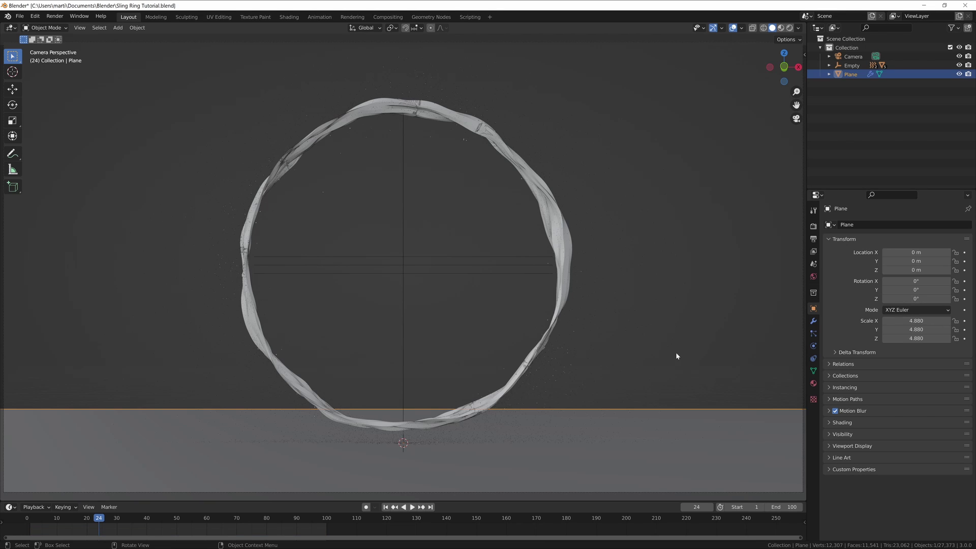
pyautogui.click(813, 384)
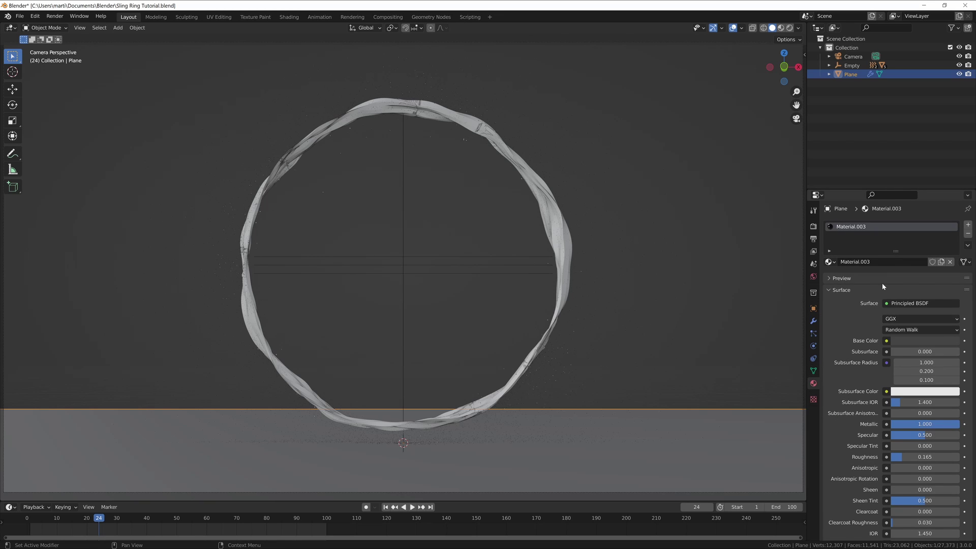
pyautogui.click(959, 75)
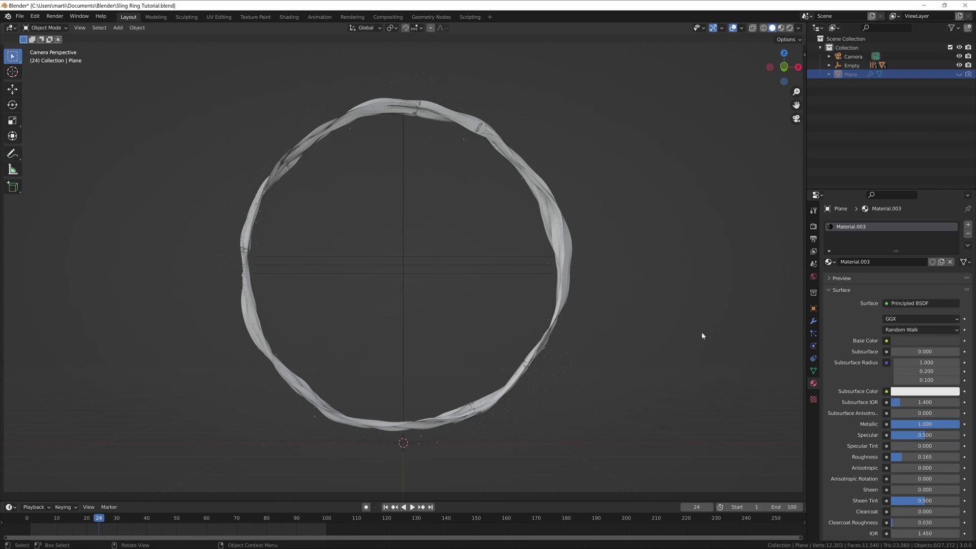
# Step: Turn off the render noise threshold and set the render samples to 126
pyautogui.click(813, 227)
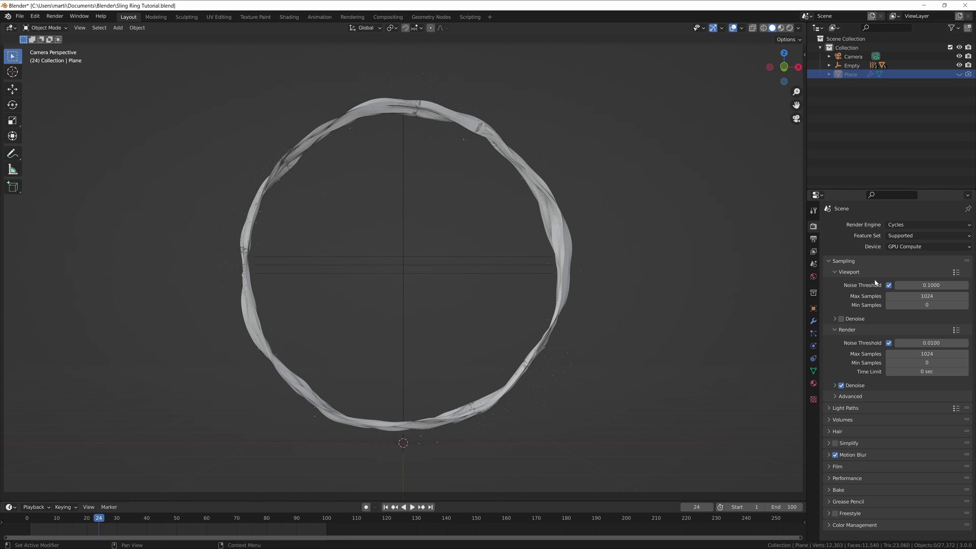
pyautogui.click(889, 344)
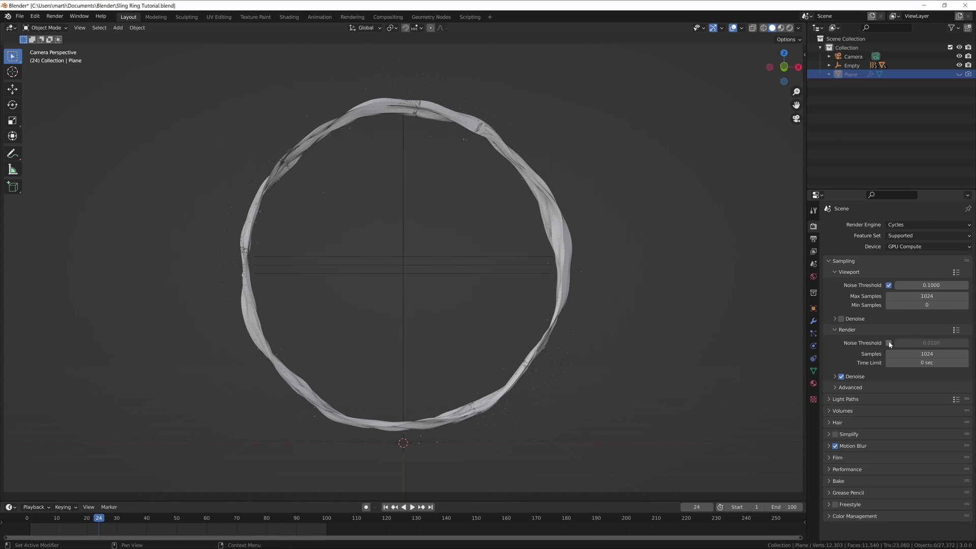
pyautogui.doubleClick(916, 353)
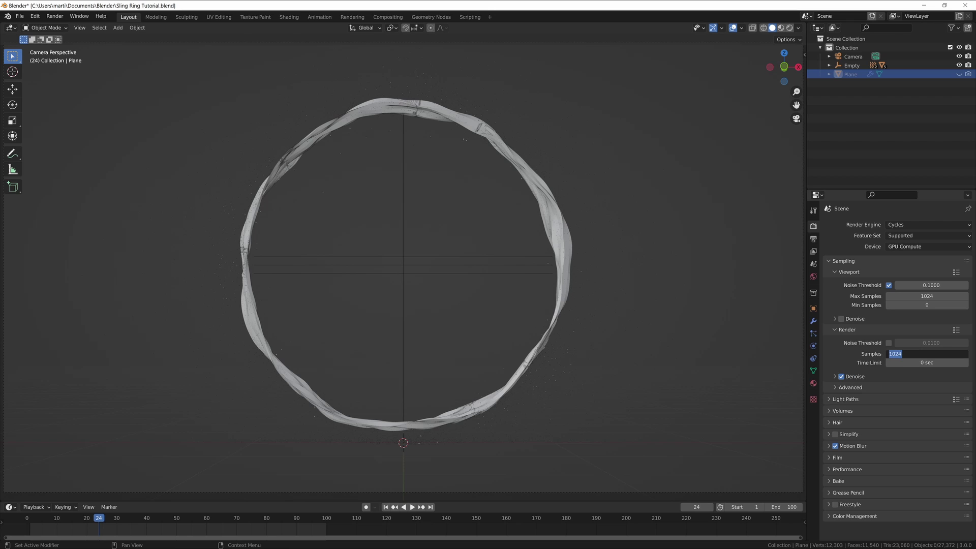
pyautogui.write('126')
pyautogui.press('Return')
# Step: Render frame 24 and examine the denoised sparks around the ring up close
pyautogui.press('F12')
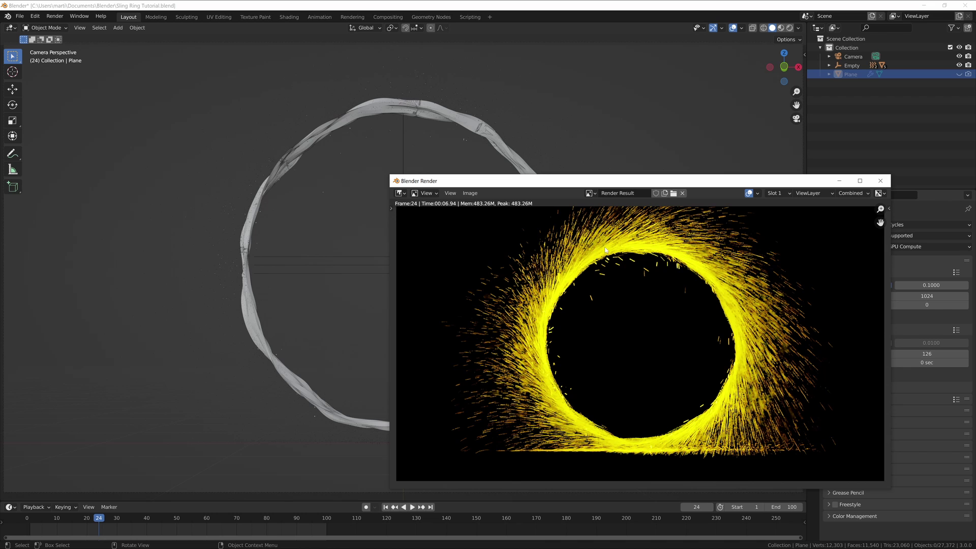
pyautogui.scroll(8, 466, 296)
pyautogui.scroll(-3, 483, 297)
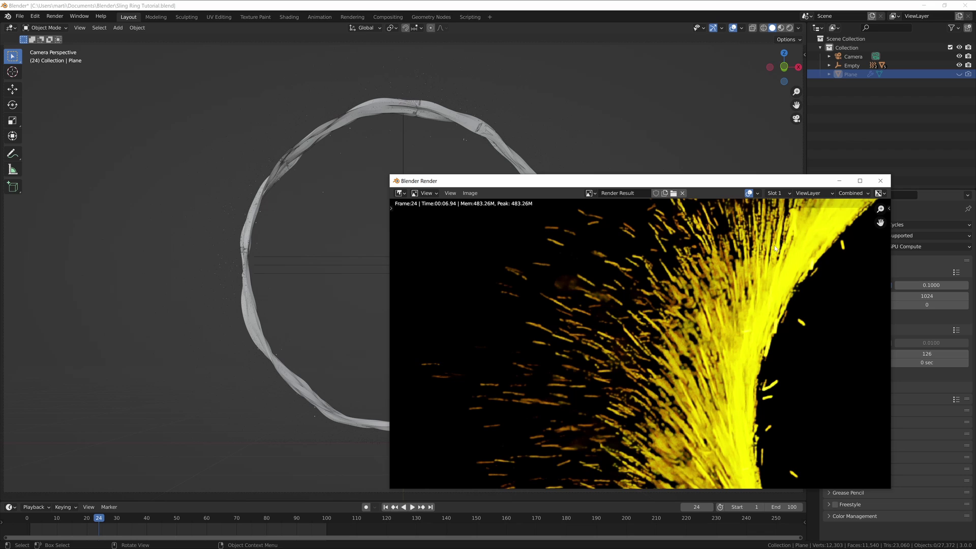
pyautogui.moveTo(696, 326); pyautogui.dragTo(670, 331)
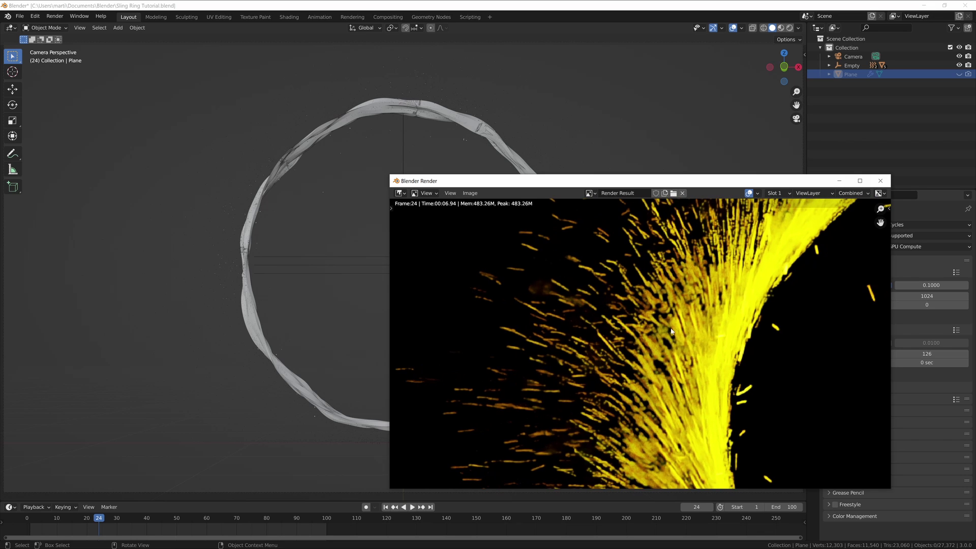
pyautogui.scroll(-4, 712, 329)
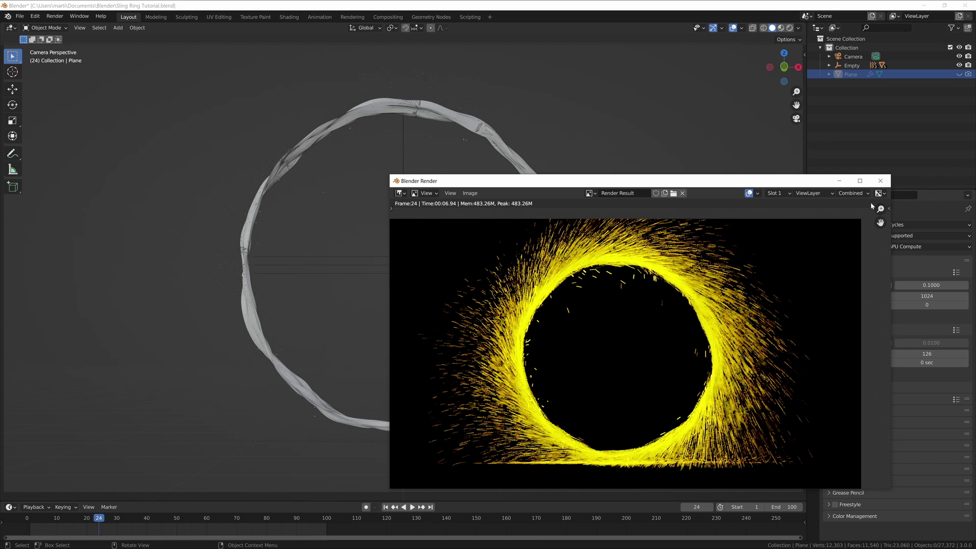
pyautogui.click(880, 180)
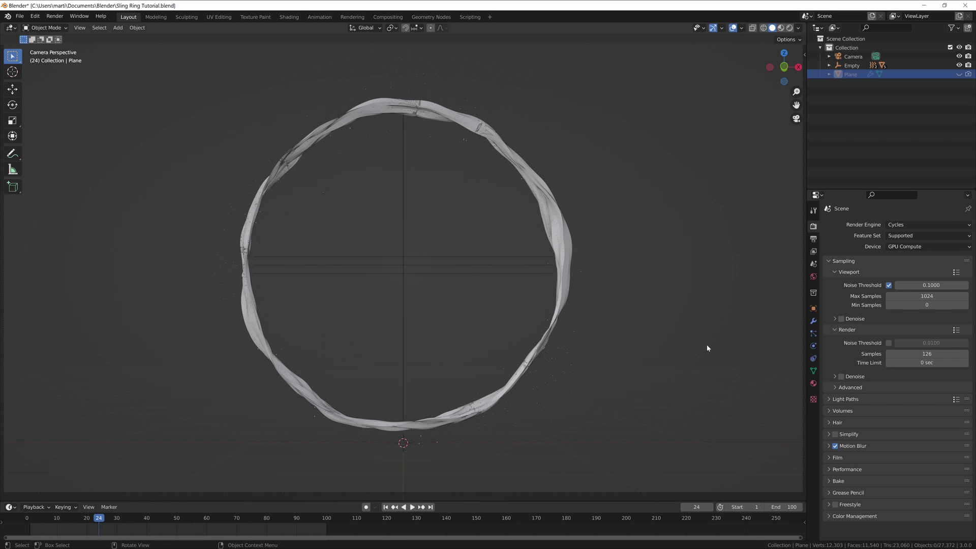
# Step: Render the frame again without denoising and examine the individual sparks up close
pyautogui.press('F12')
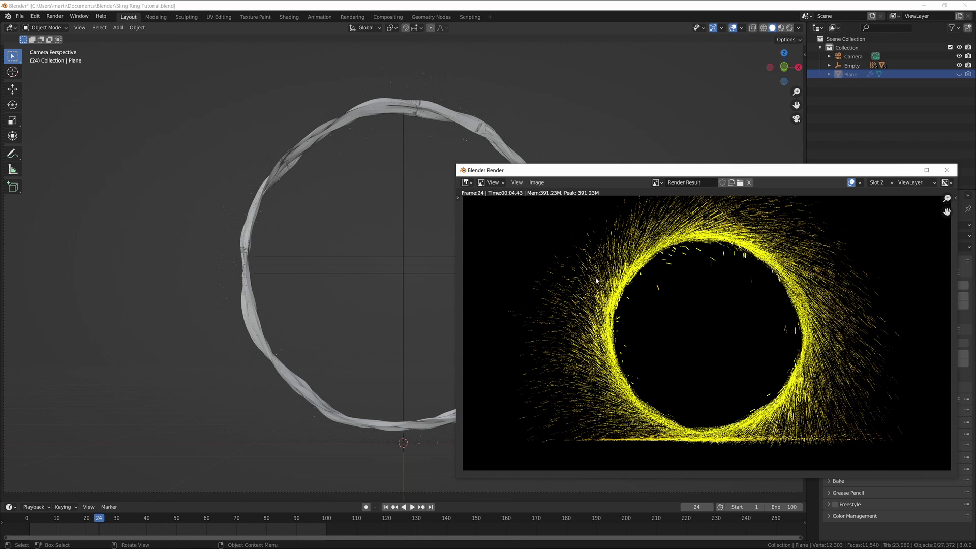
pyautogui.scroll(5, 586, 301)
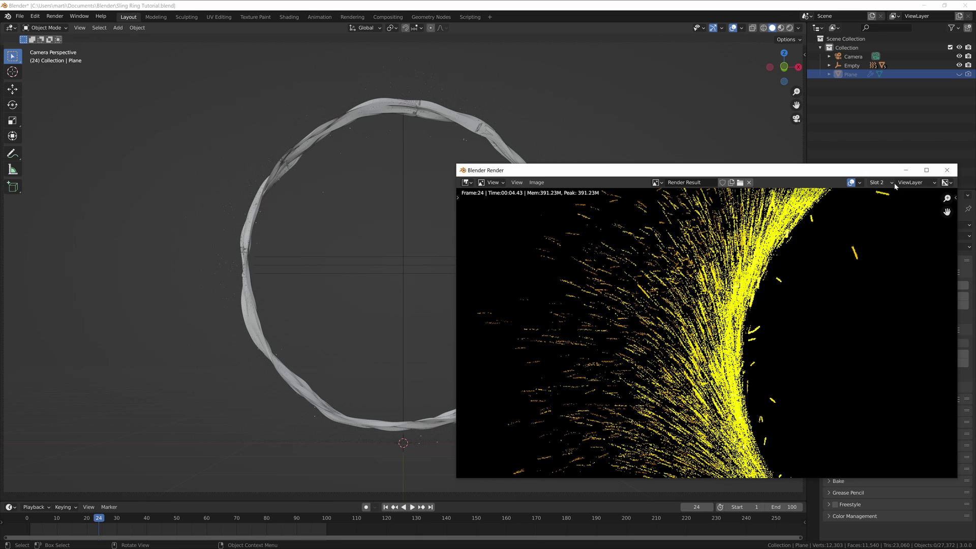
pyautogui.click(949, 170)
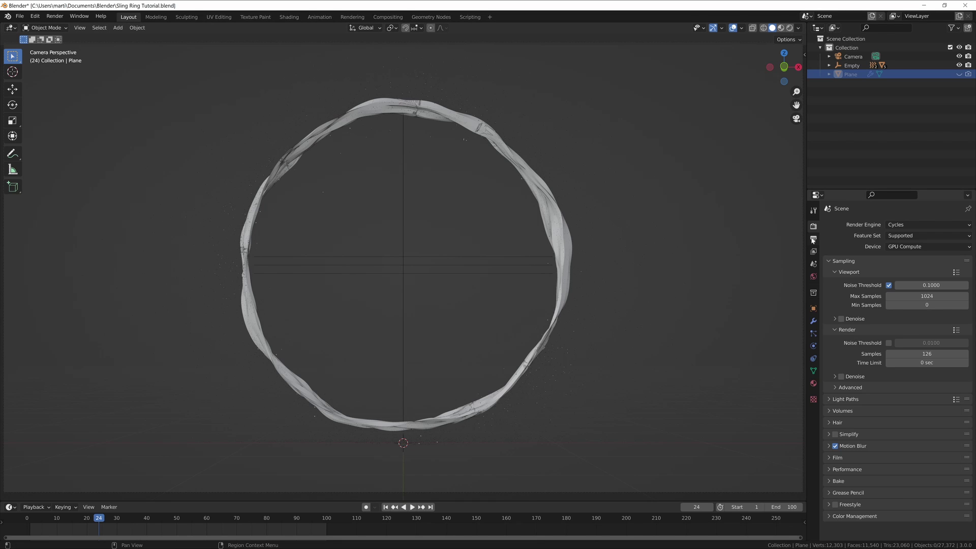
# Step: Set the render output path to a new Desktop folder named Test Render
pyautogui.click(813, 240)
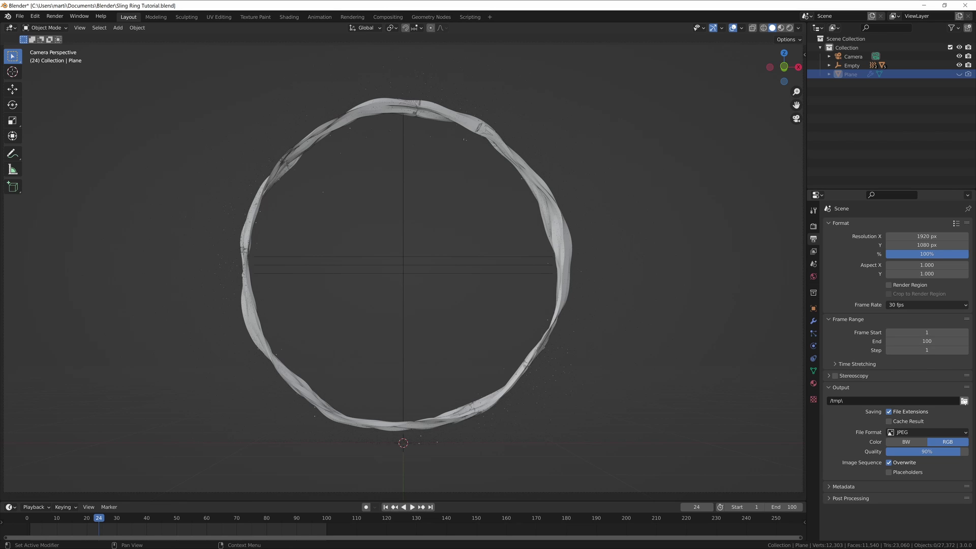
pyautogui.click(963, 401)
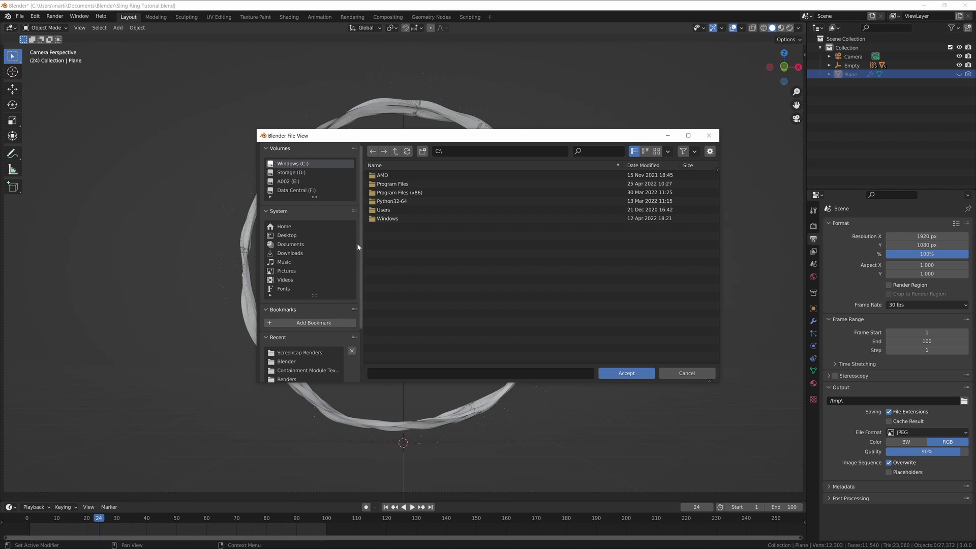
pyautogui.click(287, 235)
pyautogui.click(423, 150)
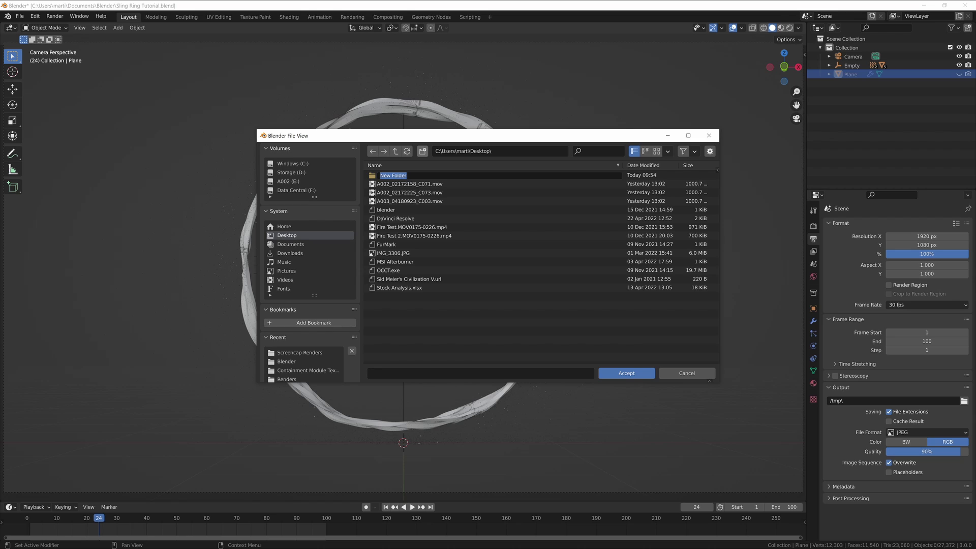
pyautogui.write('Test Render')
pyautogui.press('Return')
pyautogui.doubleClick(397, 176)
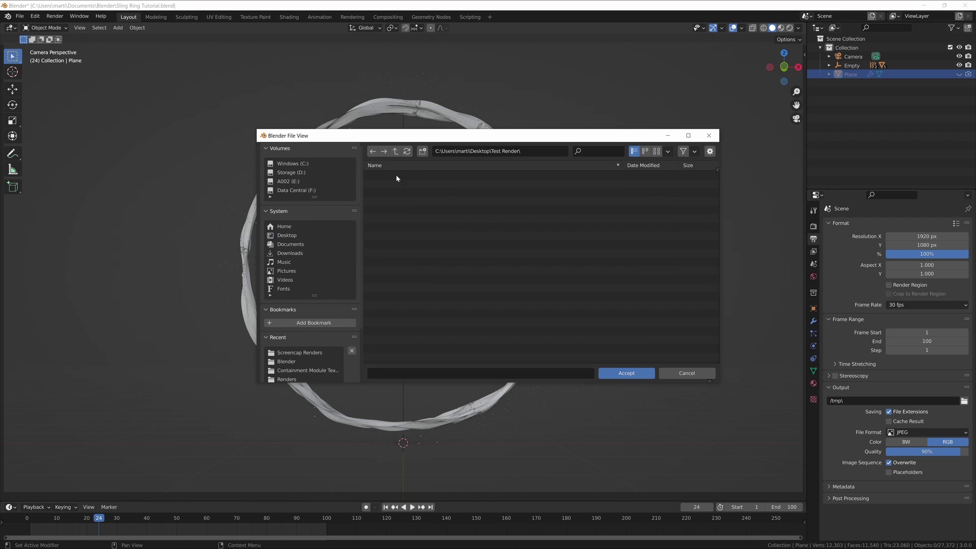
pyautogui.click(631, 374)
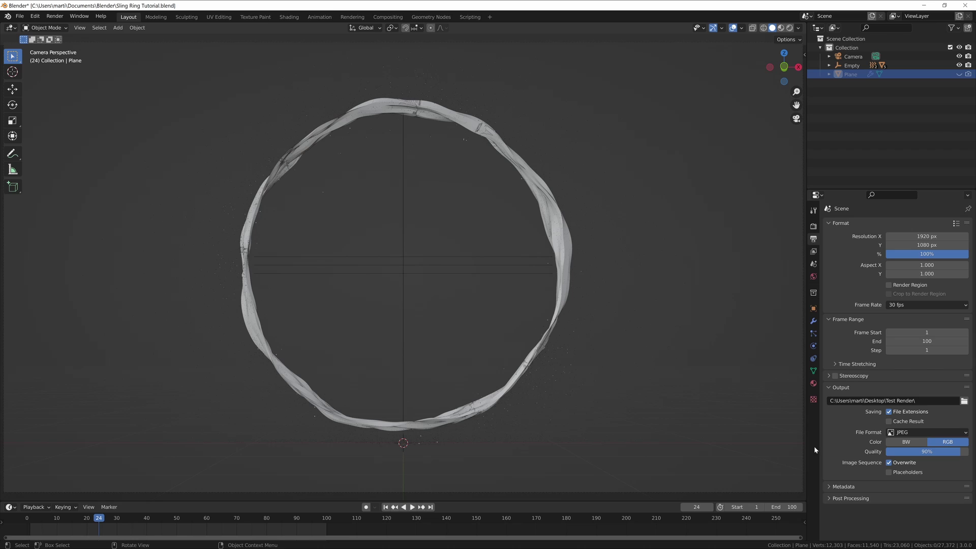
# Step: Set the output file format to PNG with 90% compression
pyautogui.click(904, 433)
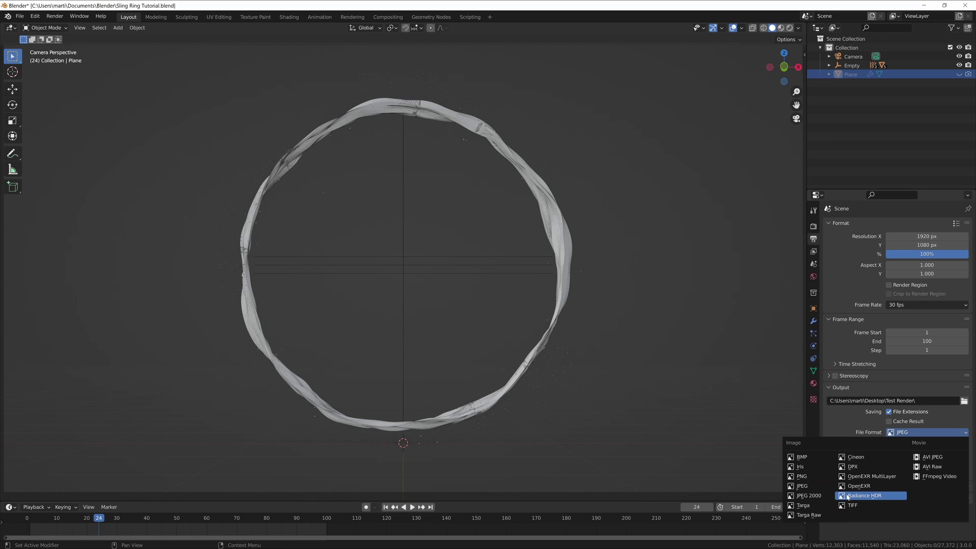
pyautogui.click(802, 476)
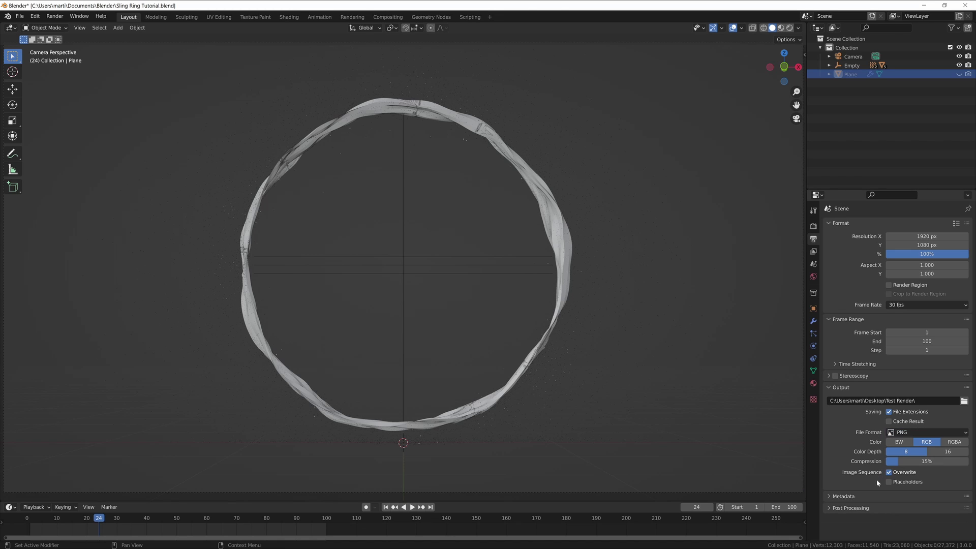
pyautogui.click(909, 461)
pyautogui.write('0')
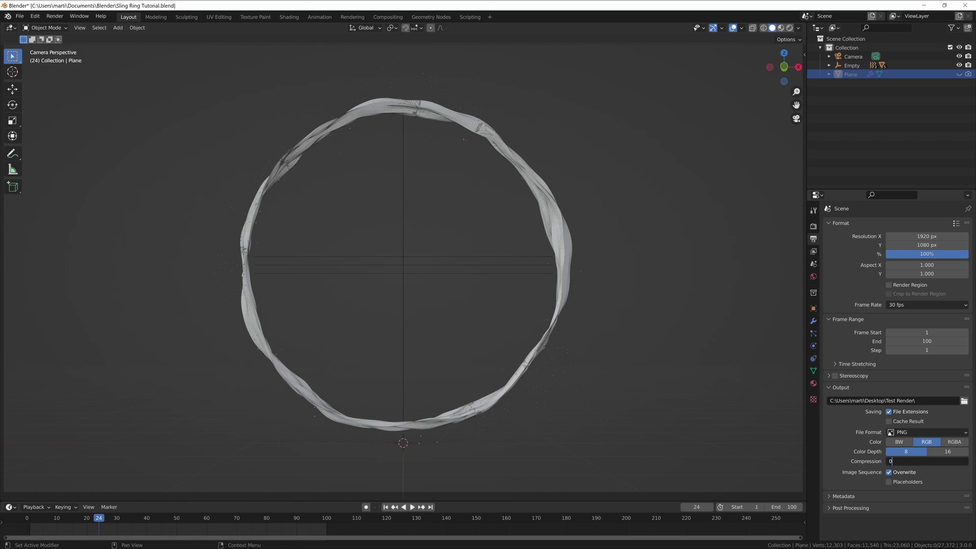
pyautogui.press('BackSpace')
pyautogui.write('90')
pyautogui.press('Return')
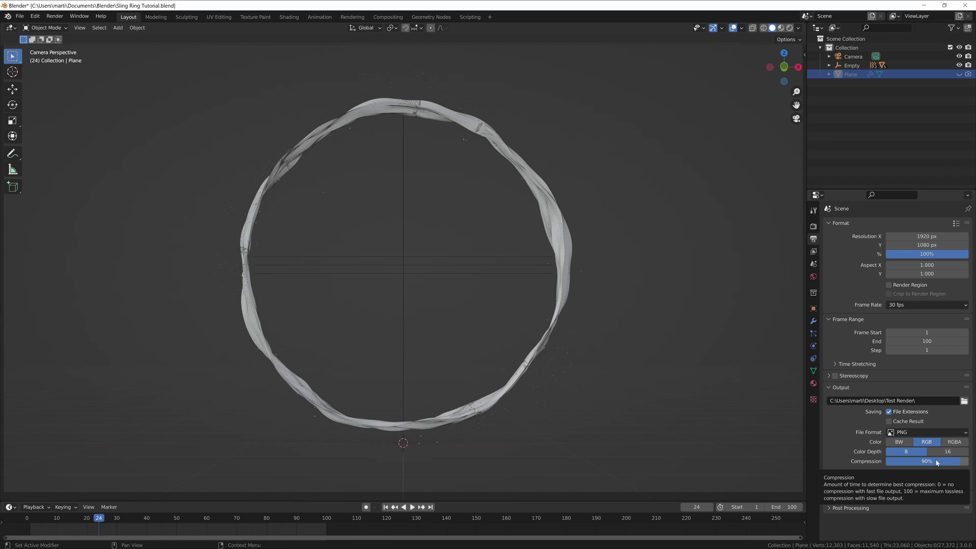
# Step: Lower the PNG compression to 0% and set it back to 90%
pyautogui.moveTo(936, 463); pyautogui.dragTo(579, 461)
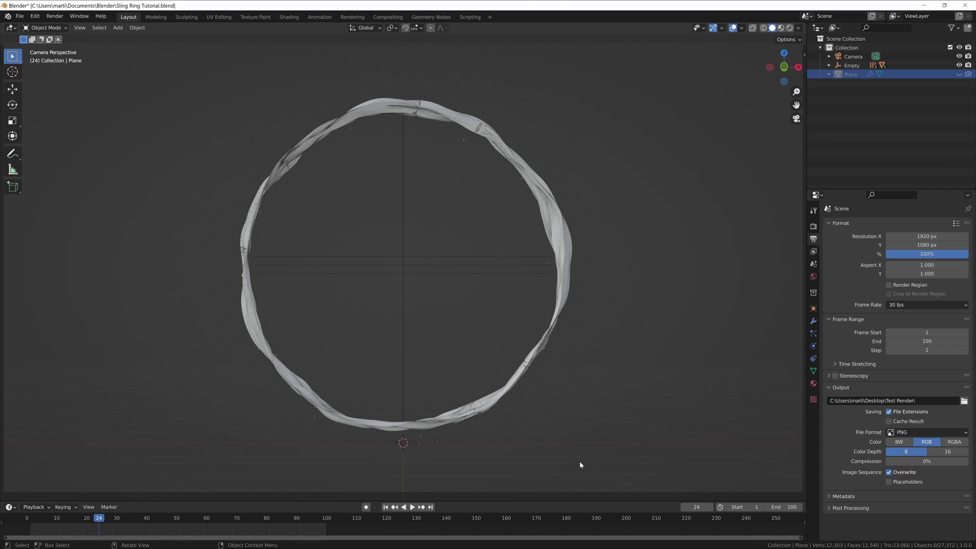
pyautogui.click(921, 462)
pyautogui.write('90')
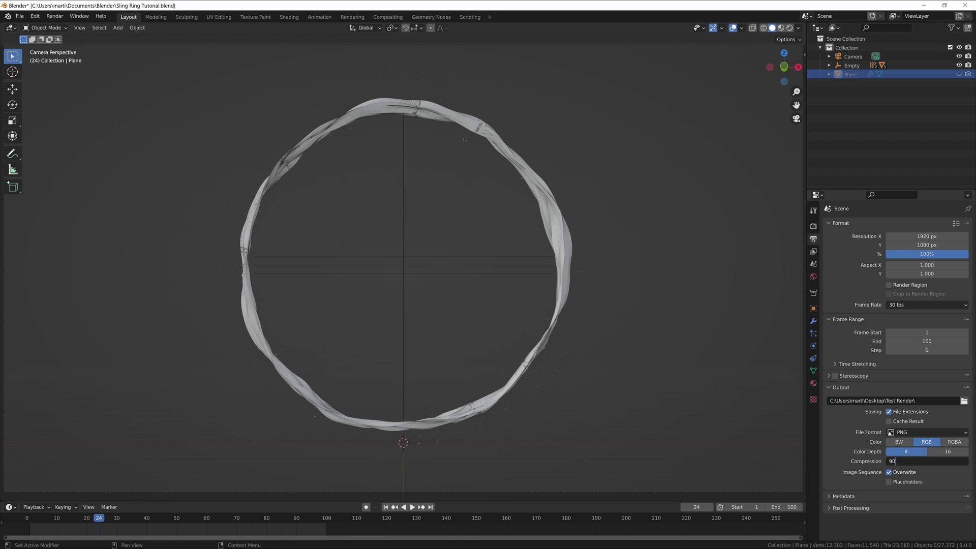
pyautogui.press('Return')
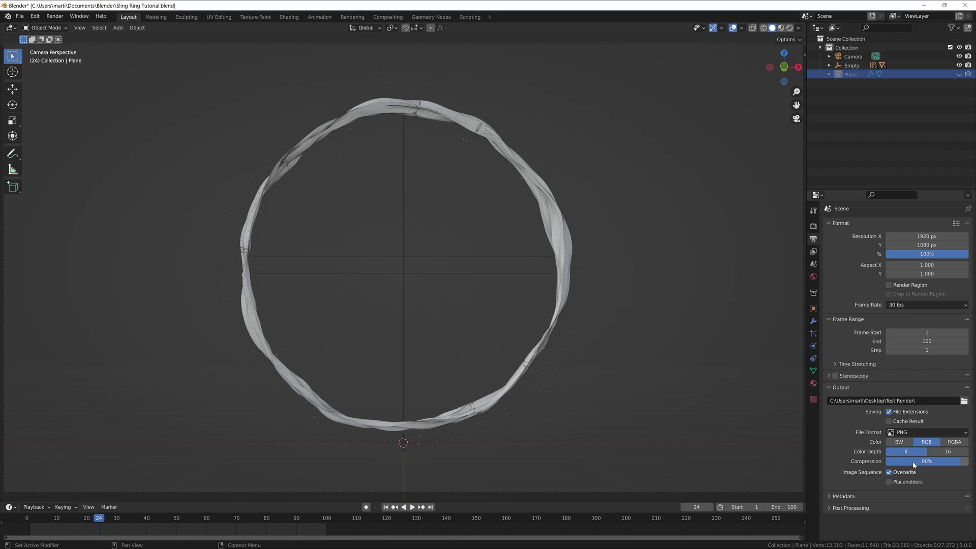
# Step: Set the output color to RGBA and enable a transparent film background for the render
pyautogui.click(954, 442)
pyautogui.click(813, 226)
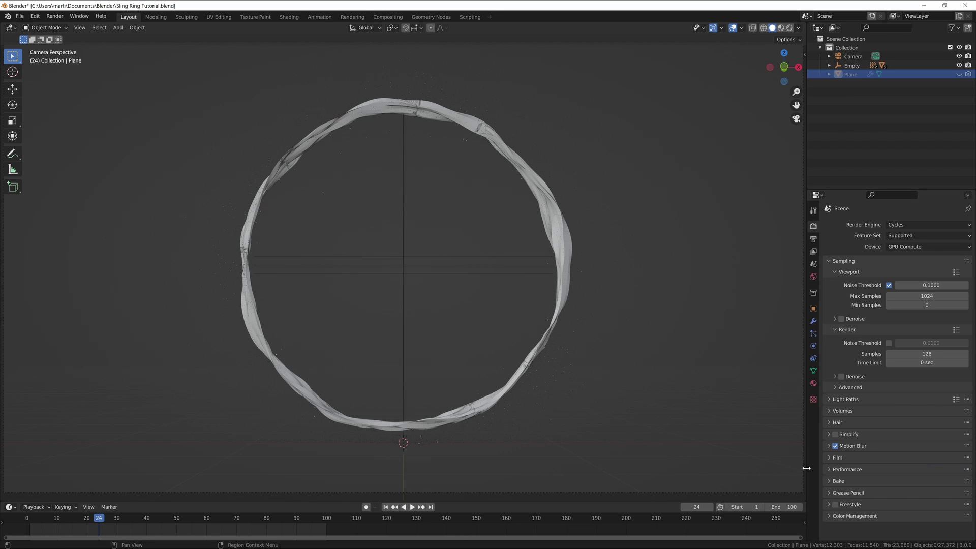
pyautogui.click(828, 458)
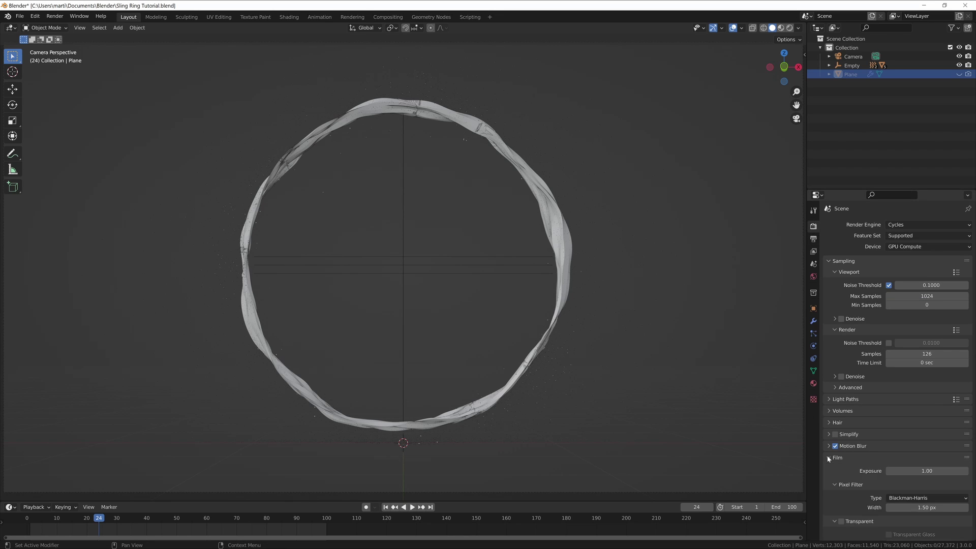
pyautogui.click(840, 521)
# Step: Render the frame with transparency and save the image to the Desktop as Test Image
pyautogui.press('F12')
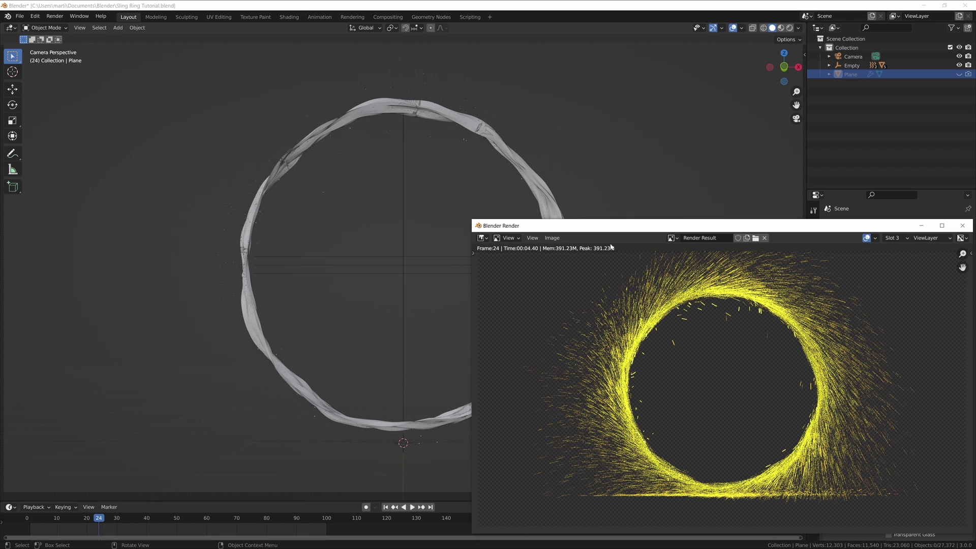
pyautogui.click(558, 239)
pyautogui.click(572, 300)
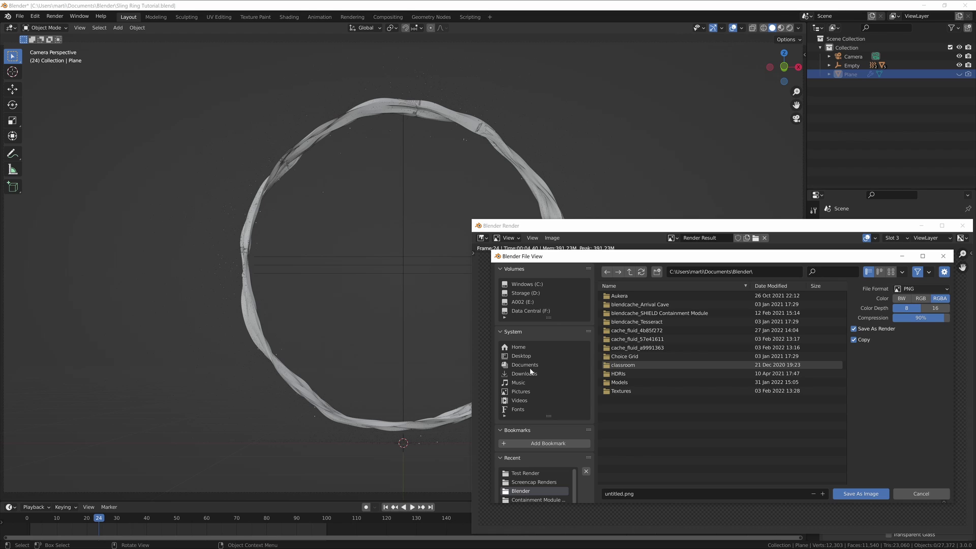
pyautogui.click(520, 356)
pyautogui.doubleClick(613, 493)
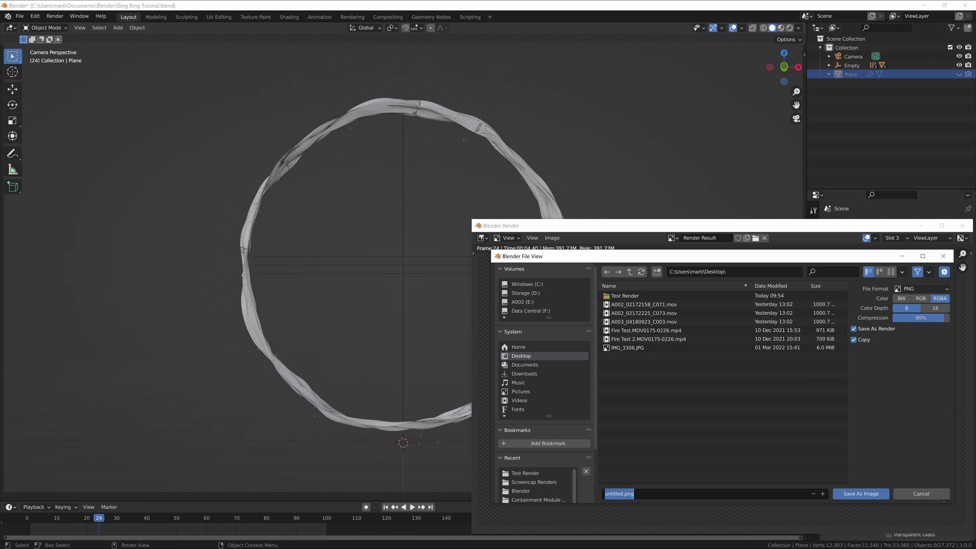
pyautogui.write('Test Image')
pyautogui.press('Return')
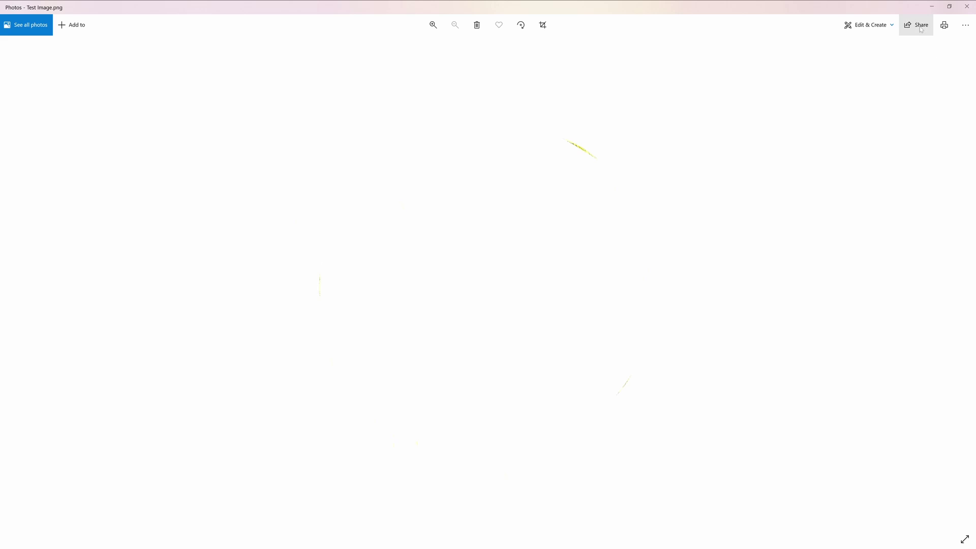
# Step: Switch back to Blender and render the frame with RGB output color and an opaque film background
pyautogui.hotkey('alt', 'Tab')
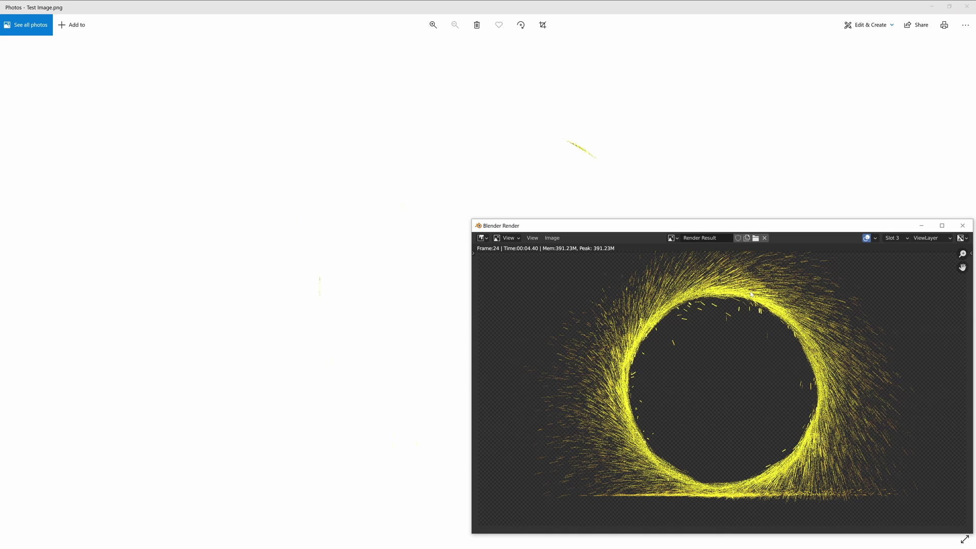
pyautogui.hotkey('alt', 'Tab')
pyautogui.press('Tab')
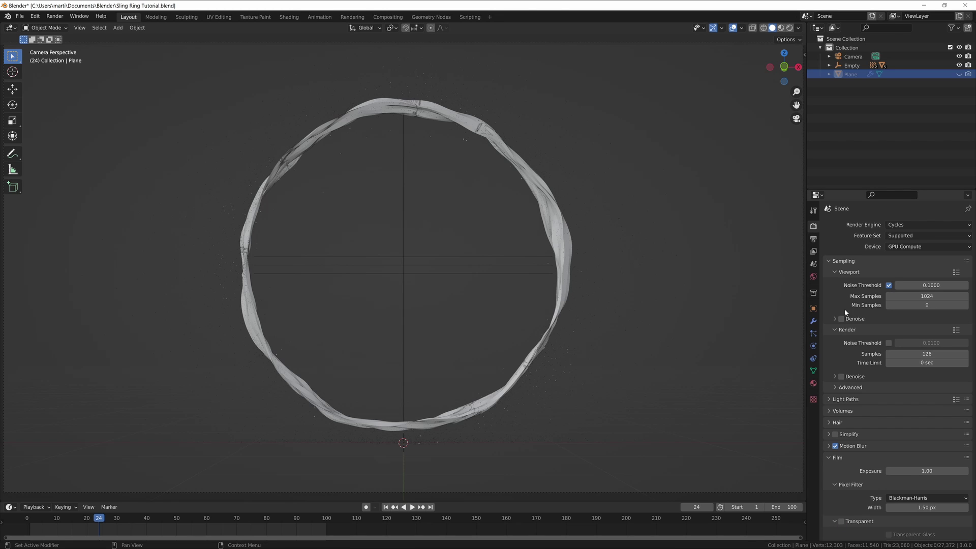
pyautogui.click(813, 239)
pyautogui.click(926, 443)
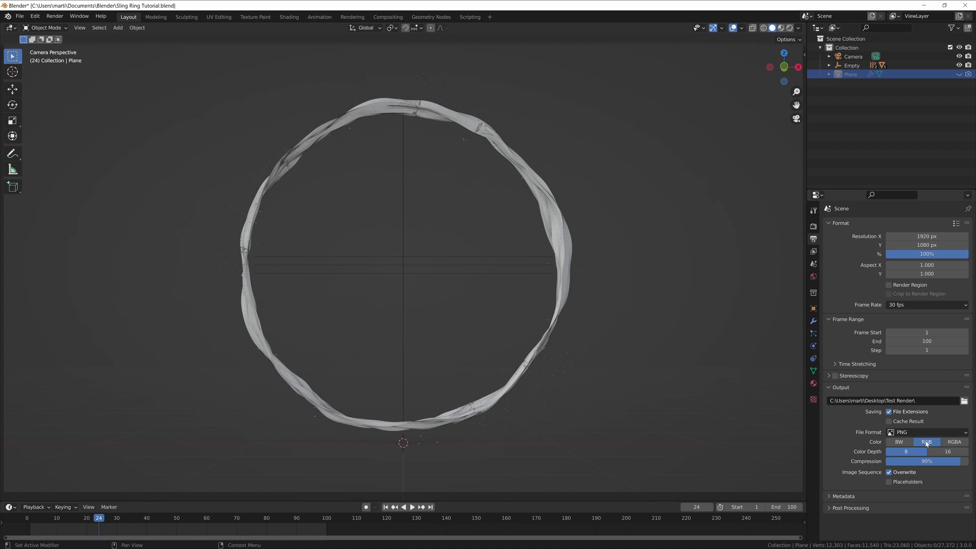
pyautogui.press('F11')
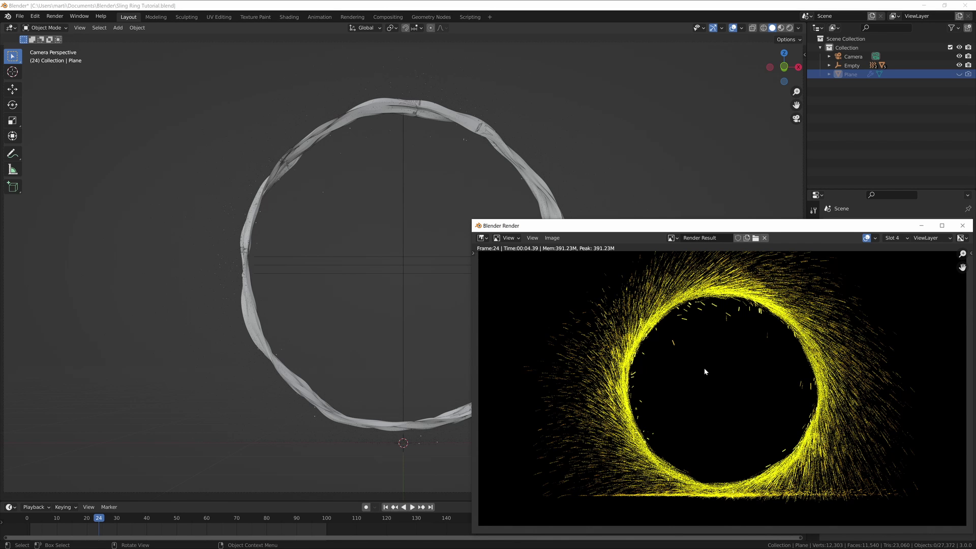
# Step: Compare the transparent and opaque renders in slots 3 and 4, and close the render window
pyautogui.press('j')
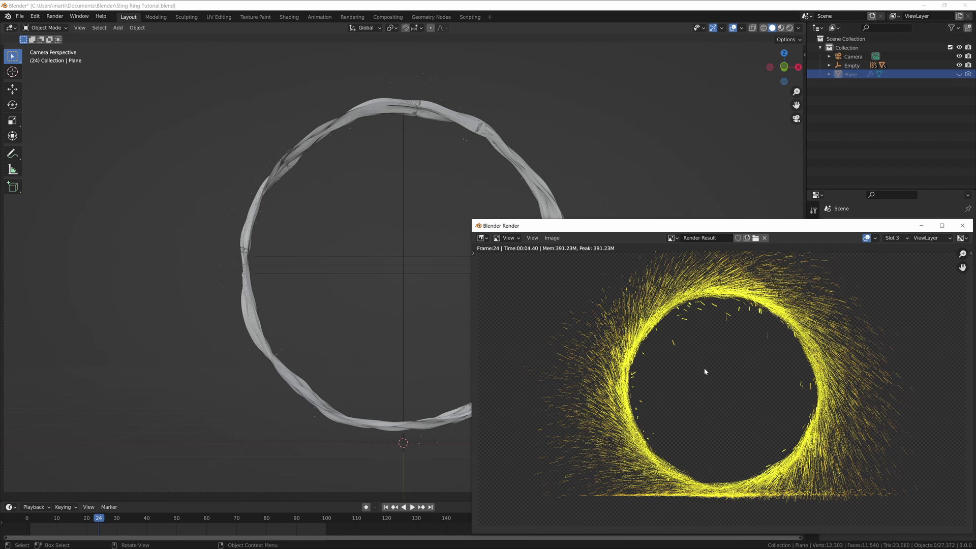
pyautogui.press('j')
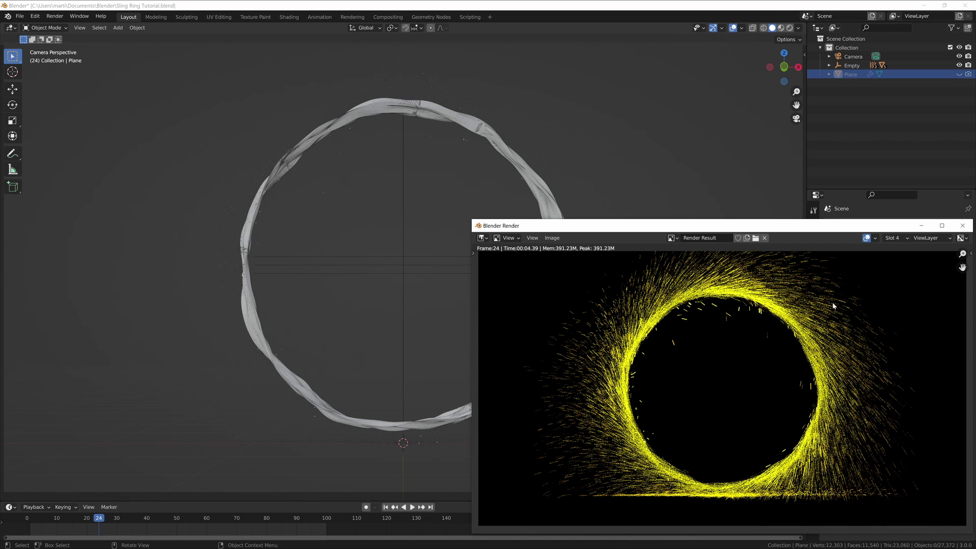
pyautogui.click(963, 225)
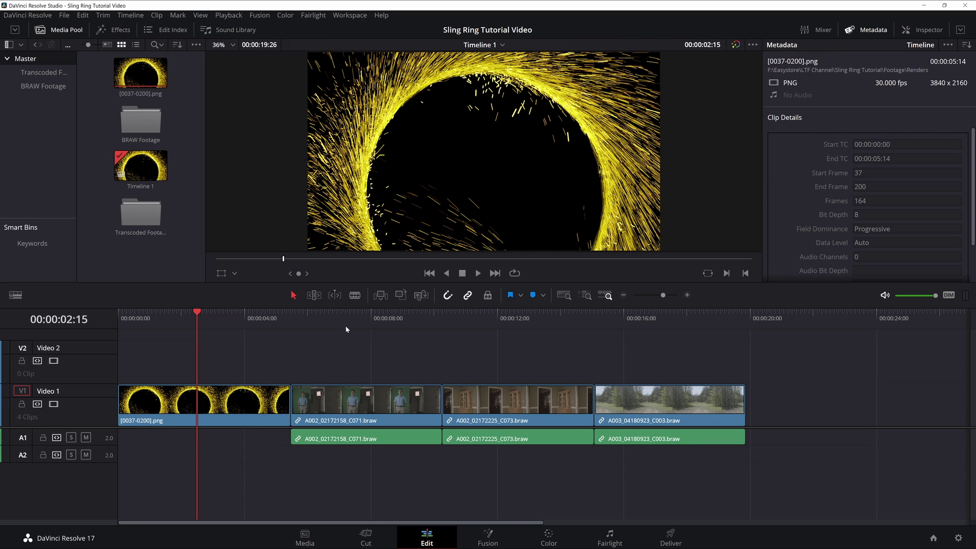
# Step: In DaVinci Resolve, mark an in/out range on the timeline spanning the three BRAW clips, from 00:00:05:14 to 00:00:19:26
pyautogui.click(345, 330)
pyautogui.click(377, 412)
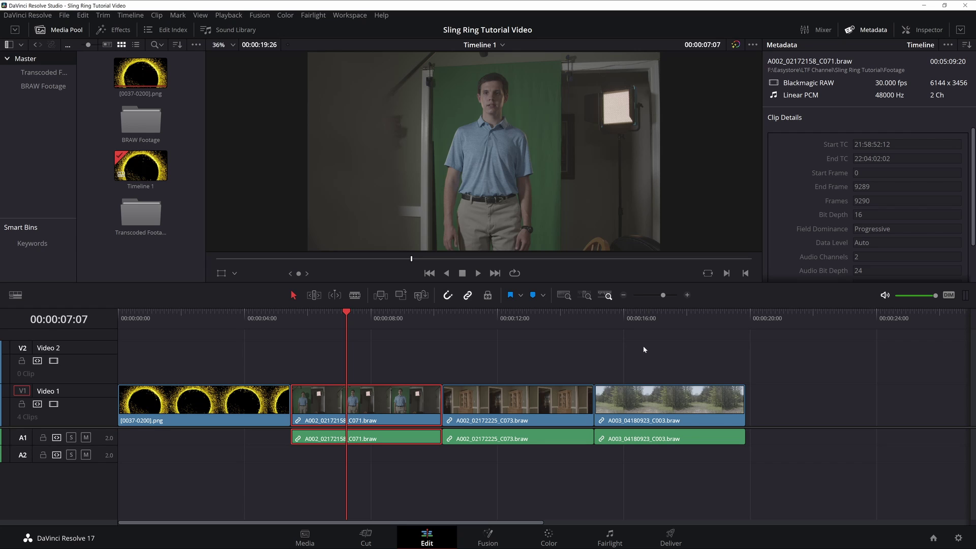
pyautogui.click(290, 318)
pyautogui.press('i')
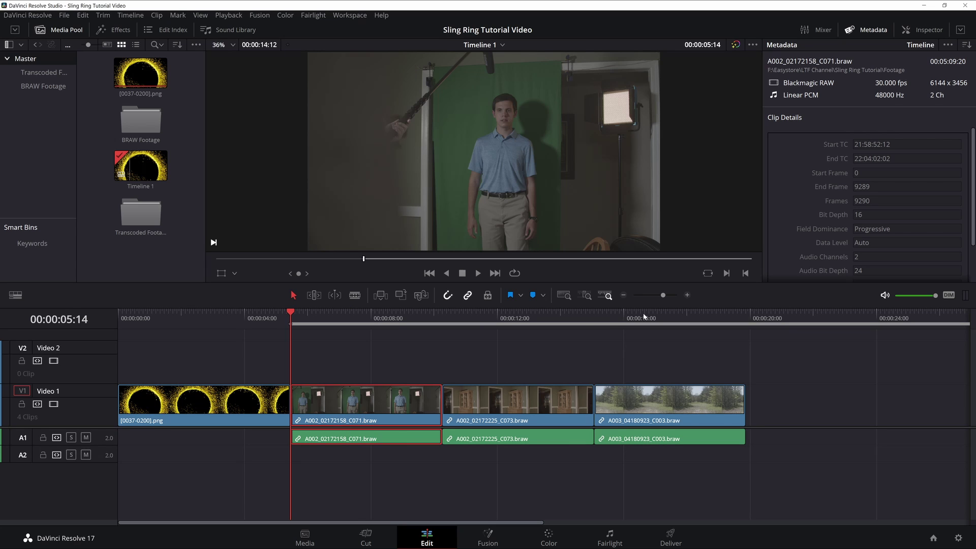
pyautogui.click(746, 314)
pyautogui.press('o')
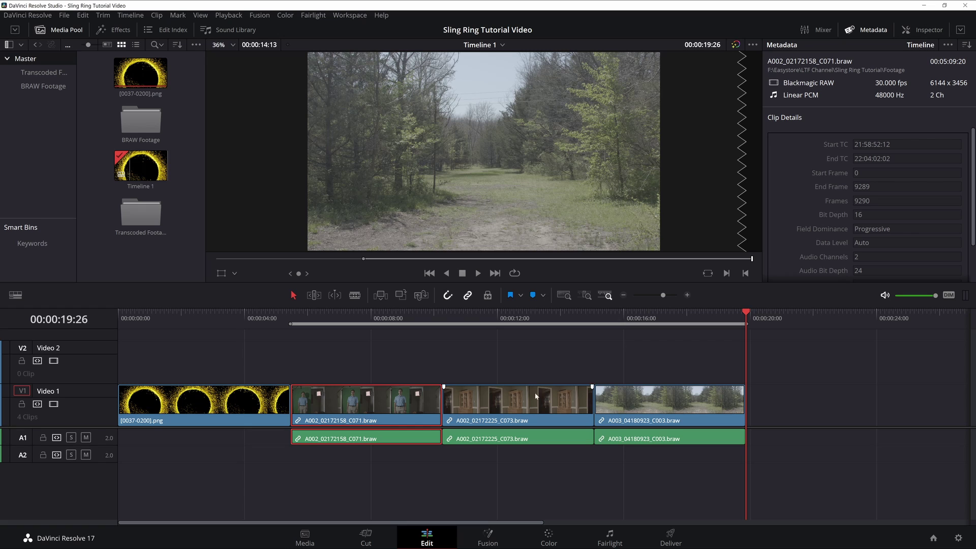
pyautogui.moveTo(519, 399)
pyautogui.mouseDown()
pyautogui.moveTo(362, 380)
pyautogui.moveTo(519, 398)
pyautogui.mouseUp()
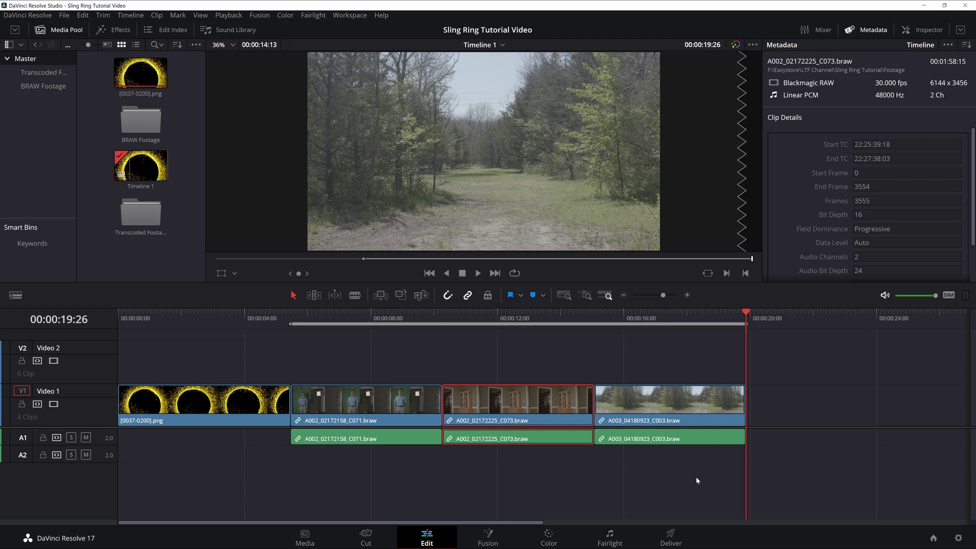
# Step: Set up a custom delivery of individual clips as QuickTime DNxHR 444 12-bit, without audio and using source filenames
pyautogui.click(671, 538)
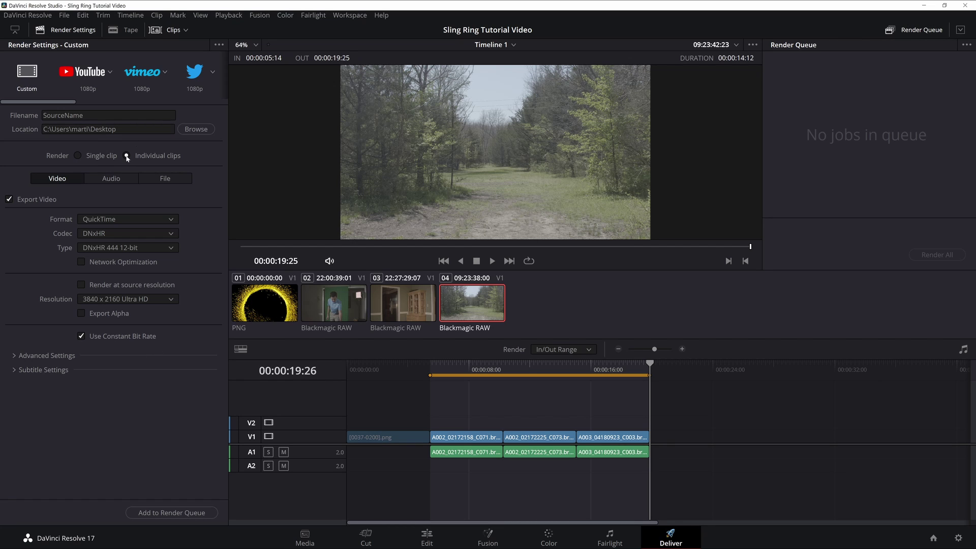
pyautogui.click(118, 177)
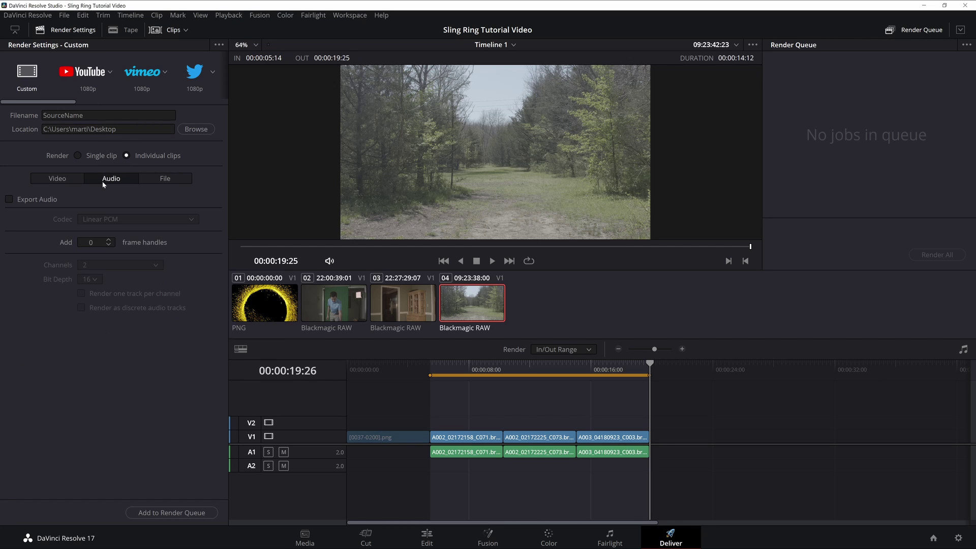
pyautogui.click(169, 179)
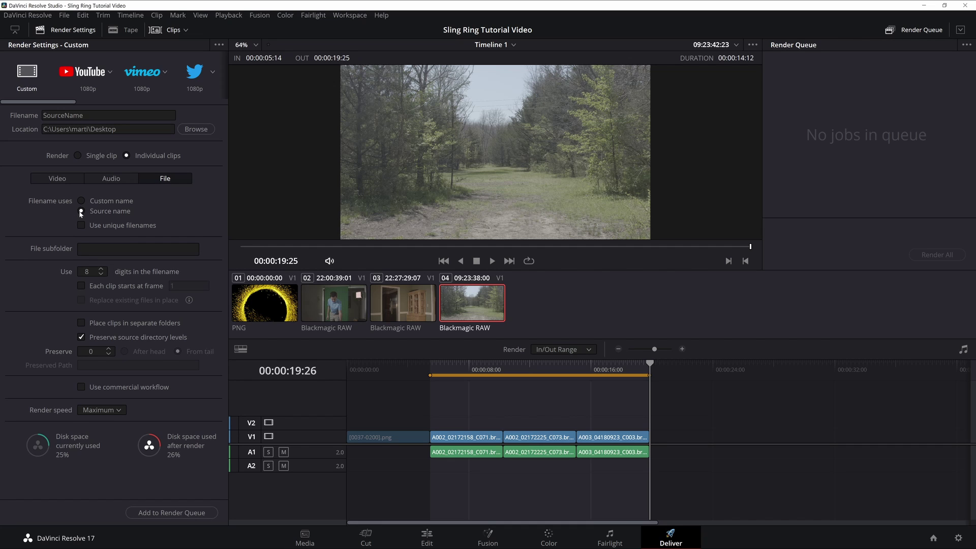
# Step: Add the individual-clips job to the render queue and render it to the Desktop
pyautogui.click(187, 510)
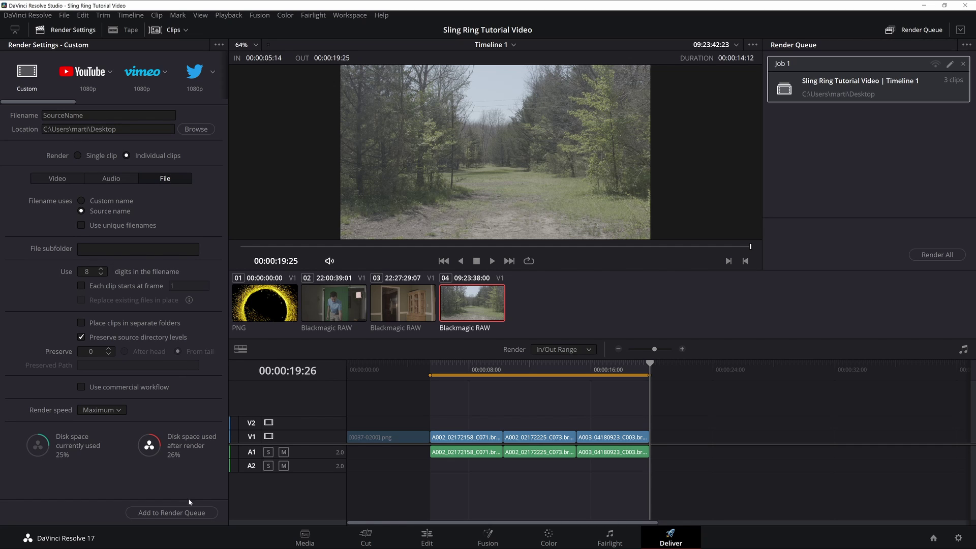
pyautogui.click(932, 255)
pyautogui.click(549, 313)
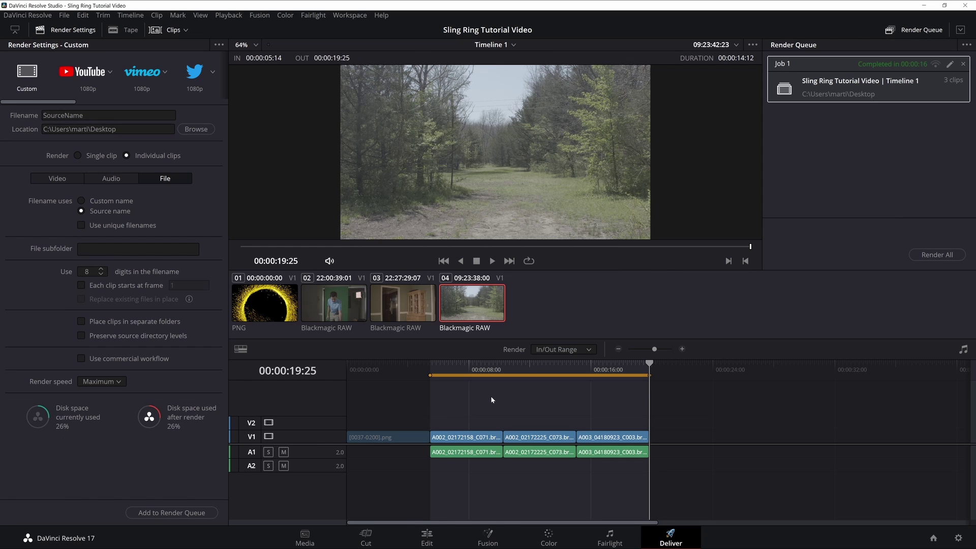
# Step: Import the three transcoded .mov clips from the Desktop into the Transcoded Footage bin
pyautogui.click(304, 533)
pyautogui.scroll(2, 69, 143)
pyautogui.scroll(4, 58, 153)
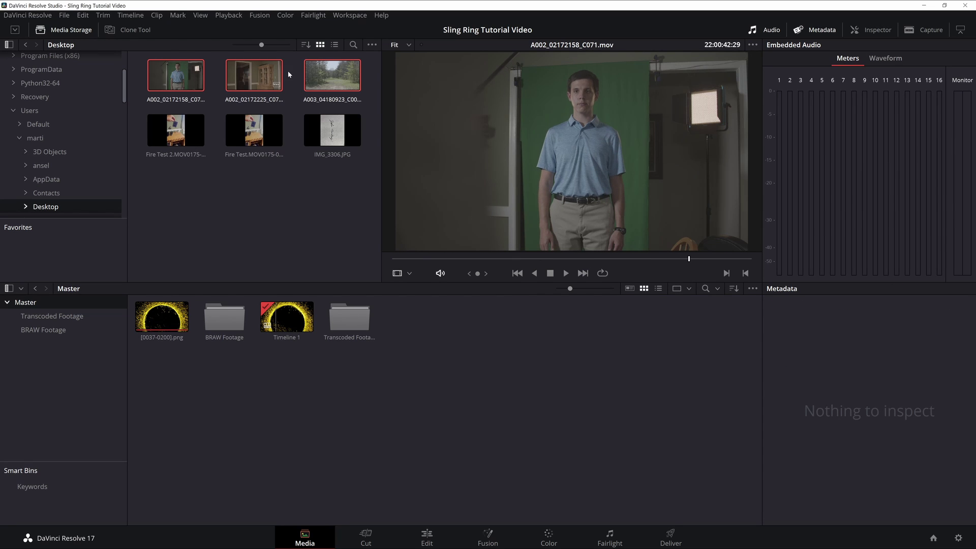
pyautogui.moveTo(175, 74); pyautogui.dragTo(355, 320)
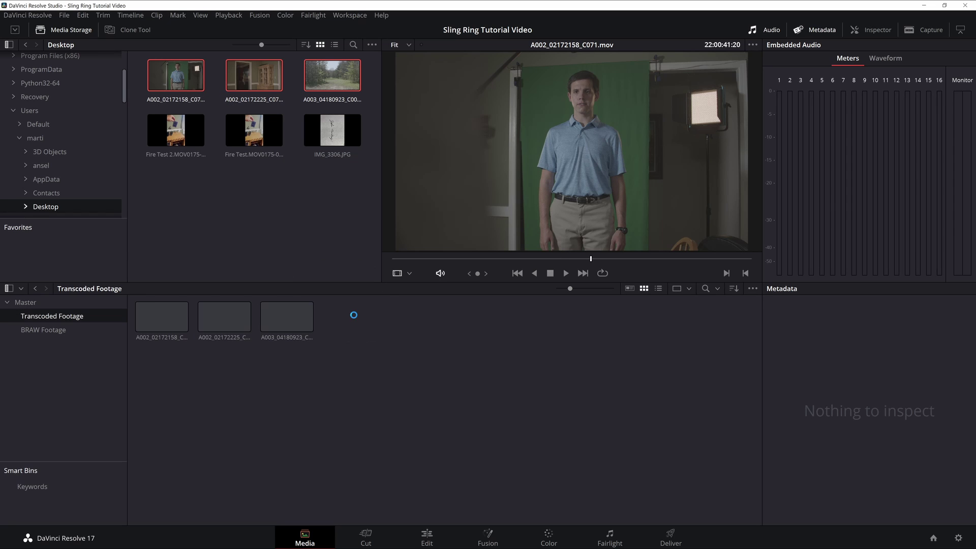
# Step: Place the transcoded clip A002_02172158_C071.mov on Video 1 after the BRAW clips, and park the playhead at its start, 00:00:23:10
pyautogui.click(427, 538)
pyautogui.click(138, 81)
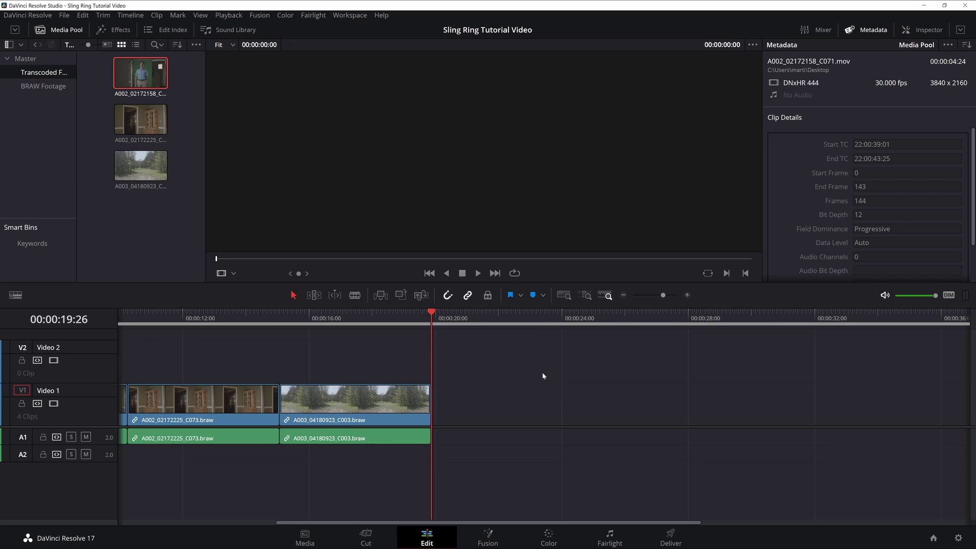
pyautogui.hotkey('ctrl', '-')
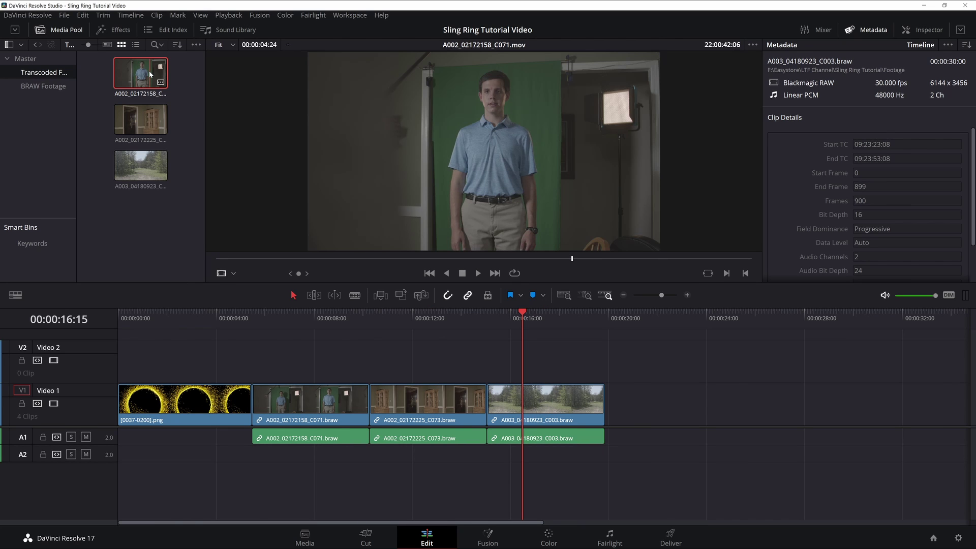
pyautogui.moveTo(150, 74); pyautogui.dragTo(692, 388)
pyautogui.click(688, 316)
pyautogui.click(714, 399)
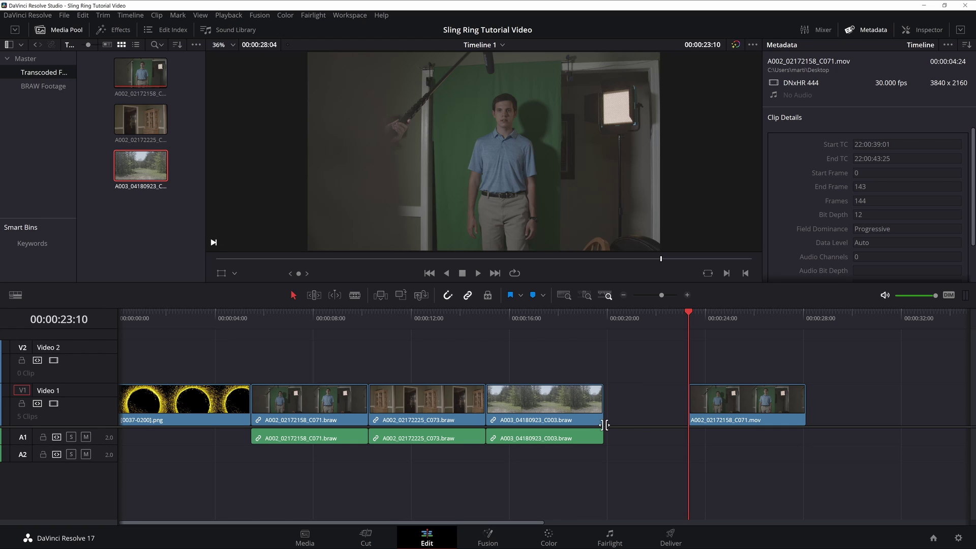
# Step: Open the transcoded green screen clip in Fusion and rename its MediaIn1 node to GreenScreen
pyautogui.click(507, 530)
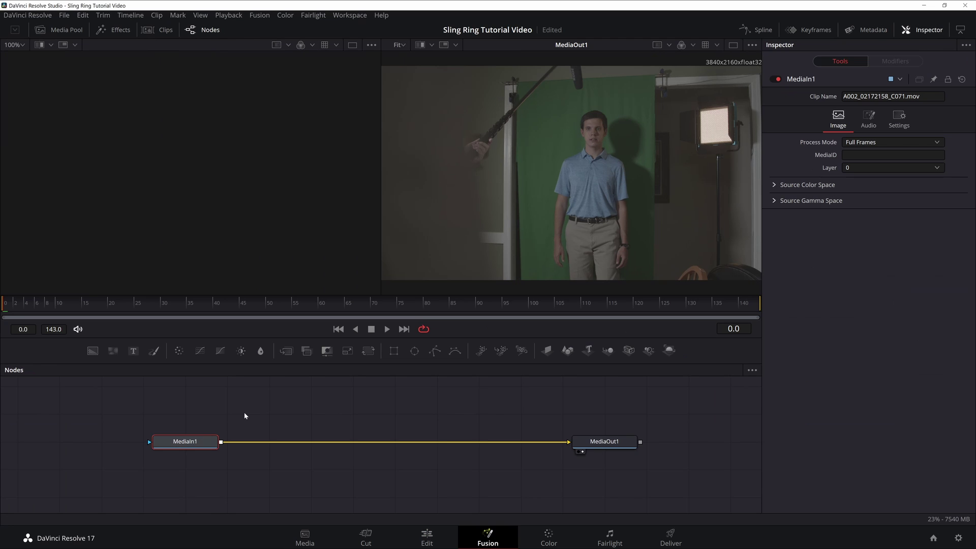
pyautogui.press('F2')
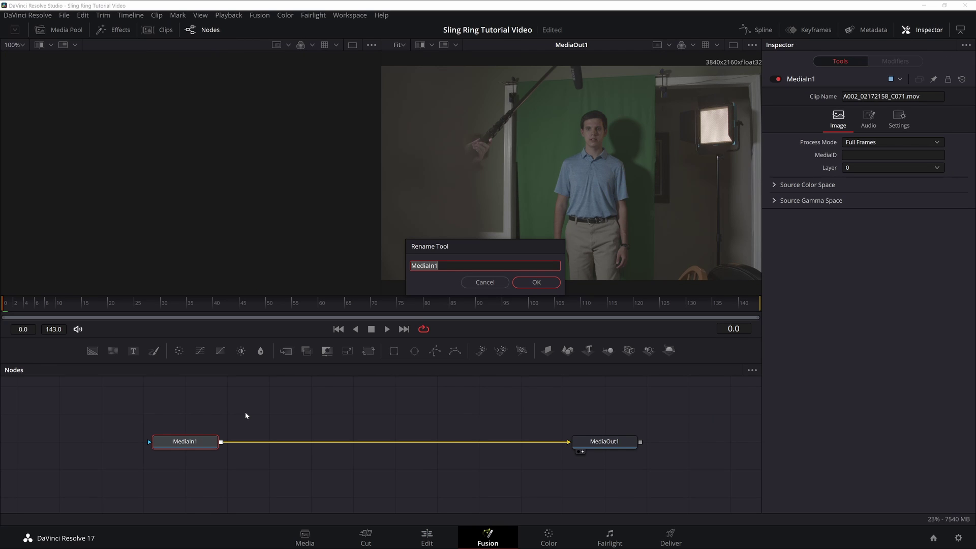
pyautogui.write('GreenScreen')
pyautogui.press('Return')
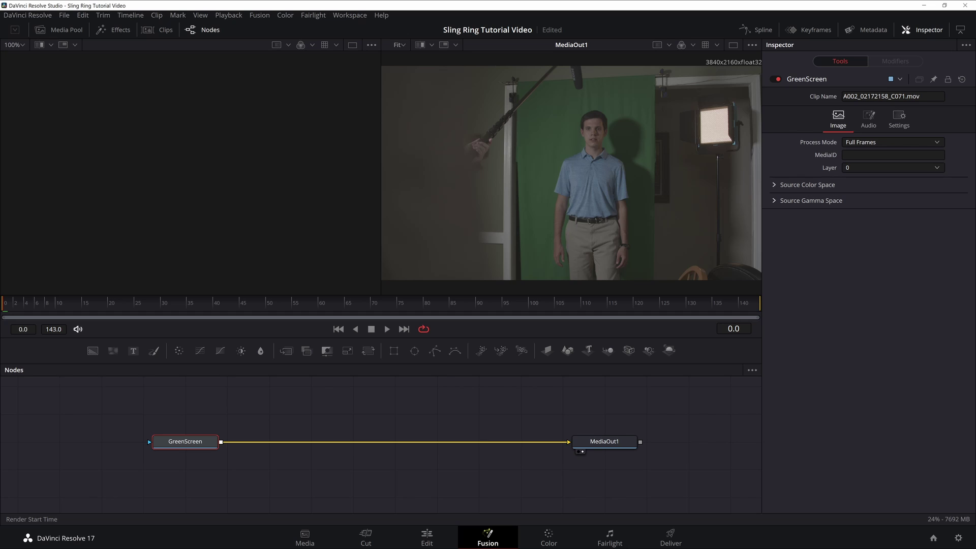
# Step: Play the green screen clip to check the playback speed, and return to frame 0
pyautogui.press('space')
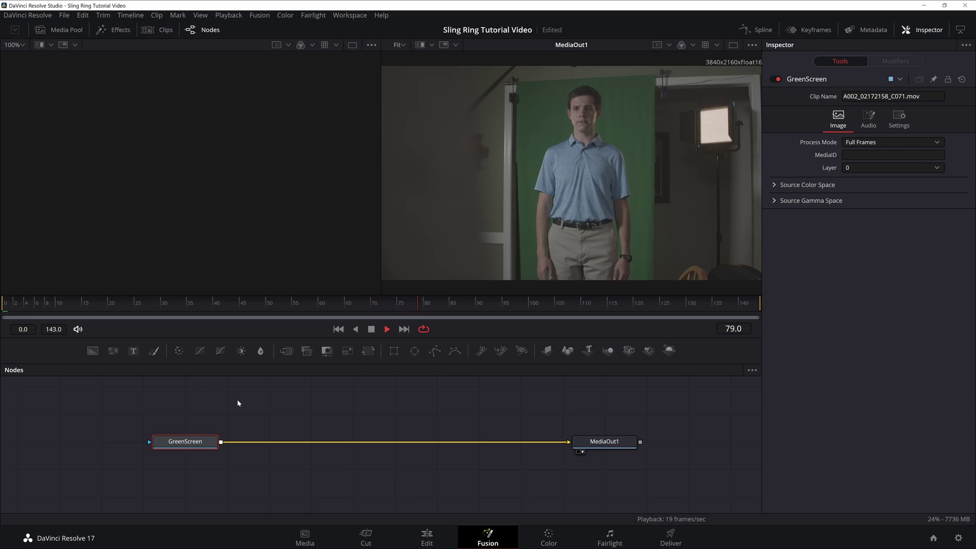
pyautogui.press('space')
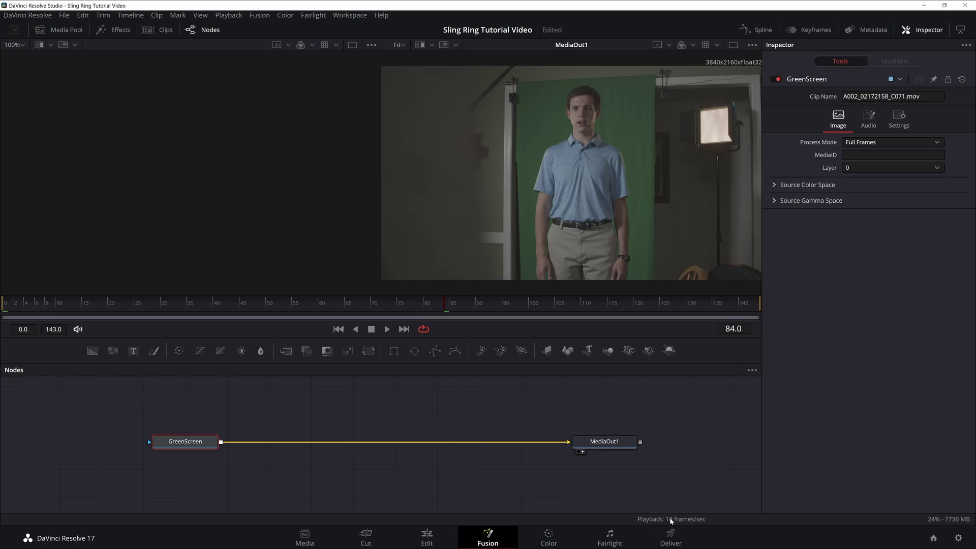
pyautogui.press('space')
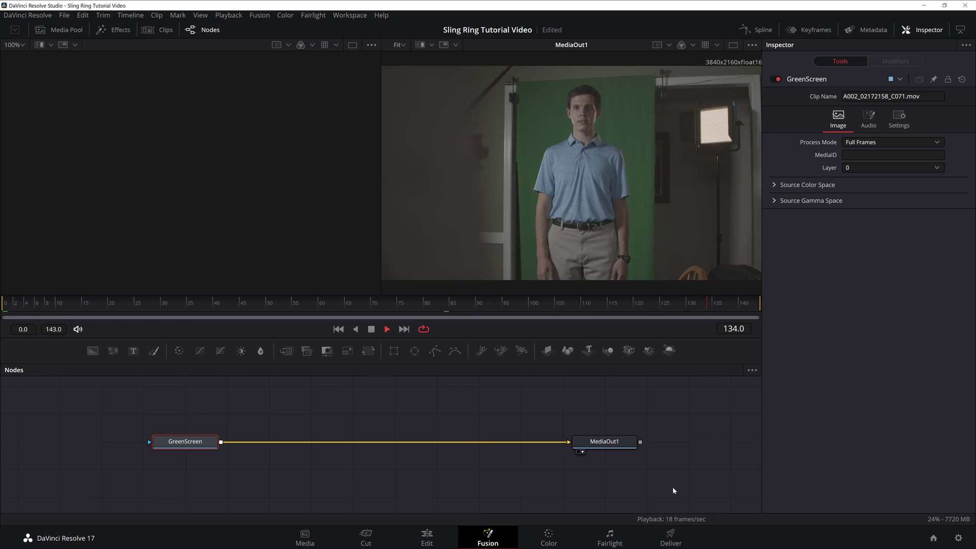
pyautogui.press('space')
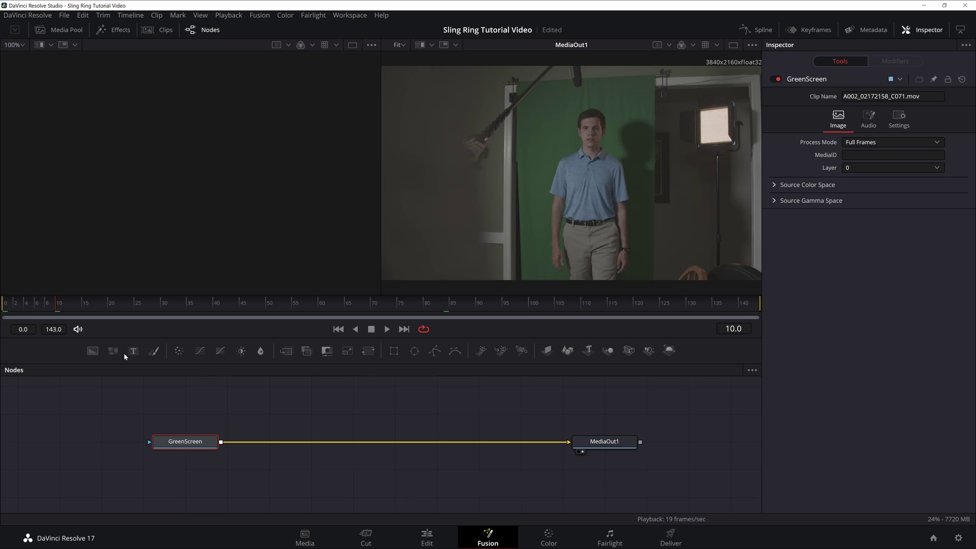
pyautogui.moveTo(68, 306); pyautogui.dragTo(4, 305)
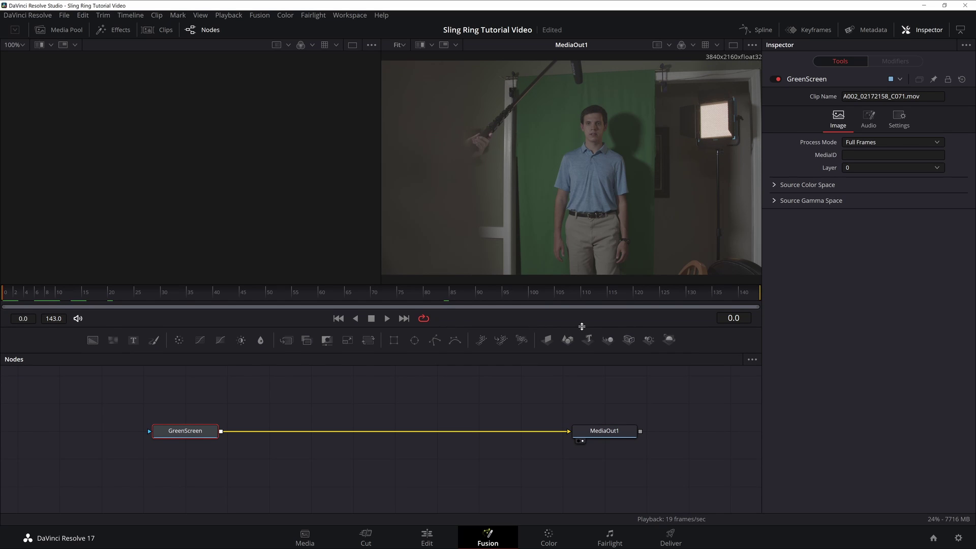
# Step: Enlarge the viewer area to show MediaOut1 in a single large viewer, and save the project
pyautogui.moveTo(582, 326); pyautogui.dragTo(583, 400)
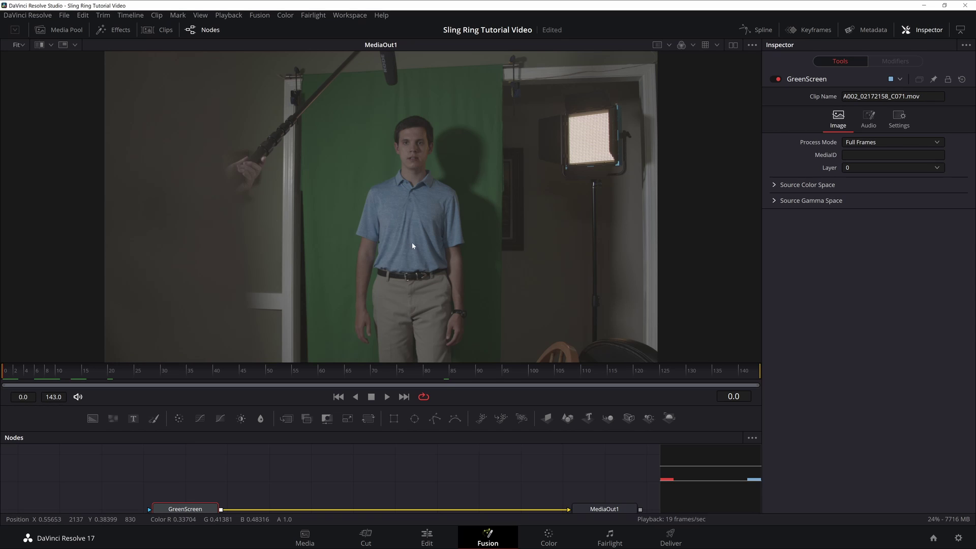
pyautogui.hotkey('ctrl', 's')
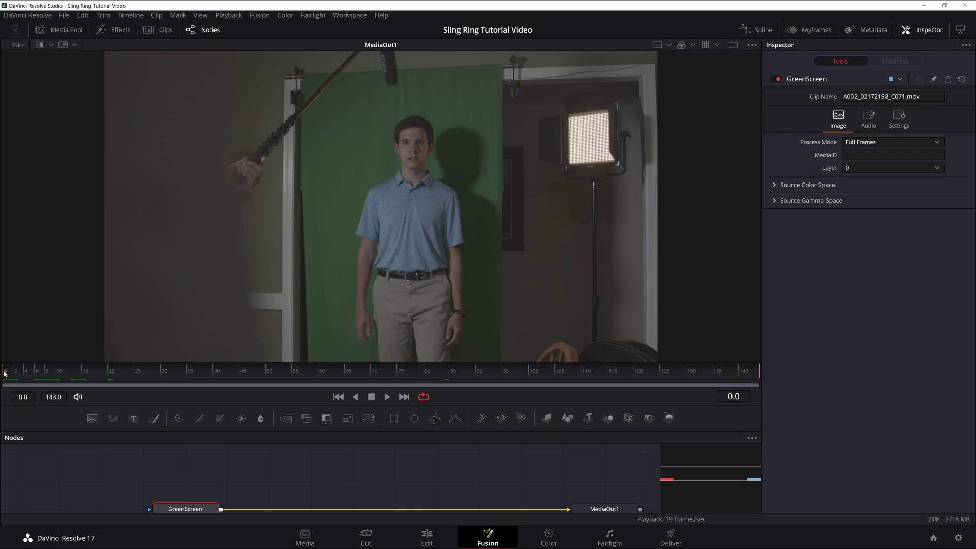
# Step: Examine the subject against the green screen at frames 76, 0 and 60
pyautogui.moveTo(4, 374); pyautogui.dragTo(407, 369)
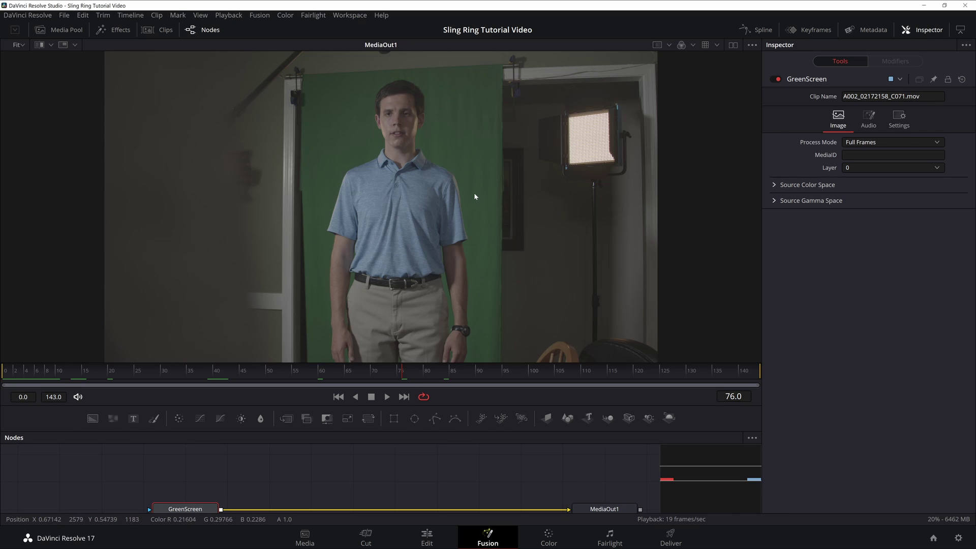
pyautogui.press('Home')
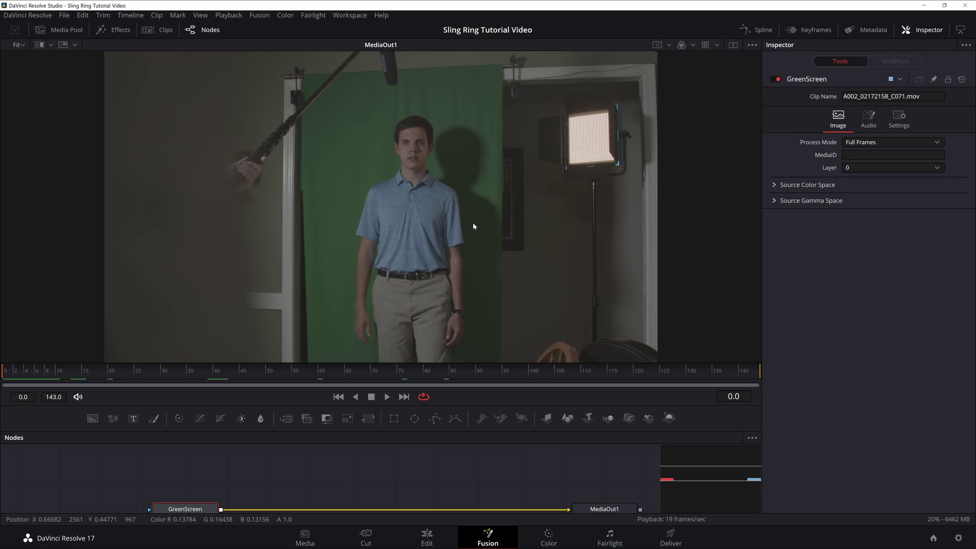
pyautogui.click(320, 372)
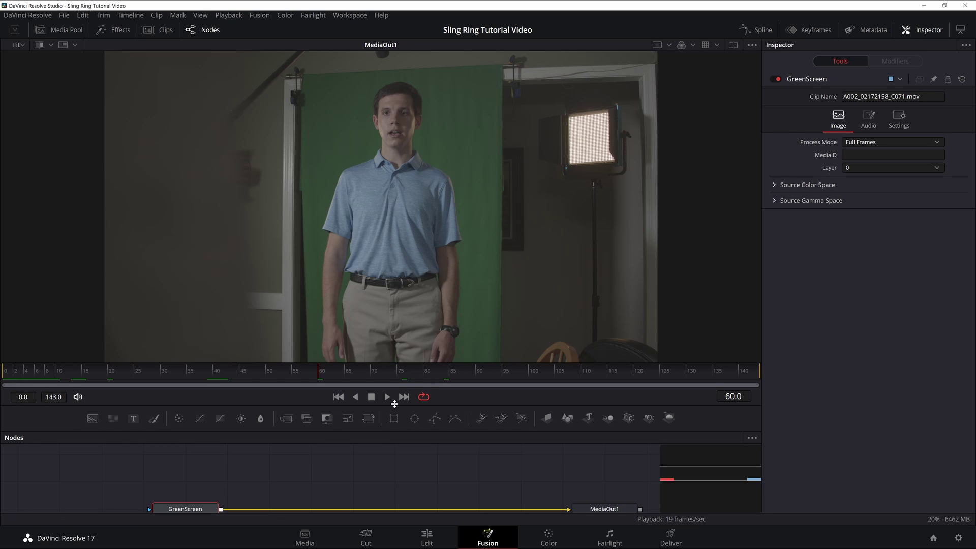
pyautogui.moveTo(358, 474); pyautogui.dragTo(349, 453)
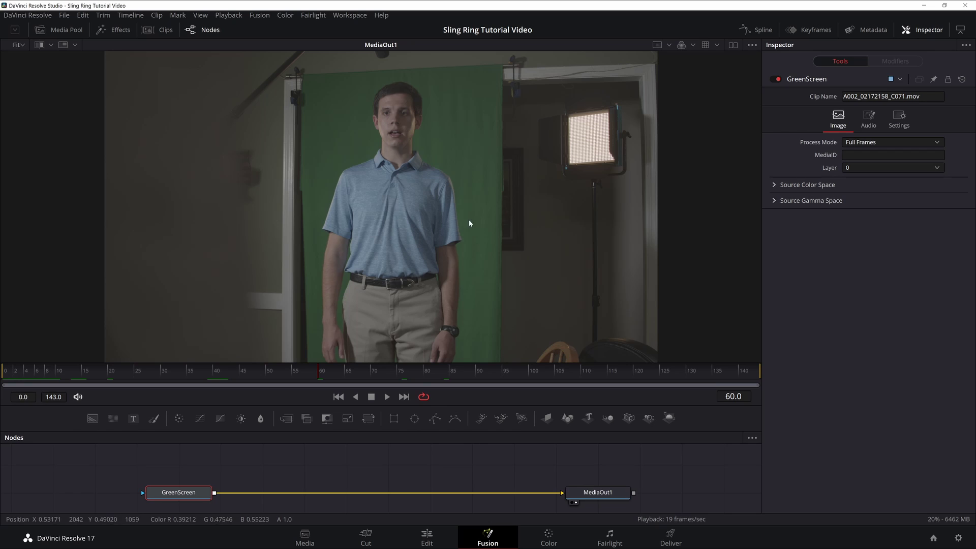
# Step: Add a Delta Keyer node between GreenScreen and MediaOut1, and select it
pyautogui.hotkey('shift', 'space')
pyautogui.write('del')
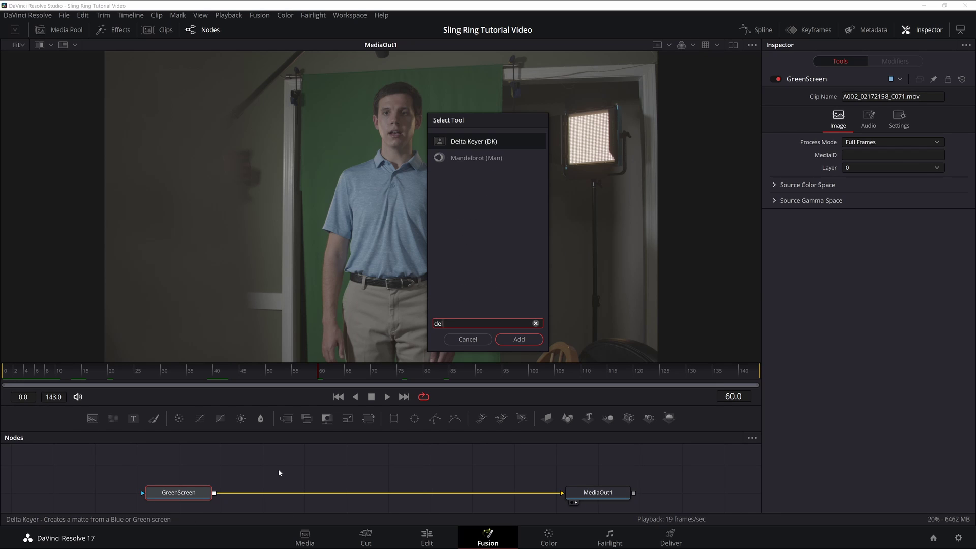
pyautogui.press('Return')
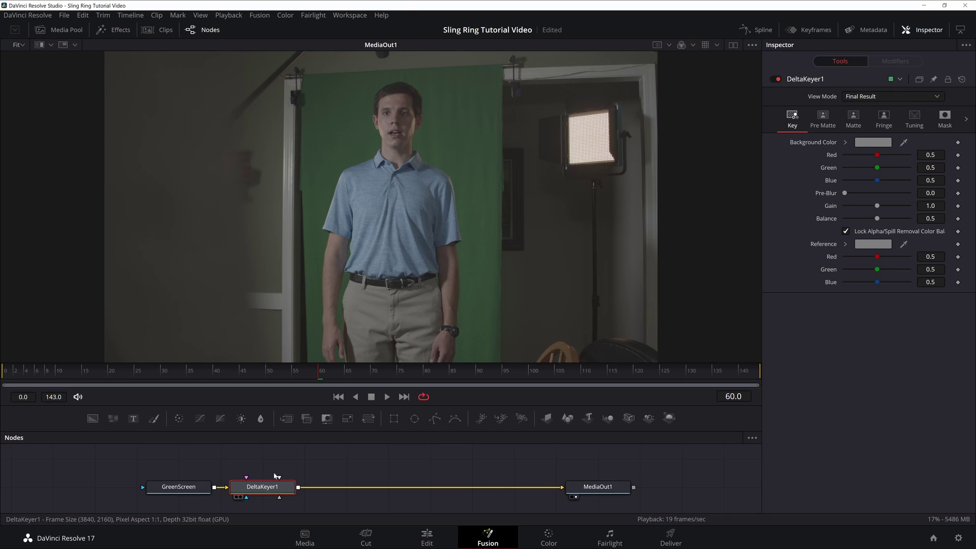
pyautogui.moveTo(243, 485)
pyautogui.mouseDown()
pyautogui.moveTo(238, 456)
pyautogui.moveTo(285, 484)
pyautogui.moveTo(243, 484)
pyautogui.mouseUp()
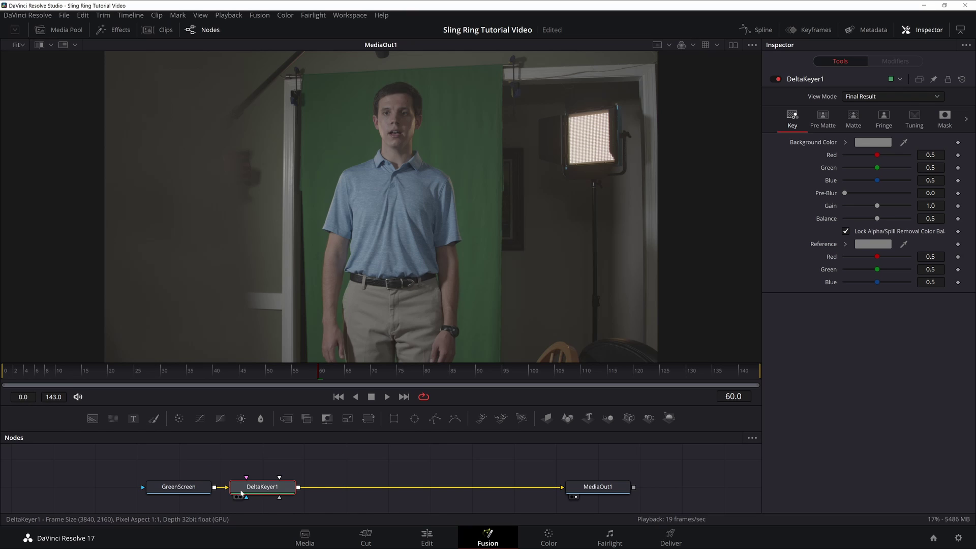
pyautogui.click(181, 487)
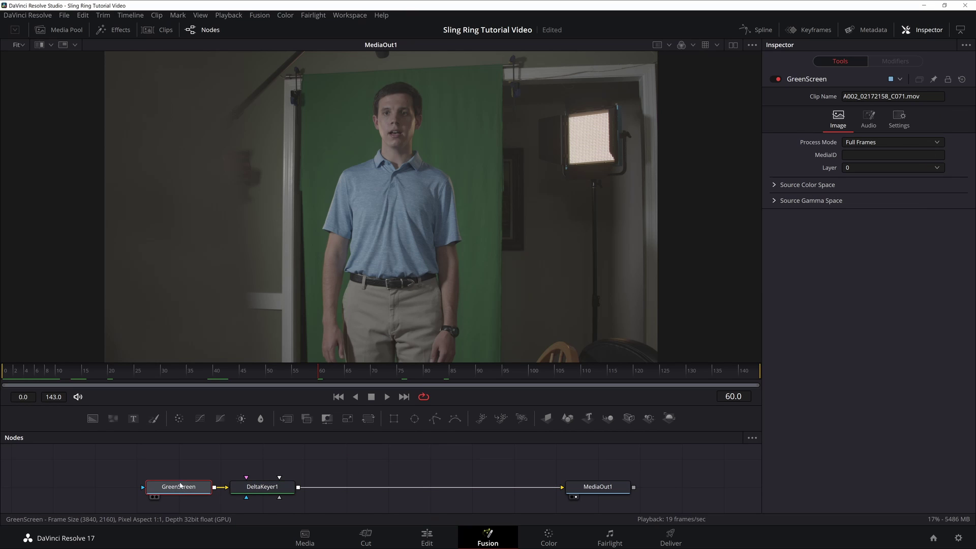
pyautogui.click(278, 484)
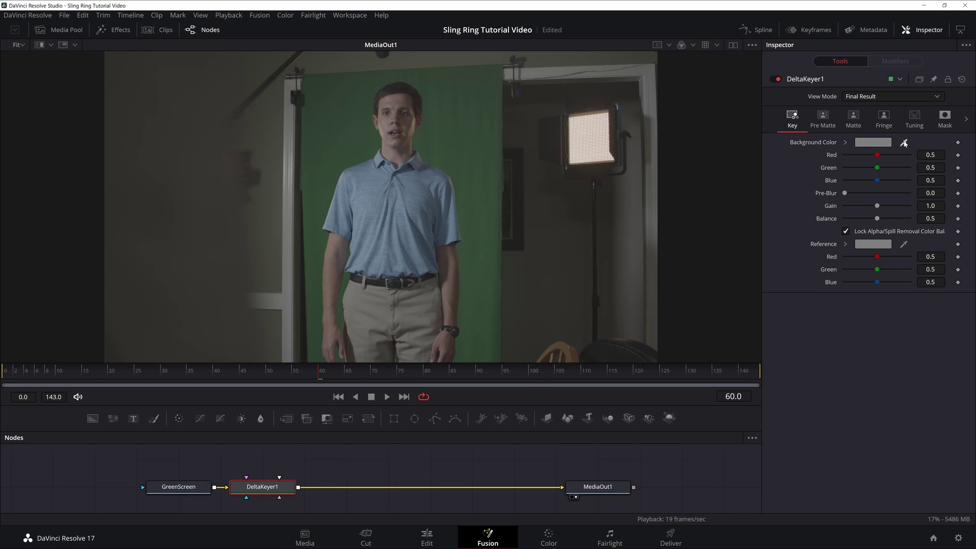
# Step: Sample a rectangular area of the green backdrop beside the subject's head as the Delta Keyer's Background Color, about RGB 0.207, 0.285, 0.218
pyautogui.moveTo(904, 143); pyautogui.dragTo(484, 181)
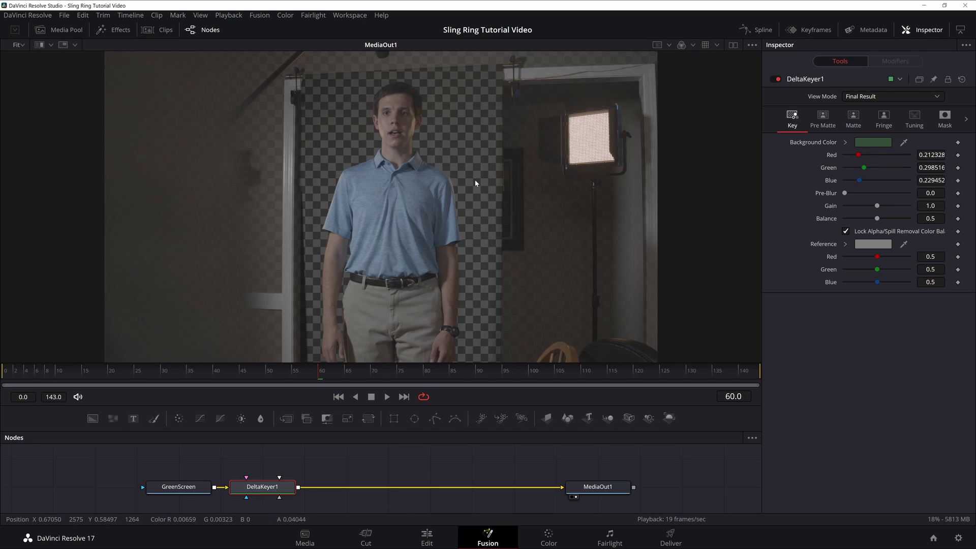
pyautogui.moveTo(946, 156); pyautogui.dragTo(968, 157)
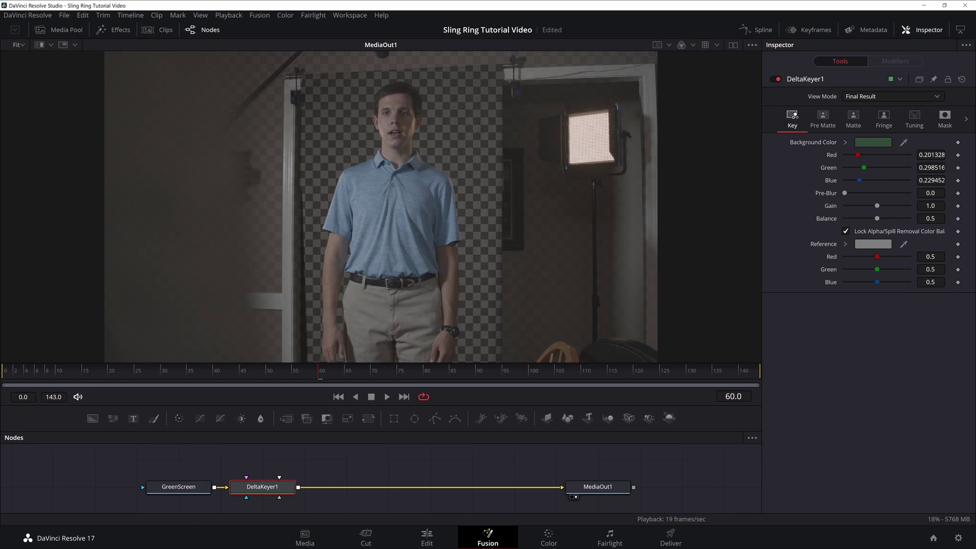
pyautogui.moveTo(904, 143); pyautogui.dragTo(466, 130)
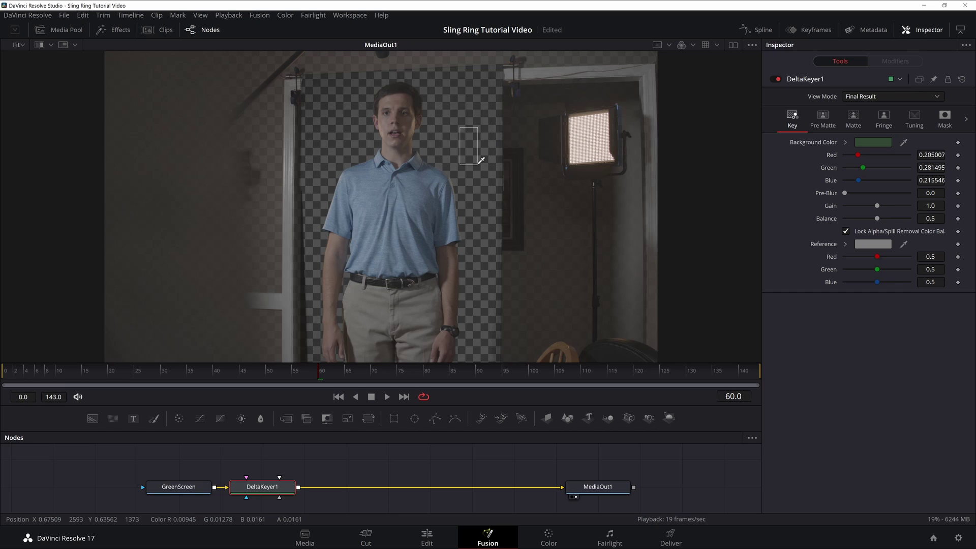
pyautogui.moveTo(481, 160)
pyautogui.mouseDown()
pyautogui.moveTo(475, 145)
pyautogui.moveTo(477, 176)
pyautogui.moveTo(465, 107)
pyautogui.moveTo(482, 211)
pyautogui.moveTo(460, 102)
pyautogui.moveTo(480, 243)
pyautogui.moveTo(459, 119)
pyautogui.moveTo(462, 146)
pyautogui.moveTo(437, 193)
pyautogui.moveTo(477, 143)
pyautogui.moveTo(476, 166)
pyautogui.mouseUp()
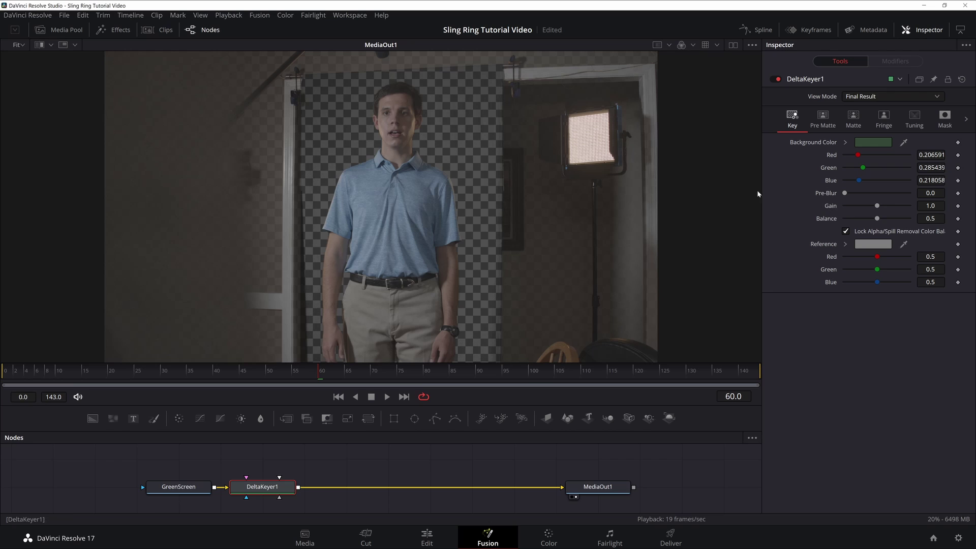
# Step: Switch to dual viewers and show DeltaKeyer1's alpha channel next to MediaOut1
pyautogui.click(733, 45)
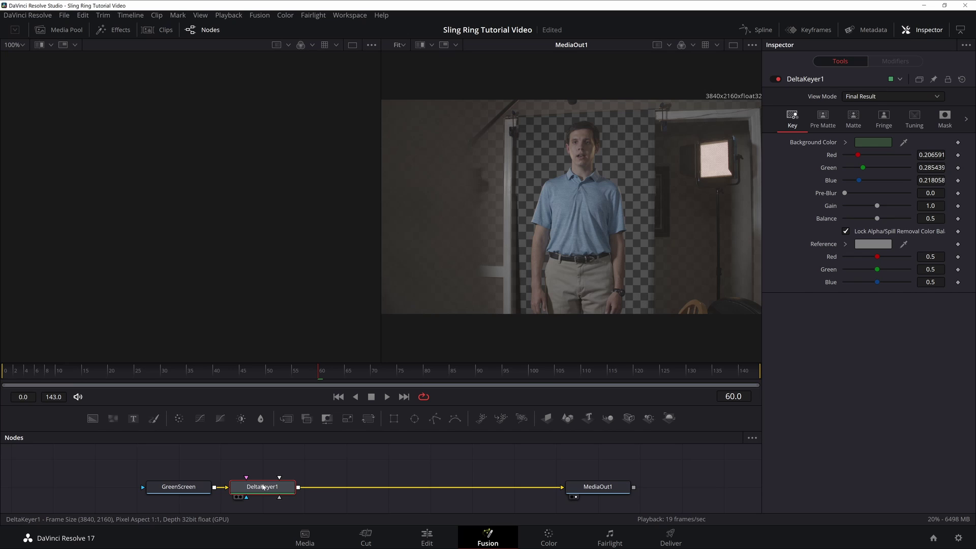
pyautogui.press('1')
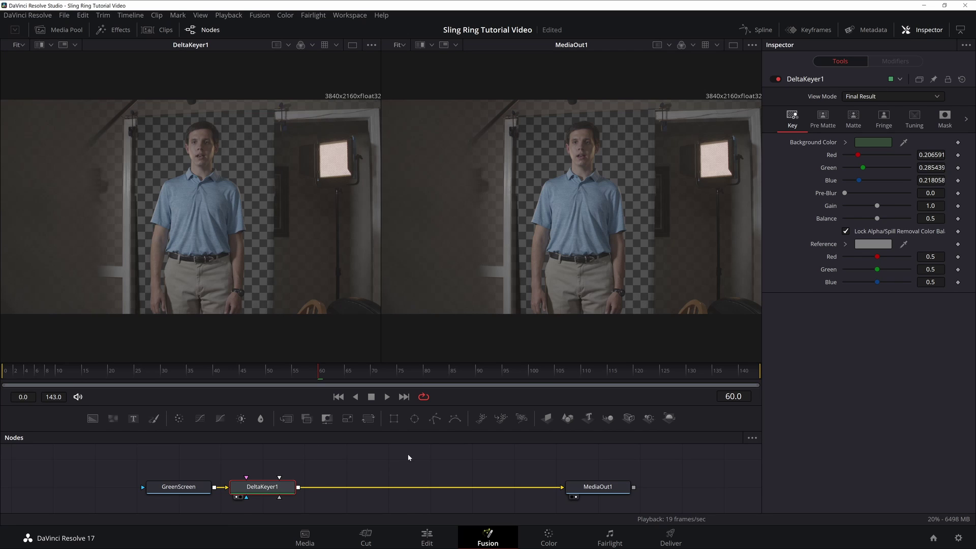
pyautogui.click(300, 47)
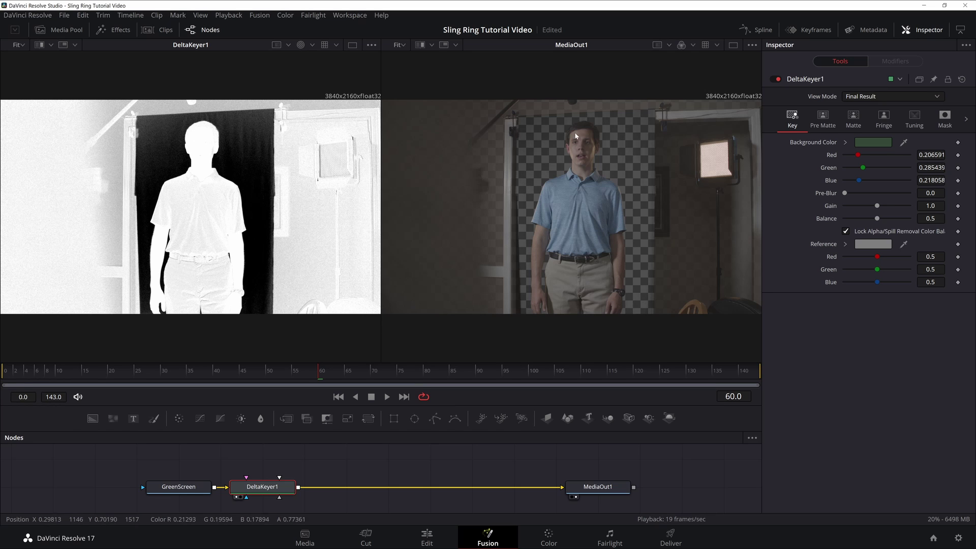
# Step: Examine the subject's shirt up close in the keyed image and in the alpha matte, and fit the matte view again
pyautogui.click(733, 45)
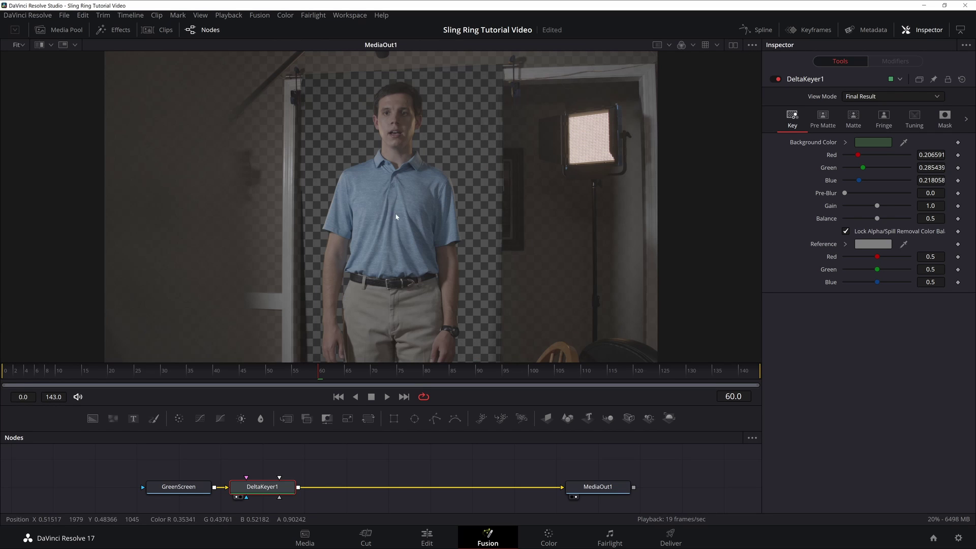
pyautogui.scroll(3, 398, 214)
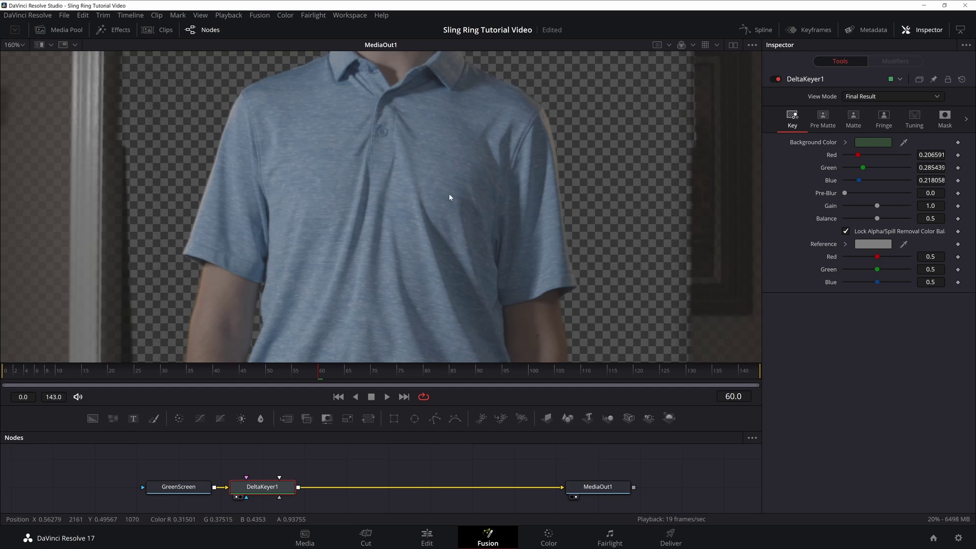
pyautogui.scroll(3, 489, 158)
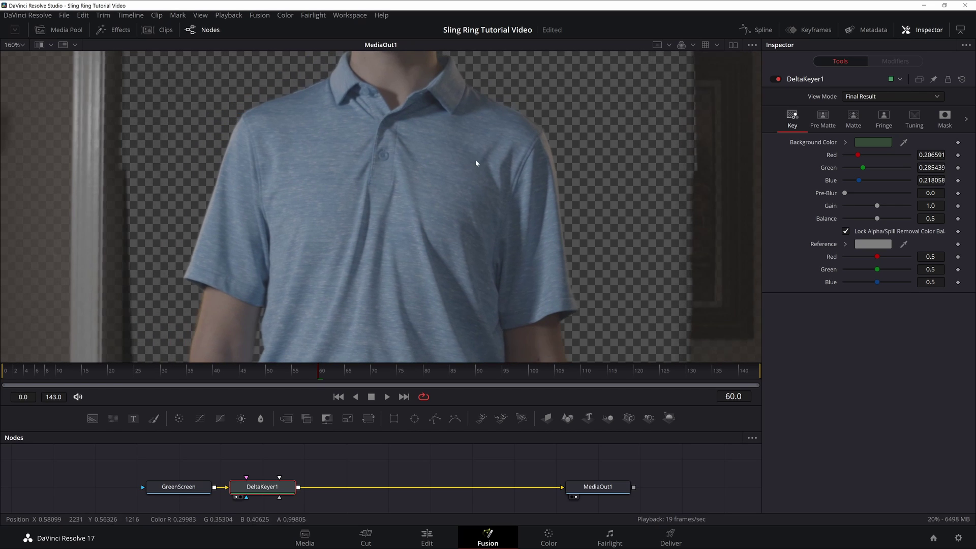
pyautogui.click(733, 46)
pyautogui.scroll(10, 239, 211)
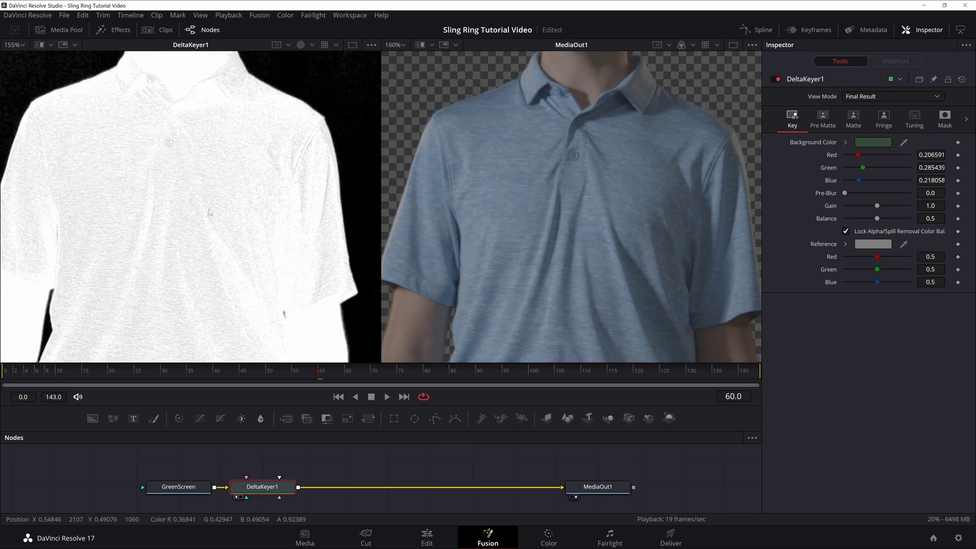
pyautogui.moveTo(224, 178); pyautogui.dragTo(189, 158)
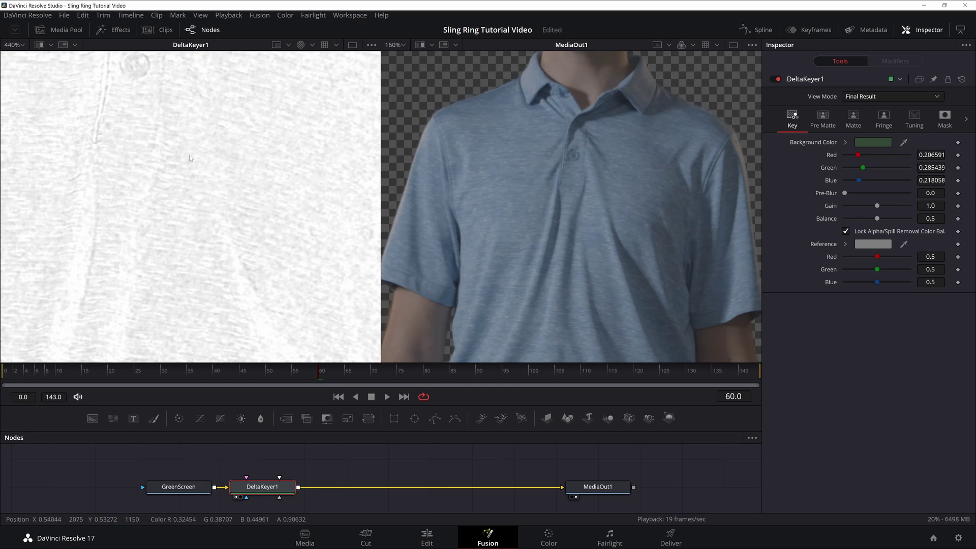
pyautogui.moveTo(231, 203); pyautogui.dragTo(239, 223)
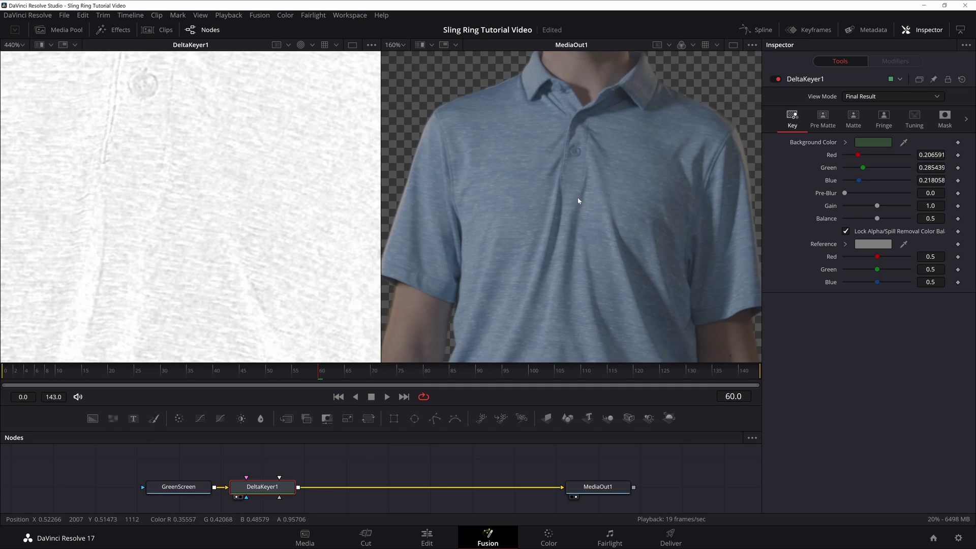
pyautogui.moveTo(579, 198)
pyautogui.mouseDown()
pyautogui.moveTo(555, 203)
pyautogui.moveTo(568, 208)
pyautogui.moveTo(533, 200)
pyautogui.moveTo(560, 197)
pyautogui.moveTo(545, 210)
pyautogui.moveTo(471, 204)
pyautogui.moveTo(560, 185)
pyautogui.moveTo(547, 206)
pyautogui.moveTo(581, 191)
pyautogui.mouseUp()
pyautogui.hotkey('ctrl', 'f')
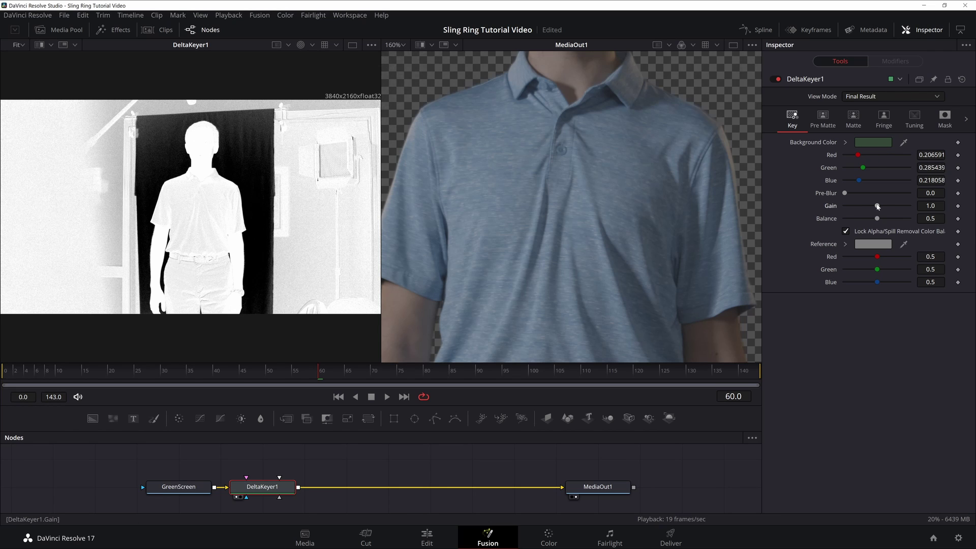
# Step: Try Delta Keyer Gain values of 1.764 and 2.0, and reset the Gain to 1.0 after each
pyautogui.moveTo(877, 206); pyautogui.dragTo(901, 206)
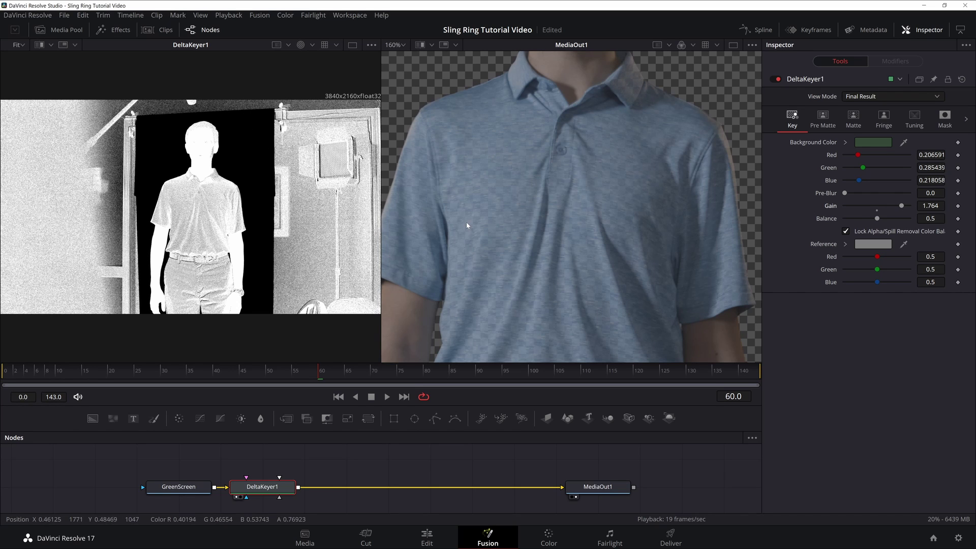
pyautogui.click(877, 210)
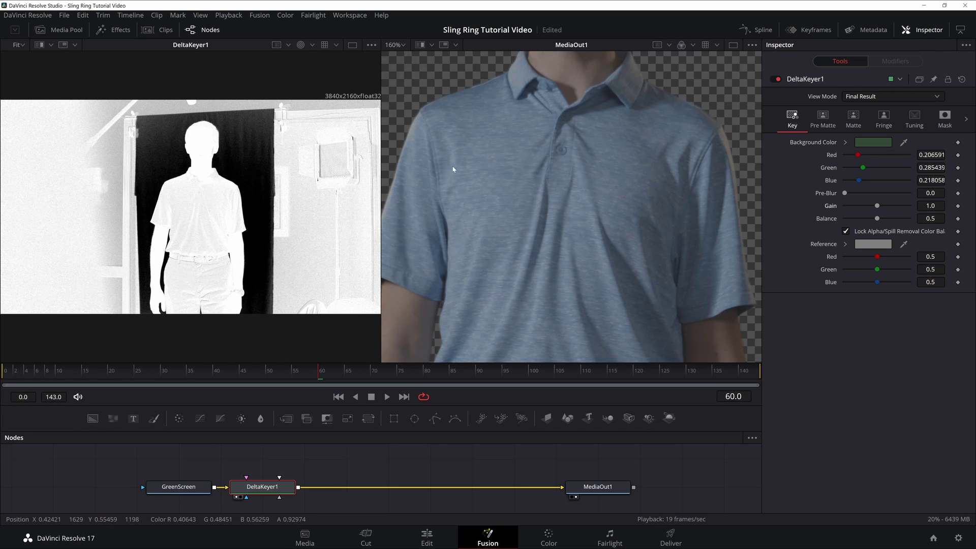
pyautogui.moveTo(876, 206); pyautogui.dragTo(909, 206)
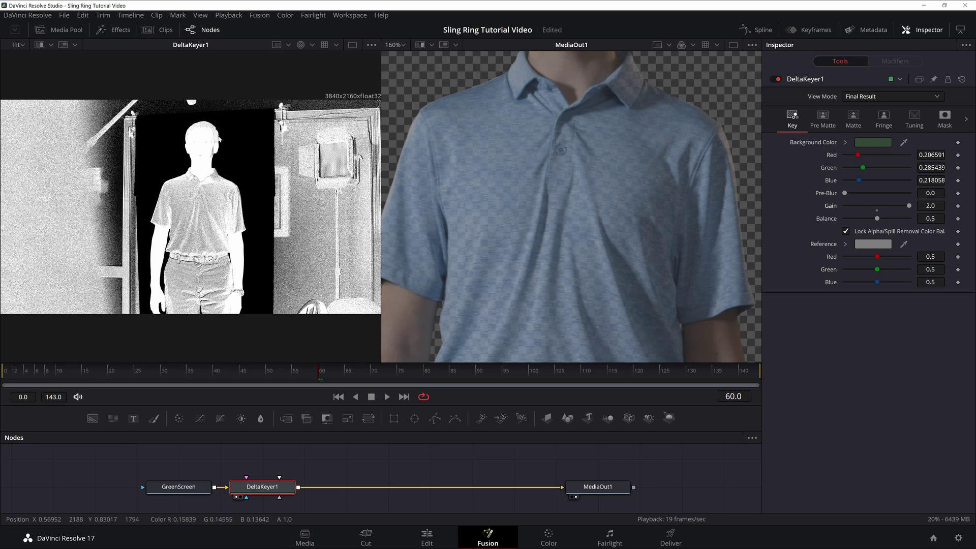
pyautogui.doubleClick(908, 206)
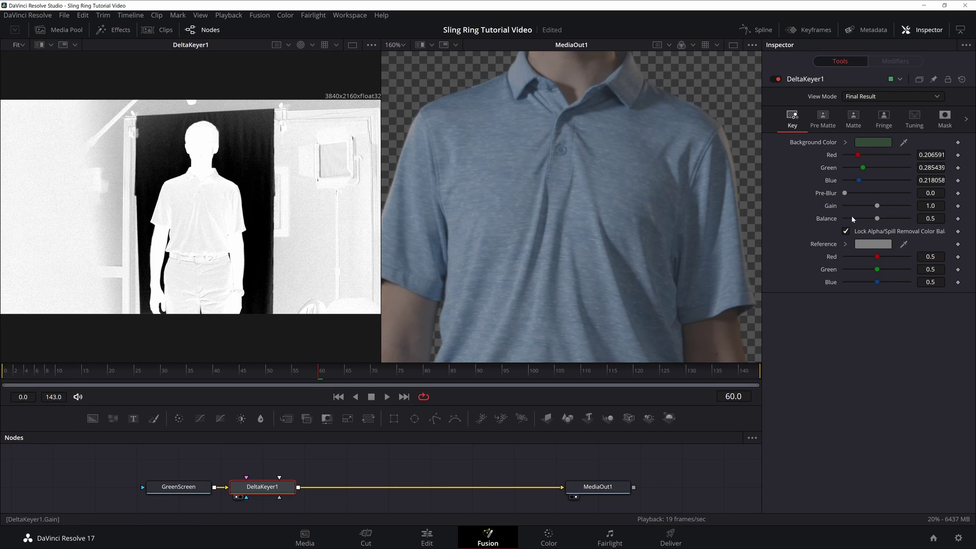
# Step: Show the Gain / Gamma controls in the DeltaKeyer1 viewer and raise its gamma to check the backdrop area of the matte
pyautogui.click(370, 46)
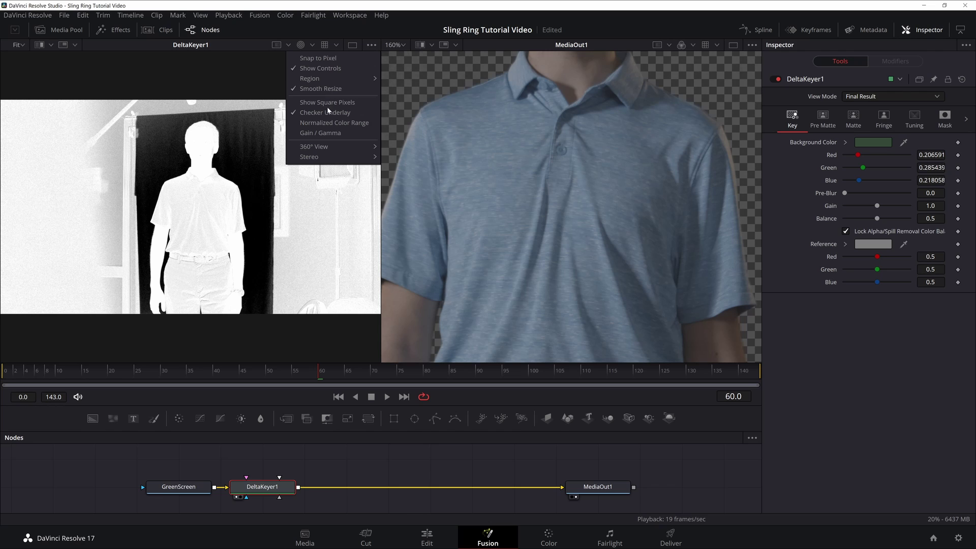
pyautogui.click(309, 134)
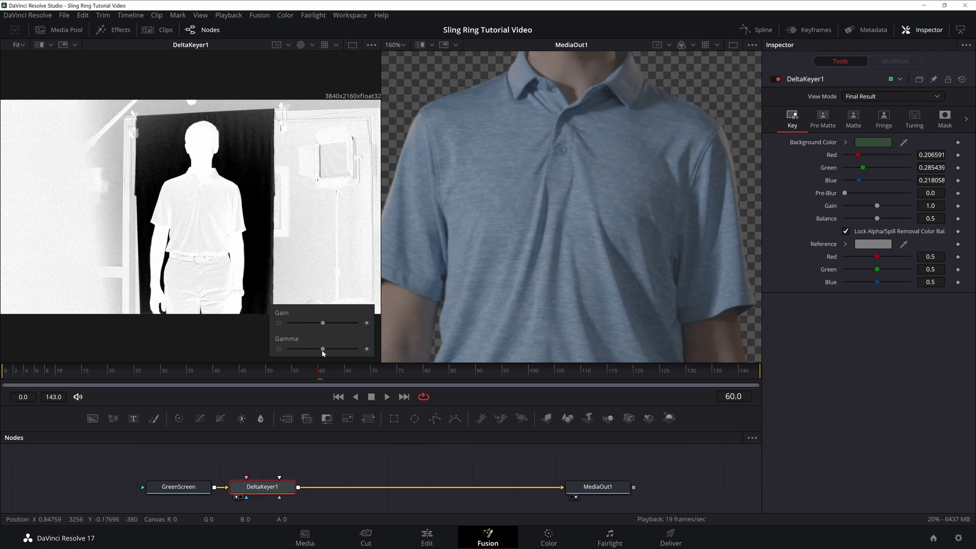
pyautogui.moveTo(324, 350); pyautogui.dragTo(337, 350)
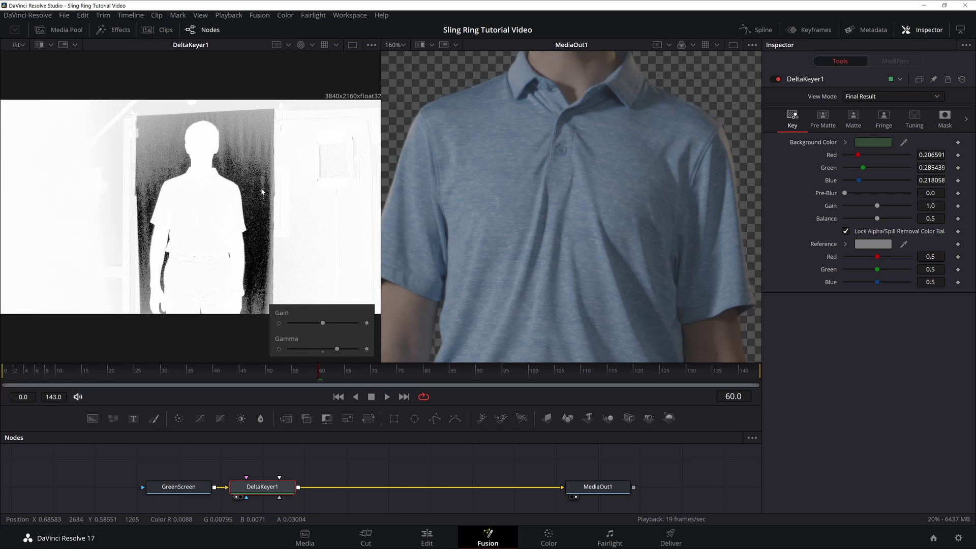
pyautogui.click(323, 351)
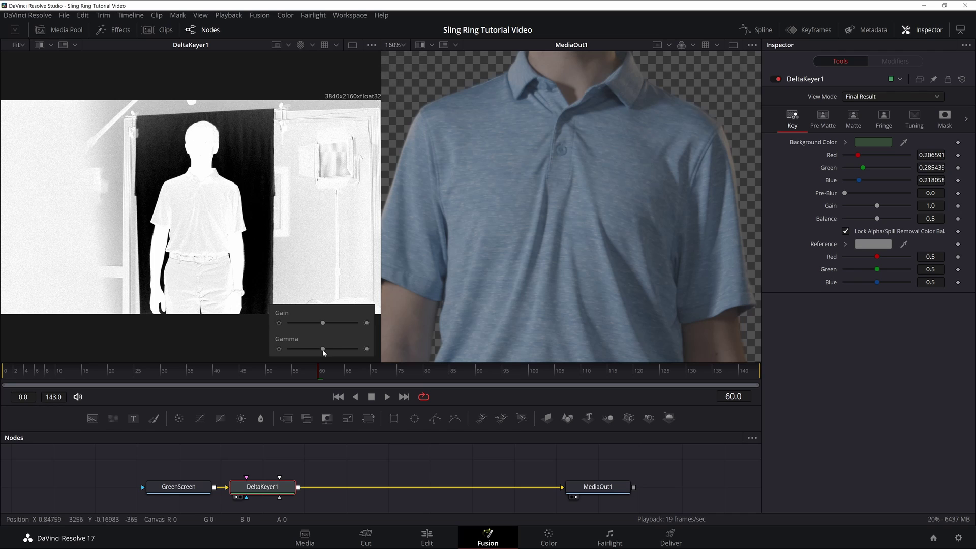
pyautogui.moveTo(323, 350); pyautogui.dragTo(343, 351)
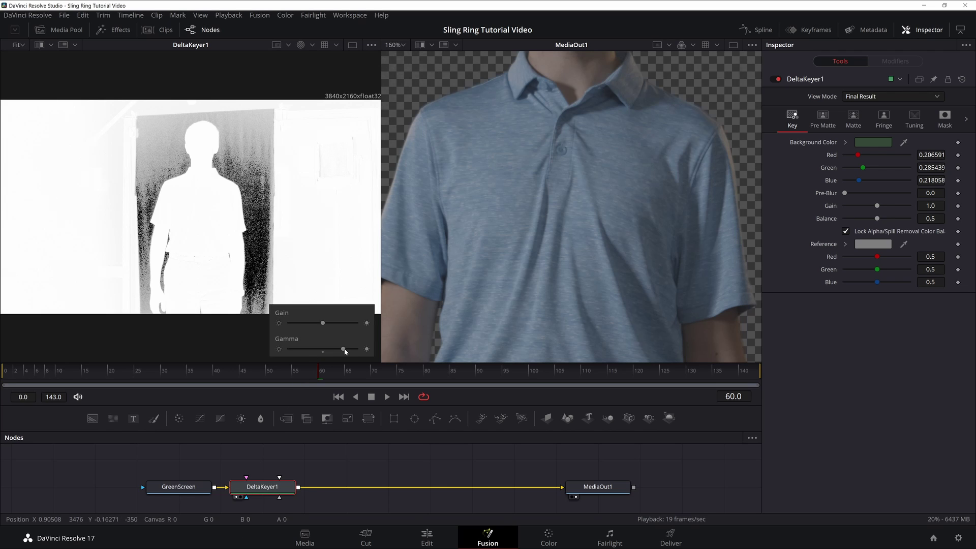
# Step: Check the subject's head in the matte with lowered viewer gamma, and restore the default gamma and the fitted view in both viewers
pyautogui.moveTo(343, 349); pyautogui.dragTo(307, 349)
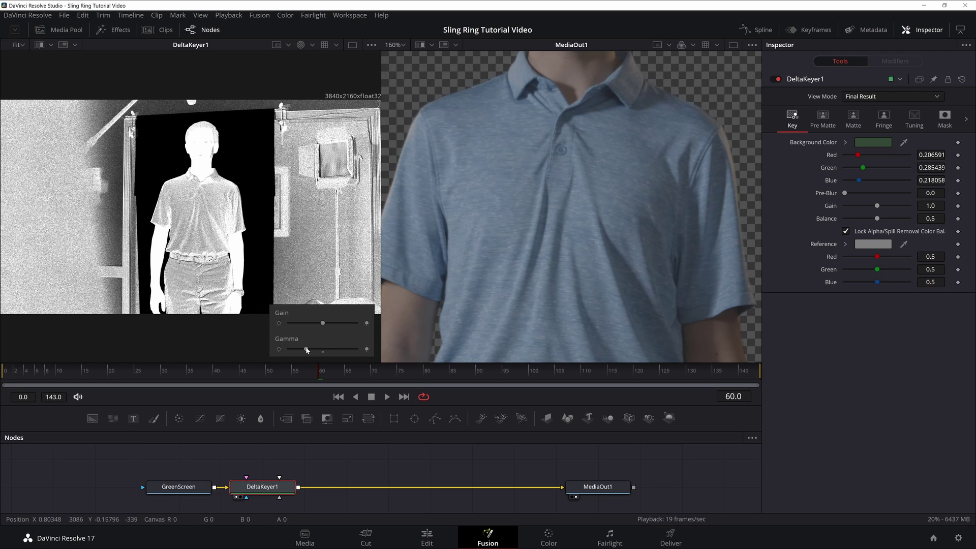
pyautogui.scroll(3, 208, 155)
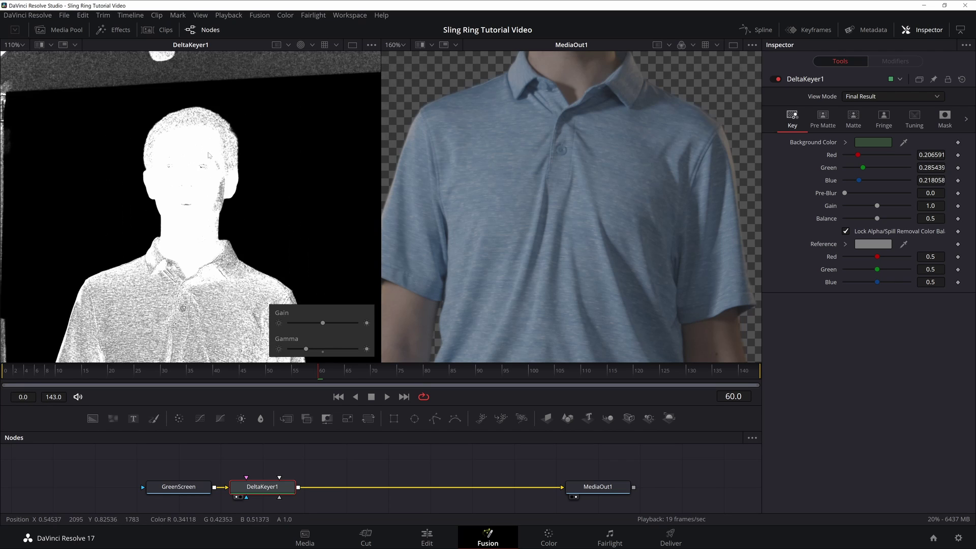
pyautogui.scroll(5, 209, 155)
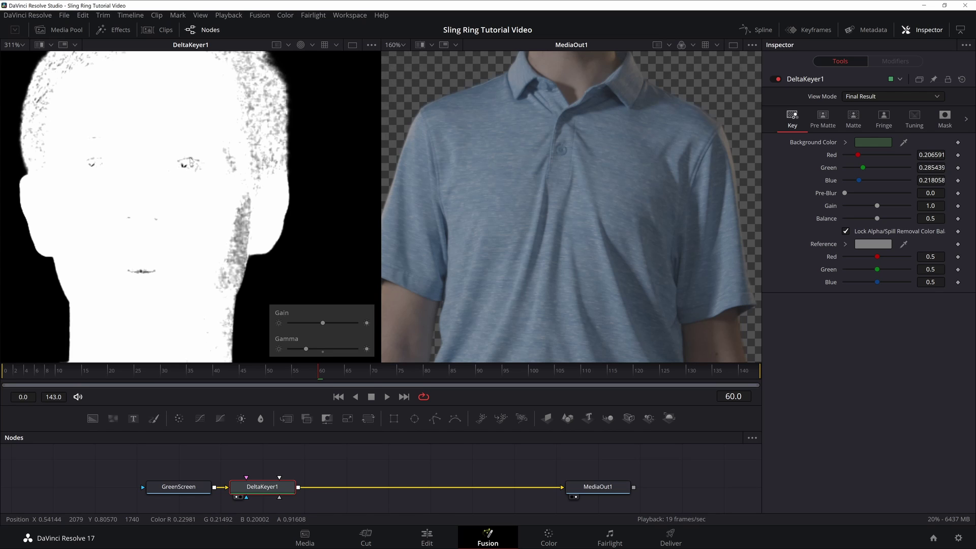
pyautogui.moveTo(305, 348); pyautogui.dragTo(322, 350)
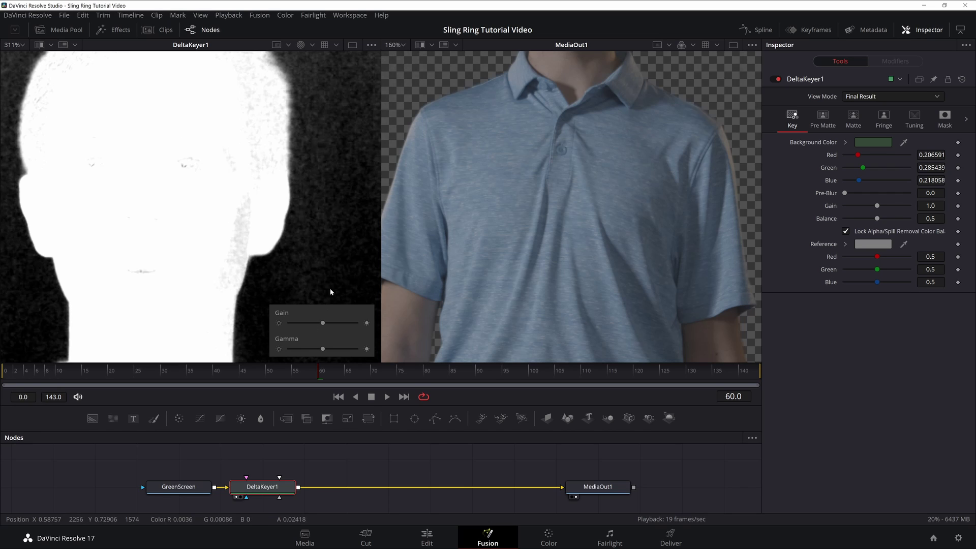
pyautogui.hotkey('ctrl', 'f')
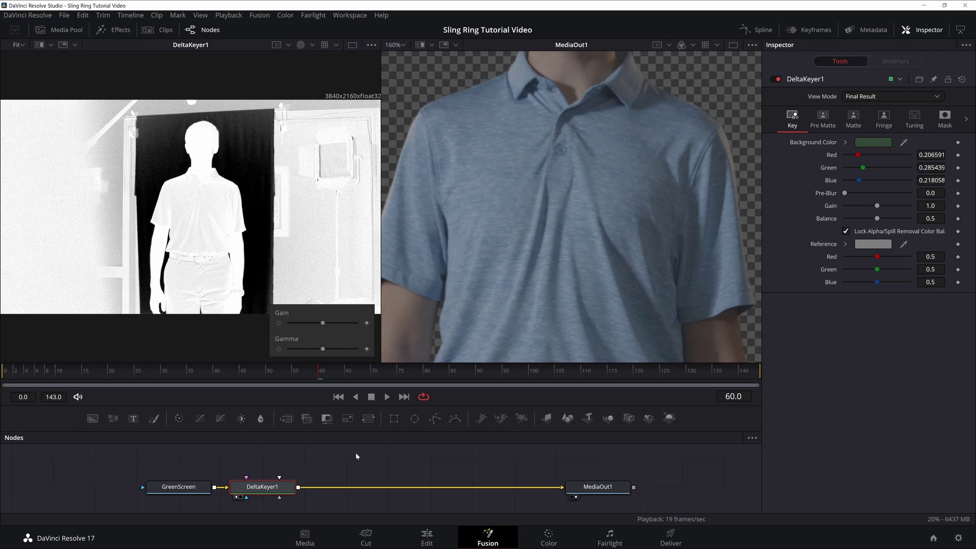
pyautogui.click(395, 45)
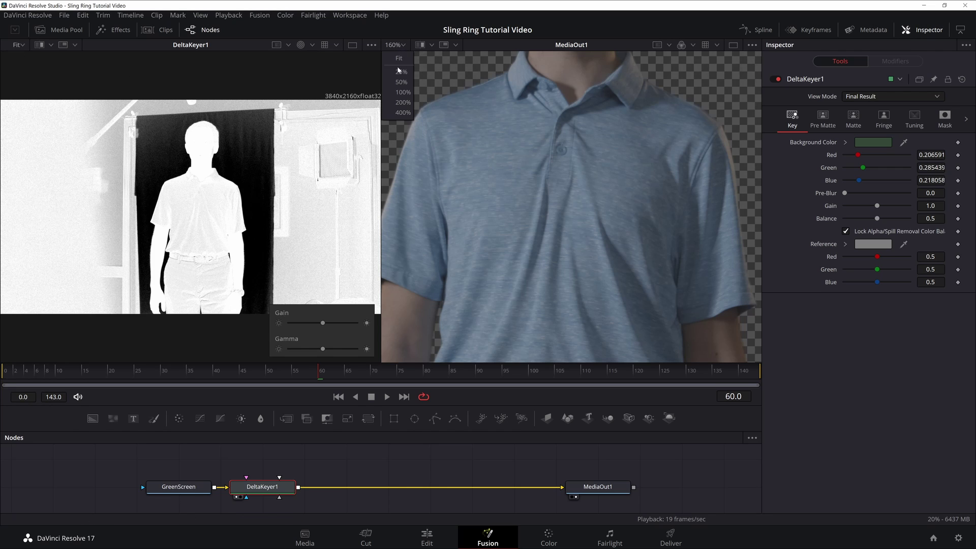
pyautogui.click(400, 62)
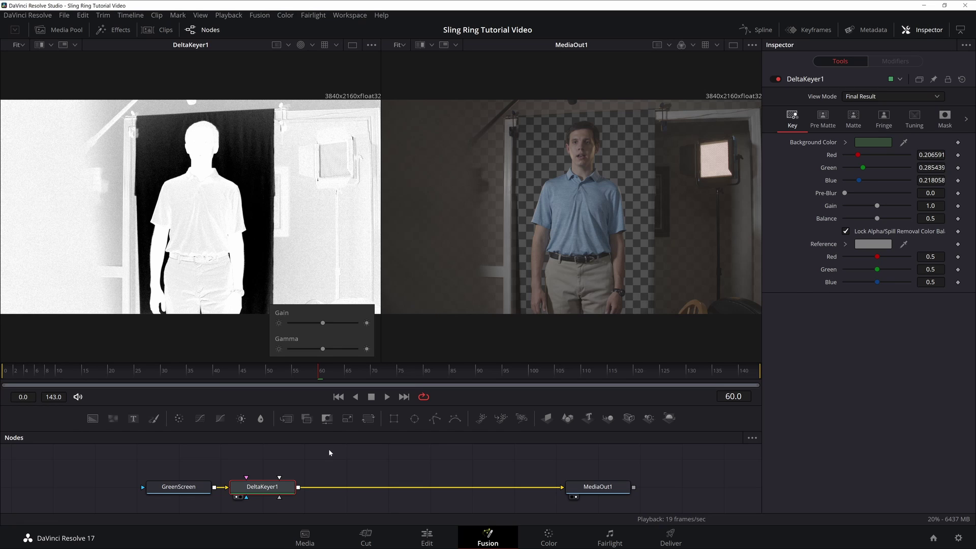
# Step: Add a Polygon mask node and draw a closed four-point shape just inside the green backdrop's edges around the subject
pyautogui.scroll(5, 285, 478)
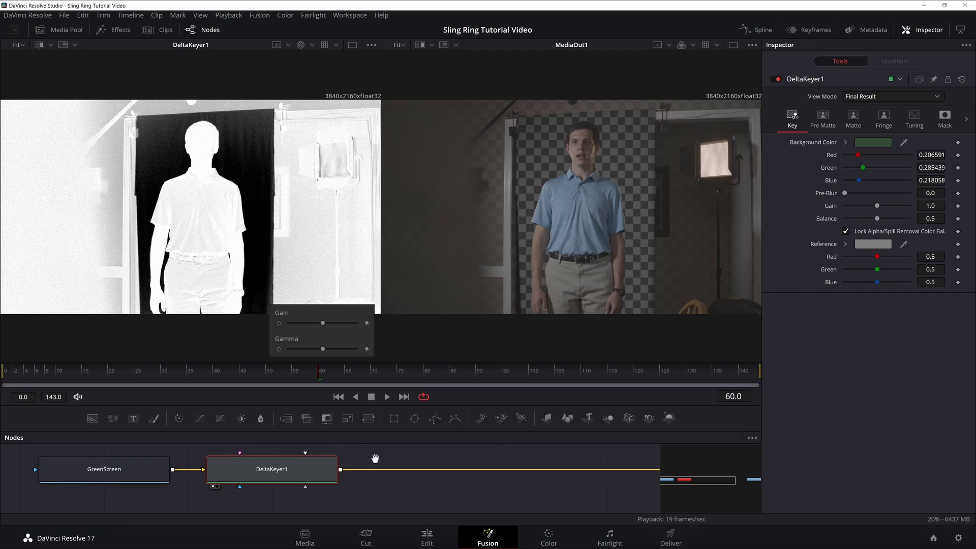
pyautogui.moveTo(367, 473); pyautogui.dragTo(373, 456)
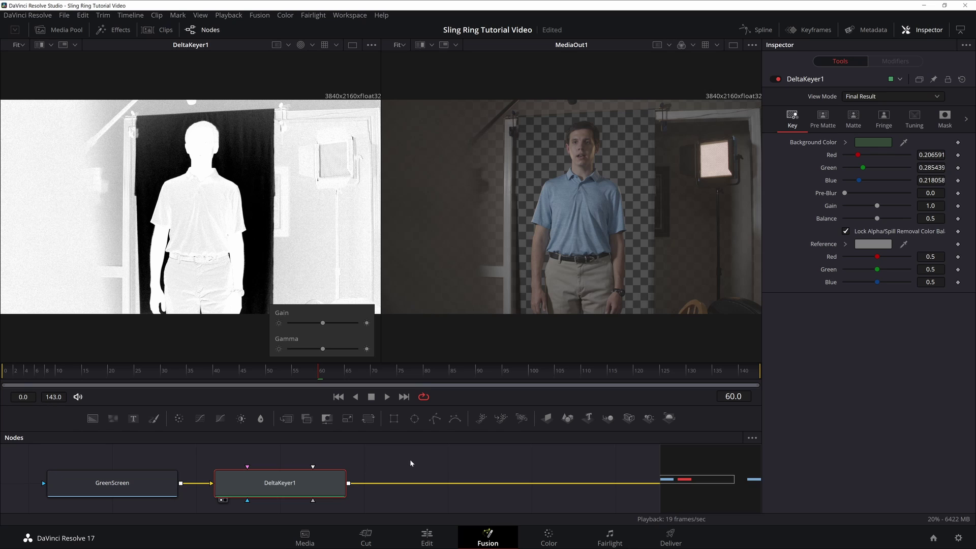
pyautogui.scroll(-3, 411, 463)
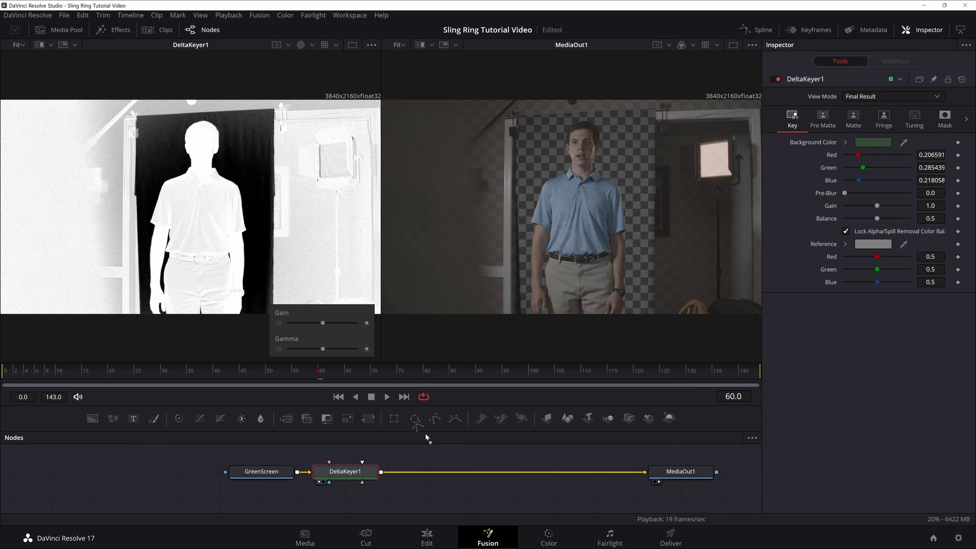
pyautogui.moveTo(435, 418); pyautogui.dragTo(345, 498)
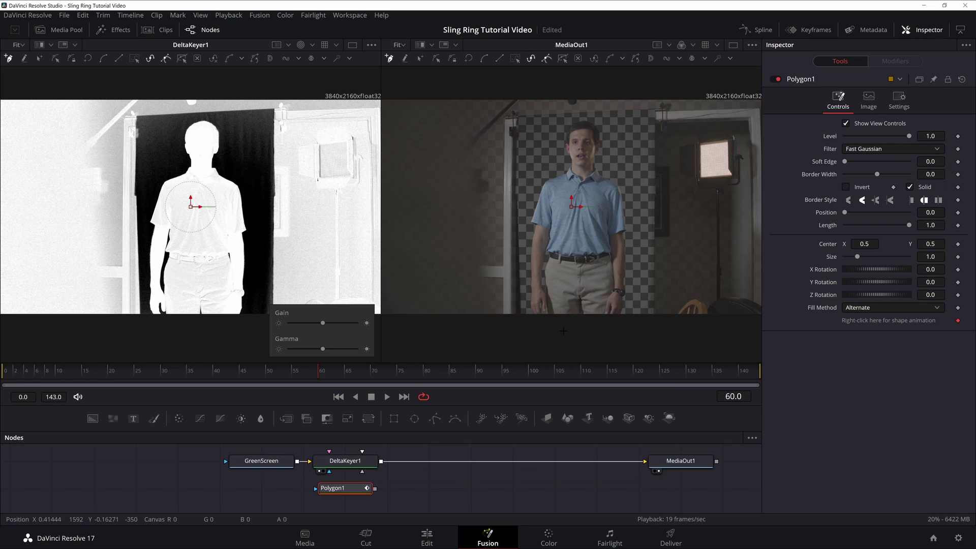
pyautogui.click(522, 318)
pyautogui.click(520, 118)
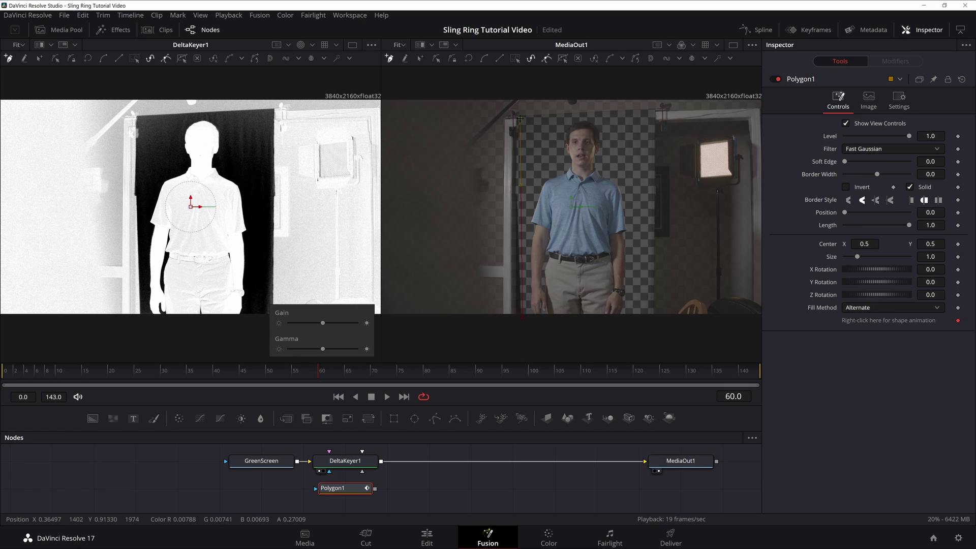
pyautogui.click(652, 110)
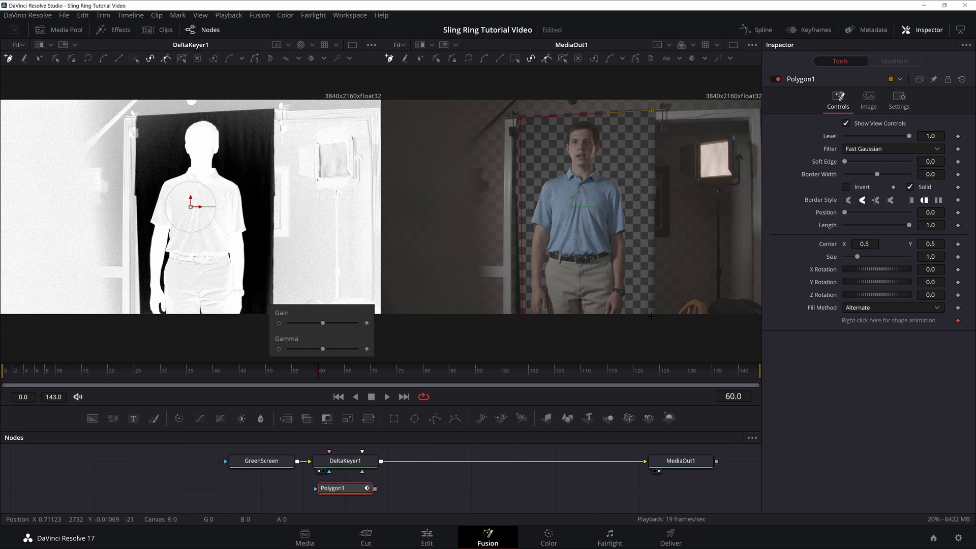
pyautogui.click(651, 317)
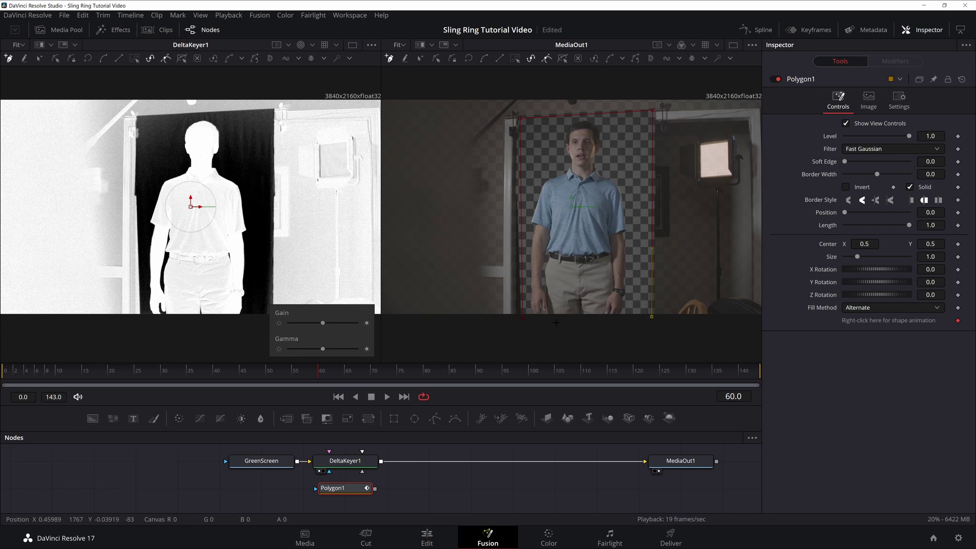
pyautogui.click(522, 318)
# Step: Connect Polygon1's output to the GarbageMatte input of DeltaKeyer1
pyautogui.moveTo(375, 489); pyautogui.dragTo(308, 449)
pyautogui.scroll(3, 376, 482)
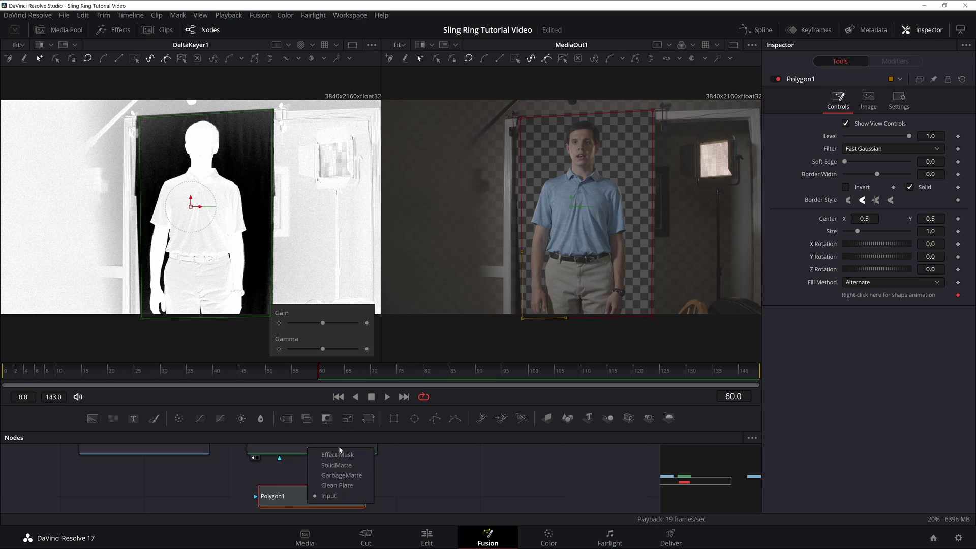
pyautogui.click(338, 476)
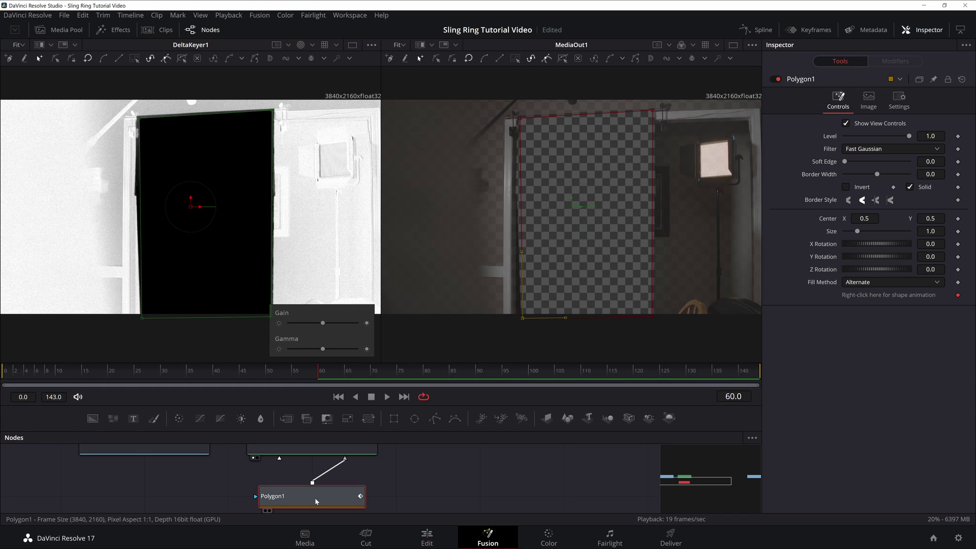
# Step: View Polygon1 in the first viewer, invert the mask, and show DeltaKeyer1's matte there again
pyautogui.press('1')
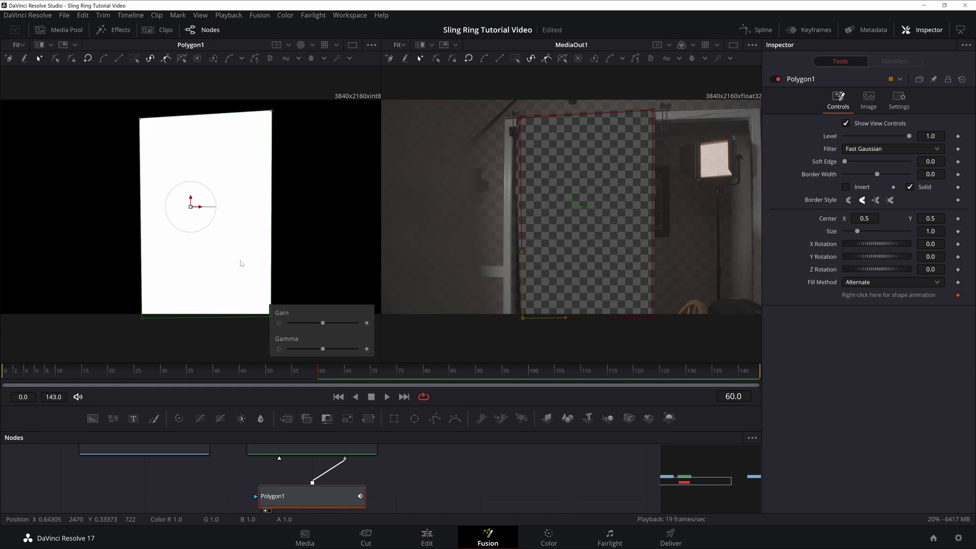
pyautogui.click(846, 187)
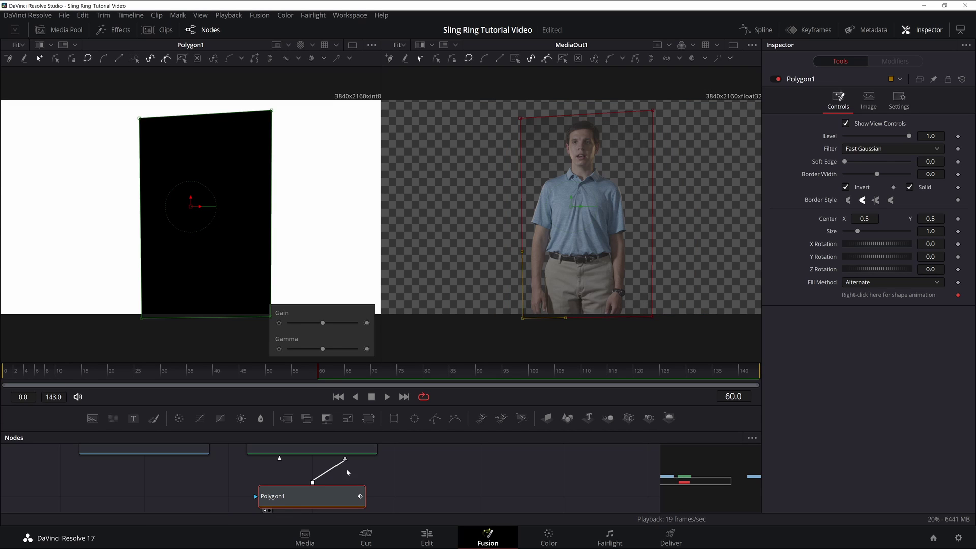
pyautogui.scroll(3, 348, 472)
pyautogui.click(336, 483)
pyautogui.press('1')
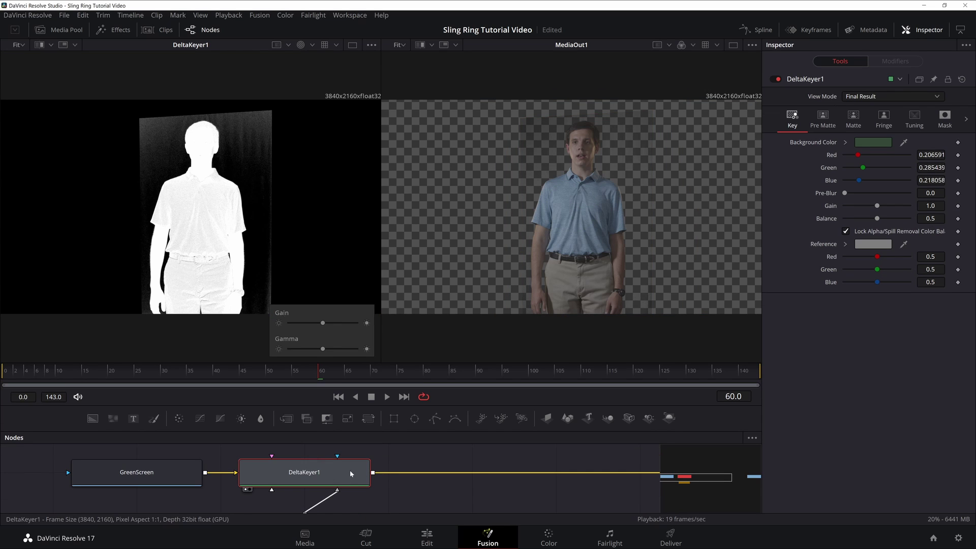
# Step: Try DeltaKeyer1 matte Threshold values of 0.294 low and 0.844 high
pyautogui.moveTo(407, 456); pyautogui.dragTo(399, 452)
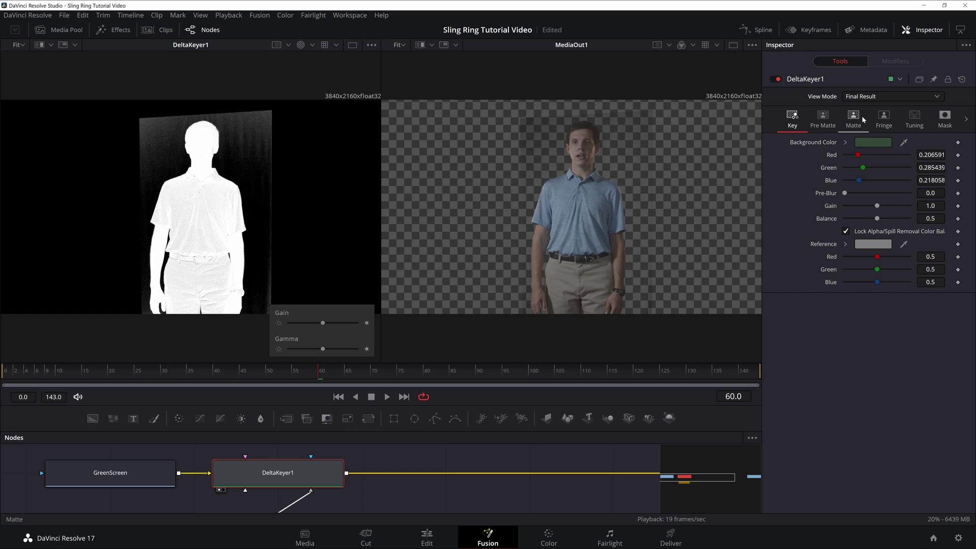
pyautogui.click(847, 120)
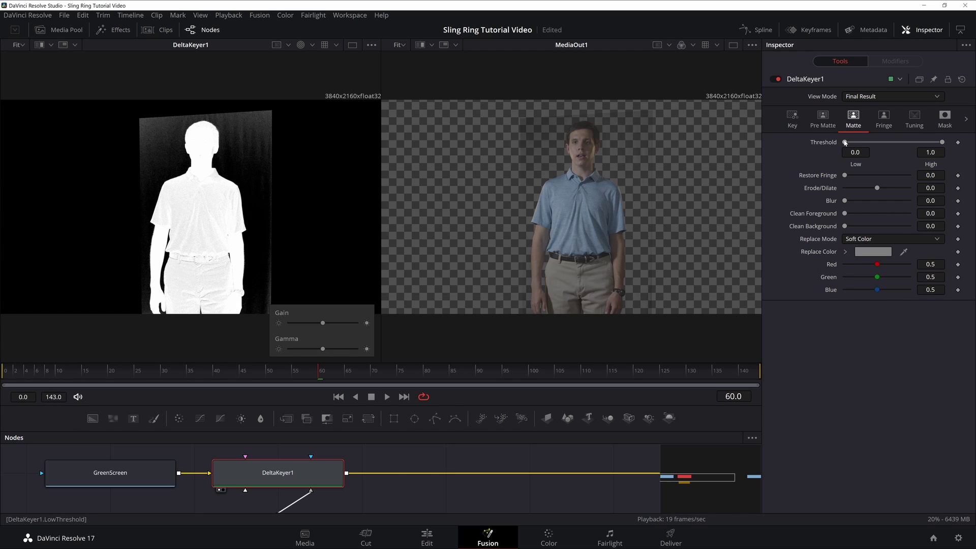
pyautogui.moveTo(845, 143); pyautogui.dragTo(844, 143)
pyautogui.moveTo(942, 143)
pyautogui.mouseDown()
pyautogui.moveTo(929, 144)
pyautogui.moveTo(942, 143)
pyautogui.mouseUp()
pyautogui.moveTo(845, 144); pyautogui.dragTo(870, 144)
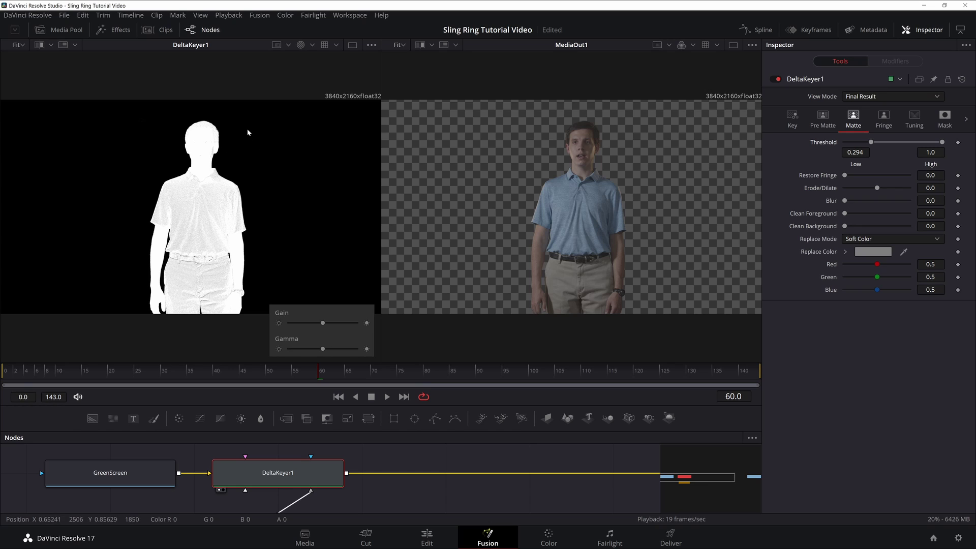
pyautogui.moveTo(942, 144); pyautogui.dragTo(927, 144)
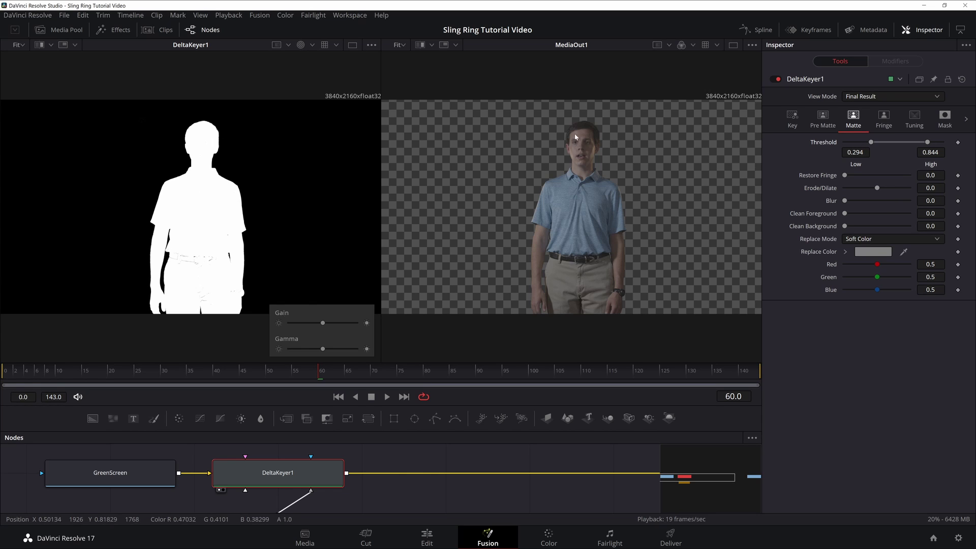
# Step: Check the subject's hair edge up close, and reset the matte Threshold to 0.0 low and 1.0 high
pyautogui.scroll(10, 590, 122)
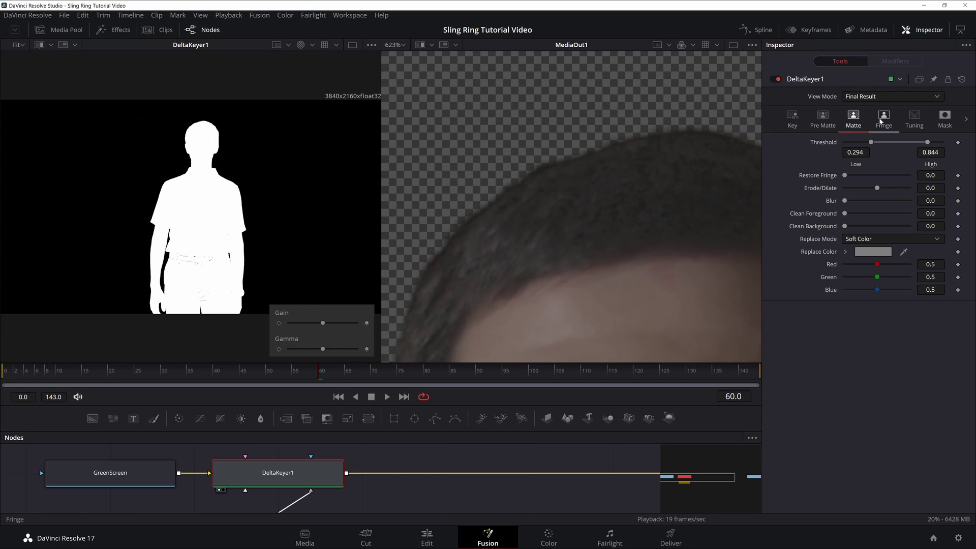
pyautogui.moveTo(871, 141); pyautogui.dragTo(834, 143)
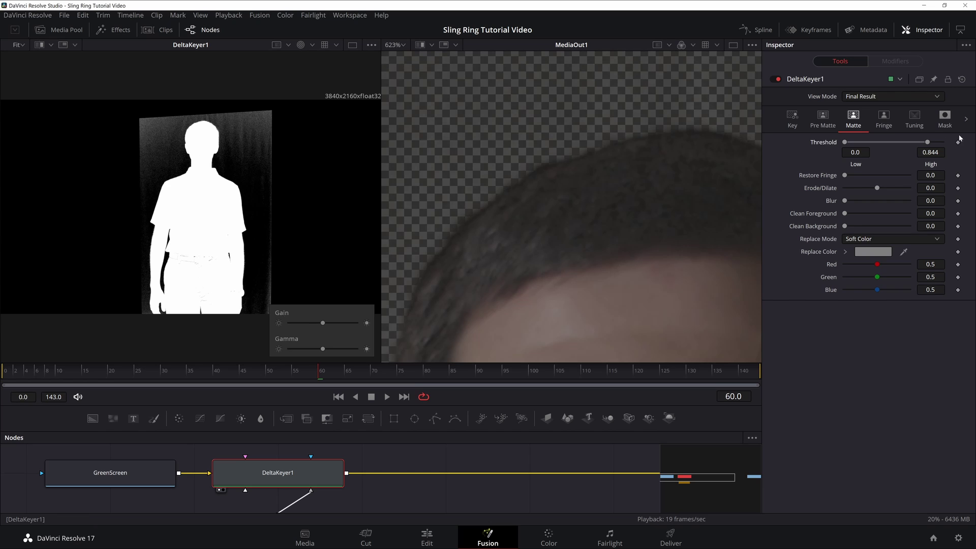
pyautogui.moveTo(927, 141); pyautogui.dragTo(943, 143)
# Step: Compare the hair edge in DeltaKeyer1 and in the original GreenScreen clip in the second viewer, and fit the view
pyautogui.press('2')
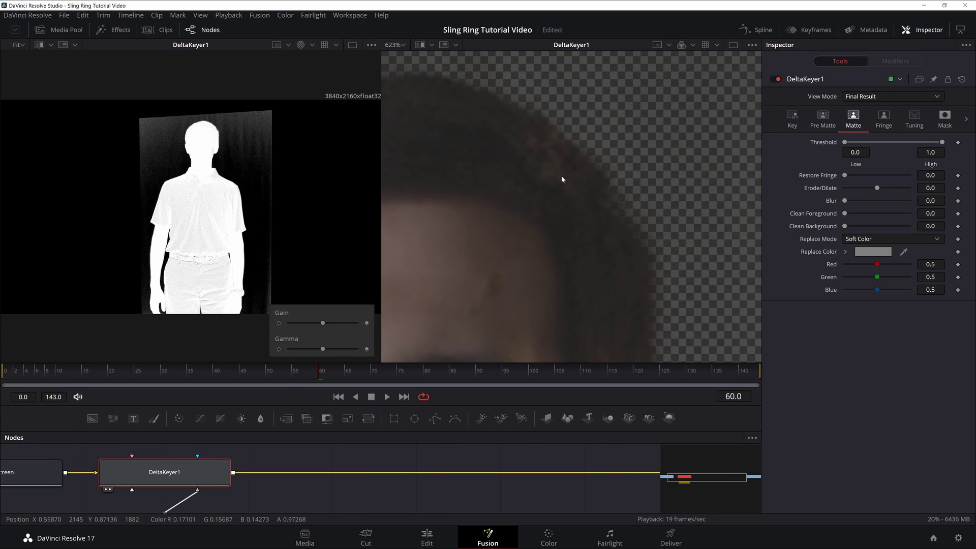
pyautogui.click(36, 470)
pyautogui.press('2')
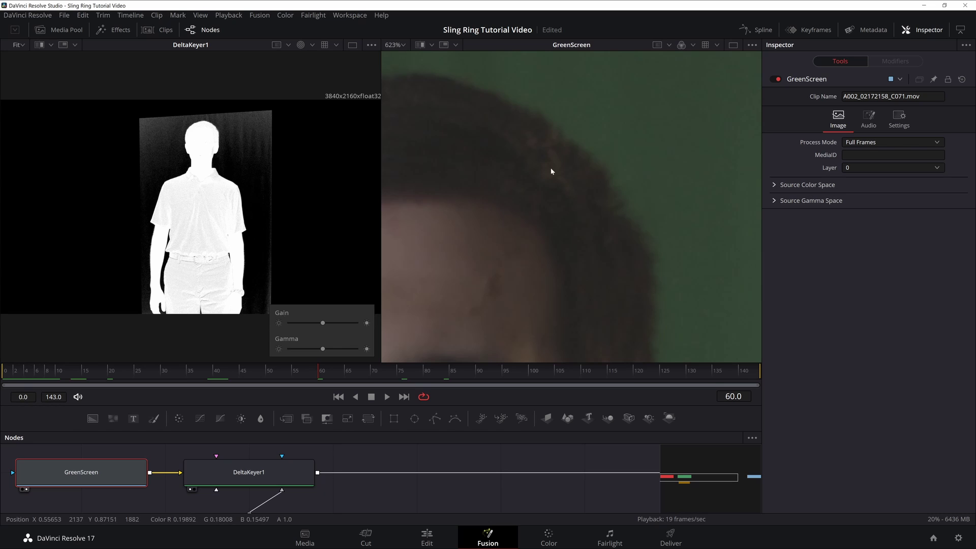
pyautogui.moveTo(602, 195); pyautogui.dragTo(696, 246)
pyautogui.scroll(-5, 481, 159)
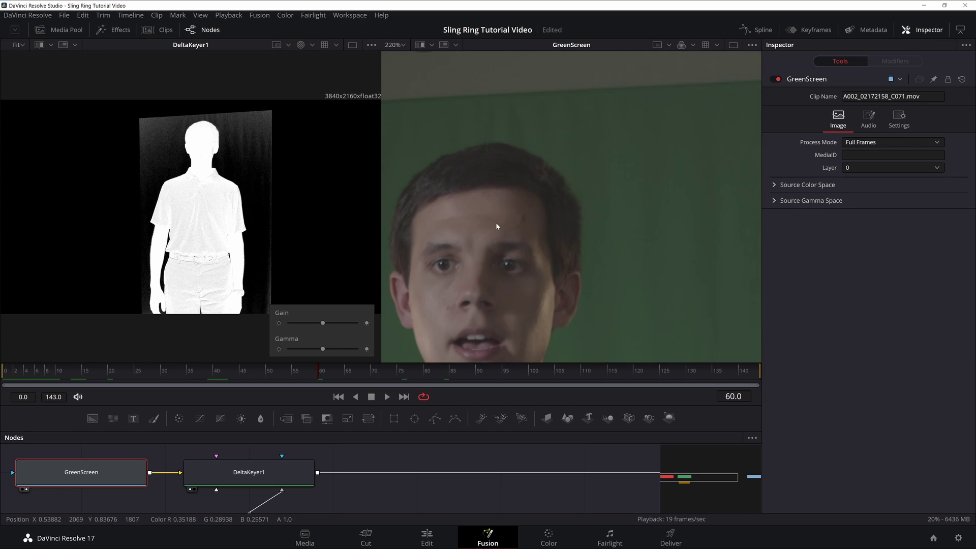
pyautogui.moveTo(496, 224); pyautogui.dragTo(558, 178)
pyautogui.click(405, 47)
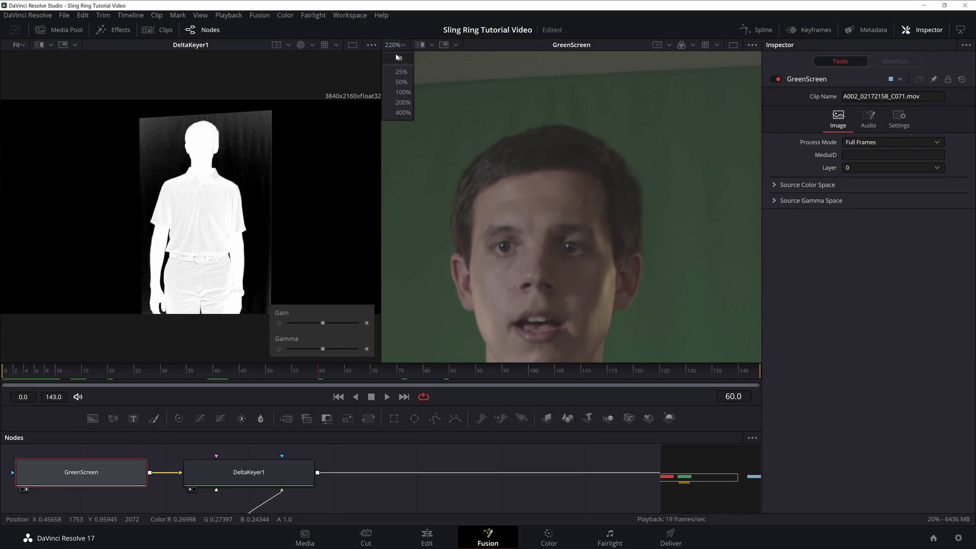
pyautogui.click(397, 56)
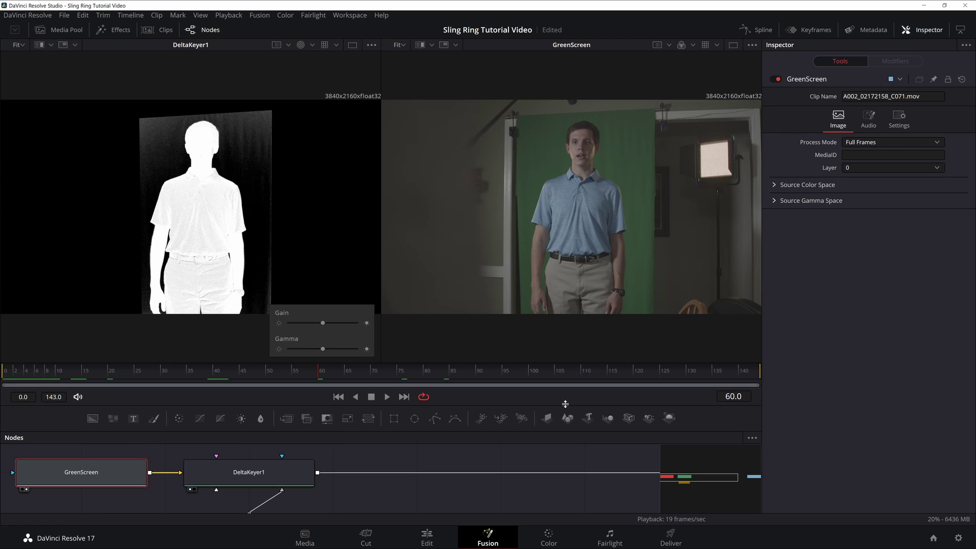
# Step: Enlarge the GreenScreen clip to a single viewer, examine the subject's hair edge up close, and fit the view
pyautogui.moveTo(565, 432); pyautogui.dragTo(580, 508)
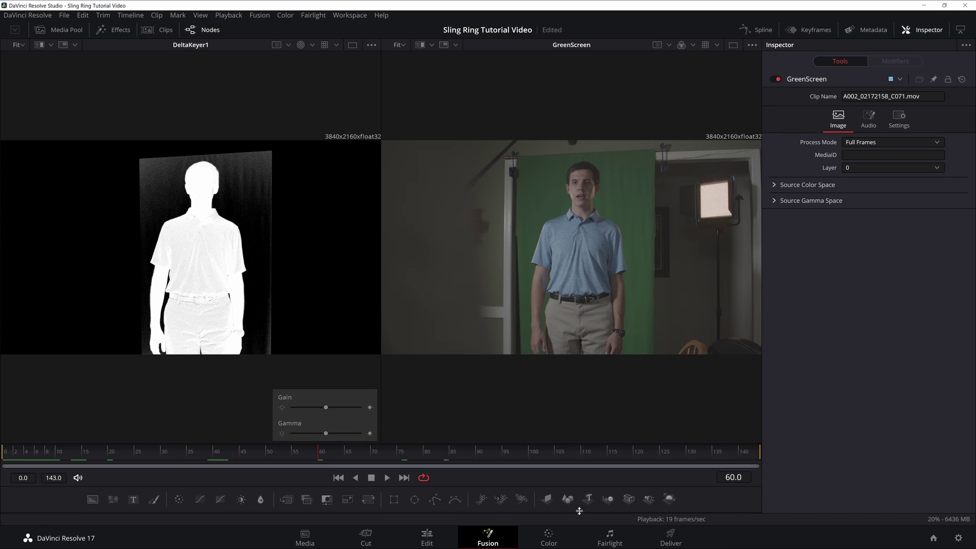
pyautogui.click(733, 45)
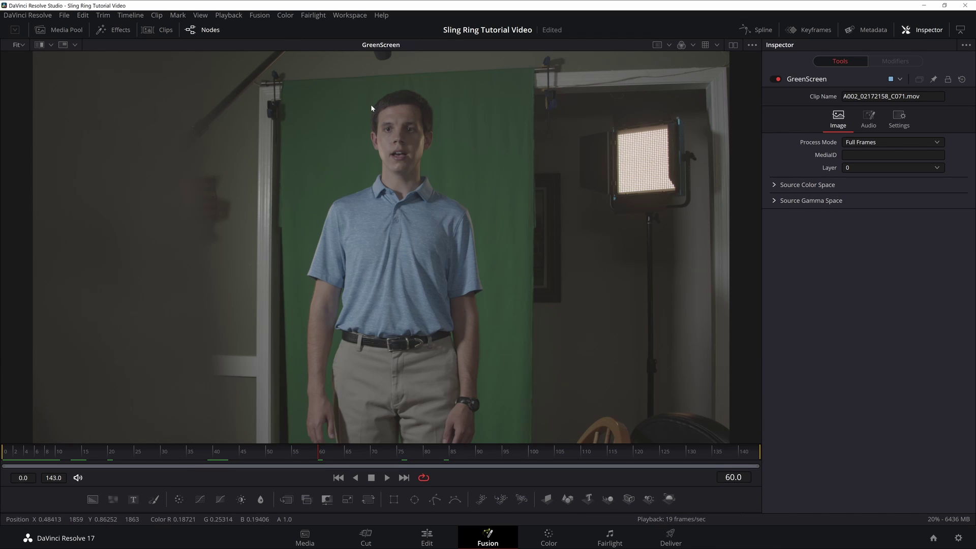
pyautogui.scroll(8, 426, 93)
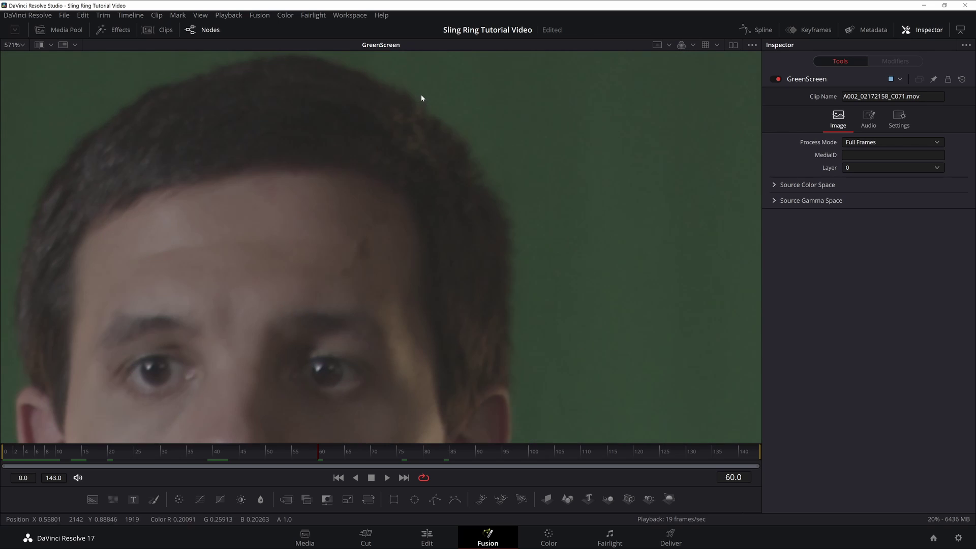
pyautogui.click(21, 45)
pyautogui.click(19, 59)
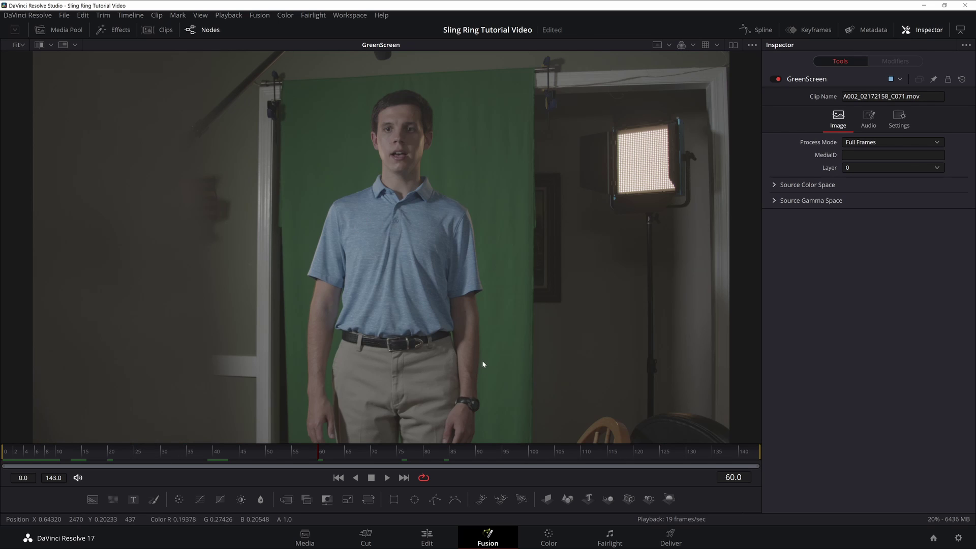
# Step: Examine the subject's forearm edge up close in the GreenScreen clip, and restore the fitted dual viewers and the node graph area
pyautogui.scroll(6, 483, 364)
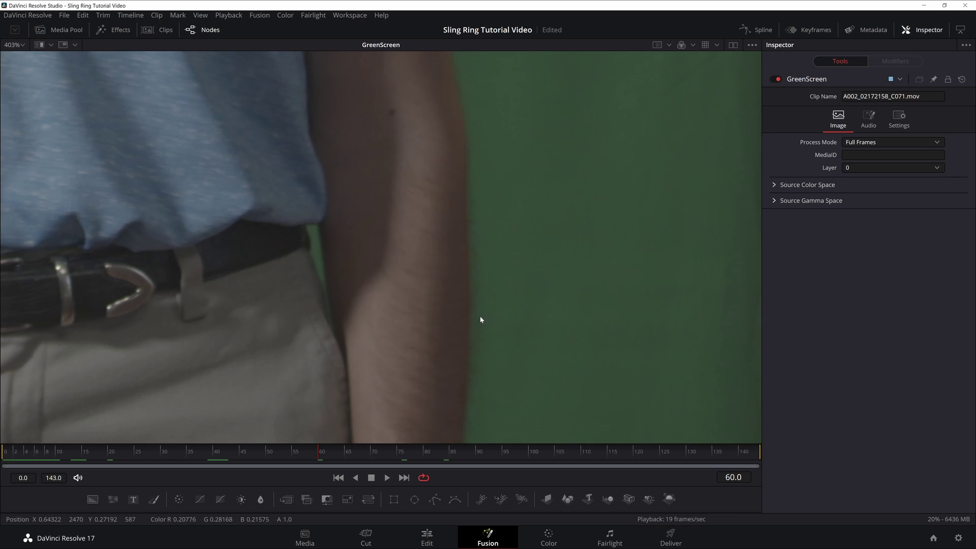
pyautogui.click(23, 45)
pyautogui.click(18, 58)
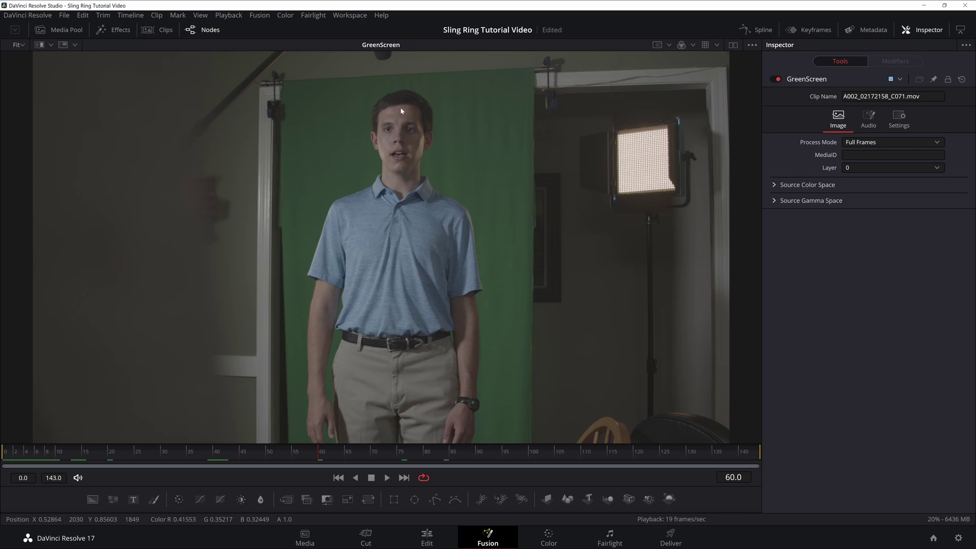
pyautogui.click(19, 44)
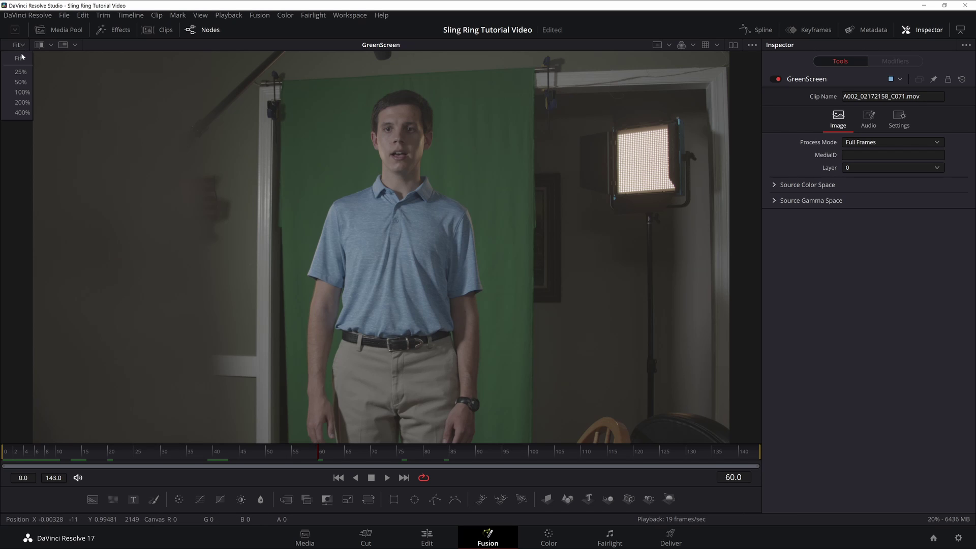
pyautogui.click(731, 46)
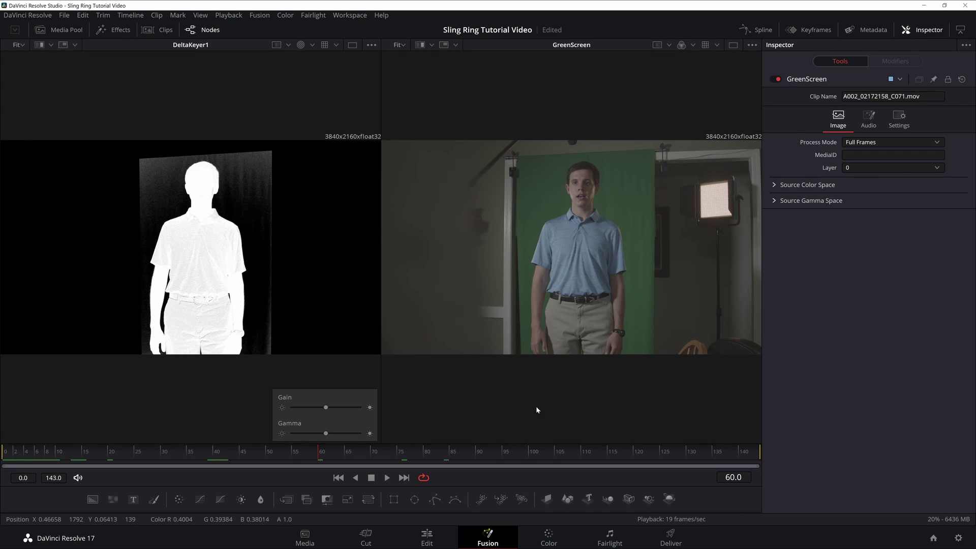
pyautogui.moveTo(524, 513); pyautogui.dragTo(532, 324)
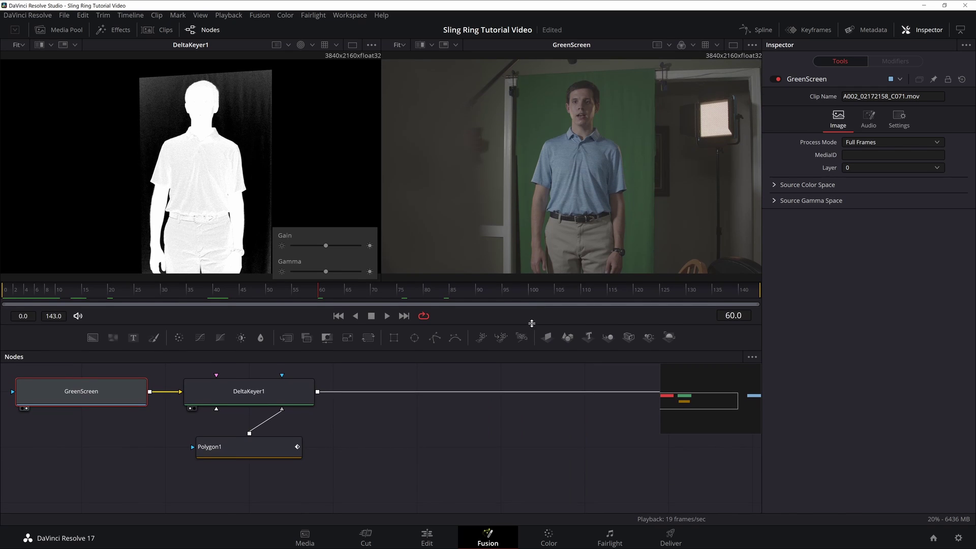
# Step: Set DeltaKeyer1's low matte Threshold to 0.089 and show the keyed result in the second viewer
pyautogui.click(283, 399)
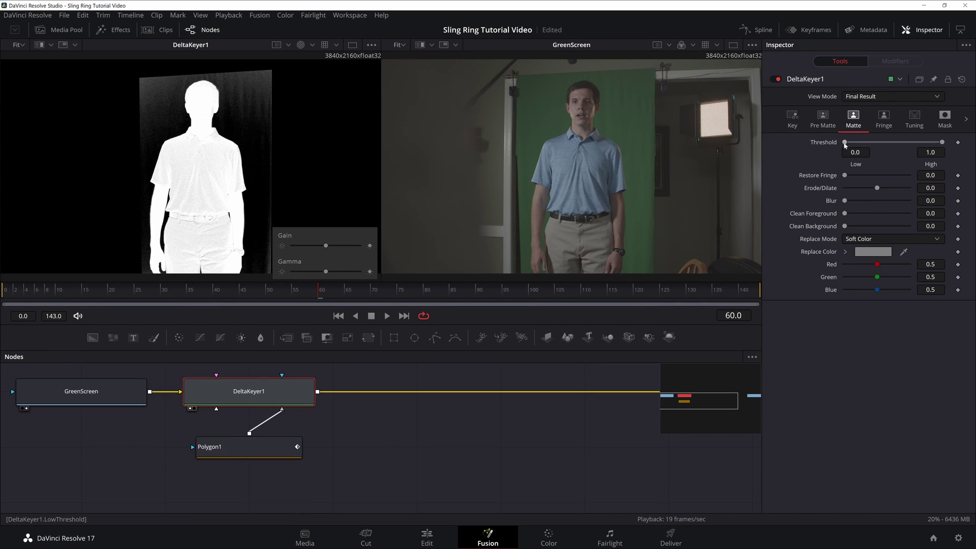
pyautogui.moveTo(845, 144); pyautogui.dragTo(852, 145)
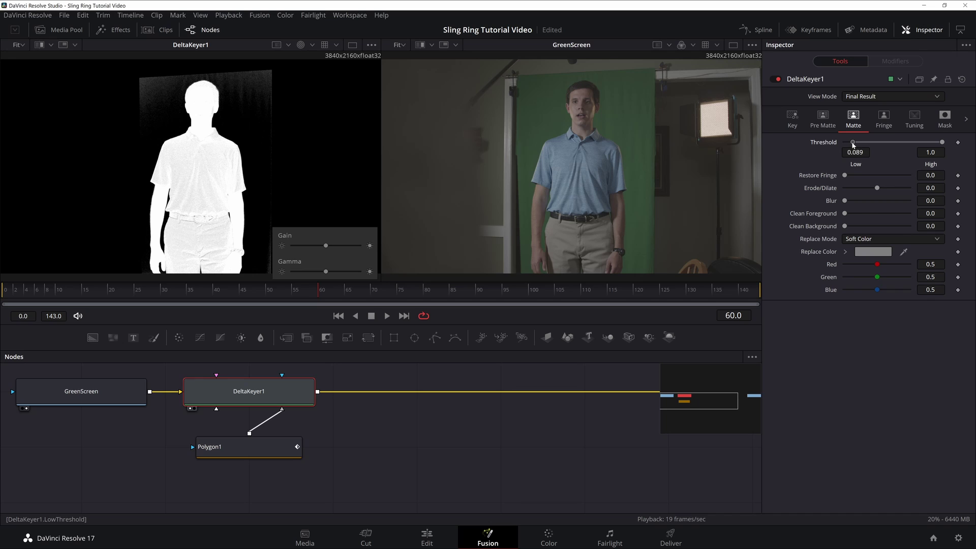
pyautogui.press('2')
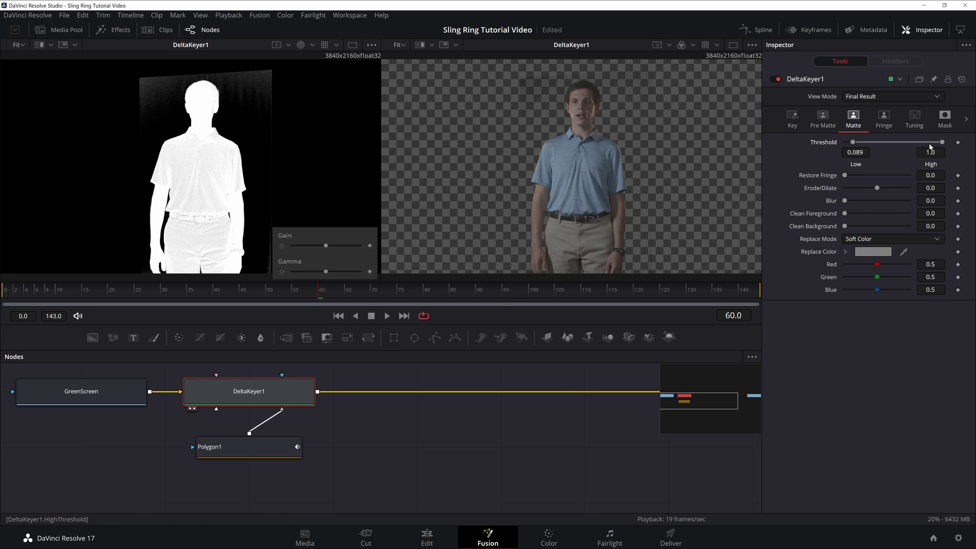
# Step: Try tightening DeltaKeyer1's matte Threshold to 0.356 low and 0.533 high
pyautogui.moveTo(852, 143); pyautogui.dragTo(874, 144)
pyautogui.moveTo(941, 142); pyautogui.dragTo(917, 144)
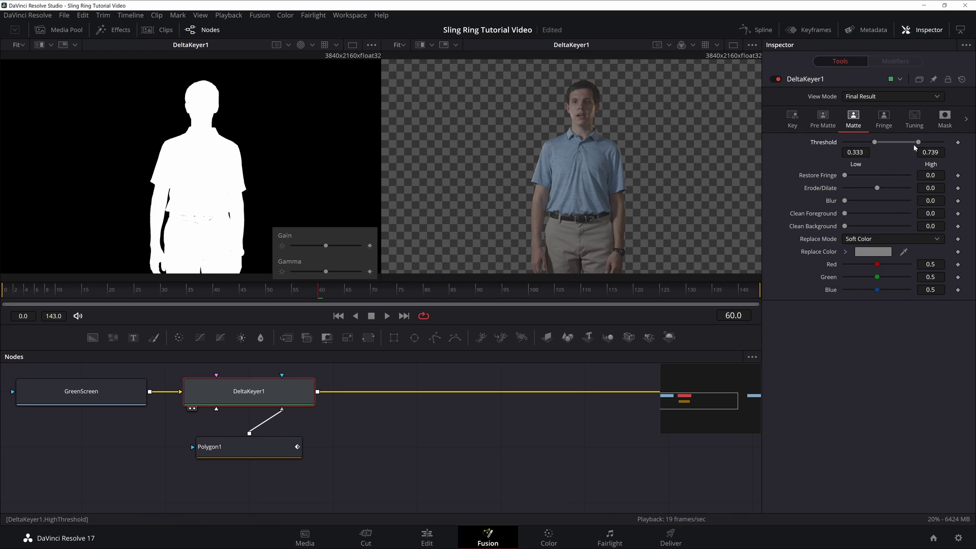
pyautogui.moveTo(917, 145); pyautogui.dragTo(878, 144)
# Step: Add a magenta Background node (red 1.0, green 0.134, blue 0.945) behind DeltaKeyer1 through a Merge, and show the merge in the second viewer
pyautogui.hotkey('shift', 'space')
pyautogui.write('back')
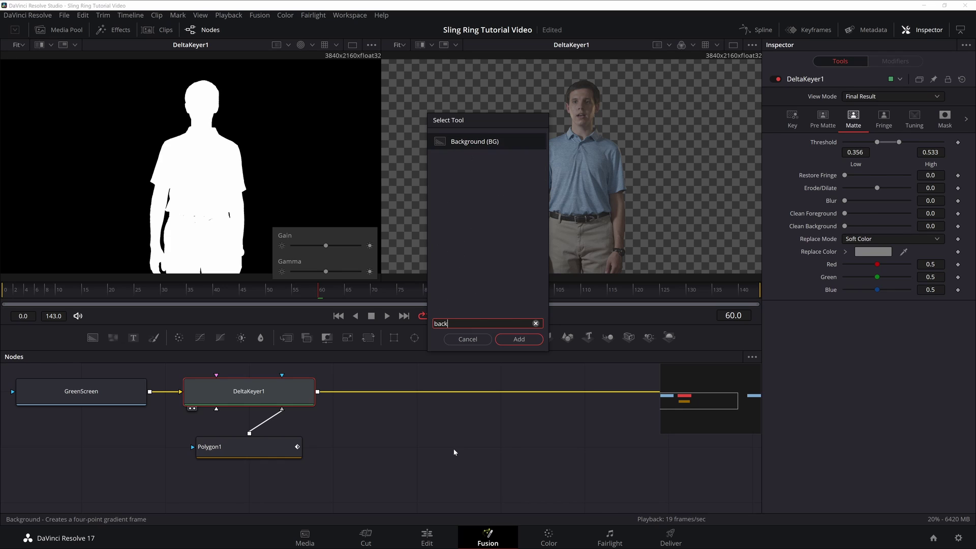
pyautogui.press('Return')
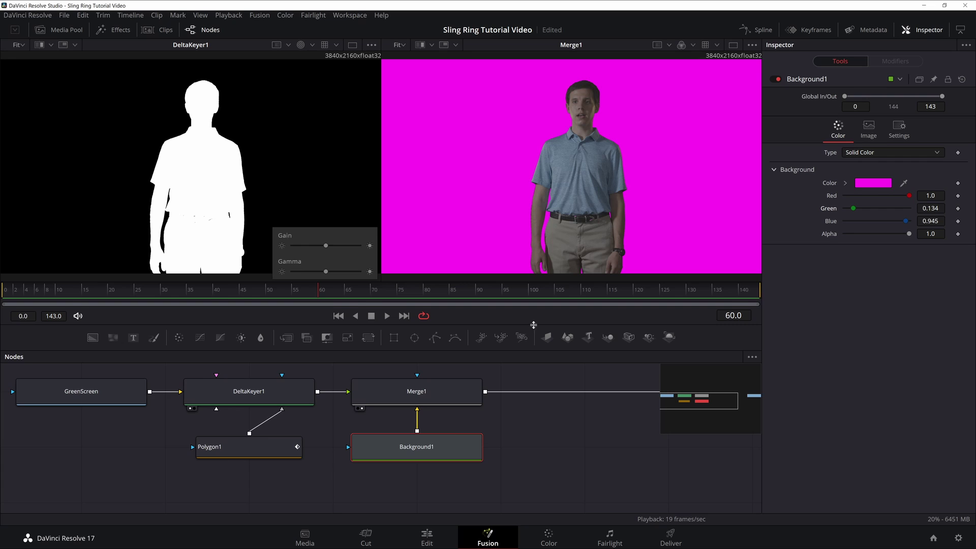
# Step: Enlarge the viewer area and examine the subject's face edge against the magenta background up close in Merge1
pyautogui.moveTo(532, 325); pyautogui.dragTo(557, 385)
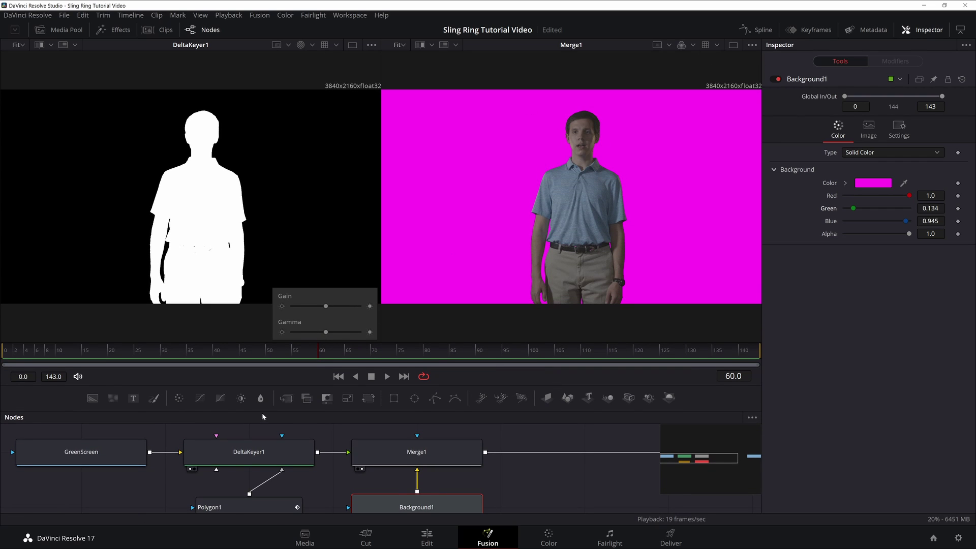
pyautogui.scroll(10, 583, 132)
pyautogui.moveTo(484, 254); pyautogui.dragTo(666, 122)
# Step: Reset DeltaKeyer1's matte Threshold to 0.0 low and 1.0 high, and fit the Merge1 view
pyautogui.click(279, 448)
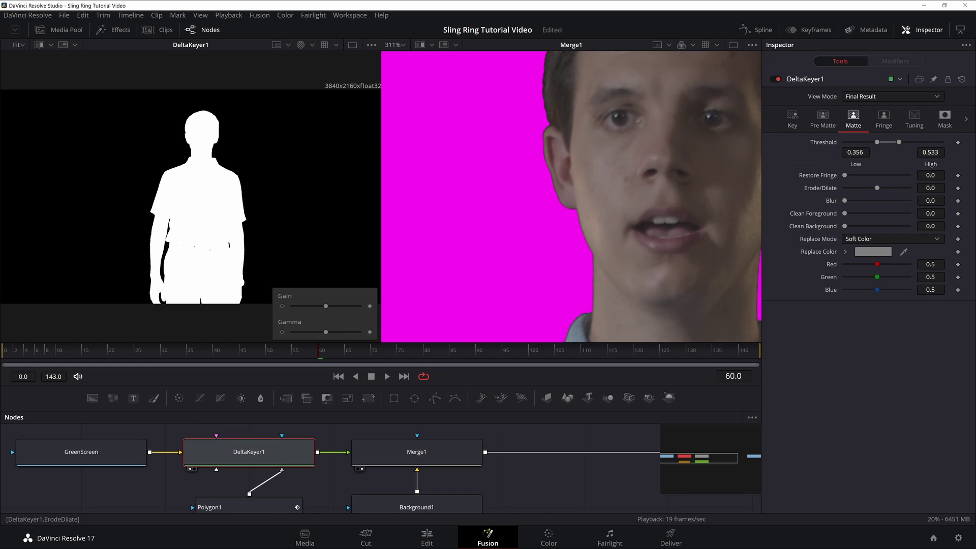
pyautogui.moveTo(877, 142); pyautogui.dragTo(946, 143)
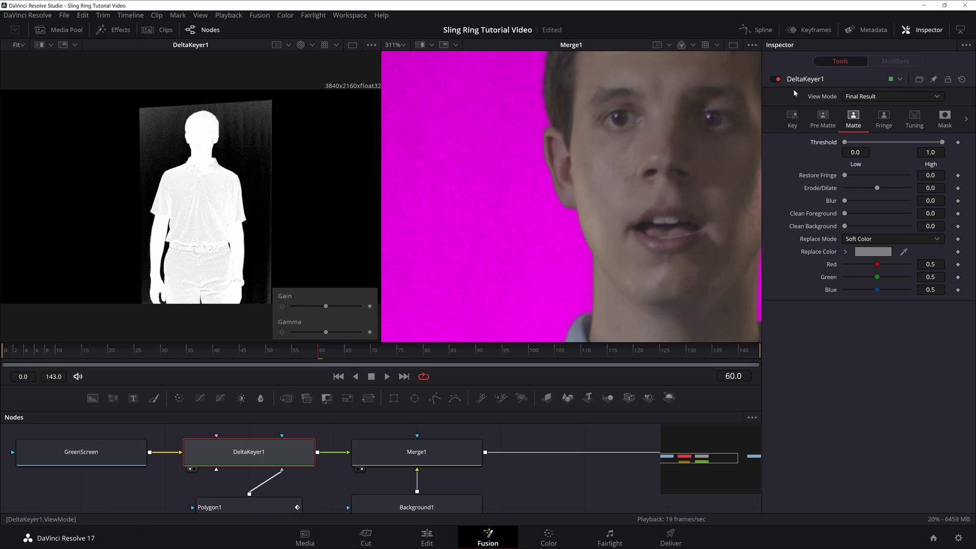
pyautogui.click(401, 44)
pyautogui.click(388, 59)
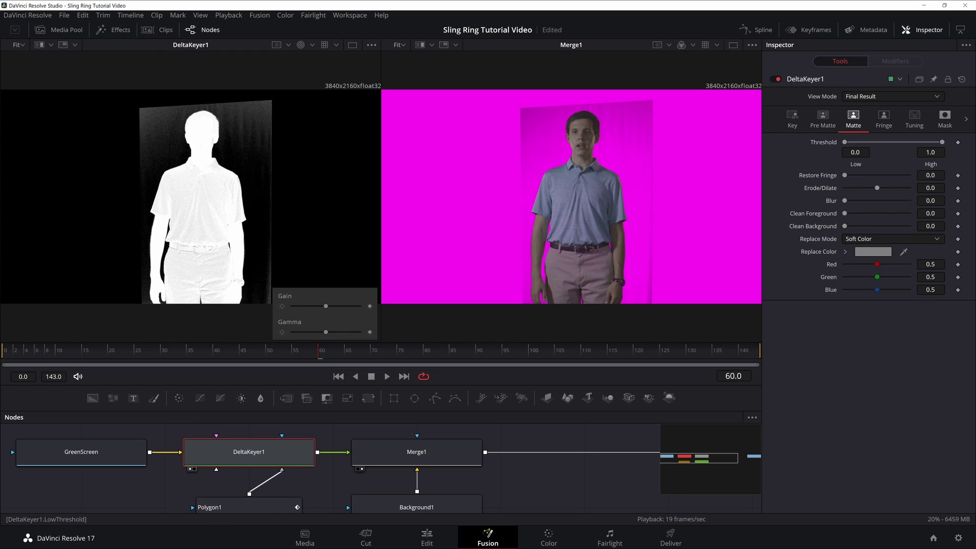
# Step: Set DeltaKeyer1's matte Threshold to 0.161 low and 0.9663 high, checking the head's matte edge up close
pyautogui.moveTo(845, 141); pyautogui.dragTo(855, 142)
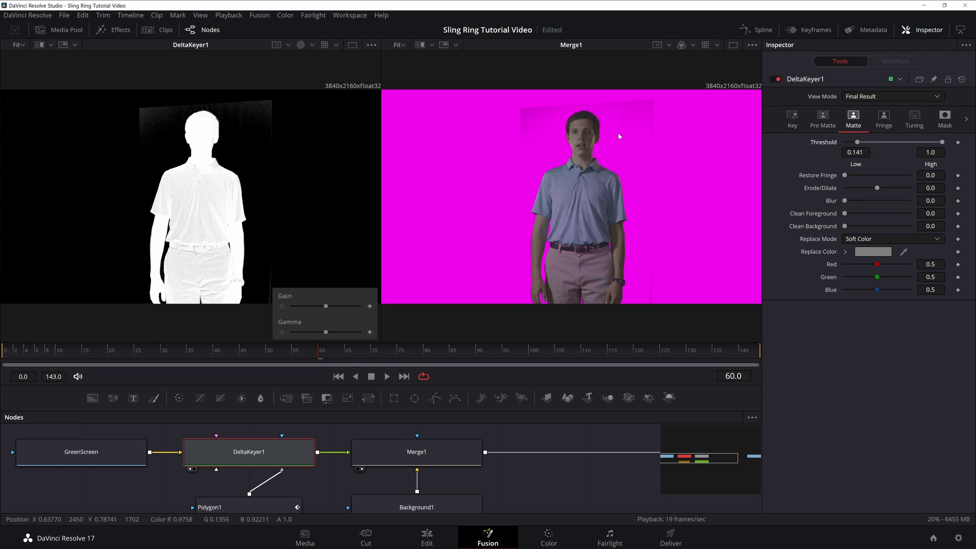
pyautogui.moveTo(942, 142); pyautogui.dragTo(940, 142)
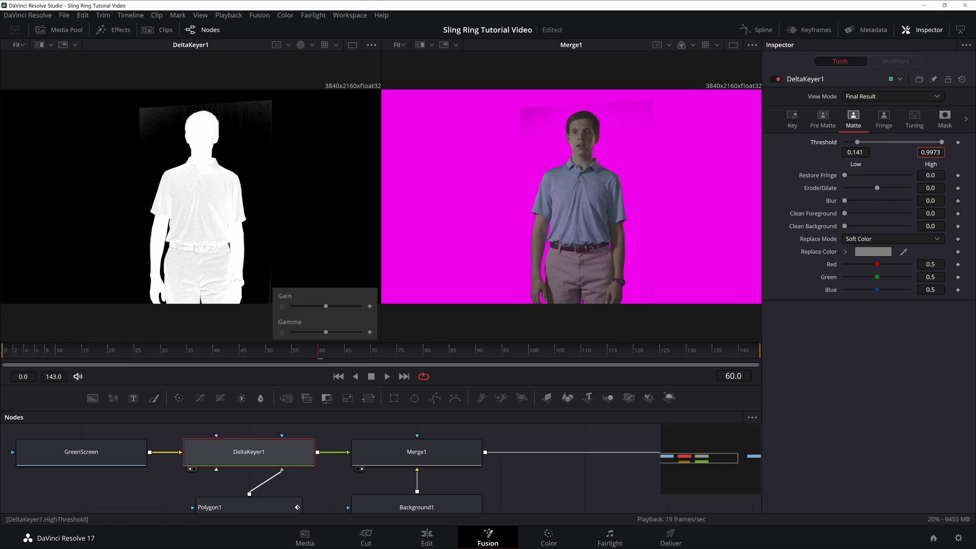
pyautogui.moveTo(941, 142); pyautogui.dragTo(935, 142)
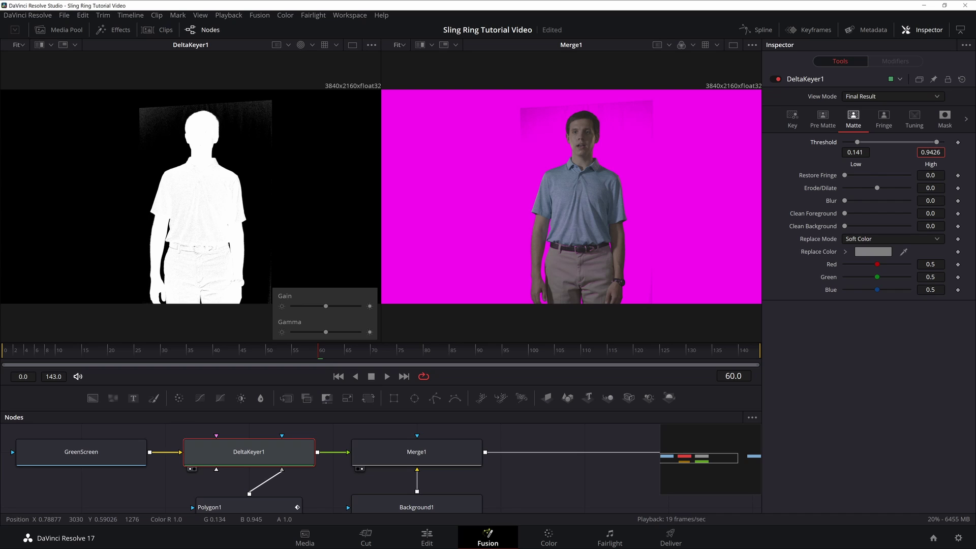
pyautogui.moveTo(930, 152)
pyautogui.mouseDown()
pyautogui.moveTo(944, 152)
pyautogui.moveTo(923, 152)
pyautogui.moveTo(940, 153)
pyautogui.mouseUp()
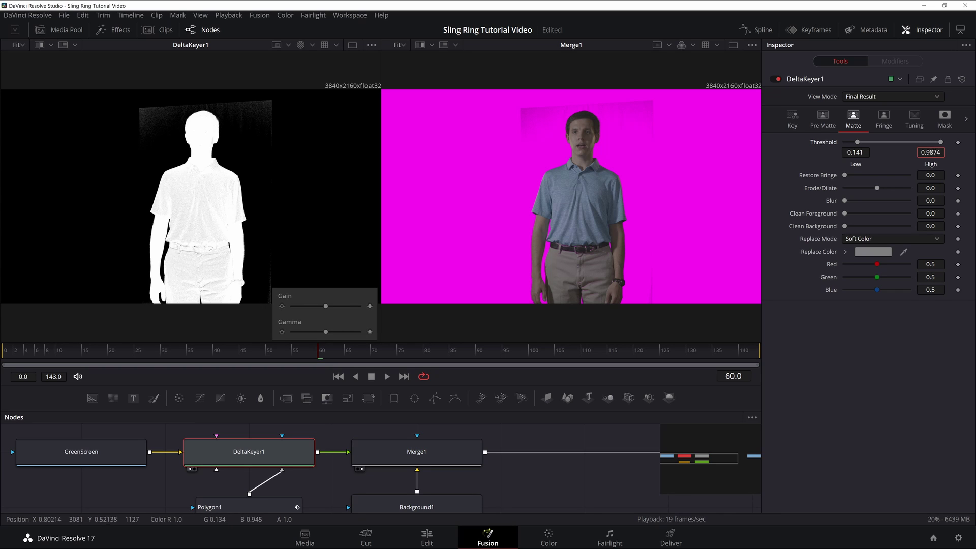
pyautogui.scroll(5, 225, 127)
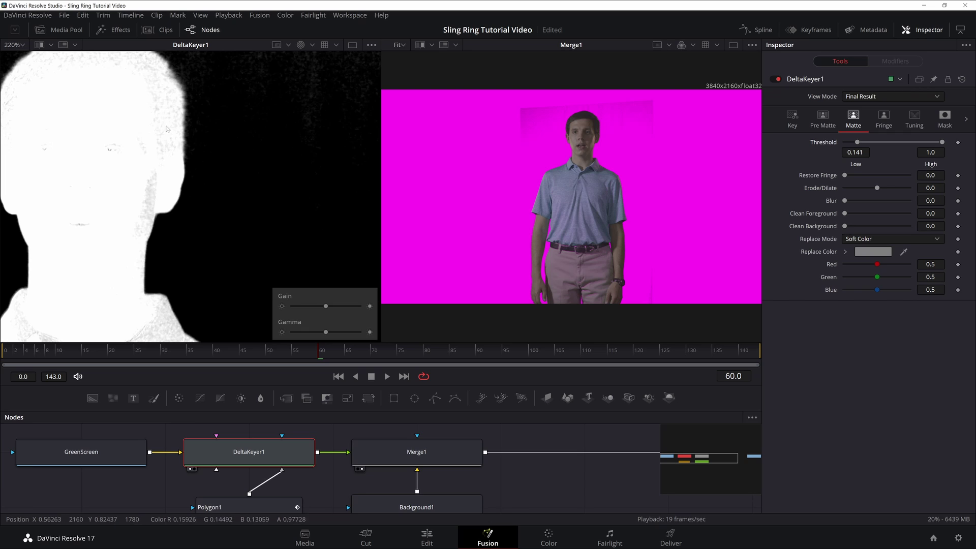
pyautogui.scroll(5, 254, 153)
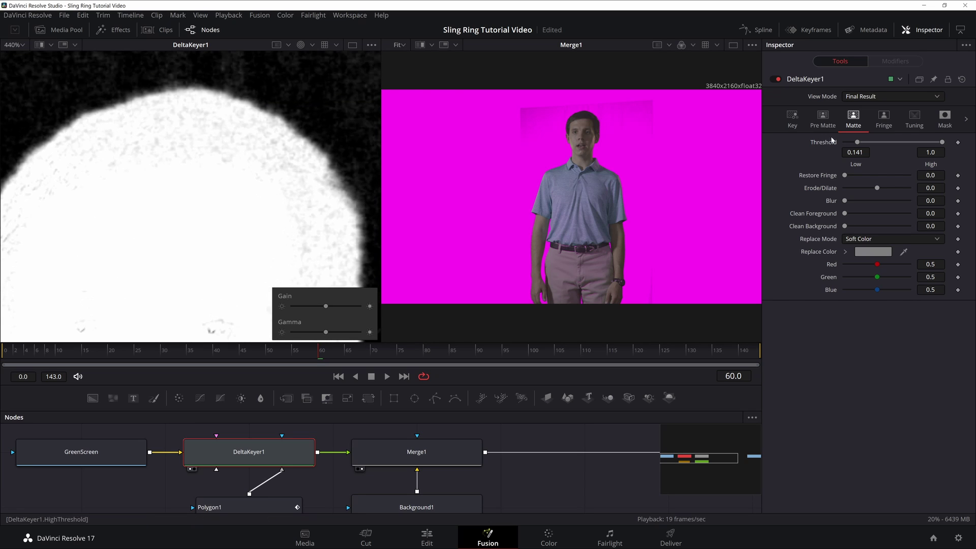
pyautogui.moveTo(931, 152); pyautogui.dragTo(933, 152)
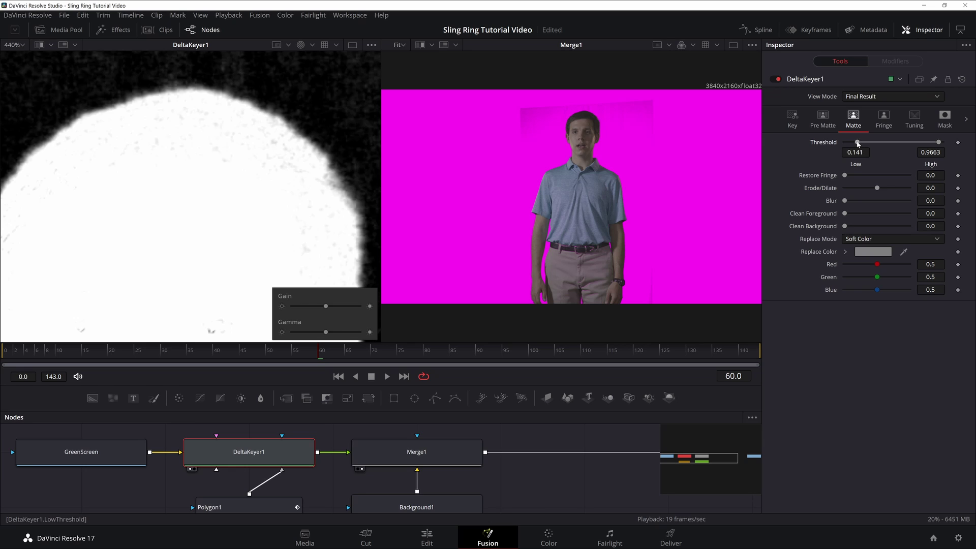
pyautogui.moveTo(858, 144)
pyautogui.mouseDown()
pyautogui.moveTo(844, 143)
pyautogui.moveTo(858, 145)
pyautogui.mouseUp()
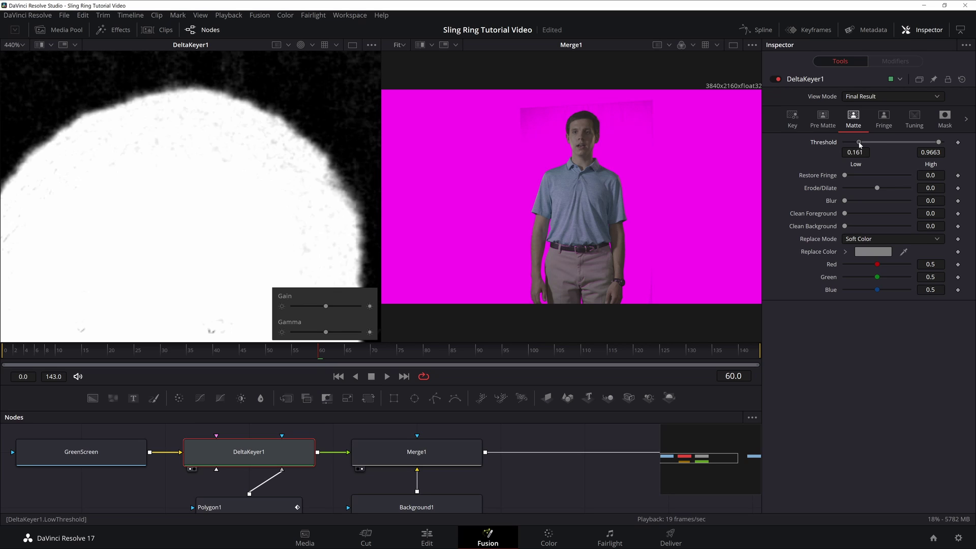
# Step: Set the Green value of DeltaKeyer1's key Background Color to 0.279439, judging the matte in the fitted view
pyautogui.click(792, 117)
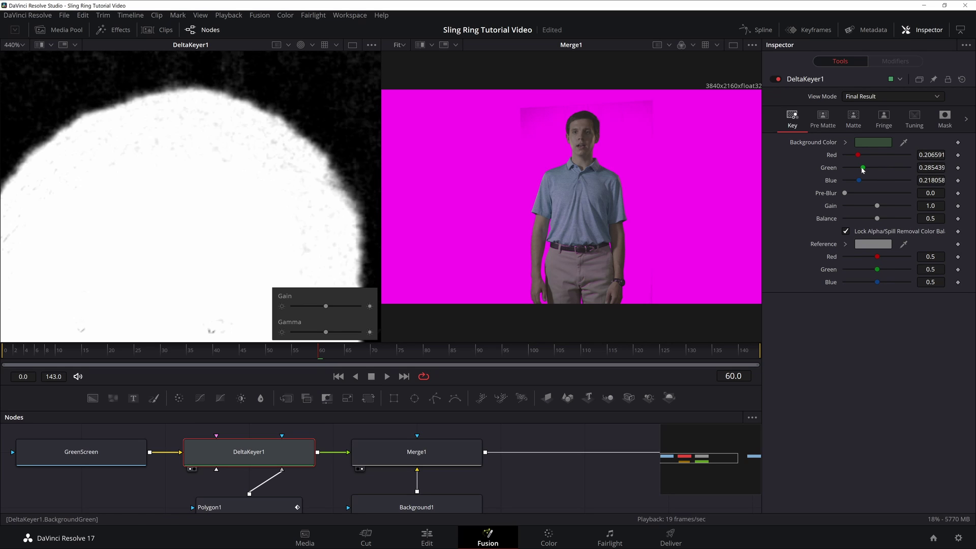
pyautogui.moveTo(318, 164); pyautogui.dragTo(207, 143)
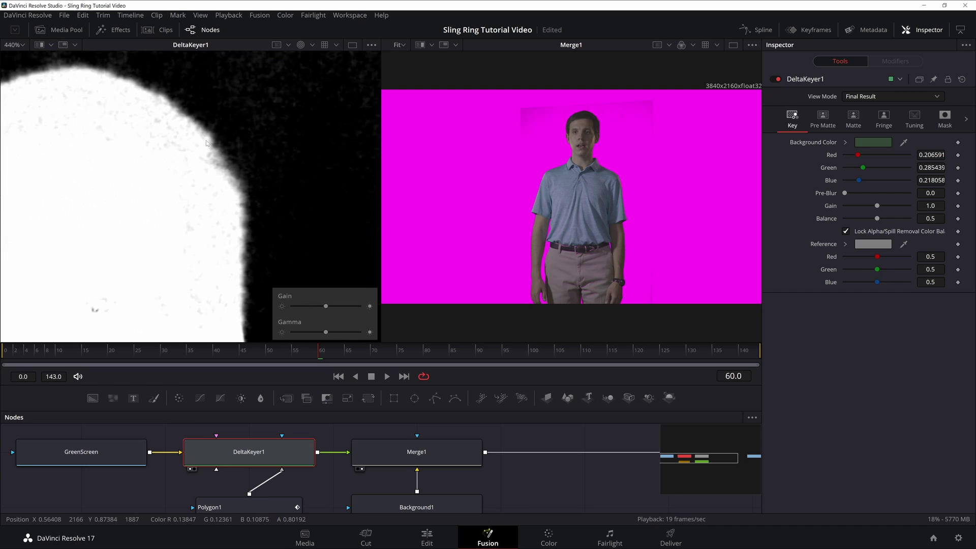
pyautogui.click(21, 45)
pyautogui.click(19, 59)
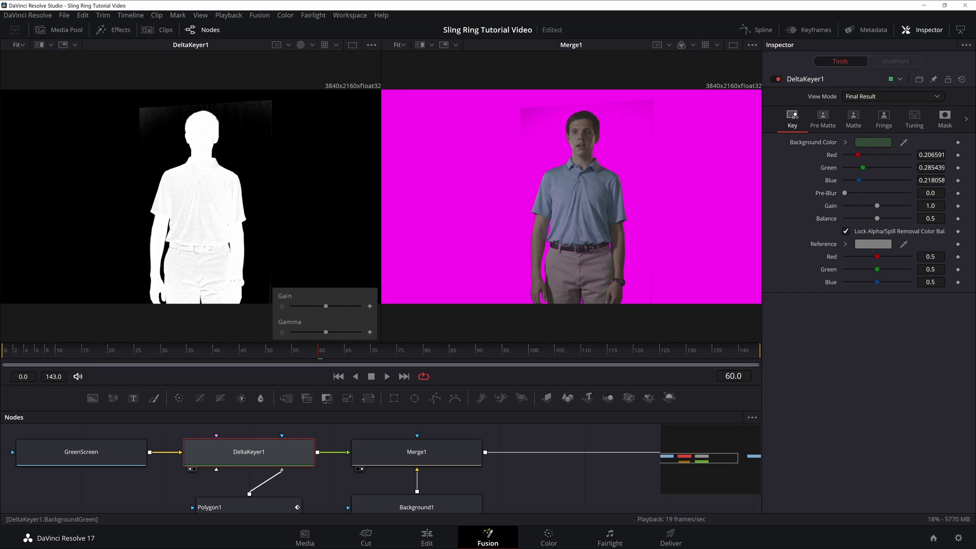
pyautogui.moveTo(931, 168); pyautogui.dragTo(932, 167)
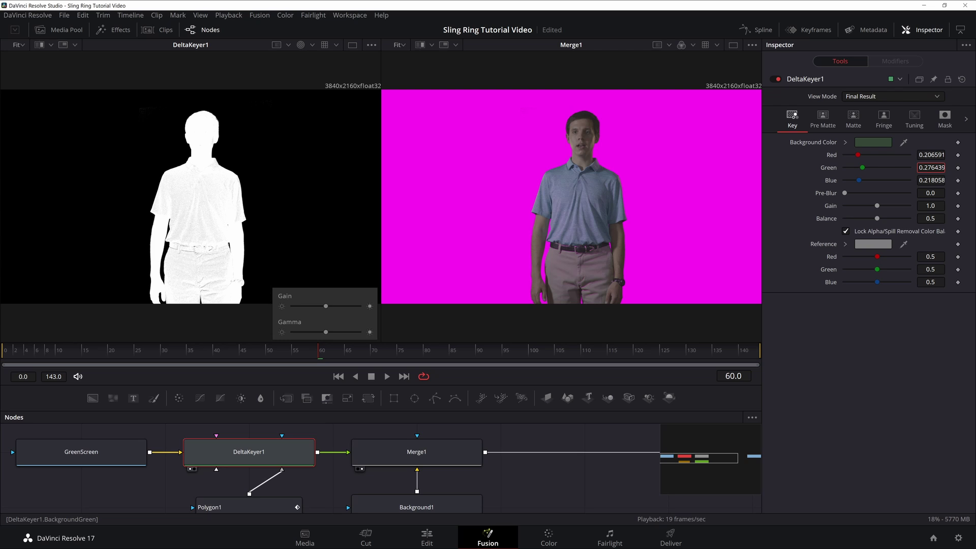
pyautogui.moveTo(931, 168); pyautogui.dragTo(932, 167)
pyautogui.moveTo(932, 168); pyautogui.dragTo(932, 167)
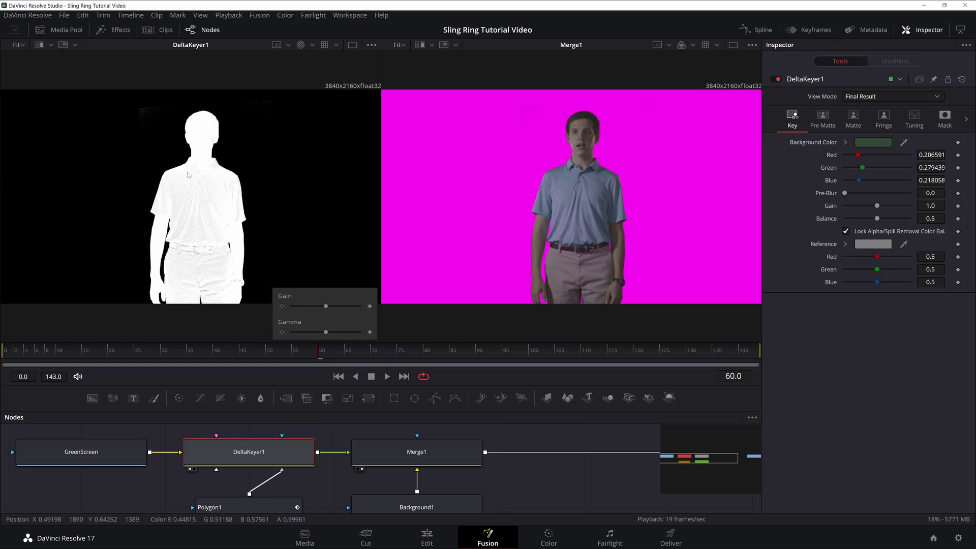
# Step: Examine DeltaKeyer1's matte up close around the head, shirt, belt and arms, and fit the view
pyautogui.scroll(10, 185, 121)
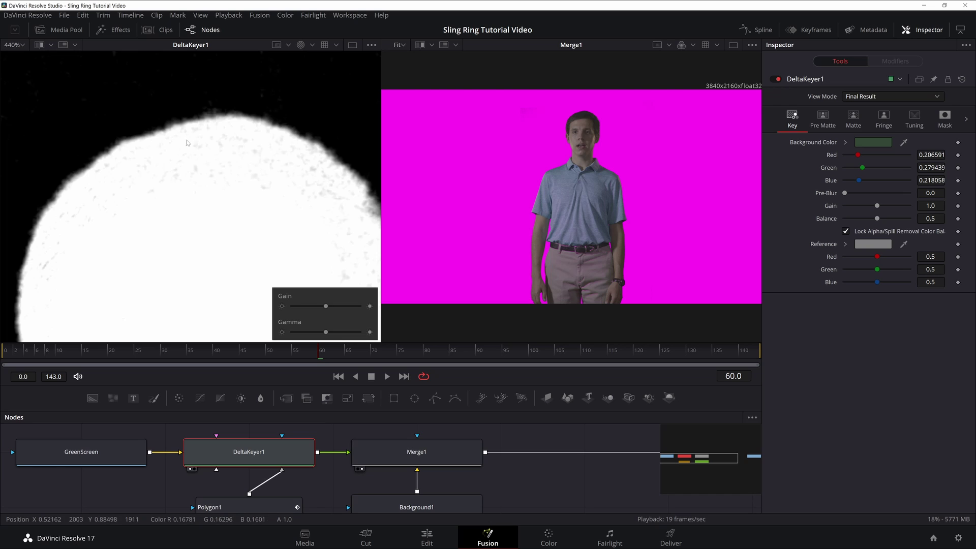
pyautogui.scroll(-6, 241, 224)
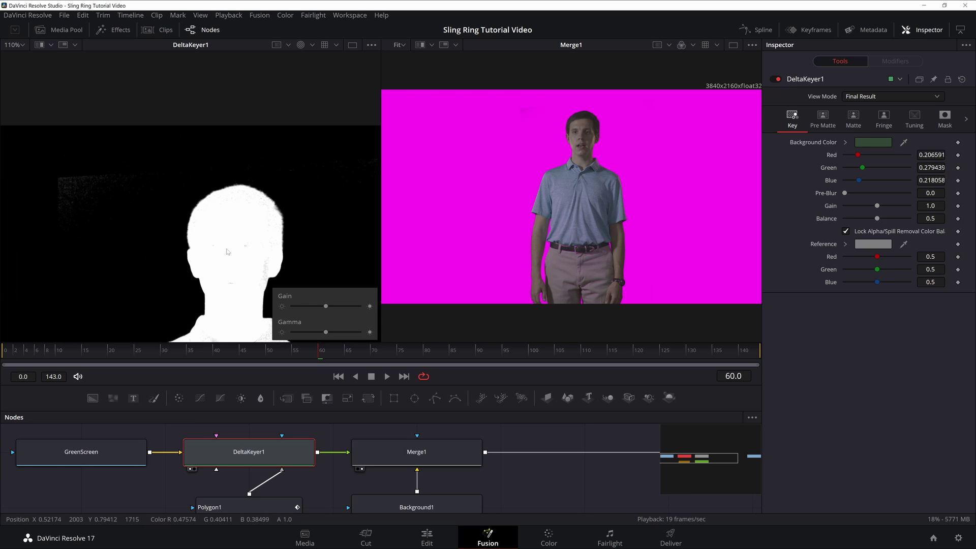
pyautogui.scroll(3, 228, 251)
pyautogui.scroll(-2, 155, 235)
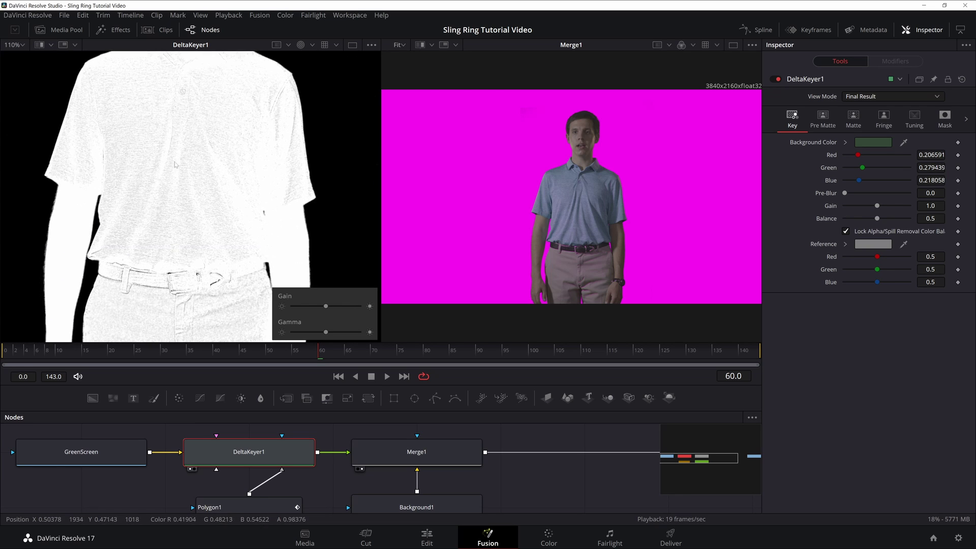
pyautogui.scroll(2, 150, 214)
pyautogui.scroll(1, 145, 191)
pyautogui.moveTo(145, 190); pyautogui.dragTo(129, 212)
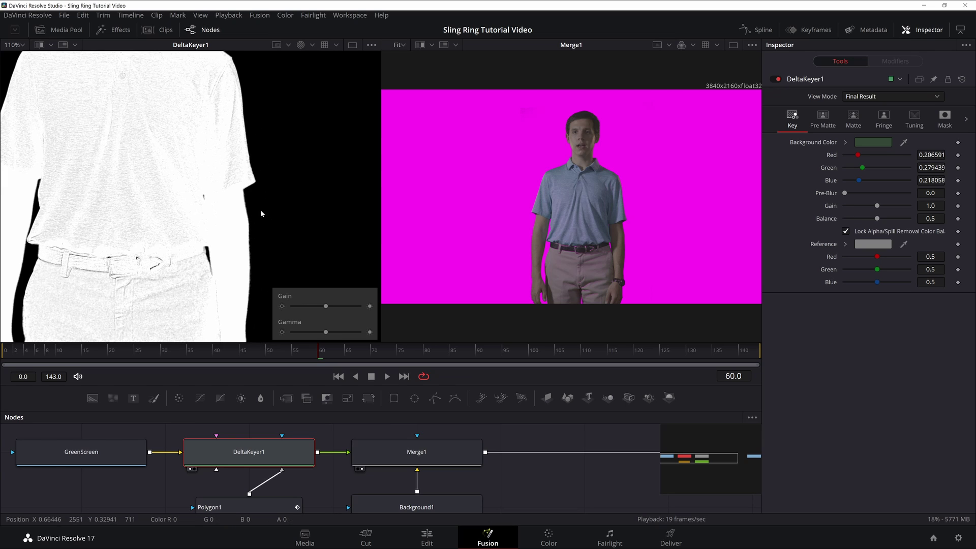
pyautogui.scroll(-2, 184, 213)
pyautogui.scroll(2, 184, 229)
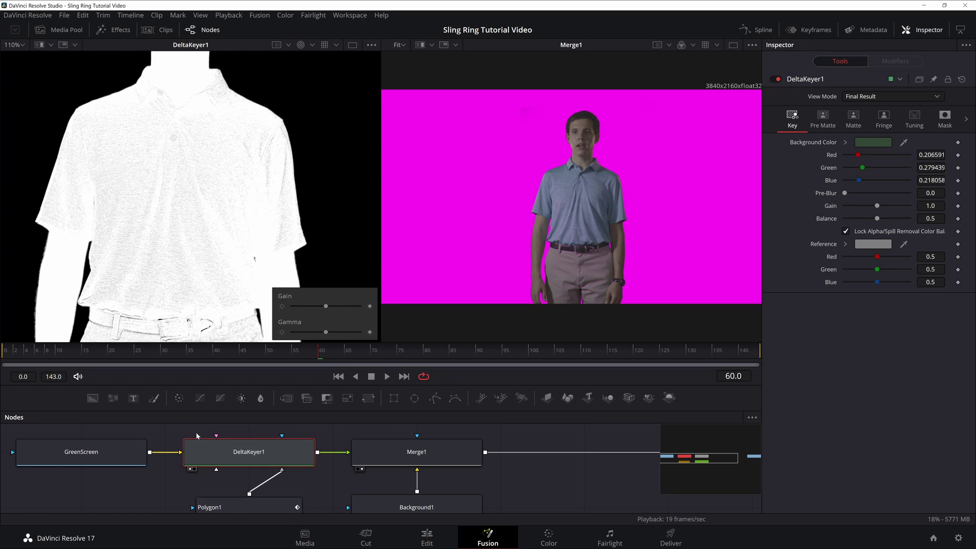
pyautogui.hotkey('ctrl', 'f')
# Step: Set DeltaKeyer1's matte Clean Foreground to 0.00084, checking the specks inside the head's matte up close
pyautogui.click(853, 119)
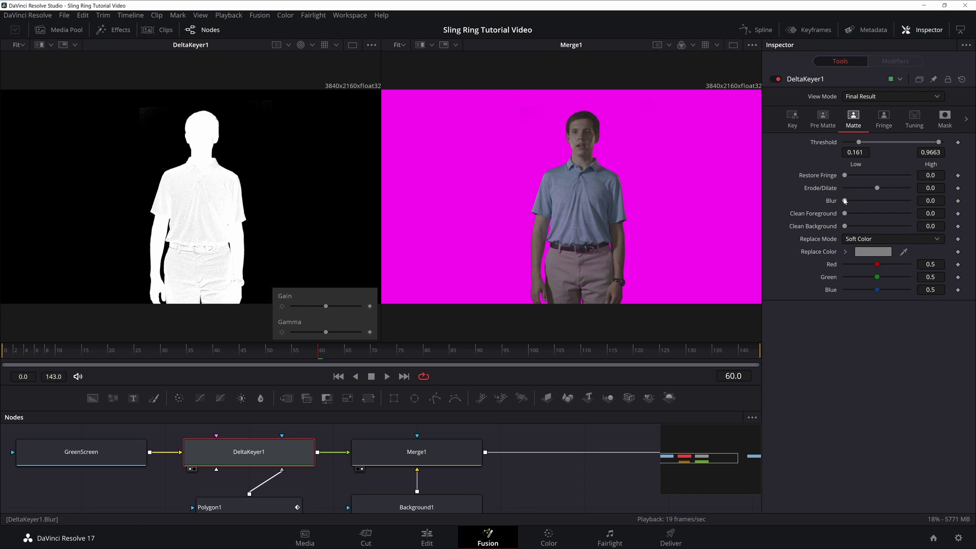
pyautogui.scroll(5, 244, 163)
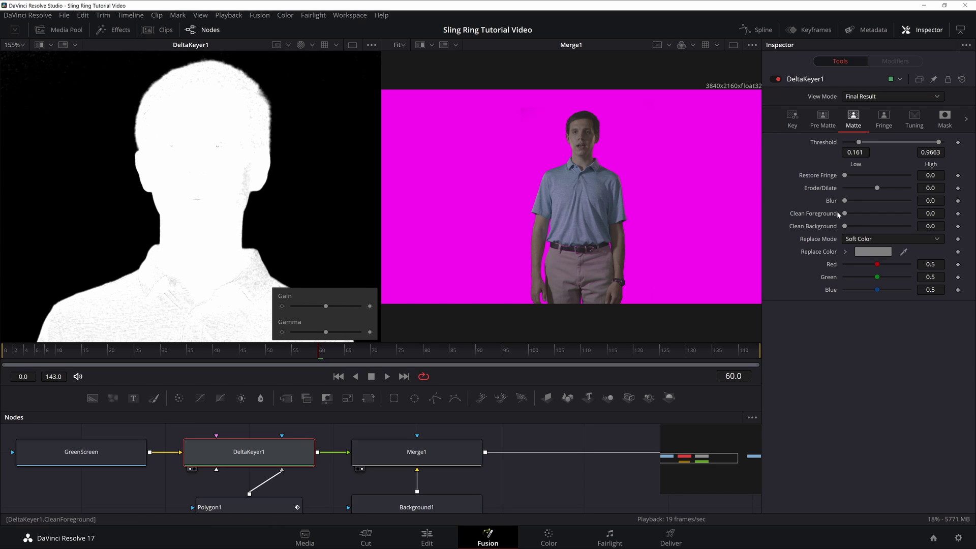
pyautogui.scroll(5, 233, 132)
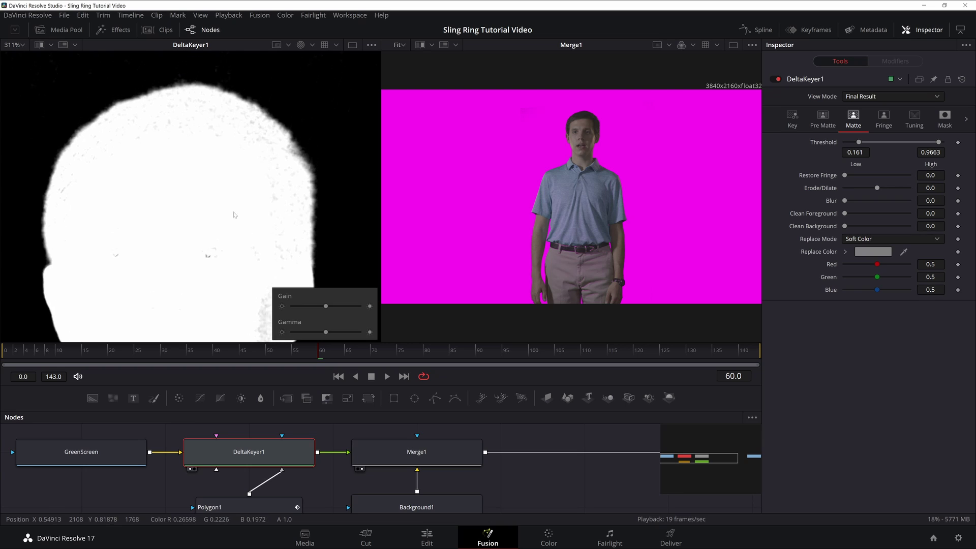
pyautogui.scroll(1, 306, 111)
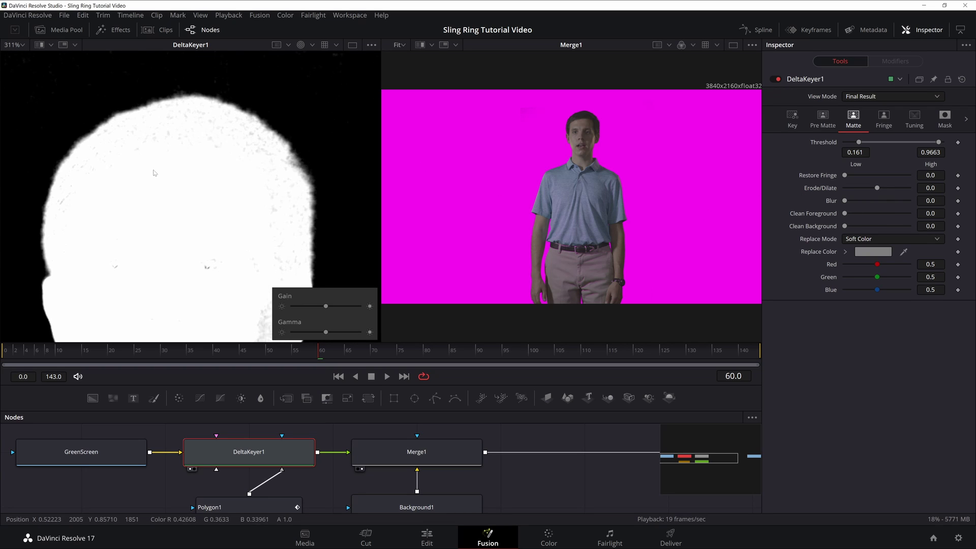
pyautogui.scroll(5, 141, 158)
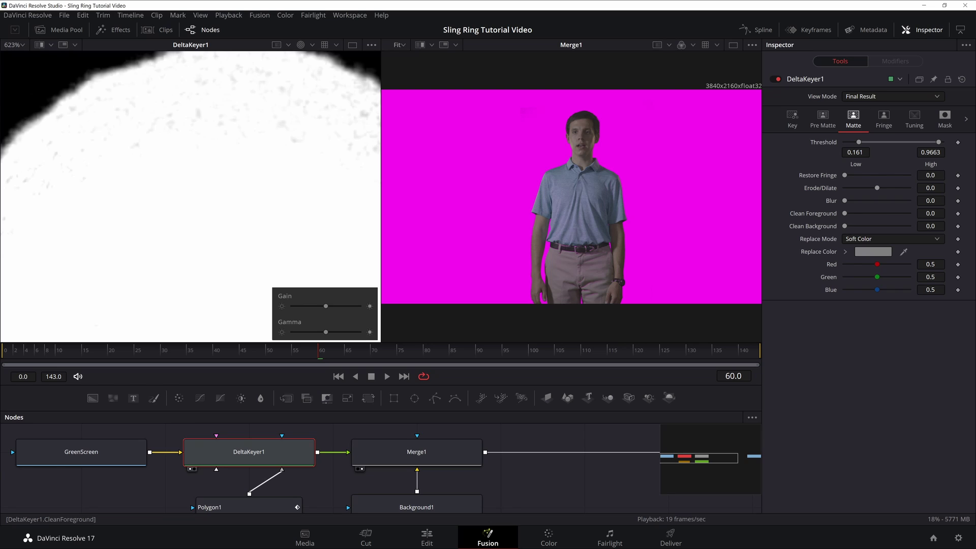
pyautogui.moveTo(844, 214); pyautogui.dragTo(848, 213)
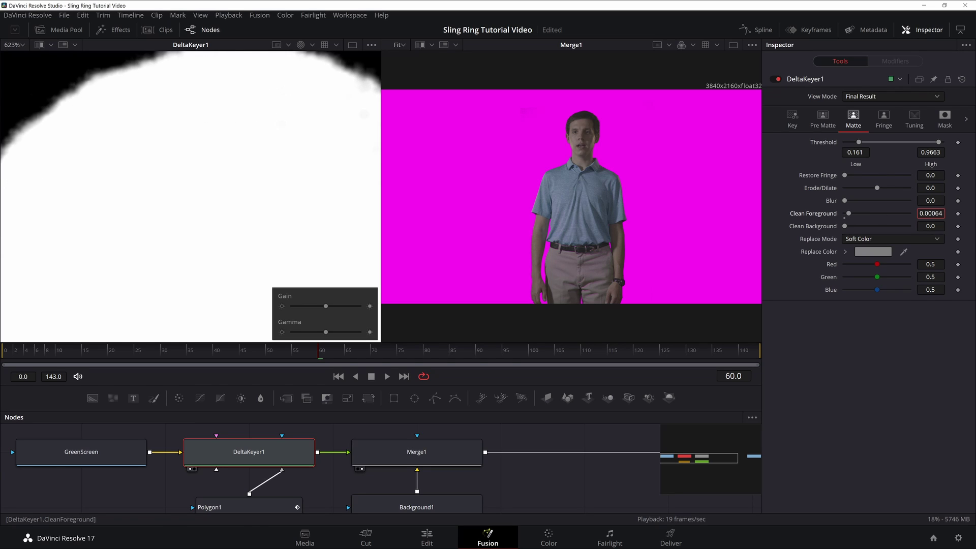
pyautogui.moveTo(247, 172); pyautogui.dragTo(176, 171)
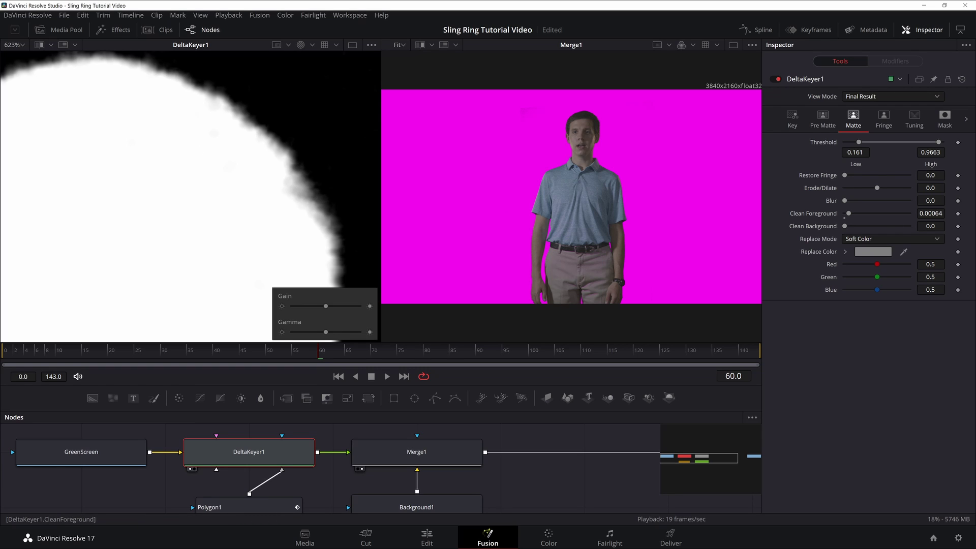
pyautogui.moveTo(930, 213); pyautogui.dragTo(937, 213)
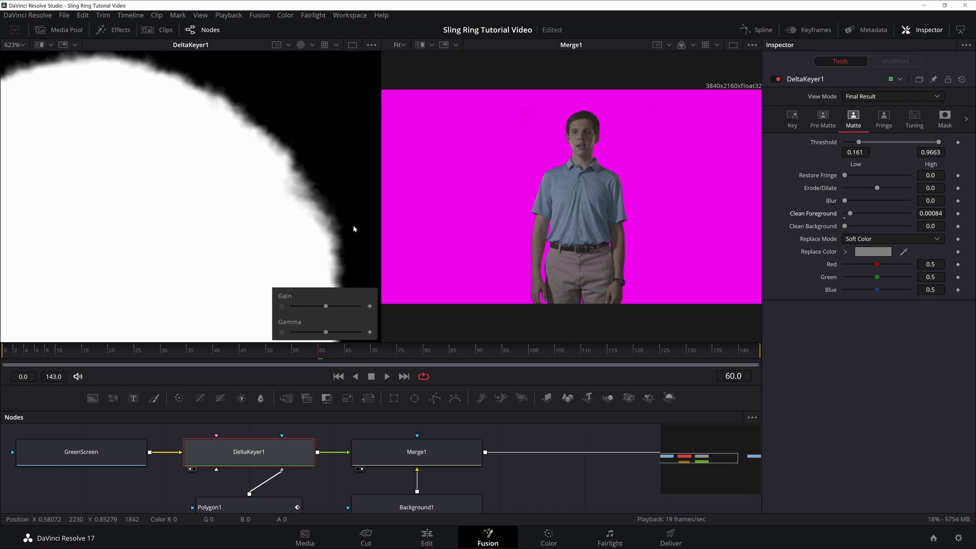
# Step: Raise DeltaKeyer1's Clean Foreground to 0.01 while viewing the top of the head's matte
pyautogui.scroll(5, 233, 211)
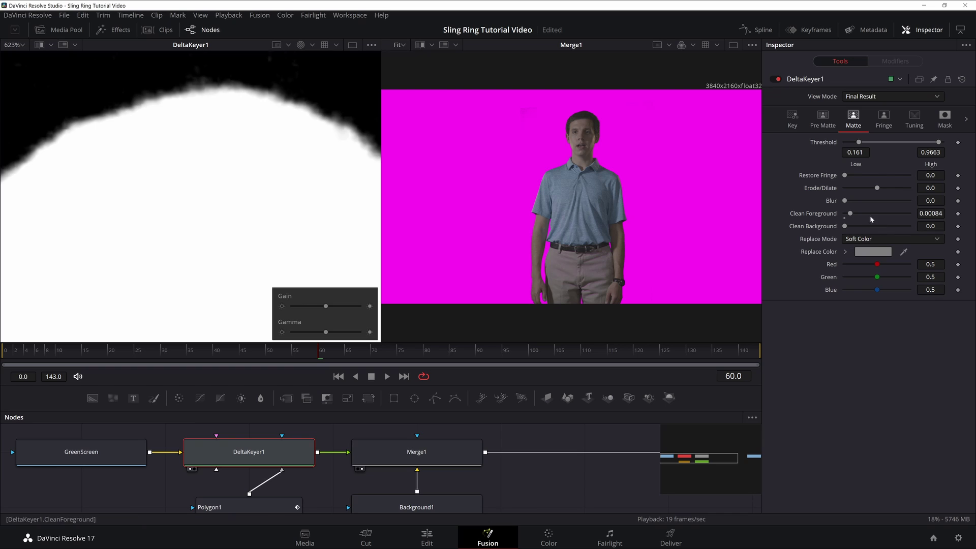
pyautogui.moveTo(852, 216); pyautogui.dragTo(961, 219)
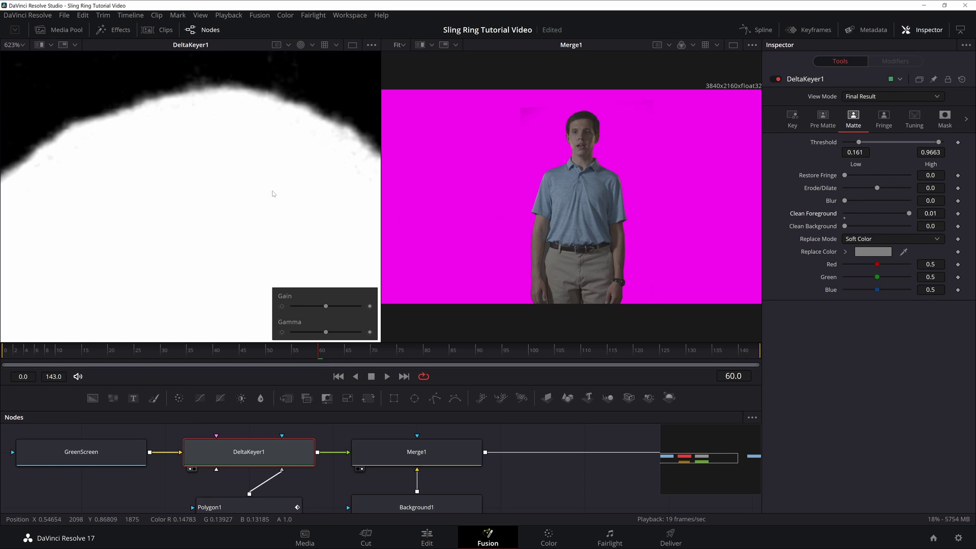
# Step: Set DeltaKeyer1's Clean Foreground to 0.00095, checking the edge of the head's matte up close
pyautogui.hscroll(3, 290, 139)
pyautogui.scroll(4, 163, 131)
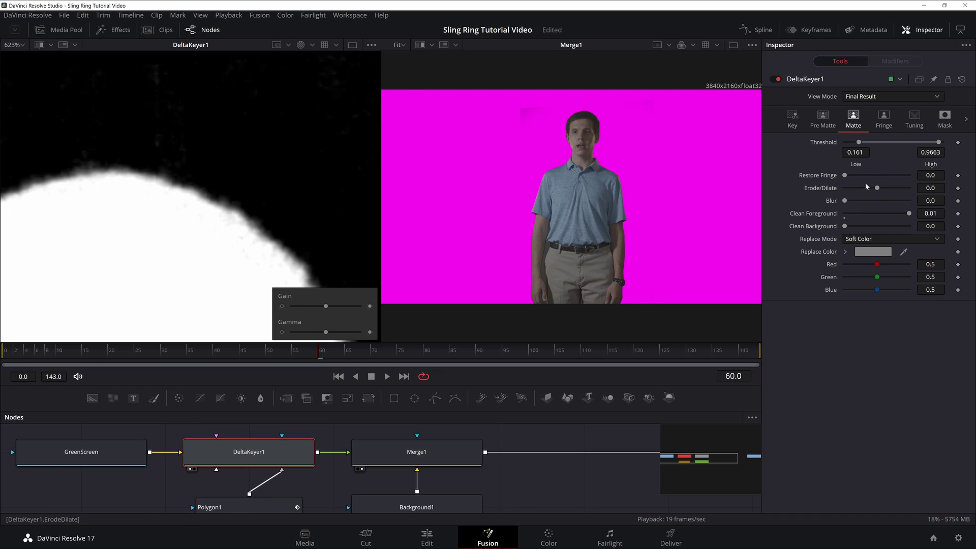
pyautogui.moveTo(910, 214); pyautogui.dragTo(851, 214)
pyautogui.scroll(-2, 305, 264)
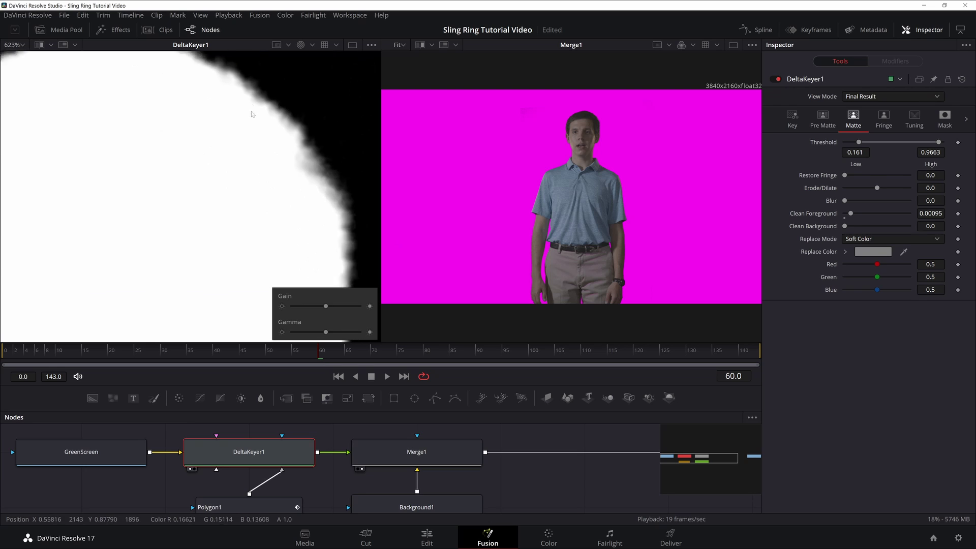
pyautogui.moveTo(252, 114); pyautogui.dragTo(215, 197)
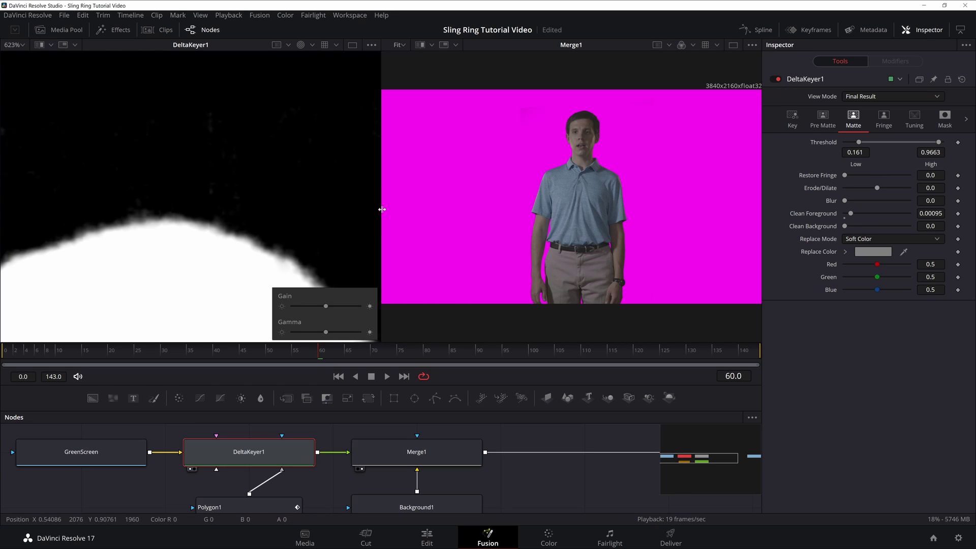
# Step: Set DeltaKeyer1's Clean Background to 0.00044, and fit the matte in its viewer
pyautogui.moveTo(844, 225); pyautogui.dragTo(848, 226)
pyautogui.moveTo(191, 170); pyautogui.dragTo(280, 210)
pyautogui.click(15, 44)
pyautogui.click(14, 58)
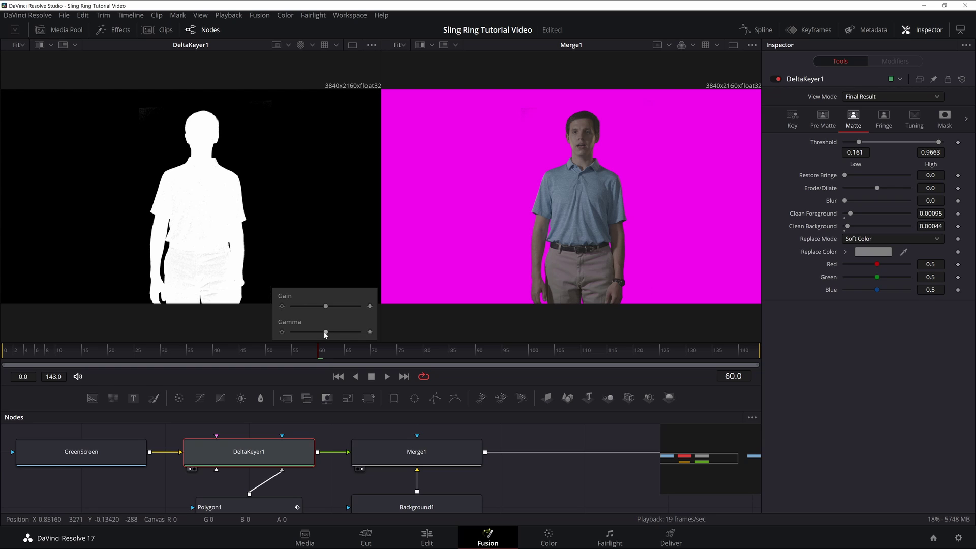
# Step: Raise the matte viewer's gamma to examine the head's edge and the dark background for leftover noise
pyautogui.moveTo(325, 332); pyautogui.dragTo(334, 335)
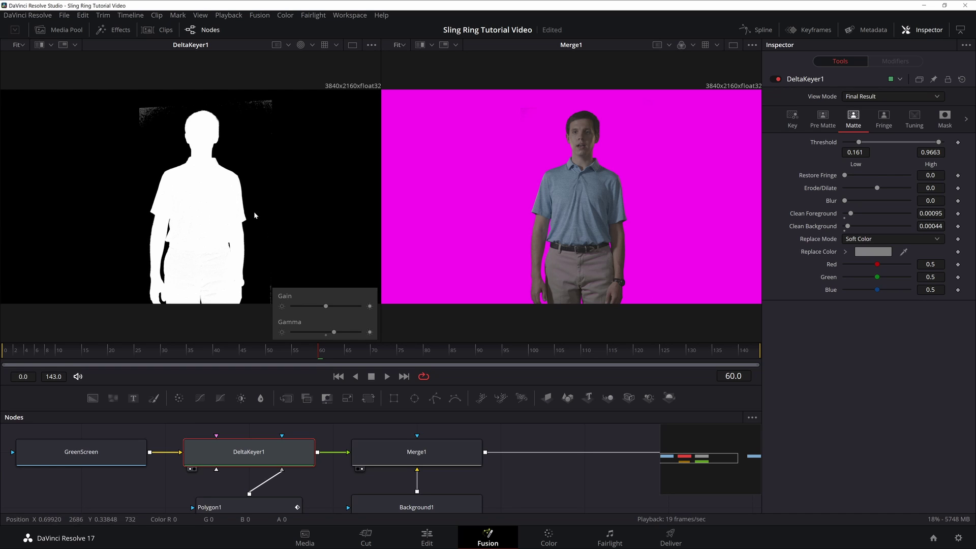
pyautogui.scroll(5, 254, 212)
pyautogui.scroll(6, 254, 203)
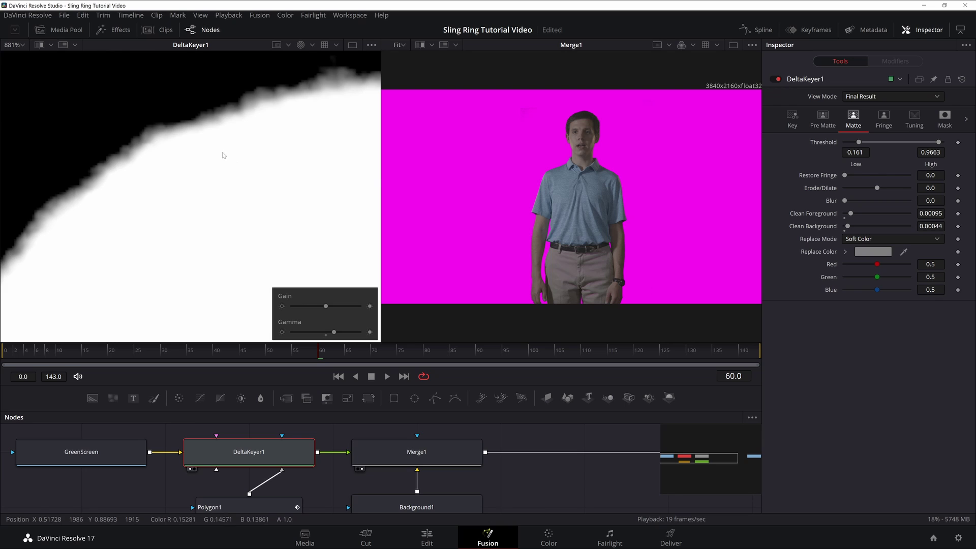
pyautogui.scroll(-5, 222, 156)
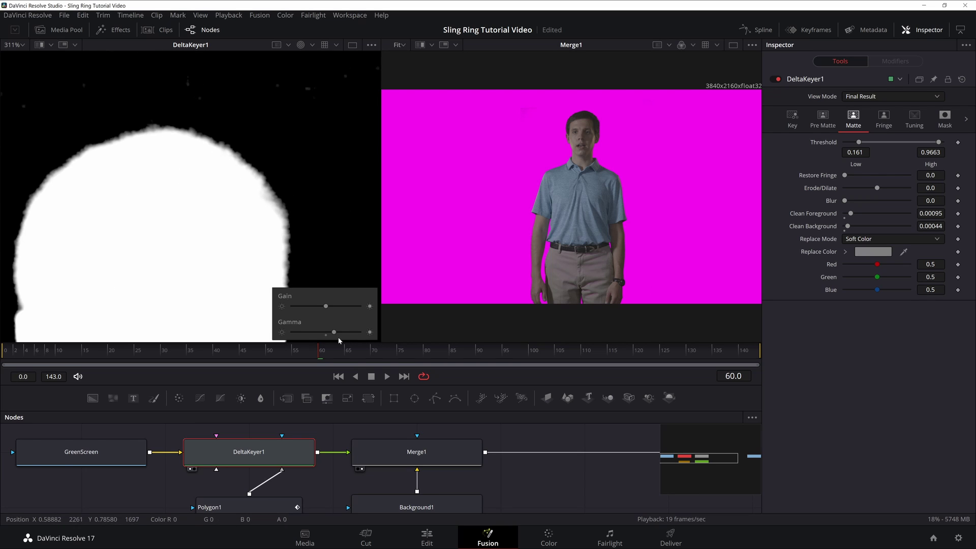
pyautogui.moveTo(334, 333); pyautogui.dragTo(338, 334)
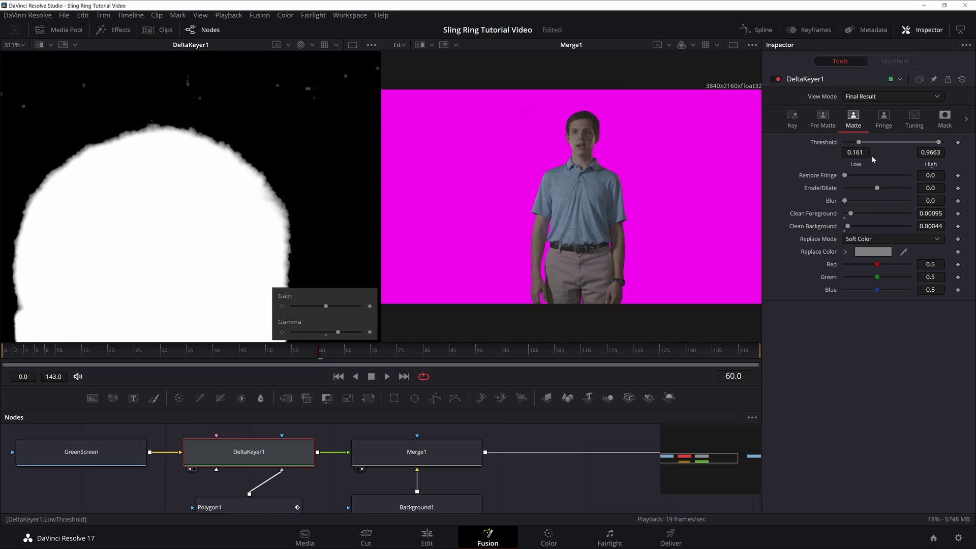
# Step: Set DeltaKeyer1's low matte Threshold to 0.164 and Clean Background to 0.00056
pyautogui.moveTo(858, 142); pyautogui.dragTo(859, 141)
pyautogui.moveTo(931, 225); pyautogui.dragTo(935, 226)
pyautogui.scroll(-5, 265, 209)
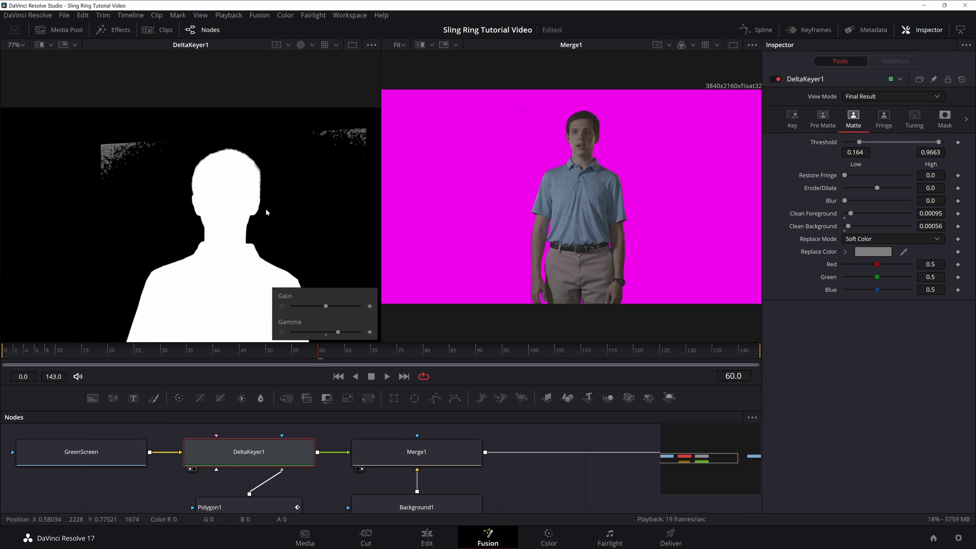
pyautogui.moveTo(227, 174); pyautogui.dragTo(201, 156)
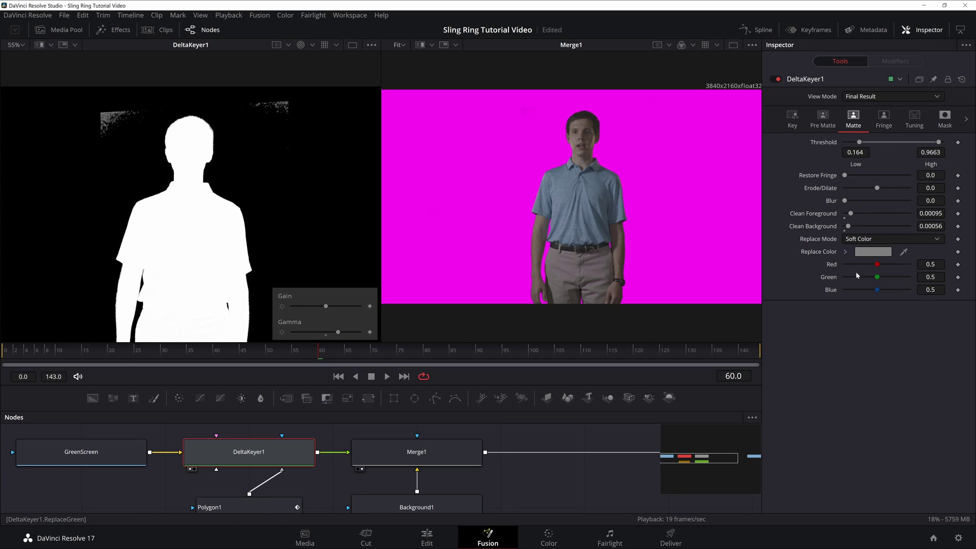
# Step: Lower the matte viewer's gamma and compare the head's matte with the face and jaw in Merge1 up close
pyautogui.moveTo(338, 333); pyautogui.dragTo(322, 333)
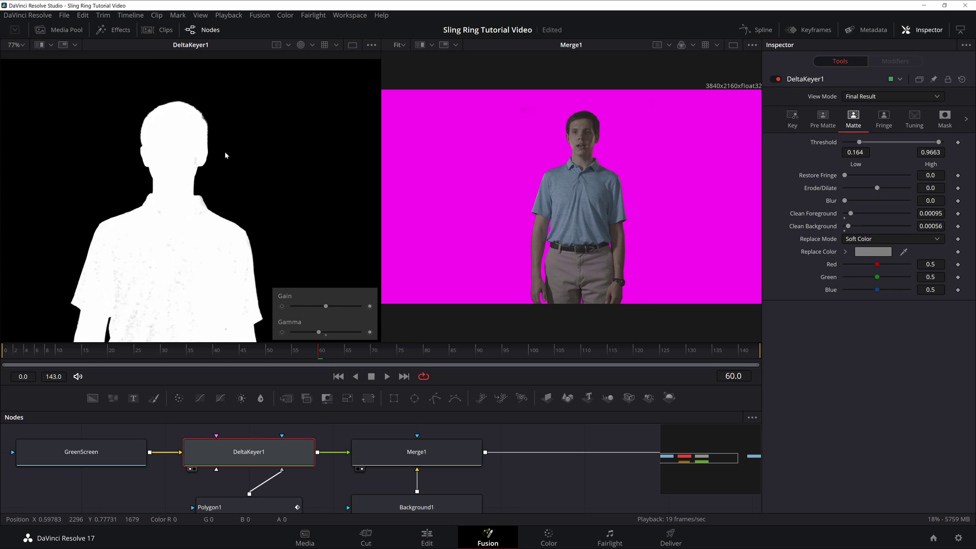
pyautogui.scroll(8, 226, 155)
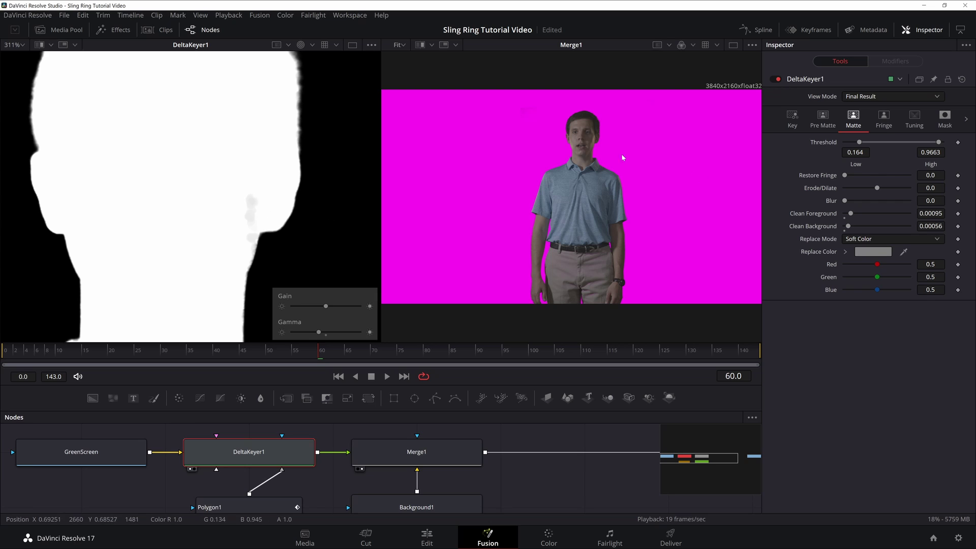
pyautogui.scroll(10, 623, 157)
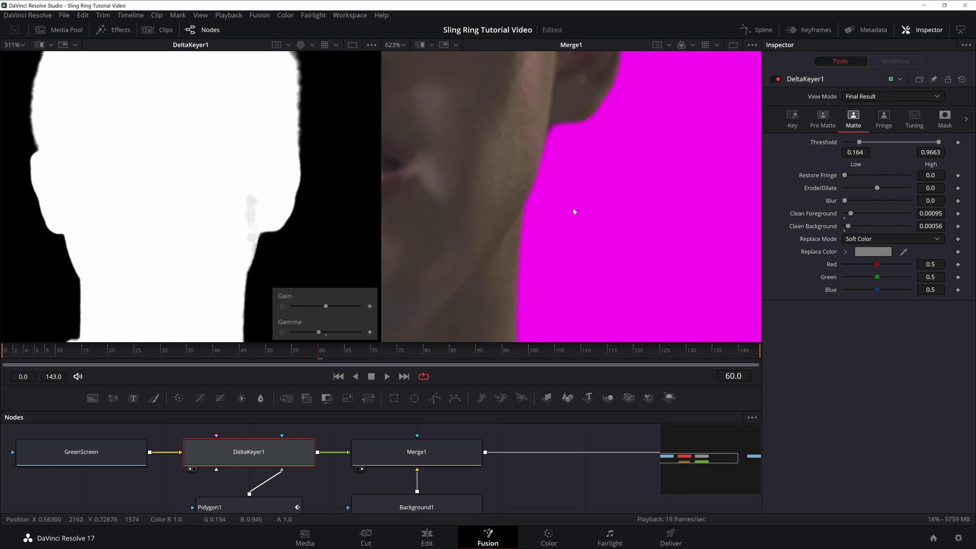
pyautogui.moveTo(532, 147); pyautogui.dragTo(572, 209)
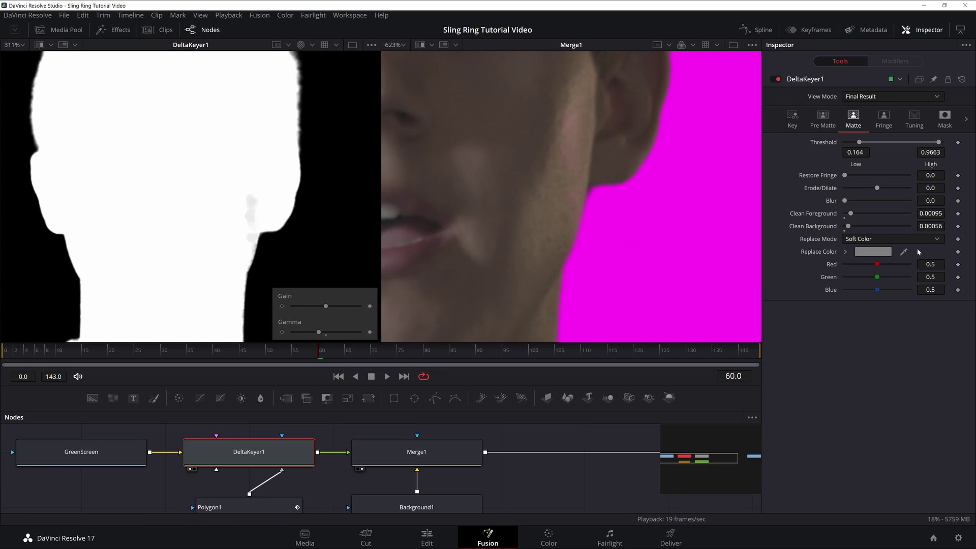
# Step: Try a Clean Foreground of 0.00284 on DeltaKeyer1, undo it, and fit both viewers
pyautogui.moveTo(930, 213); pyautogui.dragTo(943, 213)
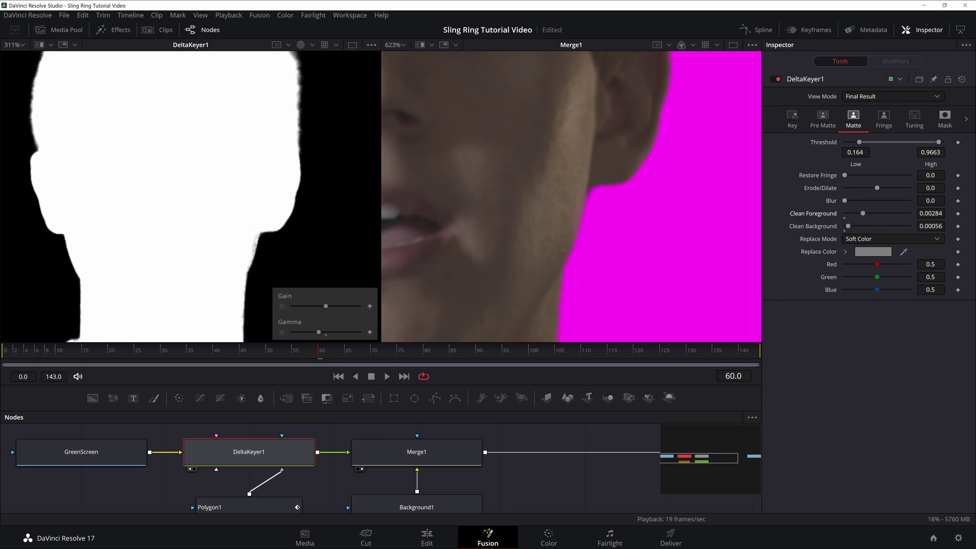
pyautogui.hotkey('ctrl', 'z')
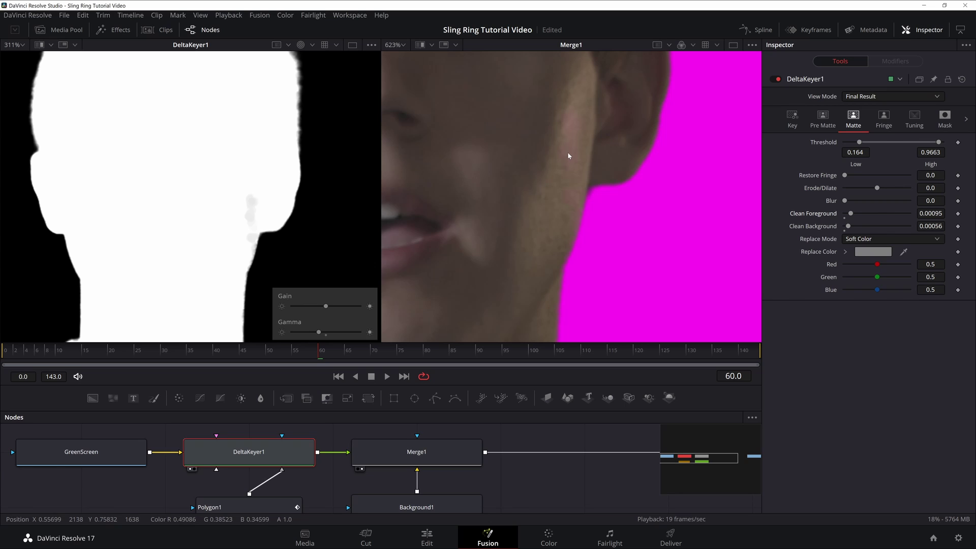
pyautogui.click(402, 45)
pyautogui.click(399, 58)
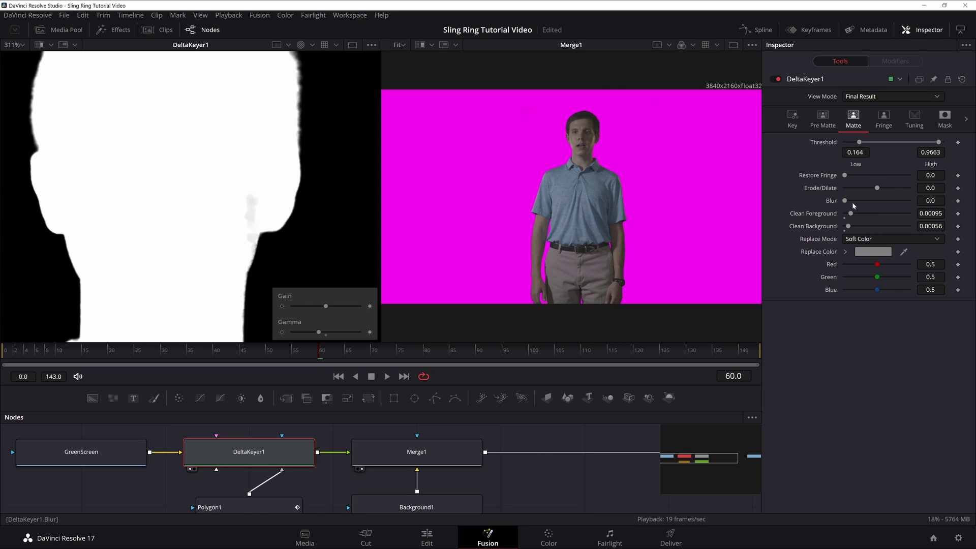
pyautogui.click(15, 45)
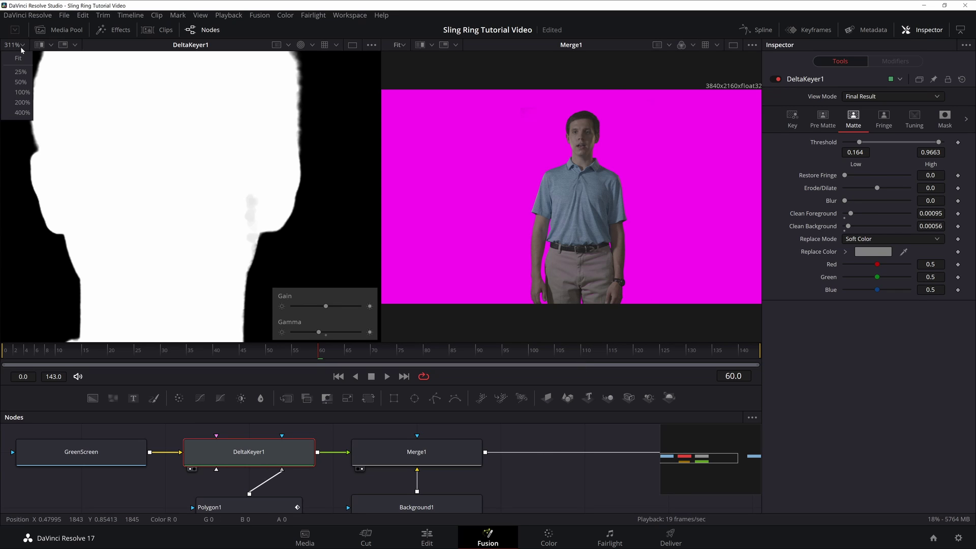
pyautogui.click(16, 58)
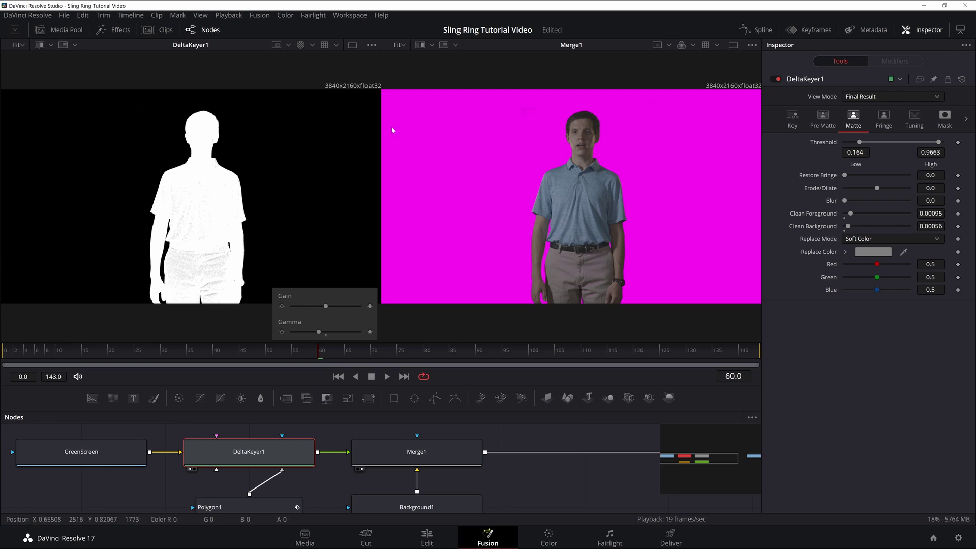
# Step: Raise the matte viewer's gamma and scrub to frame 21 to check the background noise over time
pyautogui.click(326, 335)
pyautogui.moveTo(328, 333); pyautogui.dragTo(344, 332)
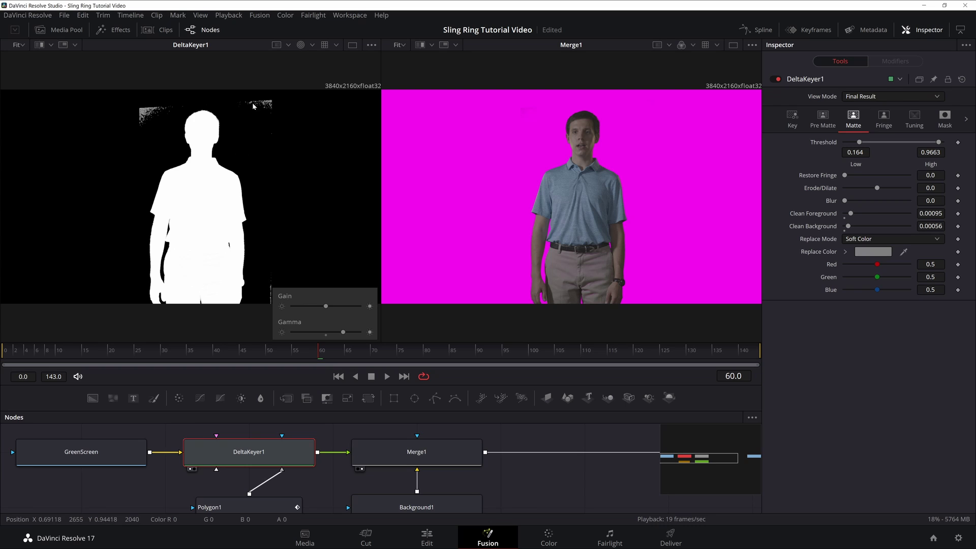
pyautogui.moveTo(6, 350); pyautogui.dragTo(97, 364)
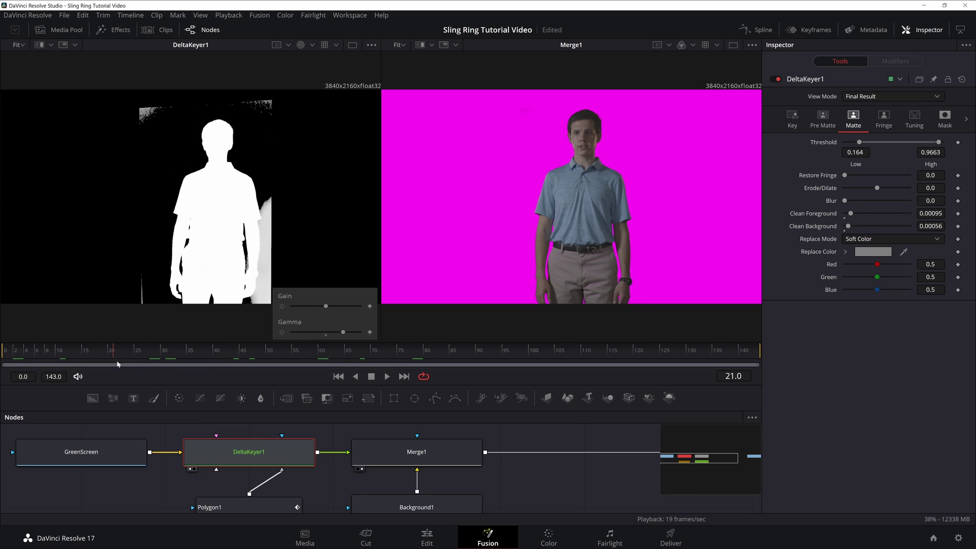
# Step: Add points along Polygon1's upper edges at frame 21 and pull its top corners in around the head
pyautogui.click(229, 505)
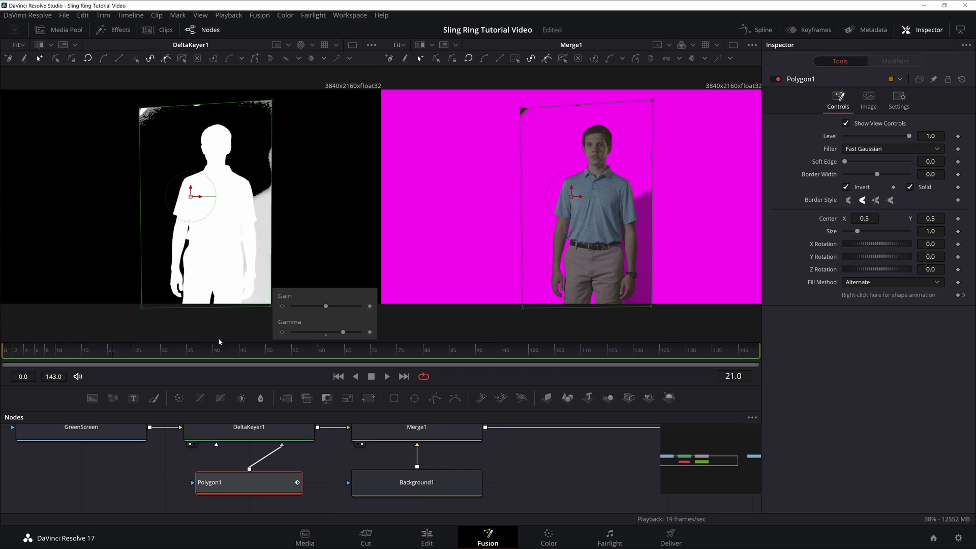
pyautogui.click(141, 143)
pyautogui.click(187, 106)
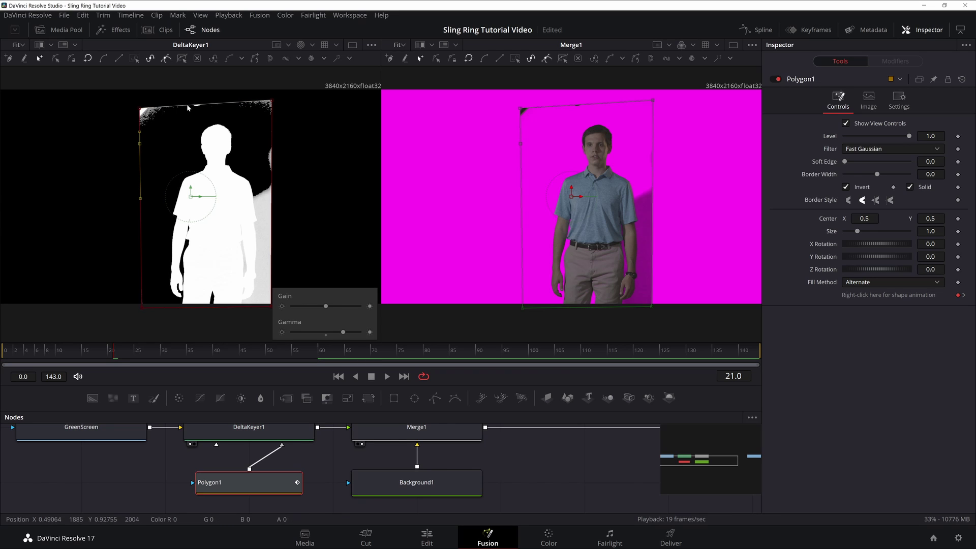
pyautogui.moveTo(144, 109); pyautogui.dragTo(159, 121)
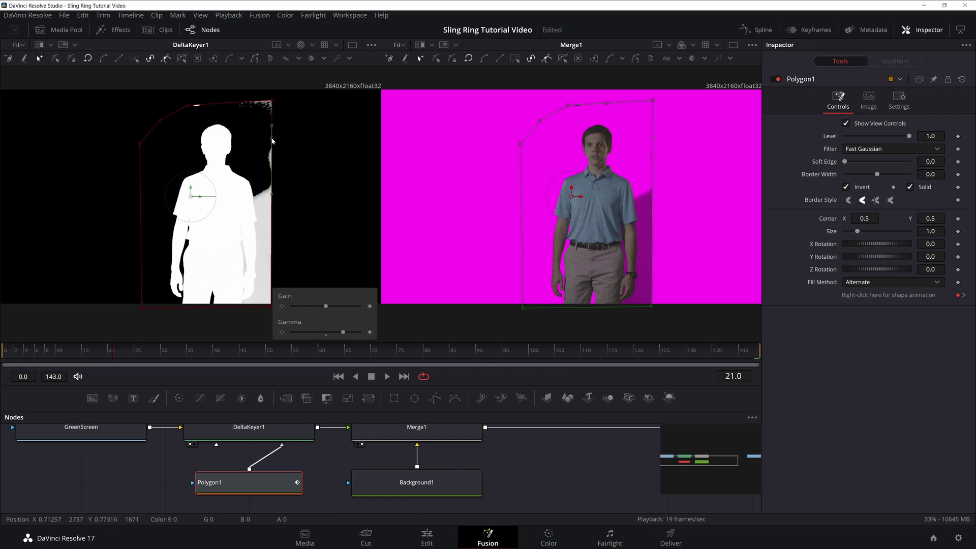
pyautogui.moveTo(271, 101); pyautogui.dragTo(242, 126)
pyautogui.moveTo(187, 105); pyautogui.dragTo(161, 126)
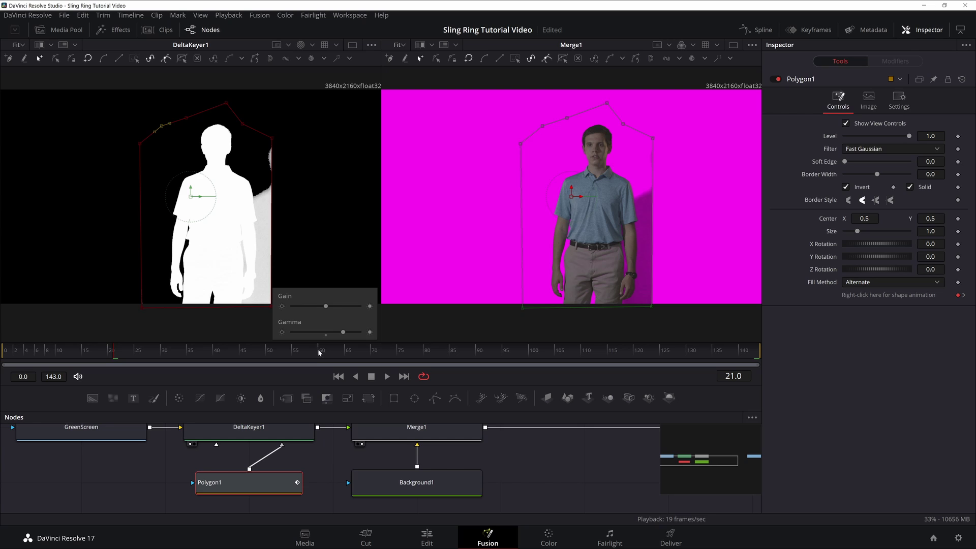
# Step: Remove Polygon1's shape key at frame 21, then try an extra point on its side edge and undo it
pyautogui.rightClick(958, 299)
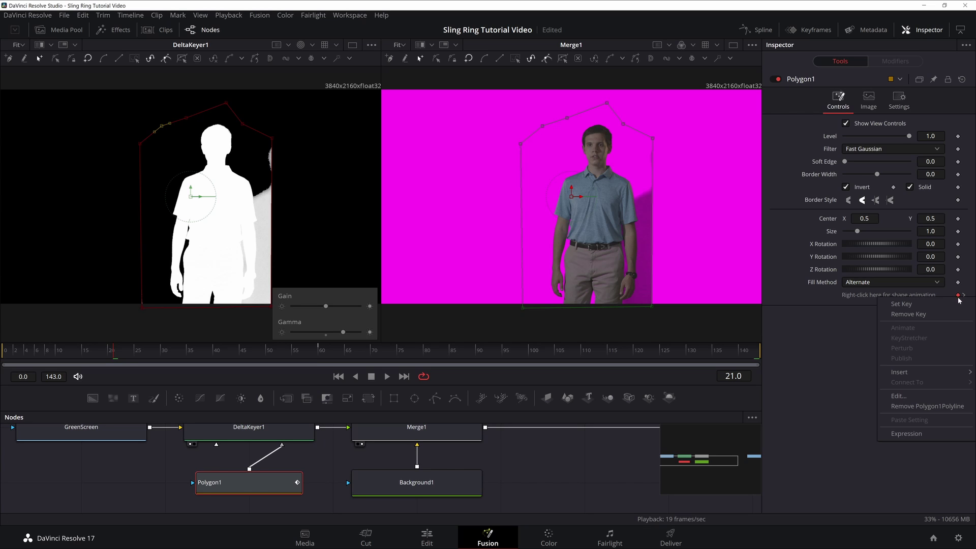
pyautogui.click(909, 315)
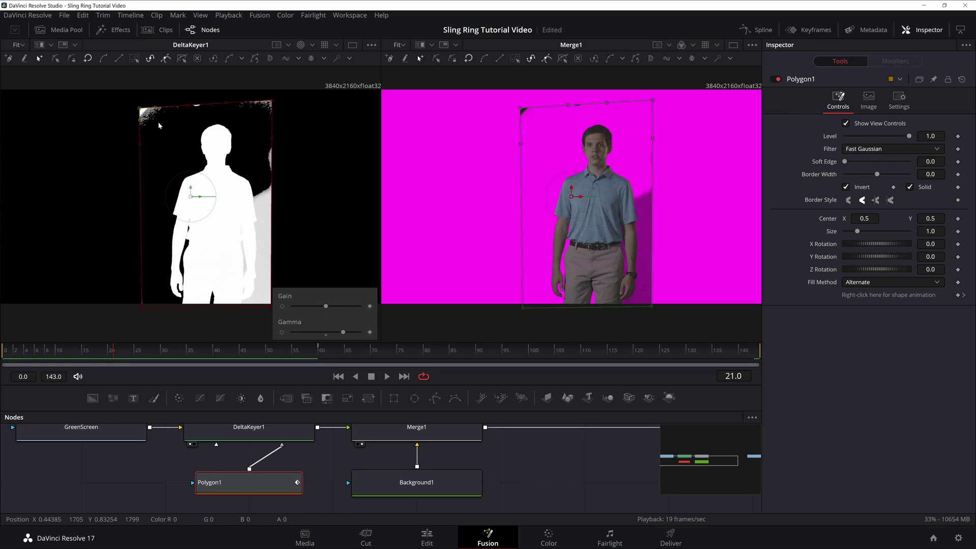
pyautogui.click(140, 163)
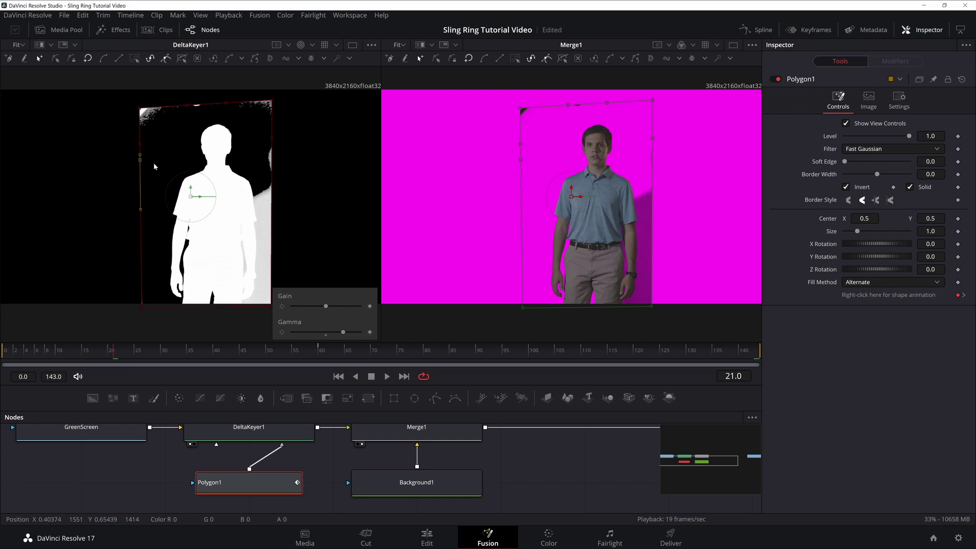
pyautogui.hotkey('ctrl', 'z')
# Step: Pull both top corners of Polygon1 in towards the head and remove the mask's Polygon1Polyline animation
pyautogui.moveTo(139, 107); pyautogui.dragTo(199, 112)
pyautogui.moveTo(272, 102); pyautogui.dragTo(249, 122)
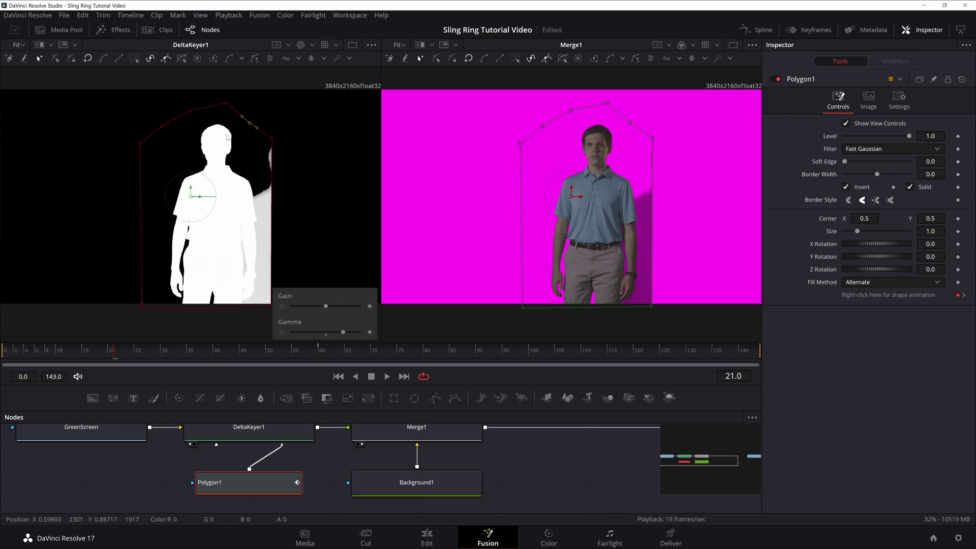
pyautogui.rightClick(930, 296)
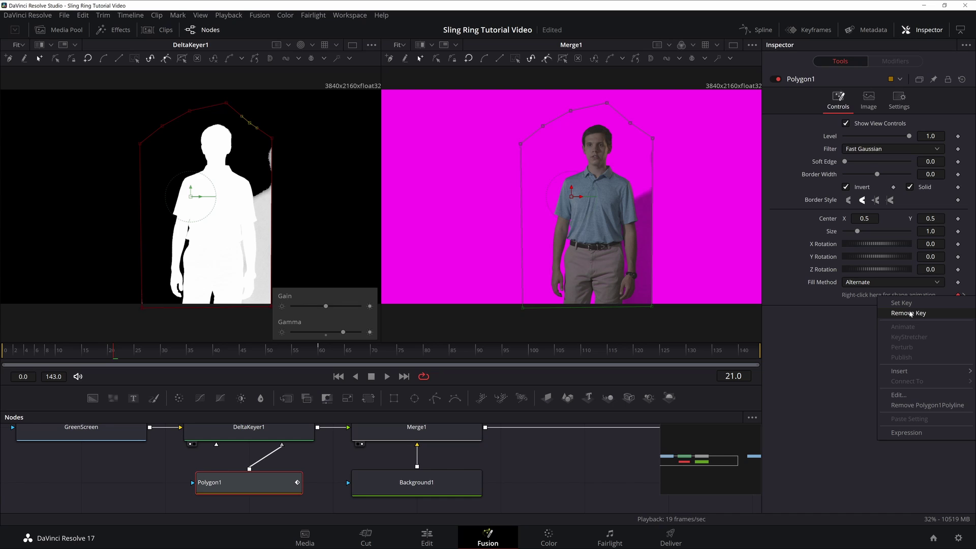
pyautogui.click(915, 405)
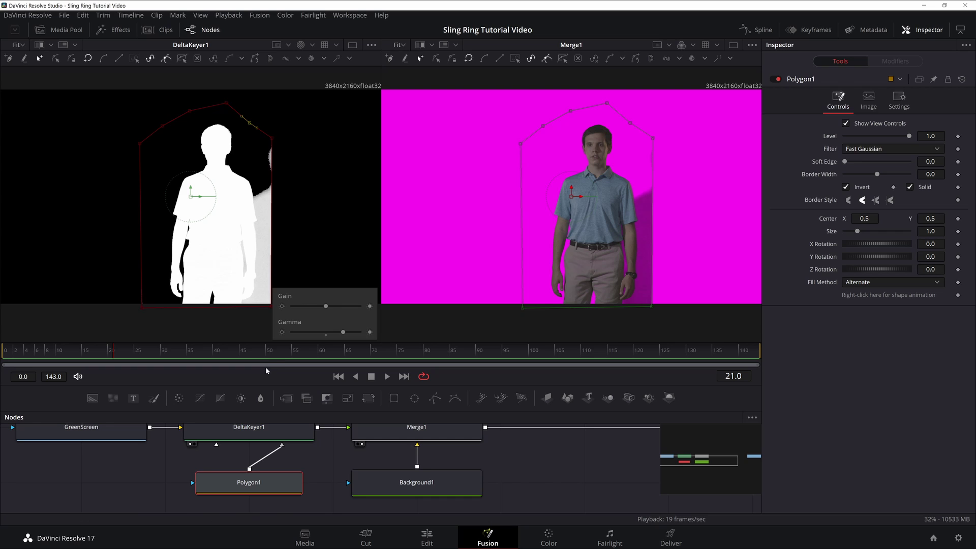
# Step: Adjust Polygon1's point above the head at frame 116, and check the mask at other frames, ending at frame 73
pyautogui.click(269, 351)
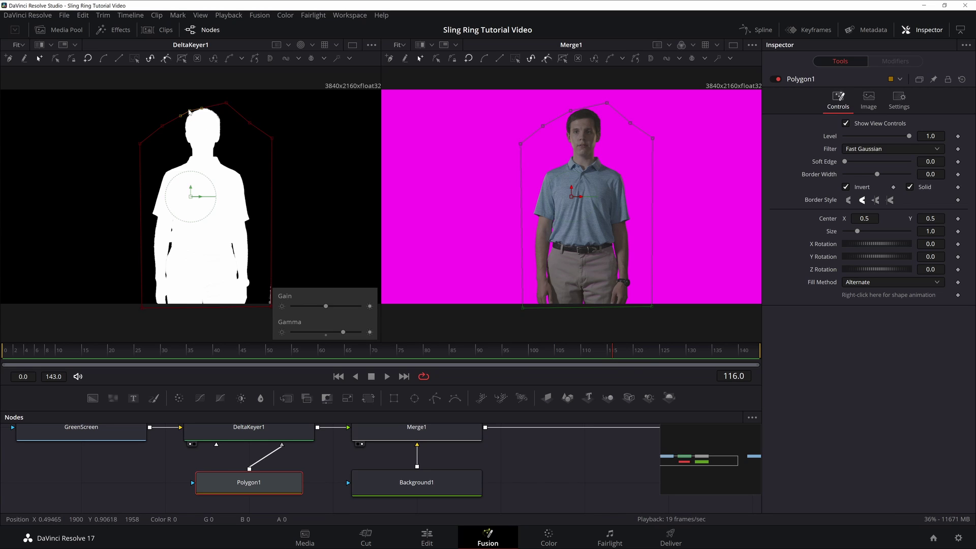
pyautogui.click(190, 109)
pyautogui.moveTo(665, 349); pyautogui.dragTo(709, 347)
pyautogui.click(388, 351)
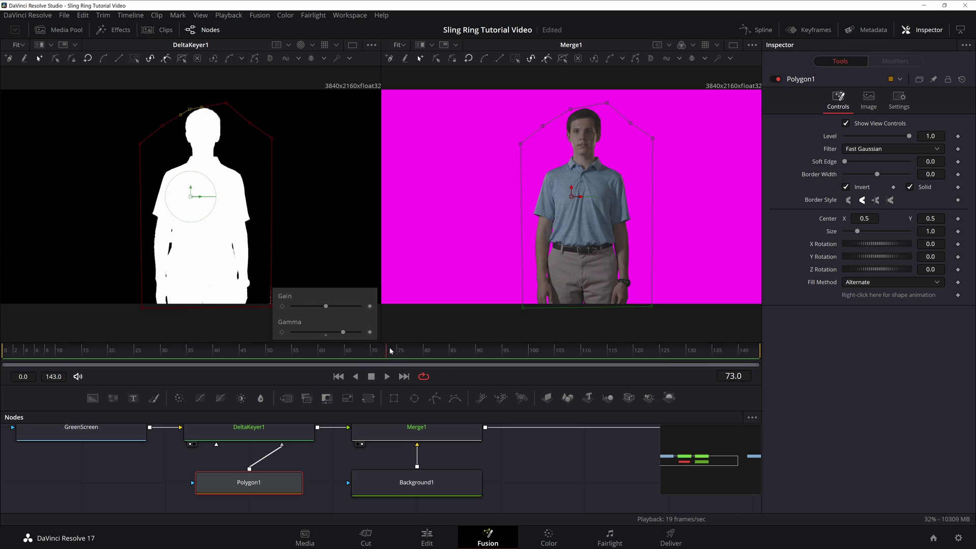
# Step: Move Polygon1's lower corner beside the hand slightly inward at frame 73 to cut off the stray matte patch
pyautogui.click(520, 473)
pyautogui.click(249, 432)
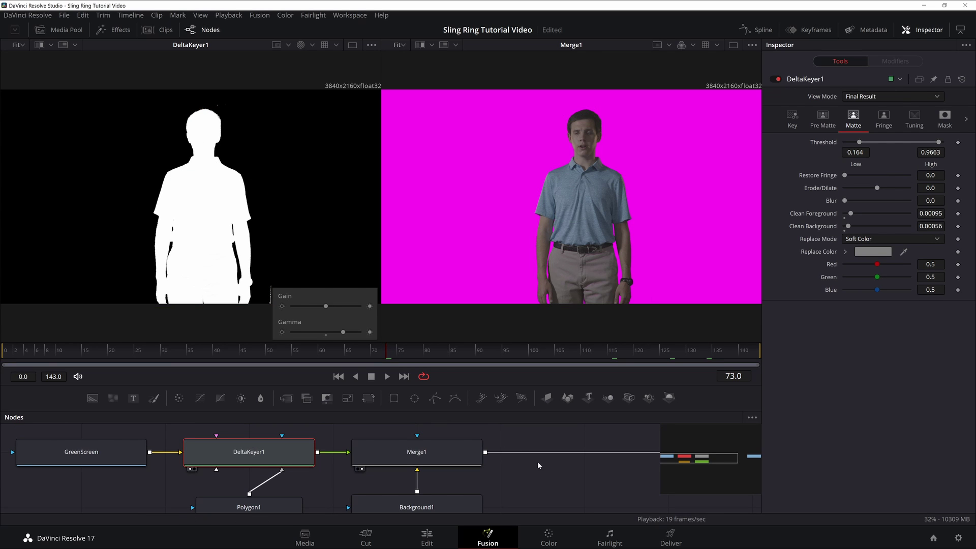
pyautogui.click(249, 506)
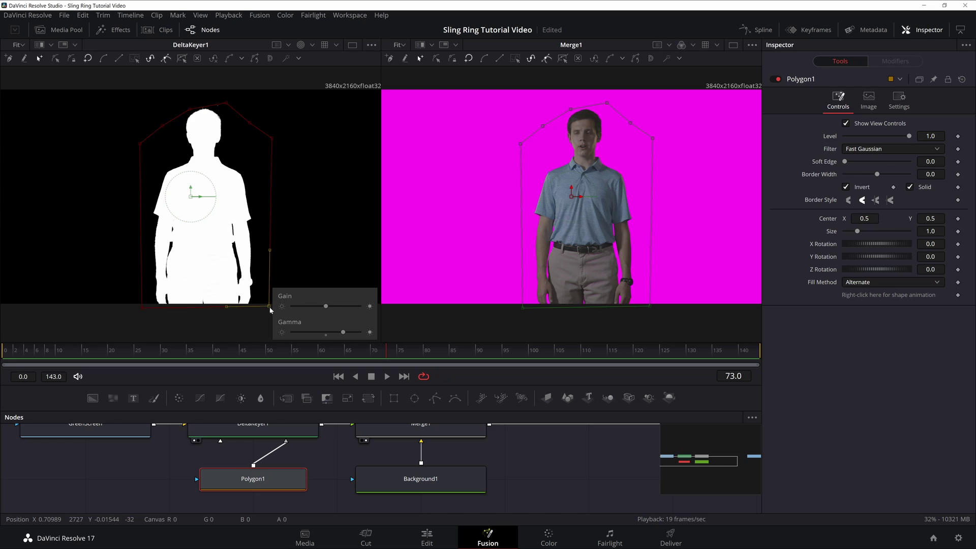
pyautogui.moveTo(270, 310); pyautogui.dragTo(267, 311)
pyautogui.click(553, 468)
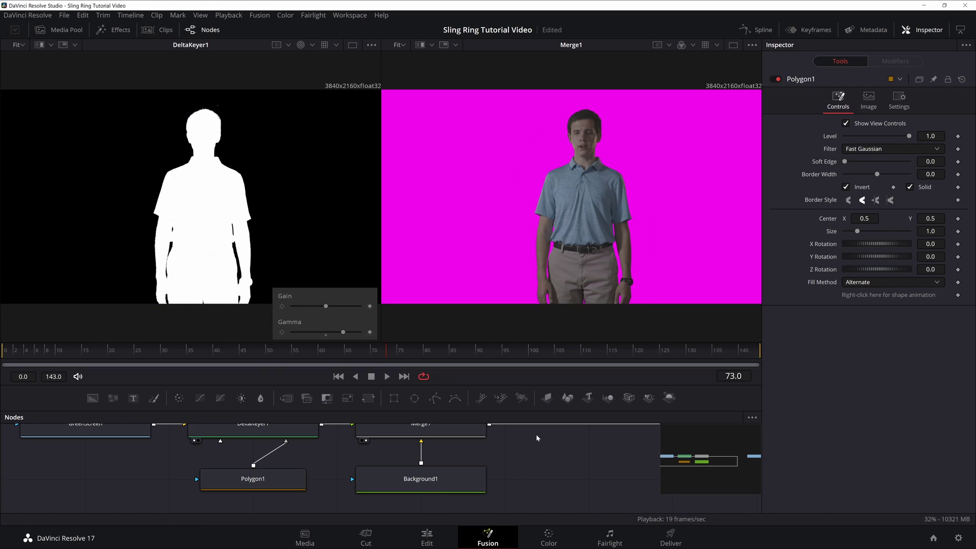
# Step: Check the matte at frame 52 and reset the viewer's gamma to its default
pyautogui.click(281, 349)
pyautogui.doubleClick(343, 332)
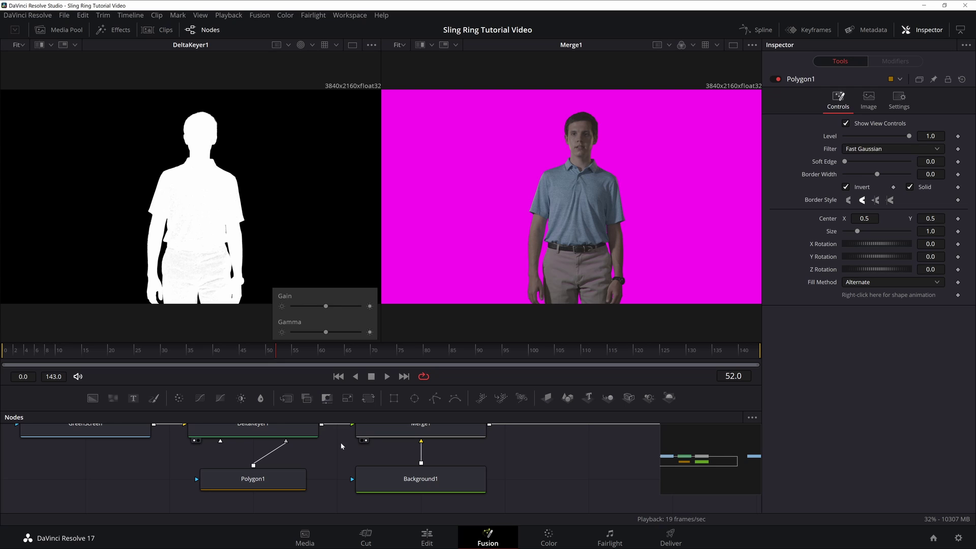
pyautogui.moveTo(343, 445); pyautogui.dragTo(363, 469)
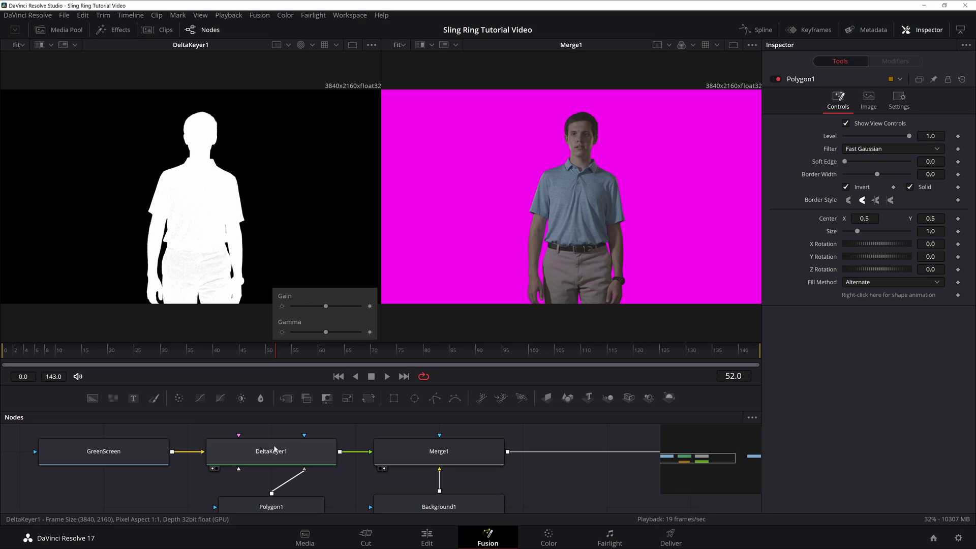
# Step: Duplicate DeltaKeyer1, connect GreenScreen to the copy's main input, and show the copy in both viewers
pyautogui.click(277, 449)
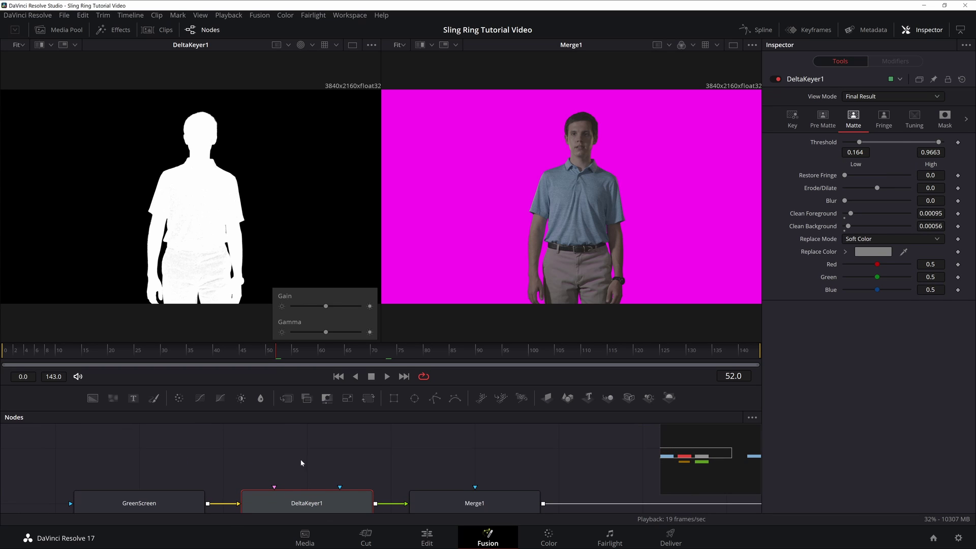
pyautogui.click(254, 437)
pyautogui.hotkey('ctrl', 'v')
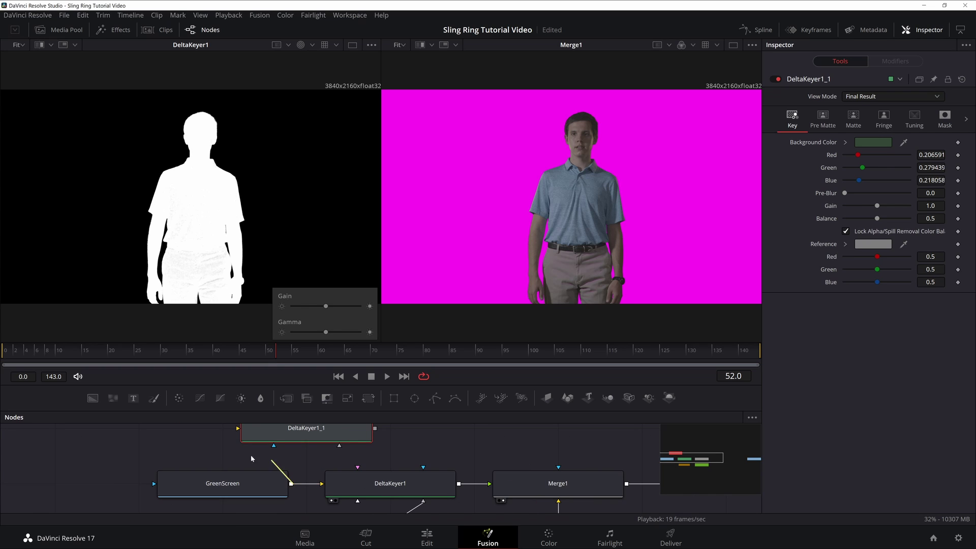
pyautogui.moveTo(291, 483); pyautogui.dragTo(305, 439)
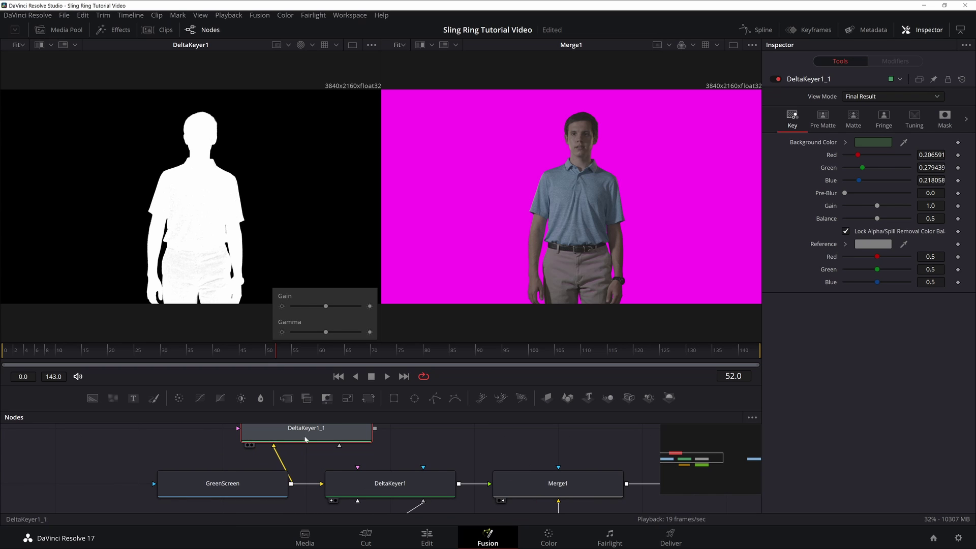
pyautogui.moveTo(437, 447); pyautogui.dragTo(375, 451)
pyautogui.press('2')
pyautogui.press('1')
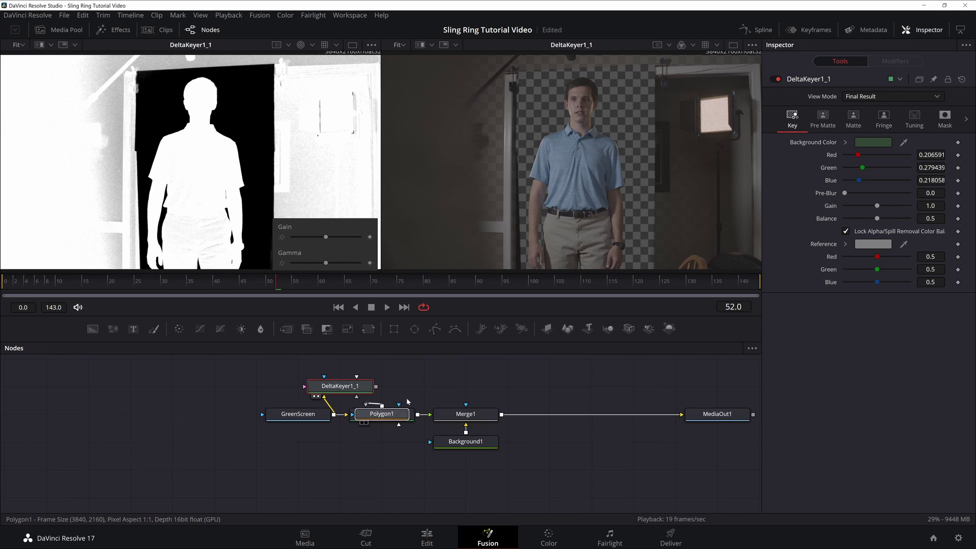
# Step: Connect Polygon1 to the duplicate keyer's garbage matte input and arrange the two nodes in a row above the main chain
pyautogui.click(434, 329)
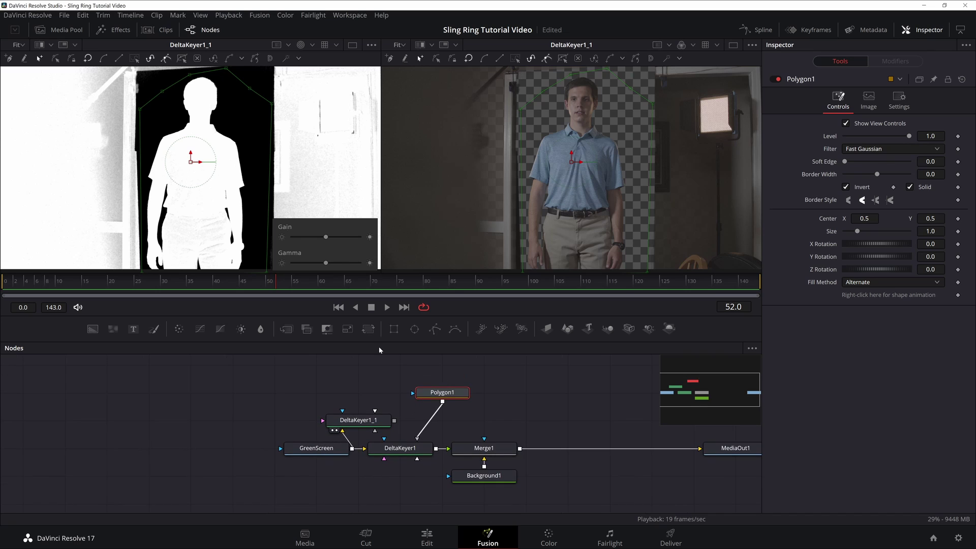
pyautogui.moveTo(442, 401); pyautogui.dragTo(375, 411)
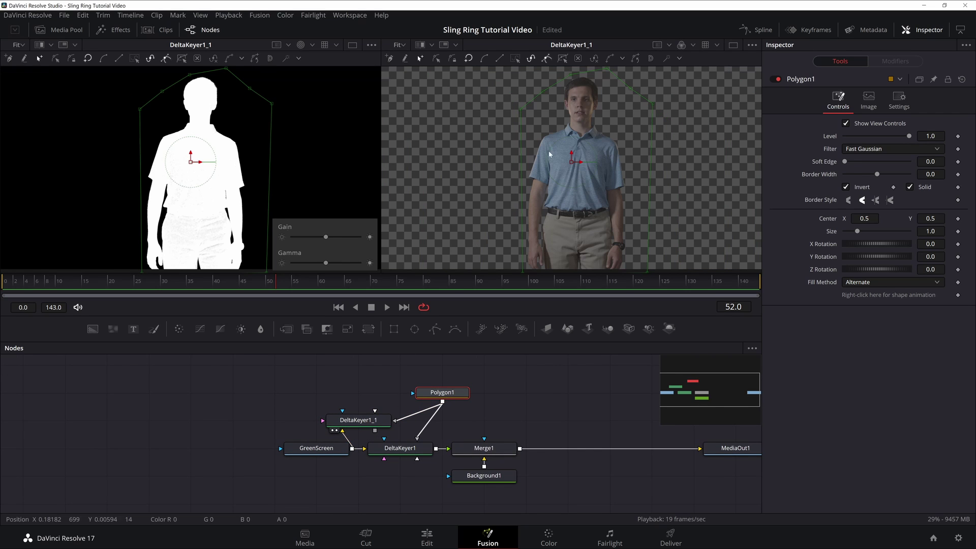
pyautogui.moveTo(364, 417); pyautogui.dragTo(270, 392)
pyautogui.click(406, 417)
pyautogui.click(275, 390)
pyautogui.moveTo(400, 420); pyautogui.dragTo(399, 392)
pyautogui.click(400, 392)
pyautogui.scroll(1, 496, 389)
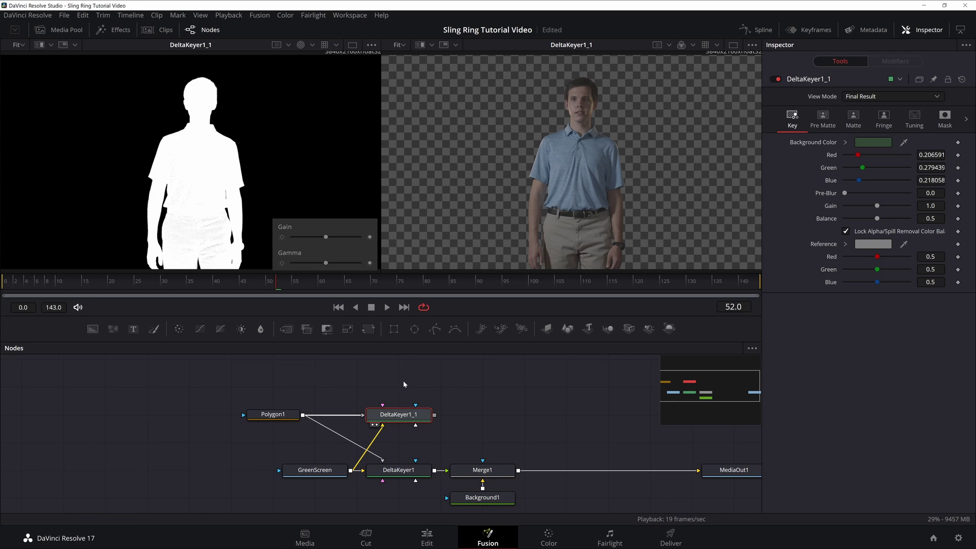
# Step: Rename the duplicate keyer as SolidMatteKey
pyautogui.press('F2')
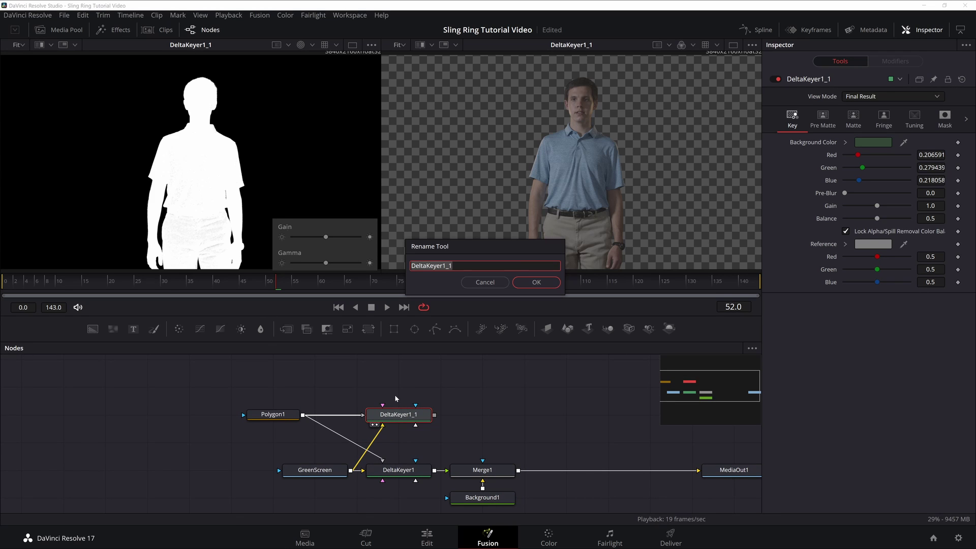
pyautogui.write('SolidMatteKey')
pyautogui.press('Return')
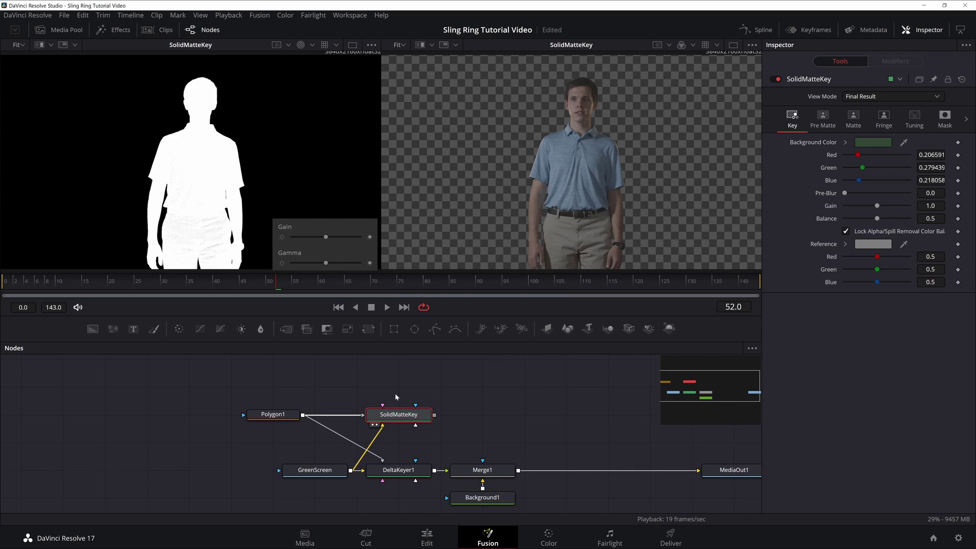
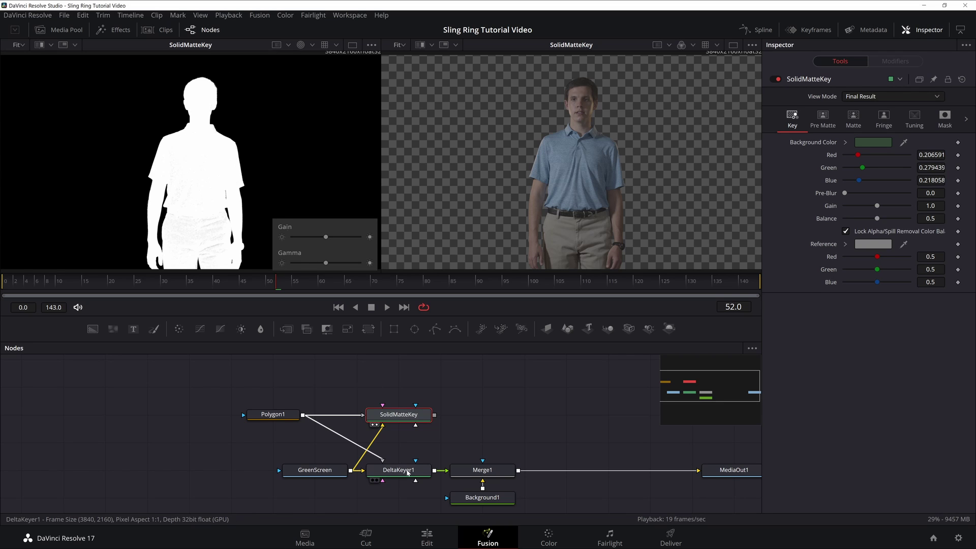
# Step: Set SolidMatteKey's high matte threshold to 0.839, checking the matte with a lowered viewer gamma
pyautogui.click(846, 119)
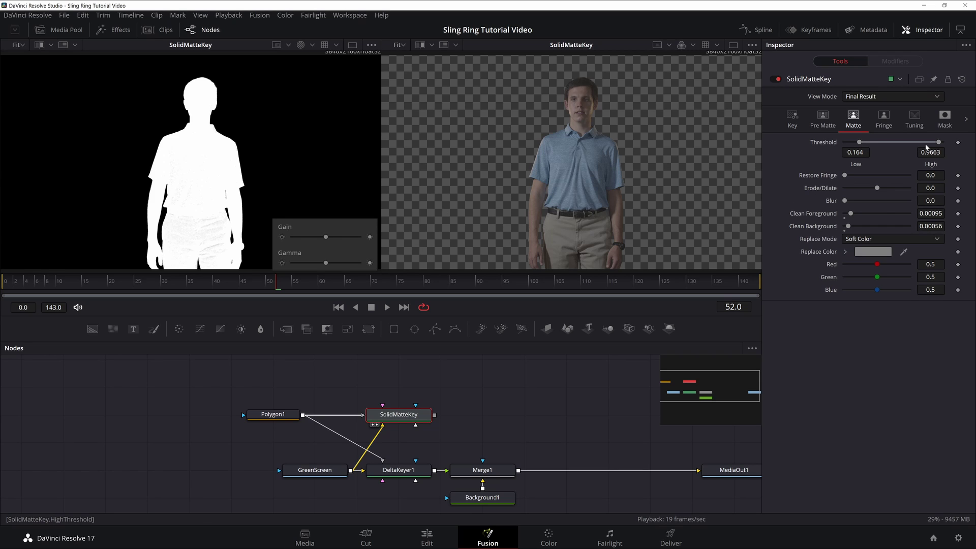
pyautogui.moveTo(938, 142); pyautogui.dragTo(928, 145)
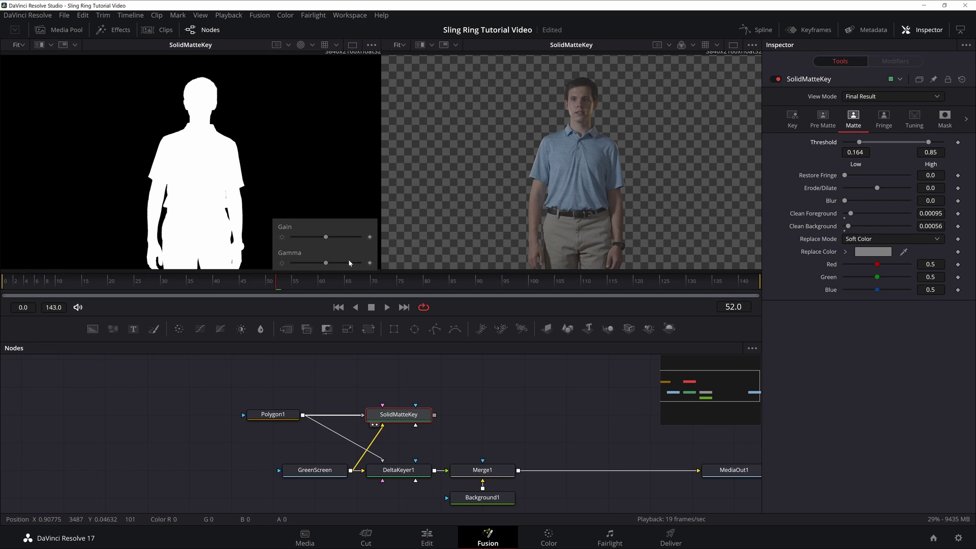
pyautogui.moveTo(327, 264)
pyautogui.mouseDown()
pyautogui.moveTo(307, 266)
pyautogui.moveTo(357, 266)
pyautogui.moveTo(309, 264)
pyautogui.mouseUp()
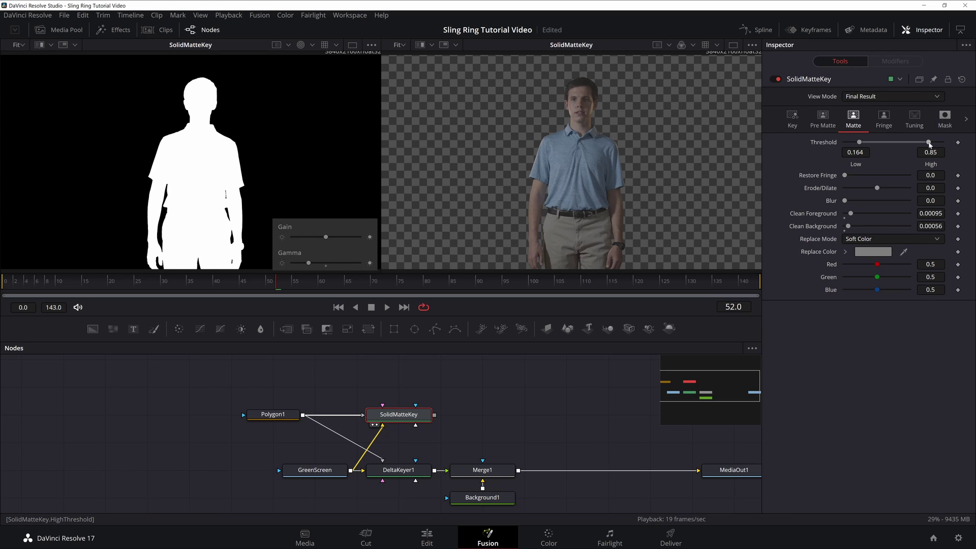
pyautogui.moveTo(929, 145); pyautogui.dragTo(933, 144)
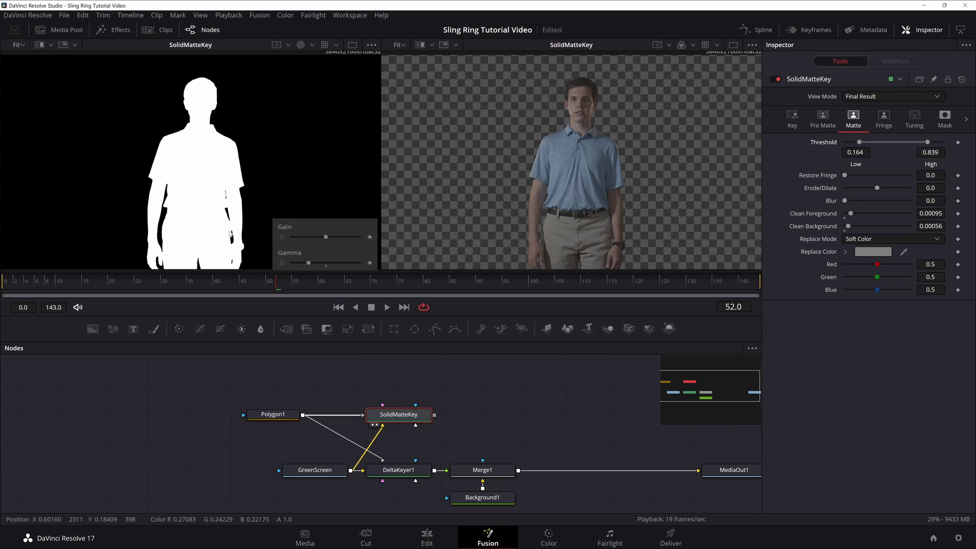
# Step: Lower the viewer gamma to its minimum and examine the lower body of SolidMatteKey's matte for holes
pyautogui.scroll(5, 229, 231)
pyautogui.hscroll(-3, 214, 224)
pyautogui.moveTo(312, 260); pyautogui.dragTo(290, 263)
pyautogui.hscroll(3, 188, 163)
pyautogui.scroll(-2, 158, 148)
pyautogui.scroll(10, 154, 154)
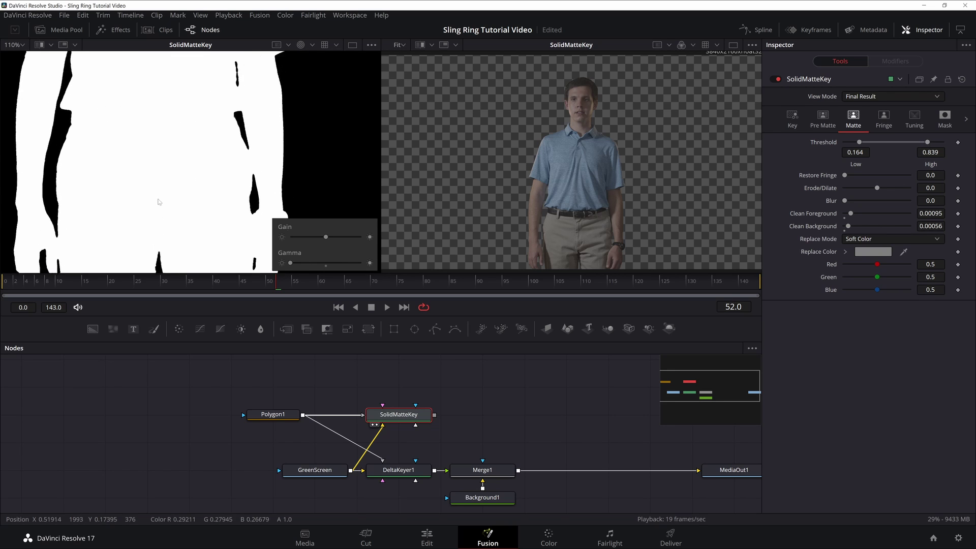
# Step: Connect SolidMatteKey to DeltaKeyer1's solid matte input, then view DeltaKeyer1's hair edge with the viewer gamma reset
pyautogui.scroll(-3, 188, 203)
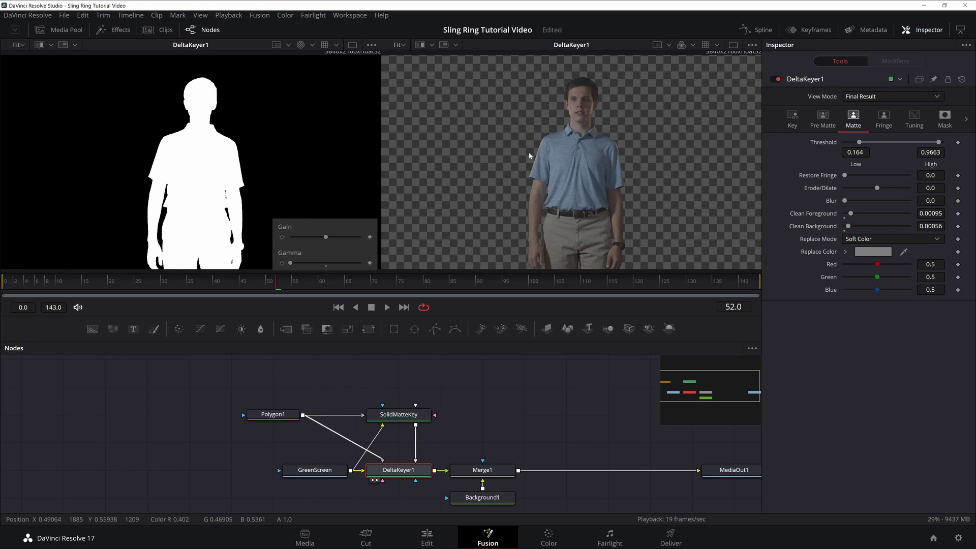
pyautogui.click(326, 263)
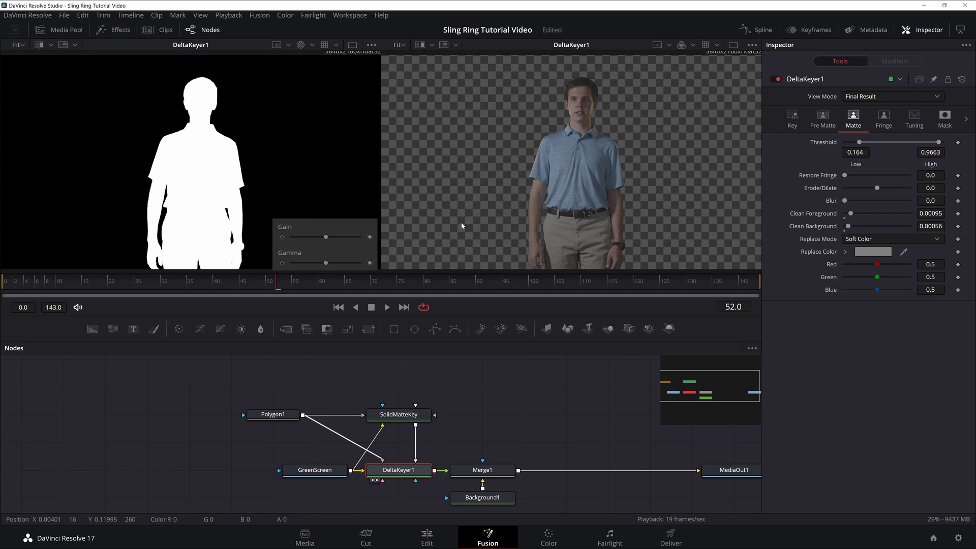
pyautogui.scroll(5, 579, 136)
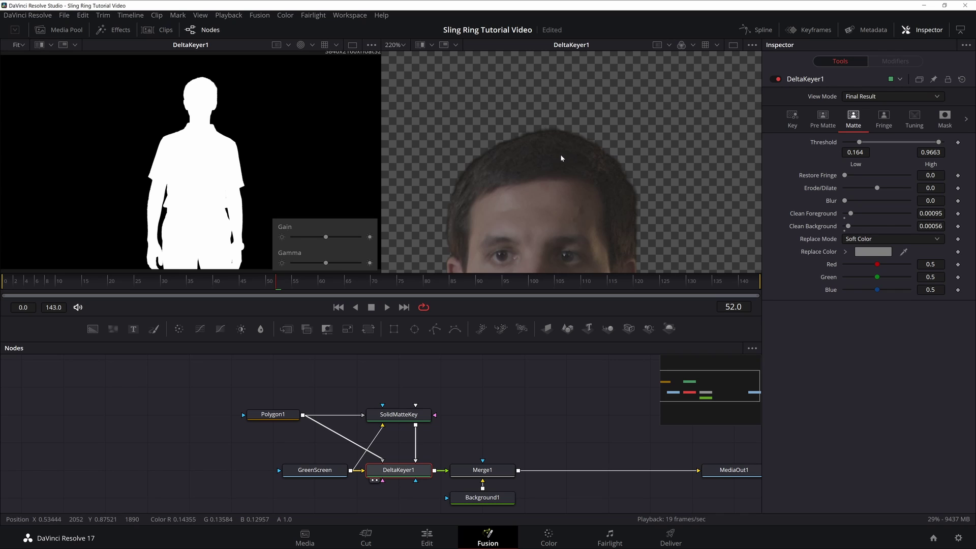
pyautogui.scroll(3, 561, 158)
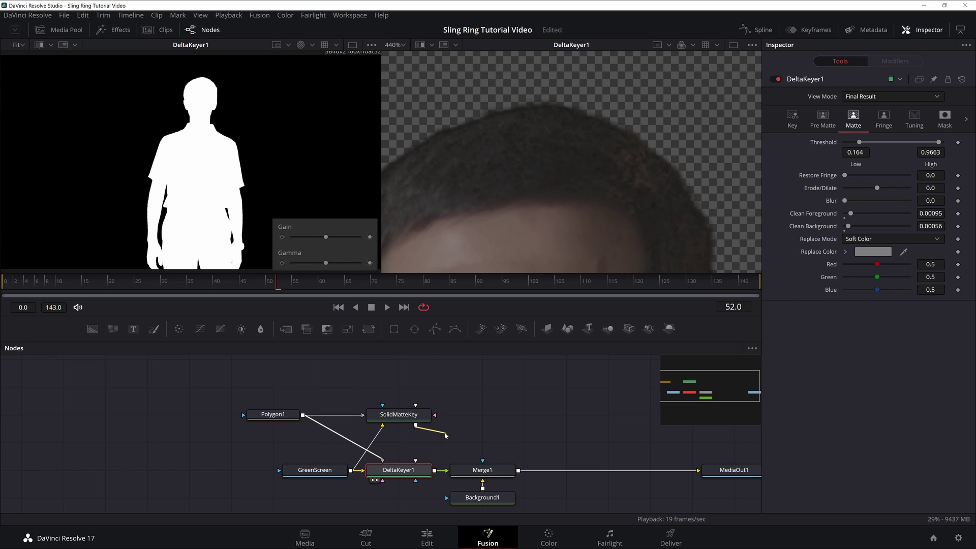
# Step: Disconnect SolidMatteKey from DeltaKeyer1 to compare the hair edge, then reconnect it to the solid matte input
pyautogui.moveTo(445, 435); pyautogui.dragTo(445, 432)
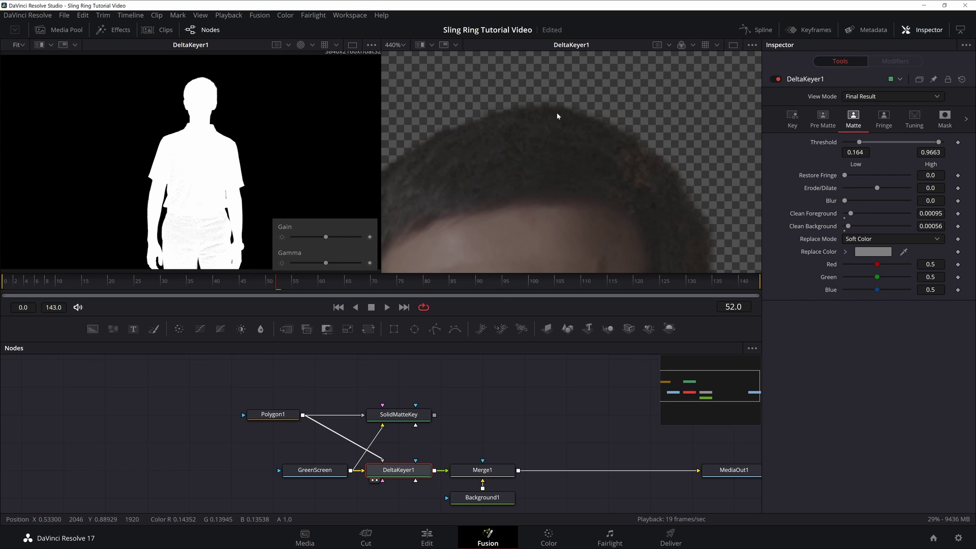
pyautogui.moveTo(655, 161); pyautogui.dragTo(586, 109)
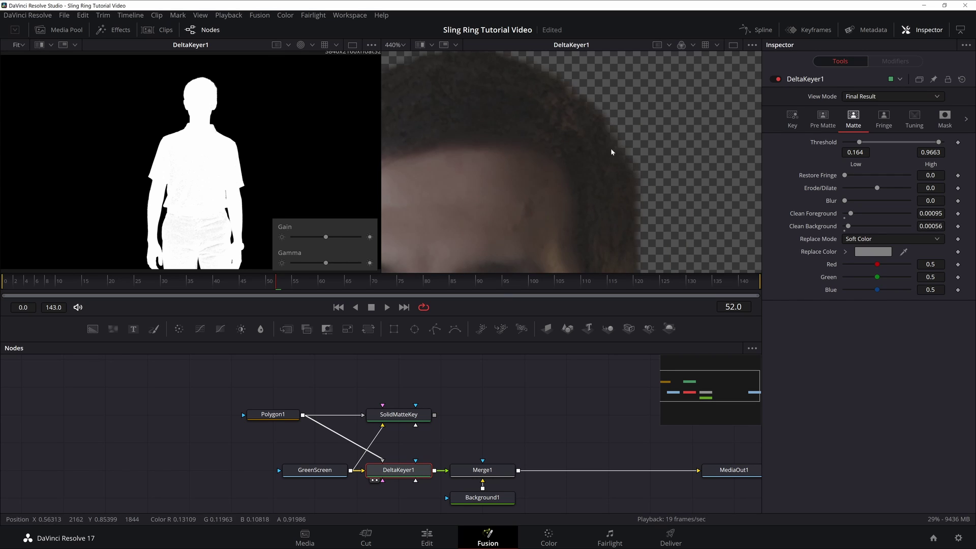
pyautogui.moveTo(611, 151); pyautogui.dragTo(580, 126)
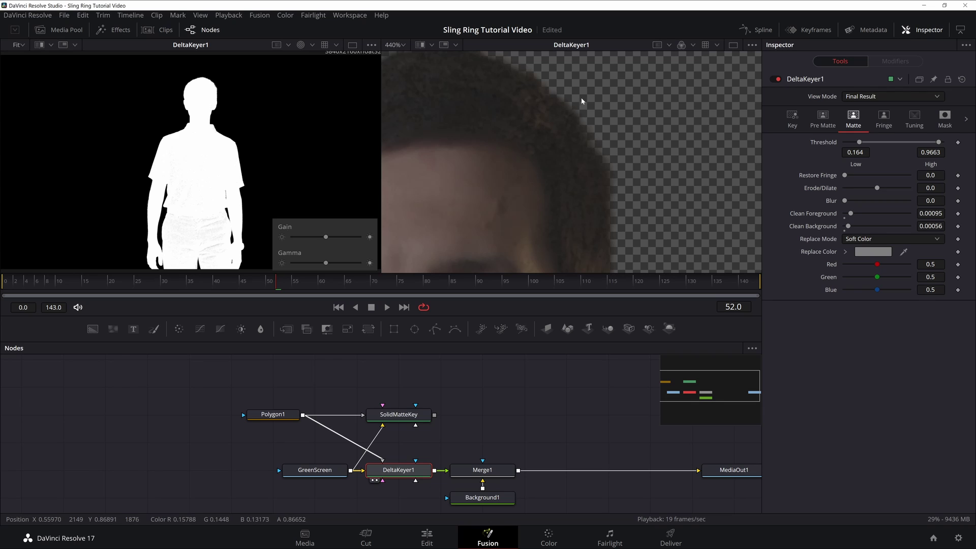
pyautogui.moveTo(432, 415); pyautogui.dragTo(410, 471)
pyautogui.click(437, 488)
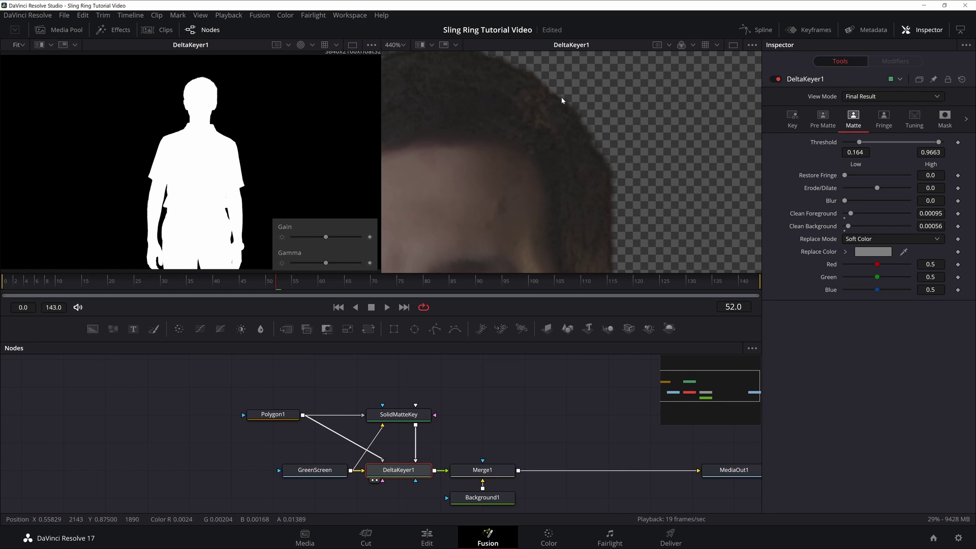
# Step: Show Merge1 in the second viewer and play the clip from frame 52 to check the hair edge against magenta
pyautogui.click(484, 470)
pyautogui.press('2')
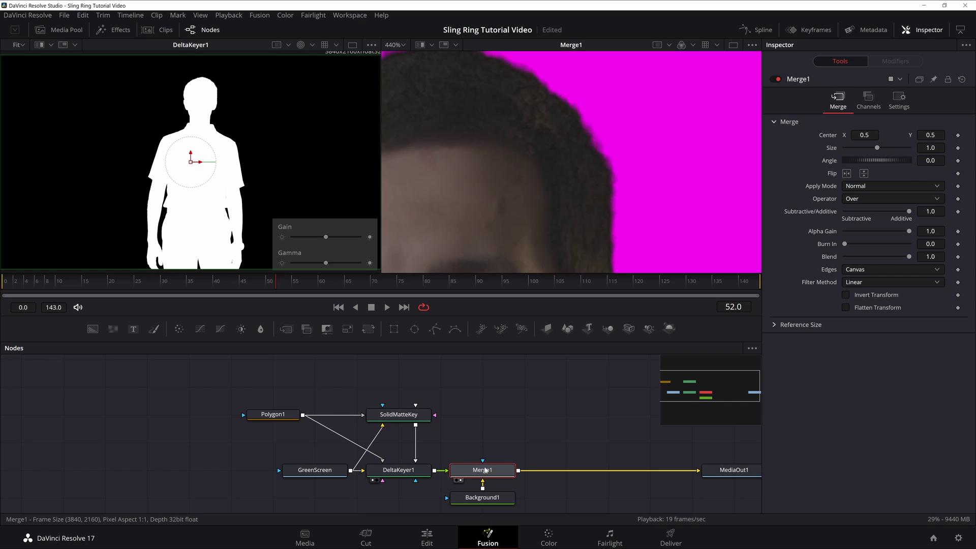
pyautogui.scroll(3, 553, 166)
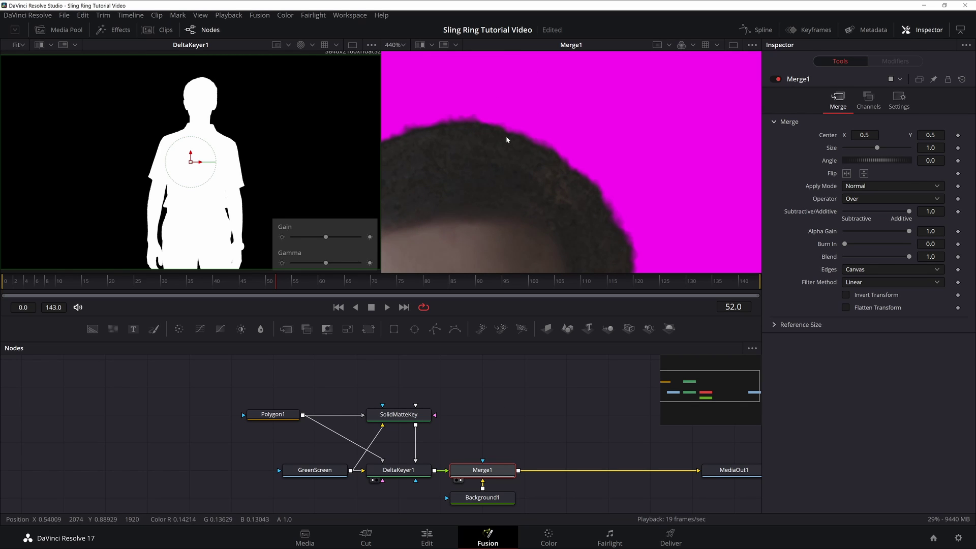
pyautogui.moveTo(484, 130); pyautogui.dragTo(602, 145)
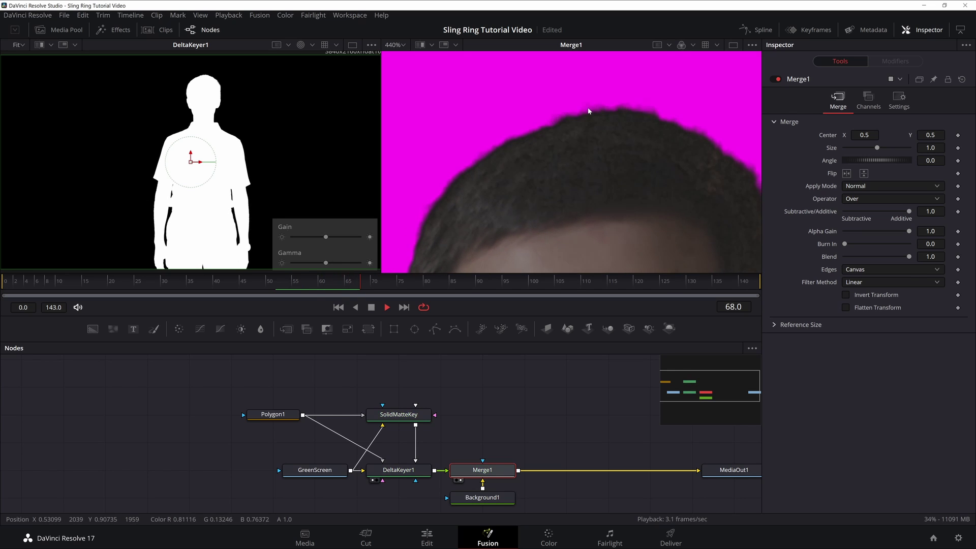
pyautogui.press('space')
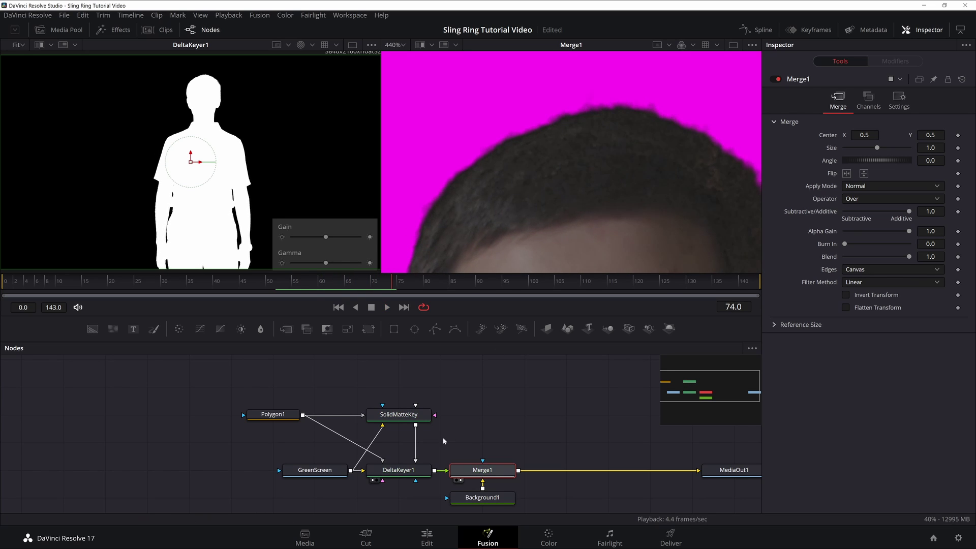
# Step: Show SolidMatteKey in both viewers and erode its matte to about -0.002 while checking the hair edge
pyautogui.click(405, 415)
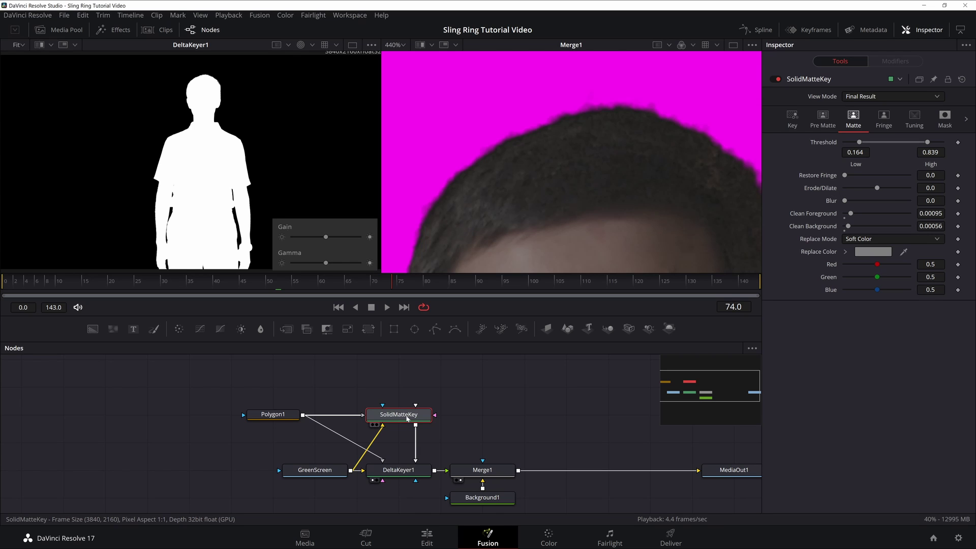
pyautogui.press('1')
pyautogui.press('2')
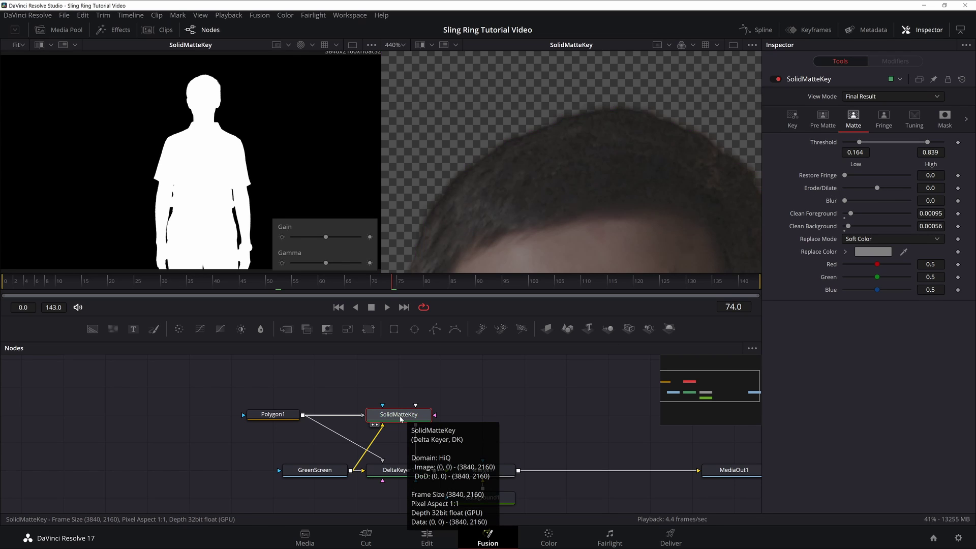
pyautogui.moveTo(628, 137); pyautogui.dragTo(589, 139)
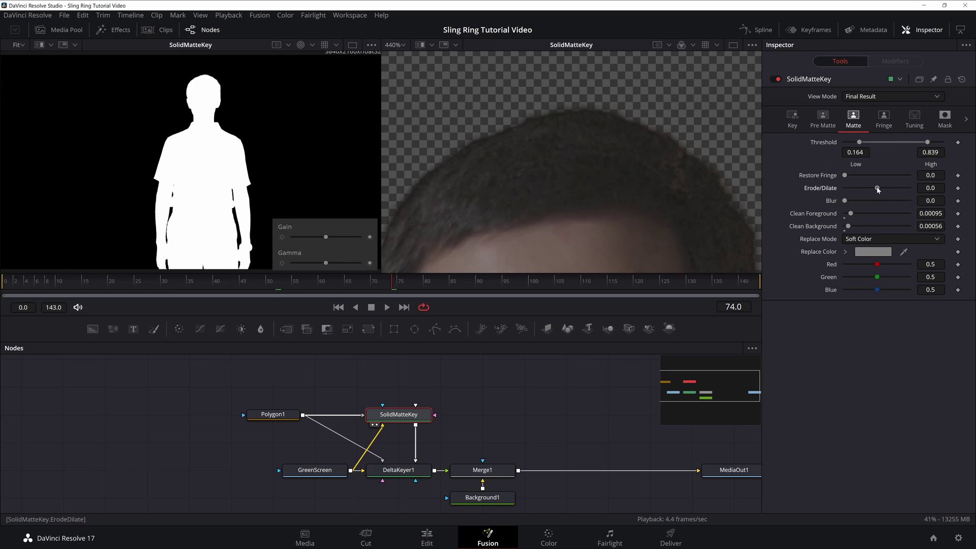
pyautogui.moveTo(877, 189)
pyautogui.mouseDown()
pyautogui.moveTo(867, 189)
pyautogui.moveTo(897, 188)
pyautogui.moveTo(875, 189)
pyautogui.mouseUp()
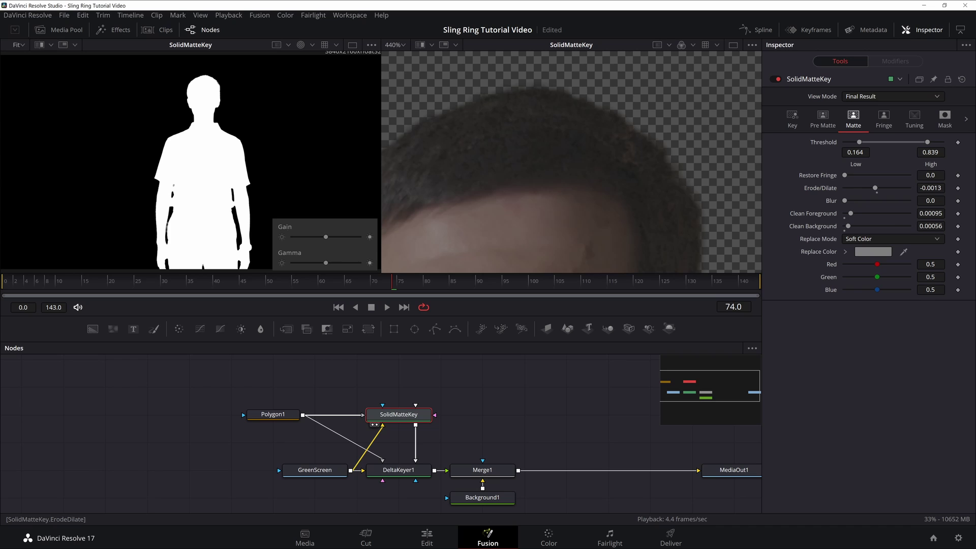
pyautogui.moveTo(875, 188); pyautogui.dragTo(874, 188)
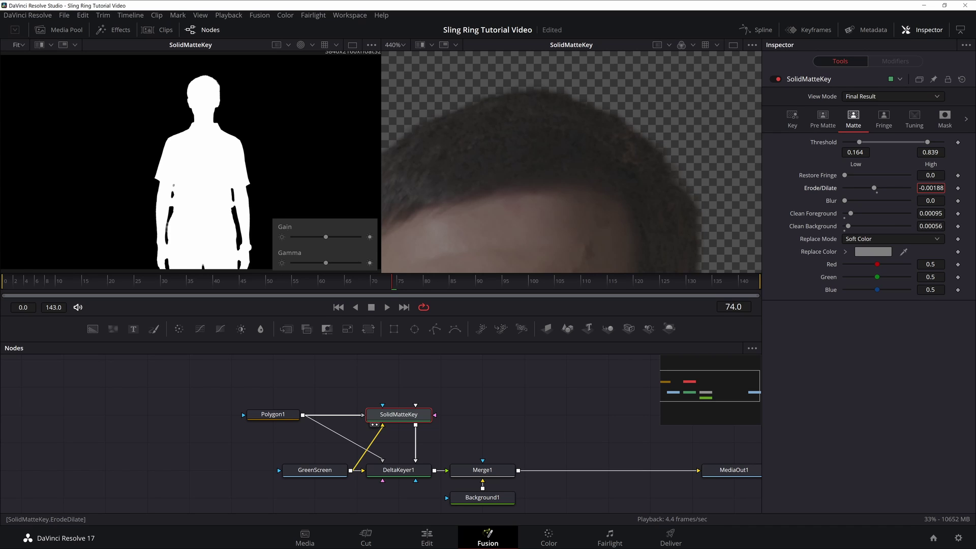
# Step: Show DeltaKeyer1's alpha in the second viewer, checking the hair edge and then the full-frame matte
pyautogui.click(403, 471)
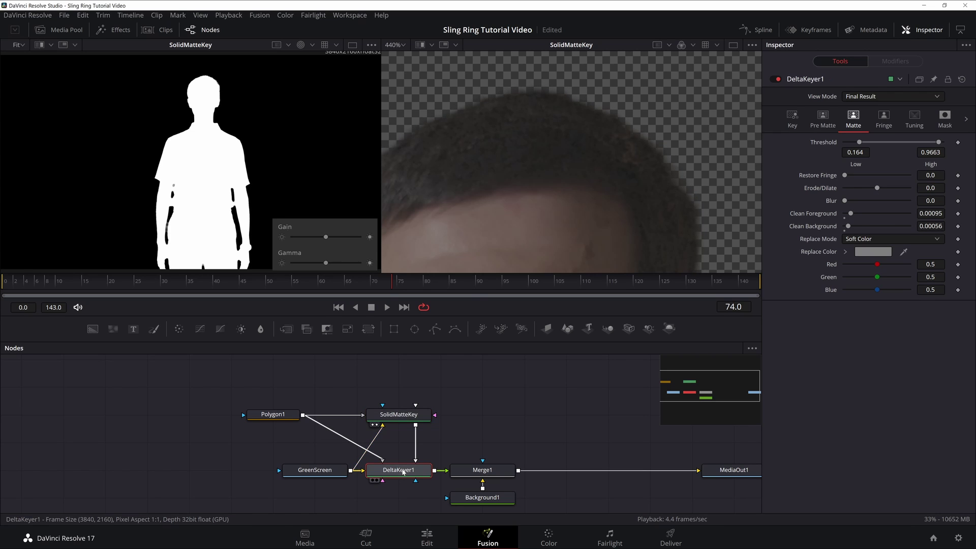
pyautogui.press('2')
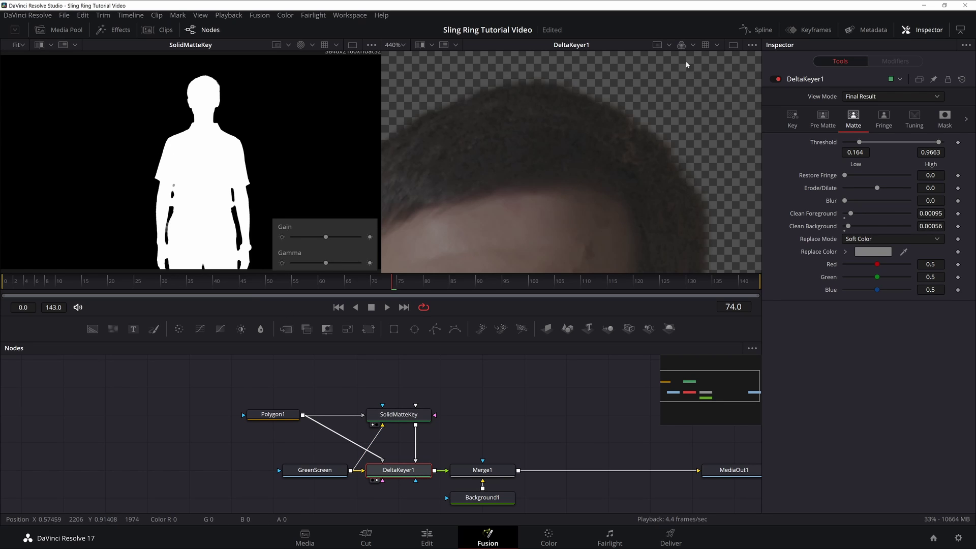
pyautogui.press('a')
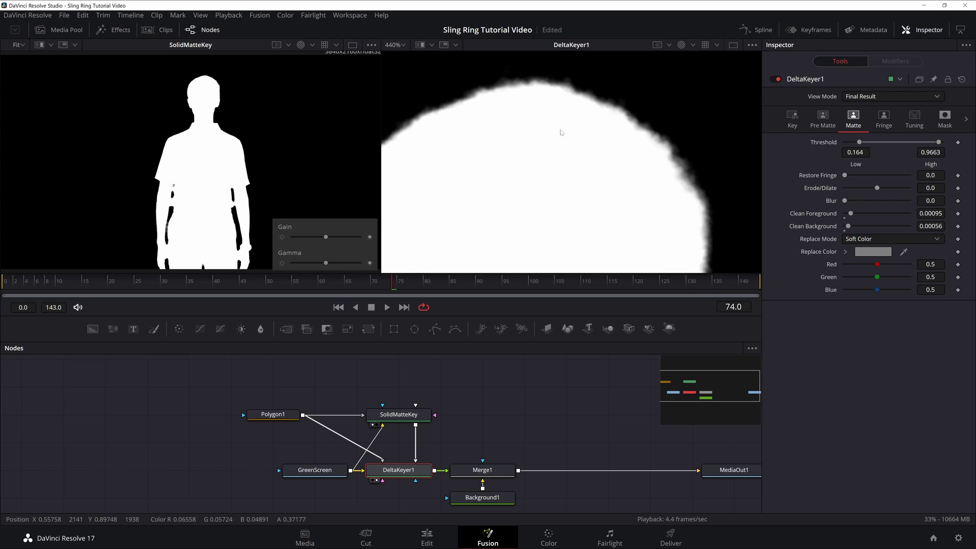
pyautogui.click(401, 45)
pyautogui.click(397, 57)
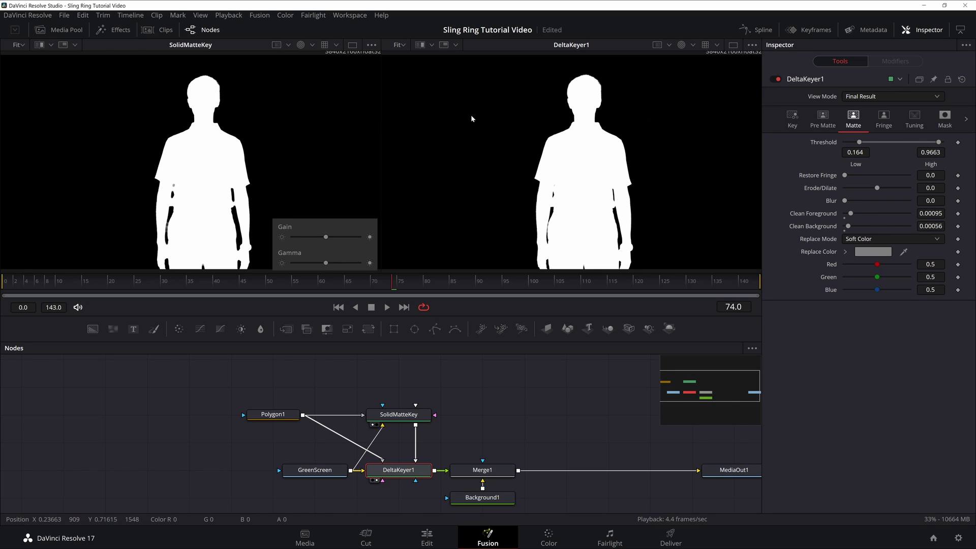
# Step: Set SolidMatteKey's Erode/Dilate to -0.0031 while comparing its matte with DeltaKeyer1's
pyautogui.click(407, 414)
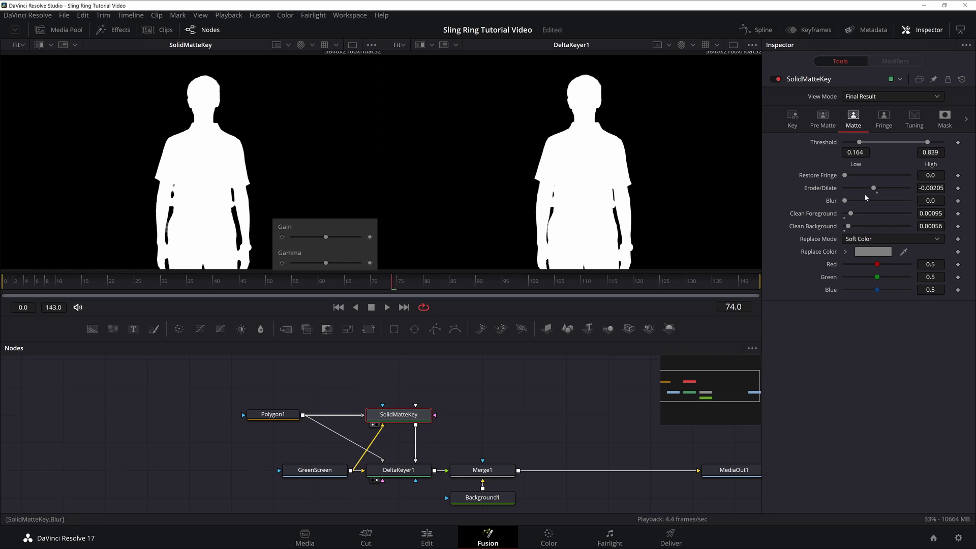
pyautogui.moveTo(874, 189); pyautogui.dragTo(872, 189)
pyautogui.rightClick(877, 188)
pyautogui.click(875, 188)
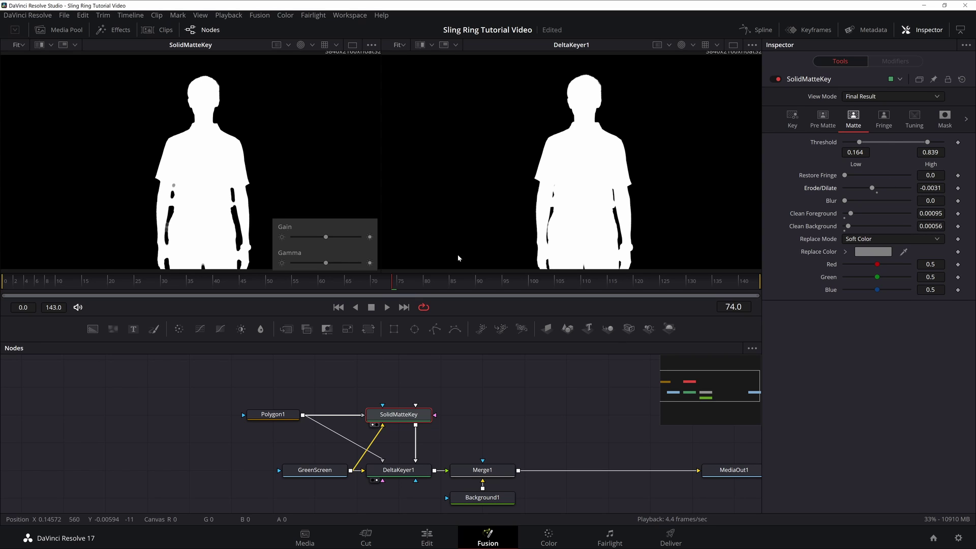
# Step: Show Merge1 in color in the second viewer and examine the face edge around the jaw and ear against magenta
pyautogui.click(495, 474)
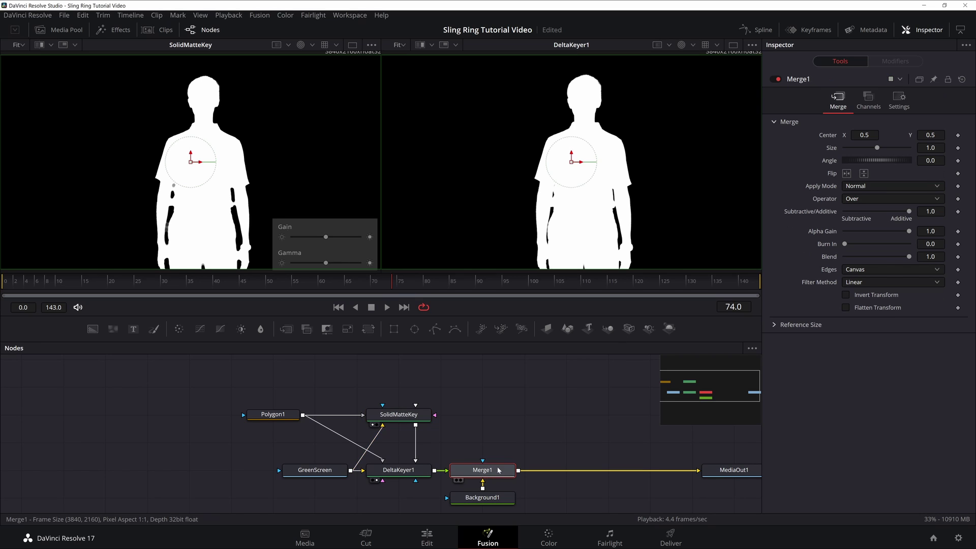
pyautogui.press('2')
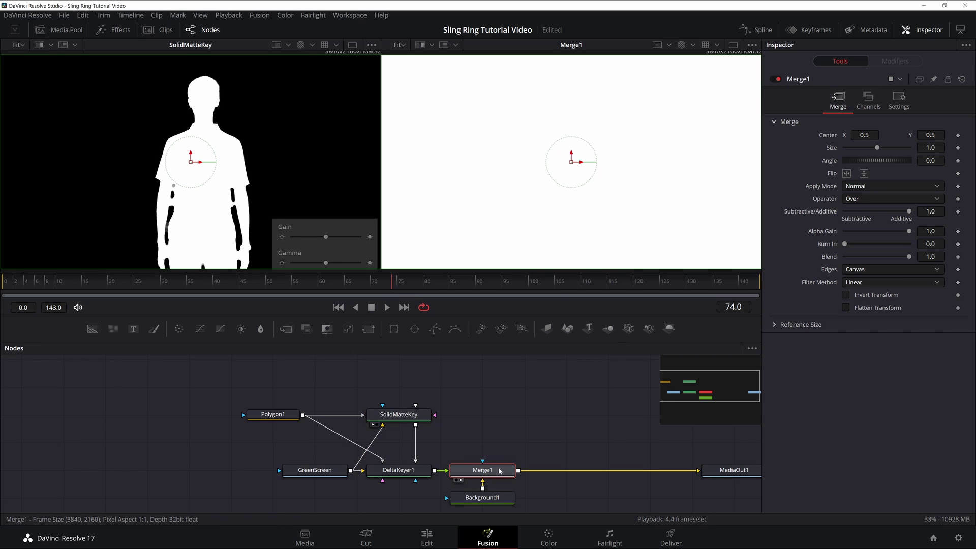
pyautogui.click(681, 45)
pyautogui.scroll(6, 580, 101)
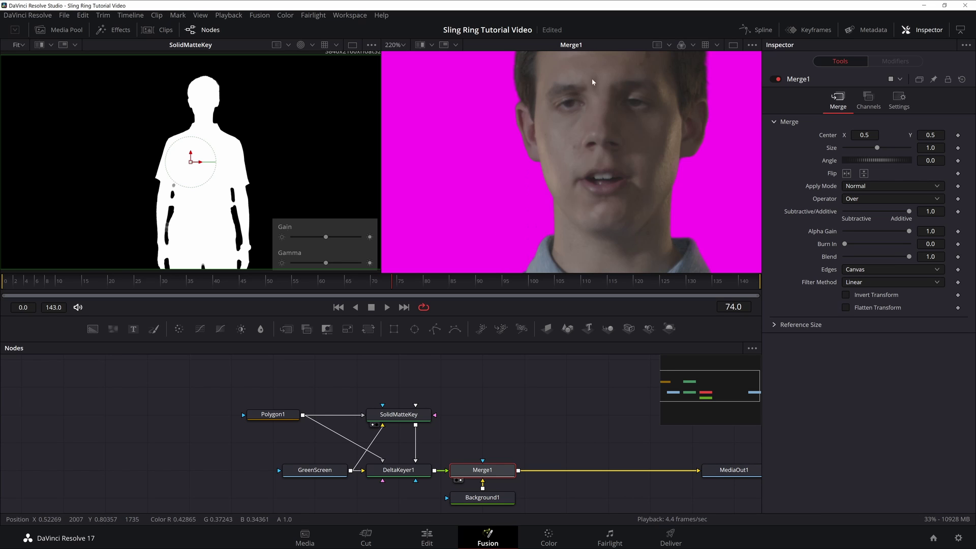
pyautogui.scroll(5, 558, 148)
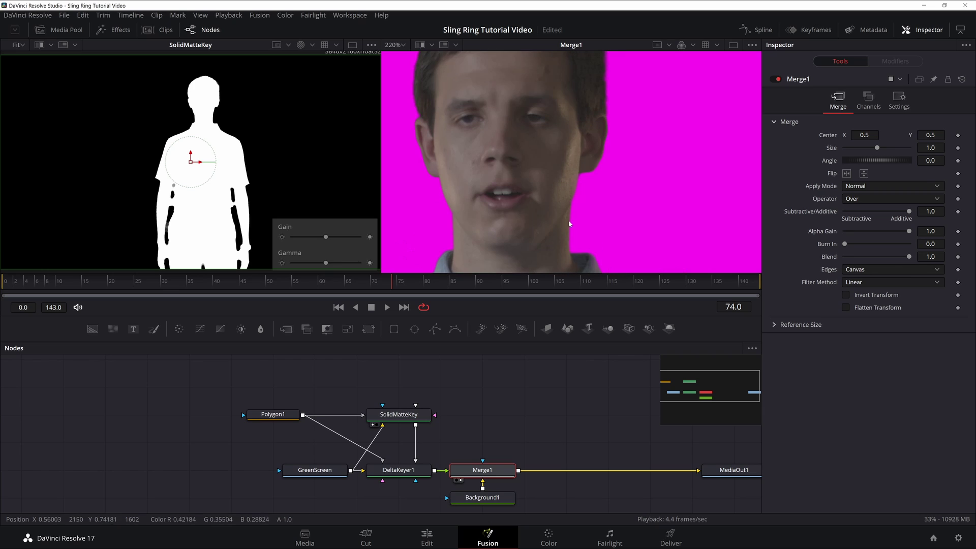
pyautogui.scroll(5, 559, 209)
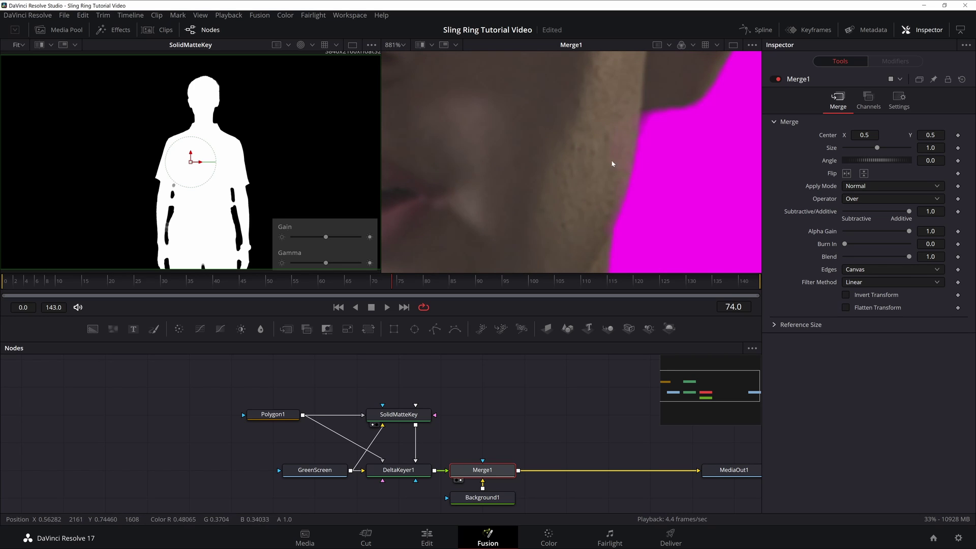
pyautogui.scroll(2, 558, 147)
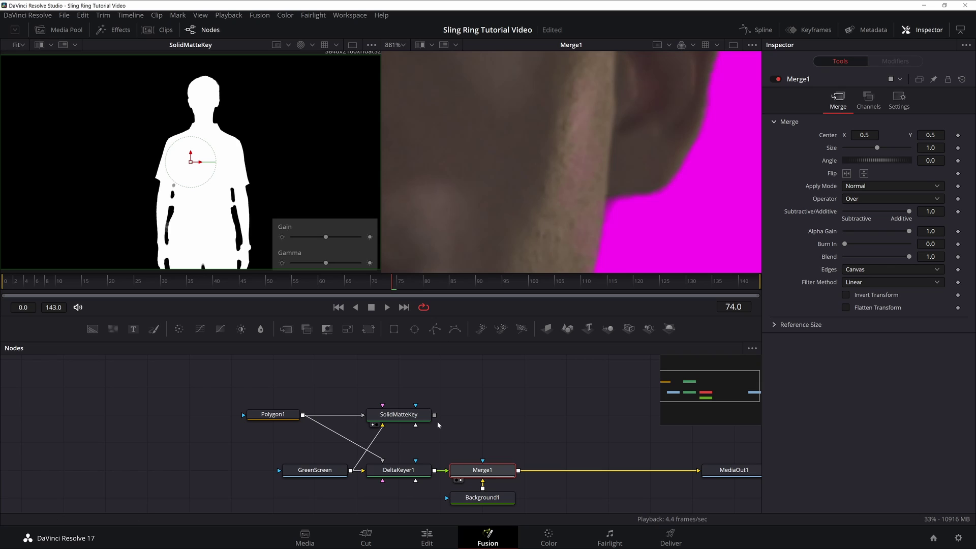
# Step: Reconnect SolidMatteKey to DeltaKeyer1's SolidMatte input, check the ear edge, and save the project
pyautogui.moveTo(434, 415); pyautogui.dragTo(408, 470)
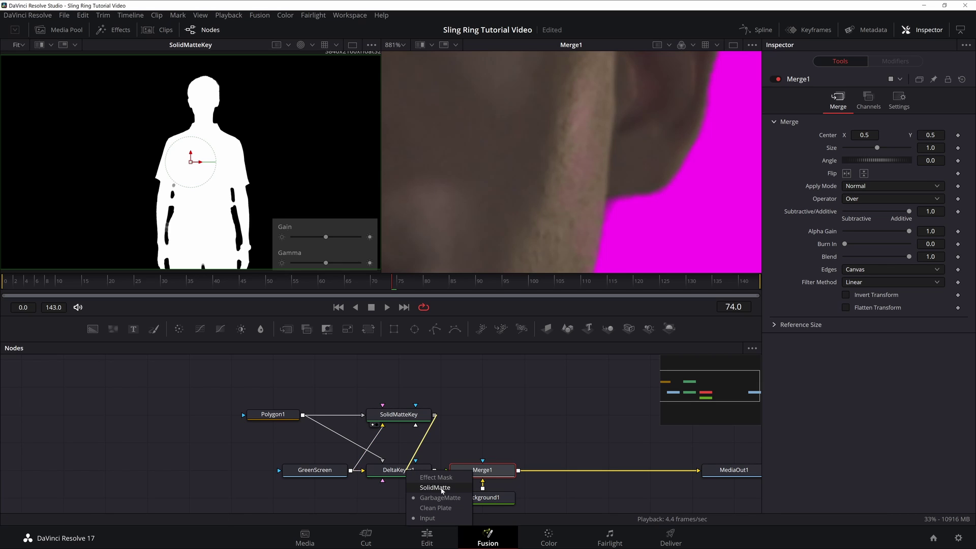
pyautogui.click(442, 490)
pyautogui.scroll(-2, 562, 100)
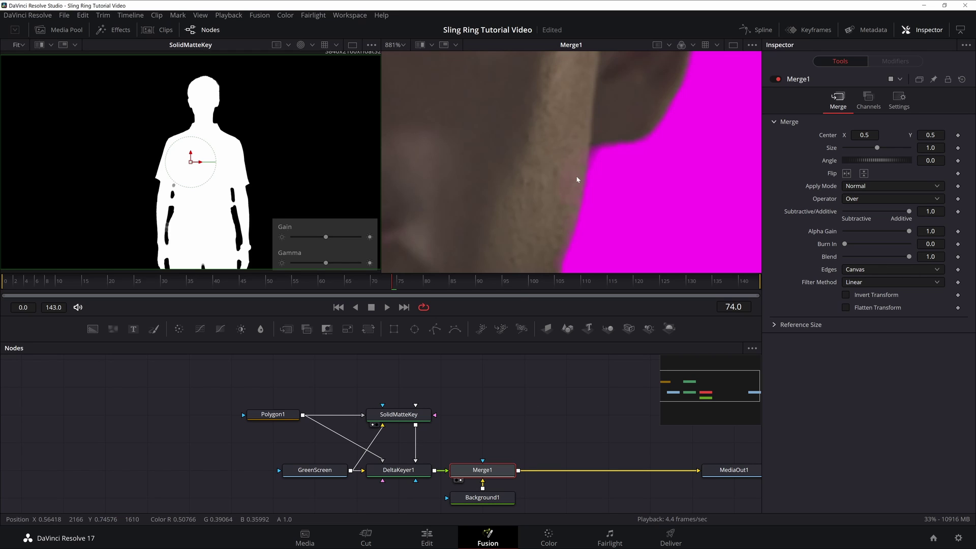
pyautogui.hotkey('ctrl', 's')
# Step: Fit Merge1 in a single enlarged viewer with the node graph hidden, and play the clip to check the key
pyautogui.click(396, 44)
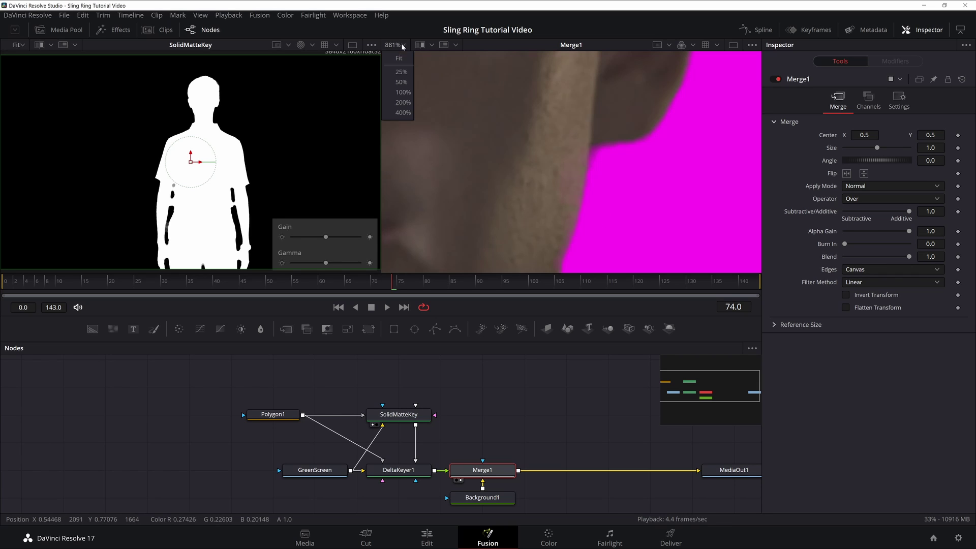
pyautogui.click(399, 57)
pyautogui.click(20, 47)
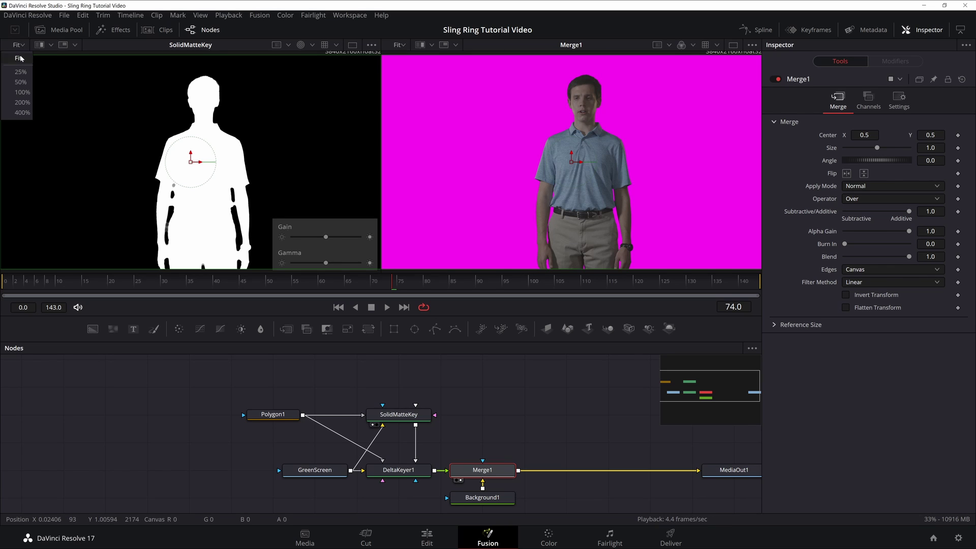
pyautogui.click(21, 57)
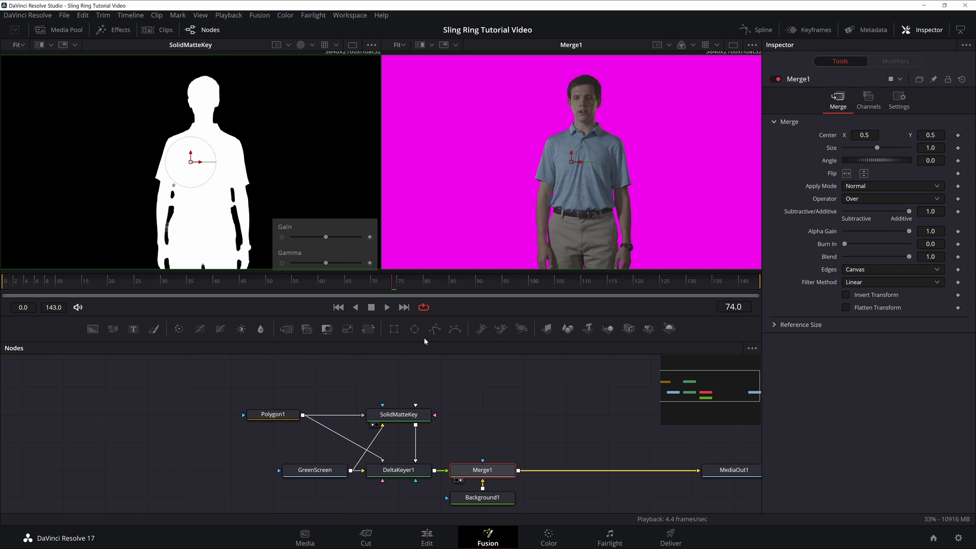
pyautogui.click(210, 32)
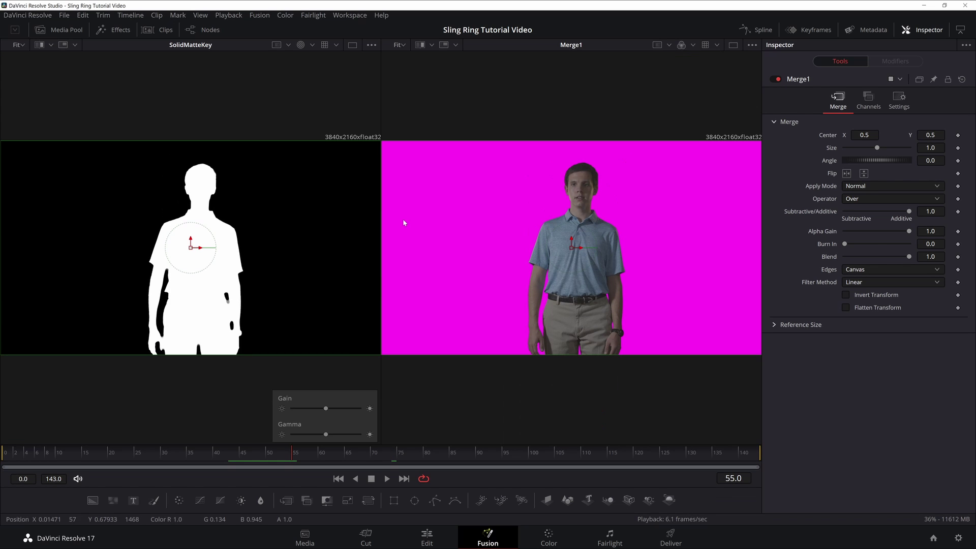
pyautogui.click(732, 45)
pyautogui.press('space')
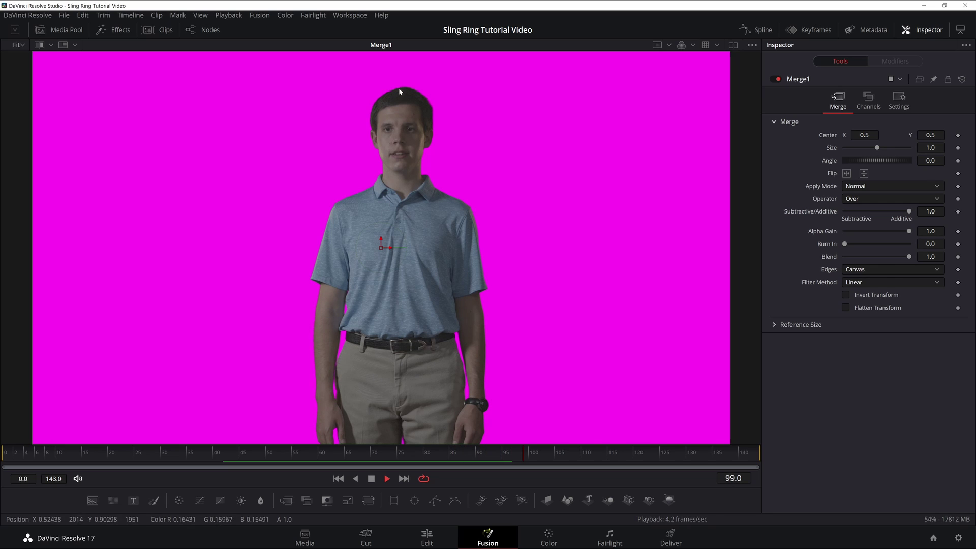
# Step: Limit the render range to frames 42 through 106 and play that section of Merge1
pyautogui.click(227, 452)
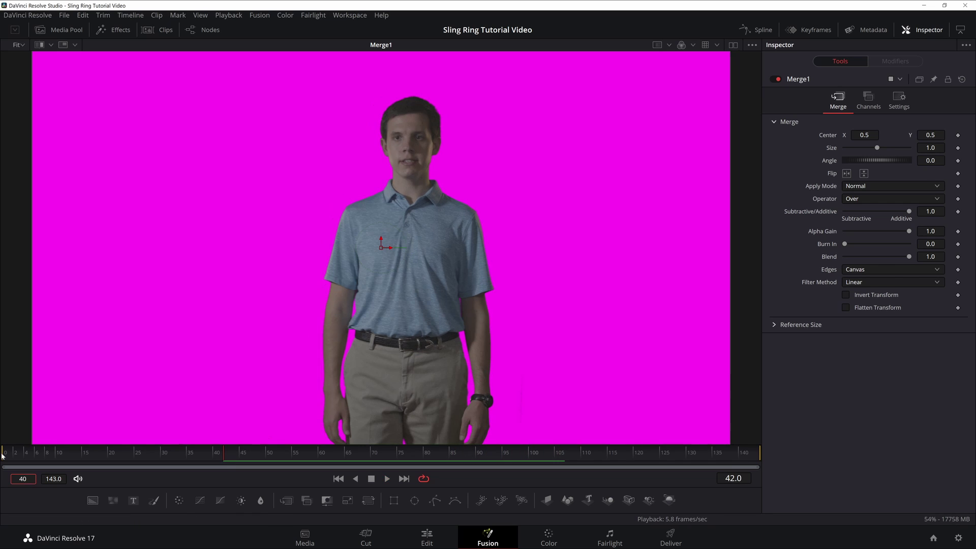
pyautogui.moveTo(5, 452); pyautogui.dragTo(216, 455)
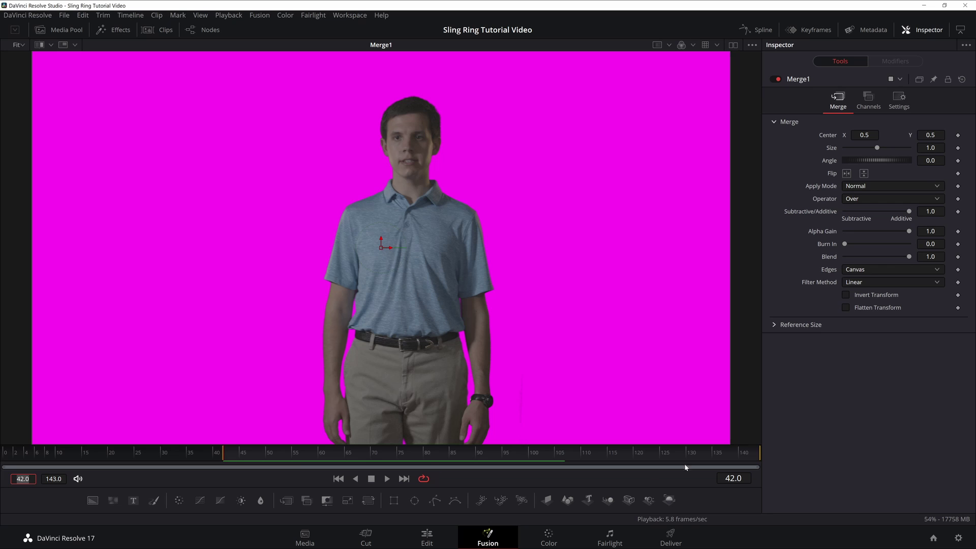
pyautogui.moveTo(759, 456); pyautogui.dragTo(557, 452)
pyautogui.press('space')
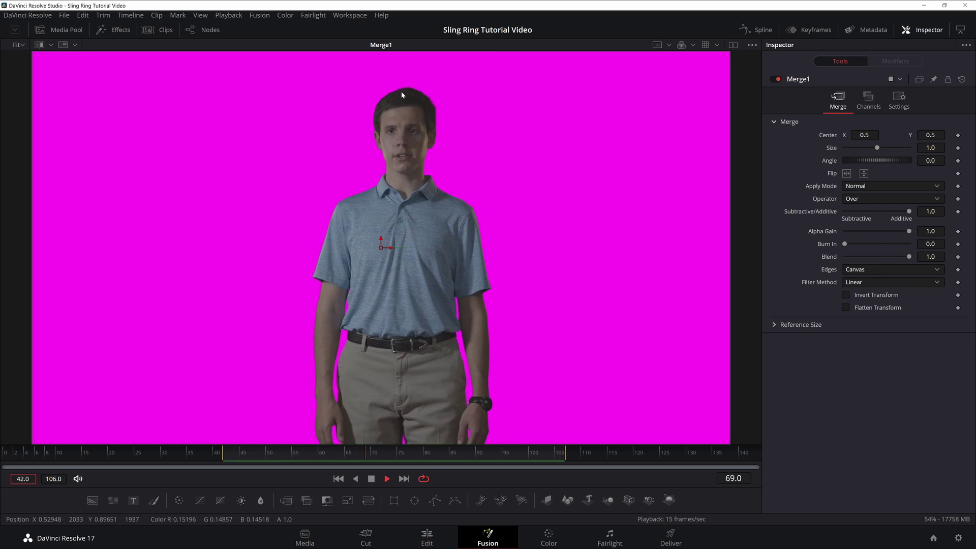
# Step: Examine the hair edge up close and in full frame during playback, and bring back the node graph
pyautogui.scroll(10, 402, 95)
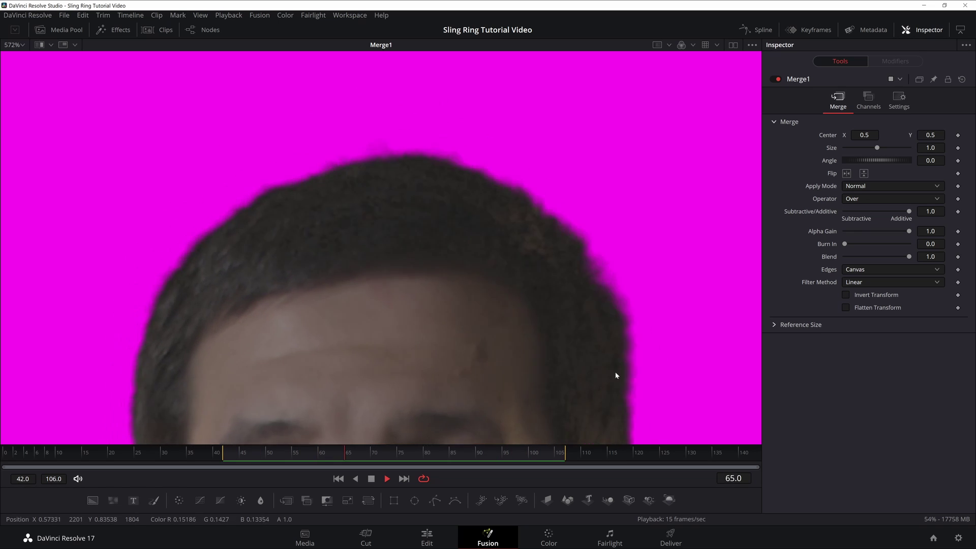
pyautogui.click(15, 45)
pyautogui.click(17, 62)
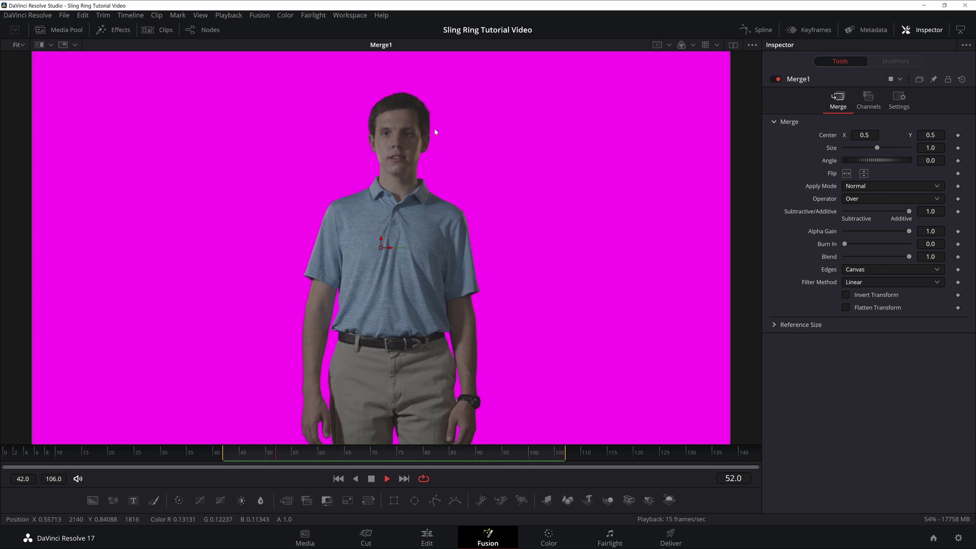
pyautogui.click(201, 30)
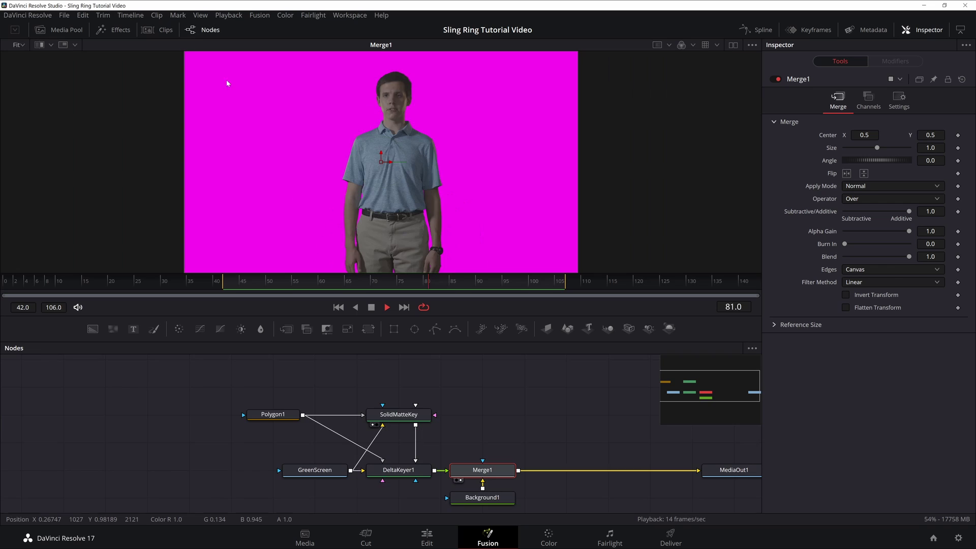
# Step: Set the matte Blur of DeltaKeyer1 to 0.00008 while viewing the hair edge up close in Merge1
pyautogui.click(399, 469)
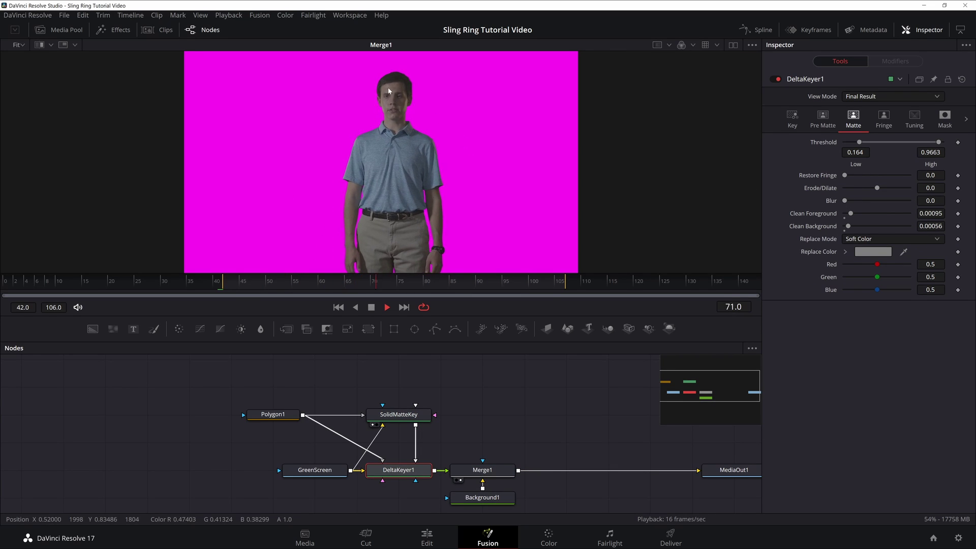
pyautogui.scroll(8, 388, 90)
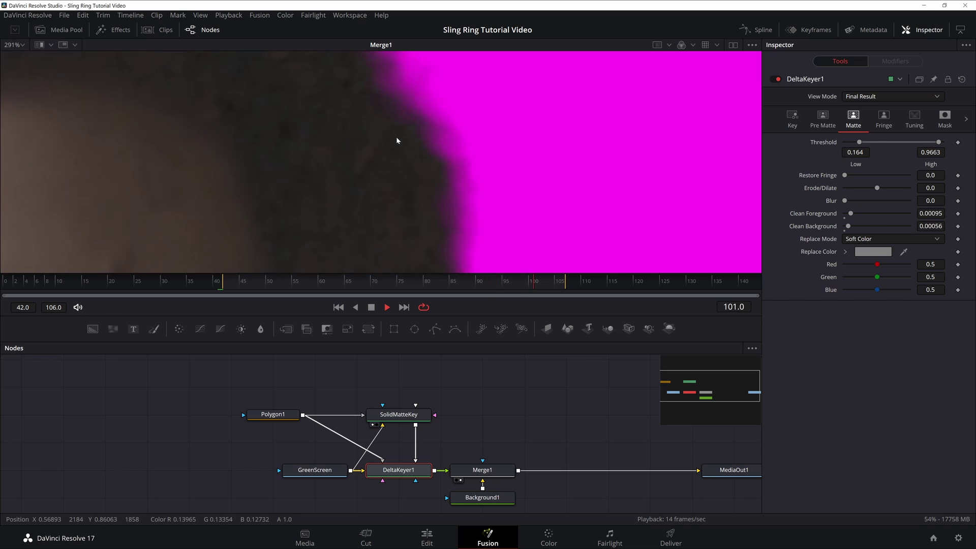
pyautogui.scroll(3, 407, 188)
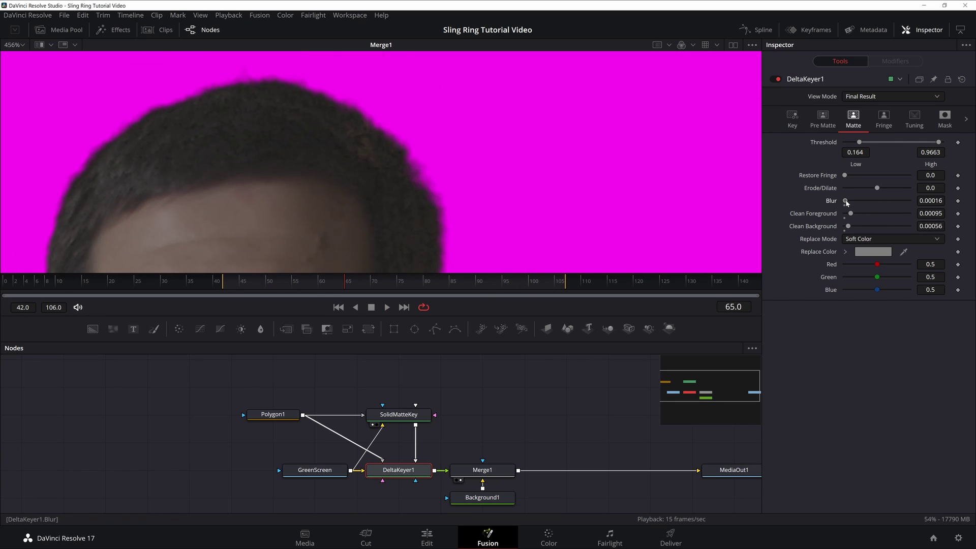
pyautogui.moveTo(850, 202); pyautogui.dragTo(854, 203)
pyautogui.moveTo(930, 200); pyautogui.dragTo(931, 200)
# Step: Play Merge1 to check the blurred hair edge, stop playback, and return to the two-viewer layout
pyautogui.press('space')
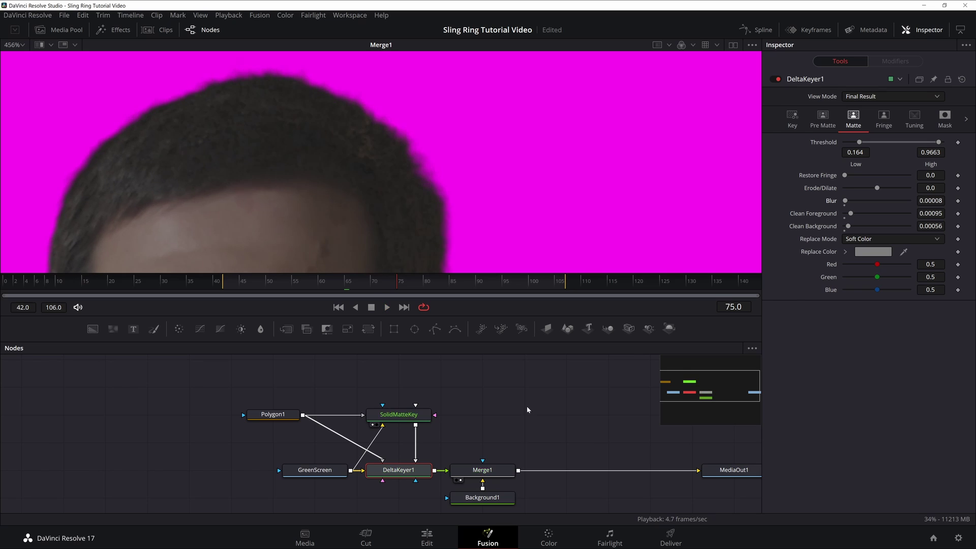
pyautogui.press('space')
pyautogui.click(733, 45)
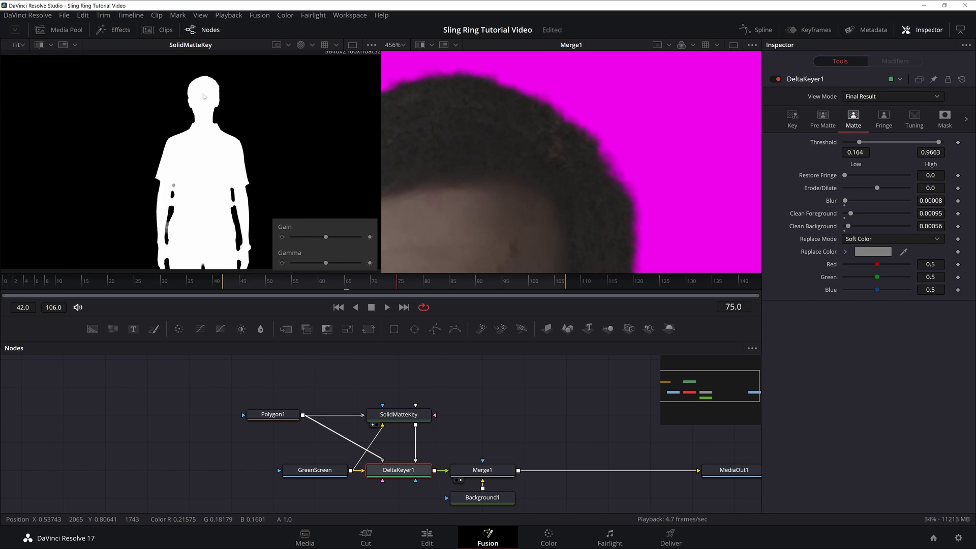
# Step: Set the matte Blur of DeltaKeyer1 to 0.00048 and play the hair edge close up to check it
pyautogui.scroll(7, 205, 96)
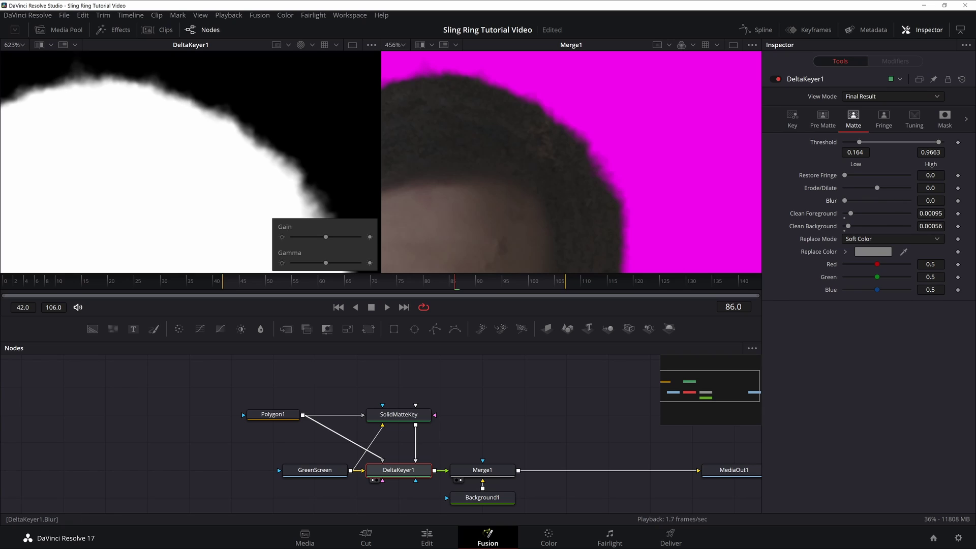
pyautogui.moveTo(930, 201); pyautogui.dragTo(934, 200)
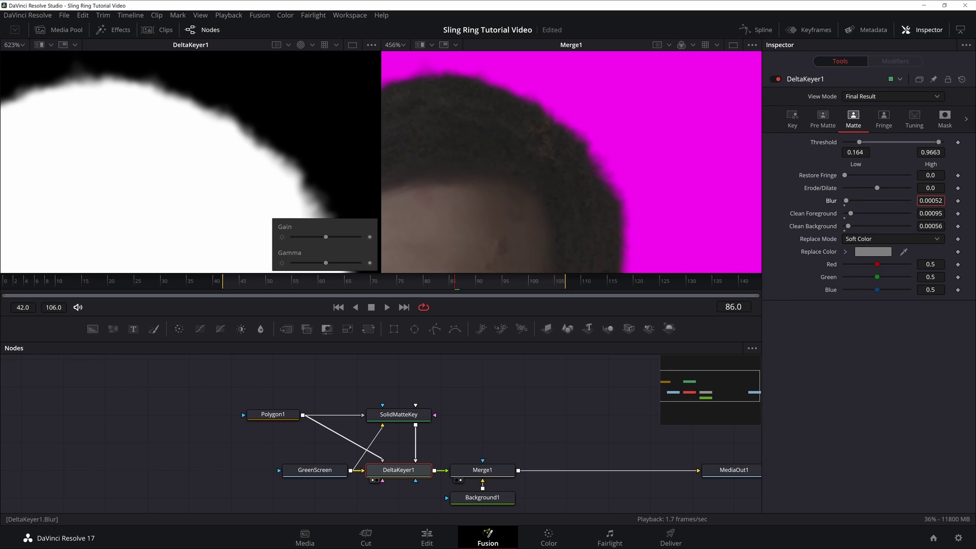
pyautogui.press('space')
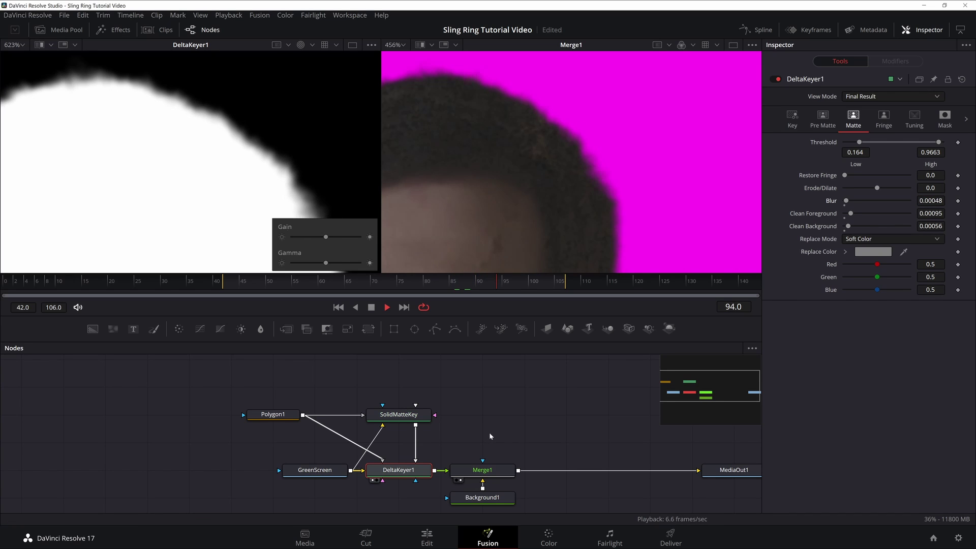
pyautogui.press('space')
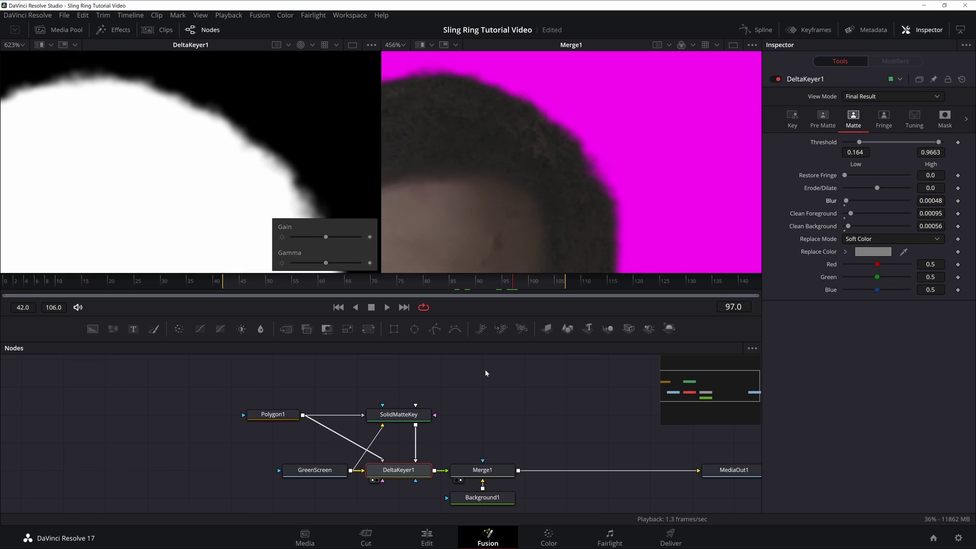
# Step: Fit the image in the viewers, extend the render range to frames 0 through 143, and go to frame 0
pyautogui.click(22, 45)
pyautogui.click(15, 58)
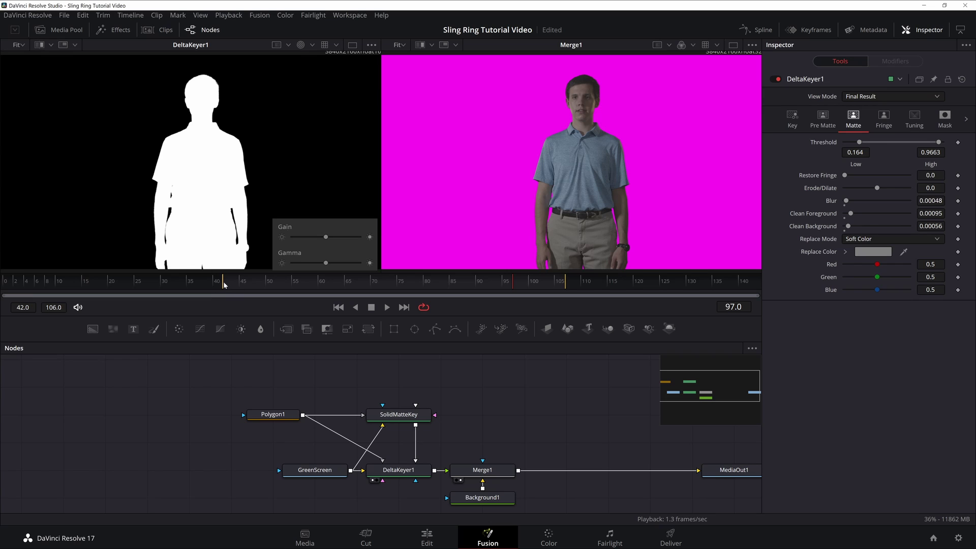
pyautogui.moveTo(223, 280); pyautogui.dragTo(4, 281)
pyautogui.moveTo(566, 284); pyautogui.dragTo(760, 281)
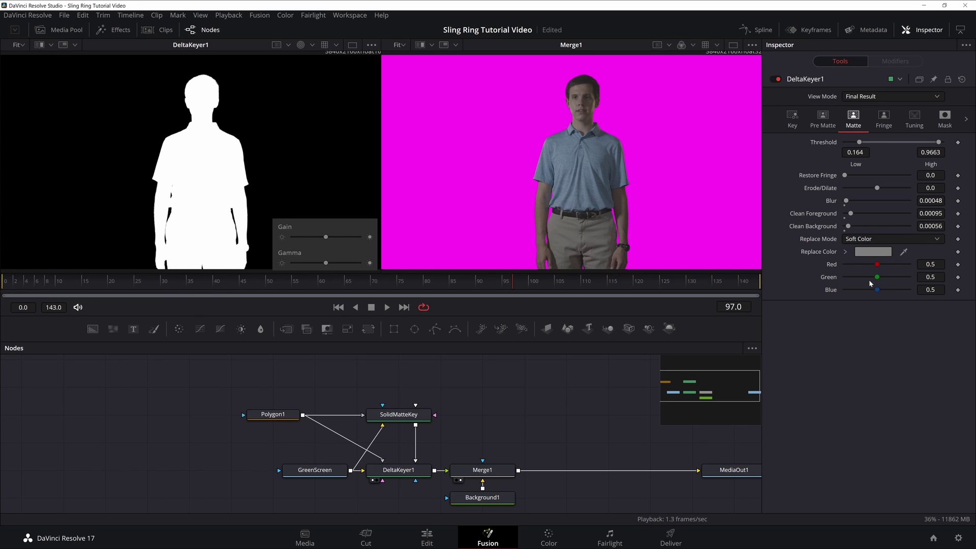
pyautogui.click(7, 283)
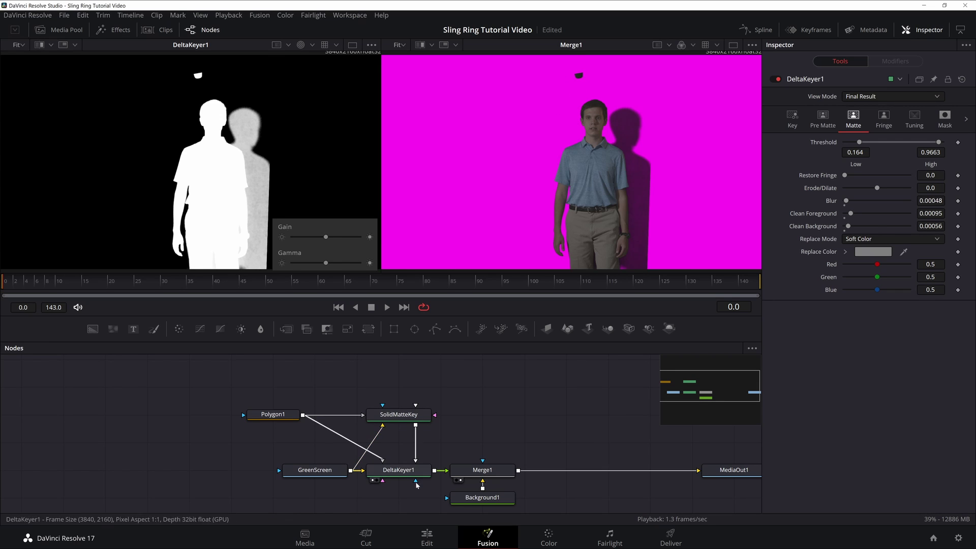
# Step: Try to exclude the boom microphone above the head by lowering the top edge of the Polygon1 mask at frame 0
pyautogui.click(273, 414)
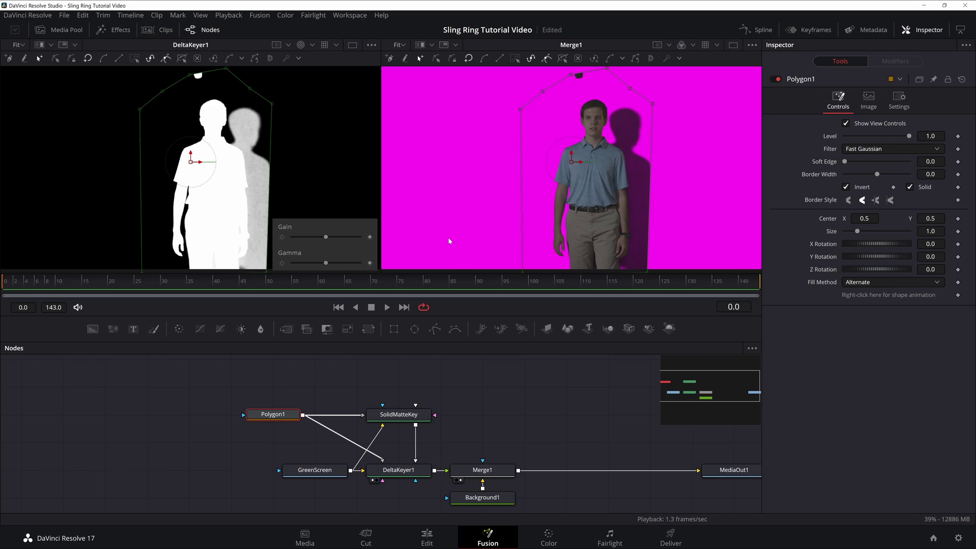
pyautogui.click(581, 79)
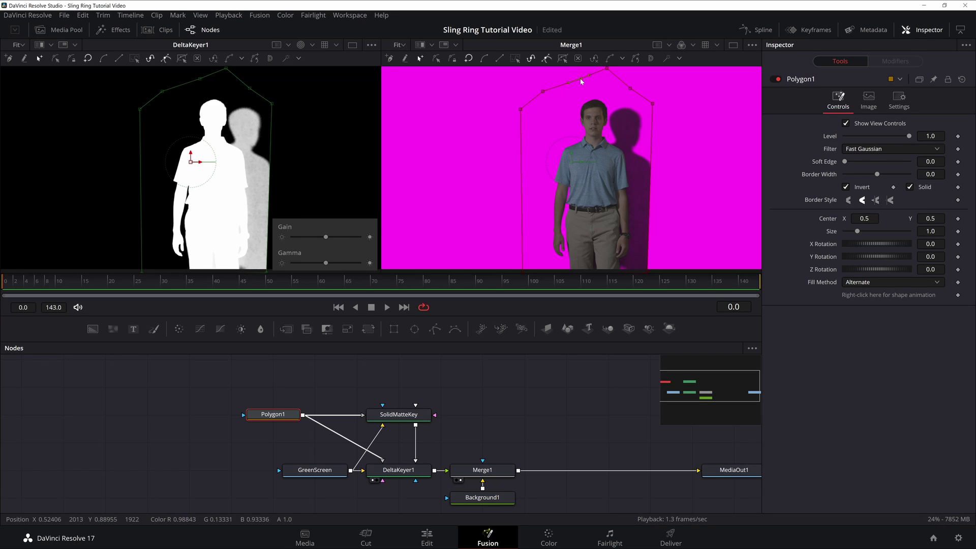
pyautogui.click(491, 389)
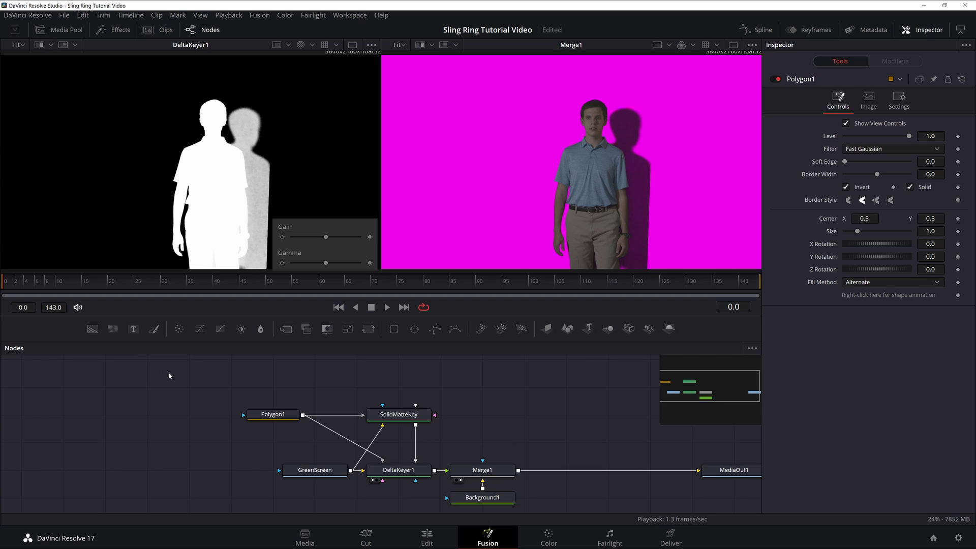
# Step: Examine the matte and the Polygon1 outline during playback of the opening frames and at frames 62 and 14
pyautogui.press('space')
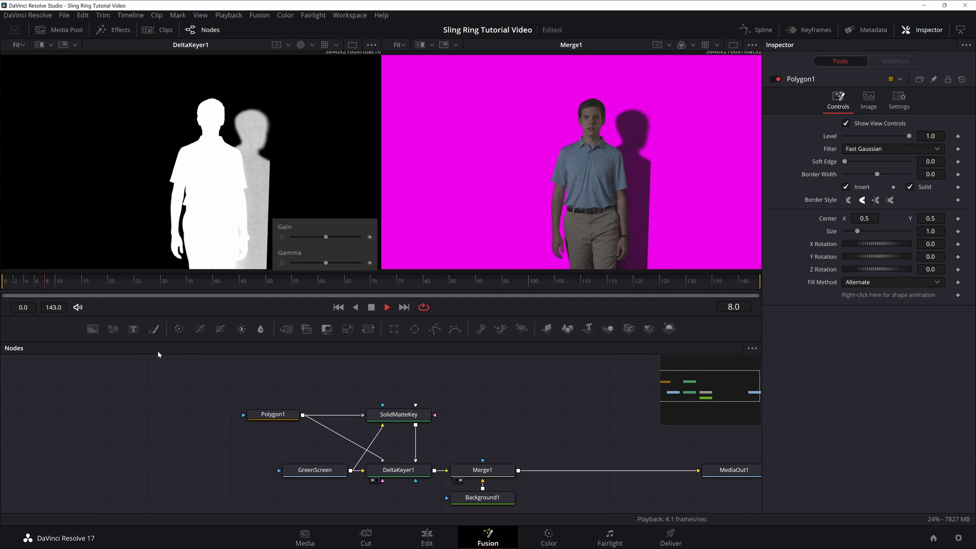
pyautogui.press('space')
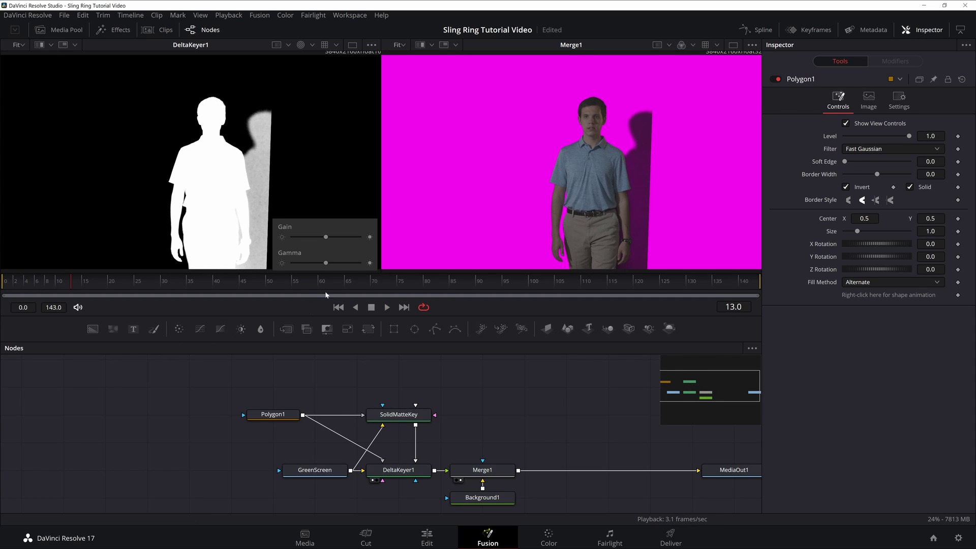
pyautogui.click(331, 281)
pyautogui.click(398, 470)
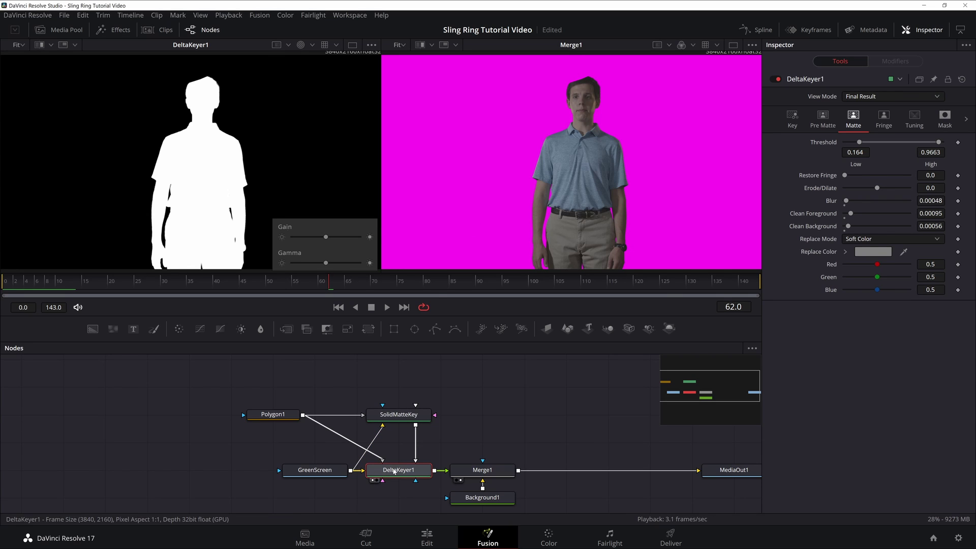
pyautogui.click(252, 414)
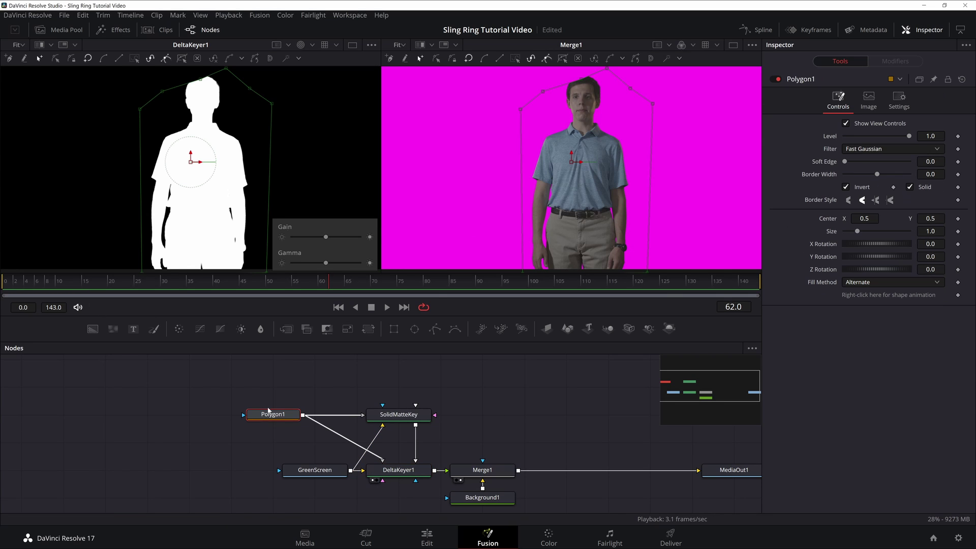
pyautogui.click(82, 287)
# Step: Show the GreenScreen source beside the DeltaKeyer1 matte with the Polygon1 outline overlaid
pyautogui.click(314, 470)
pyautogui.press('2')
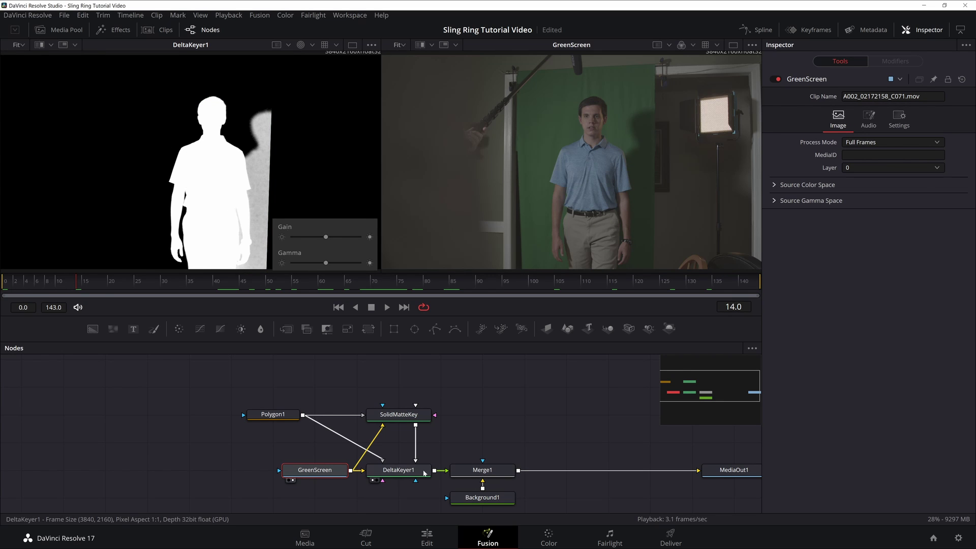
pyautogui.click(393, 476)
pyautogui.click(277, 415)
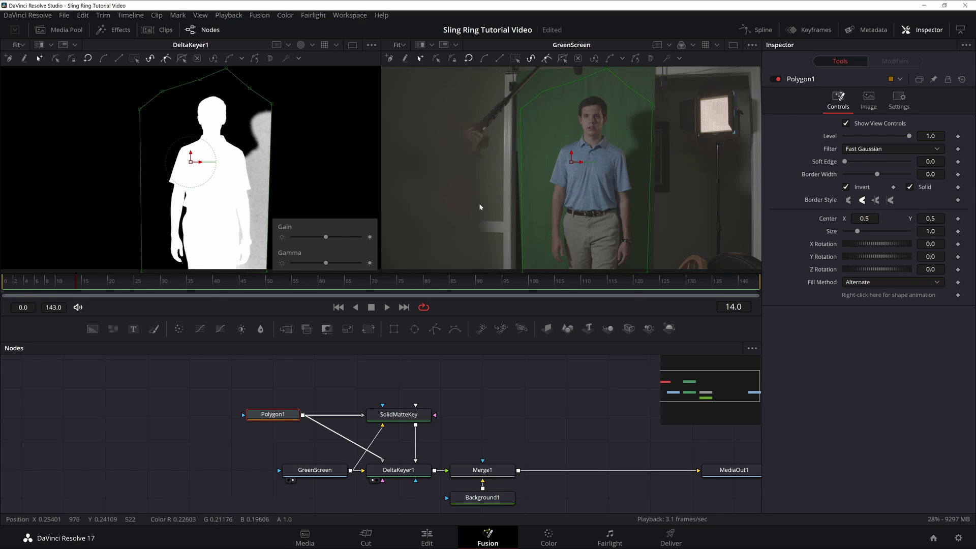
# Step: Keyframe the Polygon1 mask shape at frame 20
pyautogui.click(84, 286)
pyautogui.click(108, 284)
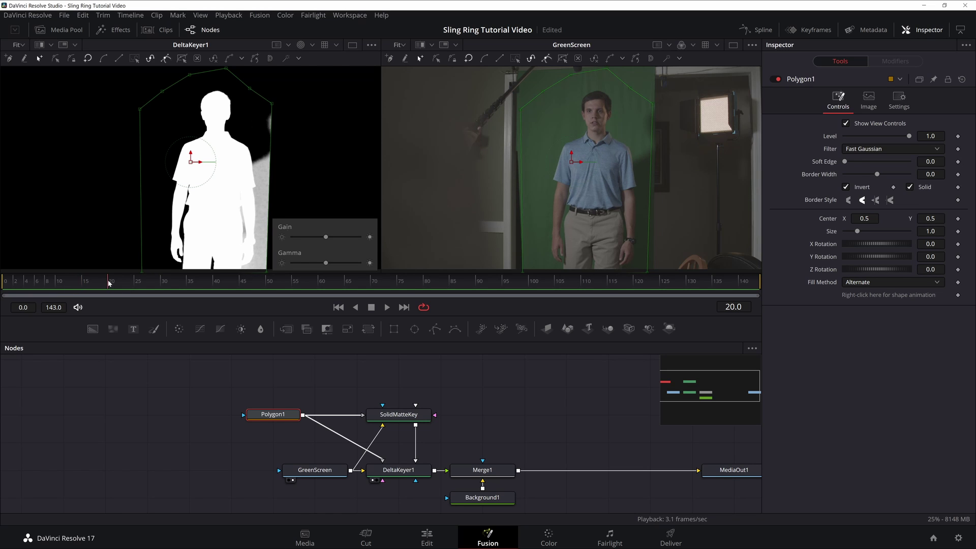
pyautogui.click(958, 296)
# Step: Scrub through the clip and, at frame 0, pull the Polygon1 top point below the boom microphone
pyautogui.moveTo(316, 281); pyautogui.dragTo(676, 281)
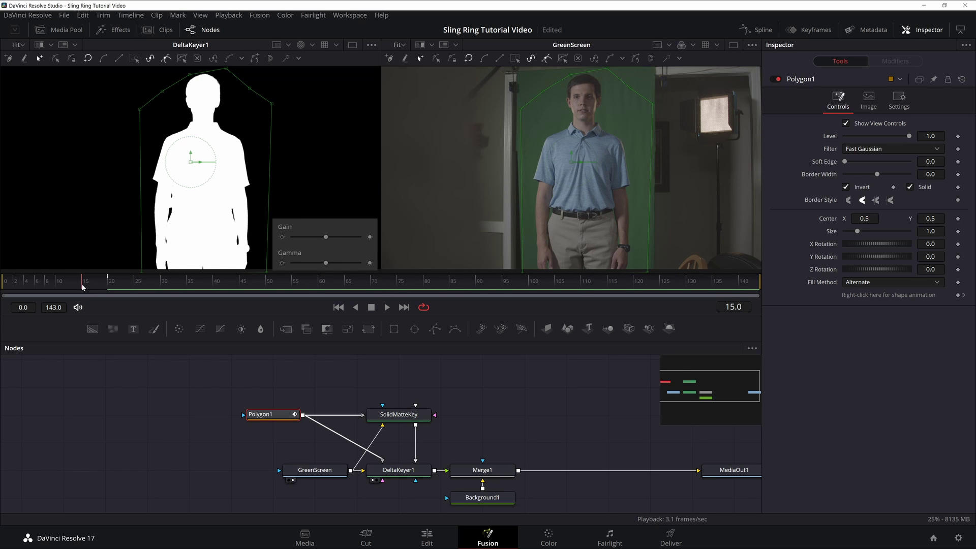
pyautogui.click(8, 286)
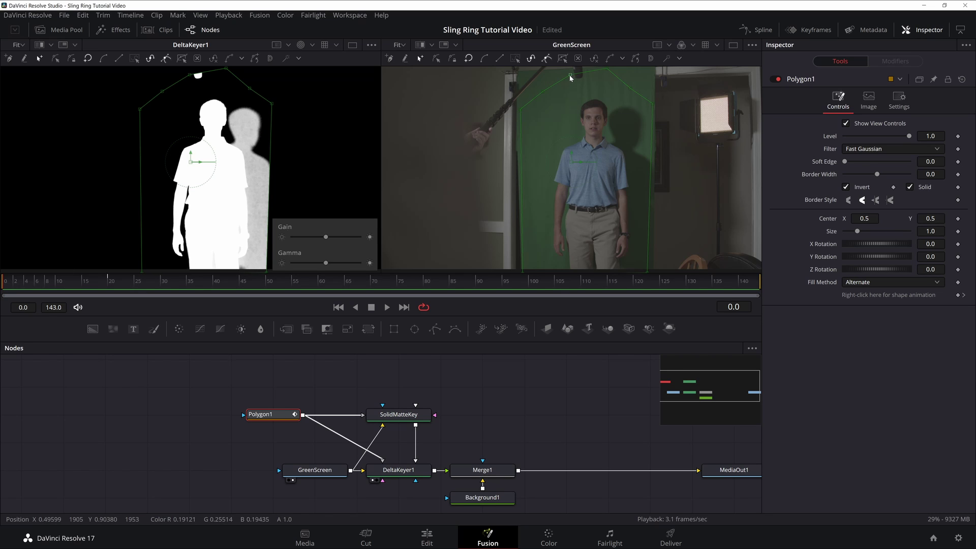
pyautogui.moveTo(570, 78); pyautogui.dragTo(580, 84)
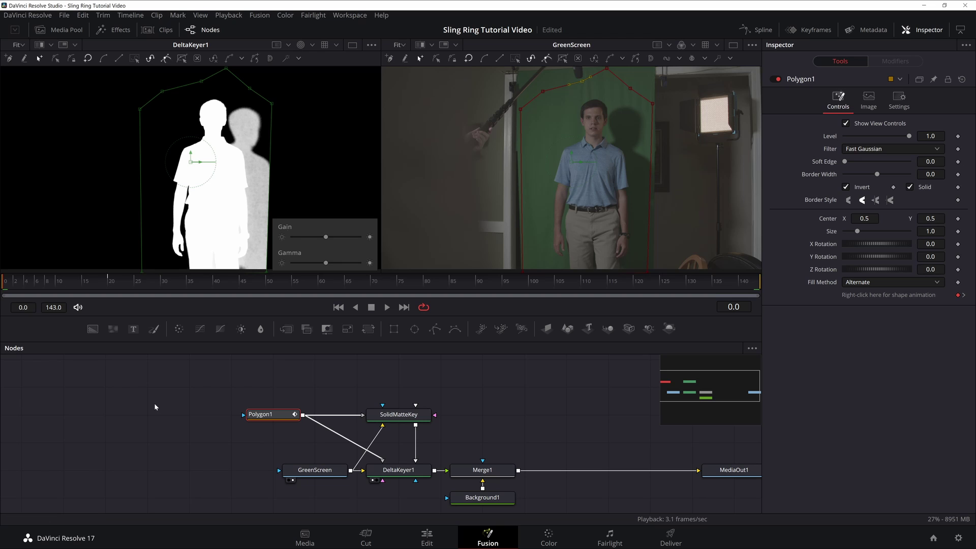
# Step: Play the opening frames to check the animated Polygon1 mask around the microphone, and return to frame 0
pyautogui.press('space')
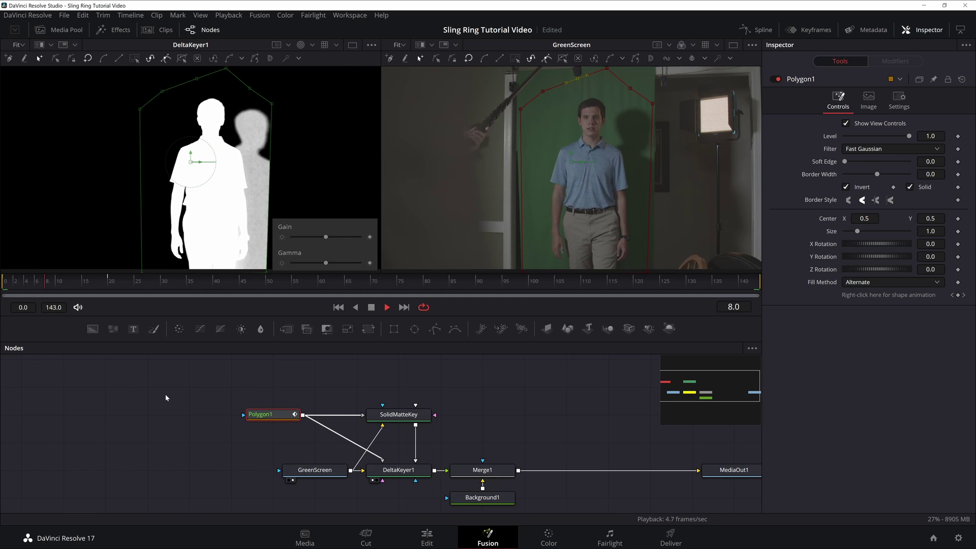
pyautogui.press('space')
pyautogui.press('space')
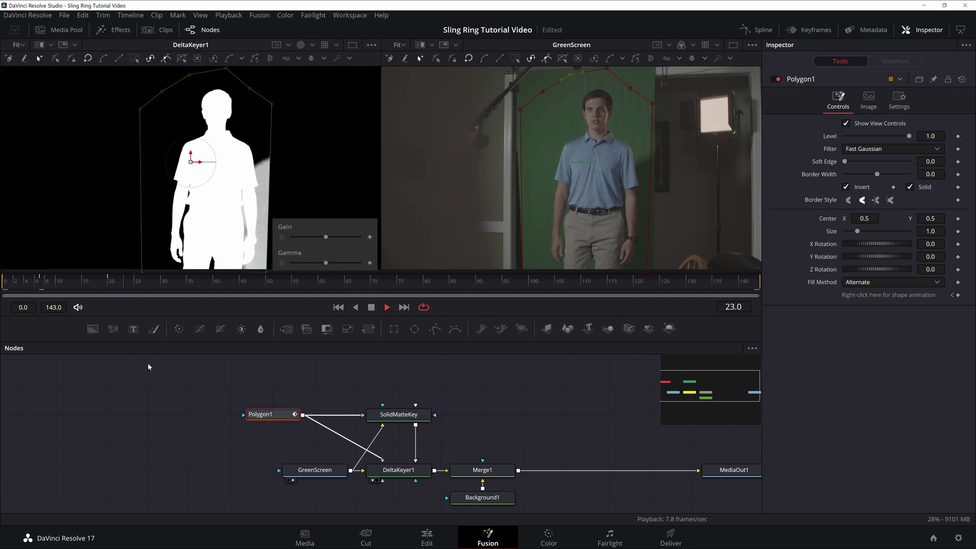
pyautogui.press('space')
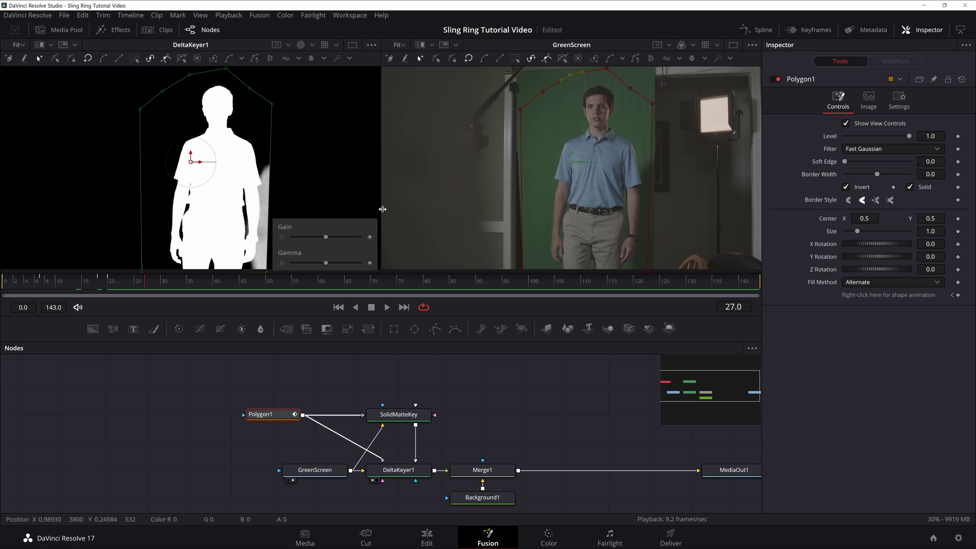
pyautogui.click(6, 284)
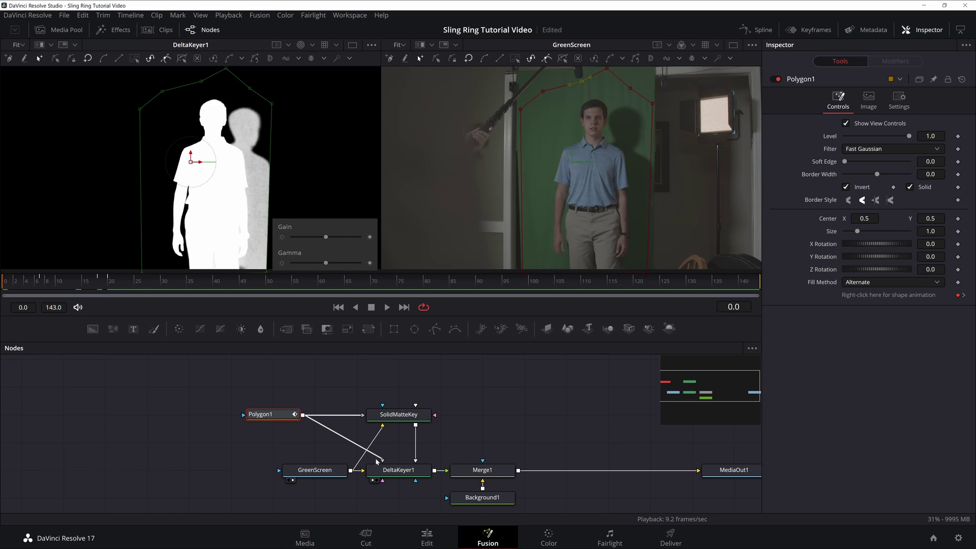
# Step: Add a separate Delta Keyer node in the empty space beside SolidMatteKey
pyautogui.click(477, 404)
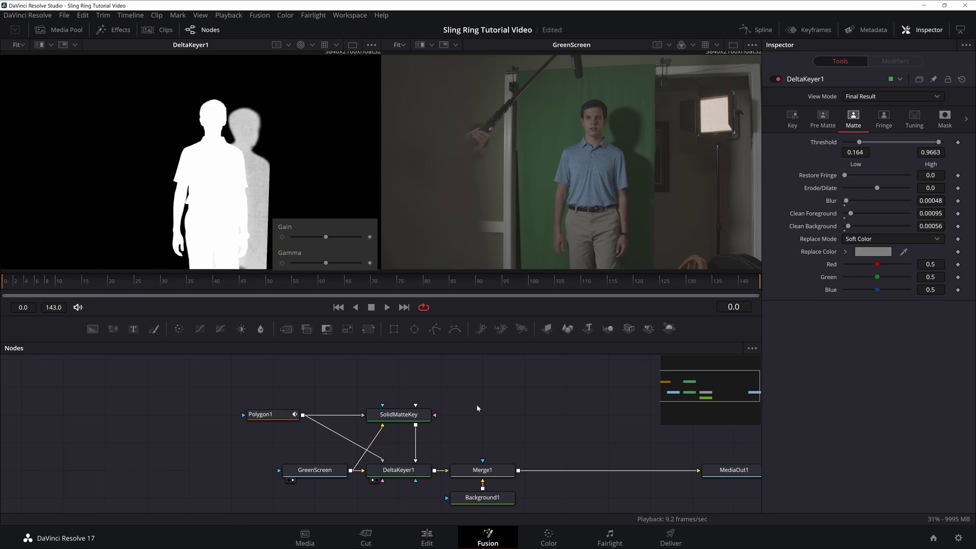
pyautogui.hotkey('shift', 'space')
pyautogui.write('dl')
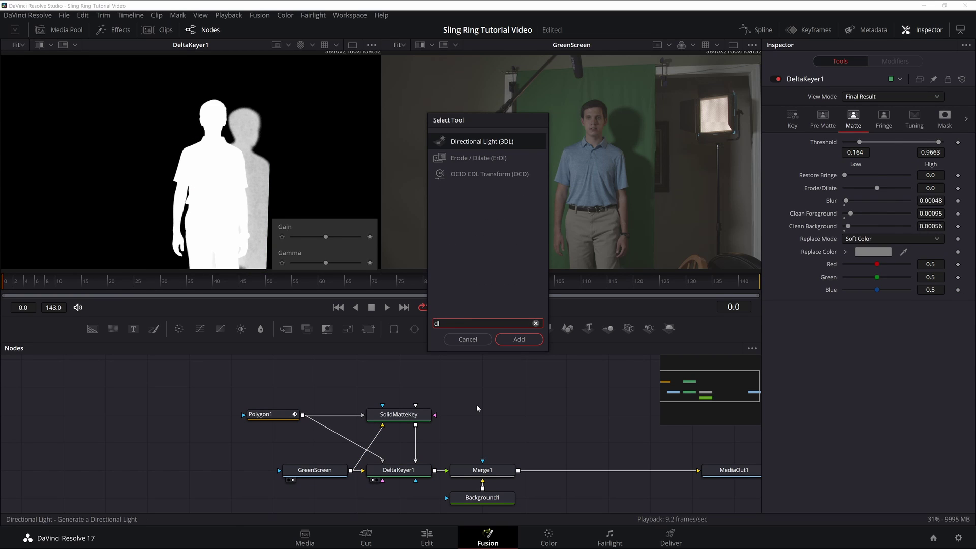
pyautogui.press('BackSpace')
pyautogui.write('k')
pyautogui.press('Return')
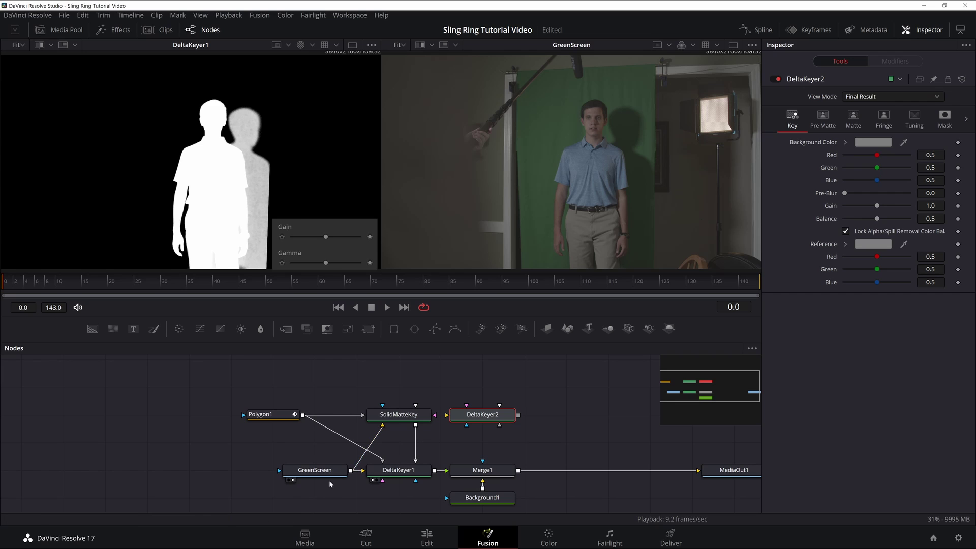
# Step: Connect the GreenScreen output to DeltaKeyer2's input and show DeltaKeyer2 in both viewers
pyautogui.moveTo(350, 471); pyautogui.dragTo(447, 414)
pyautogui.press('1')
pyautogui.press('2')
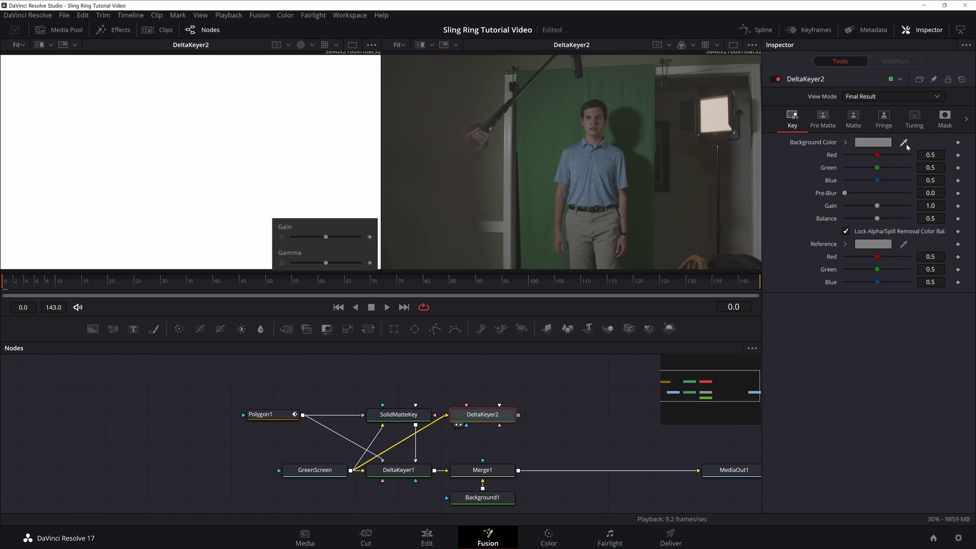
# Step: Sample the shadowed green as DeltaKeyer2's background color and set its Gain to 1.118, checking with raised viewer gamma
pyautogui.moveTo(904, 143); pyautogui.dragTo(641, 187)
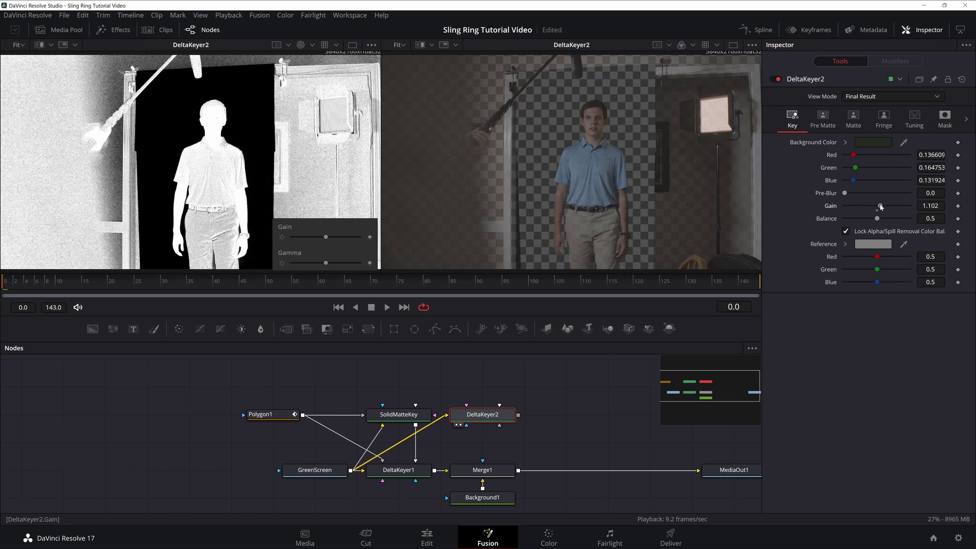
pyautogui.moveTo(325, 262); pyautogui.dragTo(338, 262)
pyautogui.moveTo(876, 206); pyautogui.dragTo(877, 218)
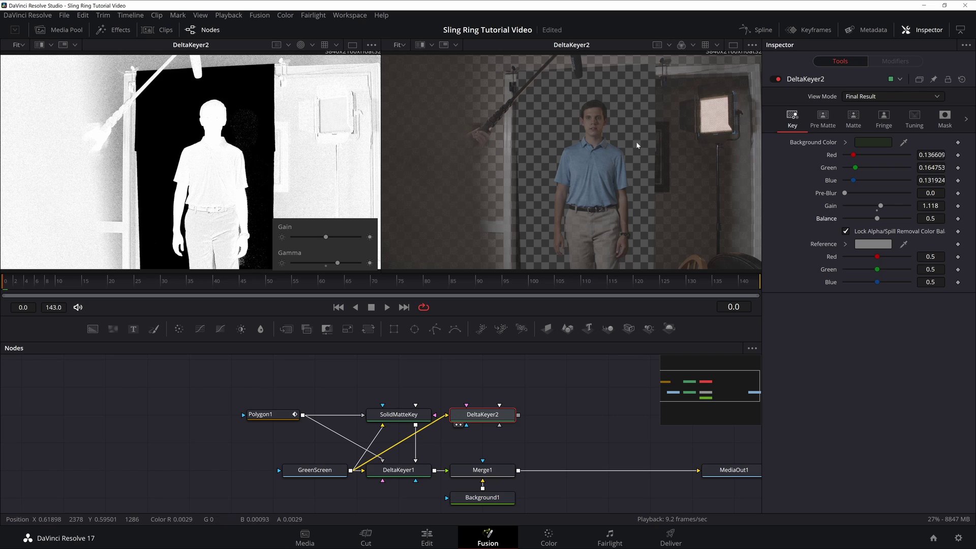
# Step: Set DeltaKeyer2's matte thresholds to 0.067 low and 0.9947 high, and its Clean Background to 0.00027
pyautogui.click(853, 119)
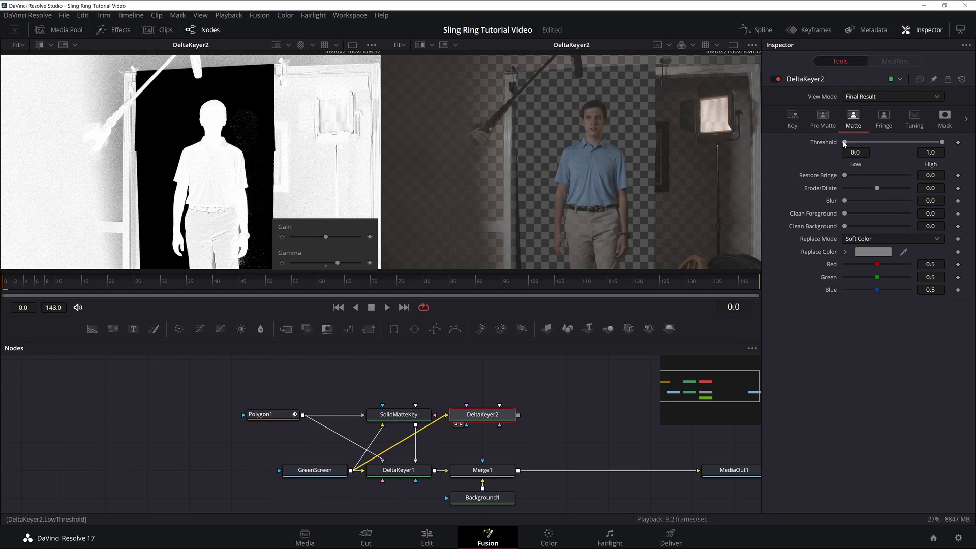
pyautogui.moveTo(843, 143); pyautogui.dragTo(849, 143)
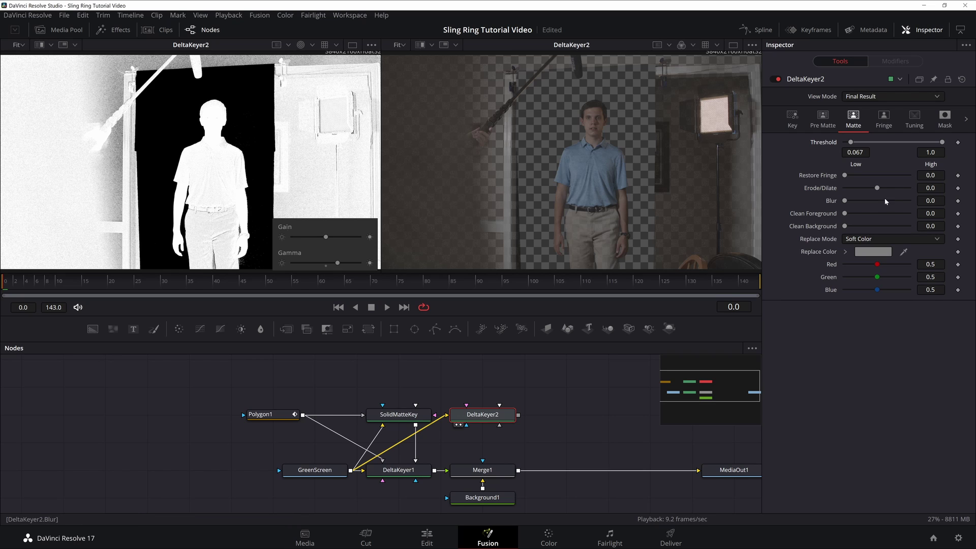
pyautogui.moveTo(941, 148); pyautogui.dragTo(933, 152)
pyautogui.scroll(5, 270, 154)
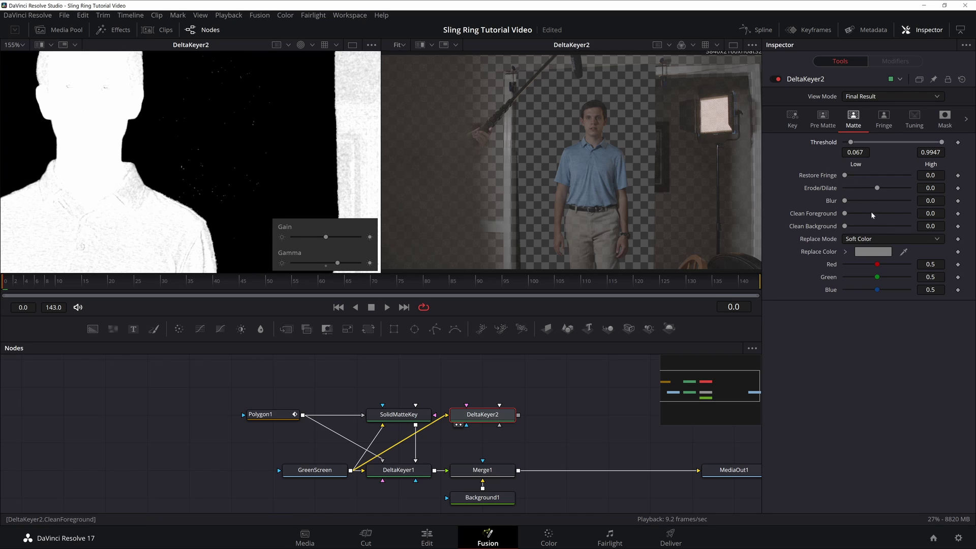
pyautogui.moveTo(930, 226); pyautogui.dragTo(932, 226)
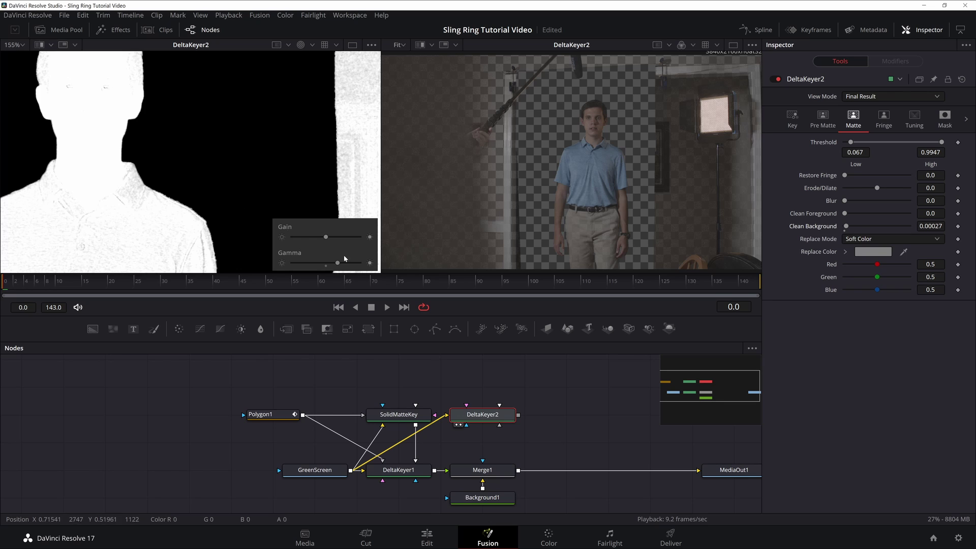
# Step: Raise the matte viewer's gamma further and examine the gaps between the arm and torso up close
pyautogui.moveTo(338, 263); pyautogui.dragTo(341, 263)
pyautogui.moveTo(232, 206); pyautogui.dragTo(160, 85)
pyautogui.moveTo(221, 147)
pyautogui.mouseDown()
pyautogui.moveTo(222, 74)
pyautogui.moveTo(212, 100)
pyautogui.moveTo(210, 51)
pyautogui.moveTo(204, 73)
pyautogui.moveTo(226, 50)
pyautogui.mouseUp()
pyautogui.scroll(1, 202, 152)
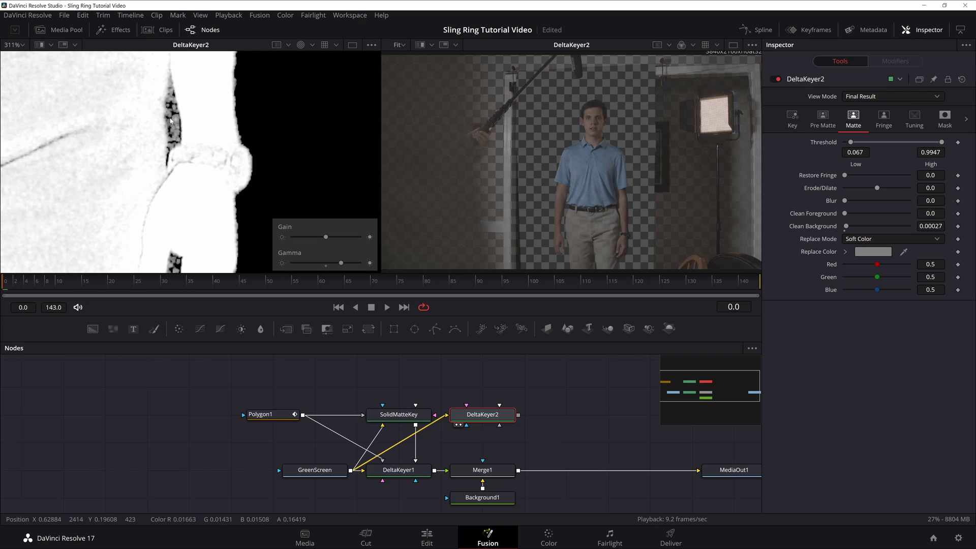
# Step: Set DeltaKeyer2's Clean Foreground to 0.00047 and Erode/Dilate to -0.0004, checking the edge around the arm and wrist up close
pyautogui.scroll(3, 620, 211)
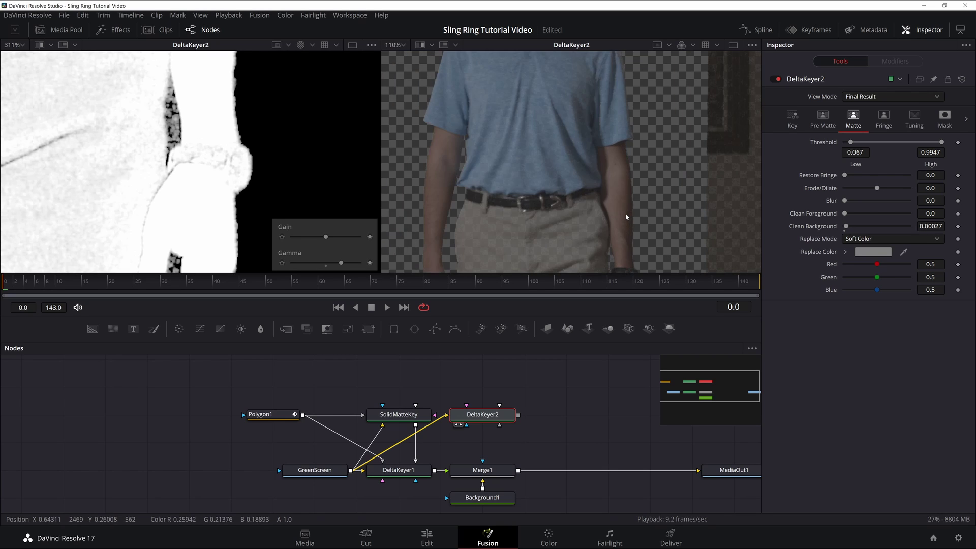
pyautogui.scroll(2, 626, 217)
pyautogui.scroll(1, 612, 213)
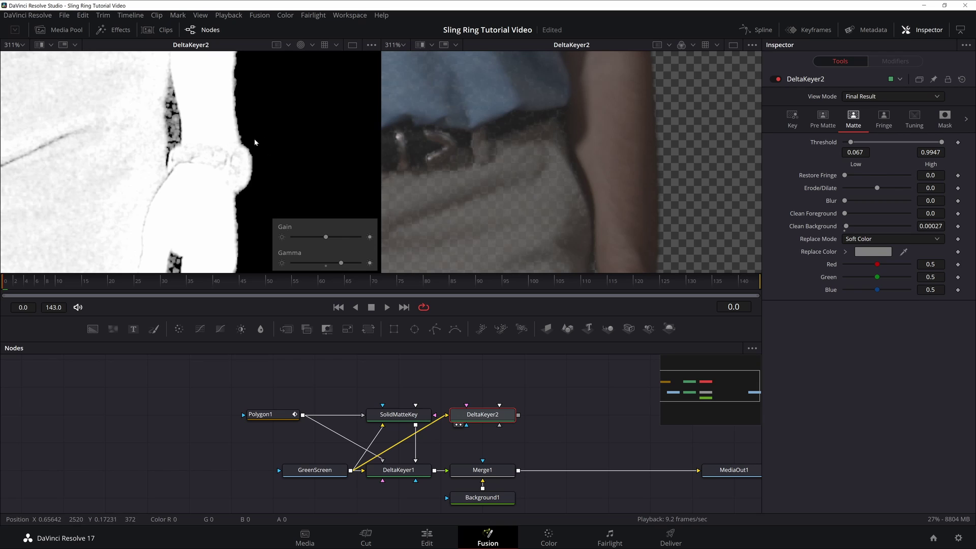
pyautogui.moveTo(618, 157); pyautogui.dragTo(579, 127)
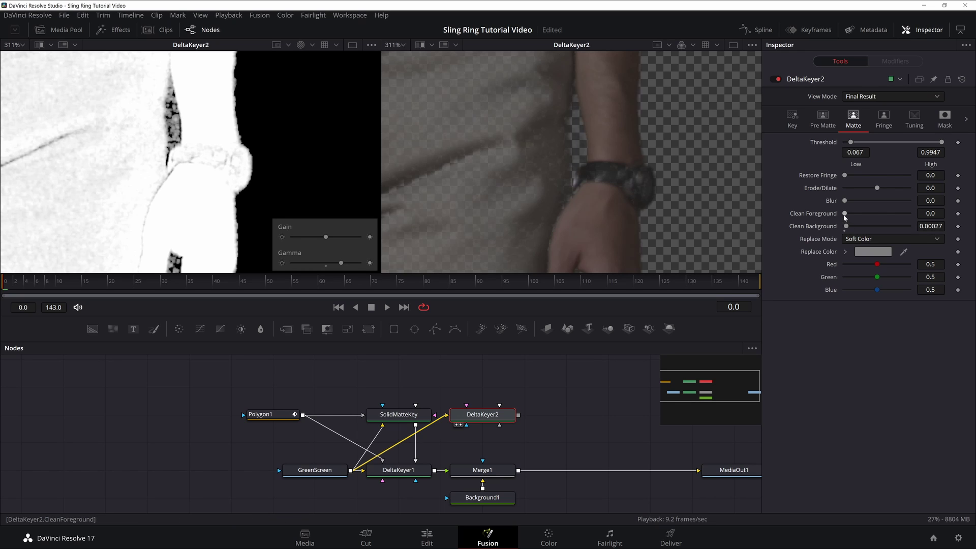
pyautogui.moveTo(844, 215); pyautogui.dragTo(847, 214)
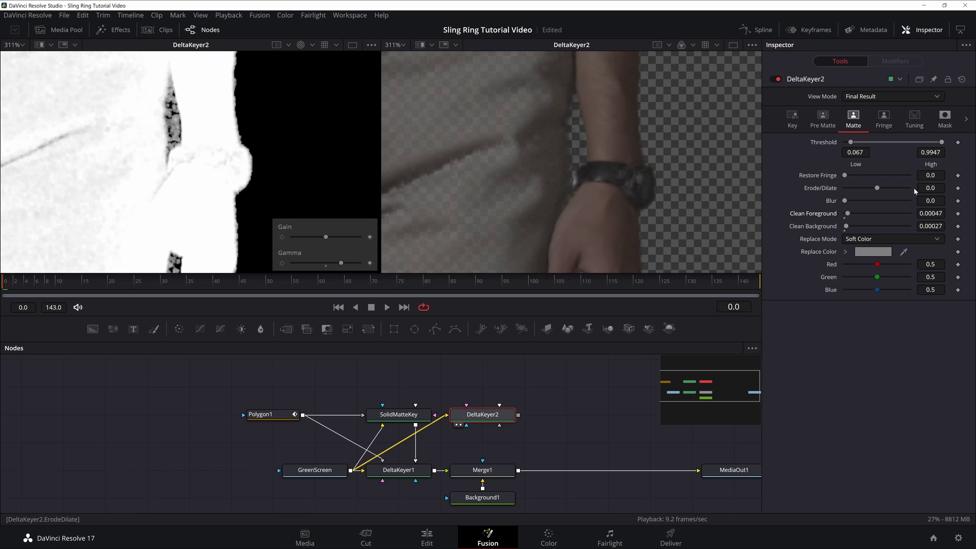
pyautogui.moveTo(877, 188); pyautogui.dragTo(876, 188)
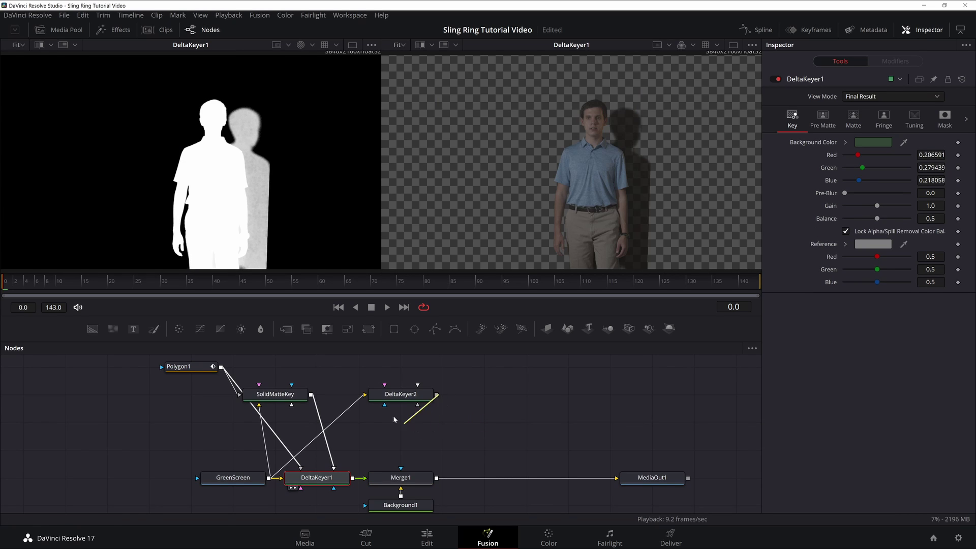
# Step: Connect DeltaKeyer2's output to DeltaKeyer1's garbage matte input and compare the mattes of Polygon1 and DeltaKeyer2 in the matte viewer
pyautogui.moveTo(437, 395); pyautogui.dragTo(301, 472)
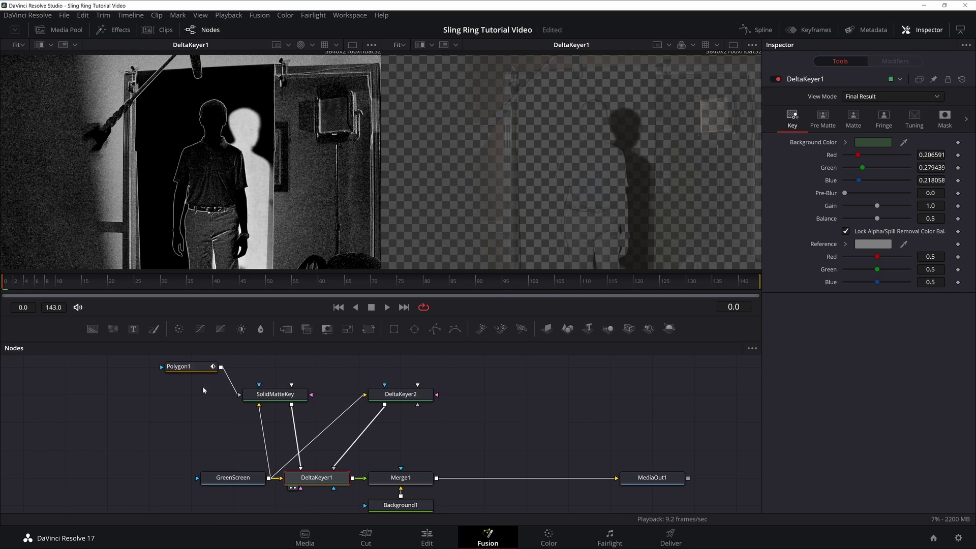
pyautogui.click(184, 367)
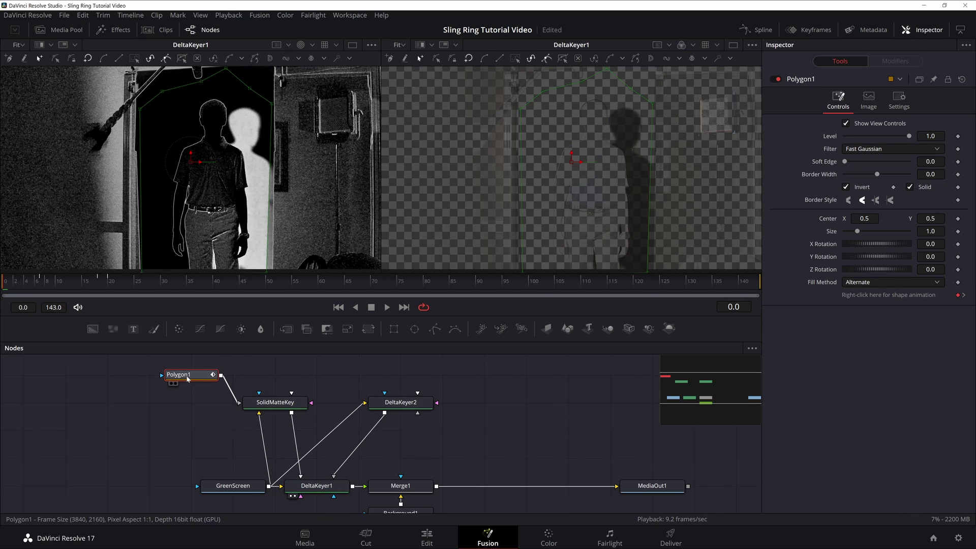
pyautogui.press('1')
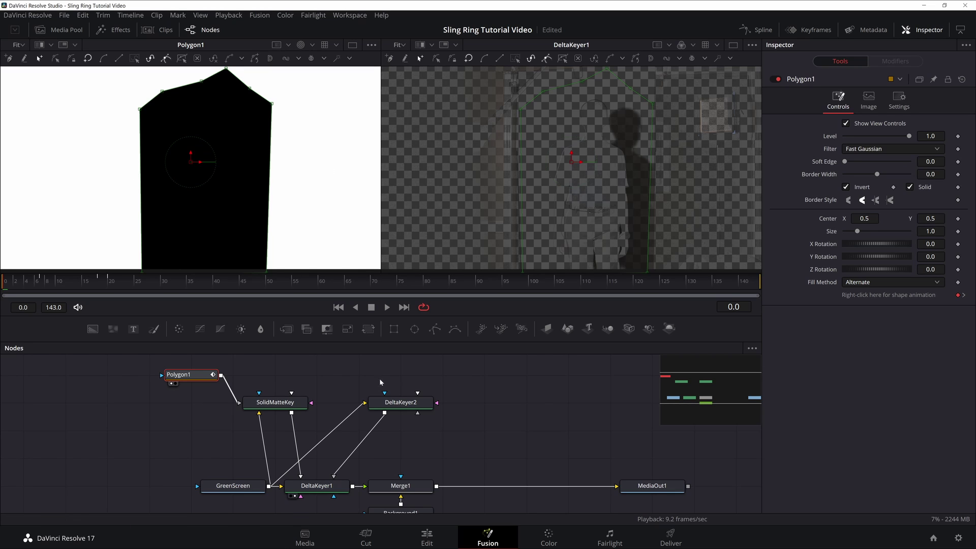
pyautogui.click(404, 408)
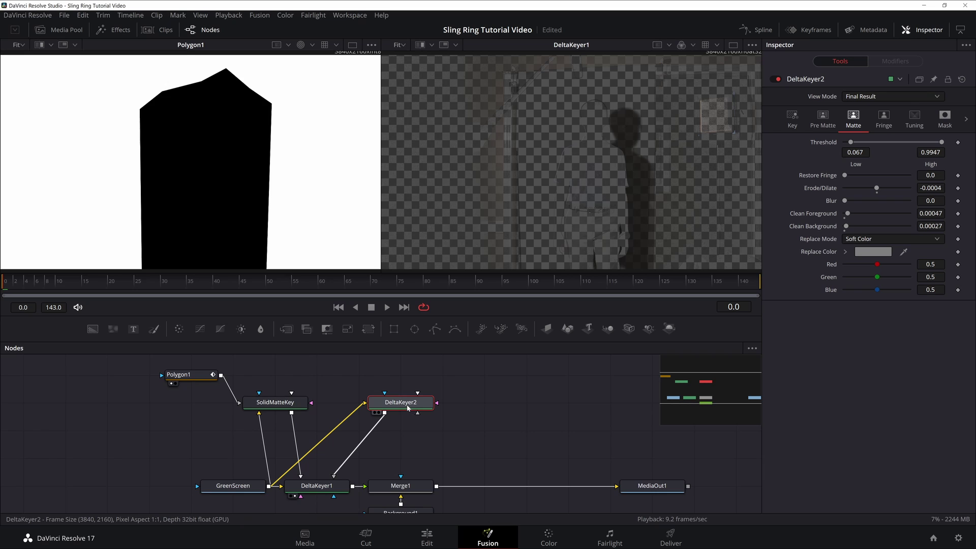
pyautogui.press('1')
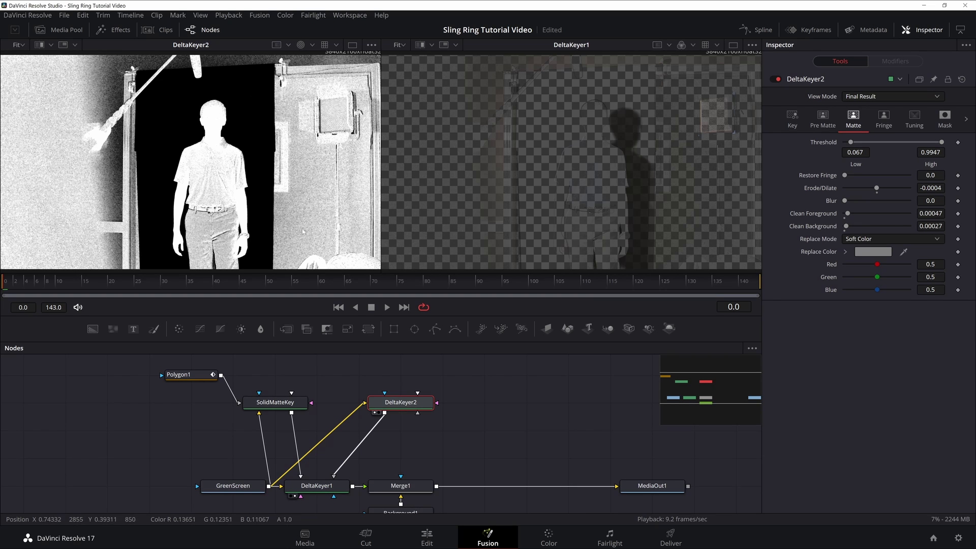
# Step: Invert the garbage mask in DeltaKeyer1's mask settings and compare the SolidMatteKey and DeltaKeyer1 mattes in the matte viewer
pyautogui.click(319, 490)
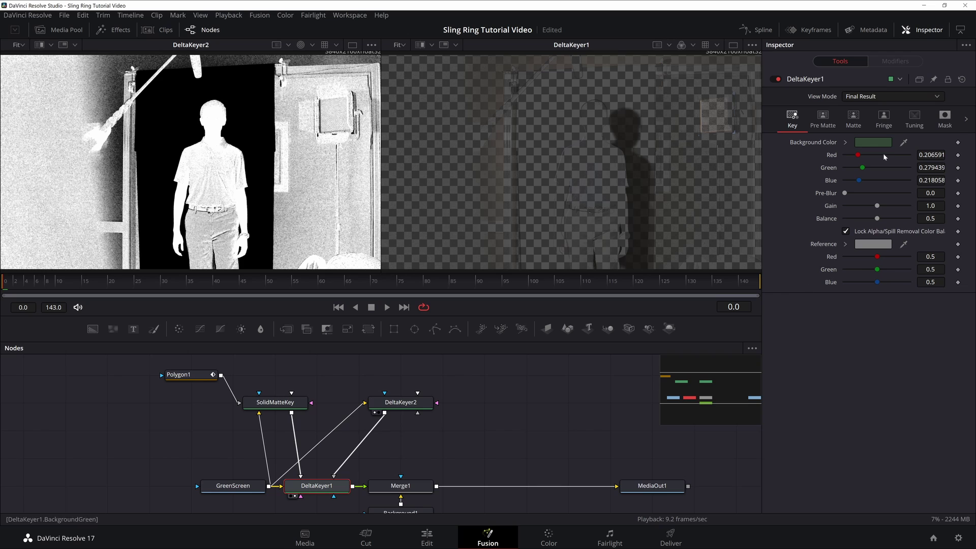
pyautogui.click(938, 120)
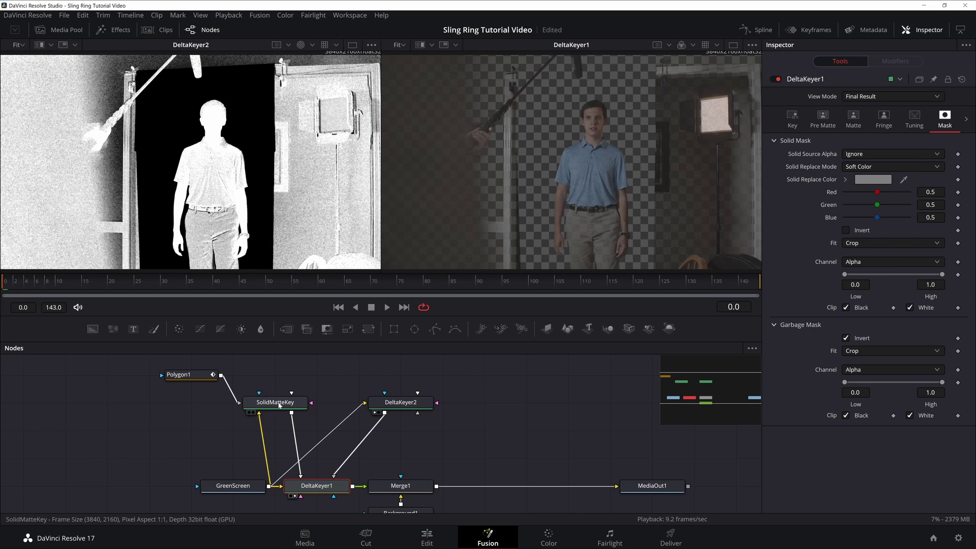
pyautogui.click(277, 404)
pyautogui.press('1')
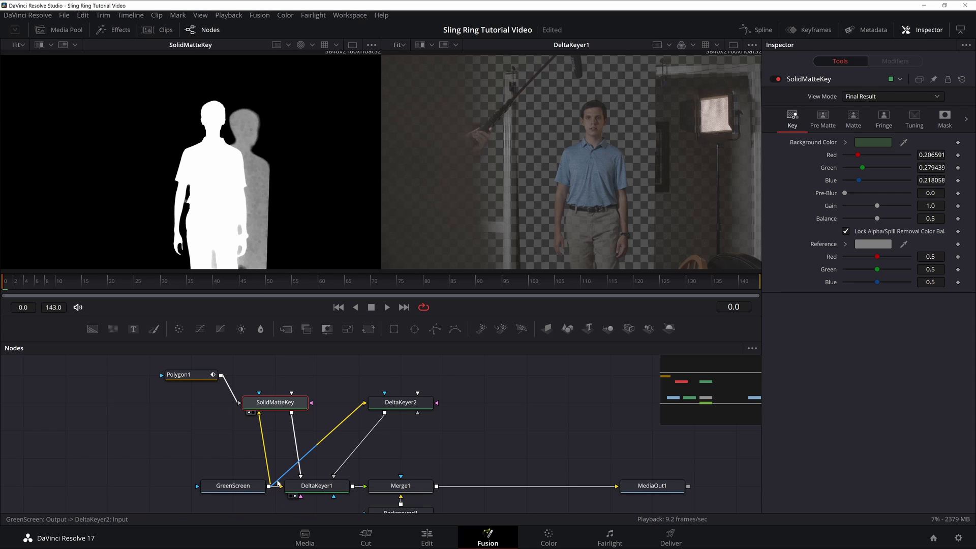
pyautogui.click(316, 487)
pyautogui.press('1')
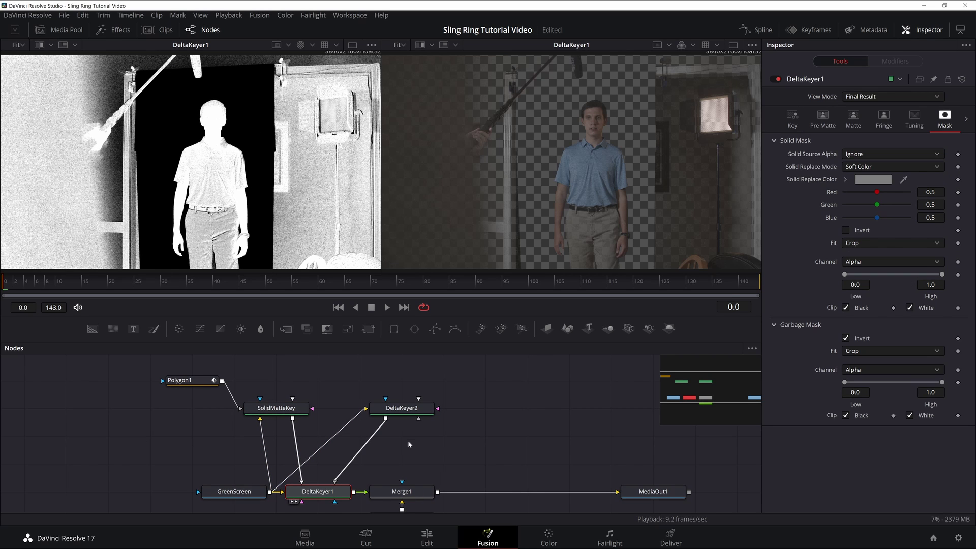
# Step: Rename DeltaKeyer2 to GarbageMatte and show it in both viewers
pyautogui.scroll(1, 405, 464)
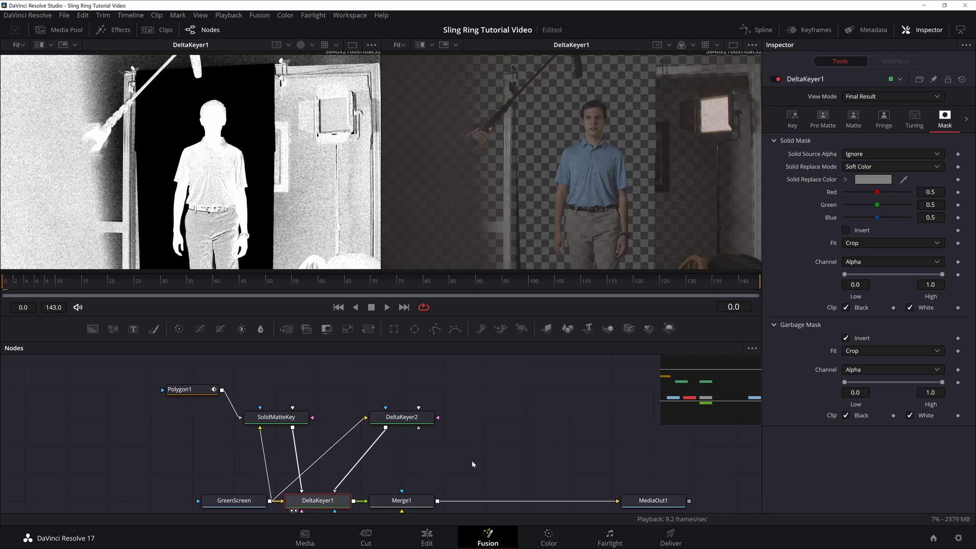
pyautogui.click(500, 436)
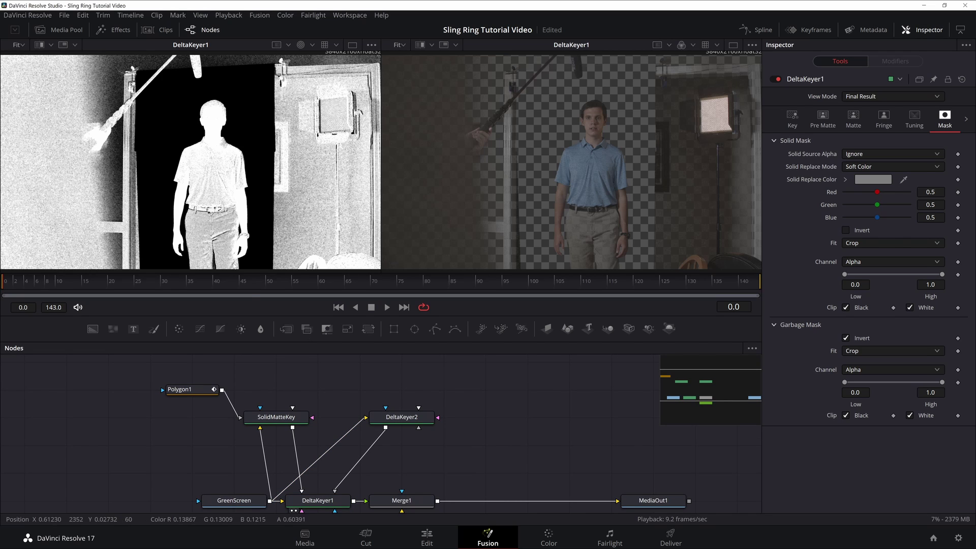
pyautogui.click(404, 415)
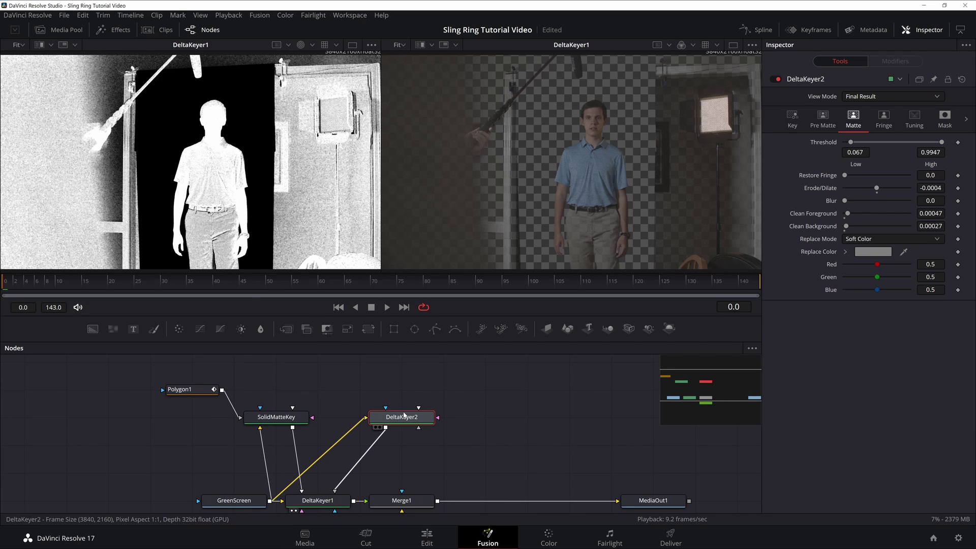
pyautogui.press('F2')
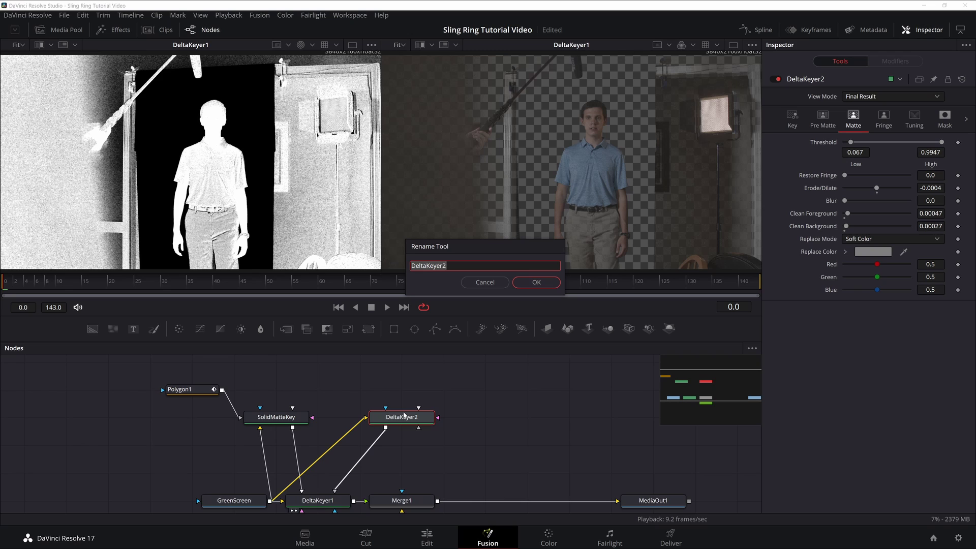
pyautogui.write('GarbageMatte')
pyautogui.press('Return')
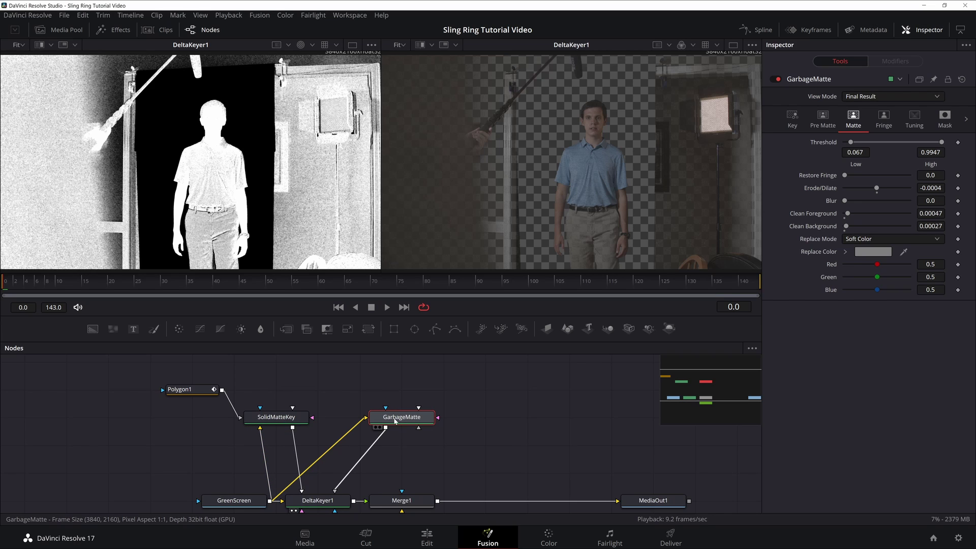
pyautogui.press('1')
pyautogui.press('2')
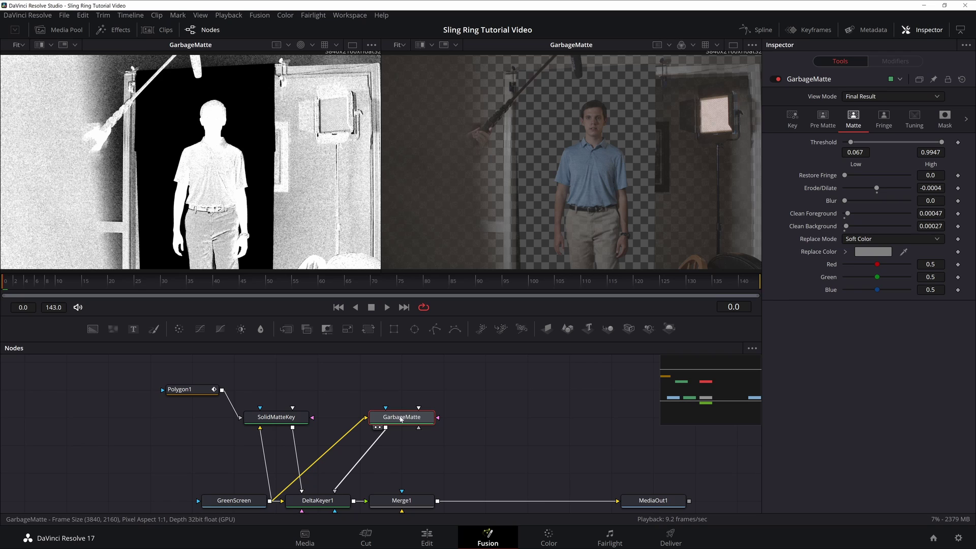
# Step: Connect Polygon1's output to the GarbageMatte node's garbage matte input
pyautogui.scroll(2, 264, 381)
pyautogui.scroll(-1, 267, 407)
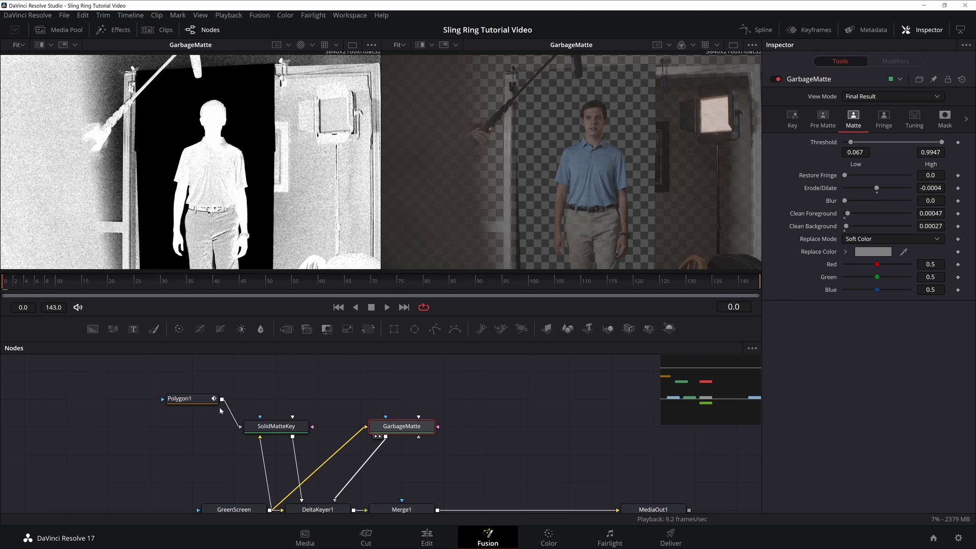
pyautogui.moveTo(222, 399); pyautogui.dragTo(413, 433)
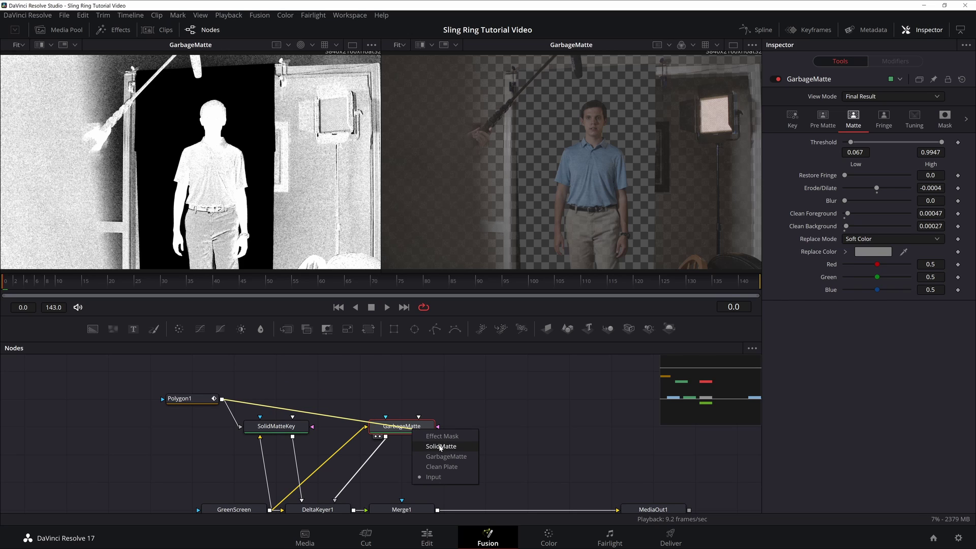
pyautogui.click(446, 457)
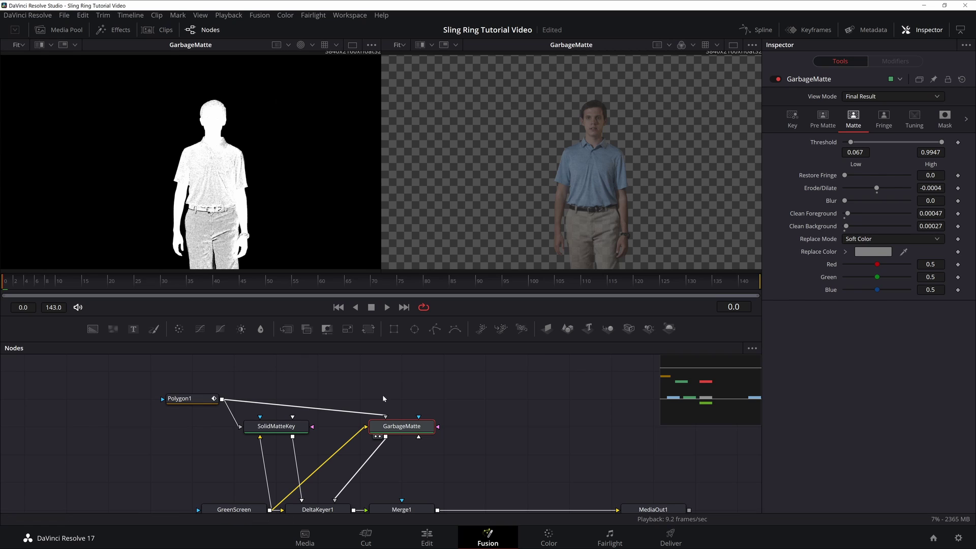
pyautogui.scroll(-2, 382, 394)
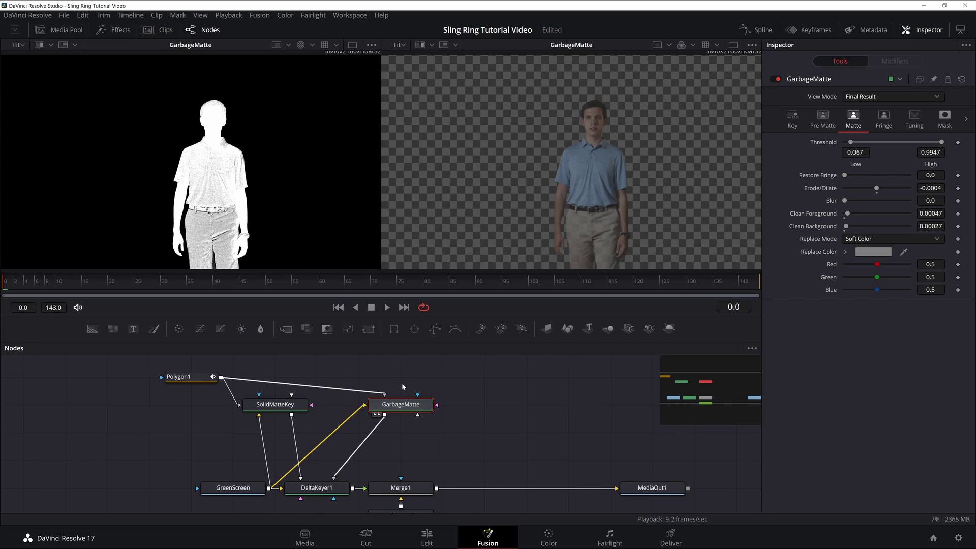
pyautogui.scroll(1, 356, 453)
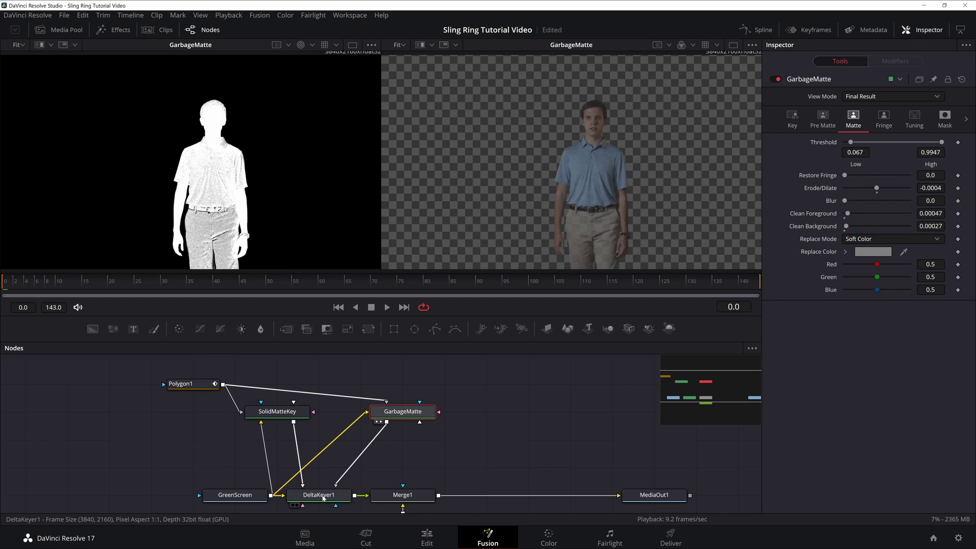
# Step: Add a new Delta Keyer above GarbageMatte, connect the GreenScreen output to its input, and show it in both viewers
pyautogui.scroll(5, 474, 415)
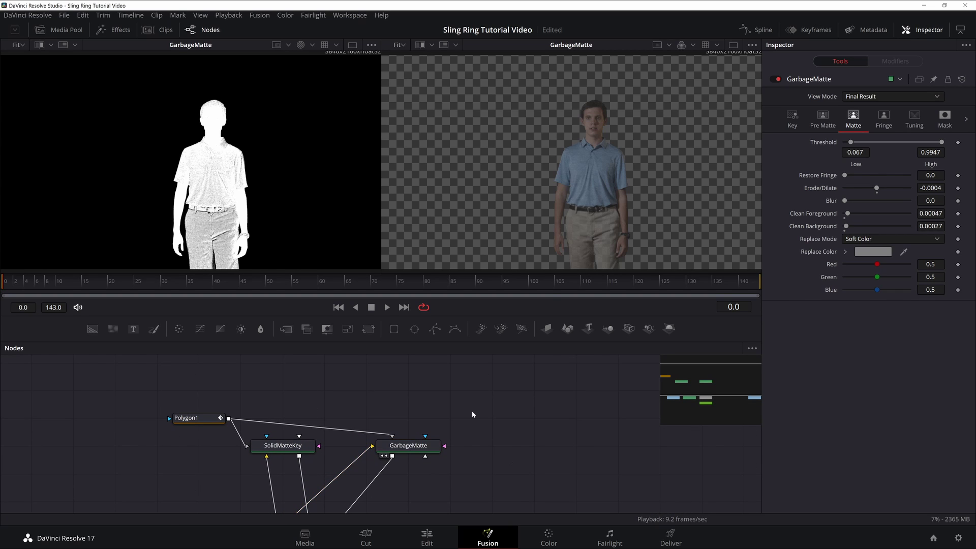
pyautogui.hotkey('shift', 'space')
pyautogui.write('delta')
pyautogui.press('Return')
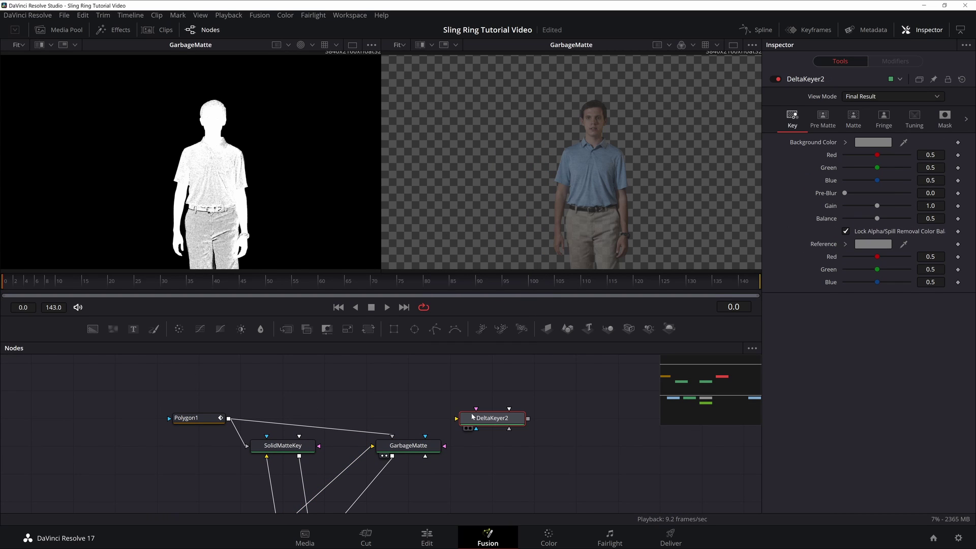
pyautogui.moveTo(474, 418); pyautogui.dragTo(429, 387)
pyautogui.scroll(-5, 429, 388)
pyautogui.moveTo(294, 498); pyautogui.dragTo(390, 390)
pyautogui.scroll(5, 444, 425)
pyautogui.press('1')
pyautogui.press('2')
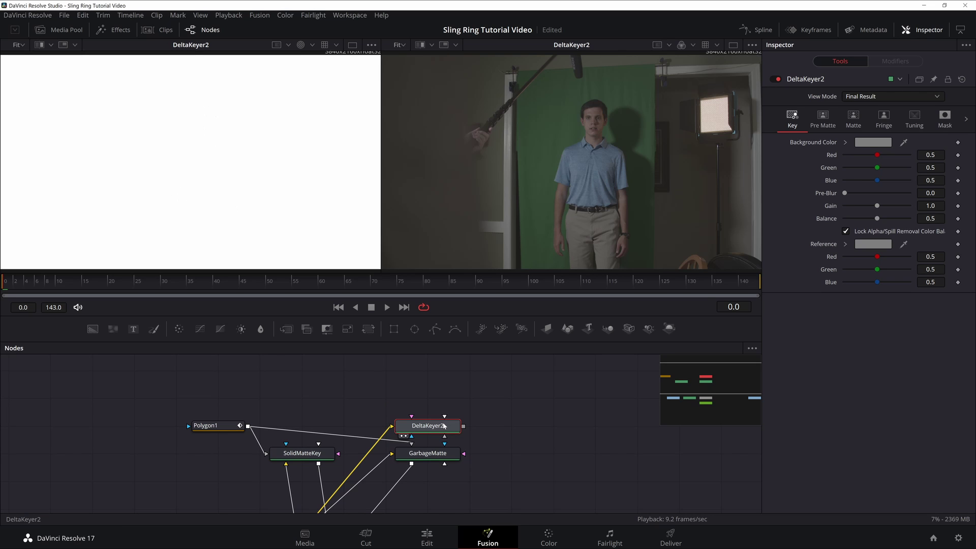
# Step: Sample the shadowed green beside the man as the new DeltaKeyer2's background color and move the node farther above GarbageMatte
pyautogui.moveTo(905, 146); pyautogui.dragTo(642, 185)
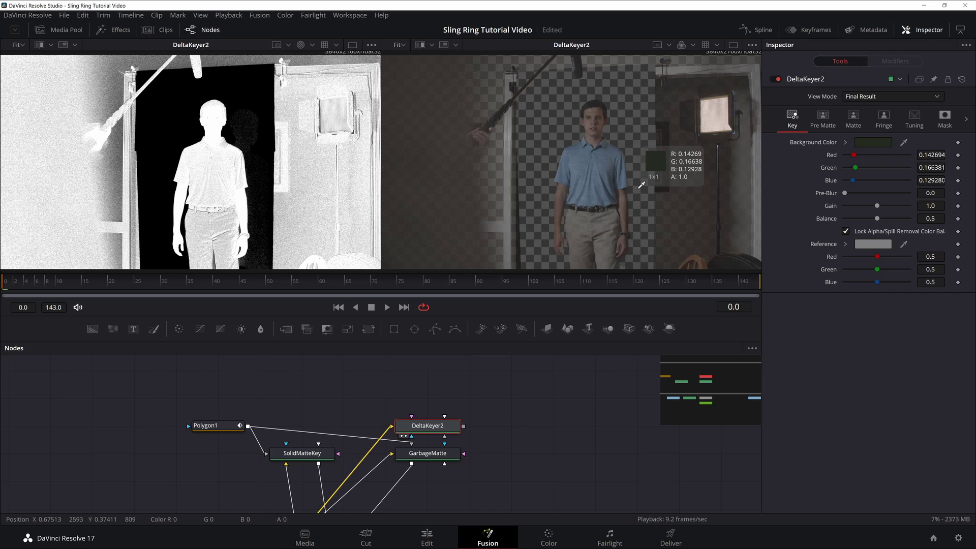
pyautogui.moveTo(642, 185); pyautogui.dragTo(640, 163)
pyautogui.moveTo(424, 425); pyautogui.dragTo(425, 397)
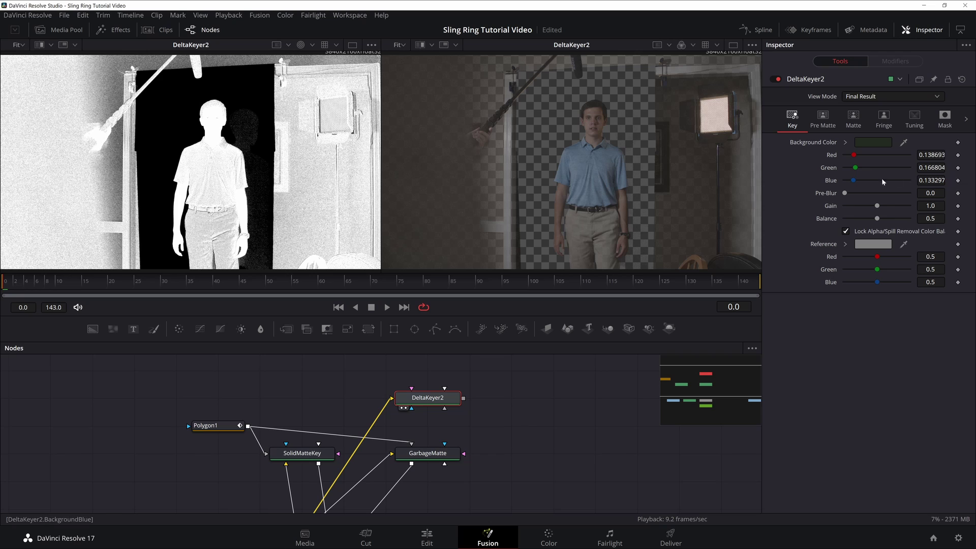
# Step: Set DeltaKeyer2's Gain to 1.165, checking with raised gamma in the matte viewer, and open its matte settings
pyautogui.moveTo(878, 205); pyautogui.dragTo(880, 205)
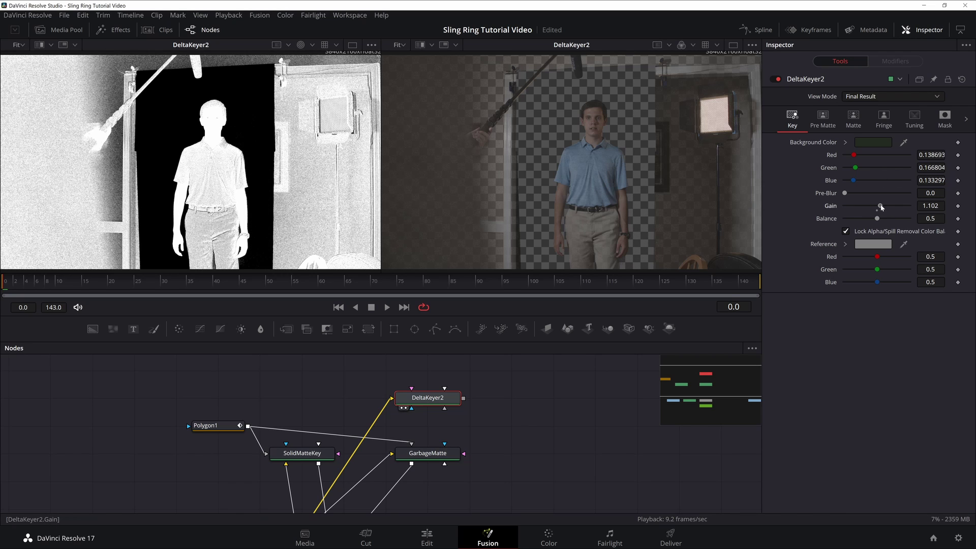
pyautogui.moveTo(880, 205); pyautogui.dragTo(880, 205)
pyautogui.click(371, 45)
pyautogui.click(315, 133)
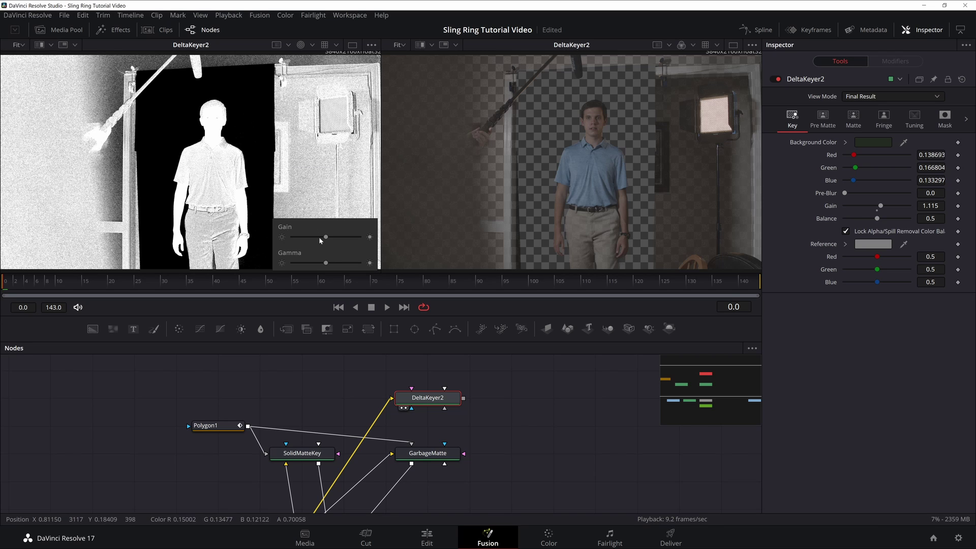
pyautogui.moveTo(325, 263); pyautogui.dragTo(337, 265)
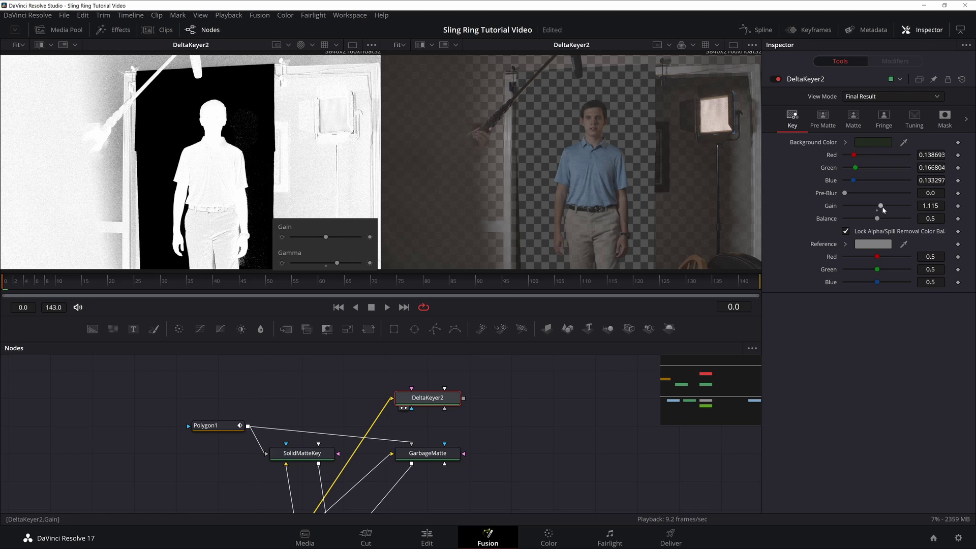
pyautogui.moveTo(881, 208); pyautogui.dragTo(882, 208)
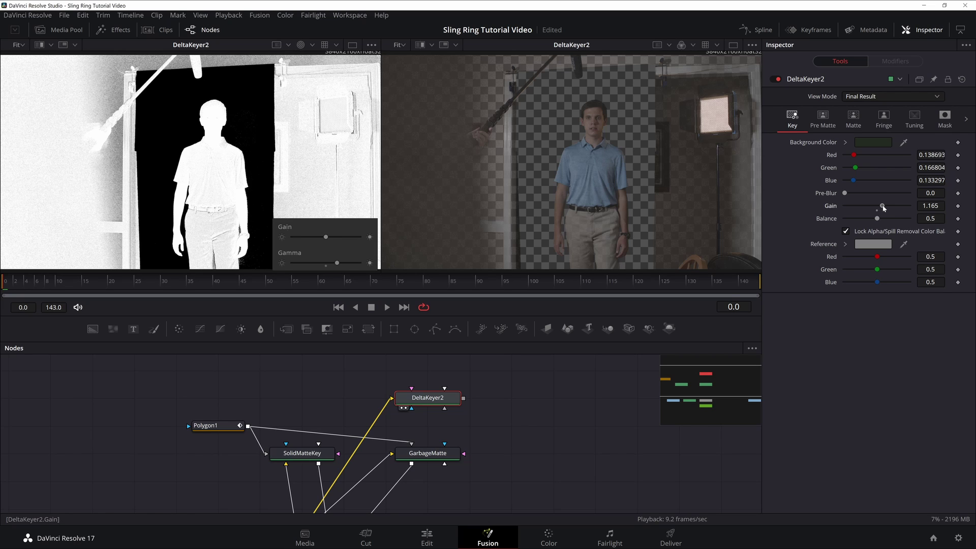
pyautogui.click(857, 122)
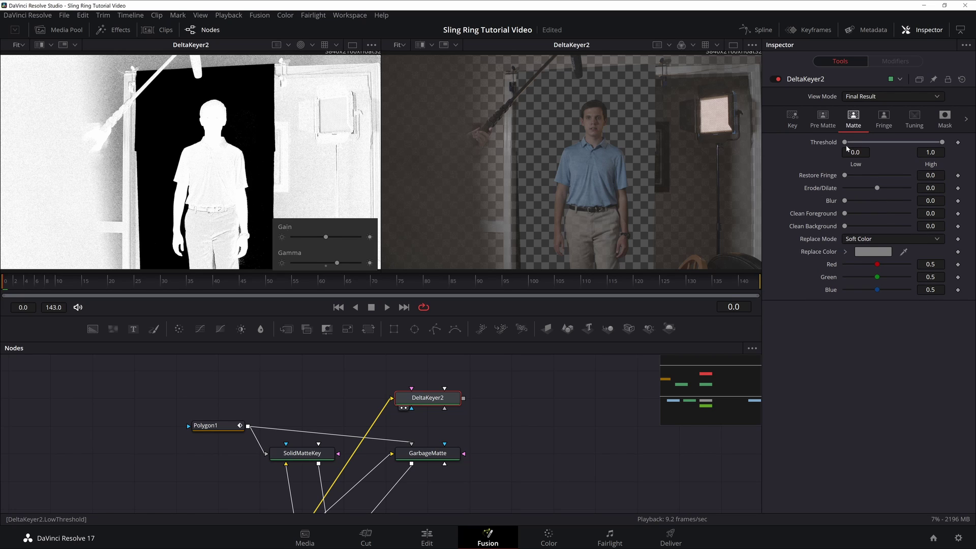
# Step: Raise DeltaKeyer2's low matte threshold to 0.1333, checking the man's silhouette with increased gamma in the matte viewer
pyautogui.moveTo(845, 144); pyautogui.dragTo(856, 144)
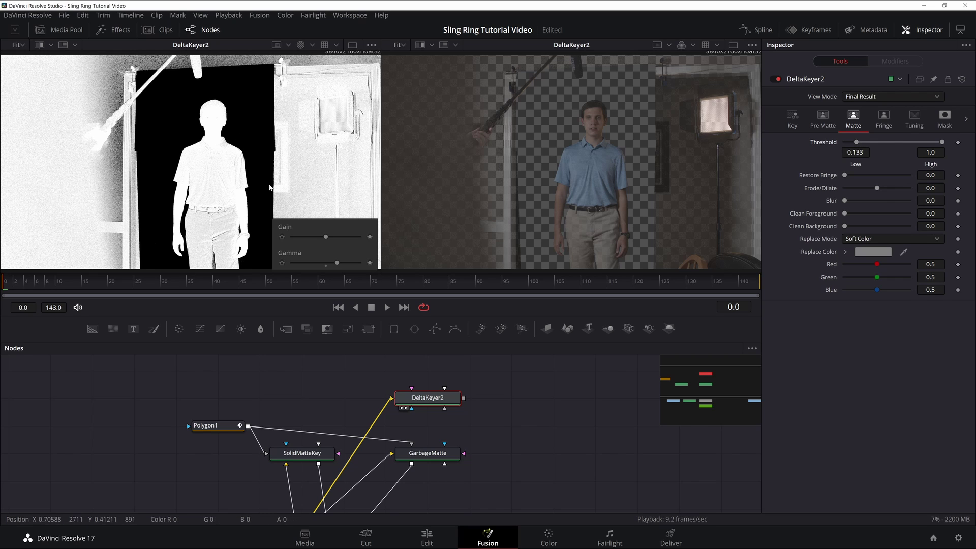
pyautogui.moveTo(337, 263); pyautogui.dragTo(350, 262)
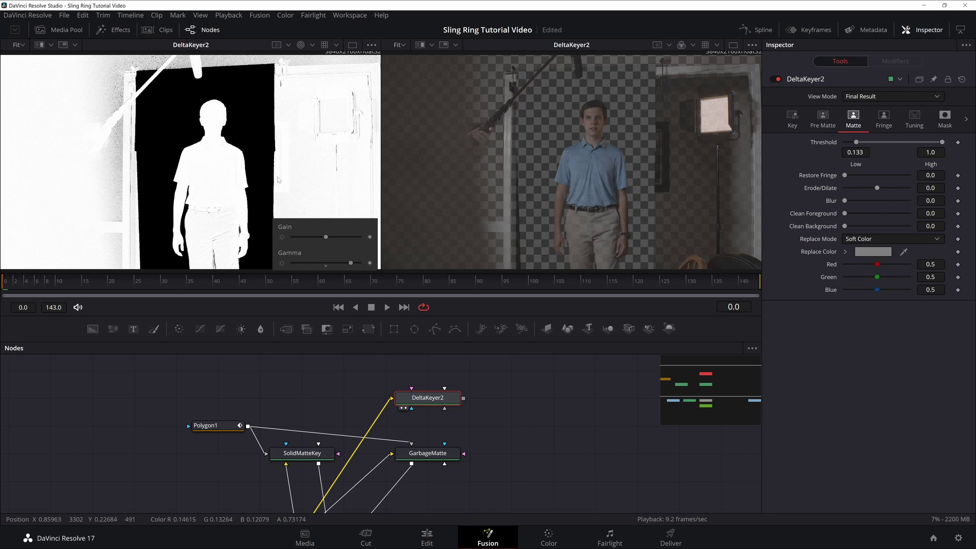
pyautogui.scroll(5, 278, 180)
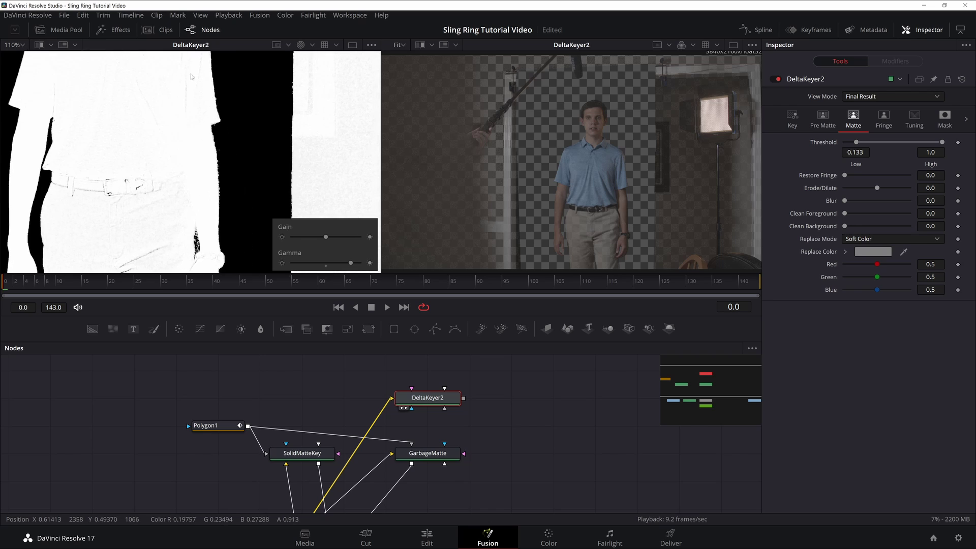
pyautogui.scroll(-5, 191, 76)
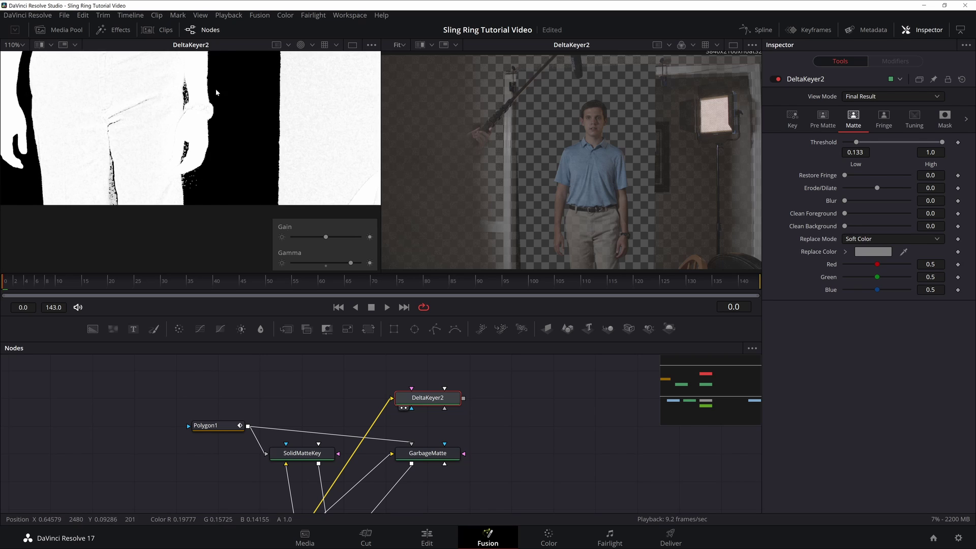
pyautogui.scroll(5, 216, 92)
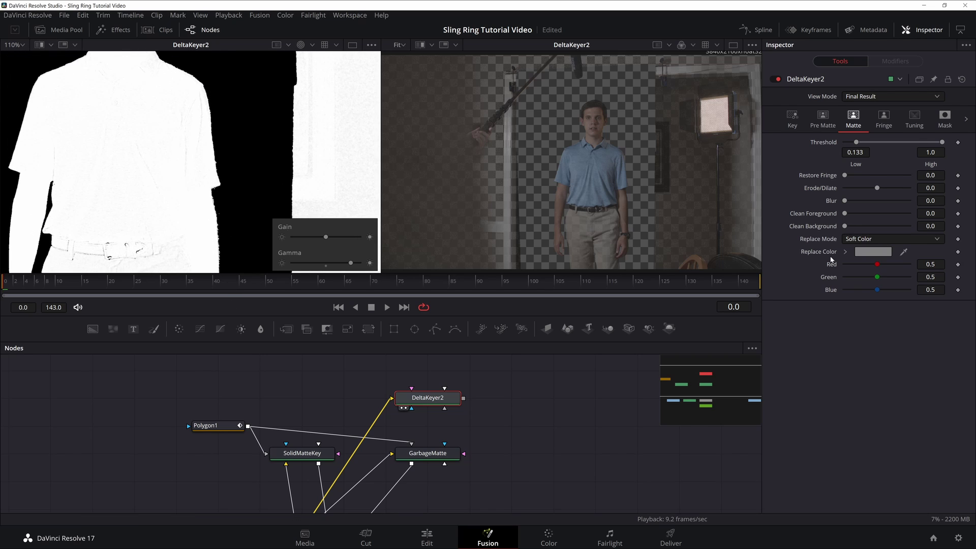
pyautogui.click(855, 153)
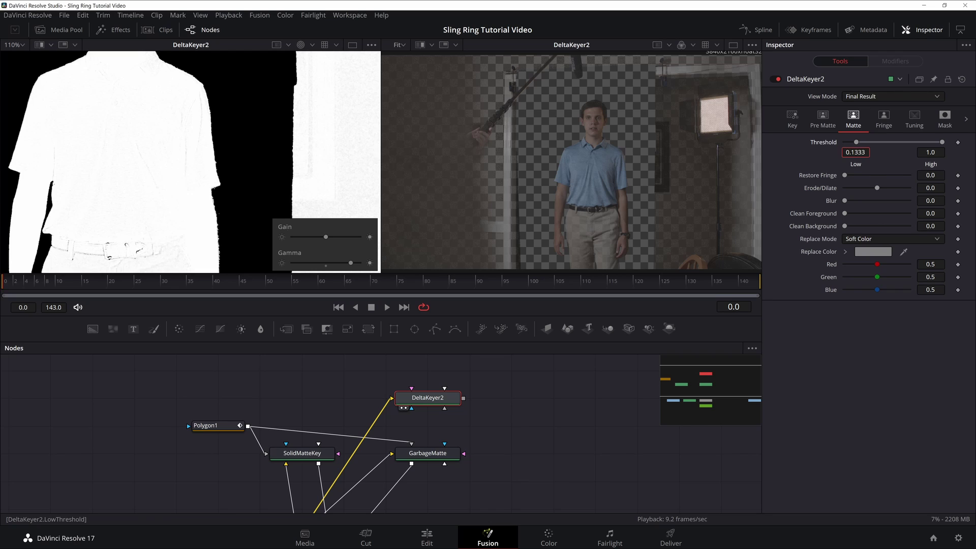
# Step: Set DeltaKeyer2's Clean Background to 0.0011 and its high matte threshold to 0.172, checking the matte around the belt and trousers
pyautogui.scroll(-3, 218, 132)
pyautogui.moveTo(846, 228); pyautogui.dragTo(853, 229)
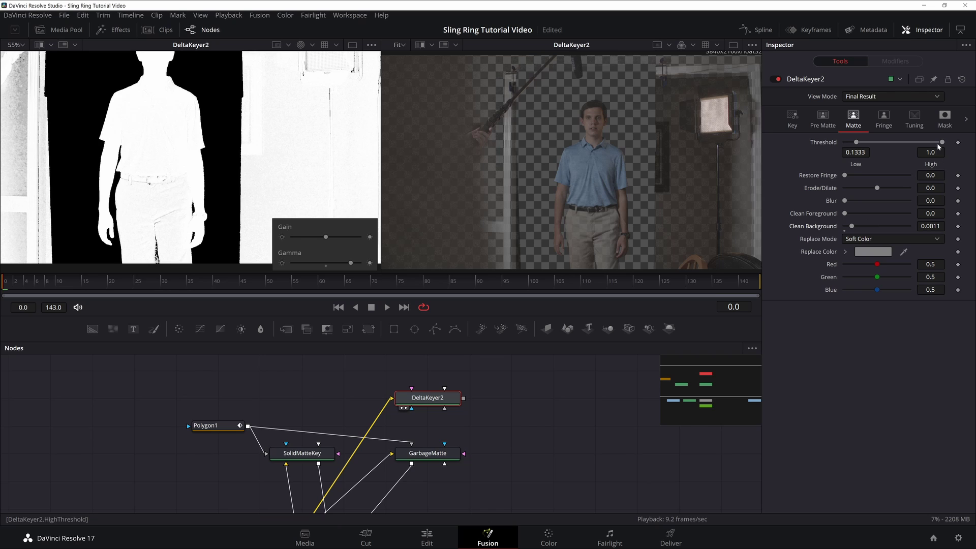
pyautogui.moveTo(941, 143); pyautogui.dragTo(865, 144)
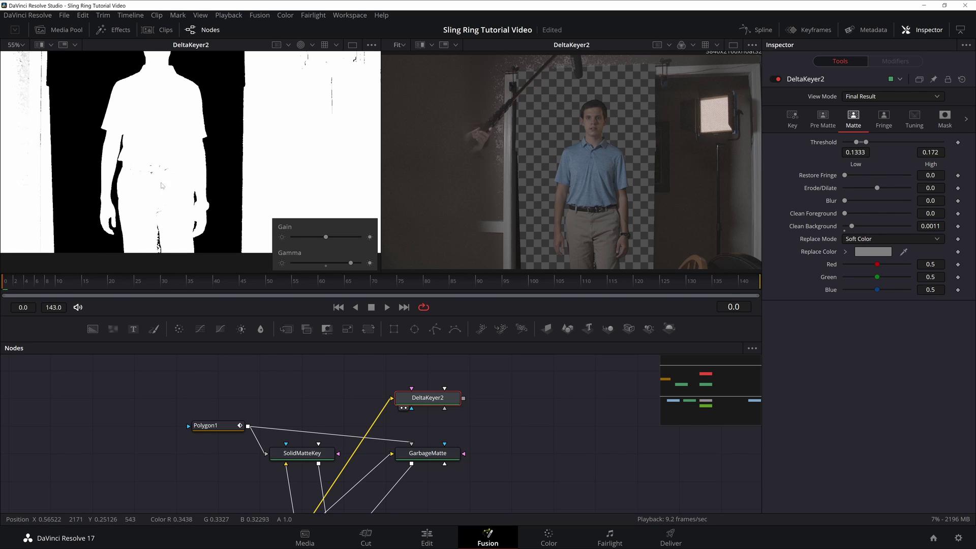
pyautogui.scroll(5, 156, 175)
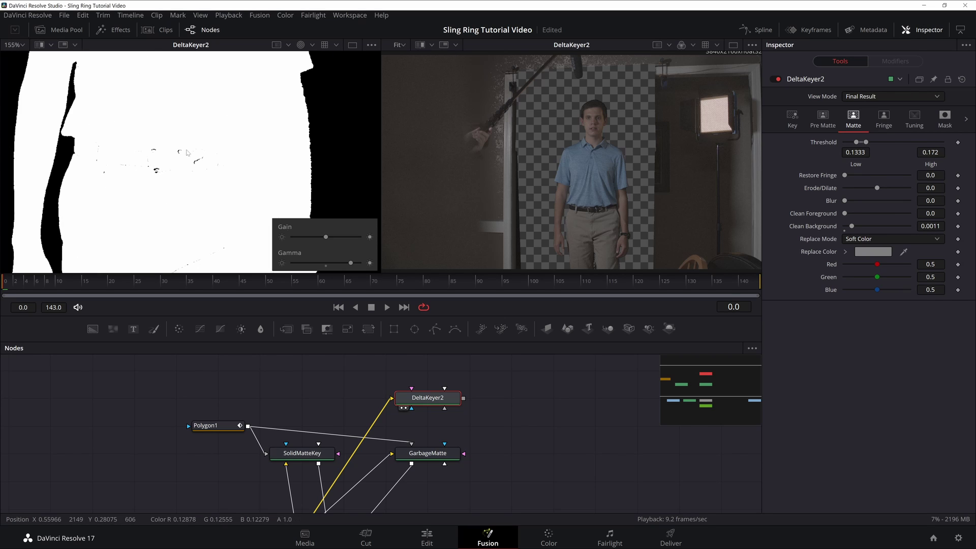
pyautogui.moveTo(197, 185); pyautogui.dragTo(167, 117)
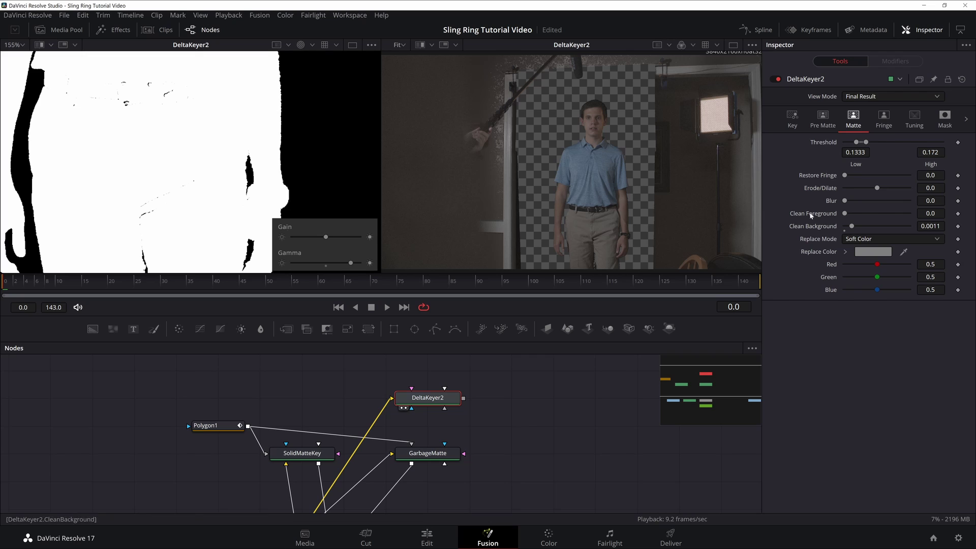
# Step: Set DeltaKeyer2's Clean Foreground to 0.00079 and shift its matte threshold range to 0.1542 low and 0.1942 high
pyautogui.moveTo(845, 217); pyautogui.dragTo(846, 217)
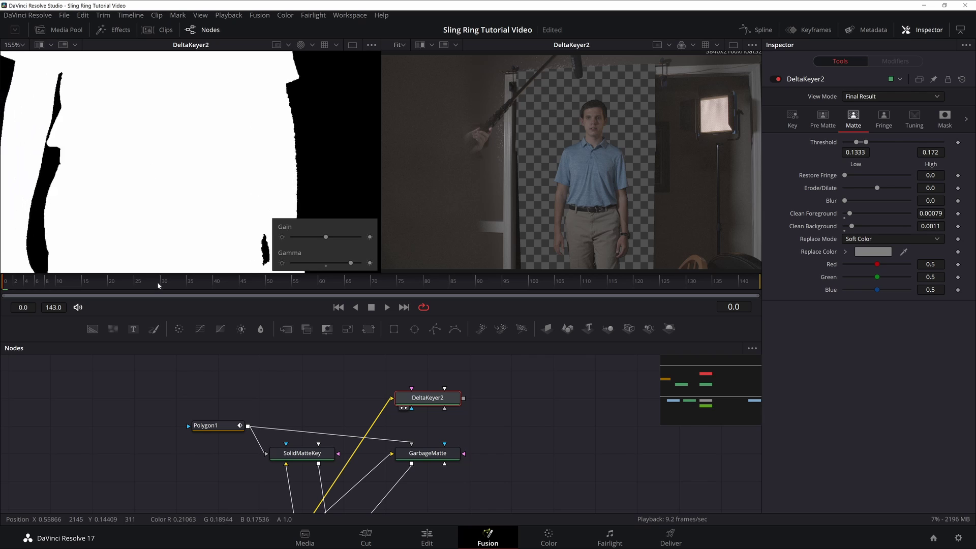
pyautogui.scroll(-2, 187, 116)
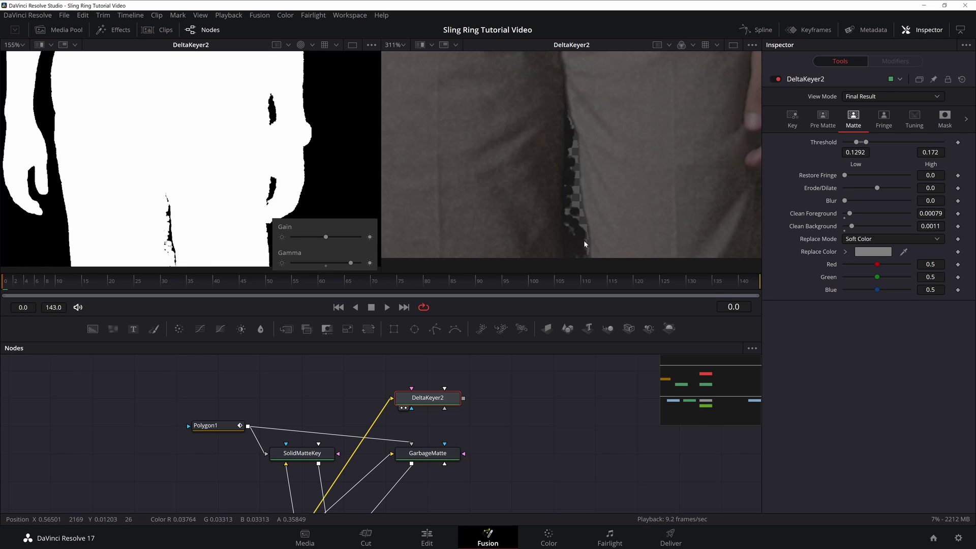
pyautogui.moveTo(856, 142); pyautogui.dragTo(860, 143)
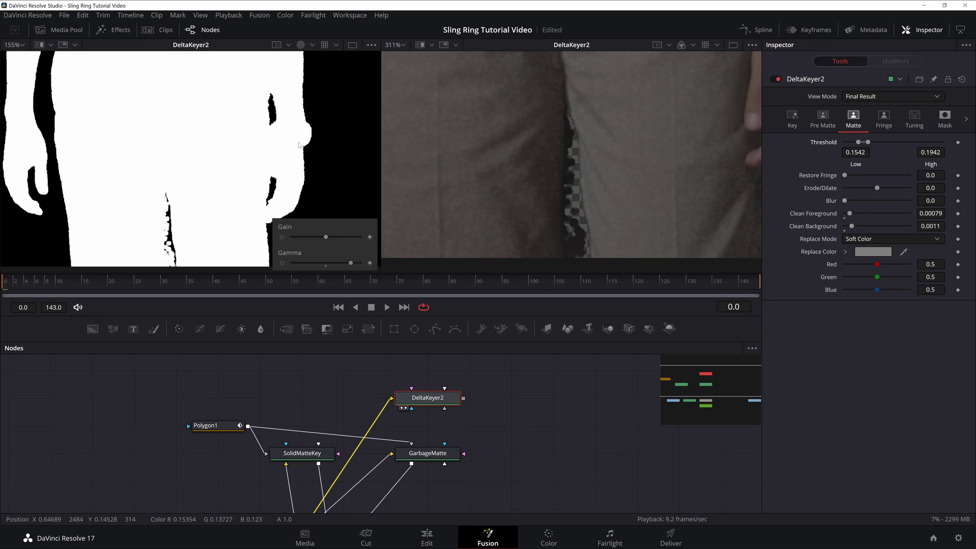
pyautogui.scroll(-5, 299, 145)
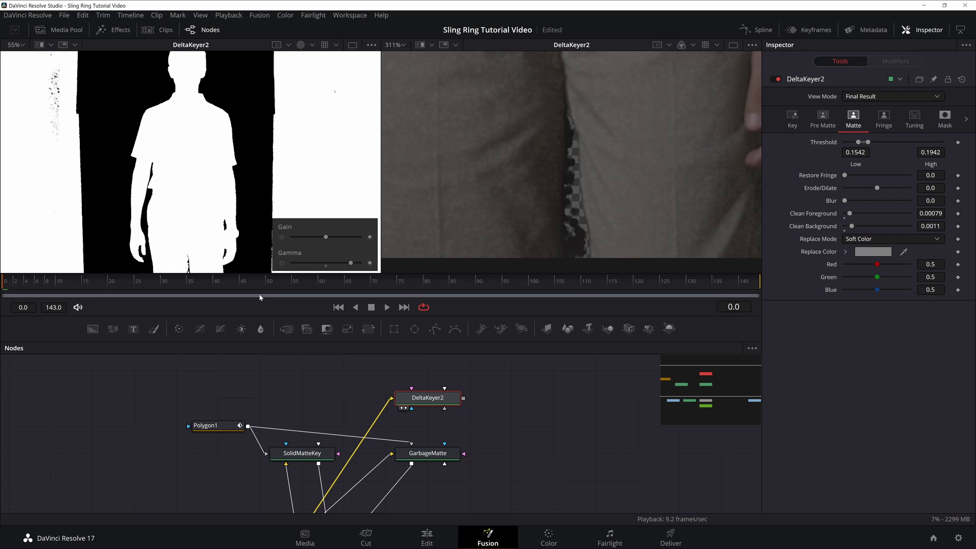
# Step: Connect Polygon1's output to DeltaKeyer2's garbage matte input and set DeltaKeyer2's Erode/Dilate to -0.00165
pyautogui.moveTo(248, 426); pyautogui.dragTo(424, 401)
pyautogui.click(452, 429)
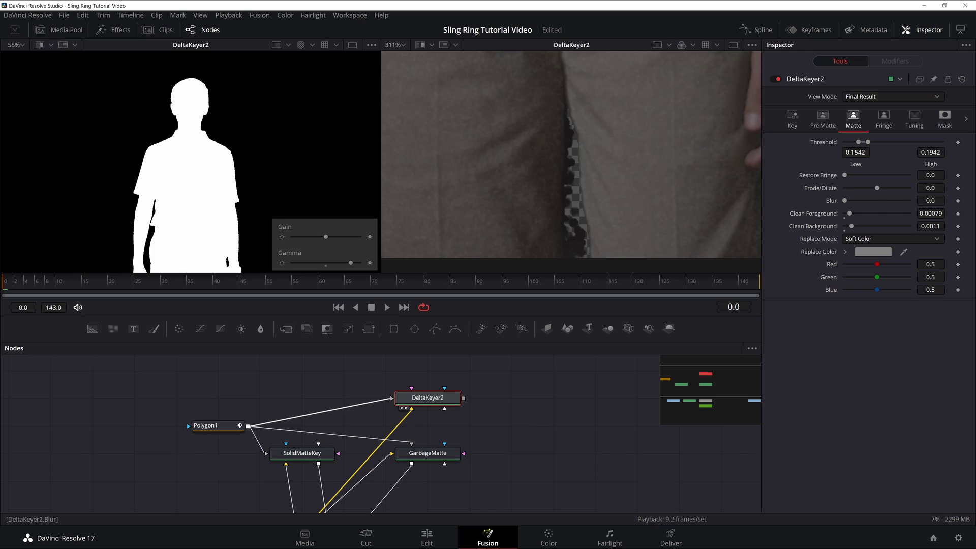
pyautogui.moveTo(930, 188); pyautogui.dragTo(914, 188)
pyautogui.moveTo(573, 214); pyautogui.dragTo(596, 164)
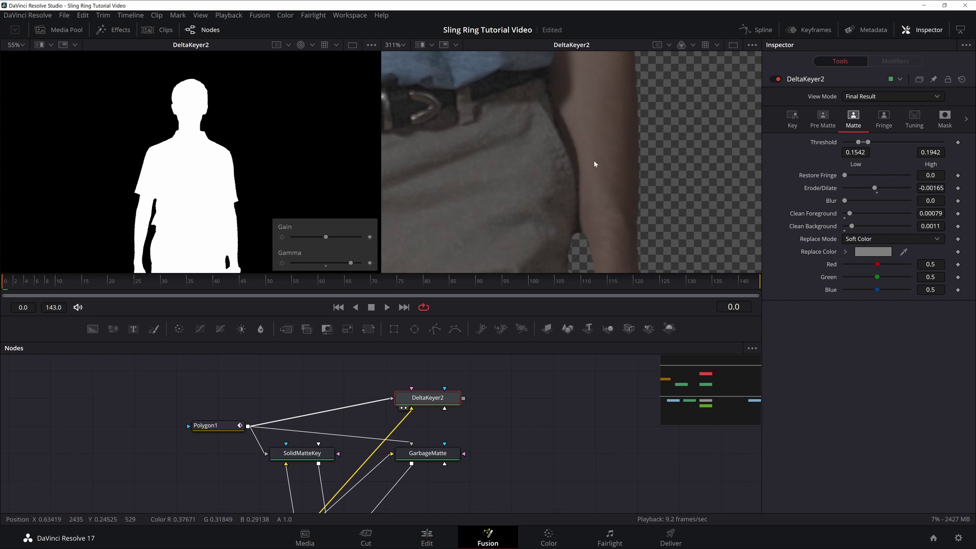
pyautogui.click(15, 45)
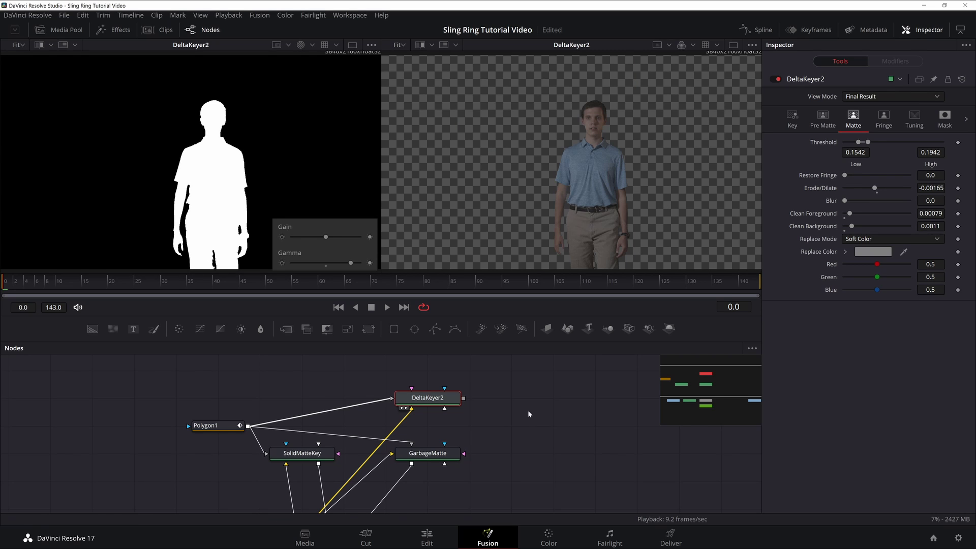
# Step: Show GarbageMatte in both viewers and connect DeltaKeyer2's output to its solid matte input
pyautogui.click(431, 438)
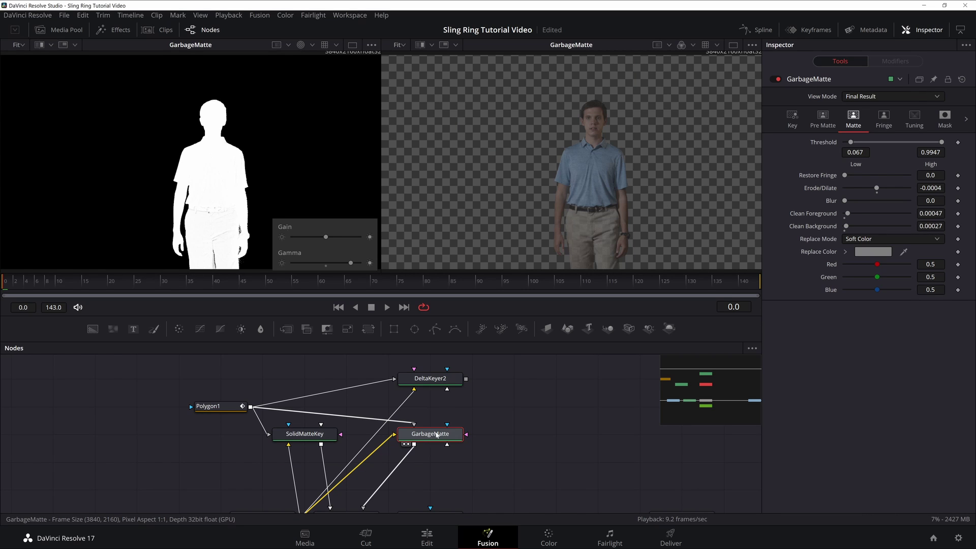
pyautogui.moveTo(466, 379); pyautogui.dragTo(449, 440)
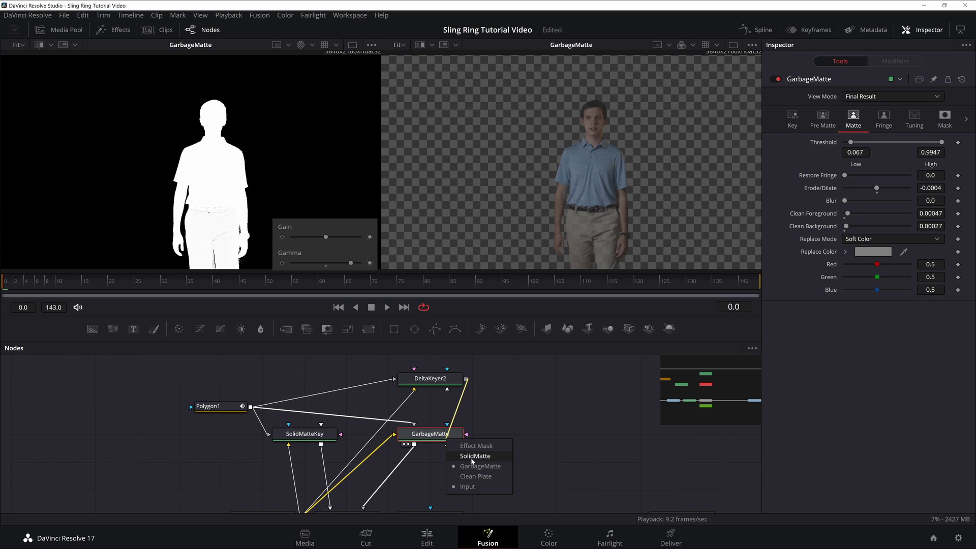
pyautogui.click(463, 447)
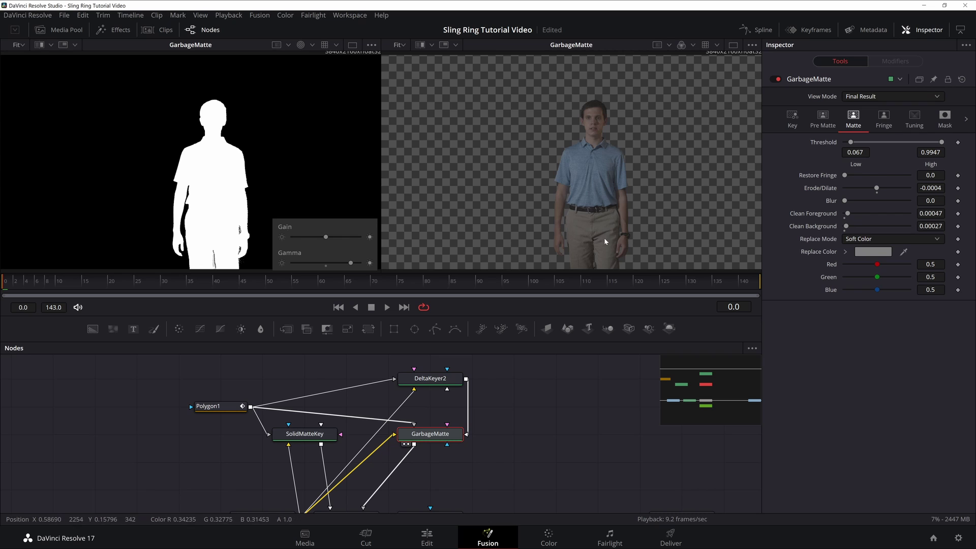
pyautogui.scroll(10, 605, 242)
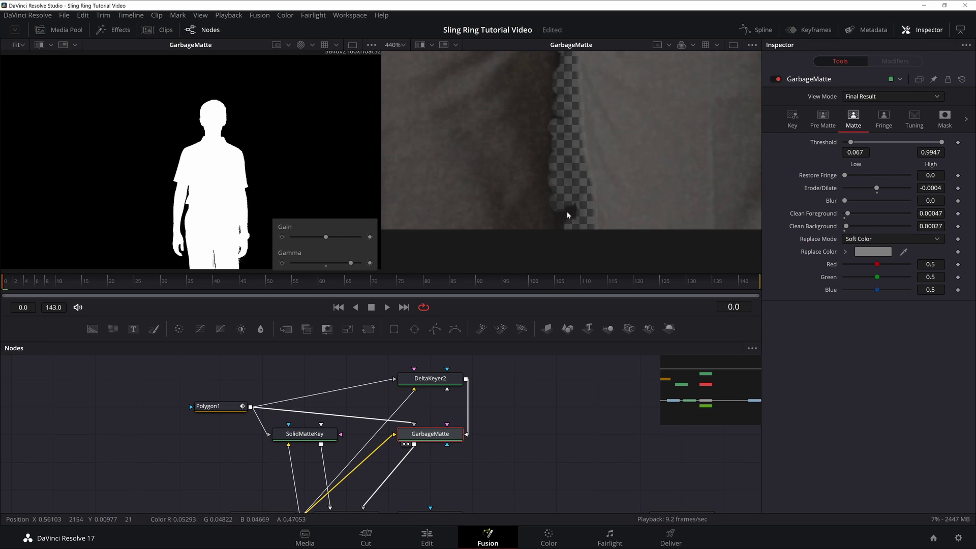
# Step: Show DeltaKeyer1 in both viewers to check the combined key between the trouser legs
pyautogui.moveTo(501, 450); pyautogui.dragTo(515, 373)
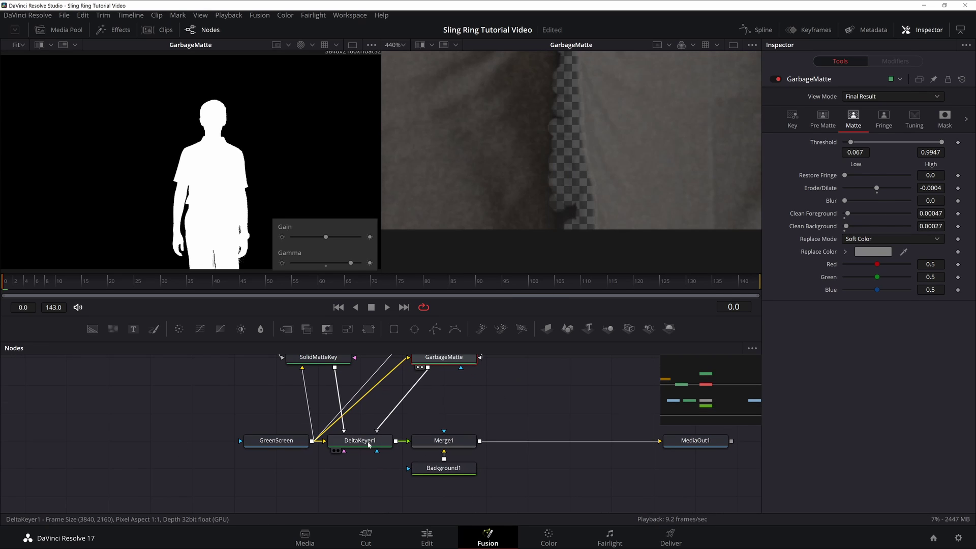
pyautogui.click(369, 444)
pyautogui.press('1')
pyautogui.press('2')
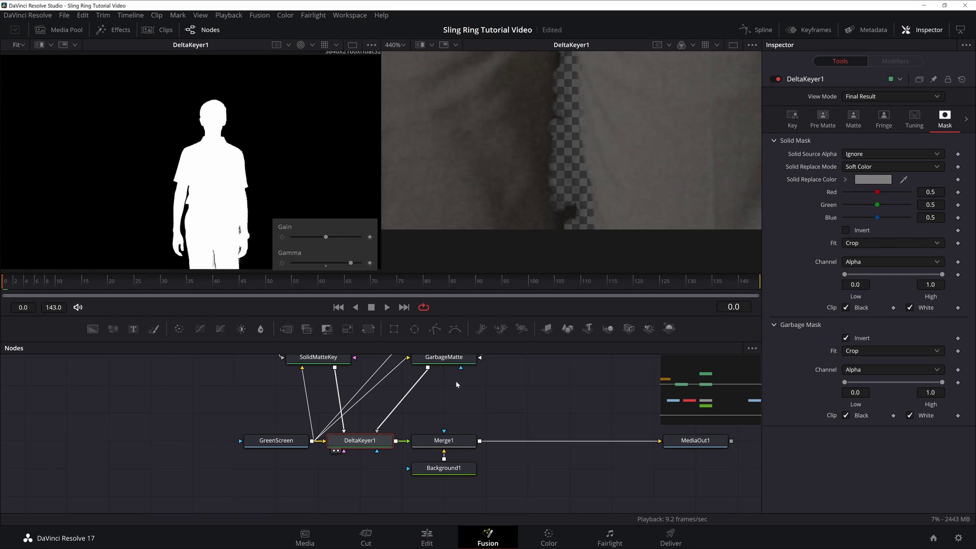
# Step: Set the Green value of DeltaKeyer2's background color to 0.164804 while viewing the combined key
pyautogui.scroll(5, 434, 426)
pyautogui.click(427, 406)
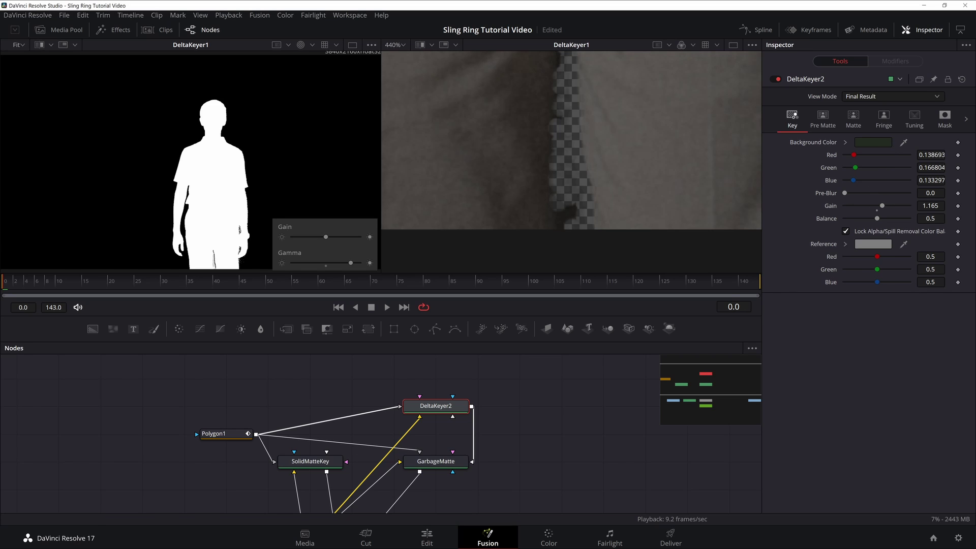
pyautogui.moveTo(930, 167); pyautogui.dragTo(930, 168)
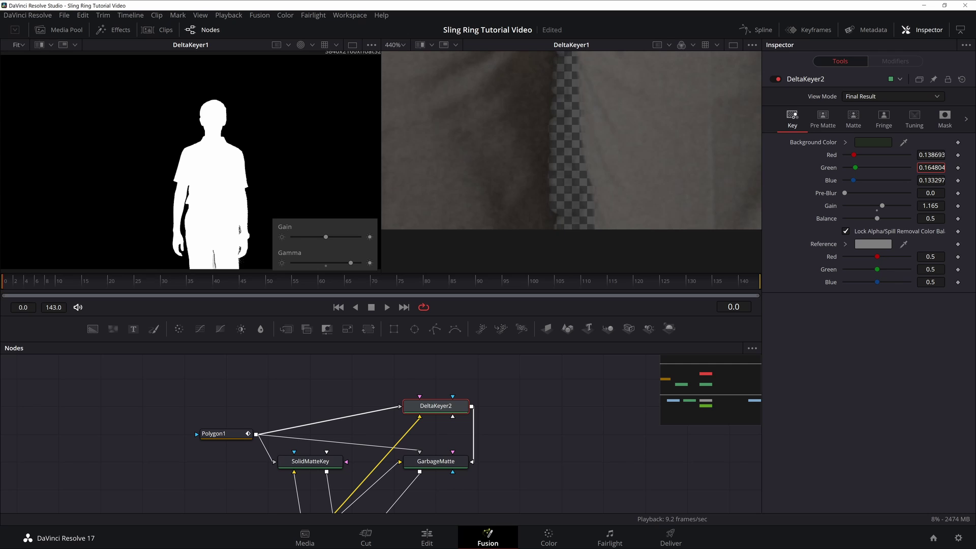
pyautogui.scroll(-10, 581, 194)
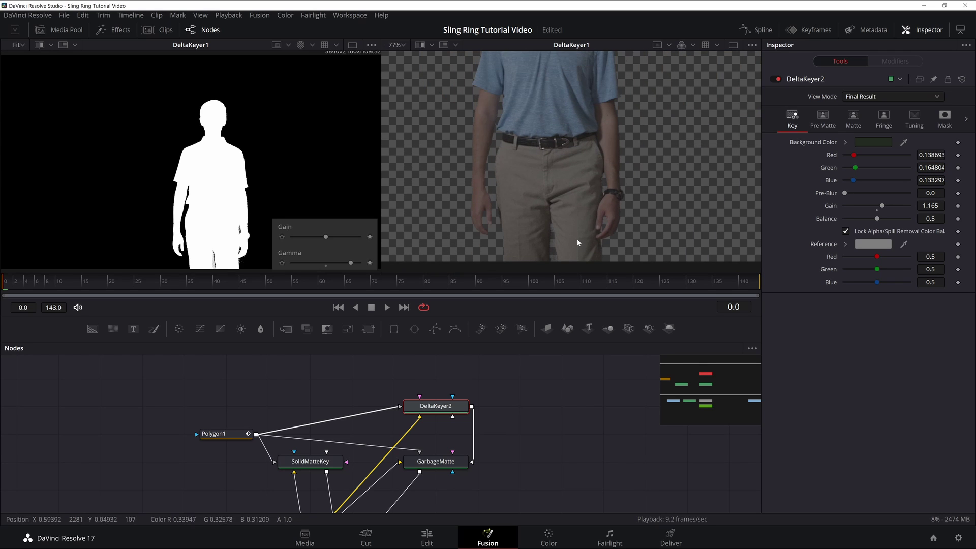
# Step: Try a different Gain on DeltaKeyer2 while checking the matte gaps between the legs and beside the hand
pyautogui.scroll(5, 230, 262)
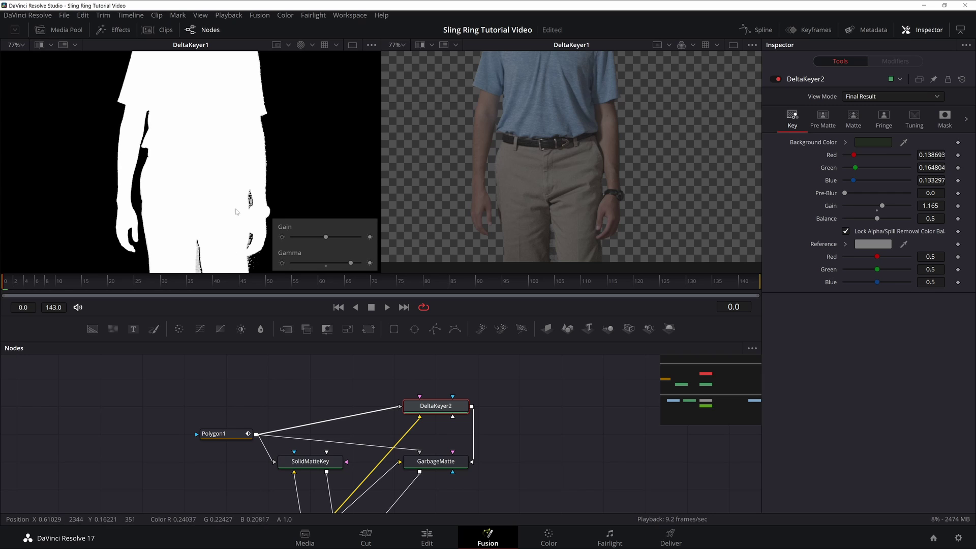
pyautogui.scroll(3, 229, 261)
pyautogui.moveTo(444, 437); pyautogui.dragTo(457, 389)
pyautogui.scroll(2, 221, 221)
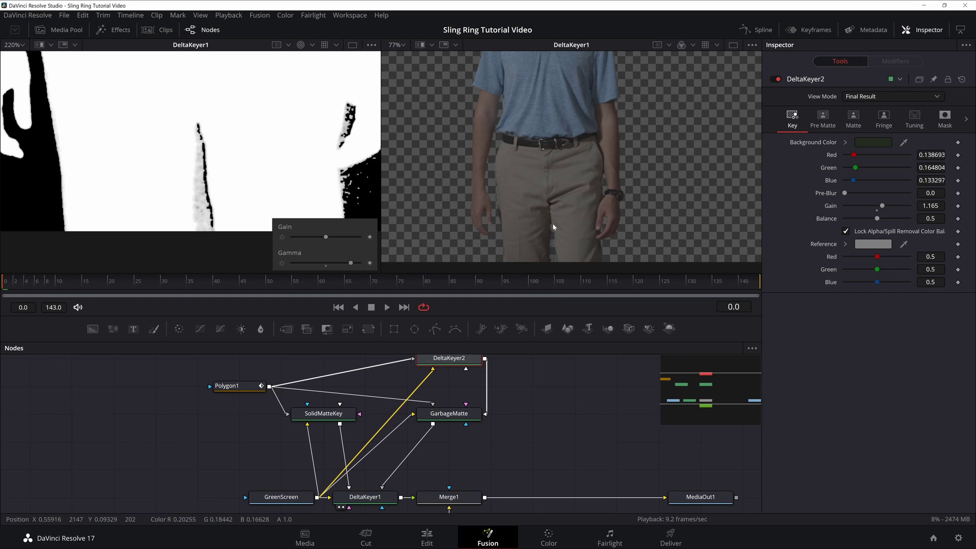
pyautogui.scroll(2, 562, 245)
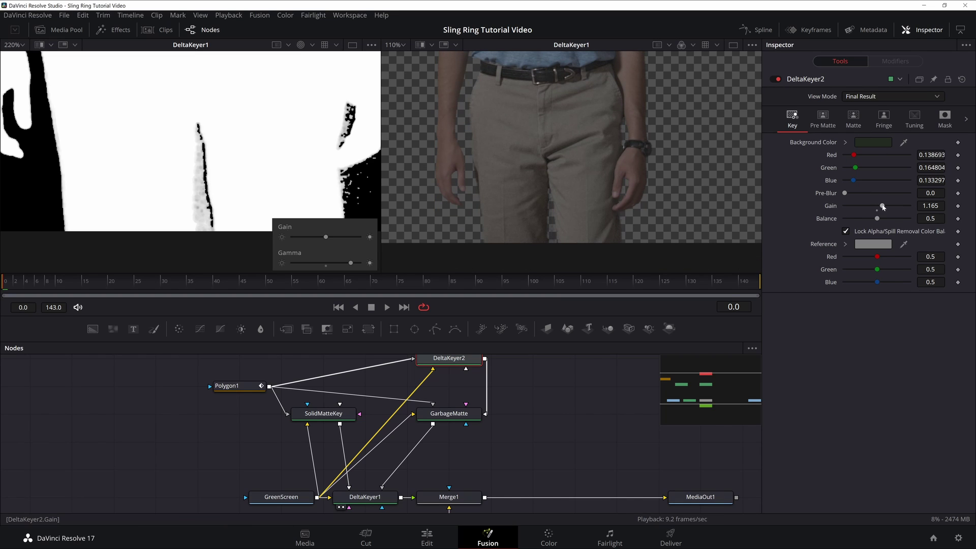
pyautogui.moveTo(886, 207); pyautogui.dragTo(888, 208)
# Step: Set the GarbageMatte node's key Gain to 1.417
pyautogui.scroll(-1, 473, 442)
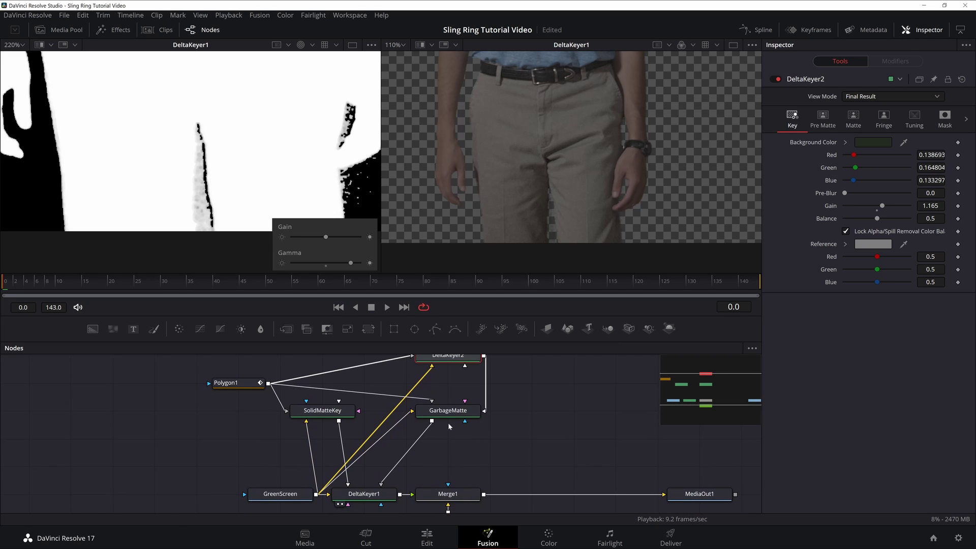
pyautogui.click(448, 411)
pyautogui.click(792, 118)
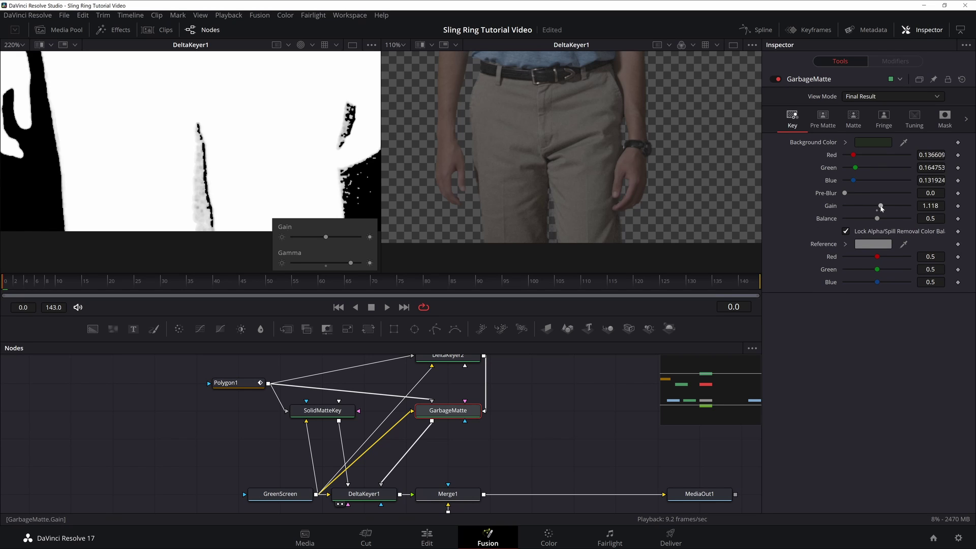
pyautogui.moveTo(882, 209); pyautogui.dragTo(890, 212)
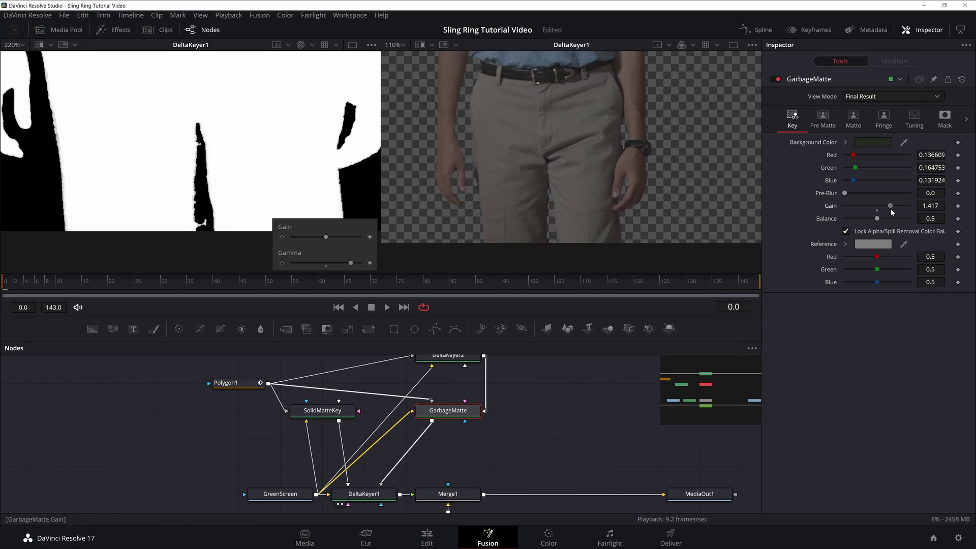
# Step: Fit the image in both viewers and check the man's complete matte from DeltaKeyer1
pyautogui.click(14, 45)
pyautogui.click(16, 57)
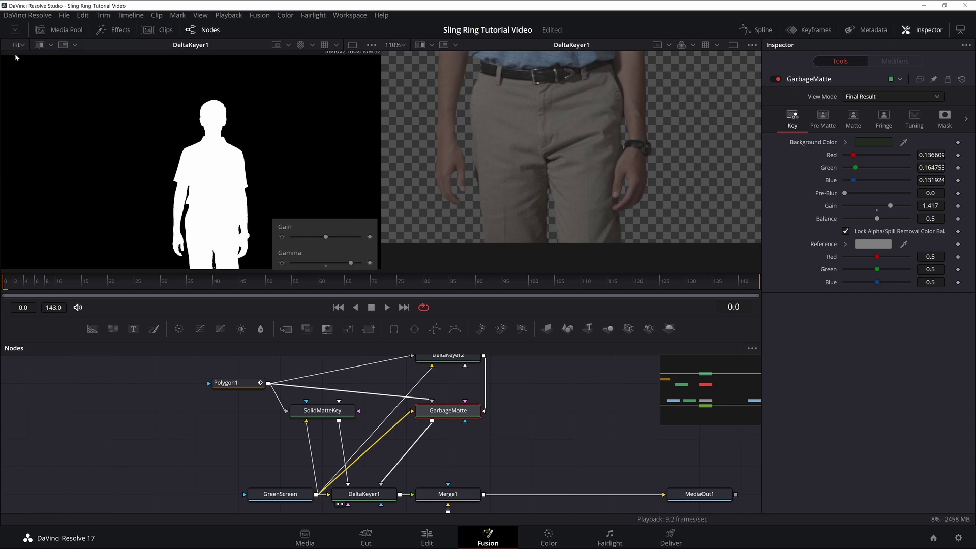
pyautogui.click(395, 45)
pyautogui.click(397, 57)
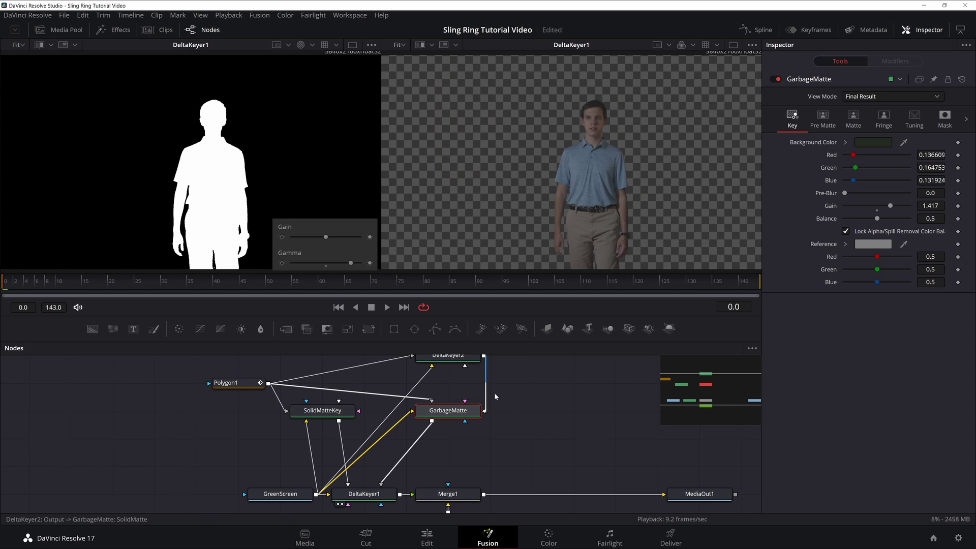
pyautogui.moveTo(229, 248); pyautogui.dragTo(223, 198)
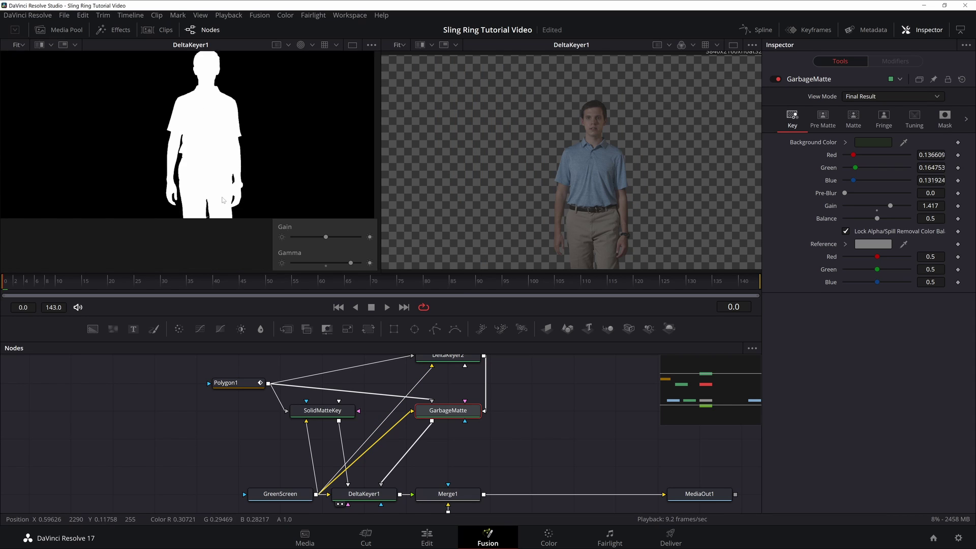
# Step: Inspect the narrow gap in DeltaKeyer1's matte up close from frame 0 to frame 4, and fit the matte view again
pyautogui.scroll(10, 222, 200)
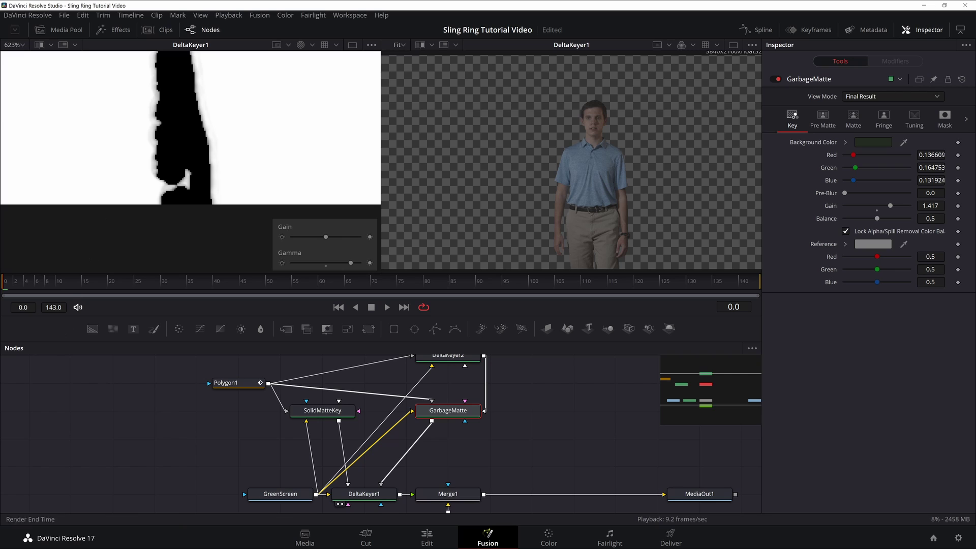
pyautogui.moveTo(7, 283); pyautogui.dragTo(26, 283)
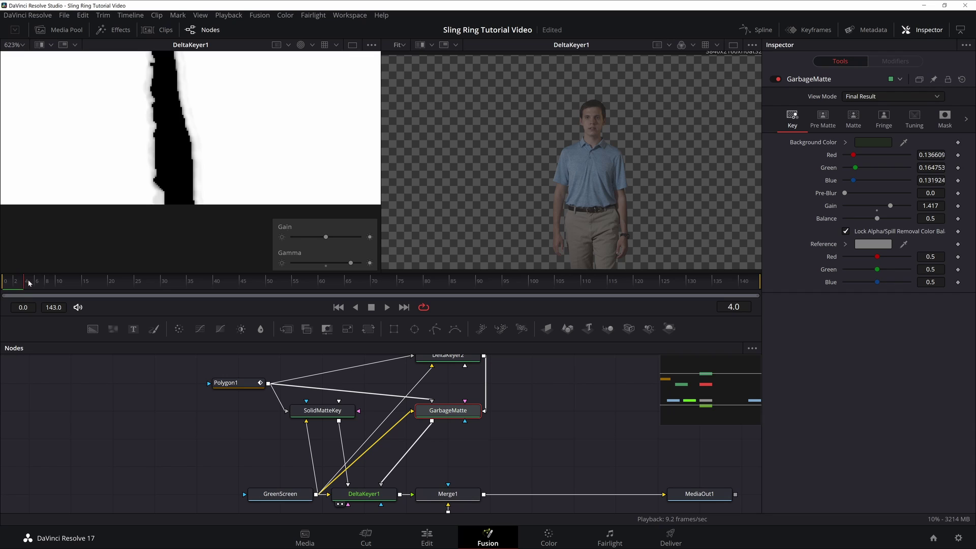
pyautogui.click(20, 45)
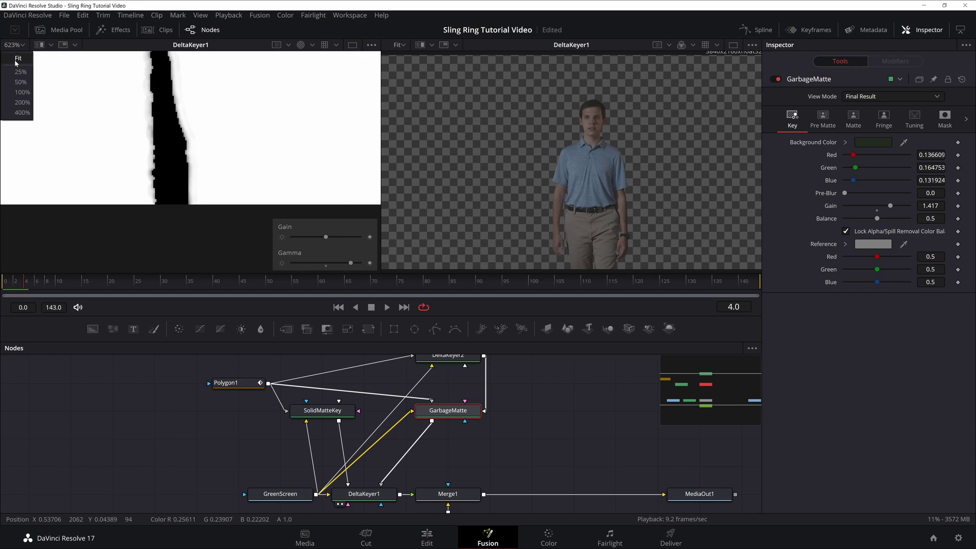
pyautogui.click(15, 60)
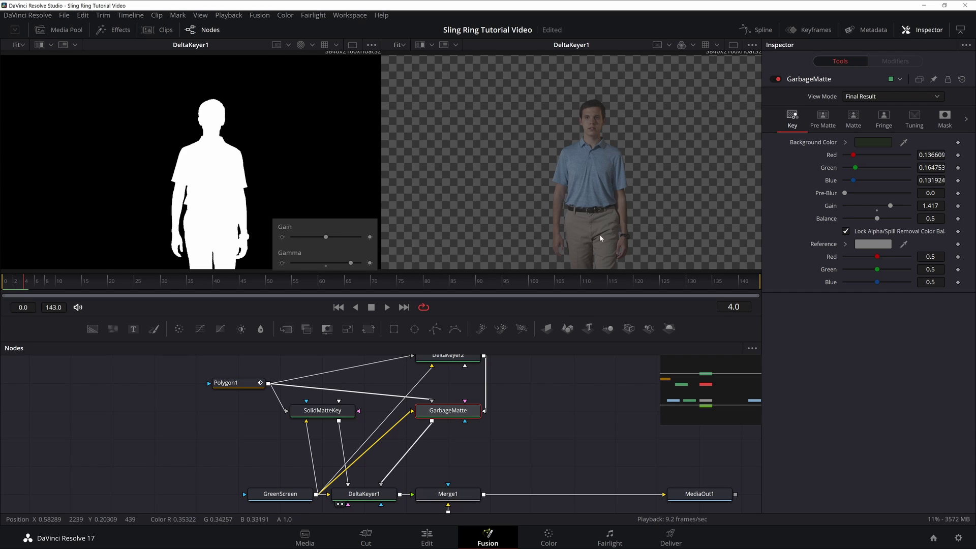
# Step: Play the keyed clip from frame 4 to about frame 31, stop playback and shorten the render range to end at frame 29
pyautogui.click(387, 308)
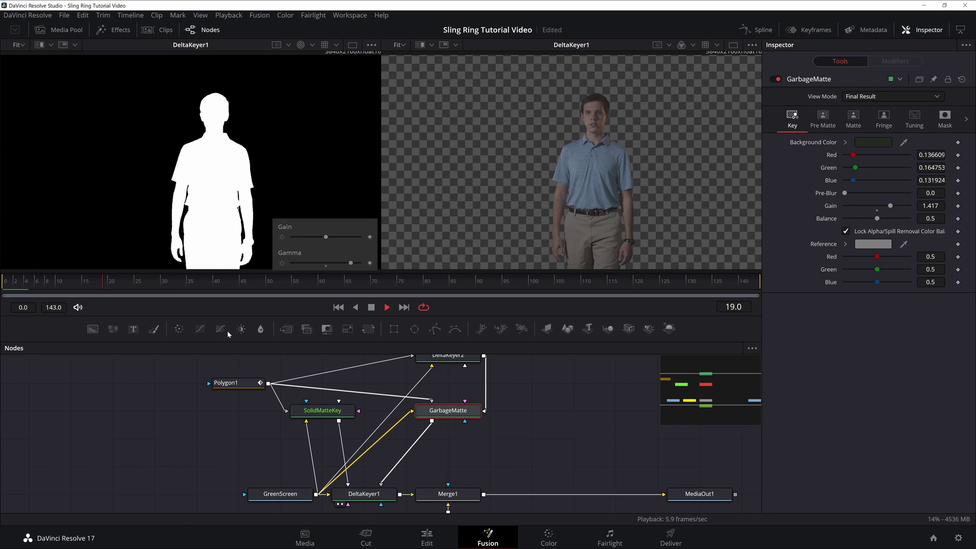
pyautogui.press('space')
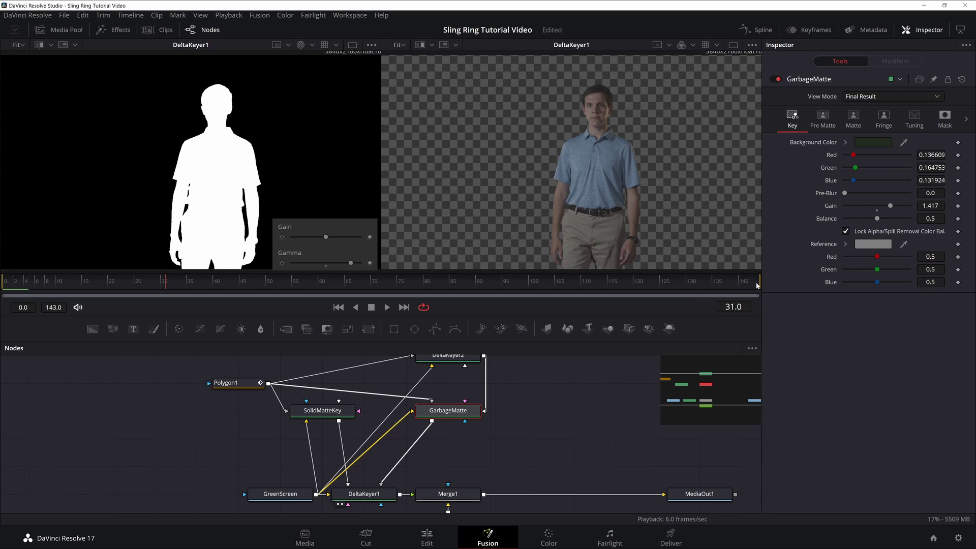
pyautogui.moveTo(759, 284); pyautogui.dragTo(164, 285)
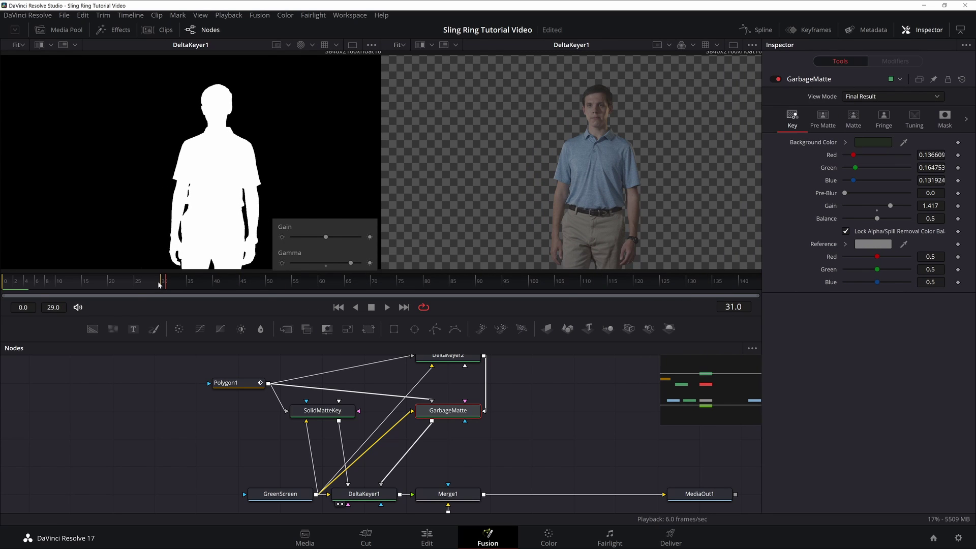
# Step: Play back the keyed clip and examine the matte and the belt buckle for holes at frame 28
pyautogui.press('space')
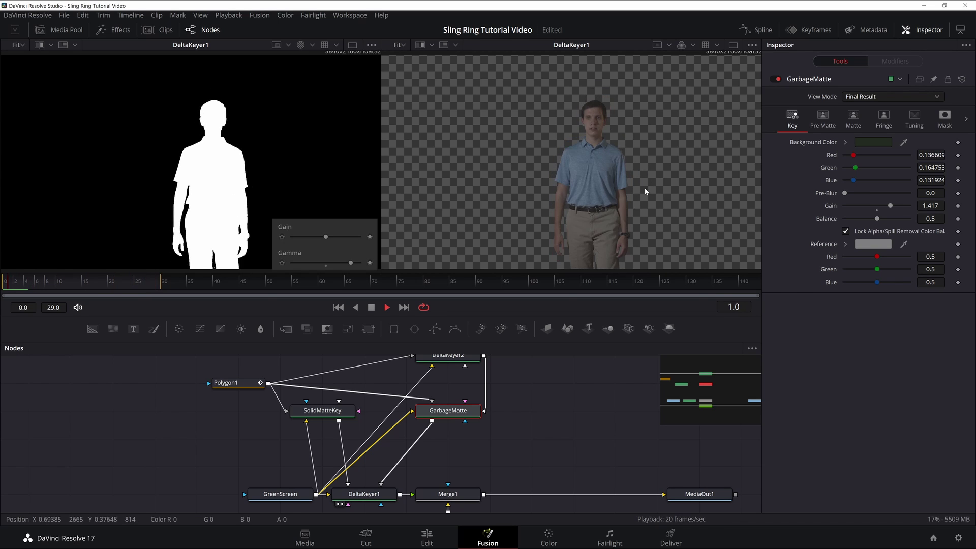
pyautogui.scroll(4, 631, 203)
pyautogui.scroll(5, 629, 209)
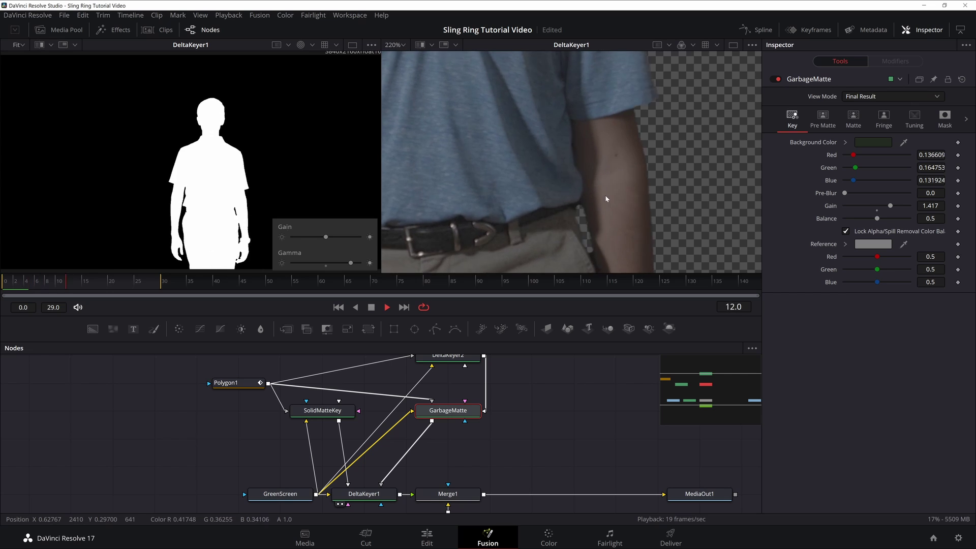
pyautogui.hotkey('ctrl', 'f')
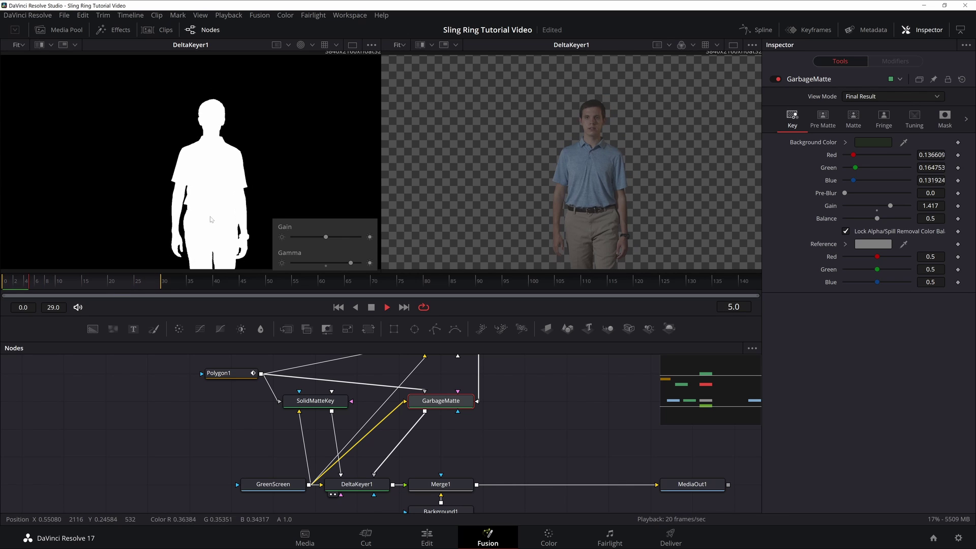
pyautogui.press('space')
pyautogui.scroll(3, 209, 222)
pyautogui.press('space')
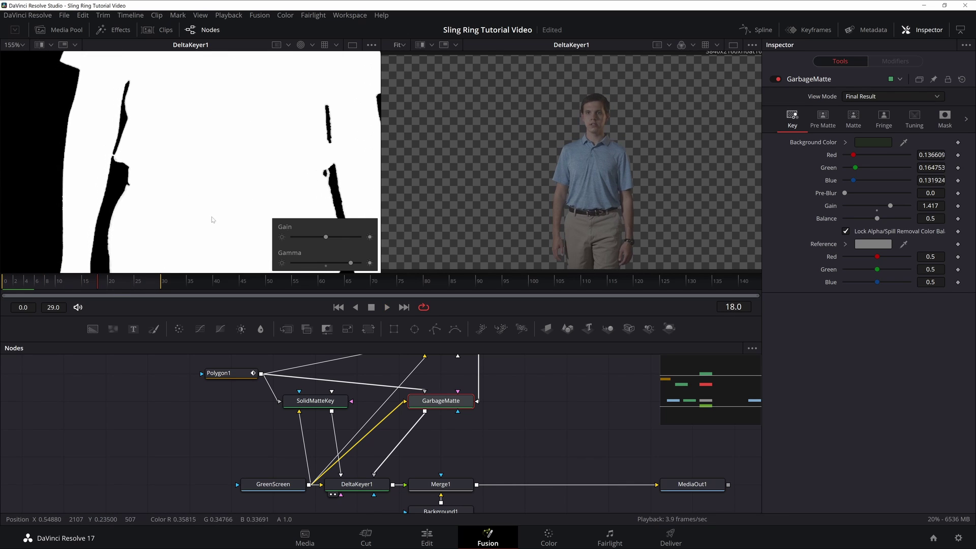
pyautogui.press('space')
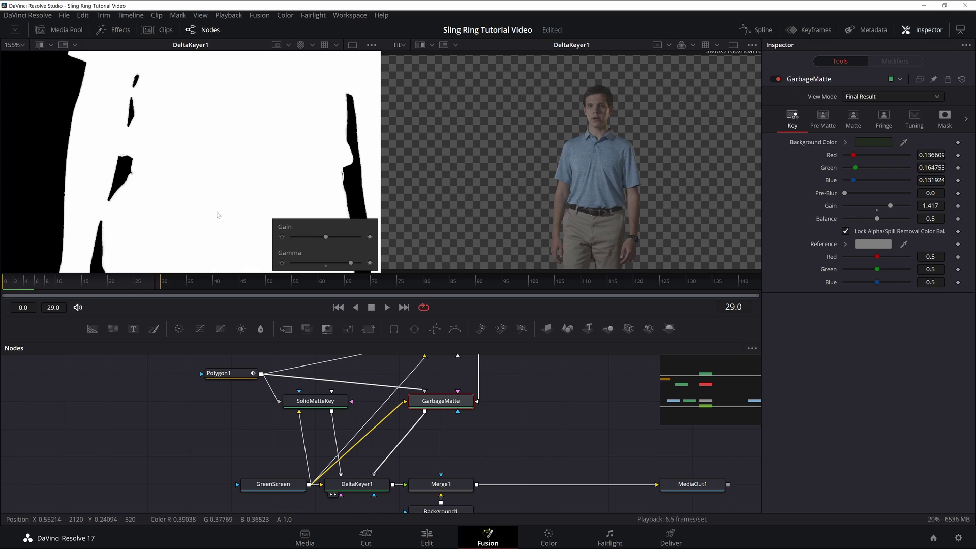
pyautogui.press('Left')
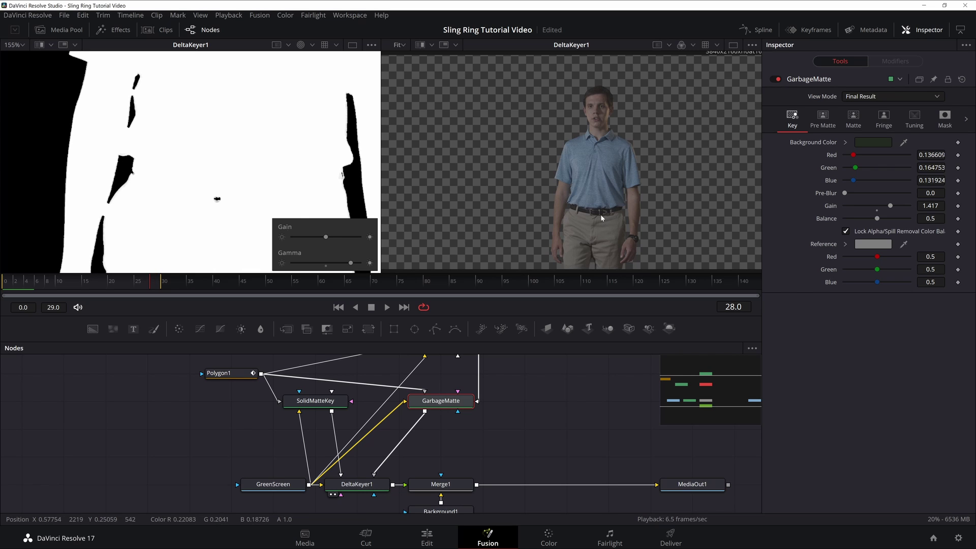
pyautogui.scroll(10, 601, 218)
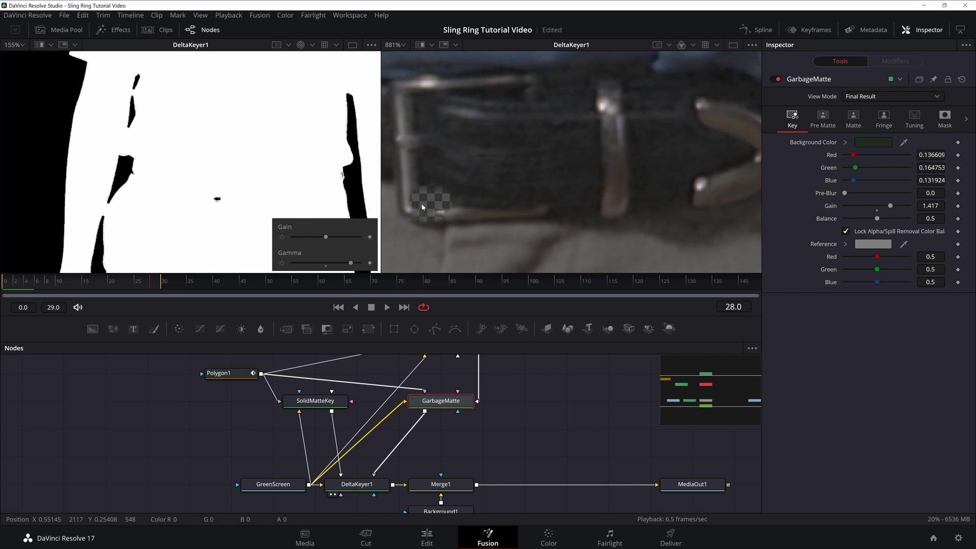
pyautogui.moveTo(421, 203); pyautogui.dragTo(460, 190)
# Step: Add an ellipse mask node and connect it to DeltaKeyer2's SolidMatte input
pyautogui.scroll(3, 508, 437)
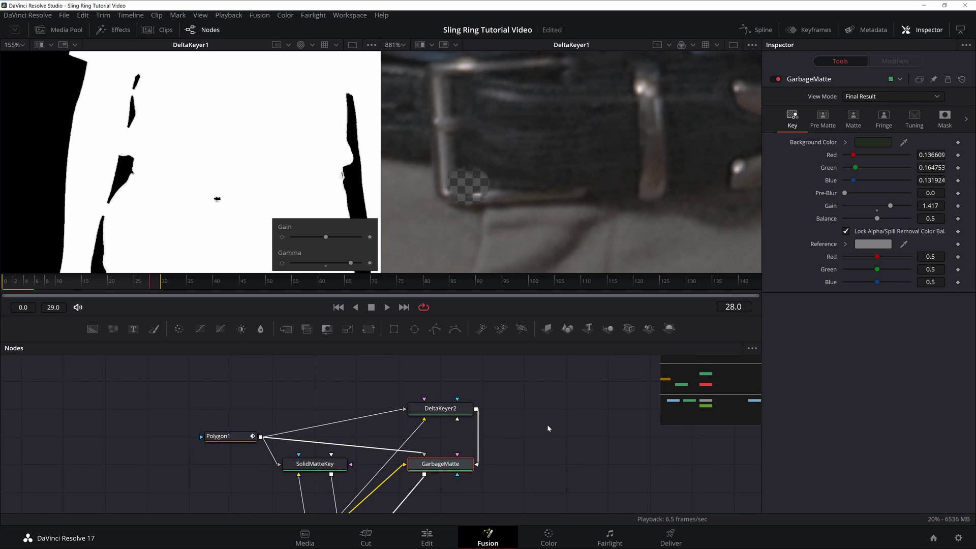
pyautogui.moveTo(415, 328); pyautogui.dragTo(444, 412)
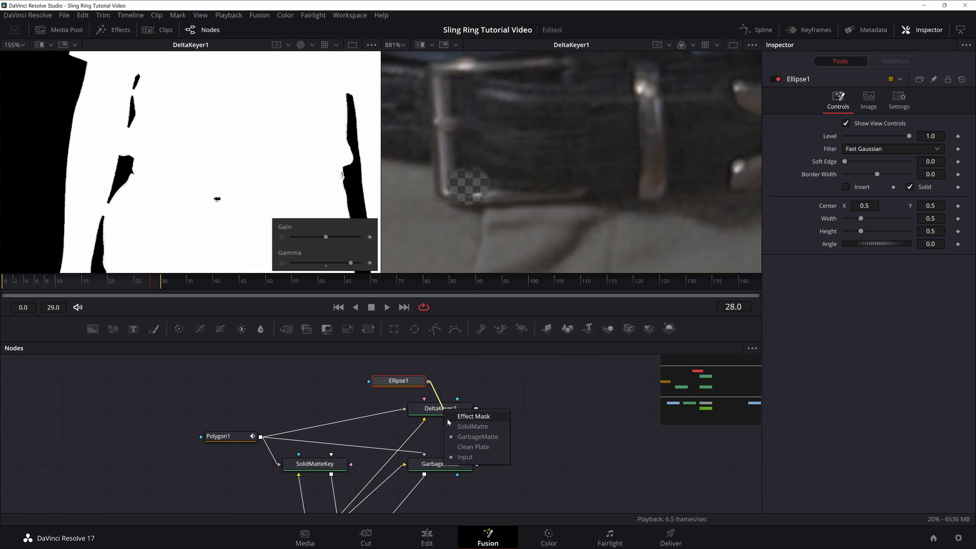
pyautogui.click(460, 424)
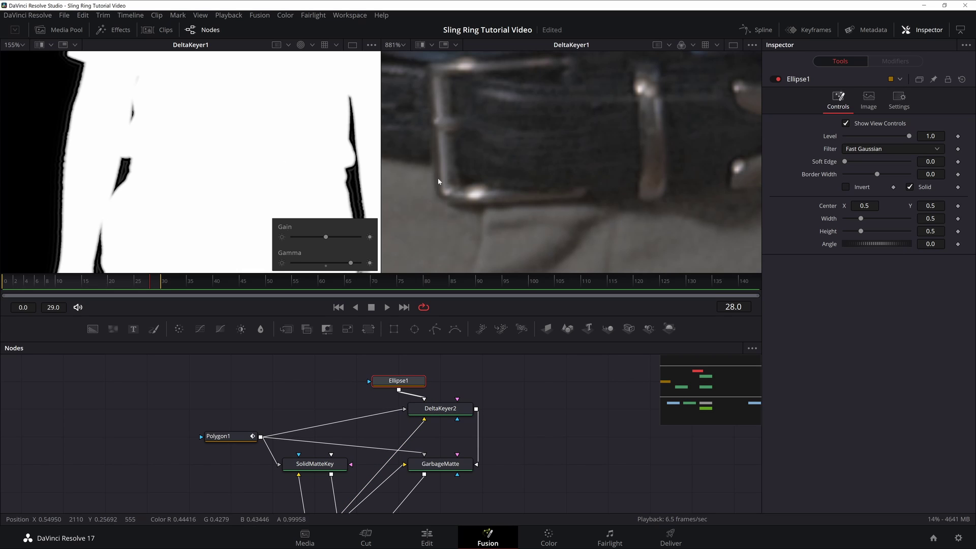
# Step: Position the ellipse mask over the belt buckle, centered at about X 0.562, Y 0.276, with width and height about 0.05
pyautogui.scroll(-10, 254, 166)
pyautogui.moveTo(251, 154); pyautogui.dragTo(252, 169)
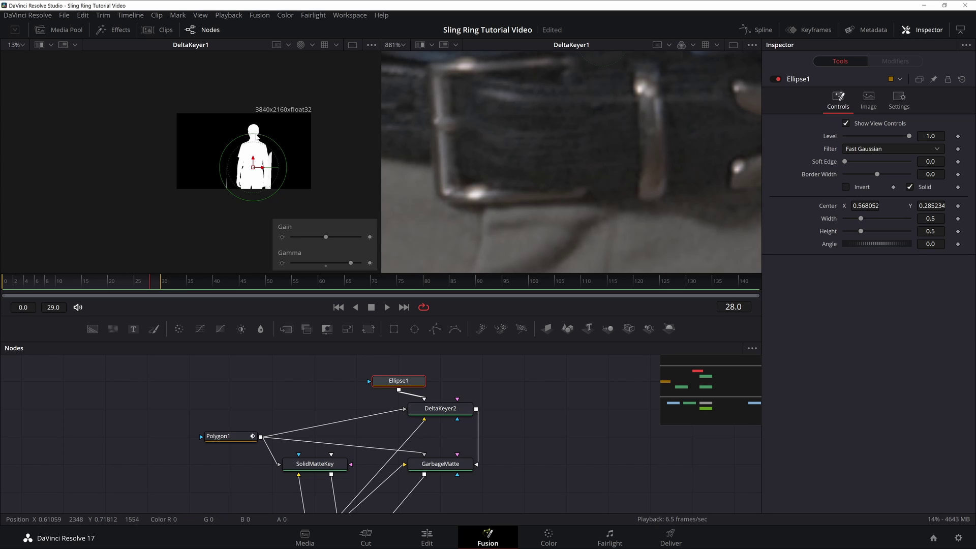
pyautogui.click(274, 142)
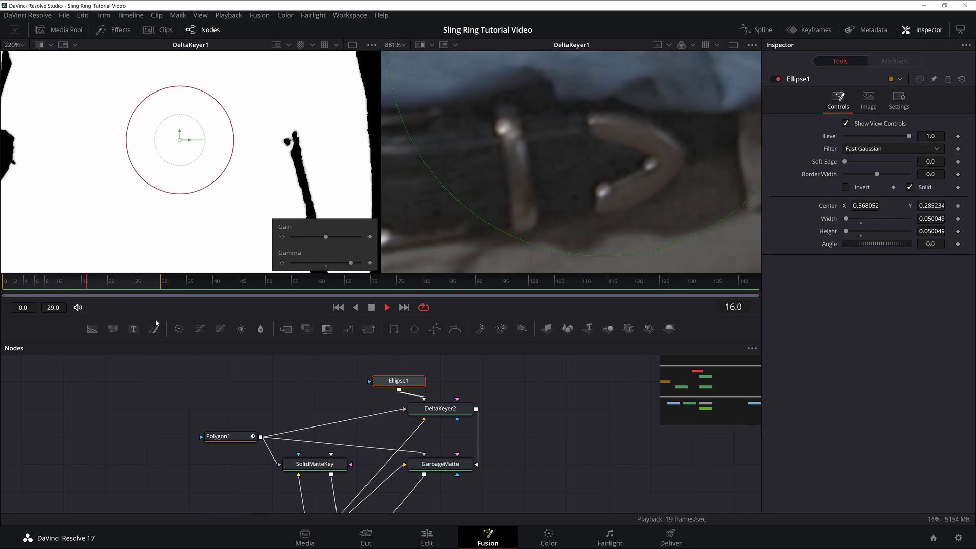
pyautogui.press('space')
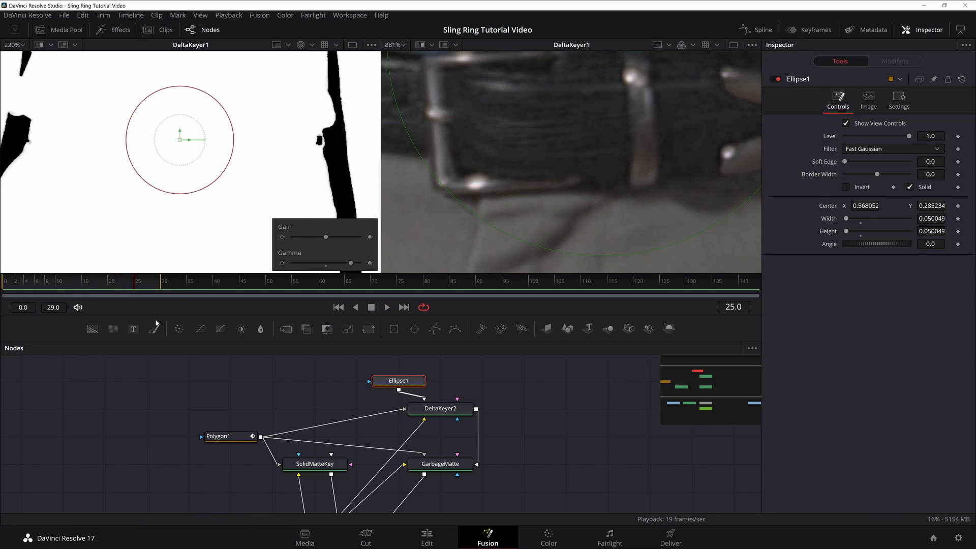
pyautogui.press('space')
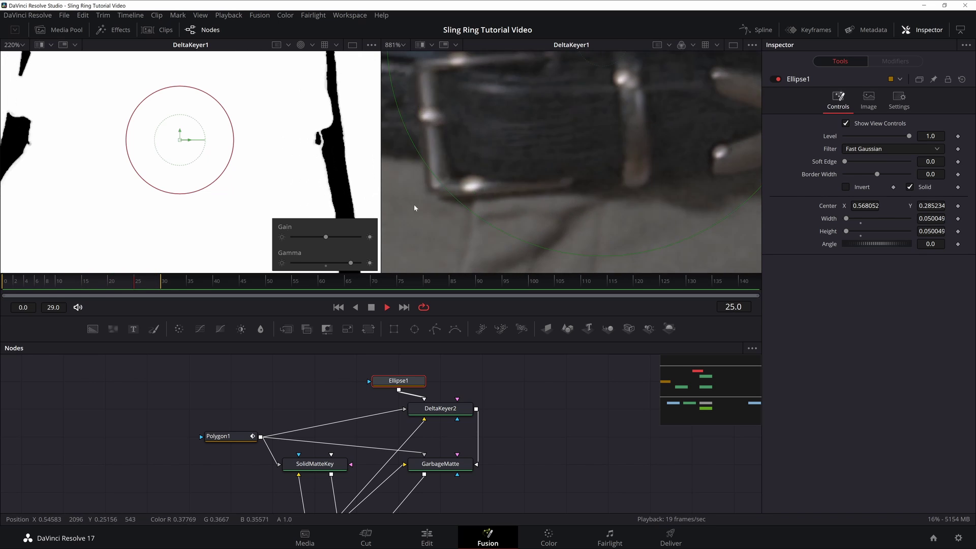
pyautogui.press('space')
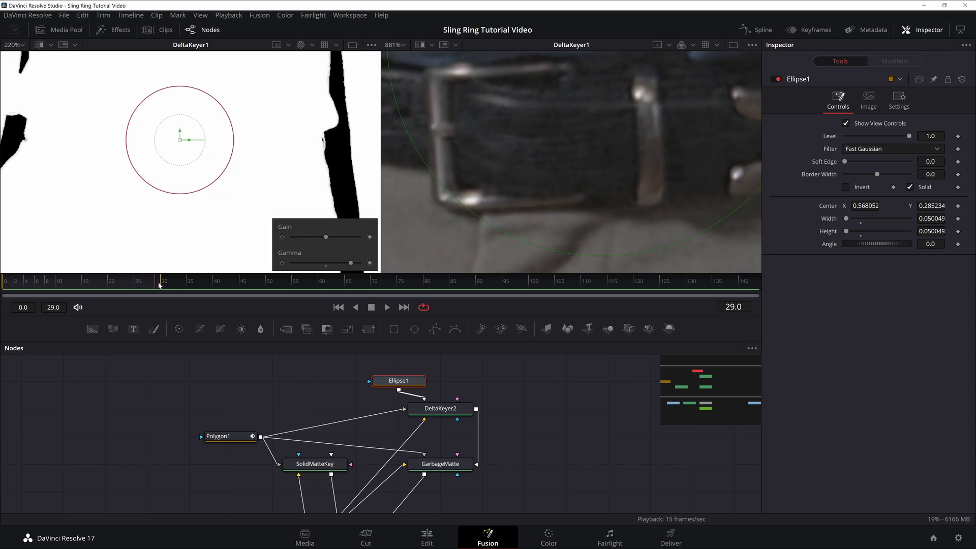
pyautogui.moveTo(182, 143); pyautogui.dragTo(168, 151)
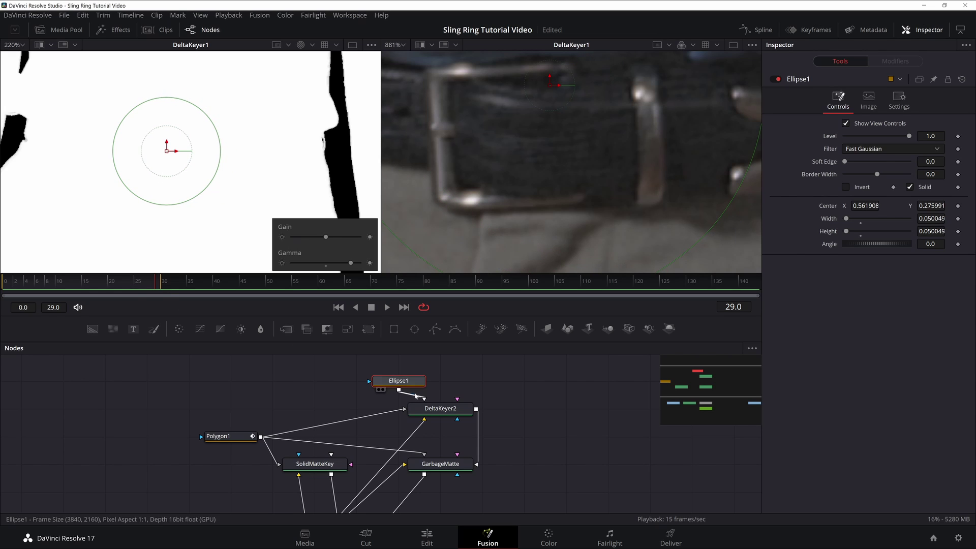
# Step: Disconnect the ellipse mask from DeltaKeyer2 to compare the frames around 28, and reconnect it as the SolidMatte
pyautogui.moveTo(422, 398); pyautogui.dragTo(455, 383)
pyautogui.press('Left')
pyautogui.press('Left')
pyautogui.press('Left')
pyautogui.press('Right')
pyautogui.press('Right')
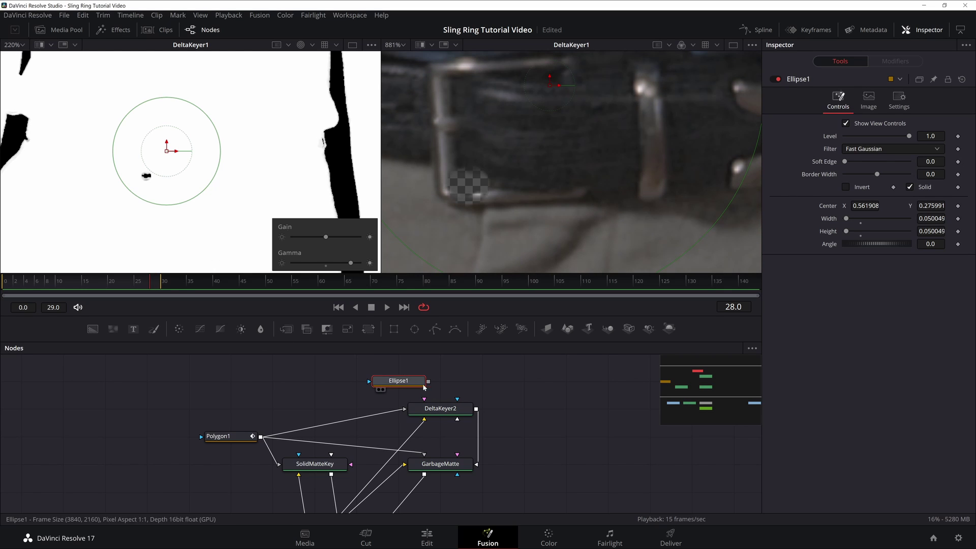
pyautogui.moveTo(428, 381); pyautogui.dragTo(438, 415)
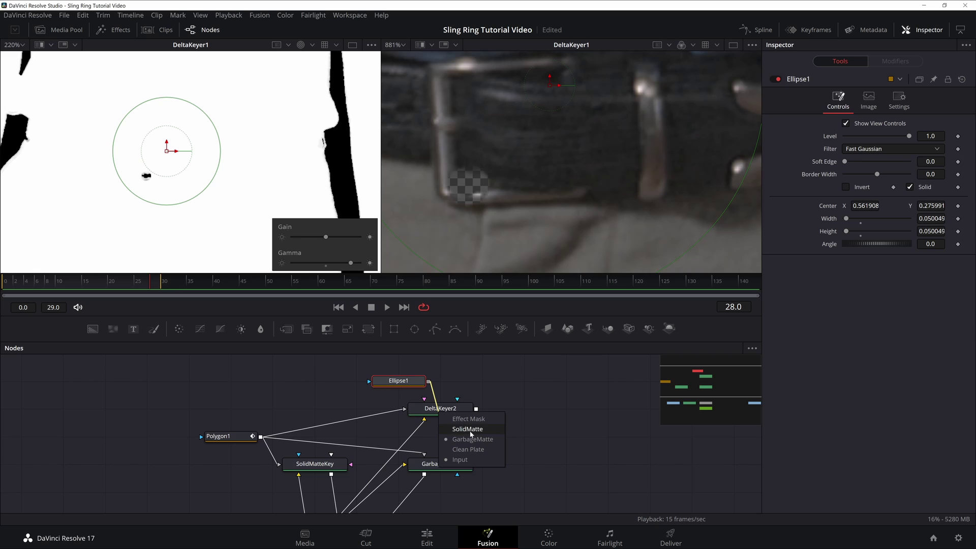
pyautogui.click(471, 432)
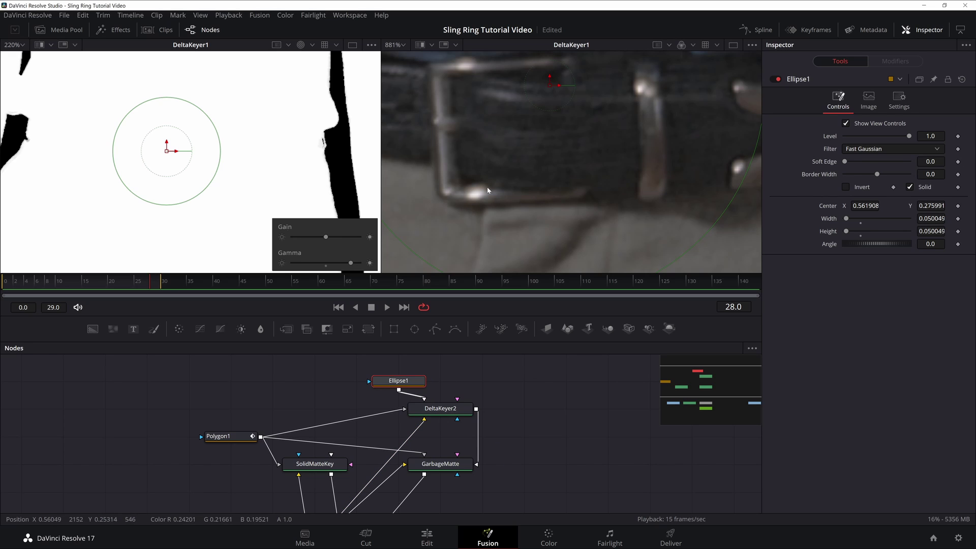
# Step: Fit both viewers to the full frame and play back the keyed clip to check the matte
pyautogui.click(23, 45)
pyautogui.click(15, 59)
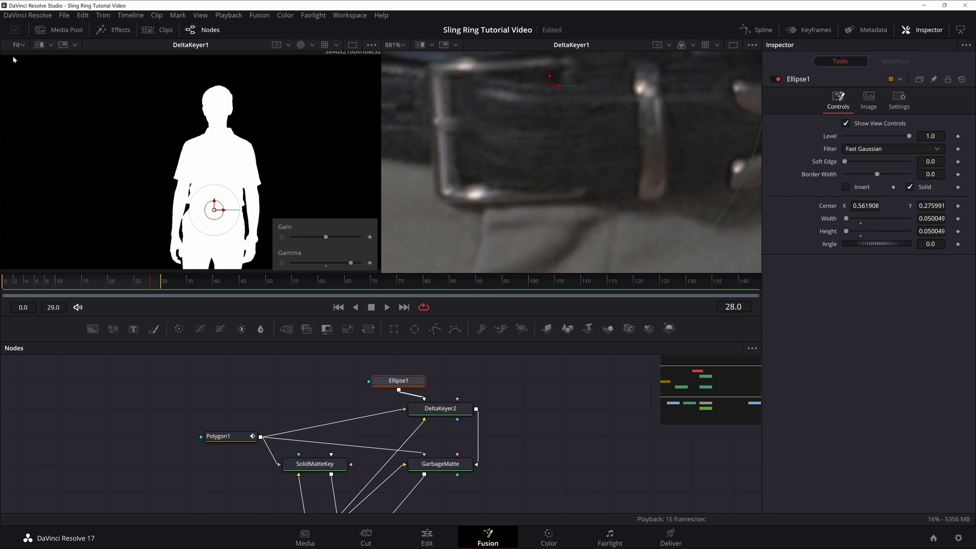
pyautogui.click(400, 44)
pyautogui.click(392, 58)
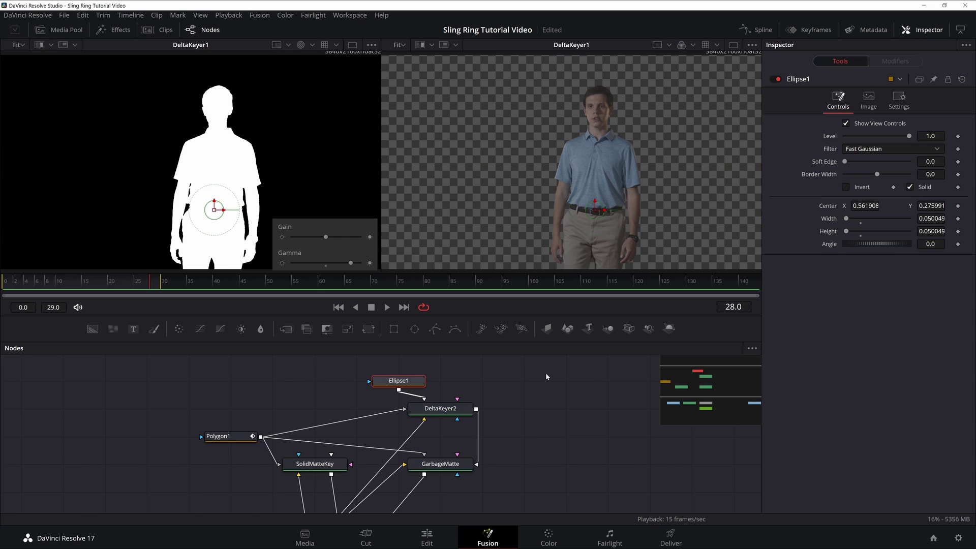
pyautogui.press('space')
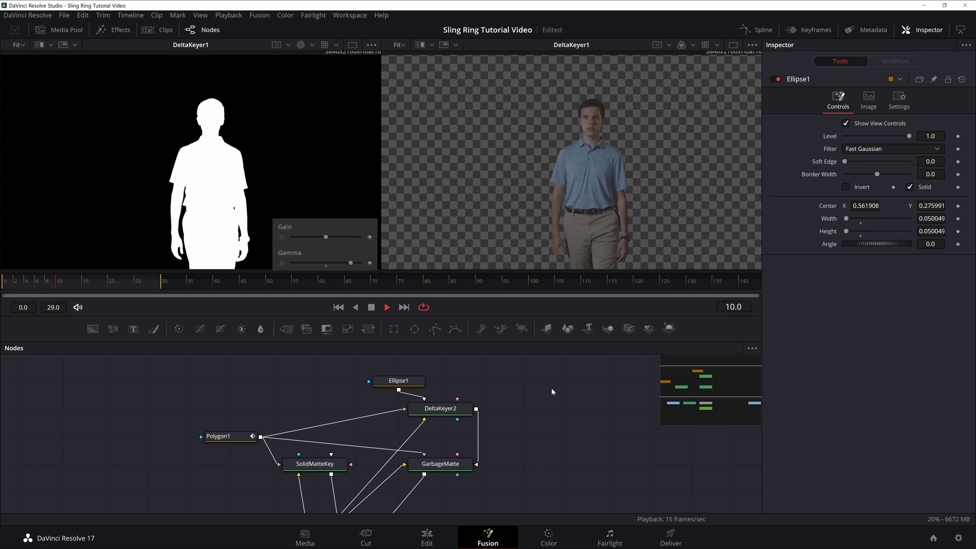
# Step: Lower the alpha viewer's gamma and examine the matte and the belt up close at frame 28
pyautogui.click(326, 263)
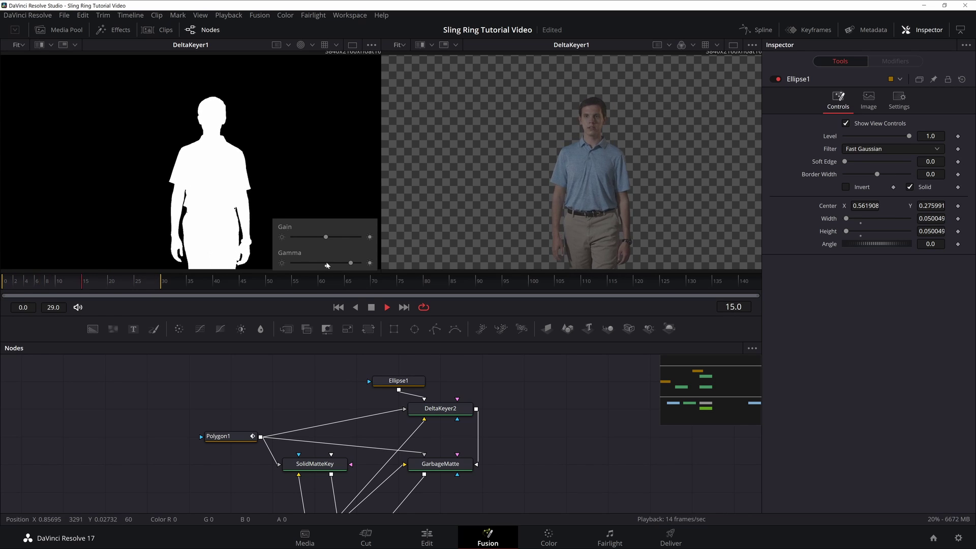
pyautogui.moveTo(321, 264); pyautogui.dragTo(308, 266)
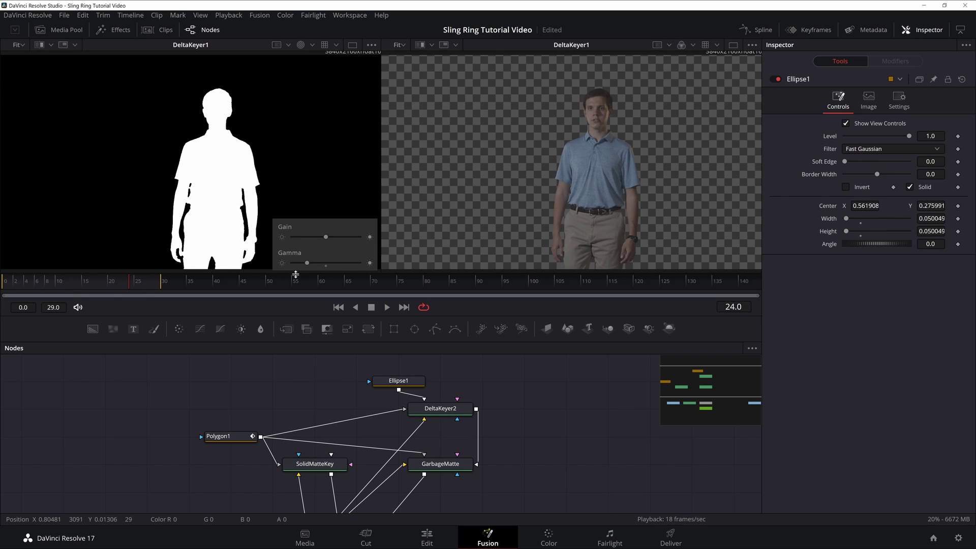
pyautogui.press('space')
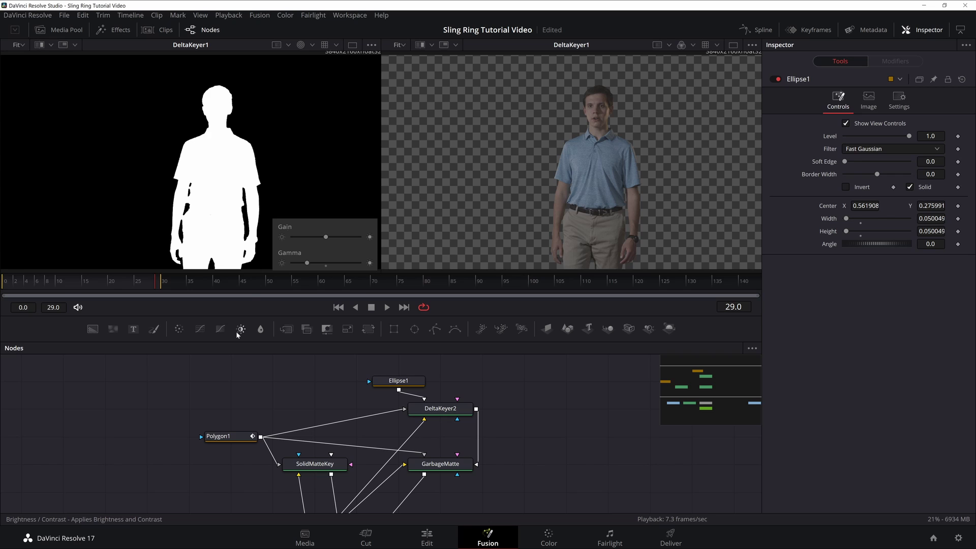
pyautogui.click(151, 283)
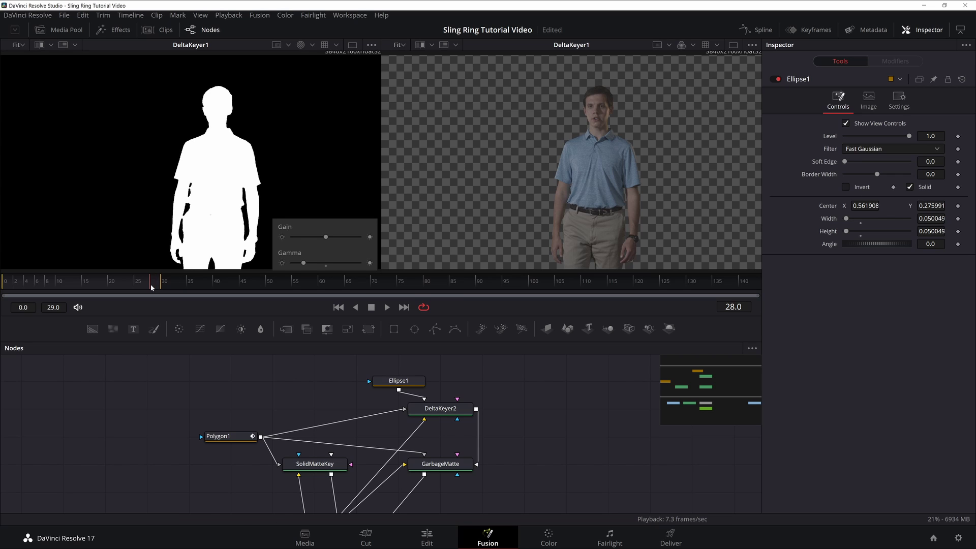
pyautogui.scroll(9, 210, 215)
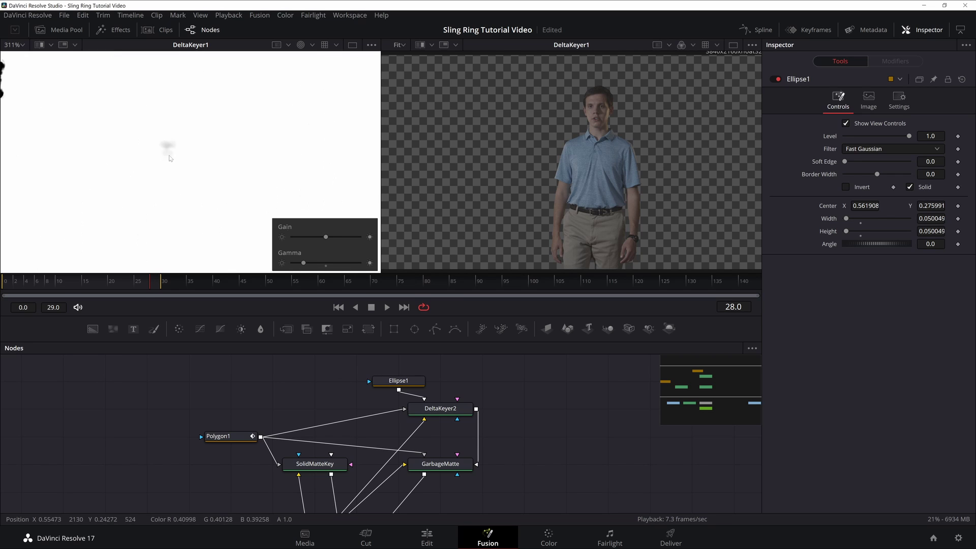
pyautogui.scroll(9, 577, 211)
pyautogui.scroll(6, 652, 231)
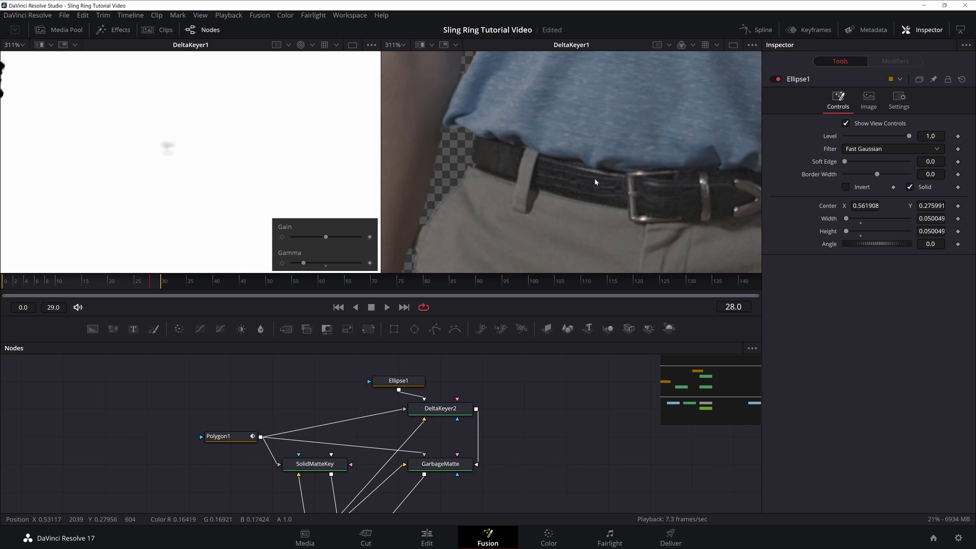
pyautogui.moveTo(577, 187); pyautogui.dragTo(548, 206)
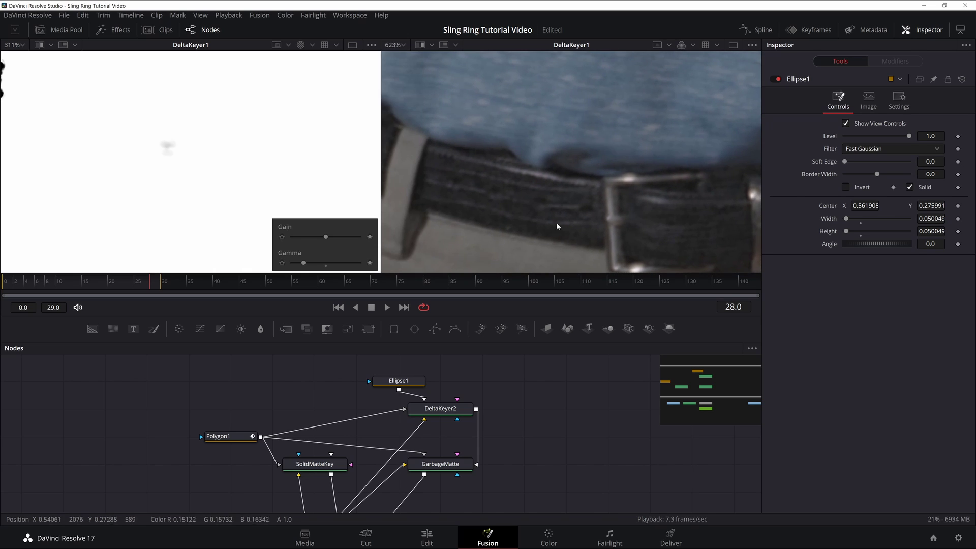
# Step: Show the MediaOut1 composite in both viewers and examine its alpha channel closely around the belt buckle
pyautogui.moveTo(521, 429); pyautogui.dragTo(460, 321)
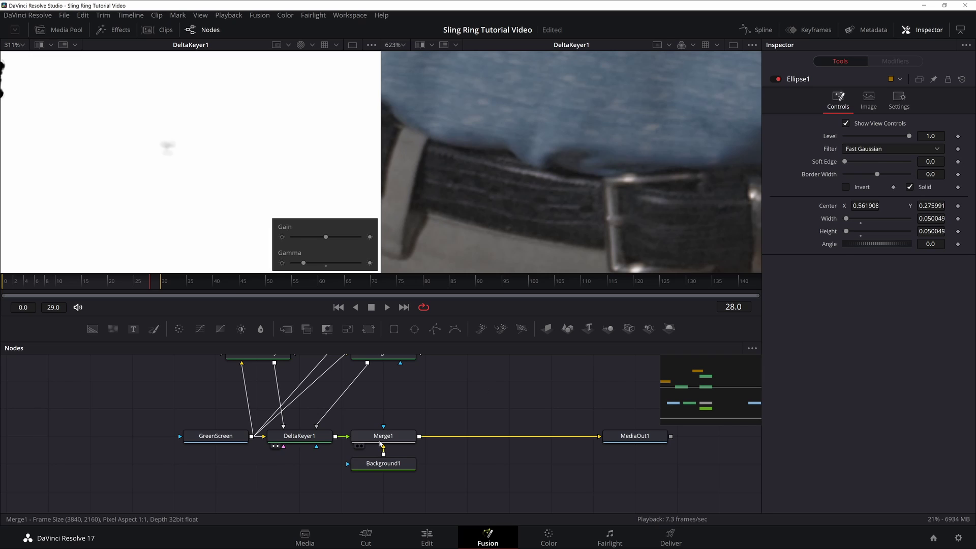
pyautogui.moveTo(384, 436); pyautogui.dragTo(553, 254)
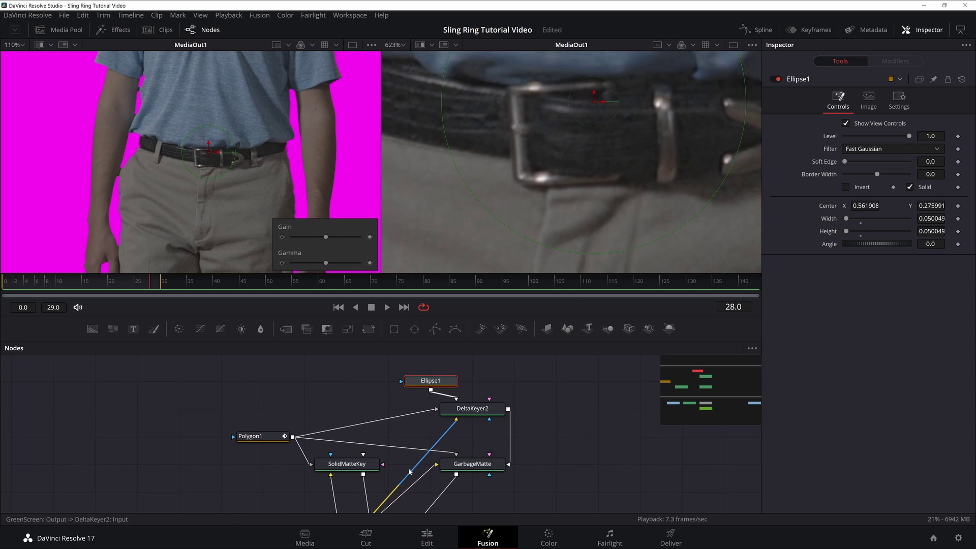
pyautogui.scroll(-3, 447, 447)
pyautogui.scroll(-3, 414, 422)
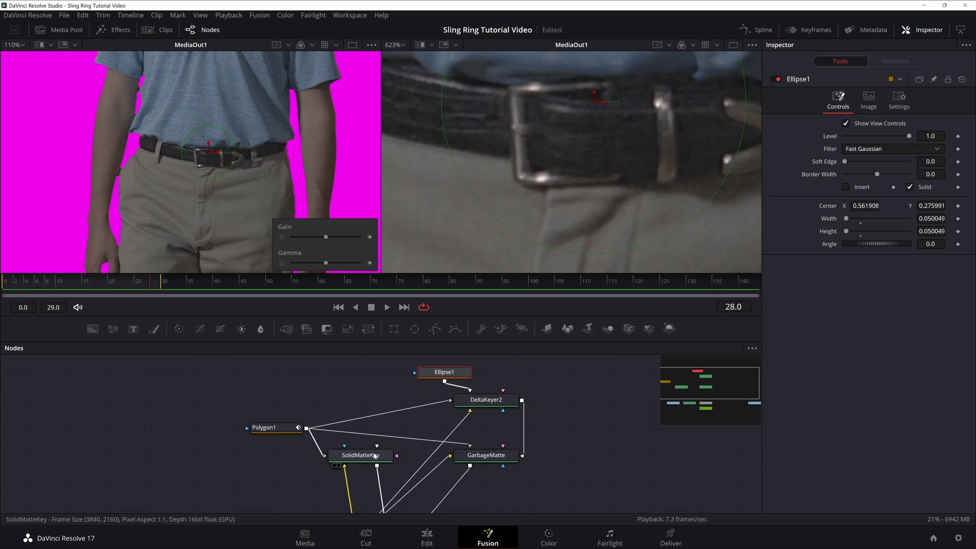
pyautogui.scroll(3, 407, 420)
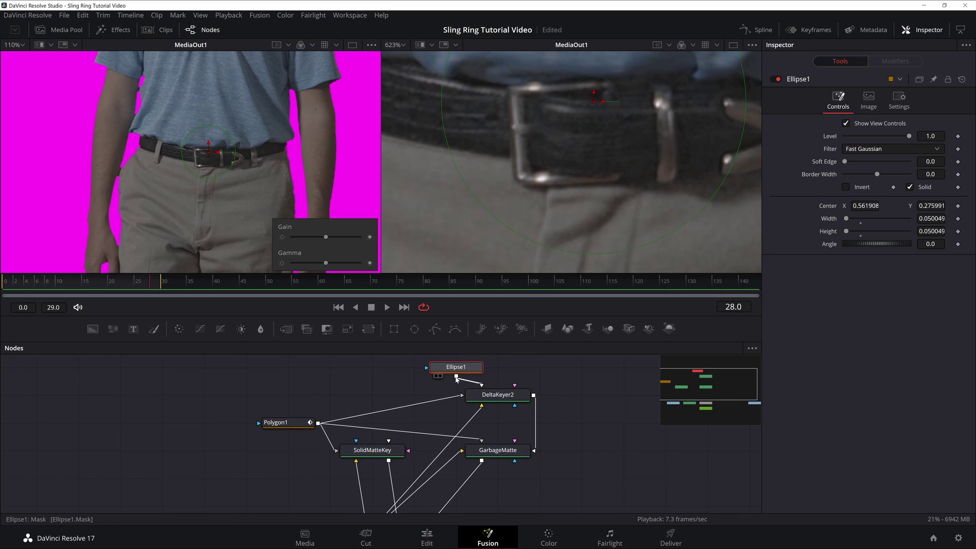
pyautogui.moveTo(455, 379)
pyautogui.mouseDown()
pyautogui.moveTo(389, 445)
pyautogui.moveTo(442, 389)
pyautogui.mouseUp()
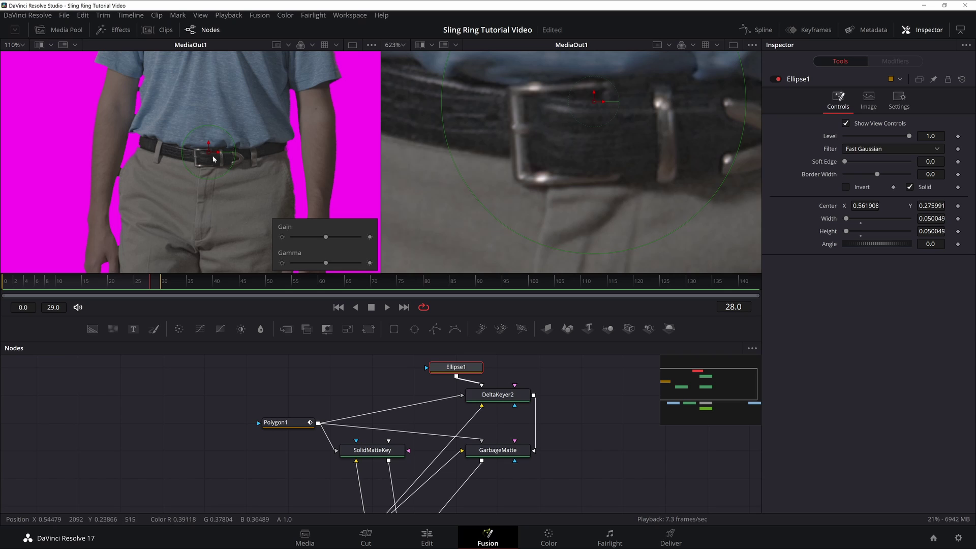
pyautogui.press('a')
pyautogui.scroll(5, 194, 156)
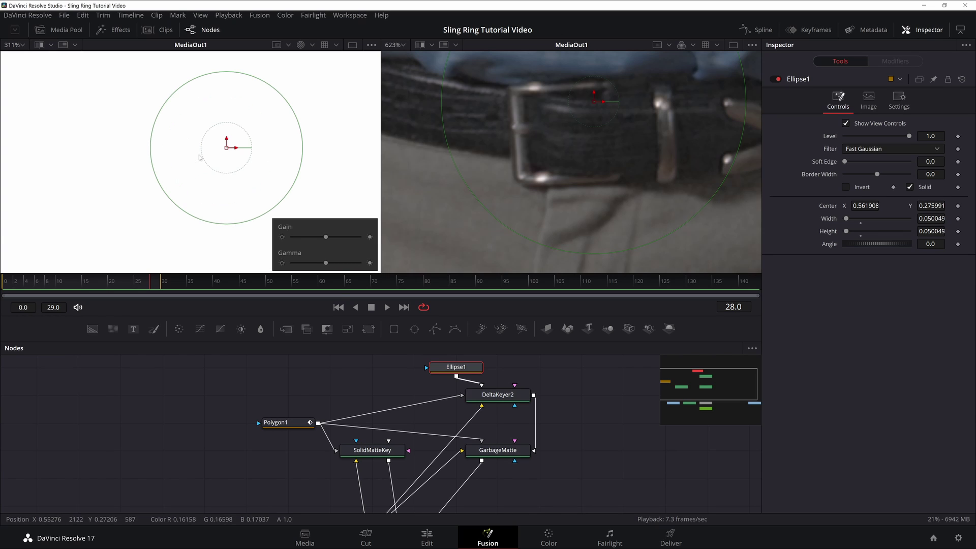
# Step: Lower the alpha viewer's gamma for a stricter matte check and show DeltaKeyer1's output in that viewer
pyautogui.moveTo(304, 264); pyautogui.dragTo(302, 264)
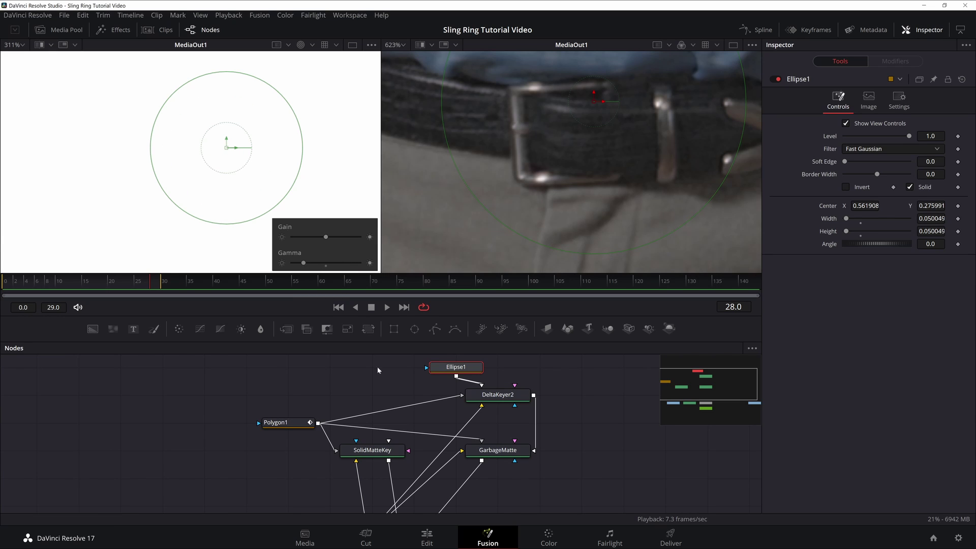
pyautogui.moveTo(583, 495); pyautogui.dragTo(547, 421)
pyautogui.click(391, 464)
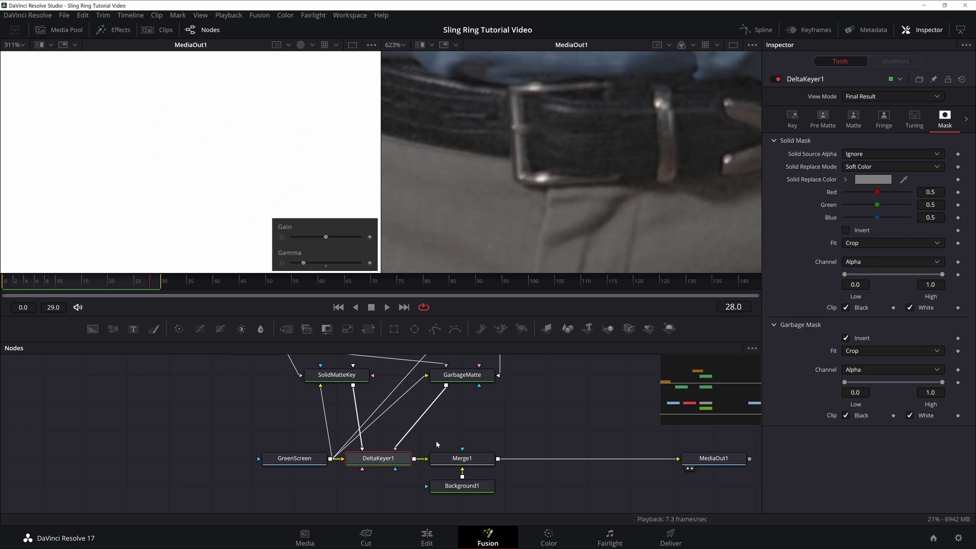
pyautogui.press('1')
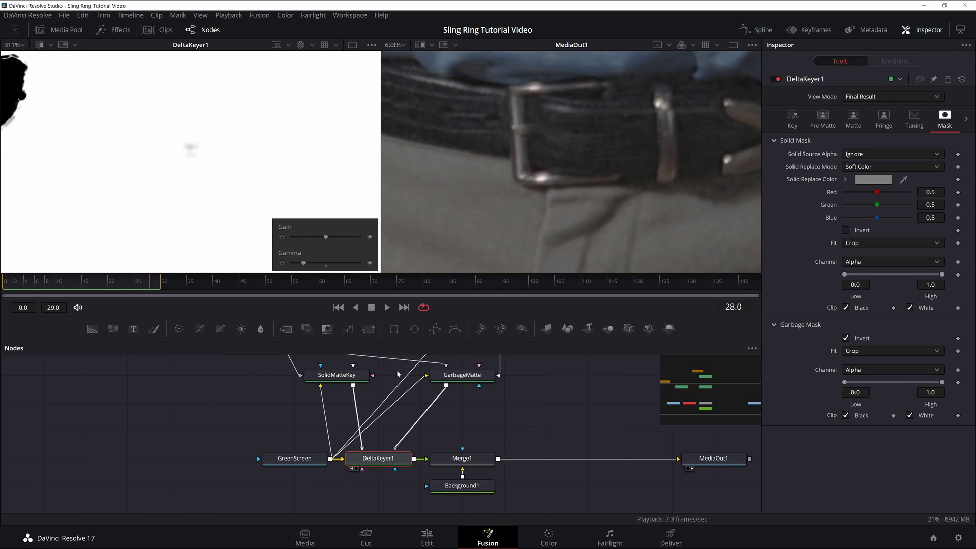
# Step: Connect Ellipse1 to SolidMatteKey as its SolidMatte, and fit the DeltaKeyer1 alpha viewer to the full frame
pyautogui.scroll(3, 445, 364)
pyautogui.moveTo(445, 360); pyautogui.dragTo(377, 434)
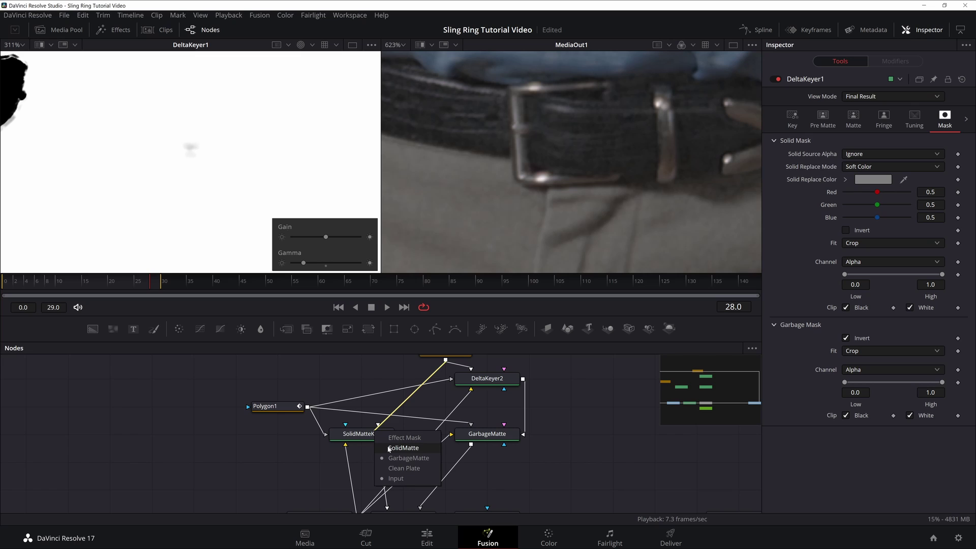
pyautogui.click(389, 448)
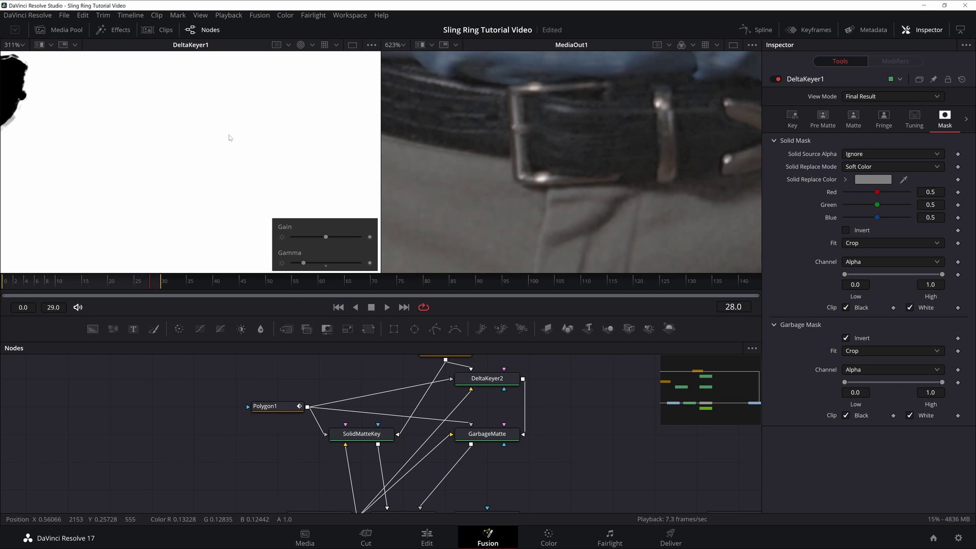
pyautogui.click(22, 45)
pyautogui.click(15, 59)
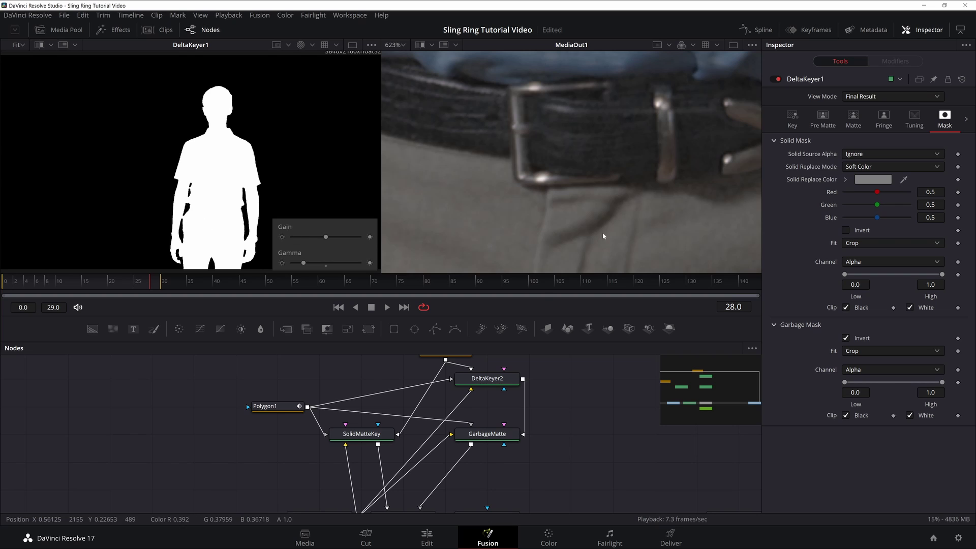
# Step: Extend the render range's end to frame 143
pyautogui.scroll(-2, 535, 392)
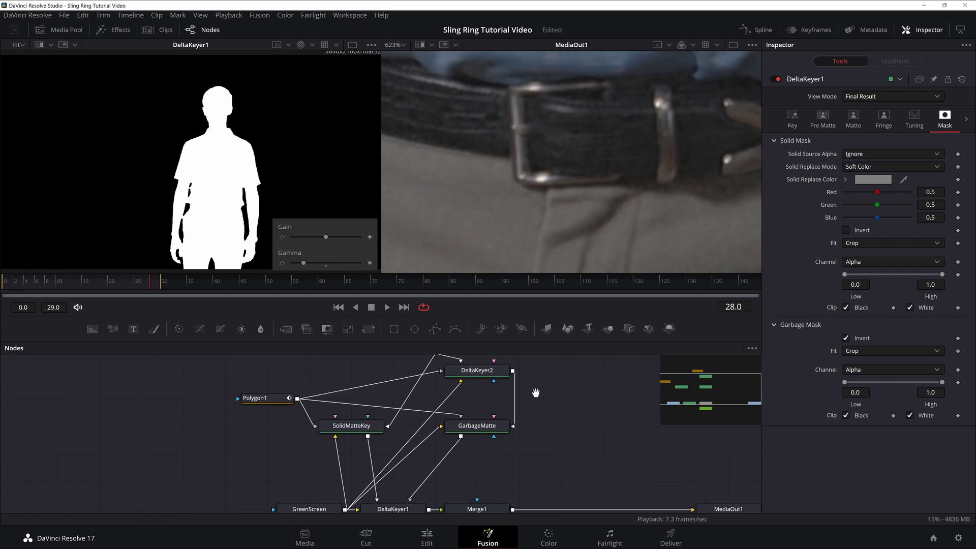
pyautogui.scroll(-1, 542, 413)
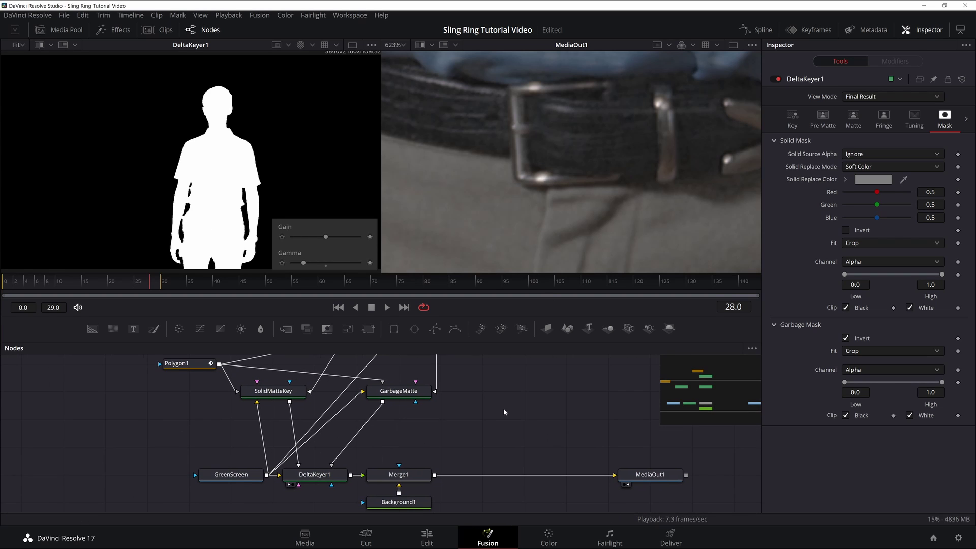
pyautogui.scroll(1, 488, 431)
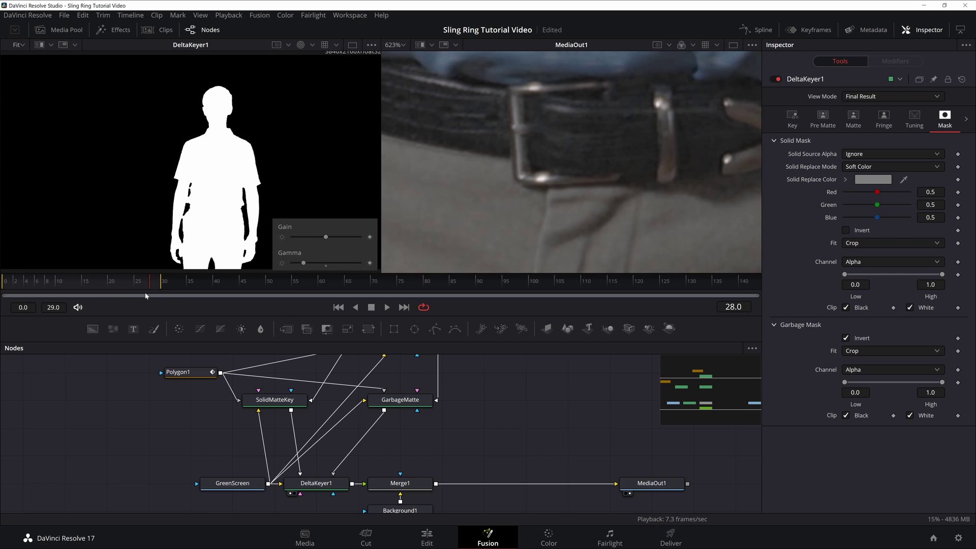
pyautogui.moveTo(161, 286); pyautogui.dragTo(814, 278)
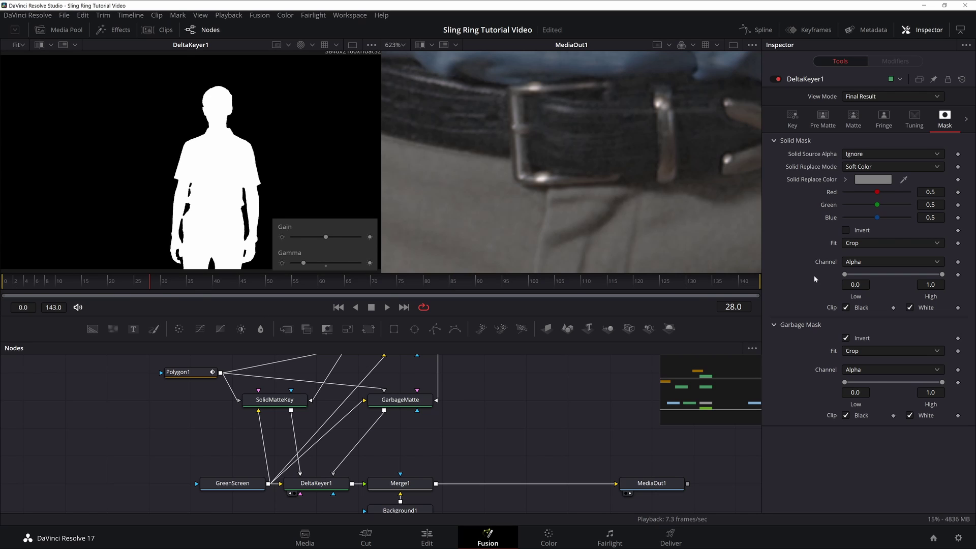
# Step: Show the Ellipse1 mask in the alpha viewer and fit the MediaOut1 viewer to the full frame
pyautogui.scroll(5, 323, 383)
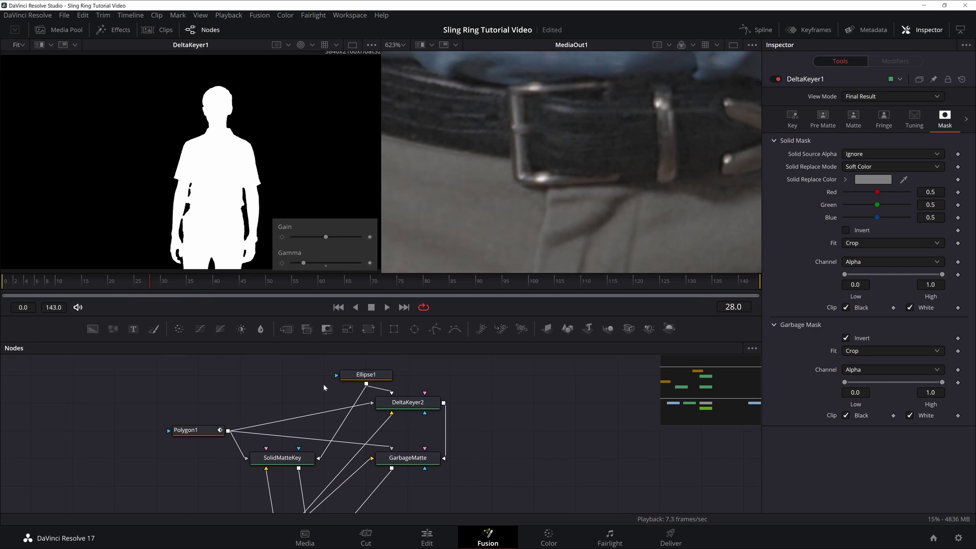
pyautogui.click(366, 374)
pyautogui.press('1')
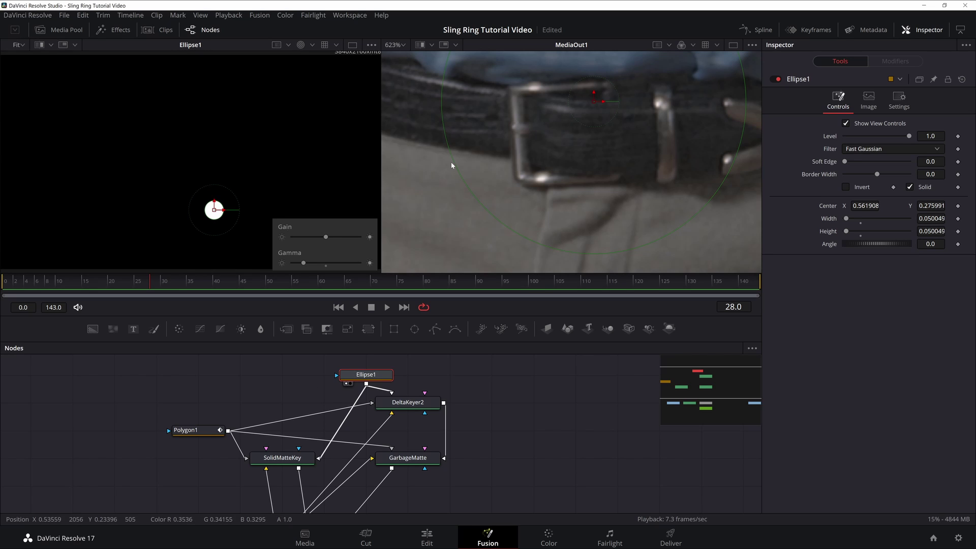
pyautogui.click(403, 45)
pyautogui.click(394, 58)
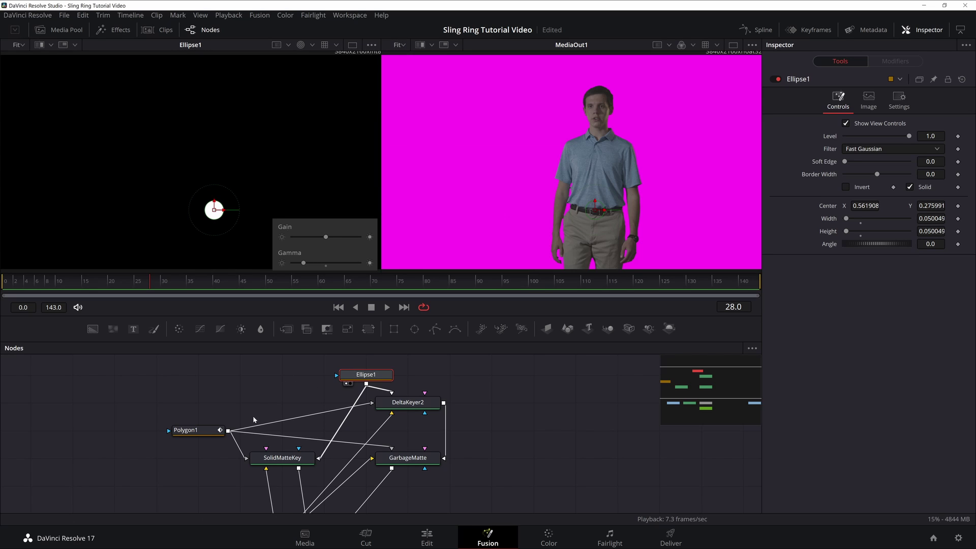
# Step: Show the original GreenScreen clip in both viewers
pyautogui.scroll(-5, 249, 453)
pyautogui.click(253, 484)
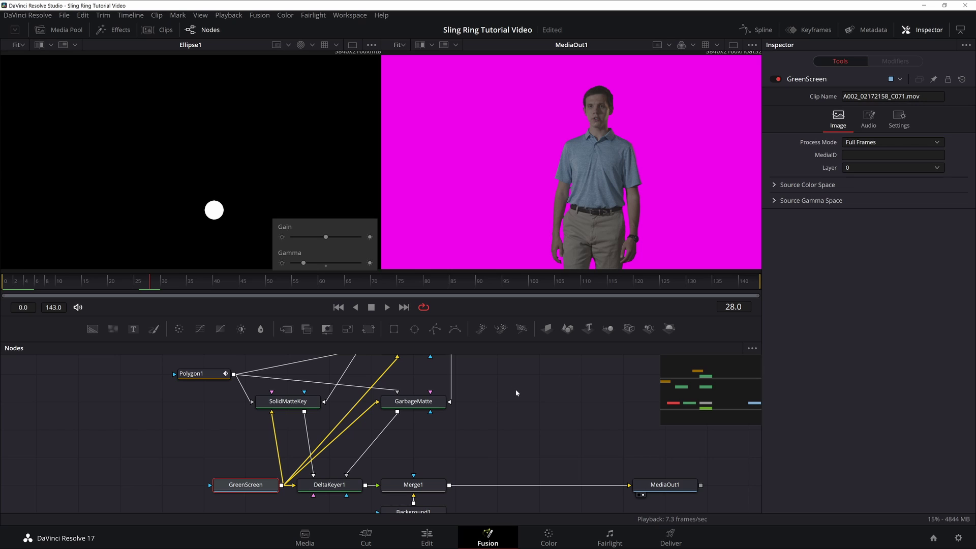
pyautogui.press('1')
pyautogui.scroll(3, 515, 392)
pyautogui.press('2')
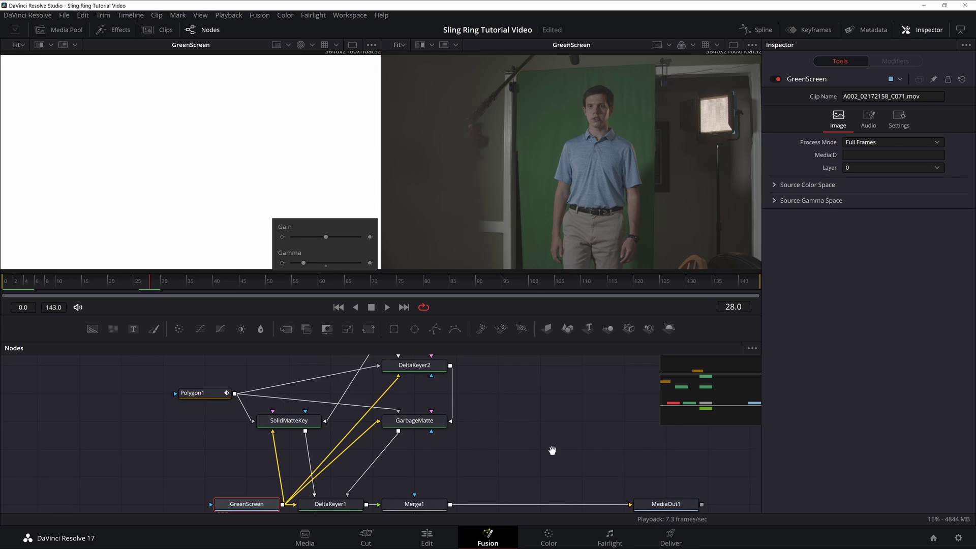
# Step: Select Ellipse1 and scrub through the clip to frame 130 to check the mask's position against the belt
pyautogui.scroll(6, 552, 450)
pyautogui.click(372, 377)
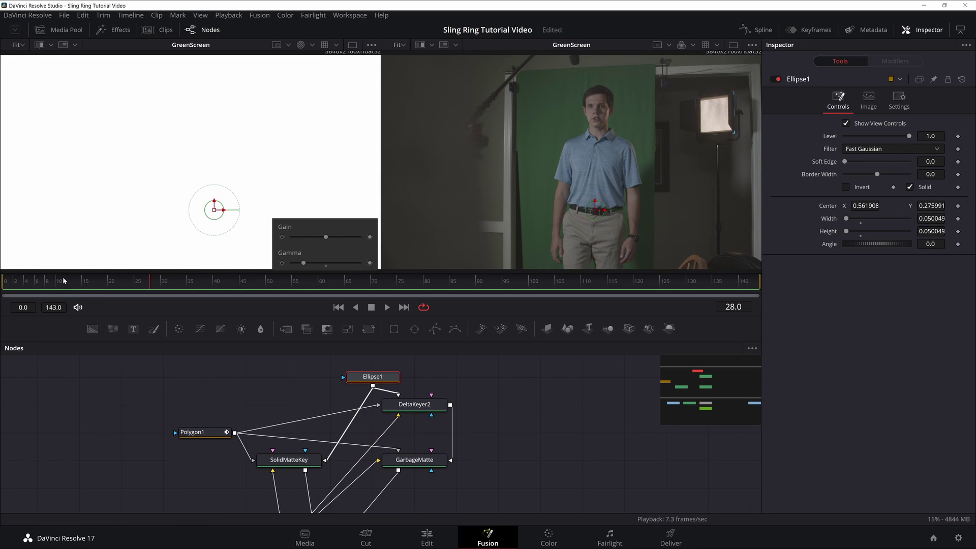
pyautogui.click(192, 279)
pyautogui.moveTo(310, 278); pyautogui.dragTo(549, 274)
pyautogui.moveTo(619, 274); pyautogui.dragTo(687, 273)
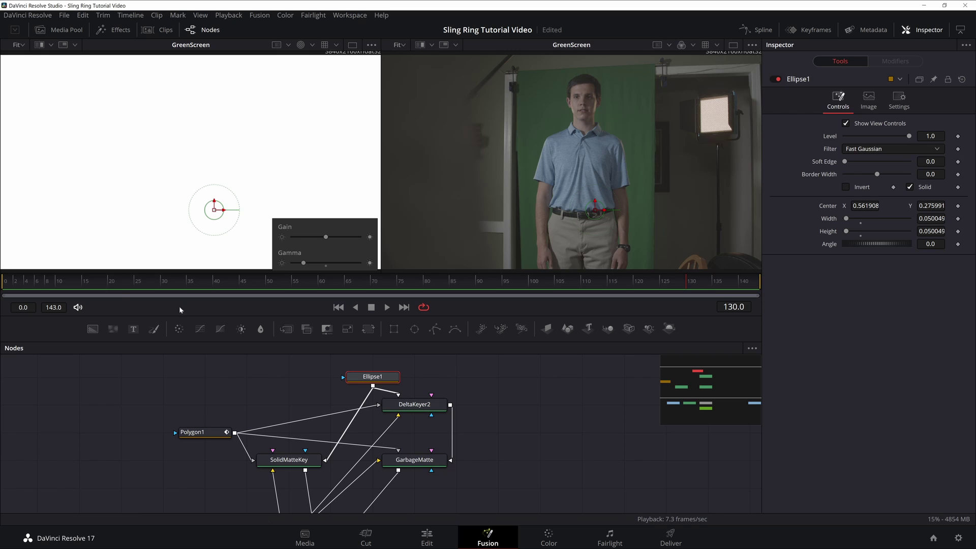
# Step: Show the Merge1 composite in colour in both viewers and turn off the Gain / Gamma controls
pyautogui.scroll(-1, 444, 401)
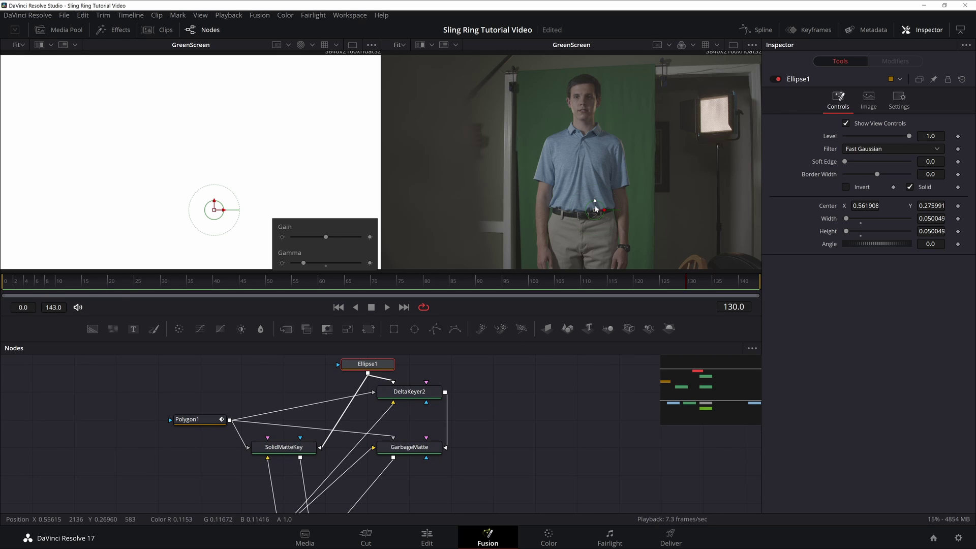
pyautogui.scroll(-3, 495, 389)
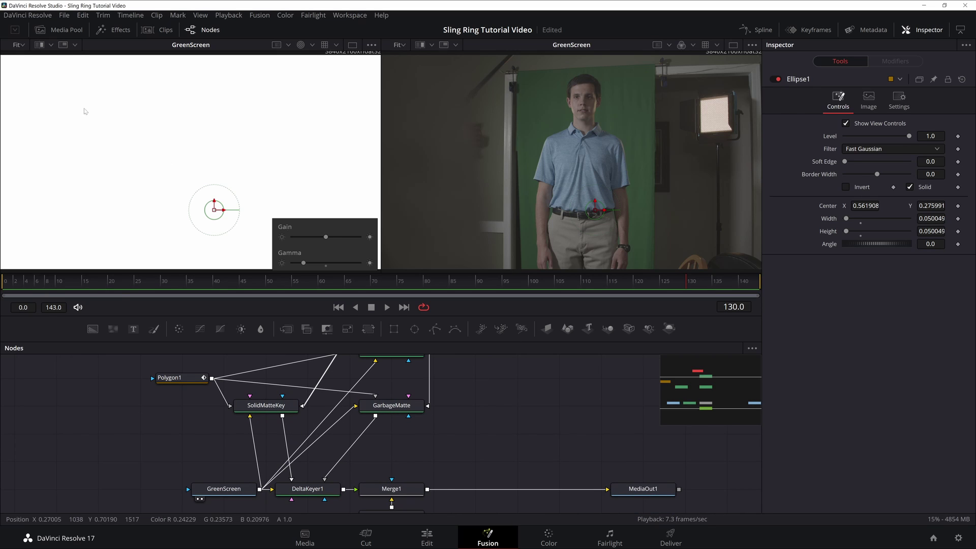
pyautogui.click(395, 488)
pyautogui.click(300, 46)
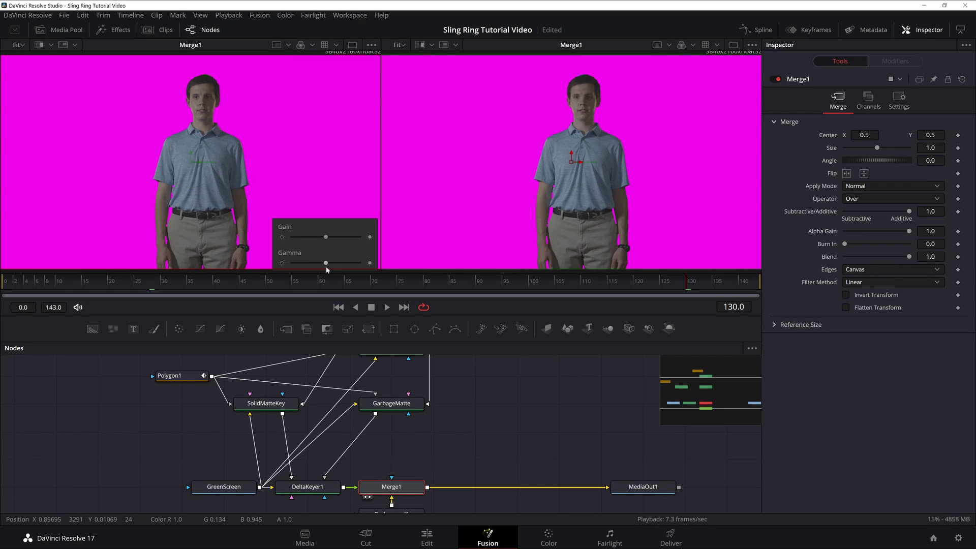
pyautogui.click(300, 45)
pyautogui.click(374, 45)
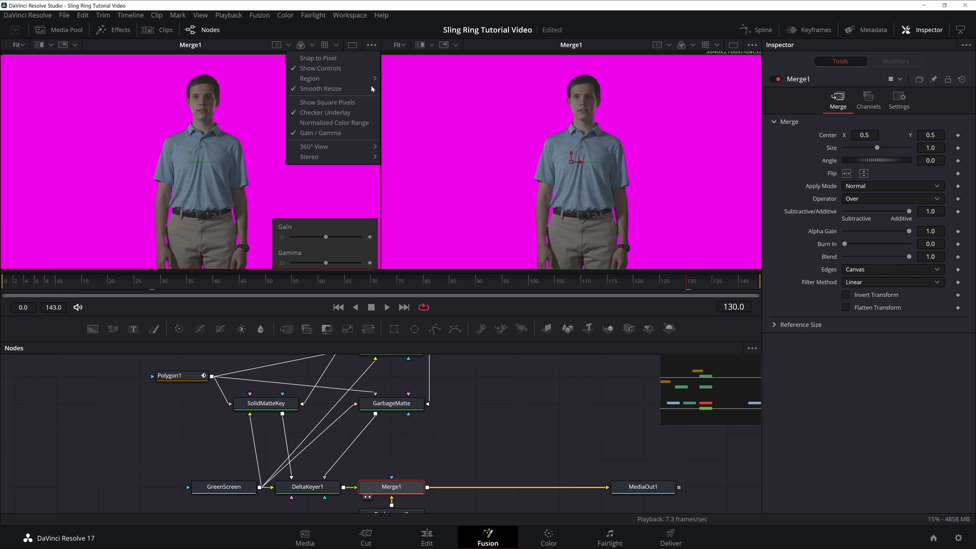
pyautogui.click(335, 132)
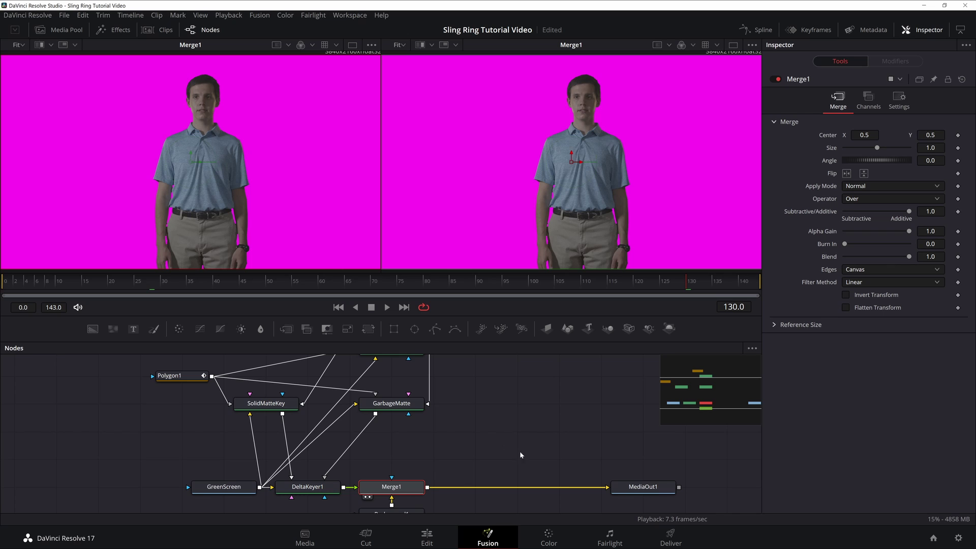
# Step: Disconnect GarbageMatte from DeltaKeyer1 to check the shirt collar's edge up close in the Merge1 composite
pyautogui.scroll(-1, 509, 458)
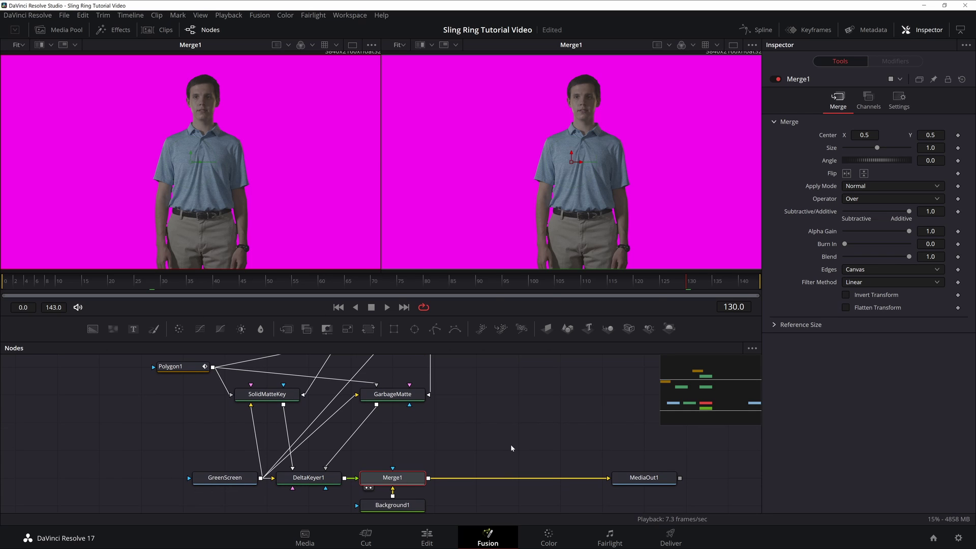
pyautogui.scroll(5, 604, 138)
pyautogui.scroll(5, 572, 161)
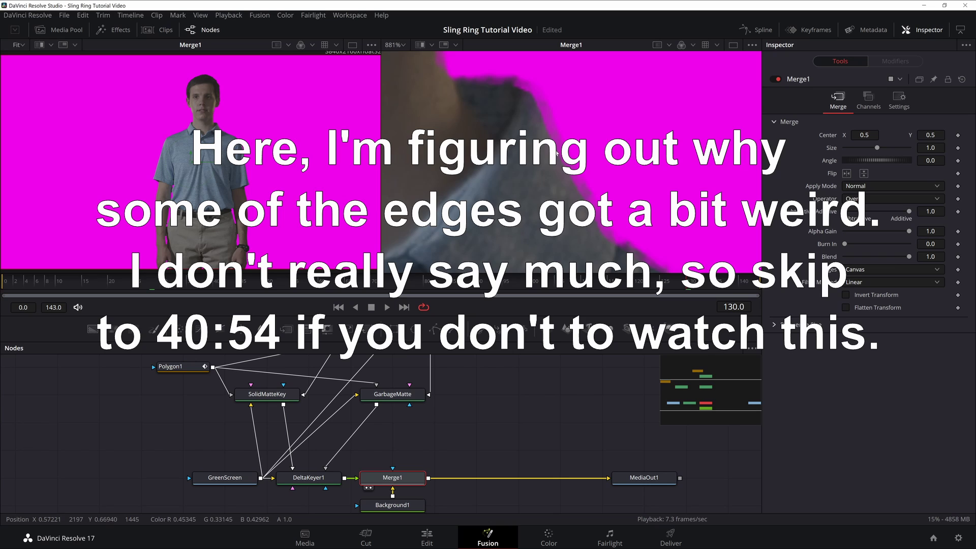
pyautogui.moveTo(489, 405); pyautogui.dragTo(466, 480)
pyautogui.moveTo(456, 435); pyautogui.dragTo(470, 360)
pyautogui.moveTo(318, 466); pyautogui.dragTo(392, 441)
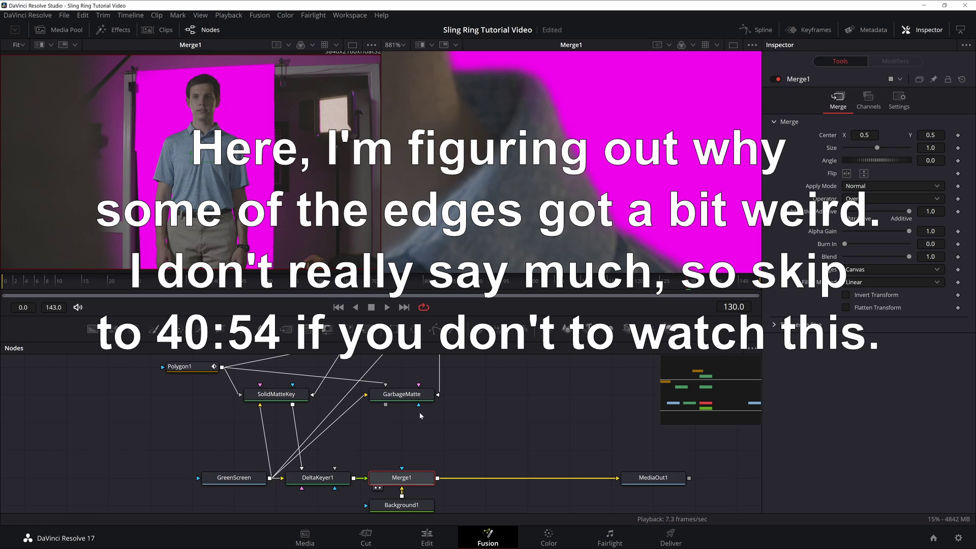
# Step: Show GarbageMatte in the close-up viewer, try a matte Erode/Dilate of 0.0051, and reset it to 0.0
pyautogui.click(401, 395)
pyautogui.press('2')
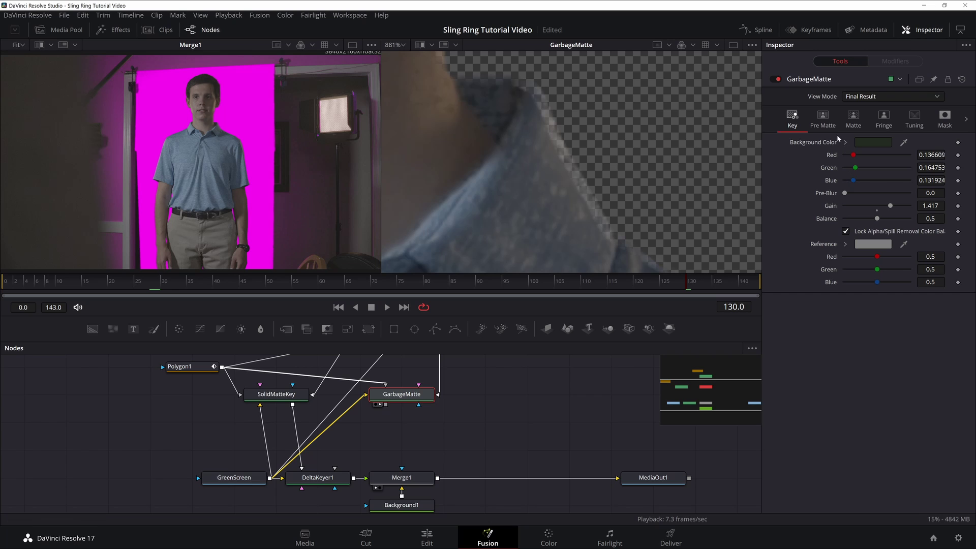
pyautogui.click(853, 120)
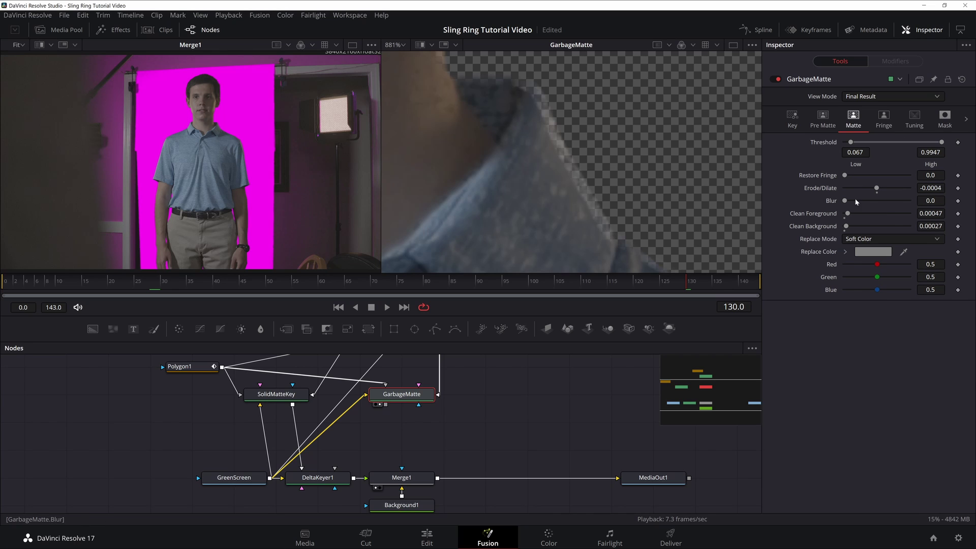
pyautogui.moveTo(879, 190); pyautogui.dragTo(884, 189)
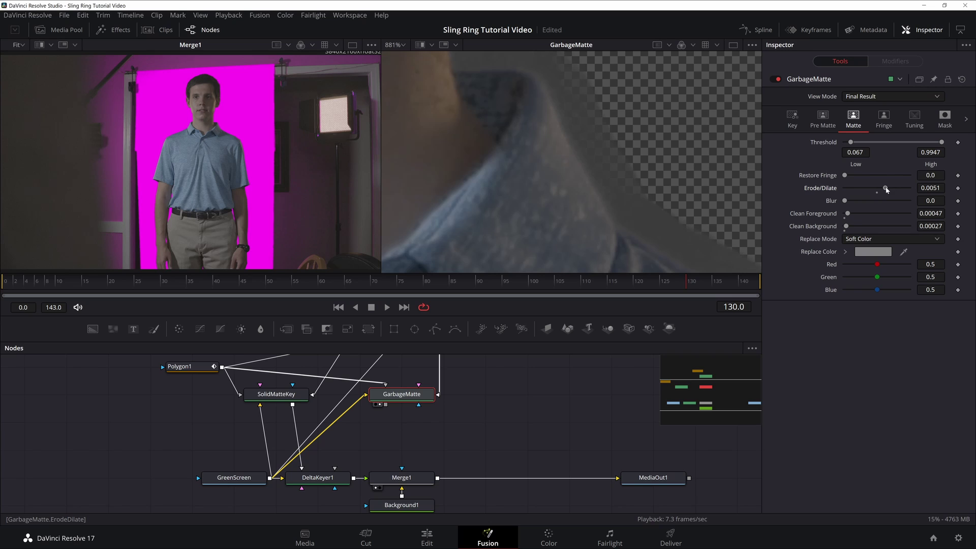
pyautogui.doubleClick(878, 190)
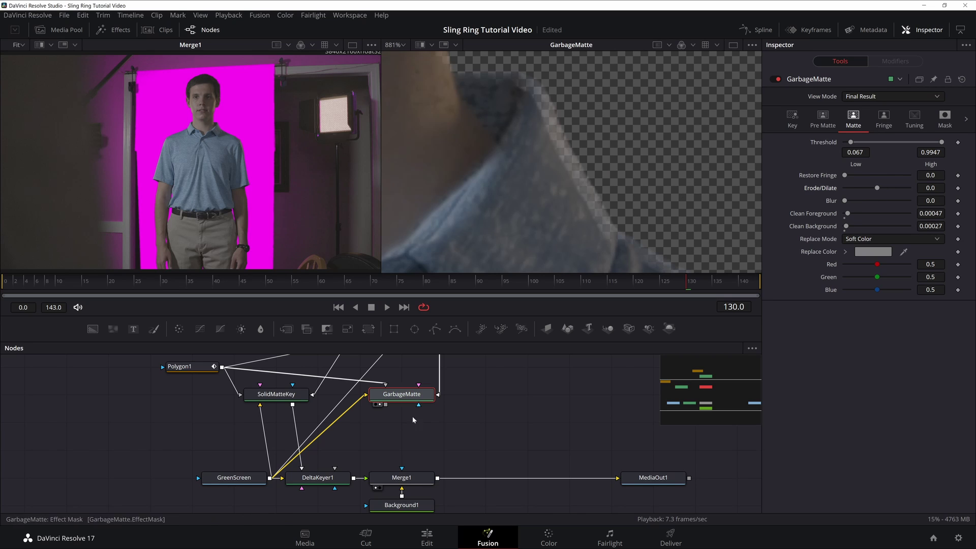
# Step: Show GarbageMatte's alpha channel in the other viewer and examine the matte edge along the shoulder up close
pyautogui.scroll(2, 474, 435)
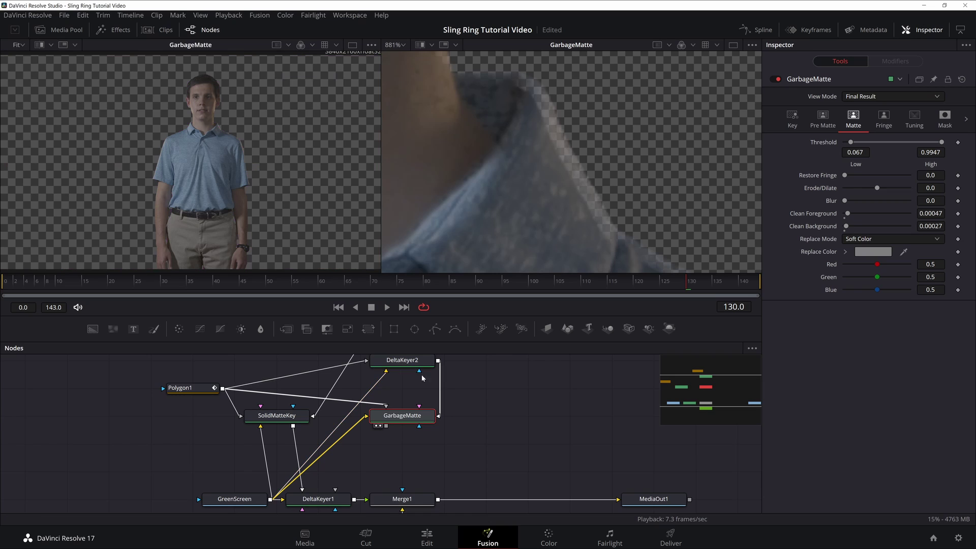
pyautogui.press('1')
pyautogui.press('a')
pyautogui.scroll(5, 253, 148)
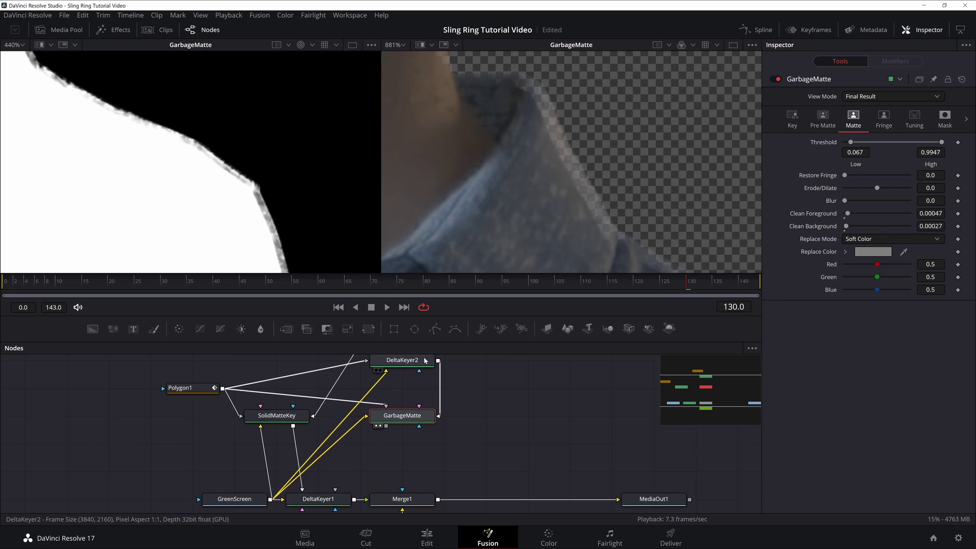
# Step: Disconnect DeltaKeyer2 from GarbageMatte to compare the matte edges, and reconnect it
pyautogui.moveTo(437, 415); pyautogui.dragTo(521, 398)
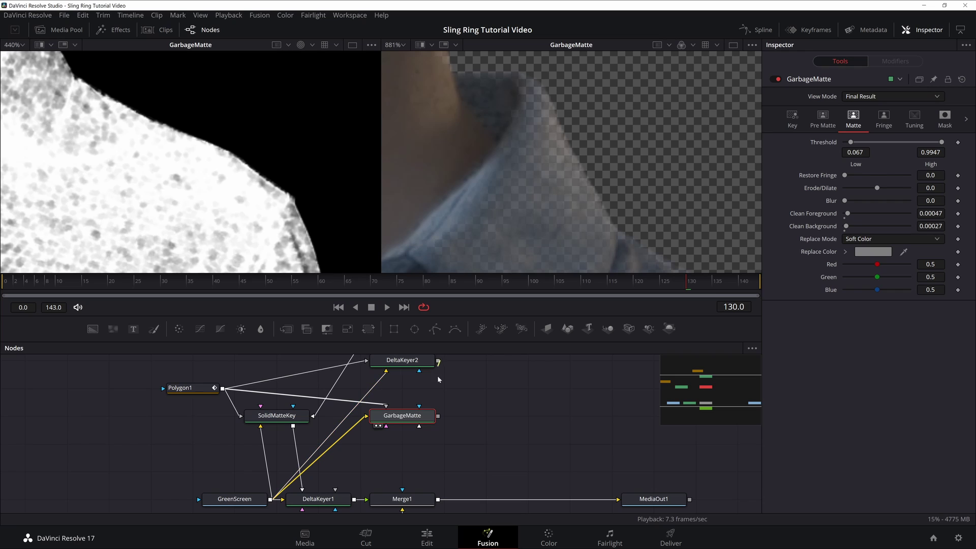
pyautogui.moveTo(438, 360); pyautogui.dragTo(422, 415)
pyautogui.click(450, 429)
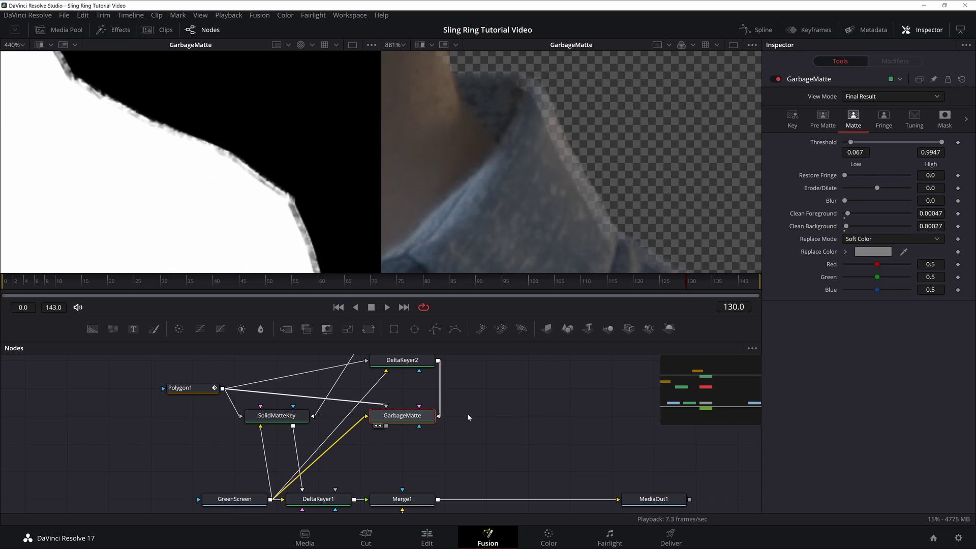
# Step: Set the matte Erode/Dilate of DeltaKeyer2 to -0.00052
pyautogui.click(415, 361)
pyautogui.click(853, 118)
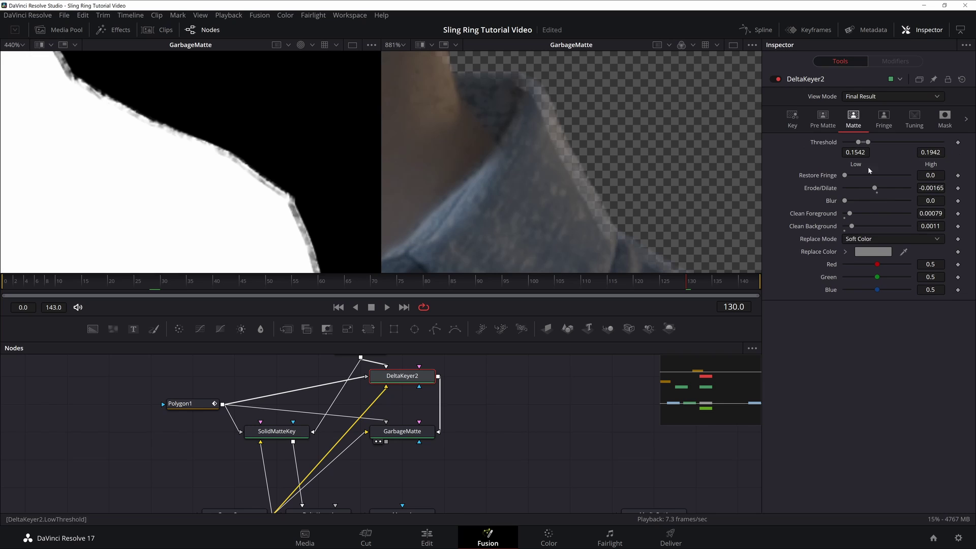
pyautogui.moveTo(931, 188); pyautogui.dragTo(939, 188)
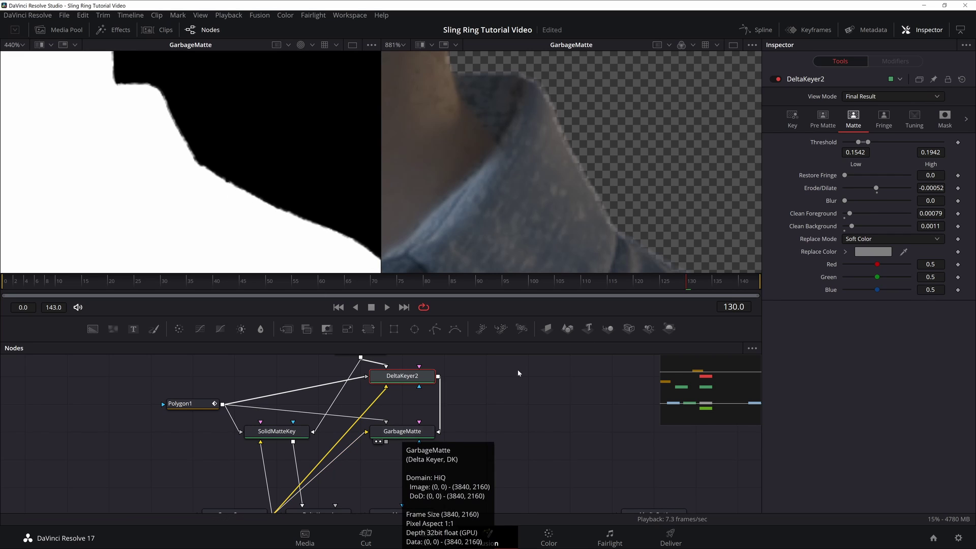
# Step: Set the matte Erode/Dilate of DeltaKeyer2 to -0.00008 and its Blur to 0.0006
pyautogui.doubleClick(877, 189)
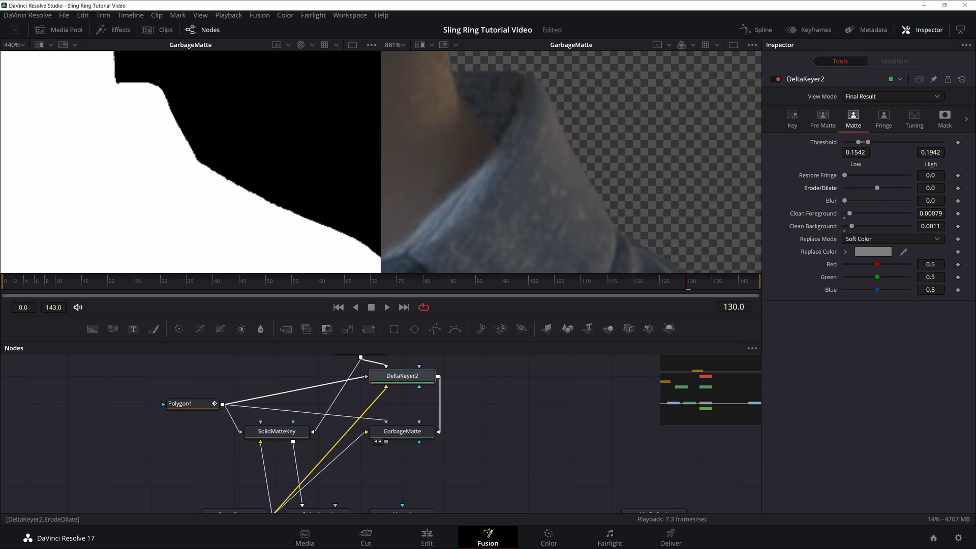
pyautogui.moveTo(930, 187); pyautogui.dragTo(720, 191)
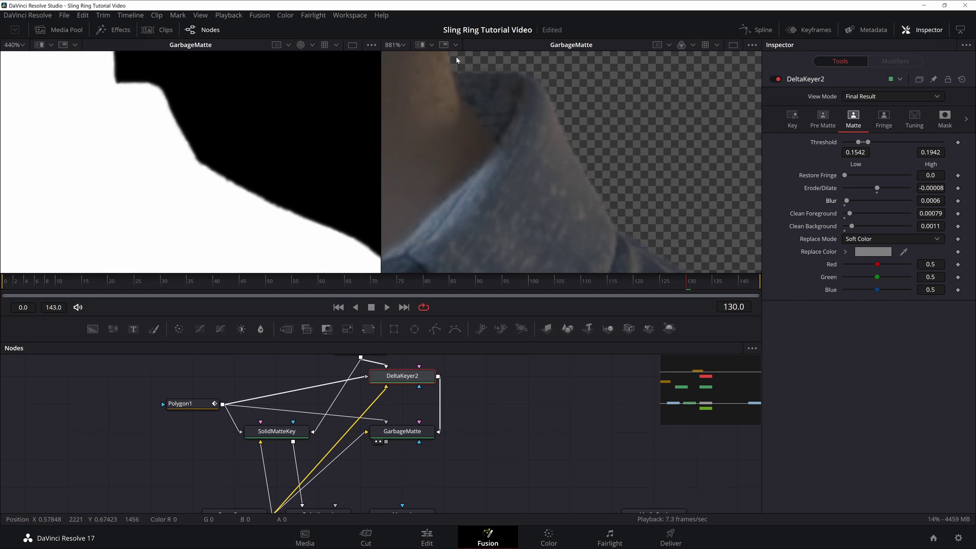
pyautogui.click(396, 45)
pyautogui.click(392, 58)
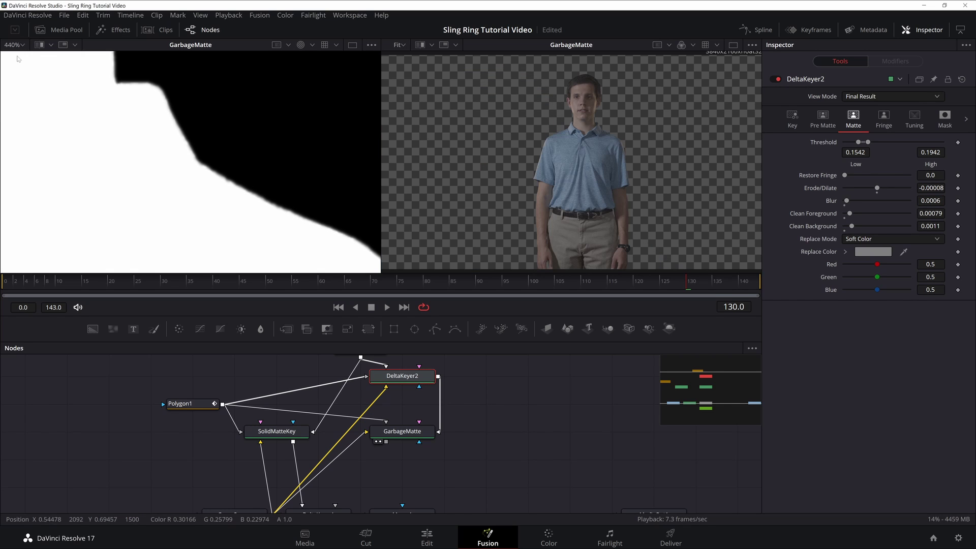
pyautogui.click(16, 45)
pyautogui.click(14, 58)
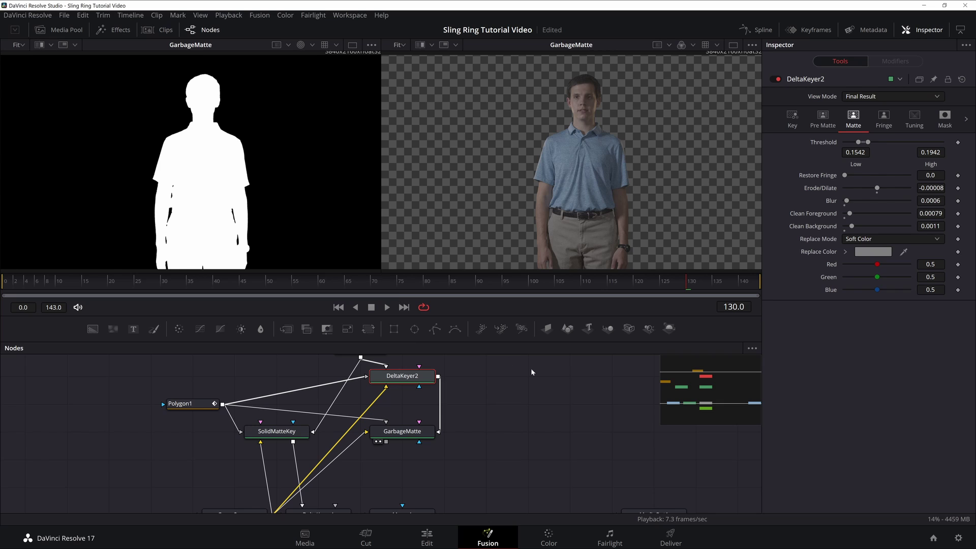
# Step: Show the Merge1 composite over magenta in a single viewer
pyautogui.moveTo(500, 437); pyautogui.dragTo(490, 393)
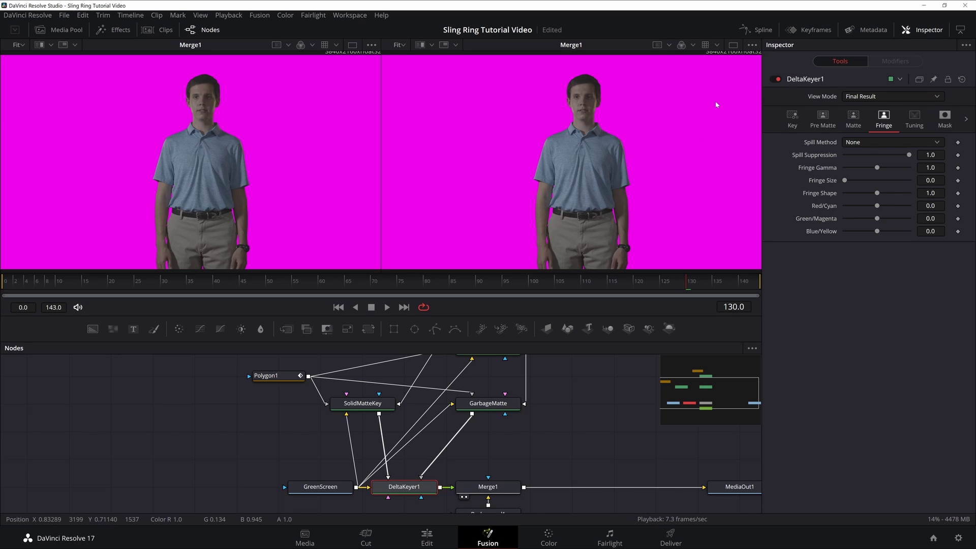
pyautogui.click(733, 45)
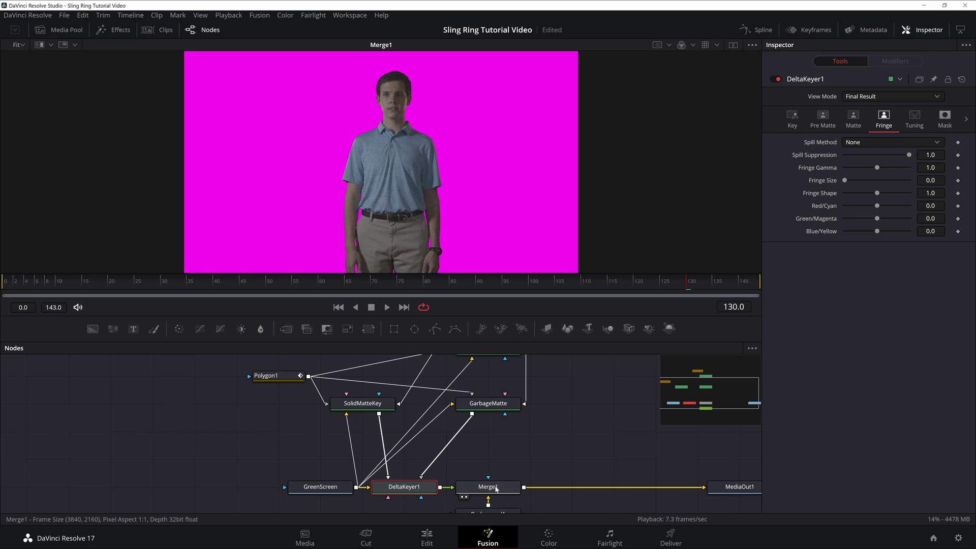
pyautogui.click(487, 486)
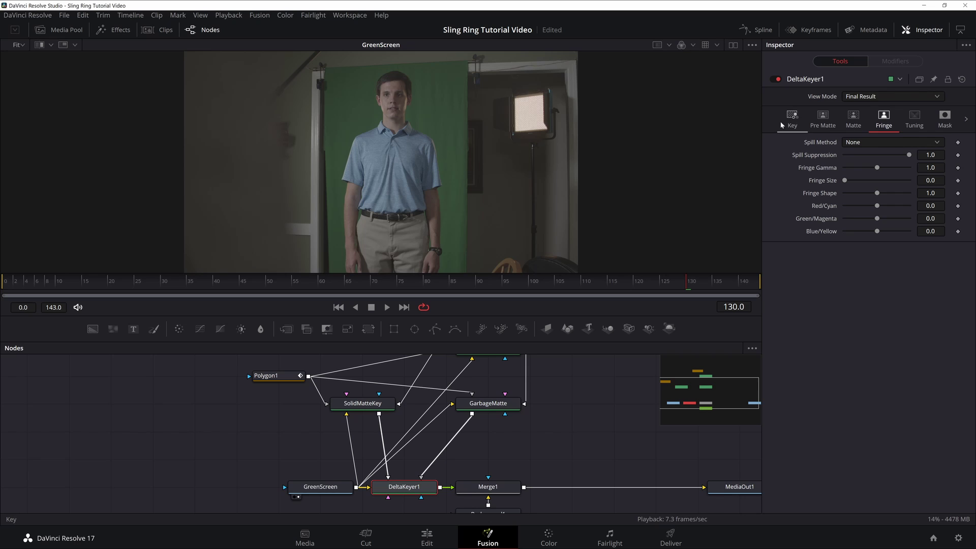
# Step: Examine the GreenScreen source footage up close around the belt, collar and face, with DeltaKeyer1's matte settings open
pyautogui.scroll(5, 443, 145)
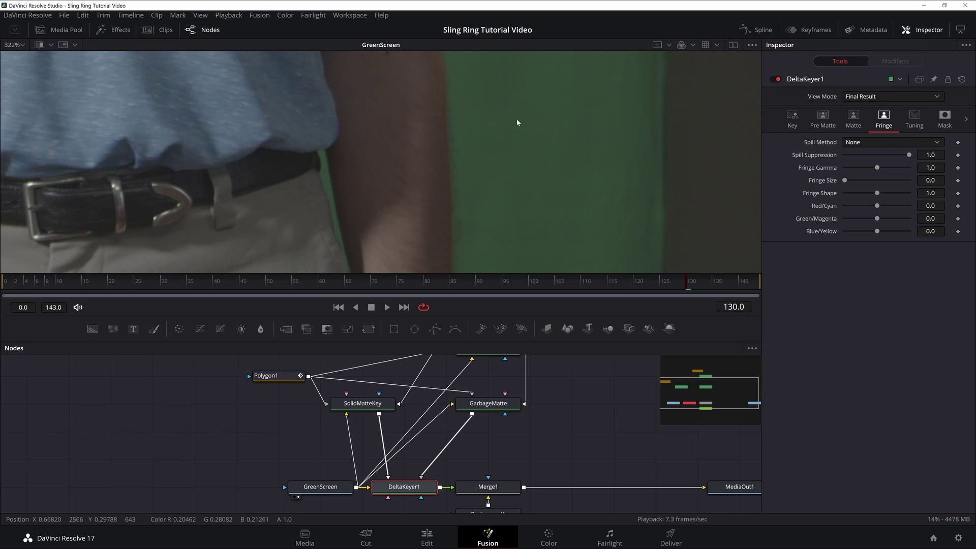
pyautogui.scroll(-6, 529, 138)
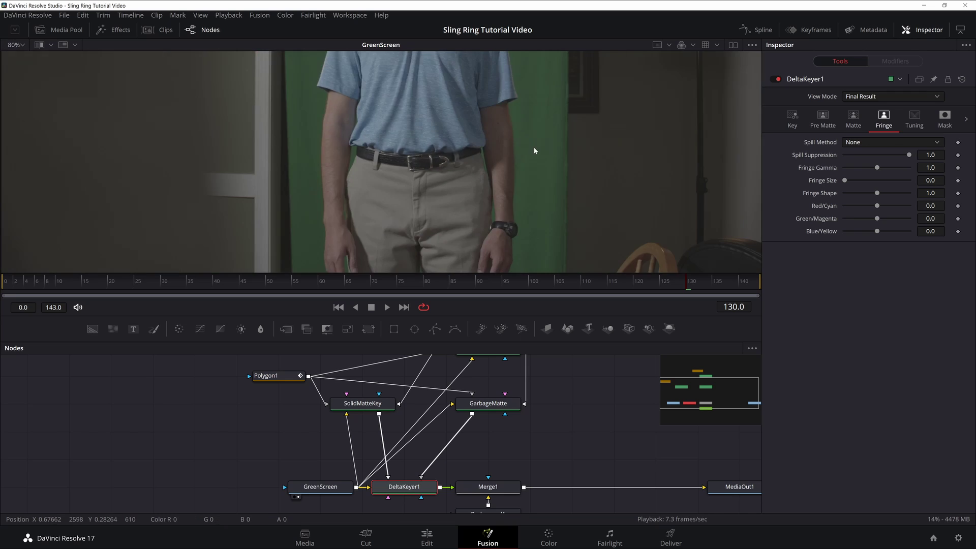
pyautogui.scroll(1, 522, 213)
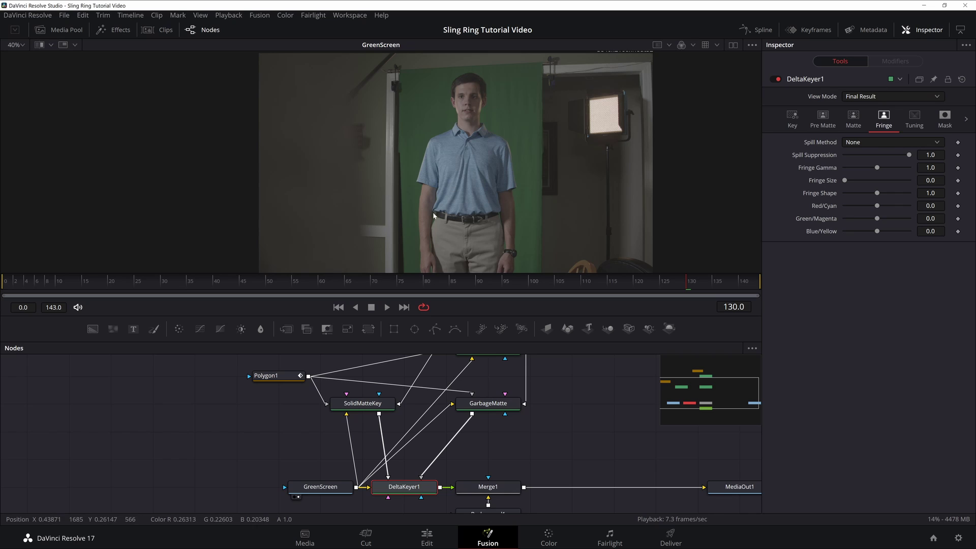
pyautogui.click(852, 118)
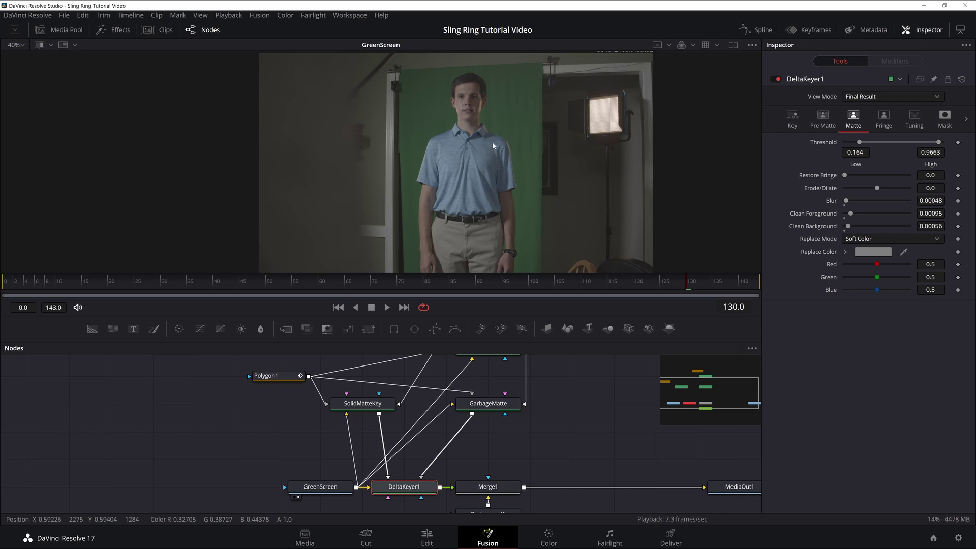
pyautogui.scroll(10, 492, 141)
pyautogui.scroll(10, 457, 110)
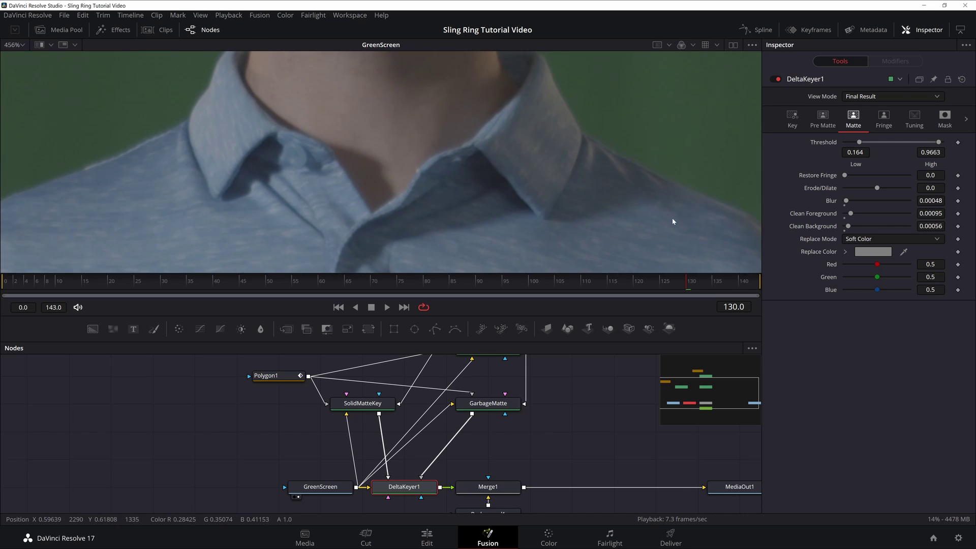
pyautogui.scroll(10, 472, 172)
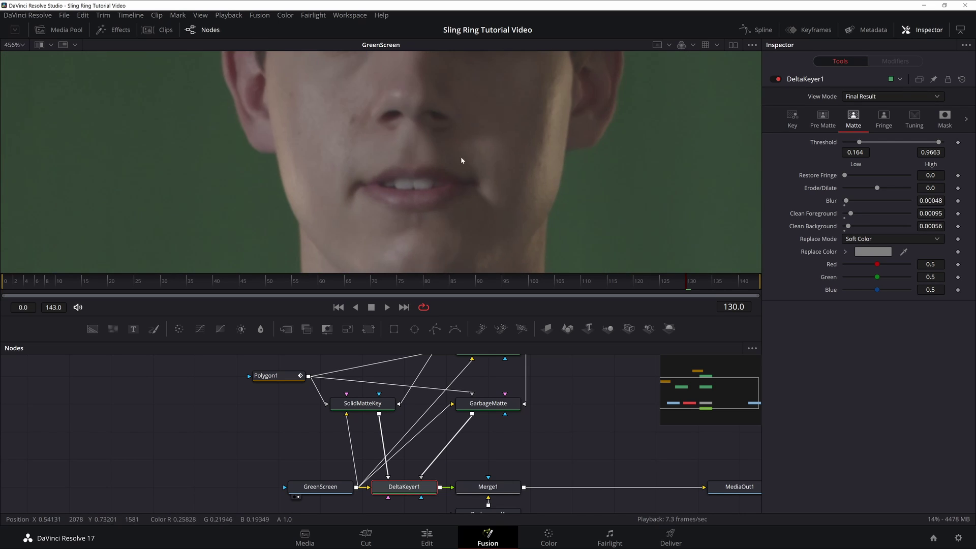
# Step: Show Merge1 in the viewer and examine the key edges around the face and hair, playing a few frames
pyautogui.click(483, 489)
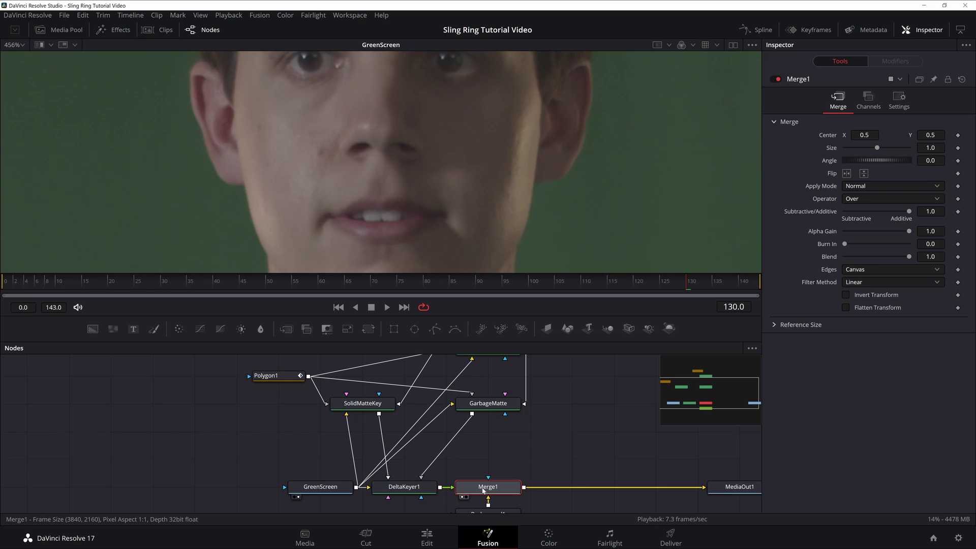
pyautogui.press('1')
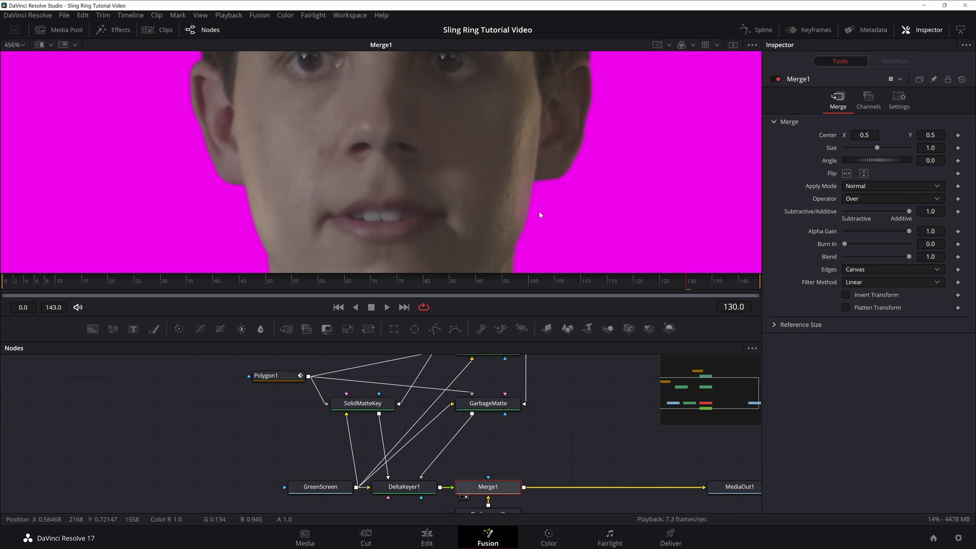
pyautogui.scroll(8, 538, 212)
pyautogui.scroll(8, 567, 254)
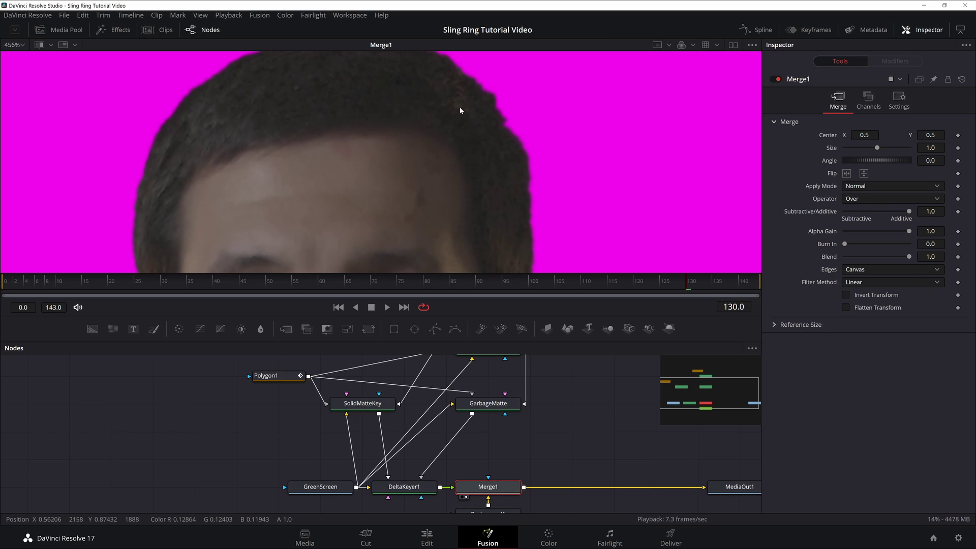
pyautogui.scroll(2, 338, 92)
pyautogui.press('space')
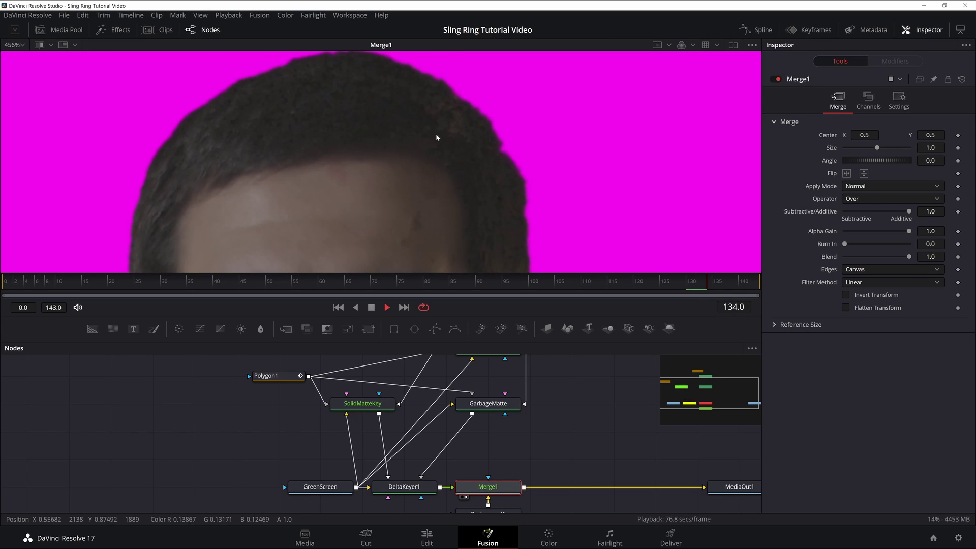
pyautogui.press('space')
# Step: Play the composite in short stretches and examine the key edges along the face, collar and shoulders
pyautogui.scroll(-8, 294, 182)
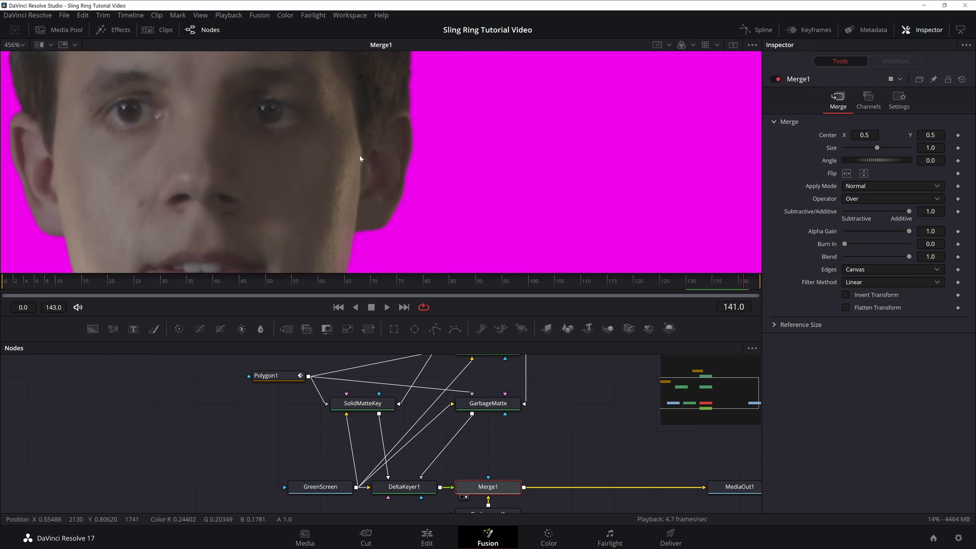
pyautogui.scroll(-10, 412, 167)
pyautogui.press('space')
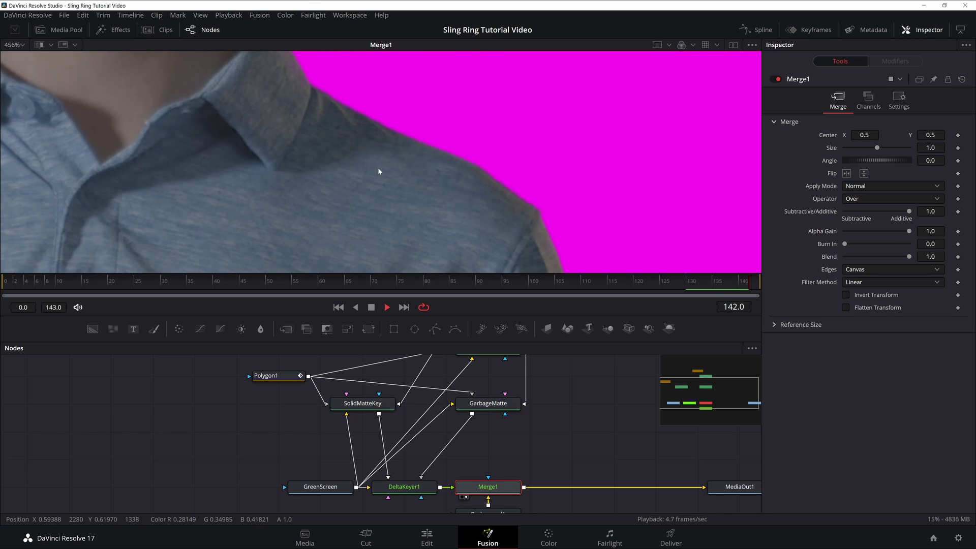
pyautogui.press('space')
pyautogui.moveTo(366, 200); pyautogui.dragTo(407, 150)
pyautogui.press('space')
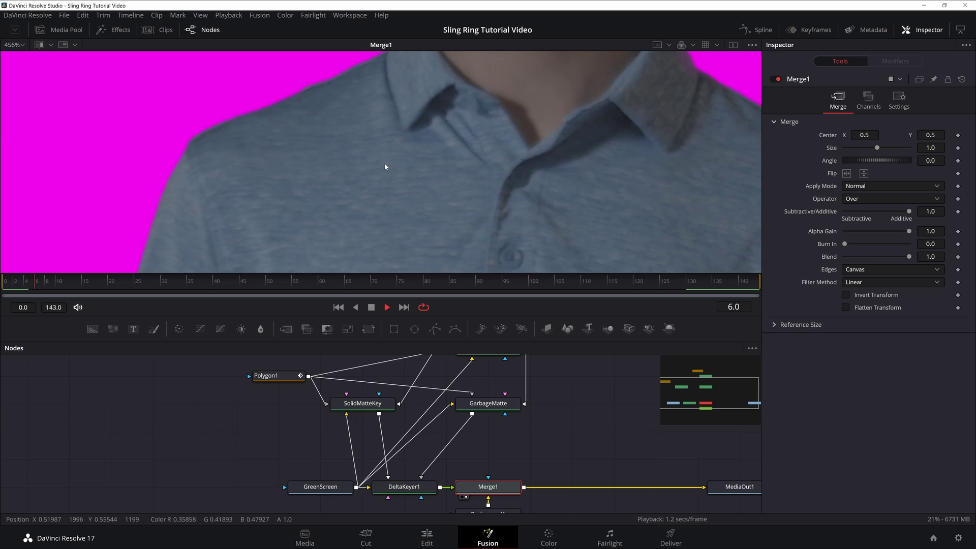
pyautogui.press('space')
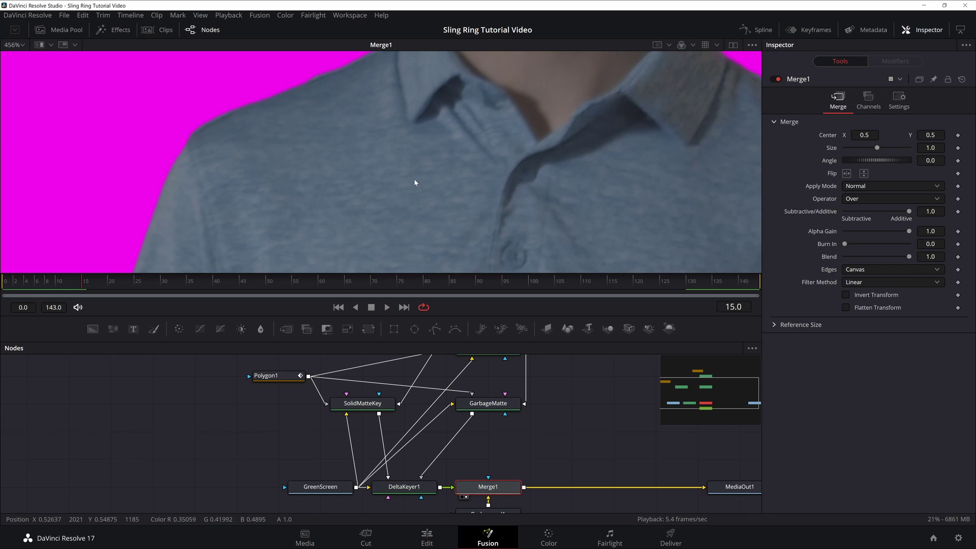
pyautogui.scroll(-2, 414, 178)
# Step: Fit the composite in the viewer and enlarge the viewer area, keeping a narrow strip of the node graph
pyautogui.click(22, 46)
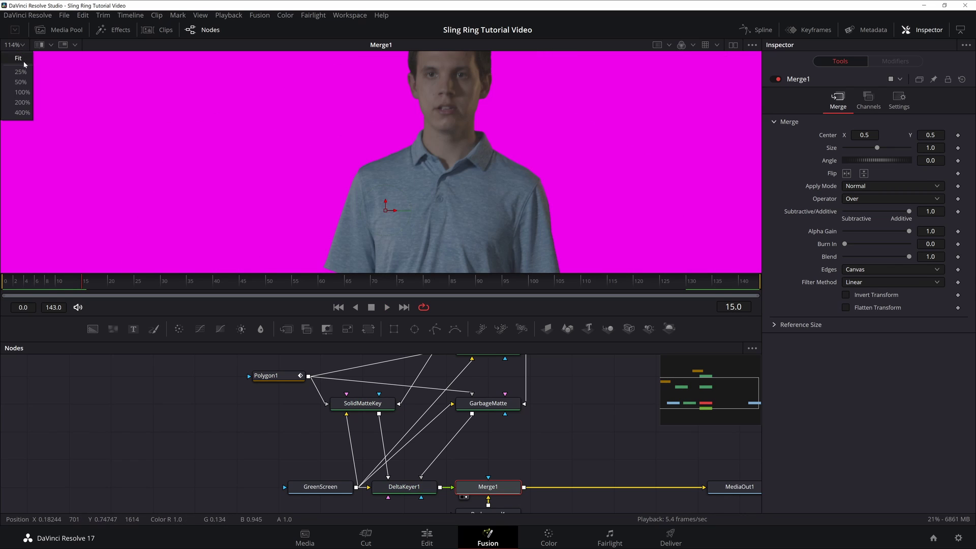
pyautogui.click(26, 64)
pyautogui.moveTo(567, 342); pyautogui.dragTo(575, 510)
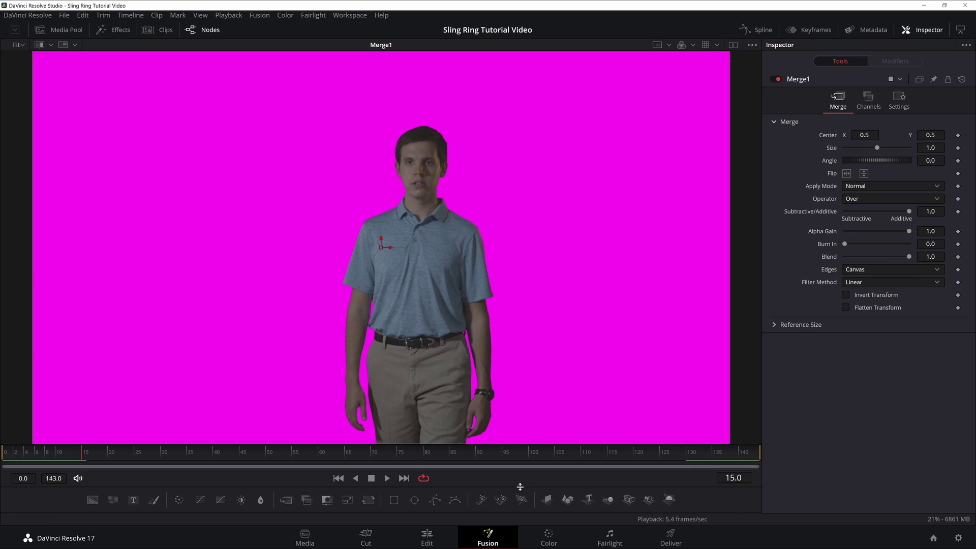
pyautogui.moveTo(528, 513); pyautogui.dragTo(533, 439)
# Step: Try the matte Replace Mode None on DeltaKeyer1, and set it to Source
pyautogui.scroll(-5, 549, 483)
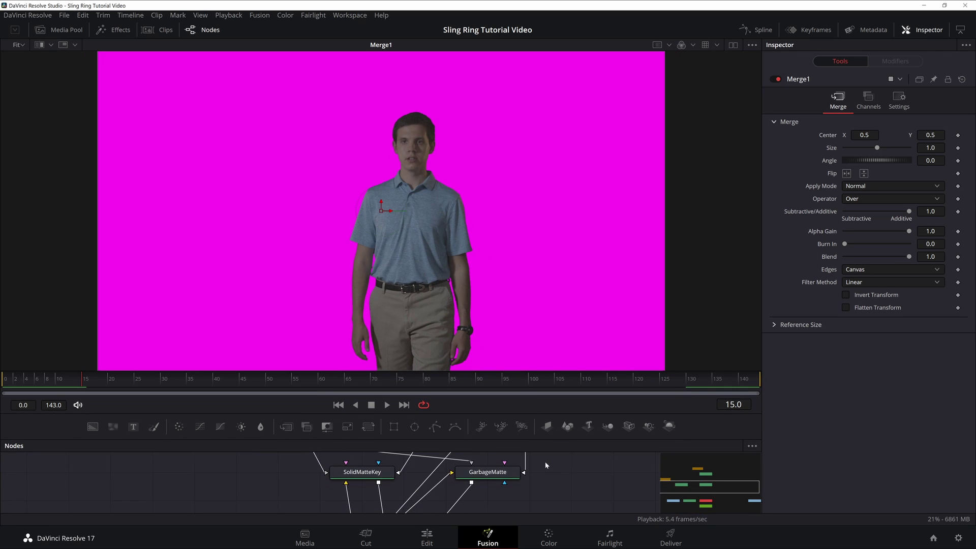
pyautogui.click(379, 494)
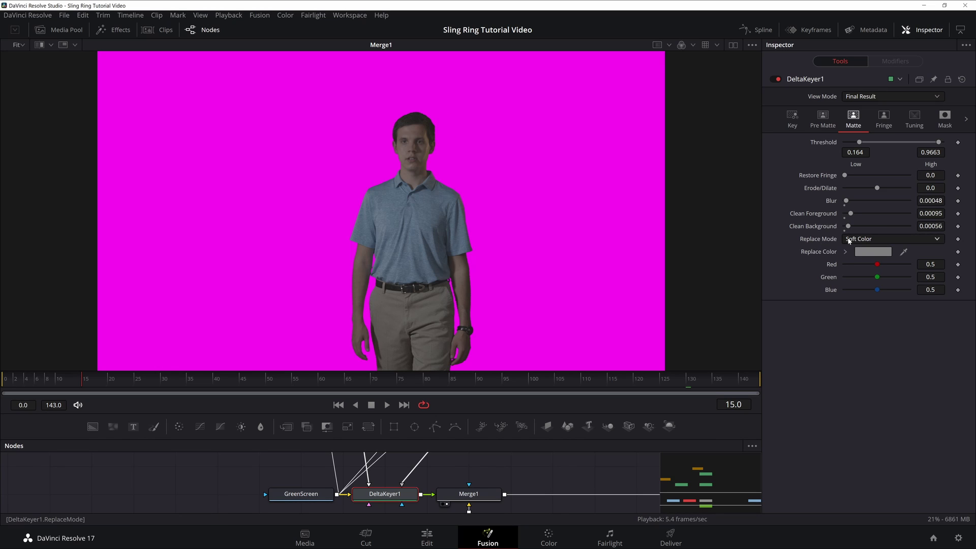
pyautogui.click(851, 241)
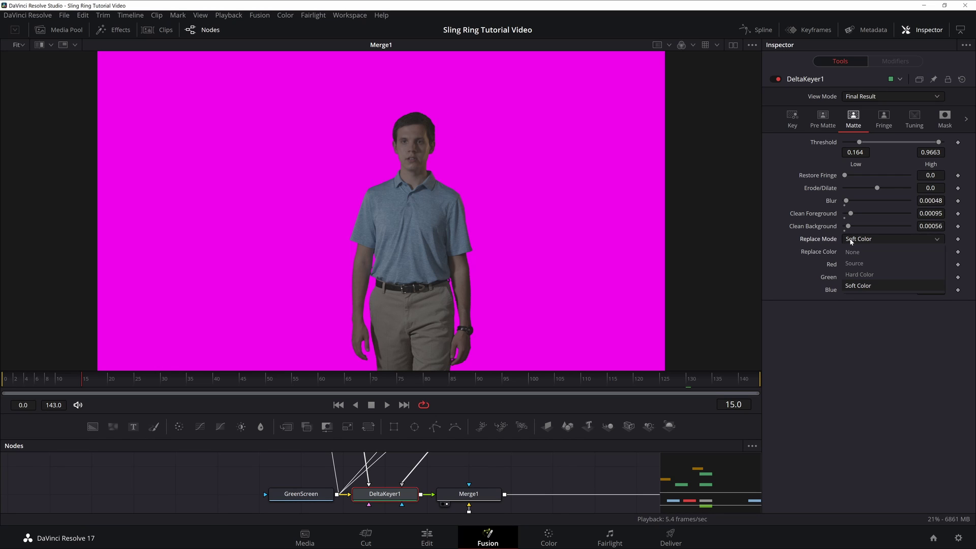
pyautogui.click(852, 252)
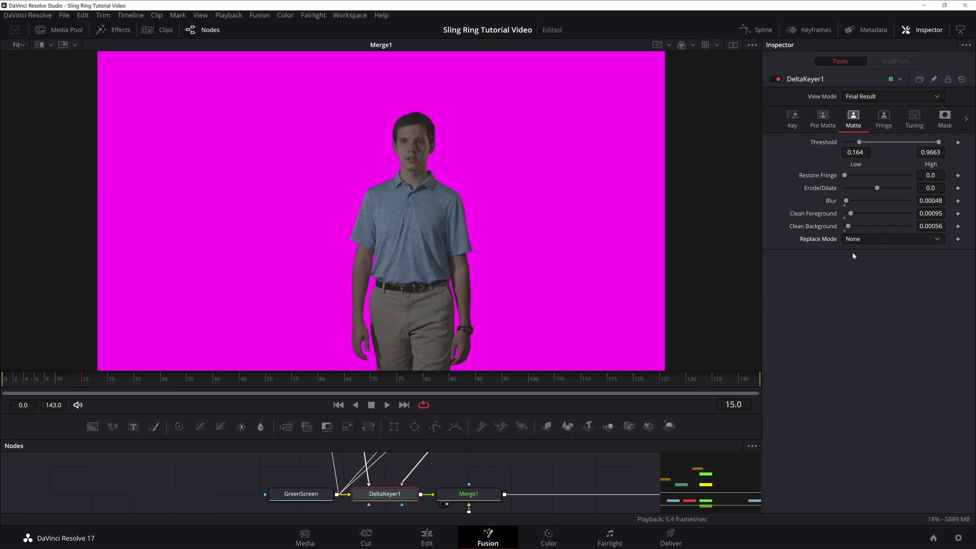
pyautogui.click(857, 240)
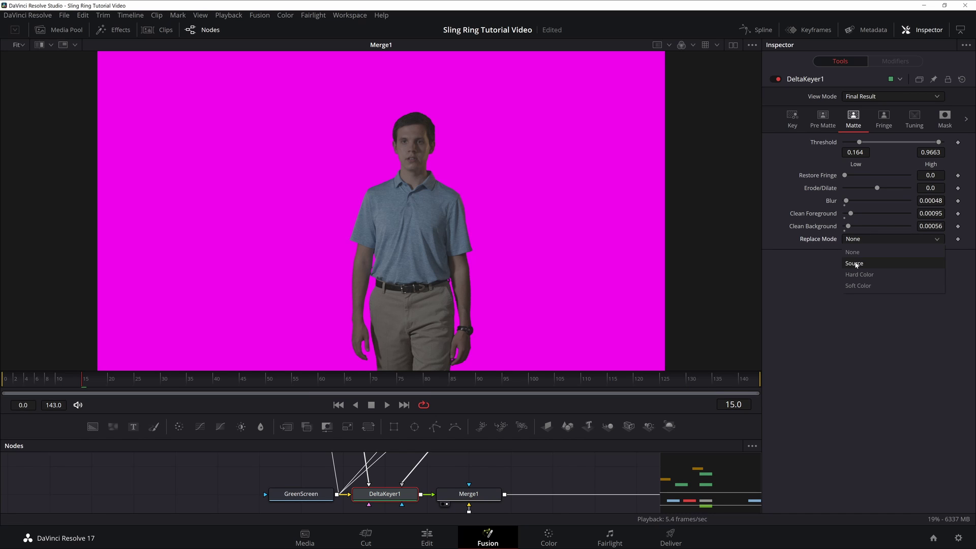
pyautogui.click(855, 264)
# Step: Switch DeltaKeyer1's Replace Mode to Soft Color to compare the hair edge up close, and return it to Source
pyautogui.scroll(5, 440, 125)
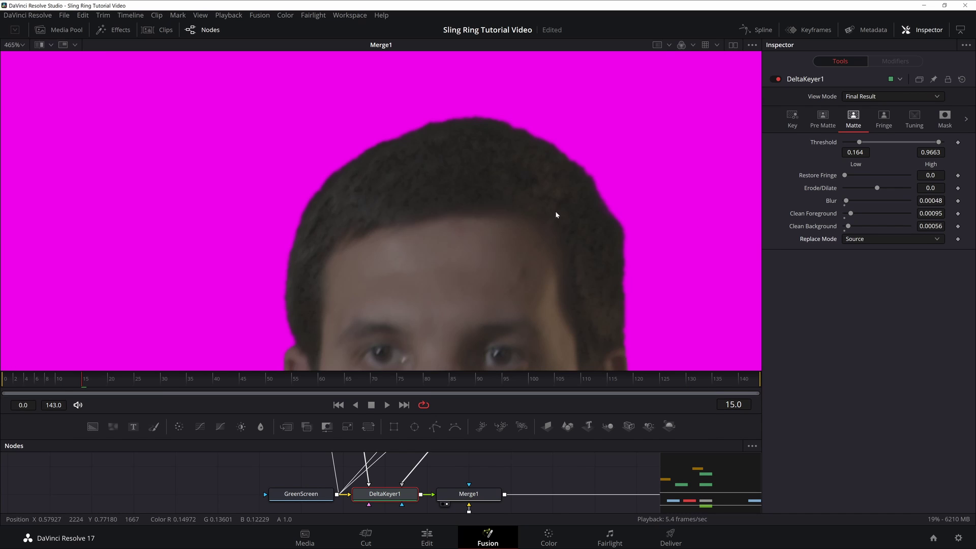
pyautogui.click(864, 239)
pyautogui.click(859, 288)
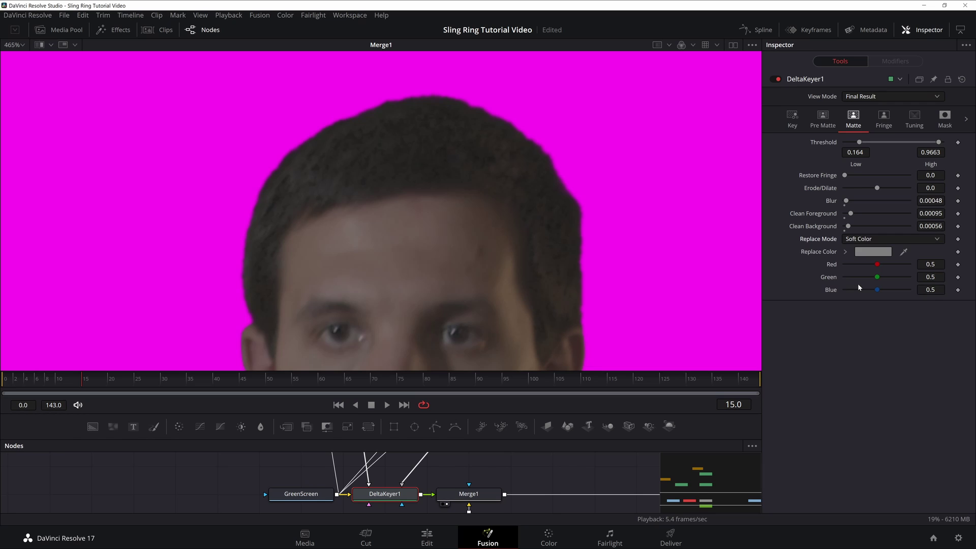
pyautogui.scroll(2, 533, 148)
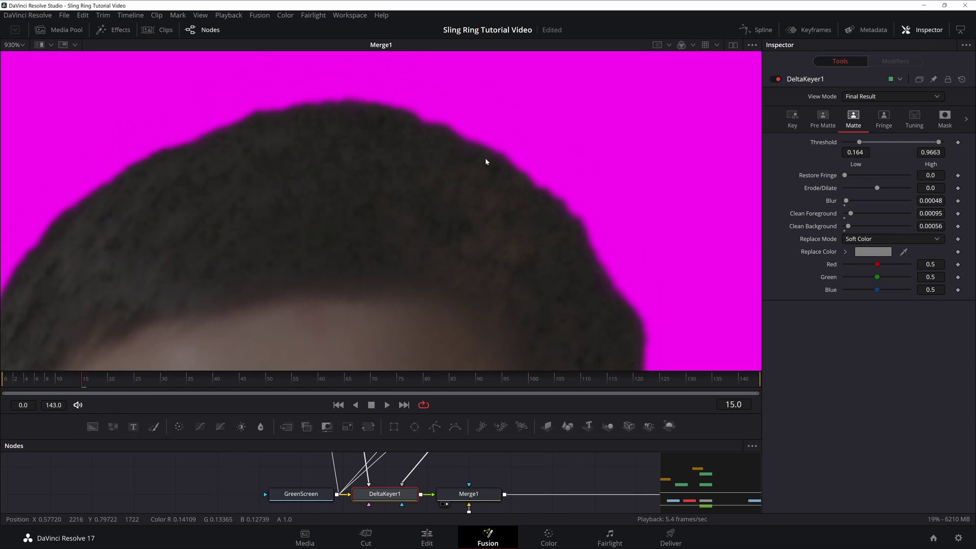
pyautogui.click(865, 237)
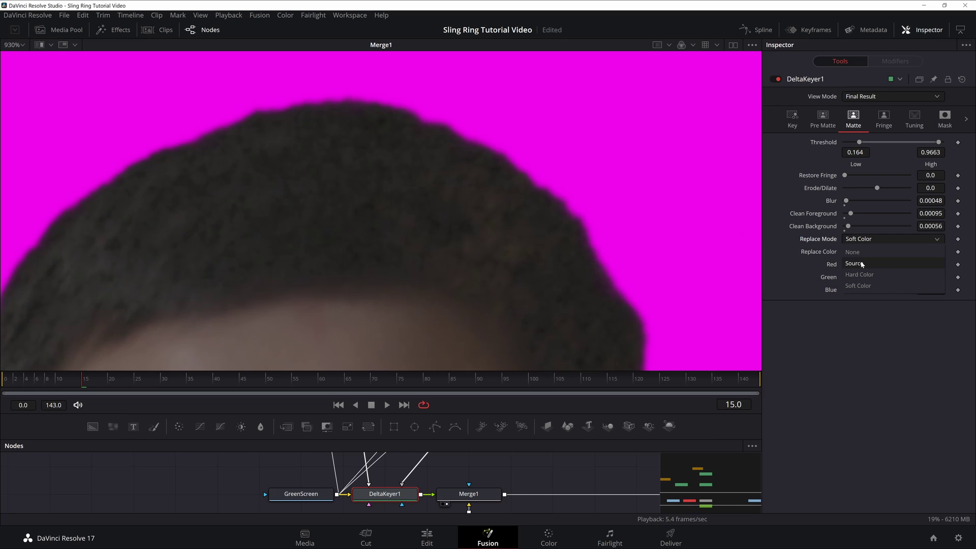
pyautogui.click(862, 264)
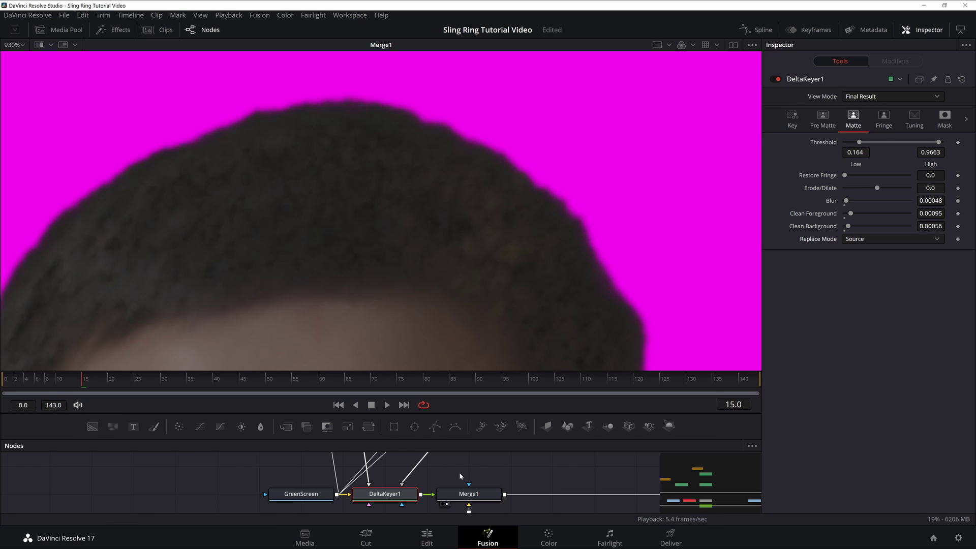
# Step: Set the matte Replace Mode of the SolidMatteKey node to Source
pyautogui.scroll(3, 474, 472)
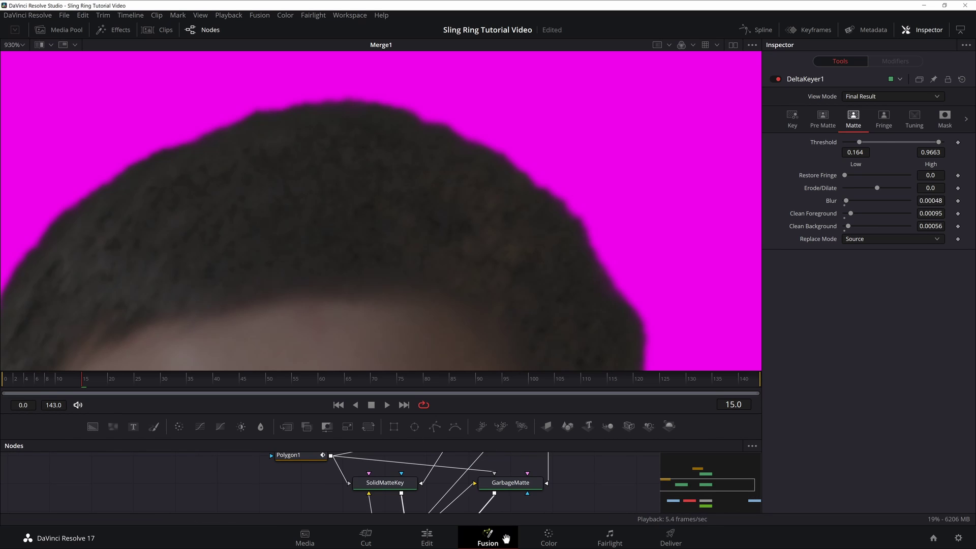
pyautogui.click(384, 482)
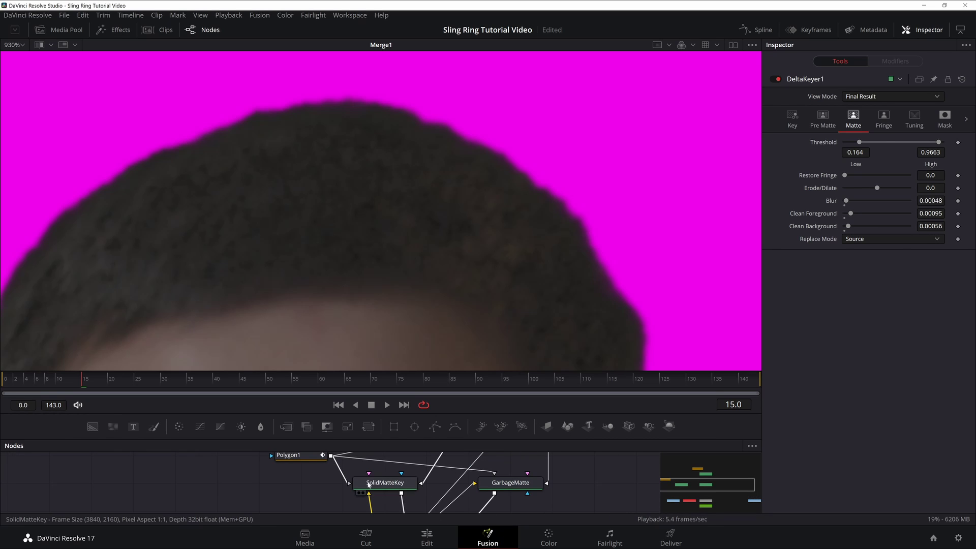
pyautogui.click(854, 120)
pyautogui.click(862, 239)
pyautogui.click(859, 263)
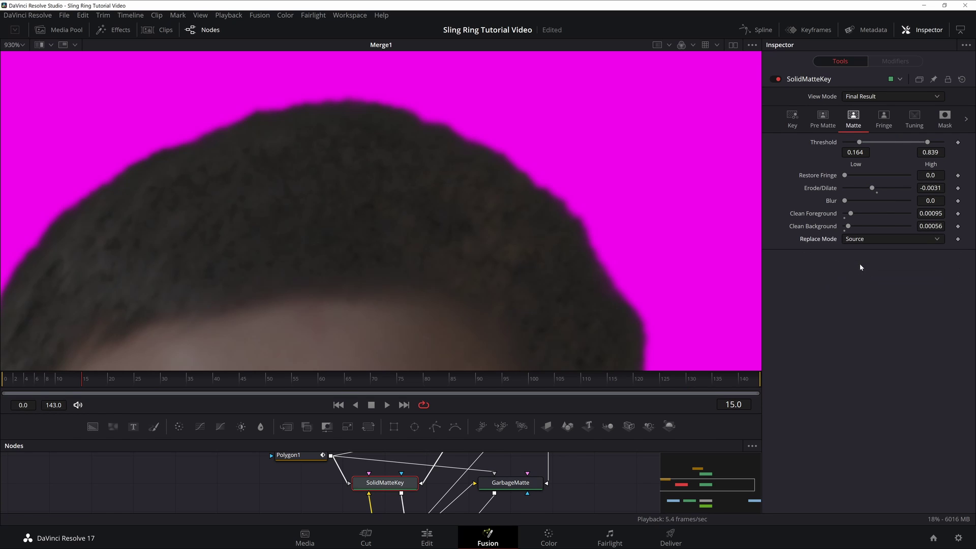
# Step: Set the matte Replace Mode to Source on both the GarbageMatte and DeltaKeyer2 nodes
pyautogui.moveTo(417, 464); pyautogui.dragTo(369, 455)
pyautogui.click(451, 475)
pyautogui.click(851, 241)
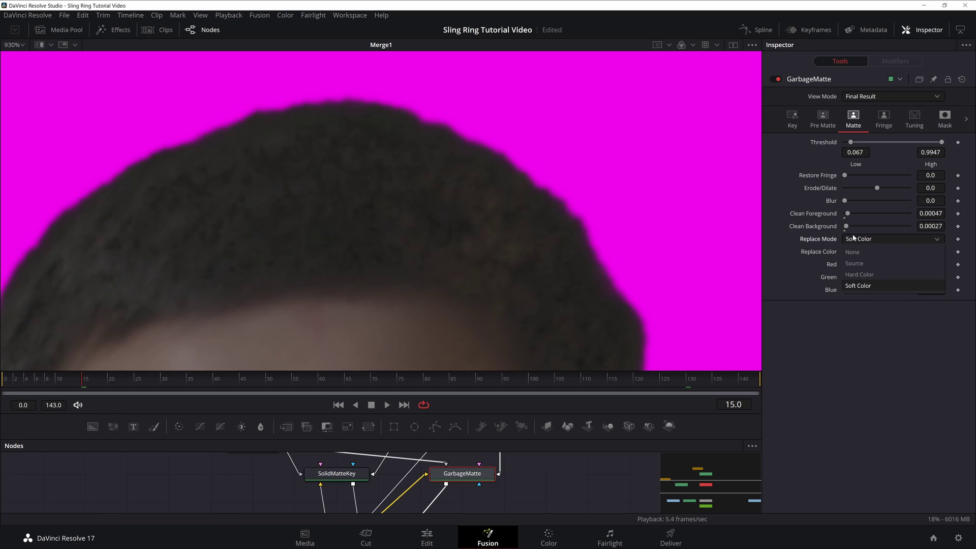
pyautogui.click(861, 261)
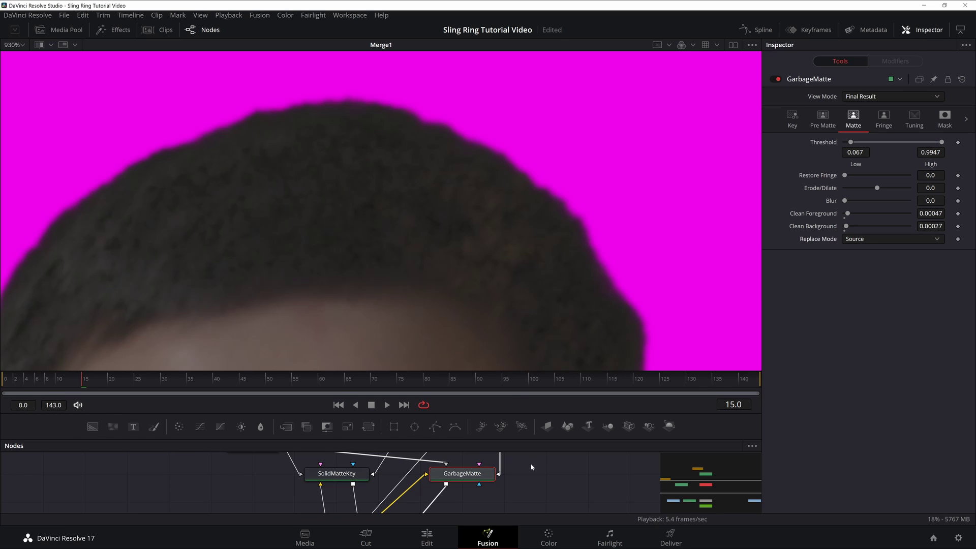
pyautogui.scroll(3, 530, 463)
pyautogui.click(461, 473)
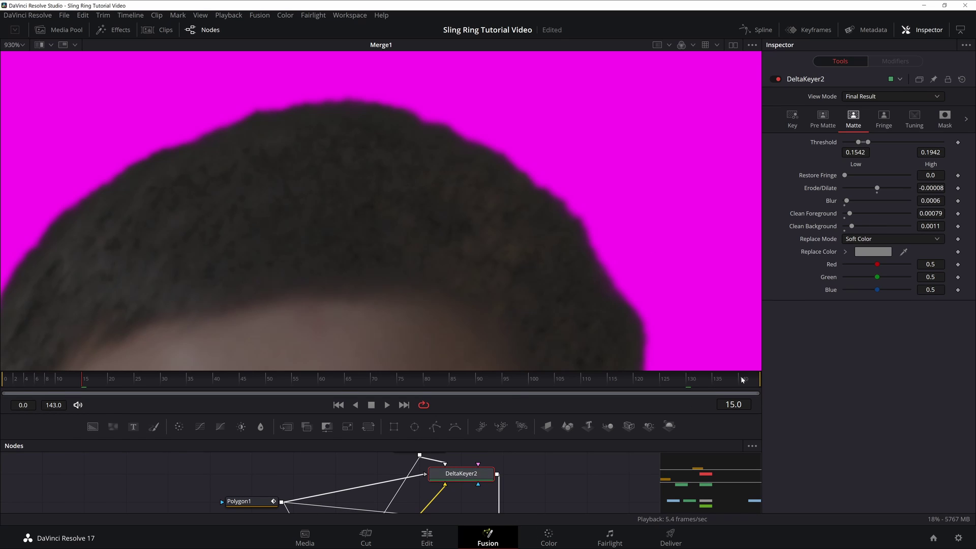
pyautogui.click(864, 239)
pyautogui.click(860, 261)
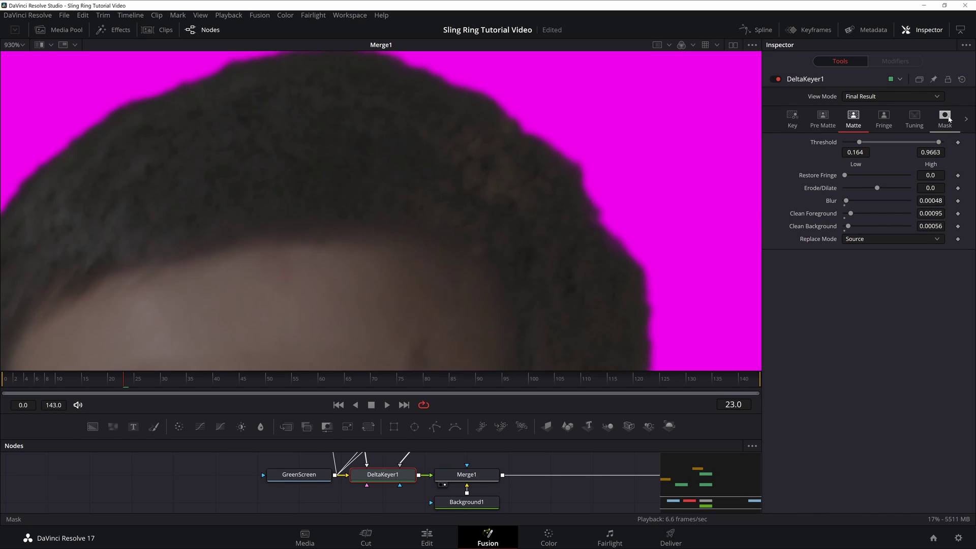
# Step: Set DeltaKeyer1's Solid Replace Mode to Source and play the composite briefly to check it at full-frame fit
pyautogui.click(946, 118)
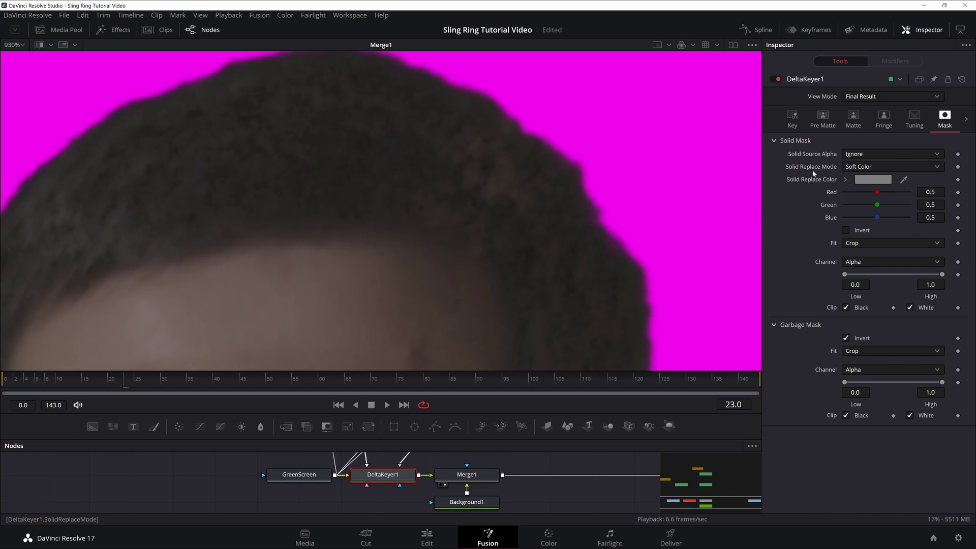
pyautogui.click(849, 168)
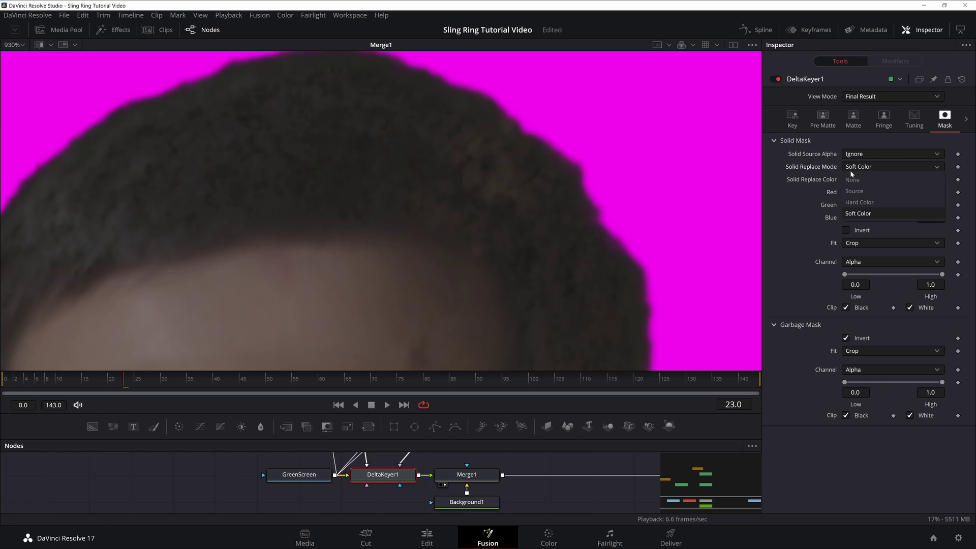
pyautogui.click(855, 194)
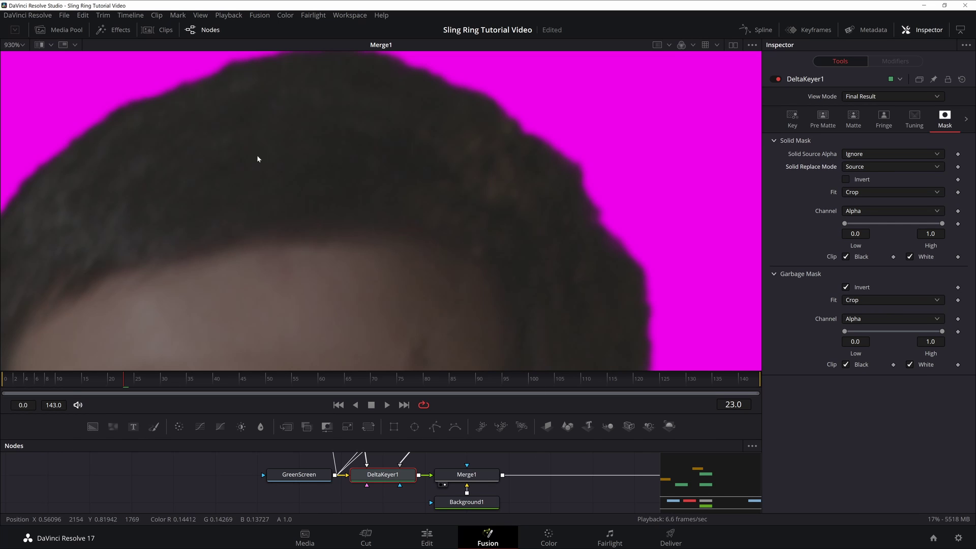
pyautogui.moveTo(411, 255); pyautogui.dragTo(497, 281)
pyautogui.press('space')
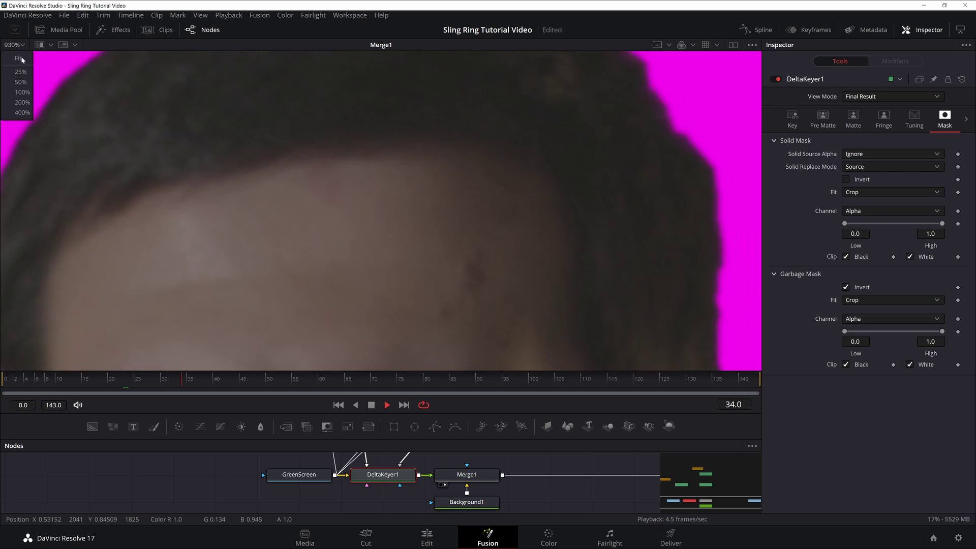
pyautogui.hotkey('ctrl', 'f')
pyautogui.press('space')
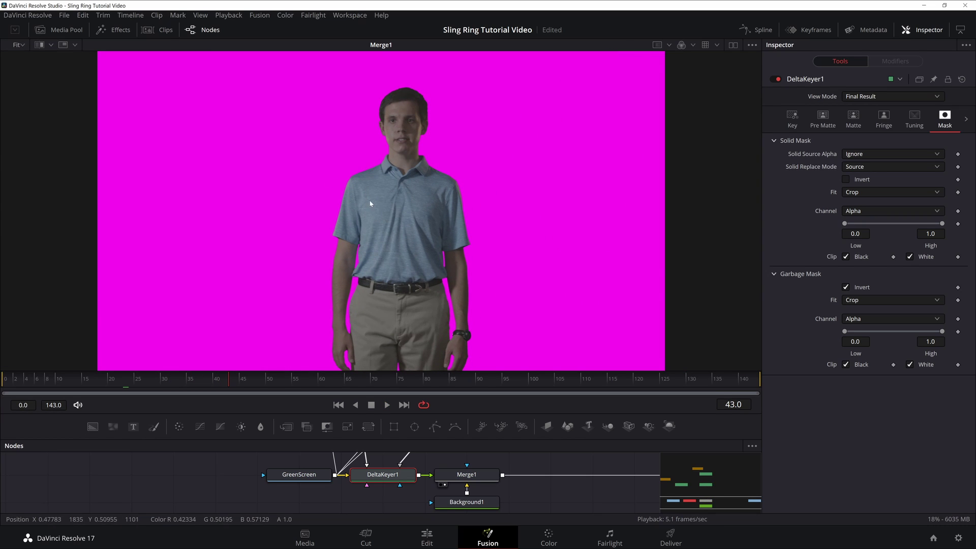
# Step: Switch DeltaKeyer1's Solid Replace Mode to Soft Color to compare the shirt up close, and return it to Source
pyautogui.click(855, 167)
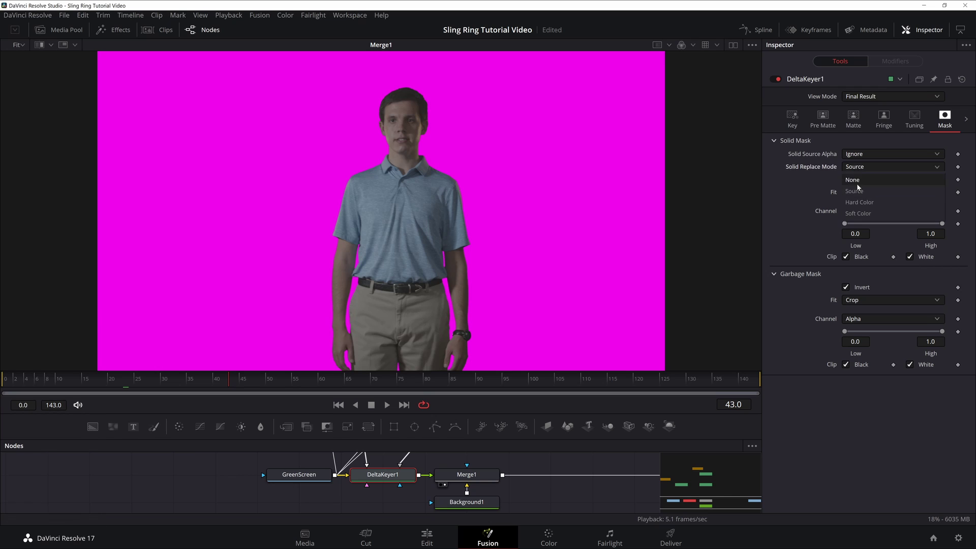
pyautogui.click(859, 214)
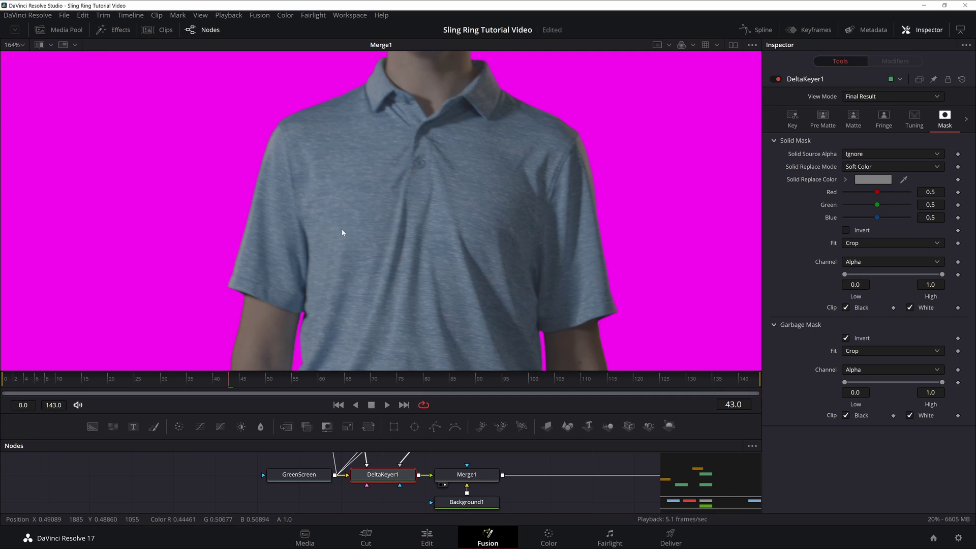
pyautogui.click(866, 167)
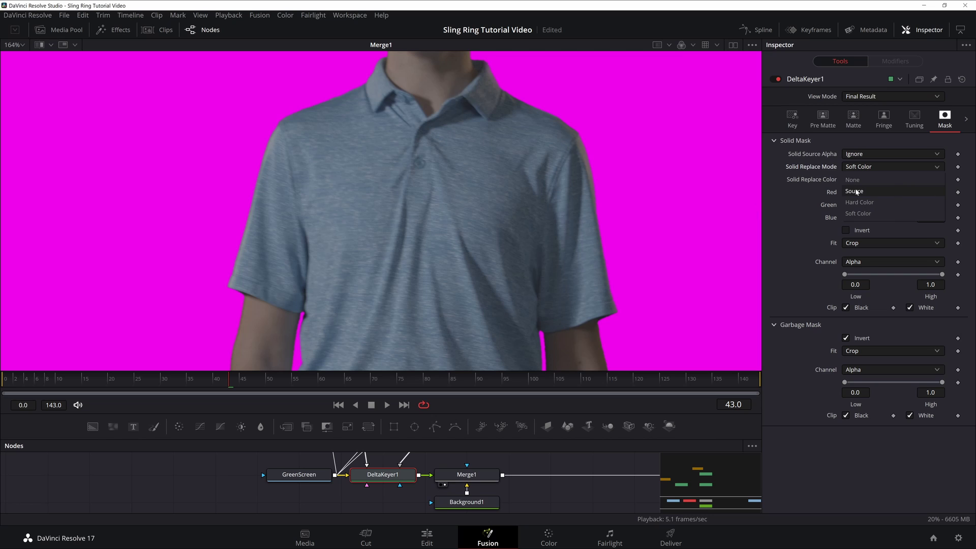
pyautogui.click(855, 191)
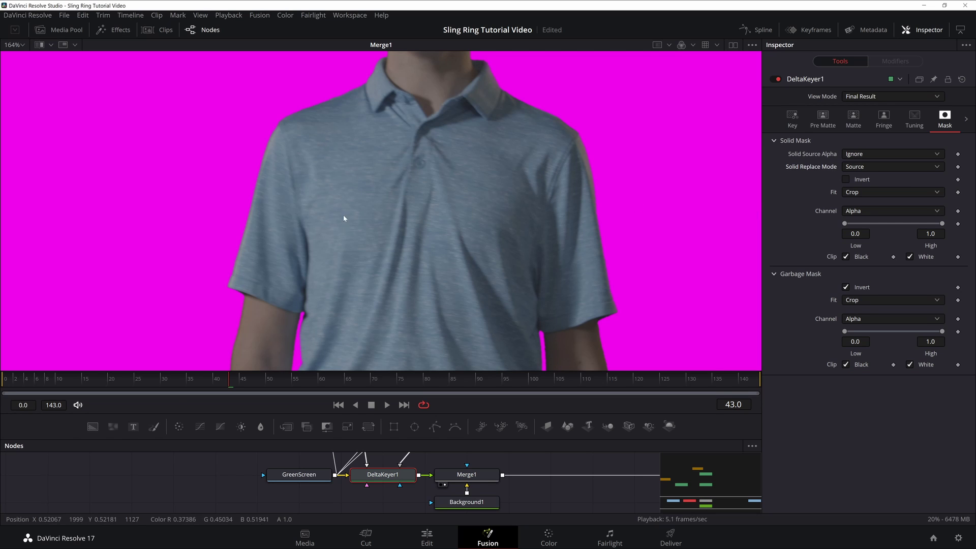
pyautogui.scroll(-3, 404, 270)
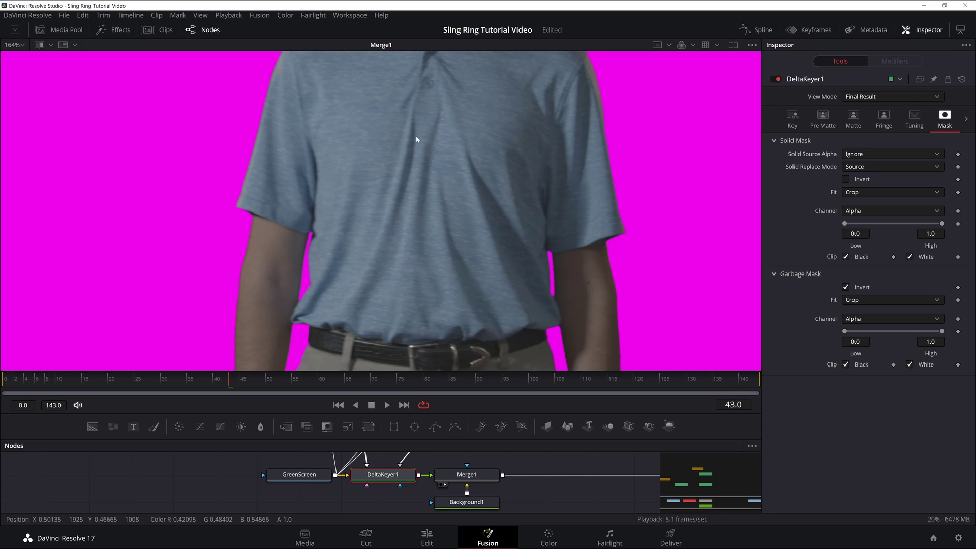
pyautogui.scroll(2, 407, 153)
pyautogui.scroll(-5, 529, 196)
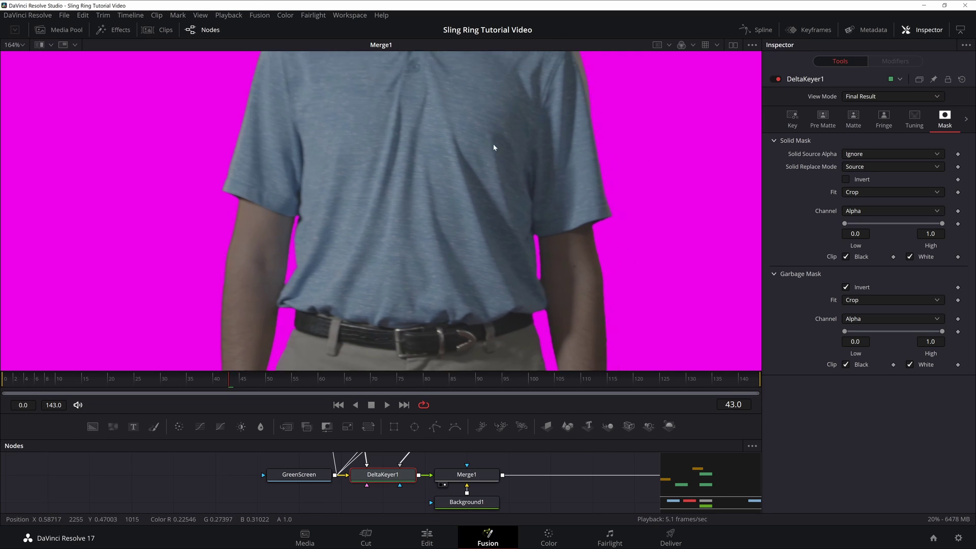
# Step: Set the Solid Replace Mode of the SolidMatteKey node to Source in its mask settings
pyautogui.scroll(2, 492, 500)
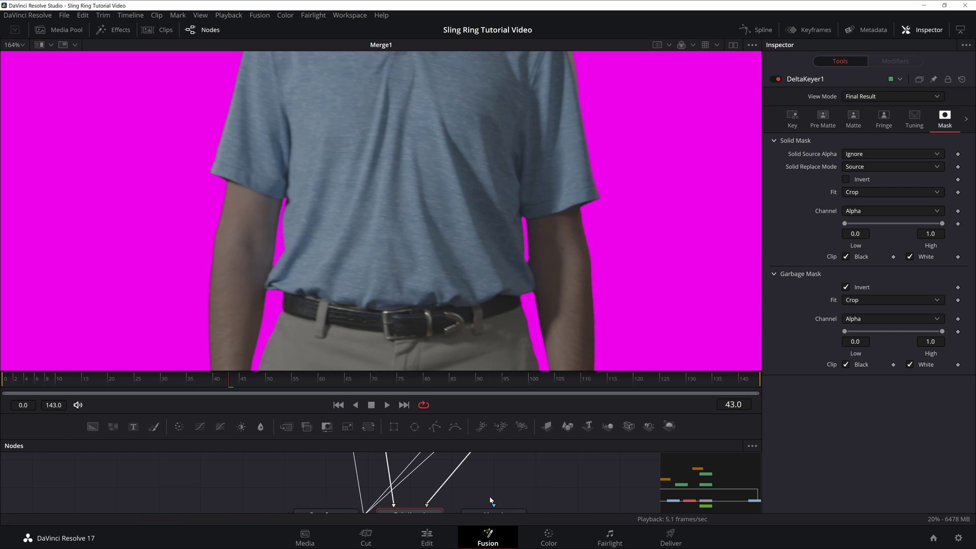
pyautogui.scroll(-2, 397, 475)
pyautogui.click(371, 476)
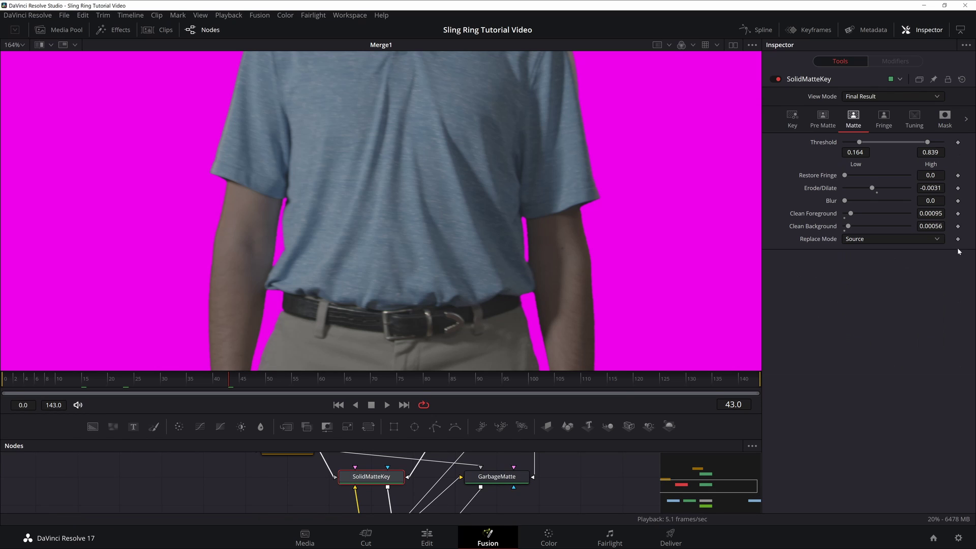
pyautogui.click(944, 118)
pyautogui.click(892, 165)
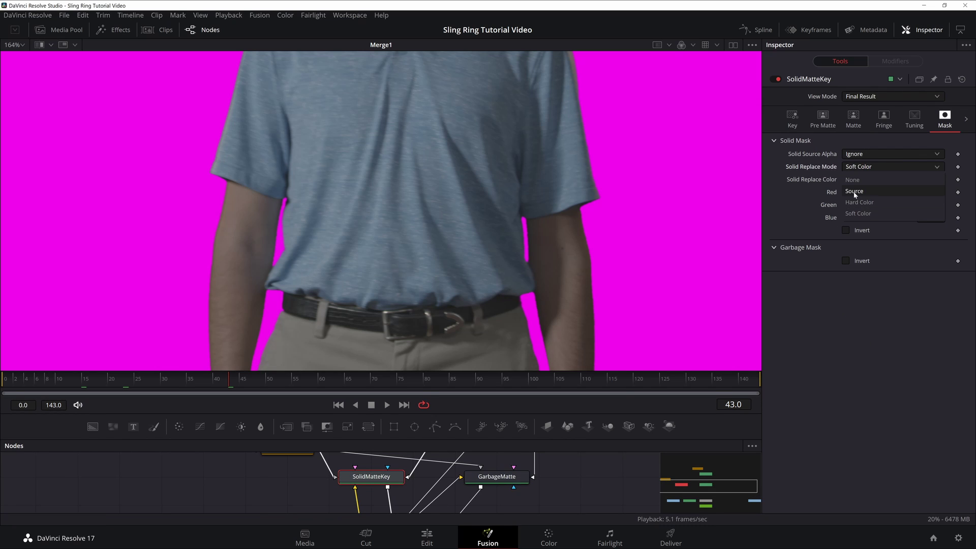
pyautogui.click(855, 192)
# Step: Set the Solid Replace Mode to Source in the mask settings of both GarbageMatte and DeltaKeyer2
pyautogui.click(497, 476)
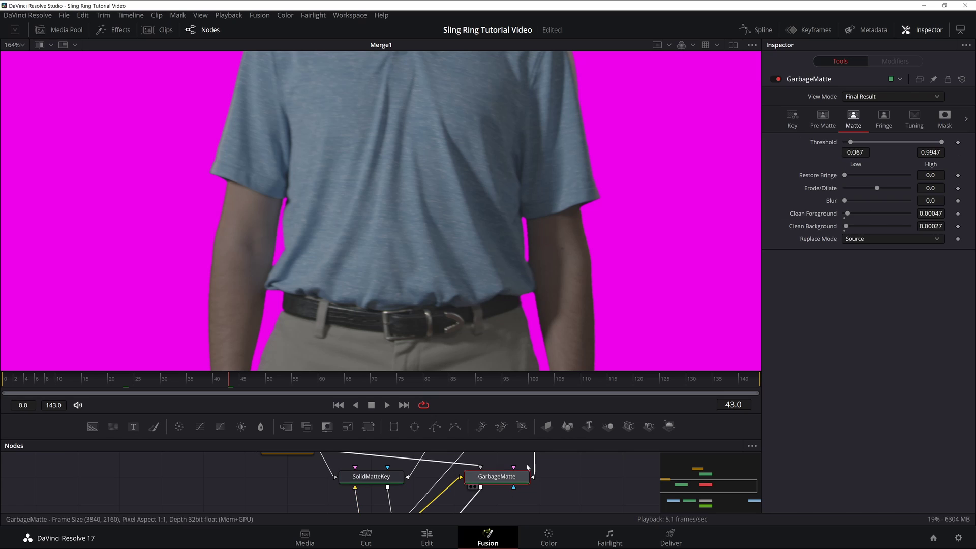
pyautogui.click(944, 118)
pyautogui.click(869, 166)
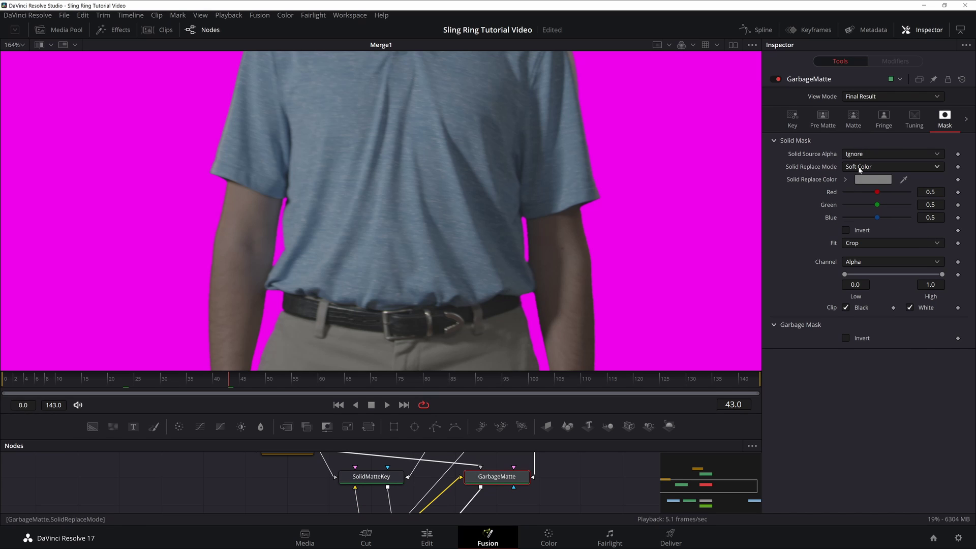
pyautogui.click(854, 191)
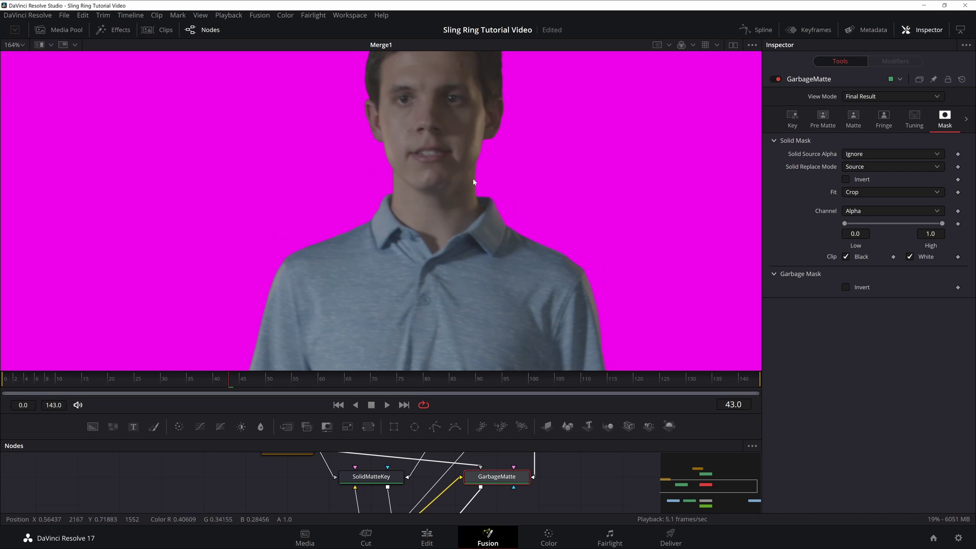
pyautogui.scroll(3, 588, 476)
pyautogui.click(494, 470)
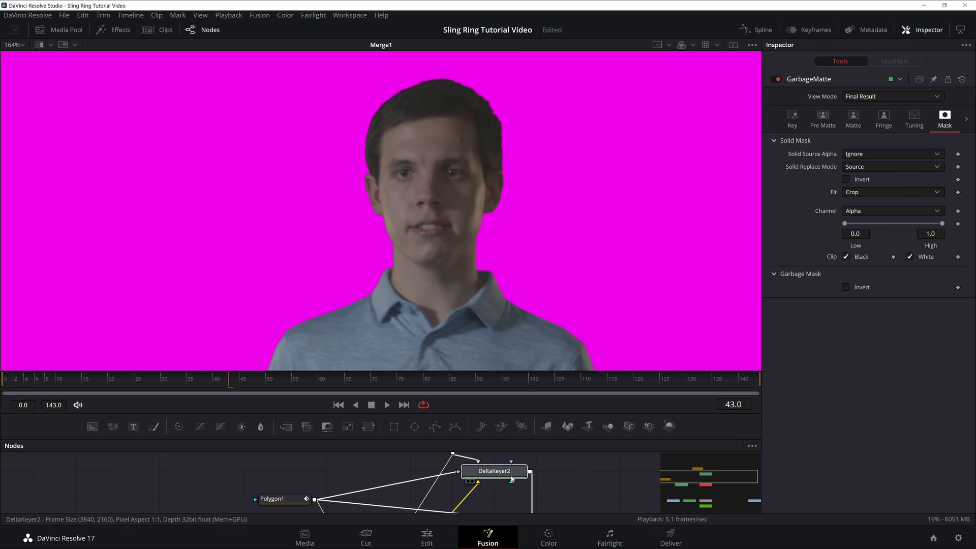
pyautogui.click(863, 168)
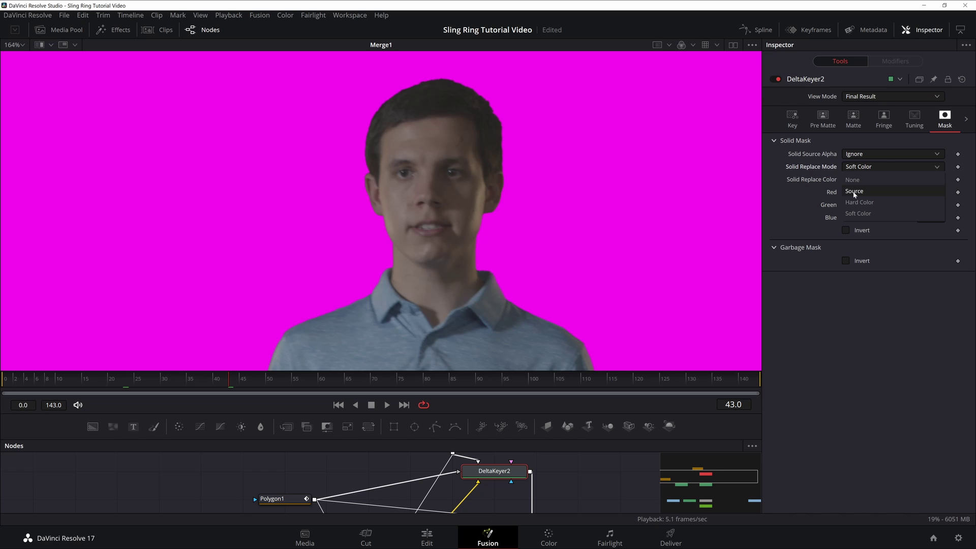
pyautogui.click(855, 192)
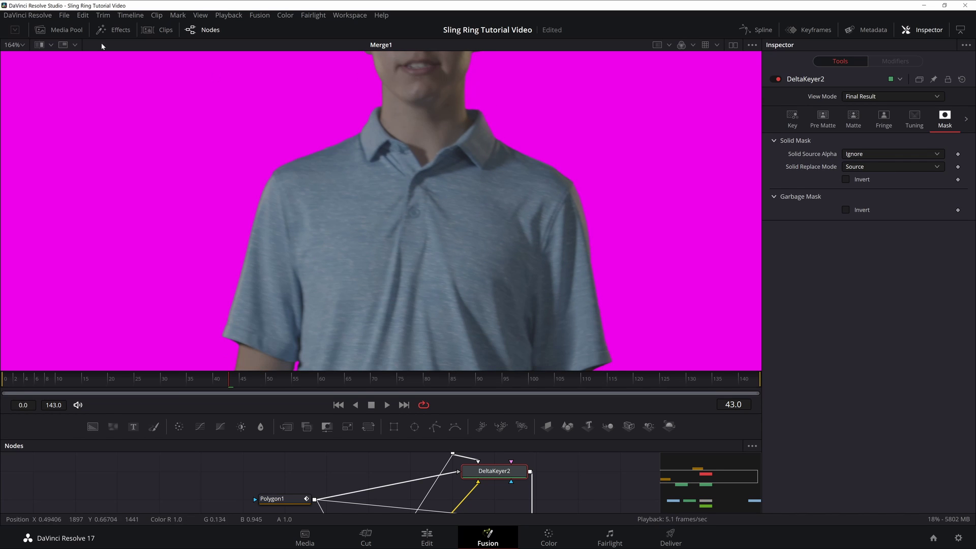
# Step: Fit the composite in the viewer, deselect all nodes and enlarge the node graph area
pyautogui.click(15, 45)
pyautogui.click(15, 54)
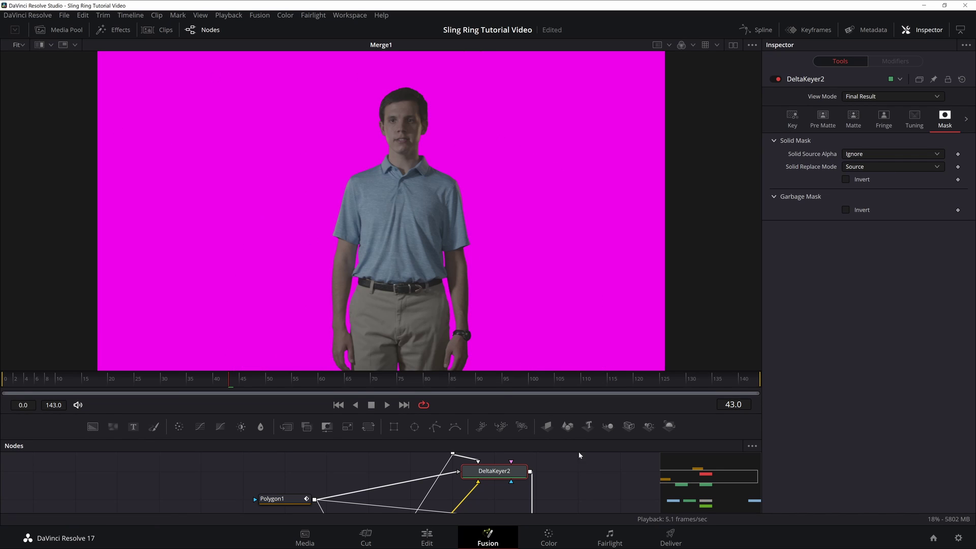
pyautogui.click(592, 475)
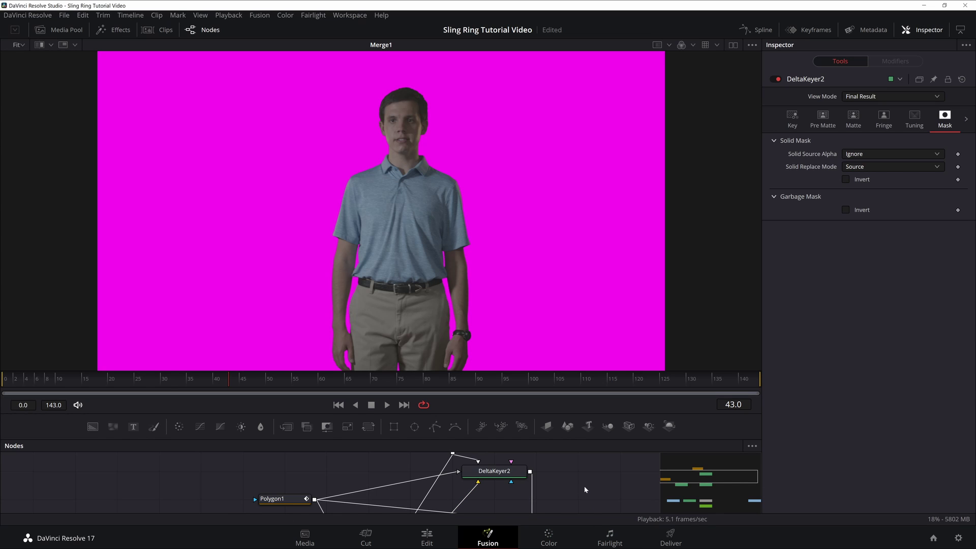
pyautogui.moveTo(583, 487); pyautogui.dragTo(553, 452)
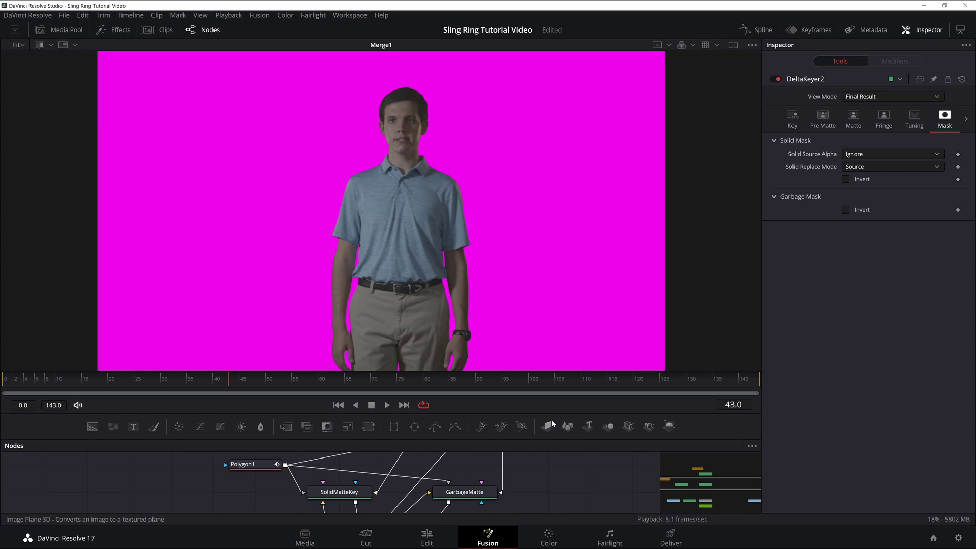
pyautogui.moveTo(566, 413); pyautogui.dragTo(564, 267)
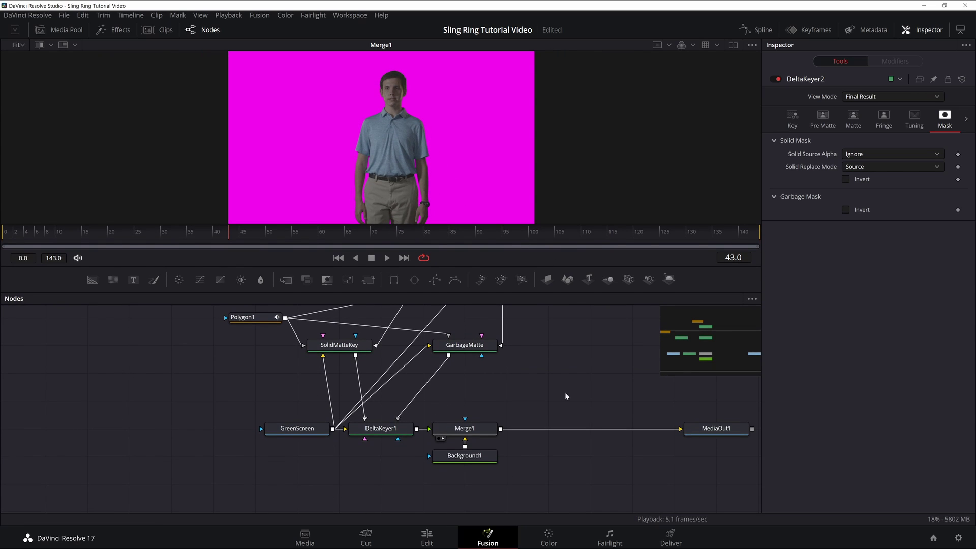
# Step: Delete the Merge1 and Background1 nodes and connect DeltaKeyer1's output directly to MediaOut1
pyautogui.moveTo(566, 396); pyautogui.dragTo(405, 472)
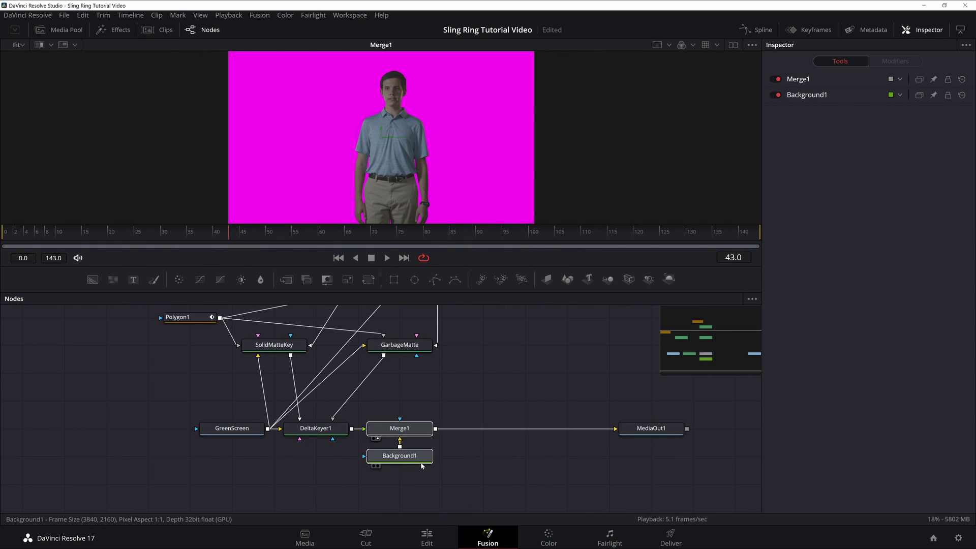
pyautogui.press('Delete')
pyautogui.click(352, 430)
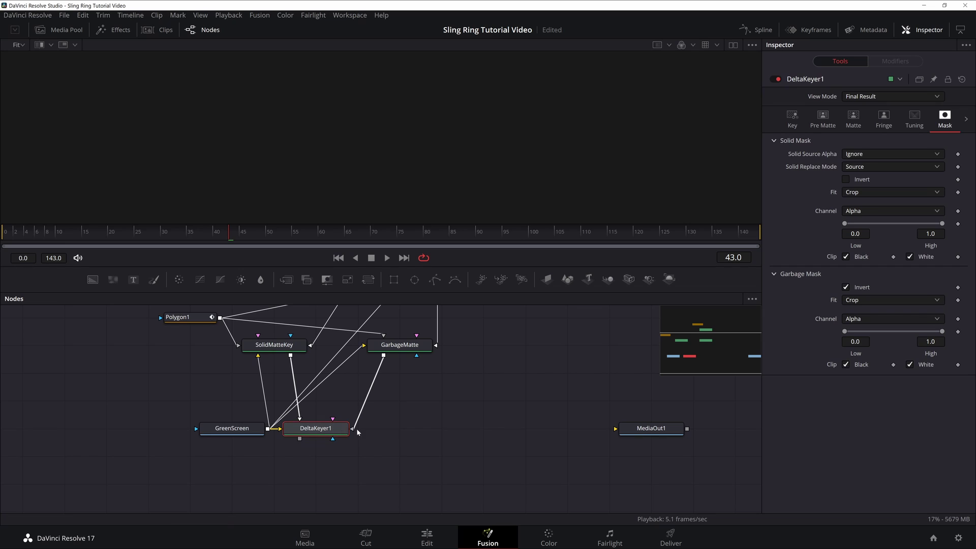
pyautogui.moveTo(300, 440); pyautogui.dragTo(735, 428)
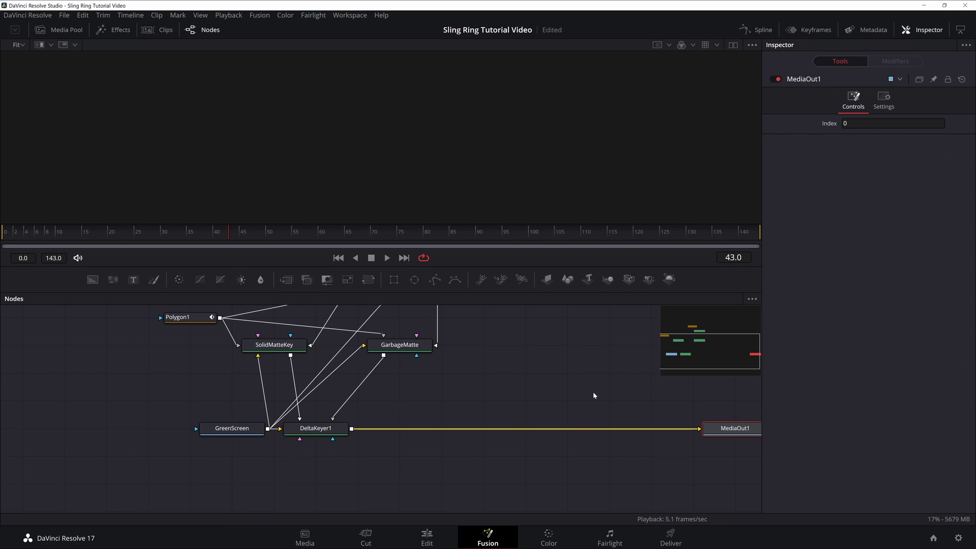
pyautogui.moveTo(548, 382); pyautogui.dragTo(507, 431)
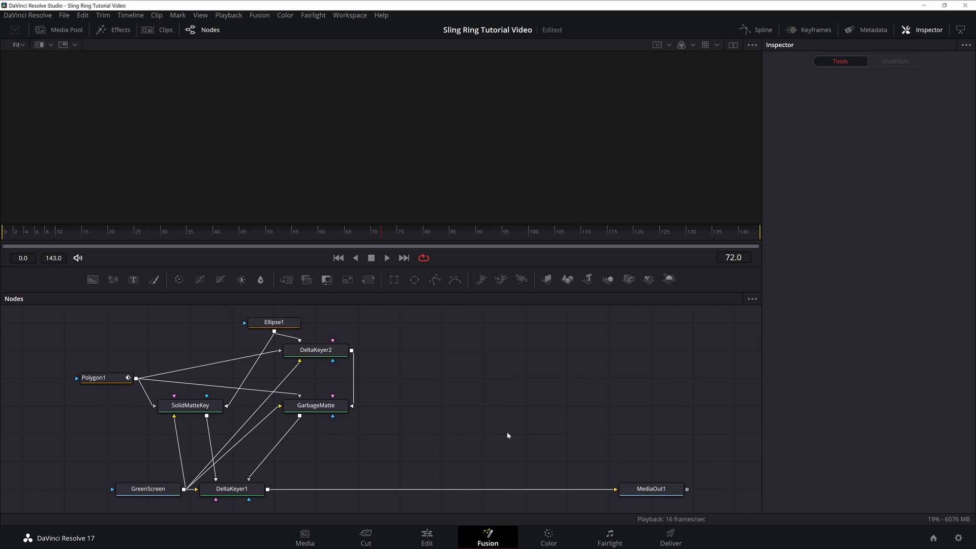
# Step: Add the A002_02172225_C073 clip from the Transcoded Footage bin to the node graph and rename its node Inside
pyautogui.click(56, 29)
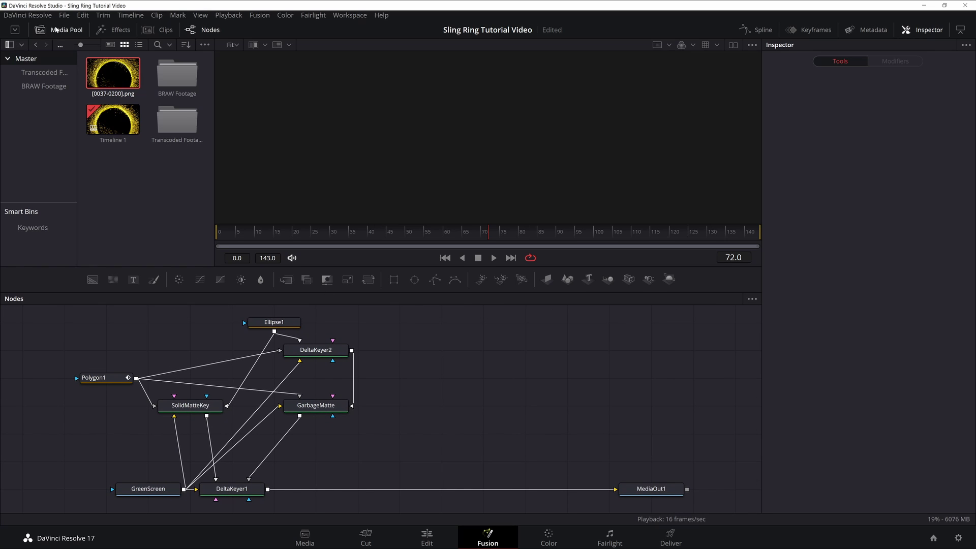
pyautogui.click(49, 75)
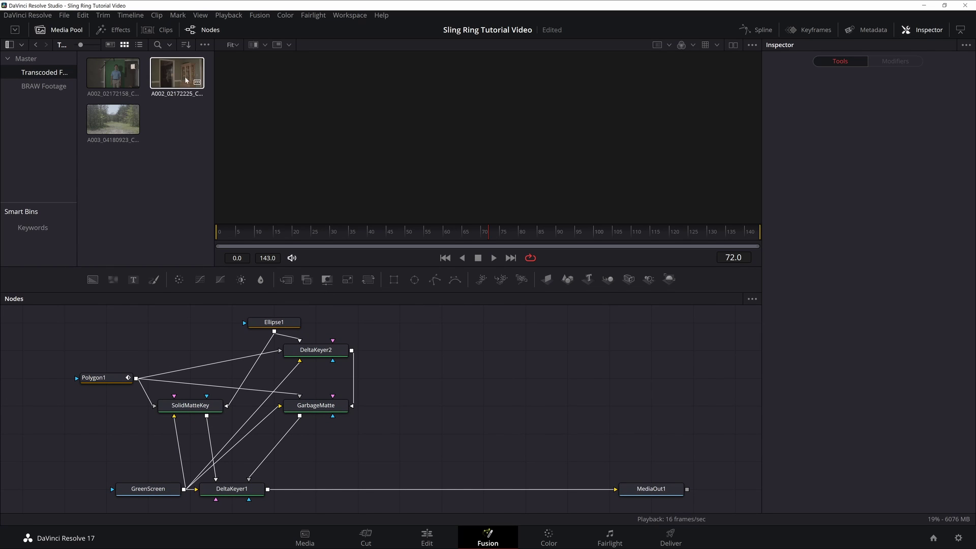
pyautogui.moveTo(176, 73); pyautogui.dragTo(482, 438)
pyautogui.press('F2')
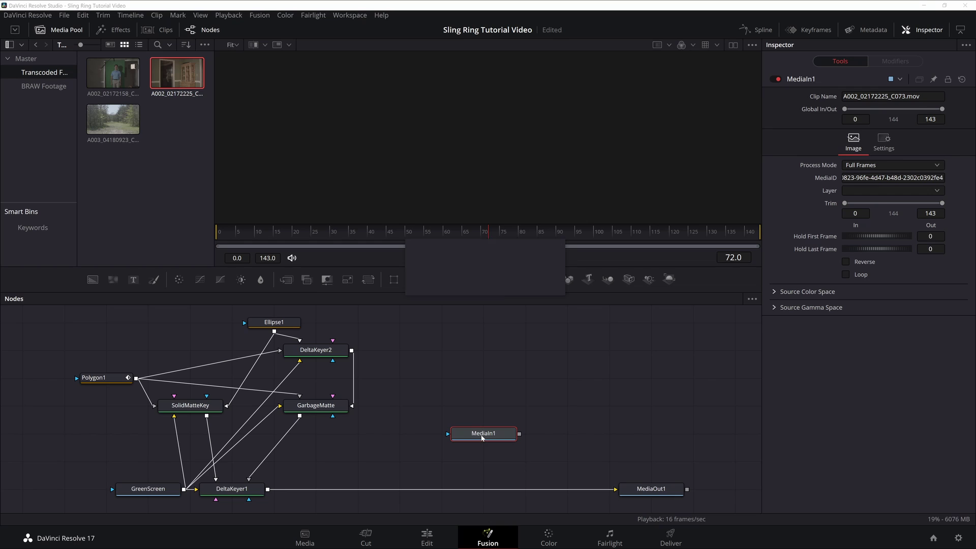
pyautogui.write('Inside')
pyautogui.press('Return')
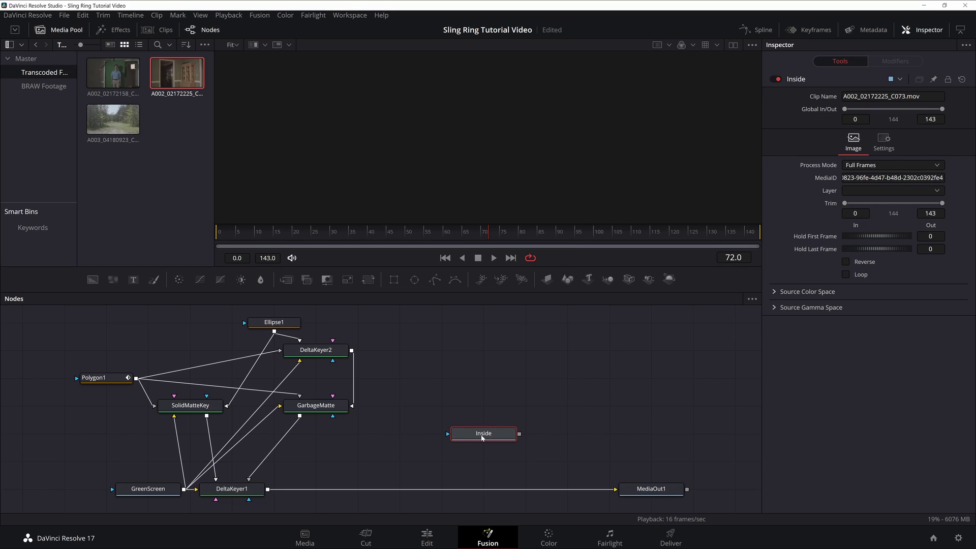
# Step: Add the A003_04180923_C003 clip to the node graph above the Inside node and rename its node Outside
pyautogui.moveTo(116, 128); pyautogui.dragTo(486, 407)
pyautogui.press('F2')
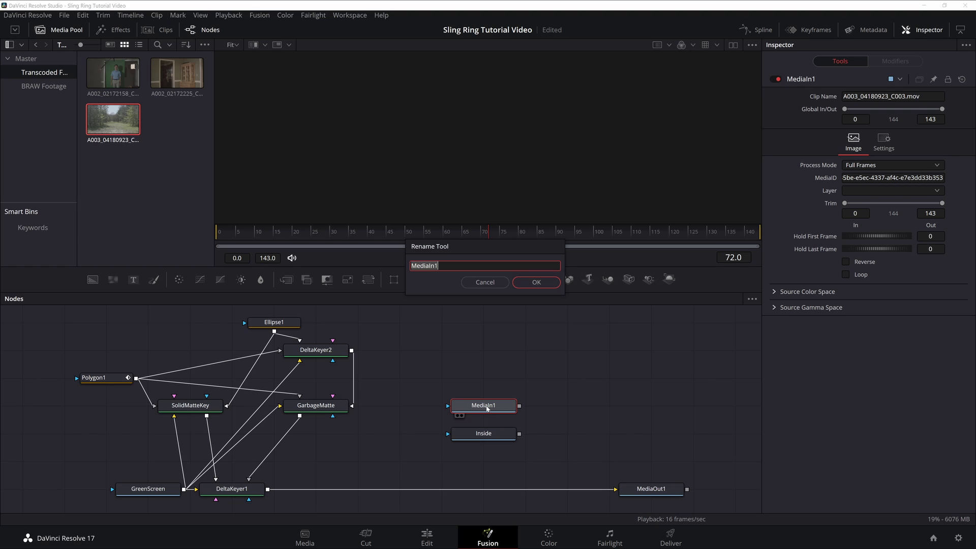
pyautogui.write('Outside')
pyautogui.press('Return')
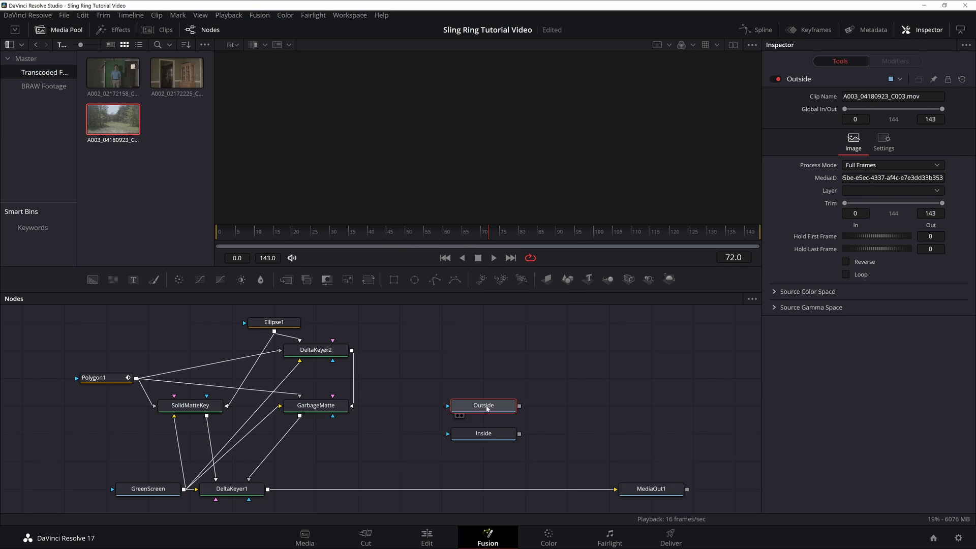
# Step: Add the [0037-0200].png sequence from the Master bin to the node graph and rename its node Portal
pyautogui.click(37, 62)
pyautogui.moveTo(113, 73); pyautogui.dragTo(613, 443)
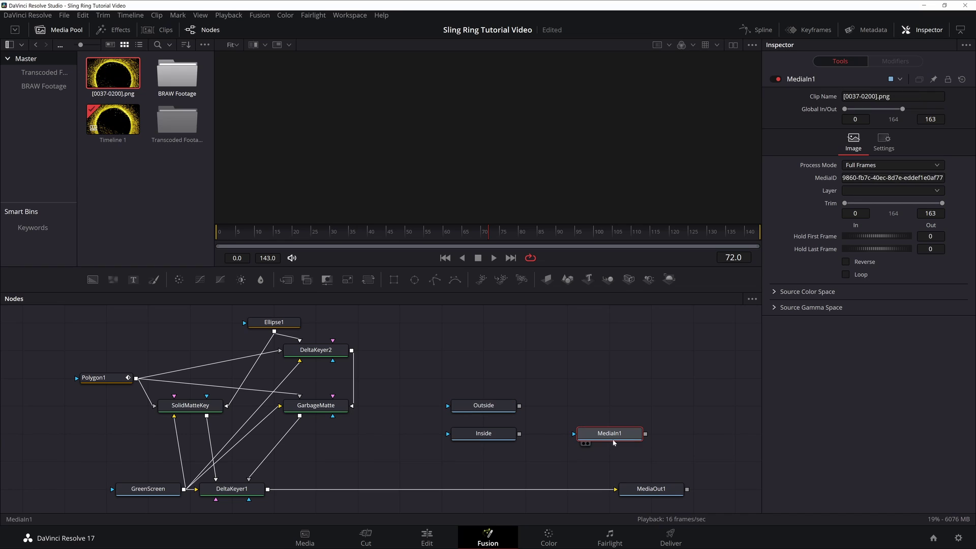
pyautogui.press('F2')
pyautogui.write('Portal')
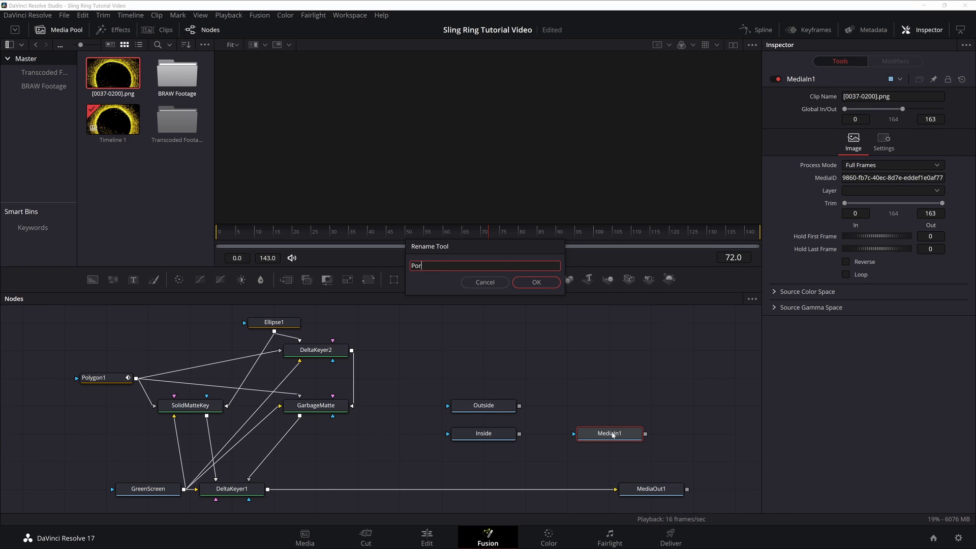
pyautogui.press('Return')
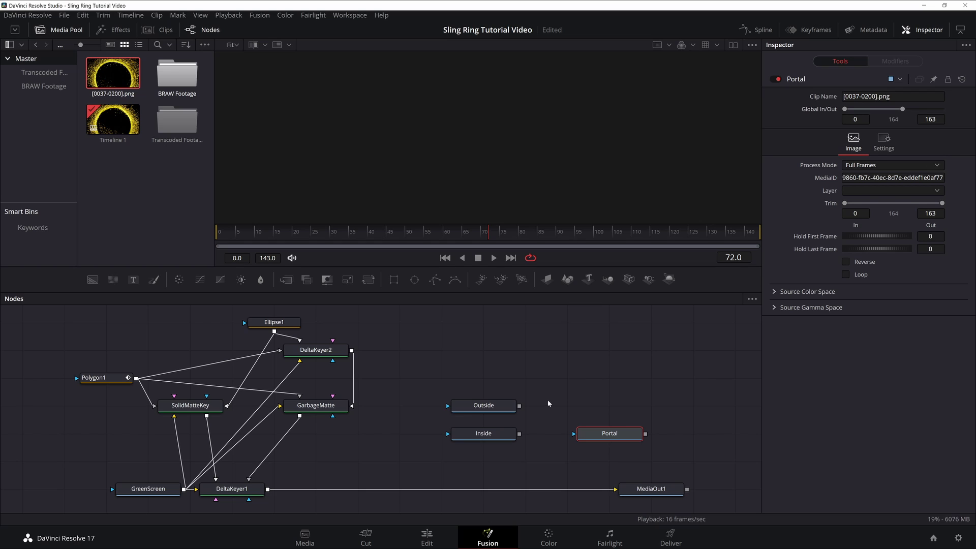
# Step: Spread out the new media nodes, moving Outside up and Inside between the keyer nodes and Portal
pyautogui.moveTo(487, 405); pyautogui.dragTo(530, 322)
pyautogui.moveTo(490, 433); pyautogui.dragTo(451, 368)
pyautogui.moveTo(599, 415); pyautogui.dragTo(560, 374)
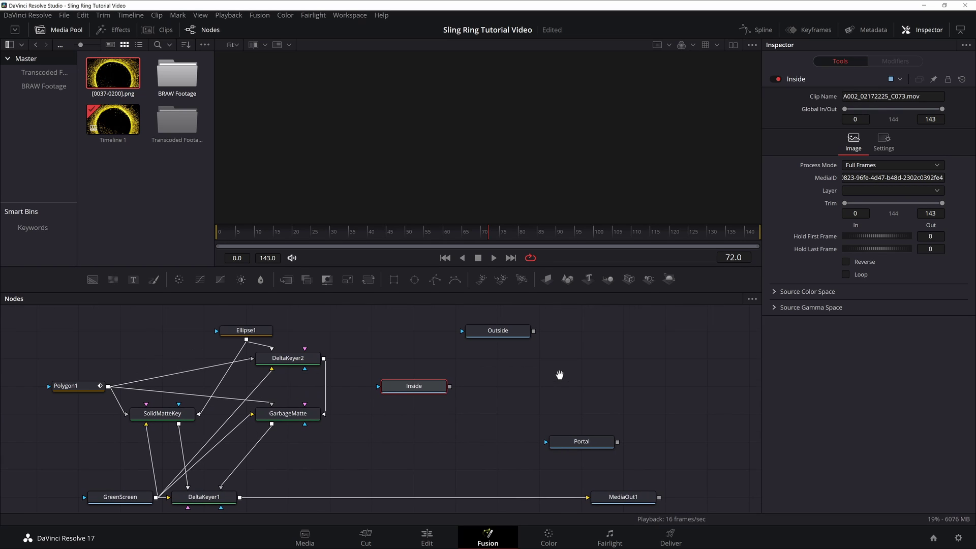
# Step: Show the Outside and Inside nodes side by side in dual viewers, with the media pool hidden
pyautogui.click(499, 331)
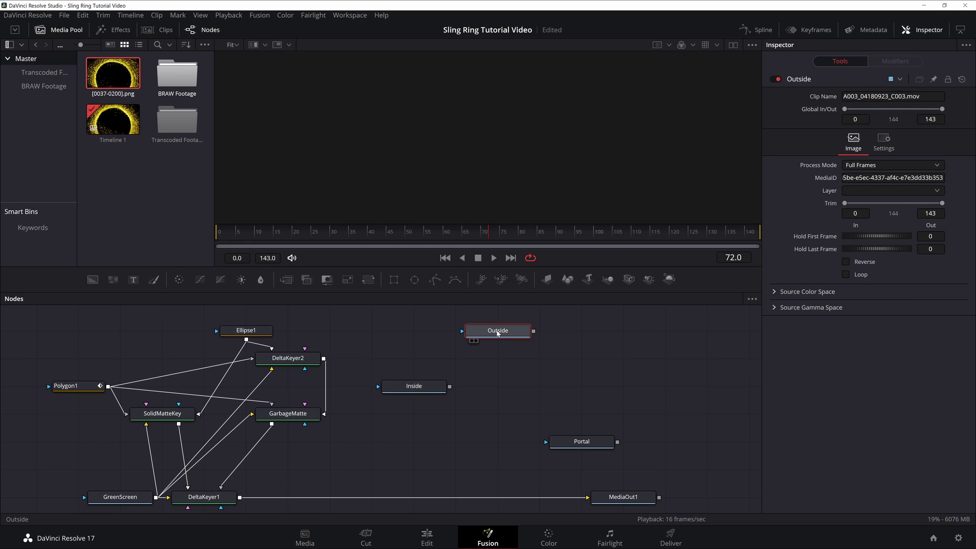
pyautogui.press('1')
pyautogui.click(431, 384)
pyautogui.click(732, 44)
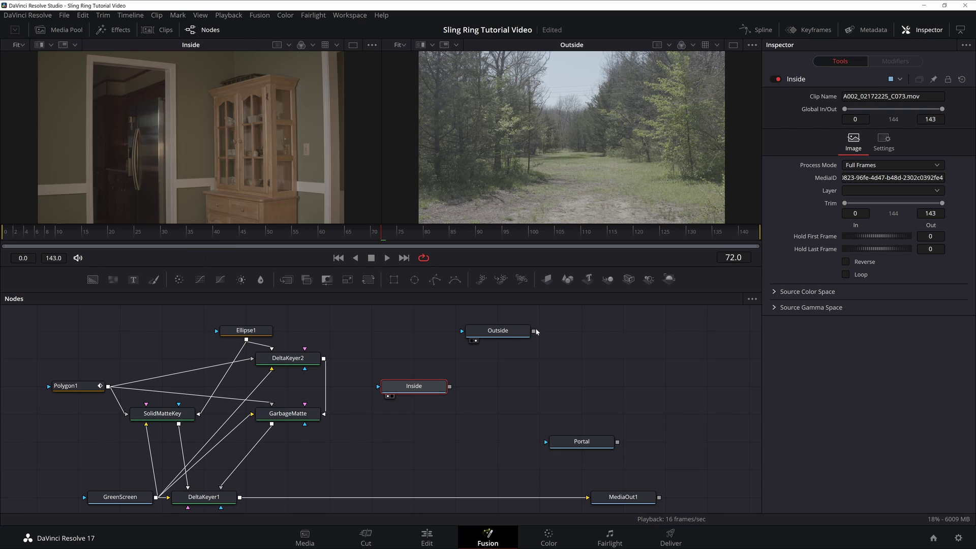
# Step: Merge the Outside node as foreground over the Inside node and view the merge in the second viewer
pyautogui.moveTo(534, 331); pyautogui.dragTo(450, 387)
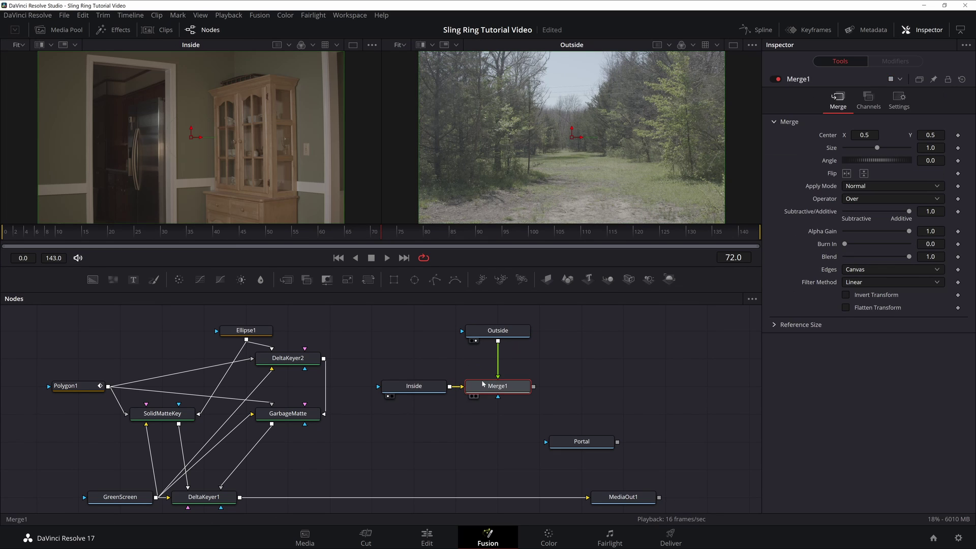
pyautogui.press('2')
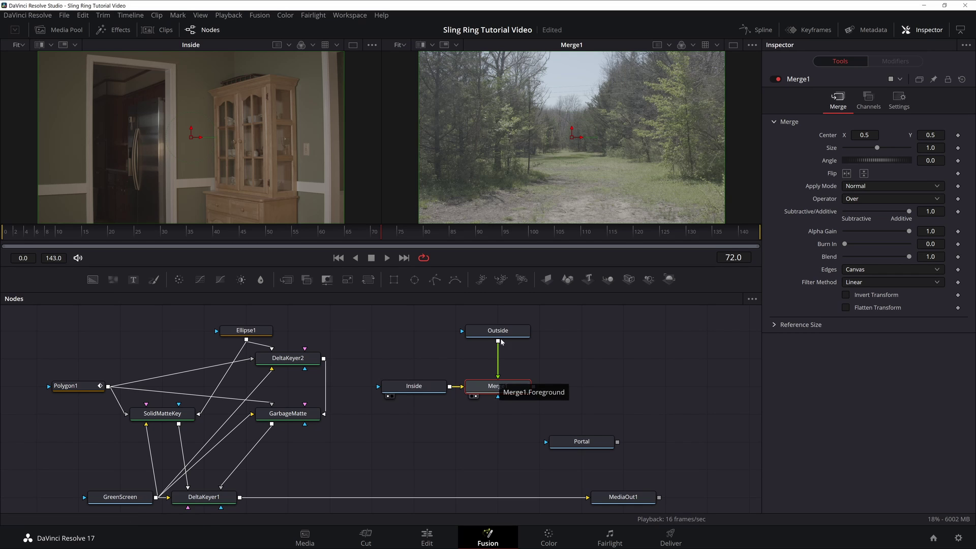
# Step: Swap Merge1's foreground and background inputs back and forth to compare the layer order, leaving Outside as the foreground
pyautogui.hotkey('ctrl', 't')
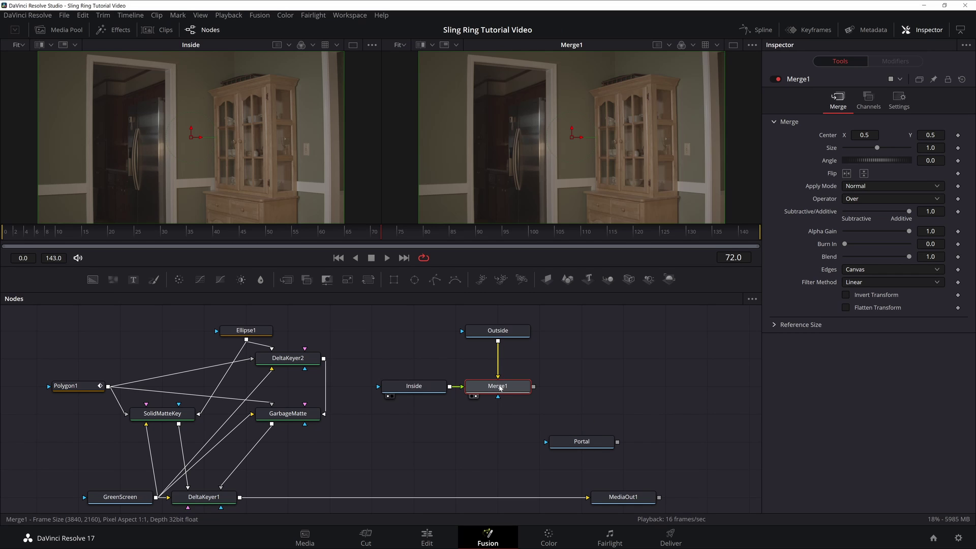
pyautogui.hotkey('ctrl', 't')
pyautogui.hotkey('ctrl', 't')
pyautogui.hotkey('ctrl', 't')
pyautogui.click(569, 365)
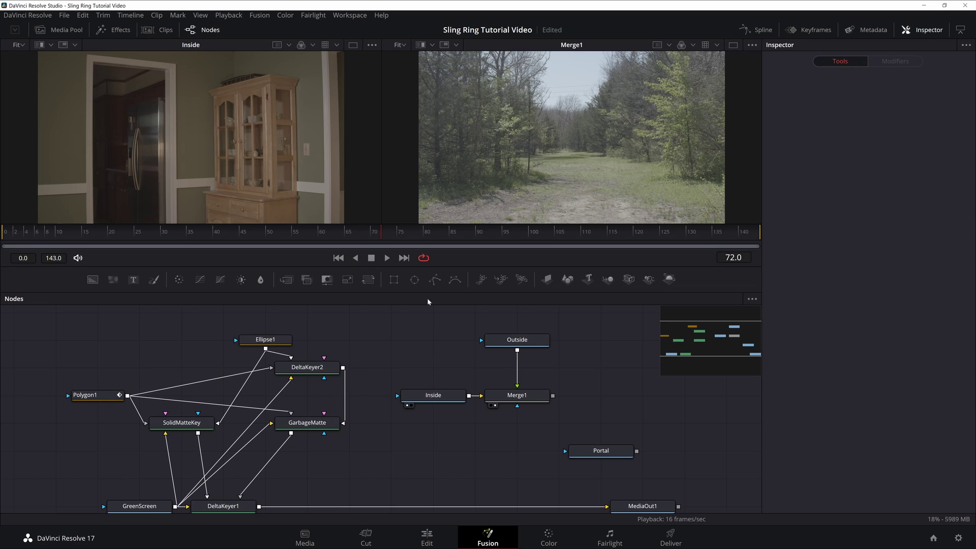
# Step: Mask the Outside node with an ellipse, move its center to about X 0.505, Y 0.261, and disconnect the mask
pyautogui.moveTo(414, 279); pyautogui.dragTo(481, 340)
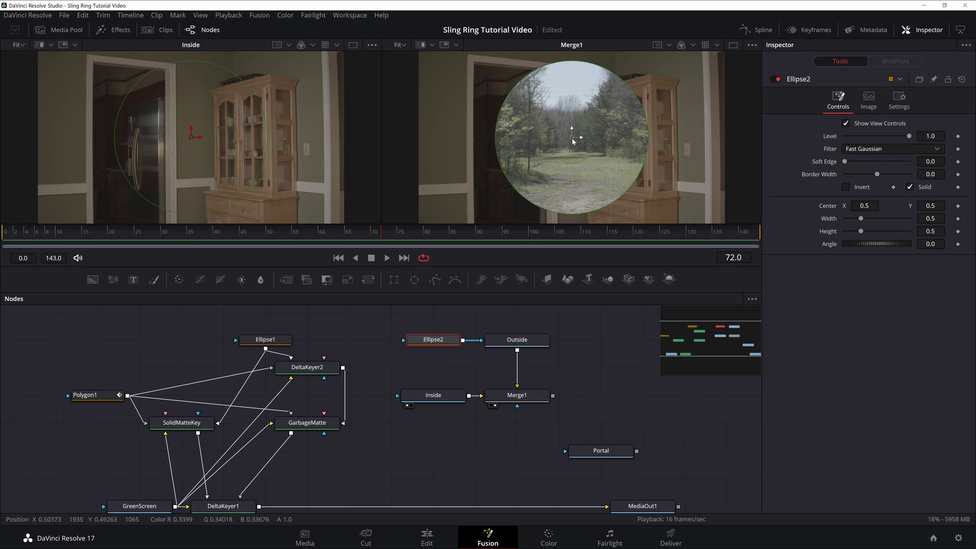
pyautogui.moveTo(572, 141); pyautogui.dragTo(573, 179)
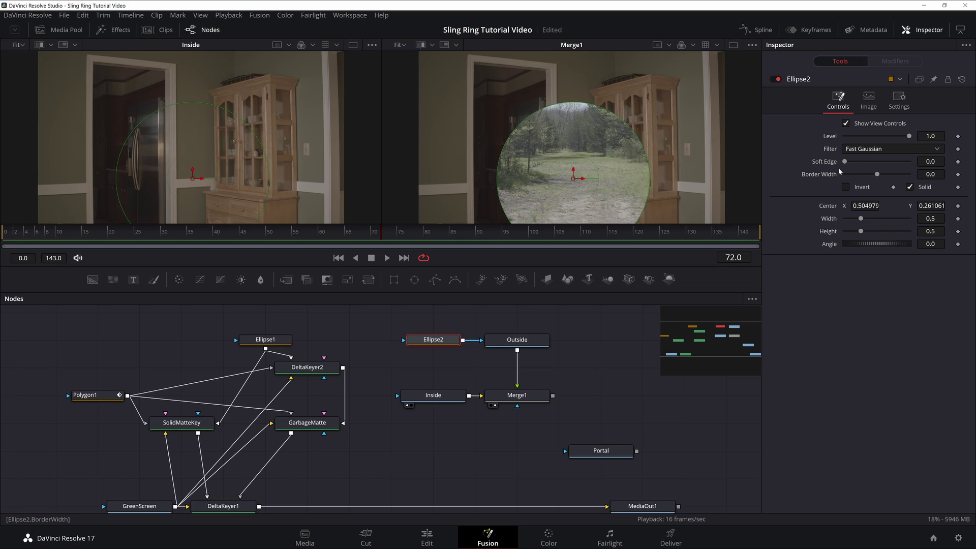
pyautogui.moveTo(844, 161)
pyautogui.mouseDown()
pyautogui.moveTo(853, 162)
pyautogui.moveTo(844, 162)
pyautogui.mouseUp()
pyautogui.click(479, 340)
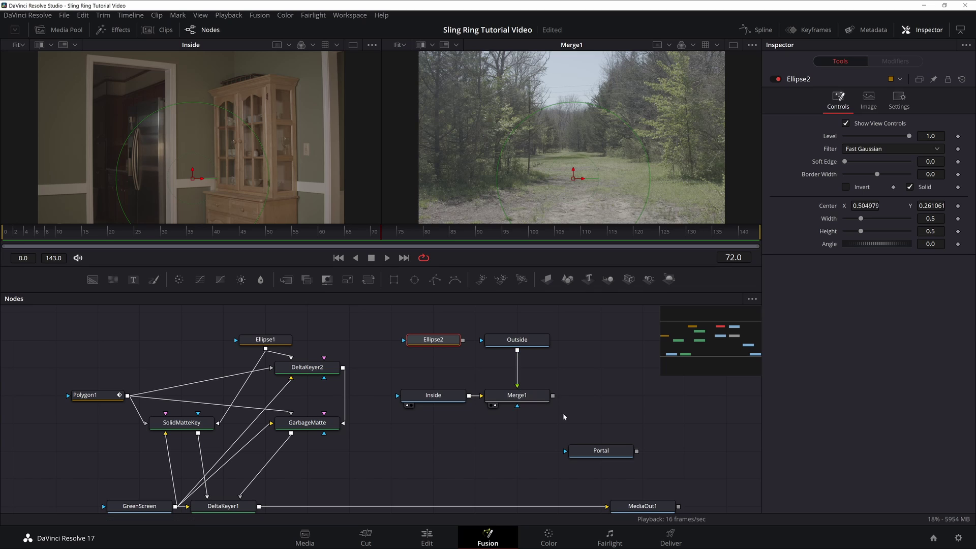
# Step: Merge the Portal node over Merge1, place the new merge below Merge1 and view it in the second viewer
pyautogui.moveTo(638, 452); pyautogui.dragTo(553, 396)
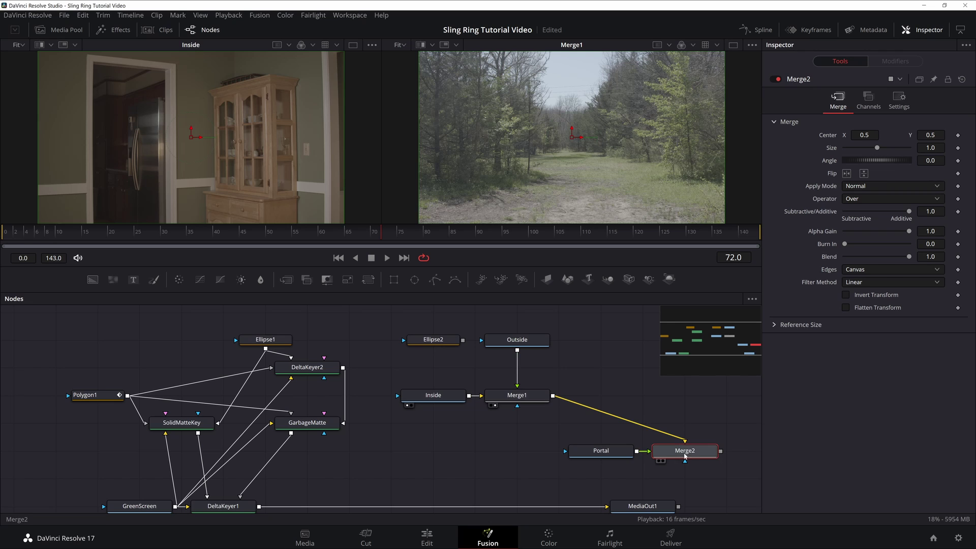
pyautogui.moveTo(696, 456); pyautogui.dragTo(533, 457)
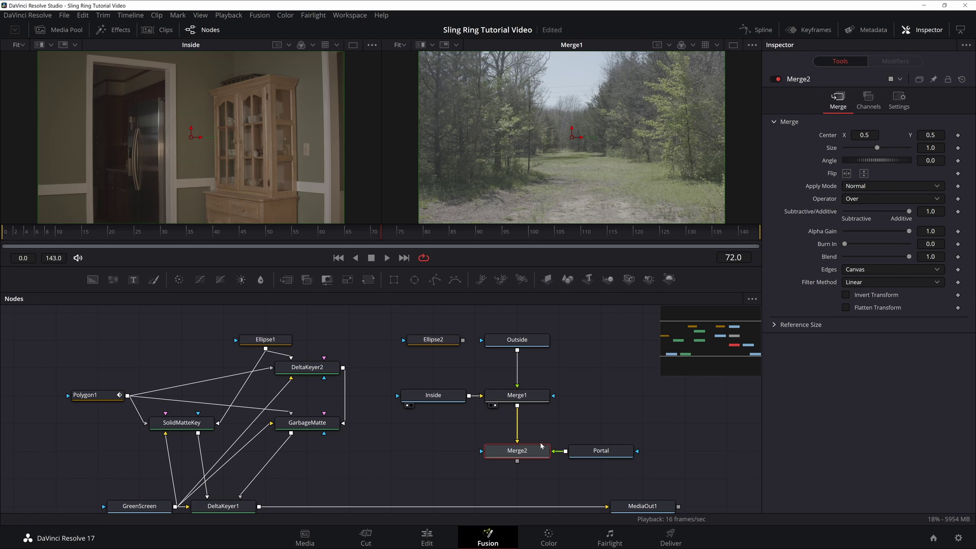
pyautogui.press('2')
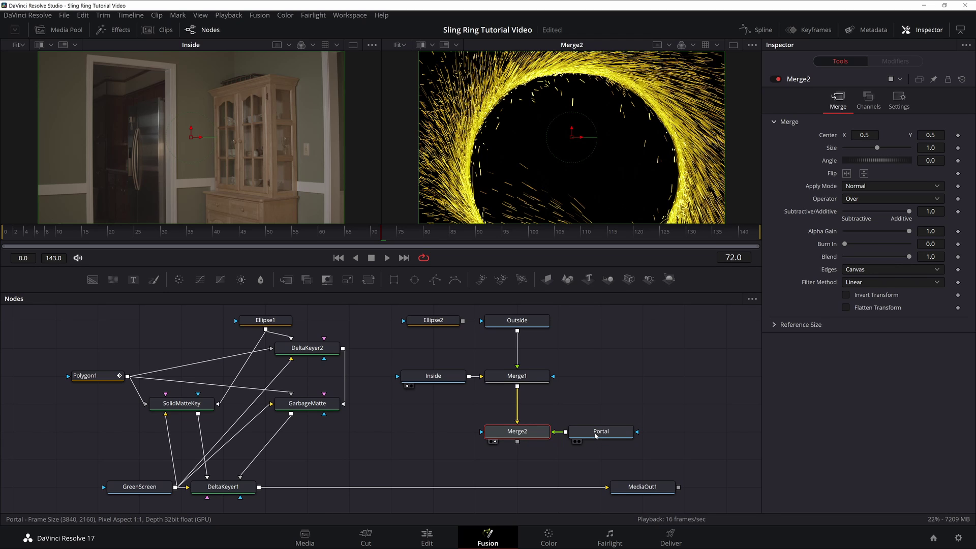
# Step: Insert a Luma Keyer between the Portal node and Merge2, spacing the nodes apart to make room
pyautogui.moveTo(595, 435); pyautogui.dragTo(673, 433)
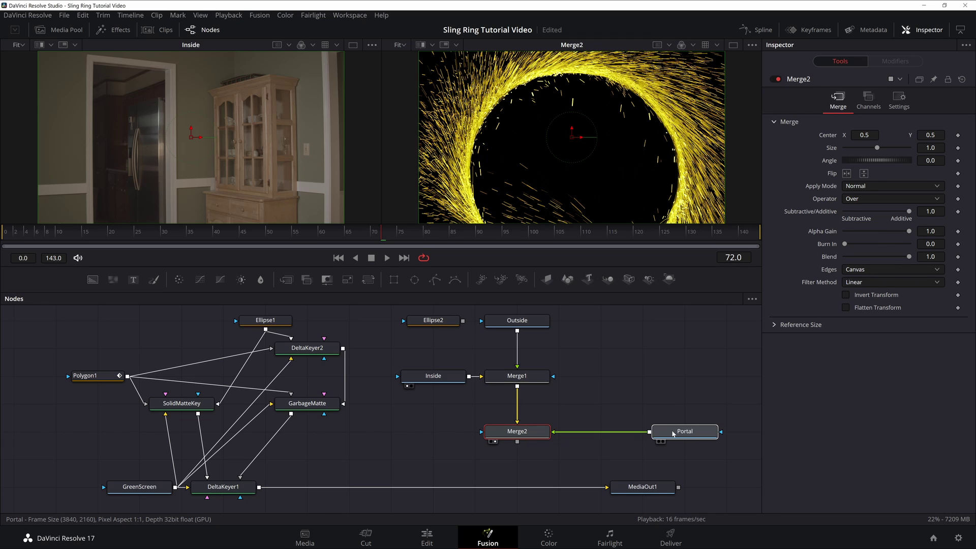
pyautogui.click(673, 433)
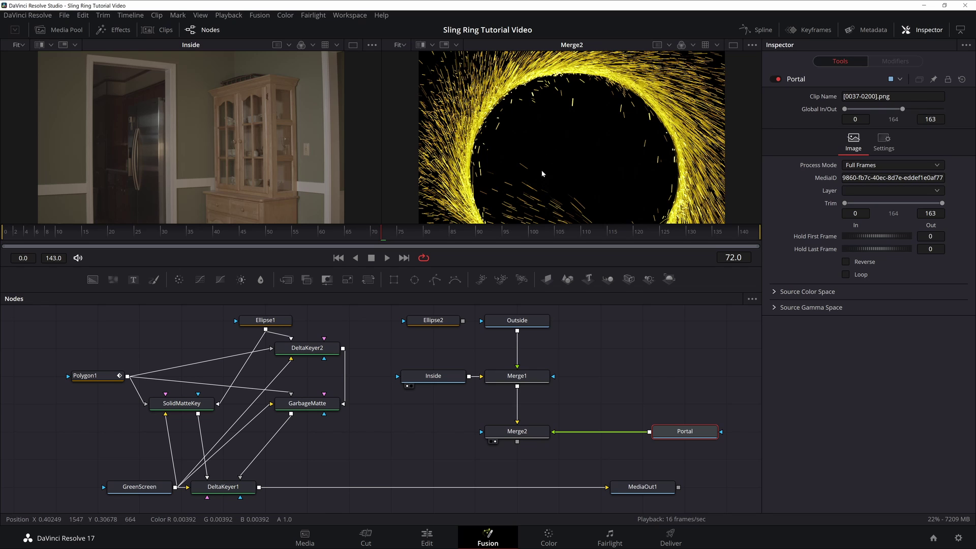
pyautogui.hotkey('shift', 'space')
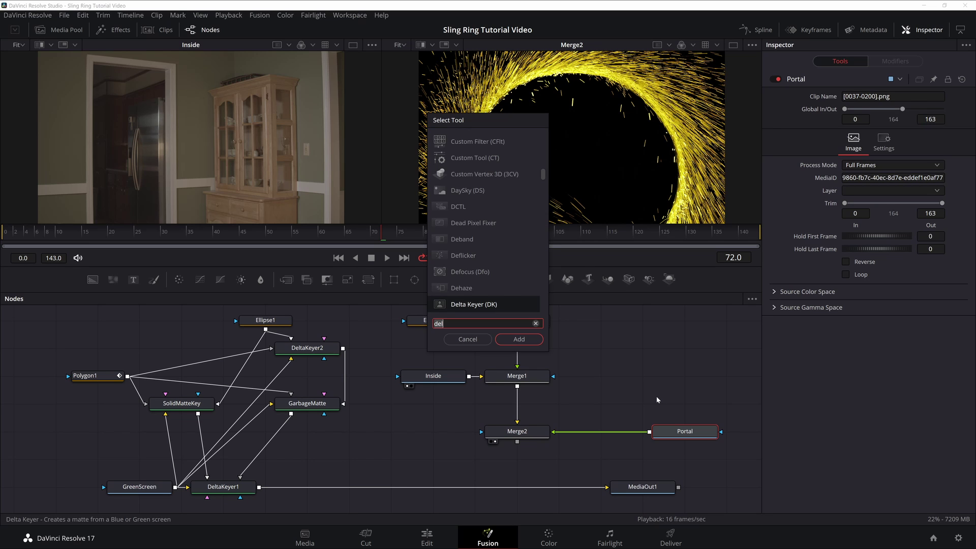
pyautogui.write('luma')
pyautogui.press('Return')
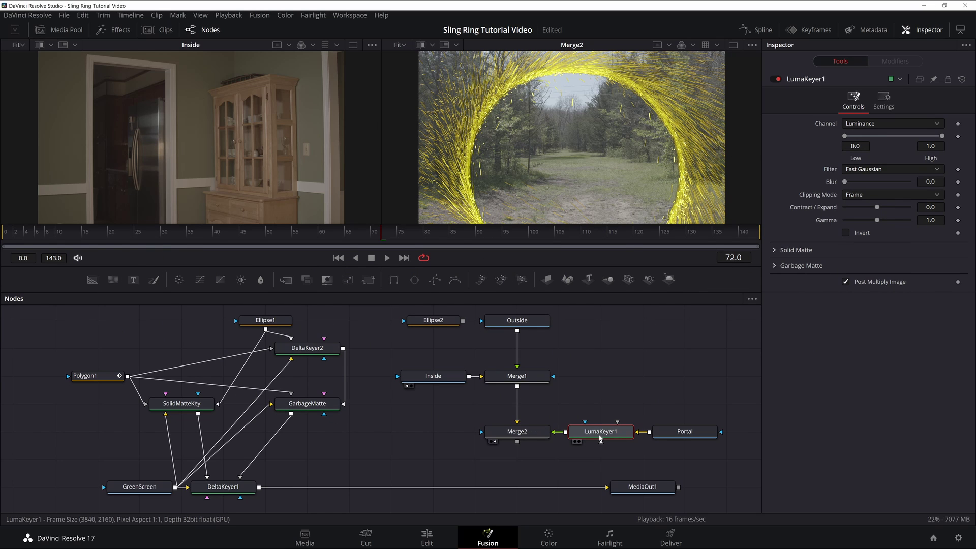
pyautogui.moveTo(600, 440); pyautogui.dragTo(600, 412)
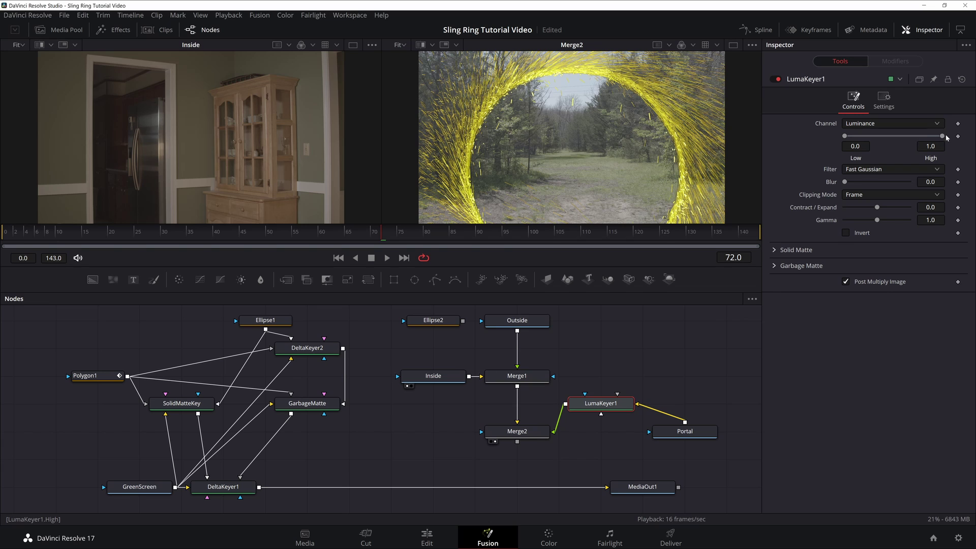
# Step: Lower LumaKeyer1's luminance High threshold to 0.5 while checking the portal sparks up close
pyautogui.moveTo(942, 136); pyautogui.dragTo(868, 136)
pyautogui.scroll(3, 685, 175)
pyautogui.scroll(4, 685, 176)
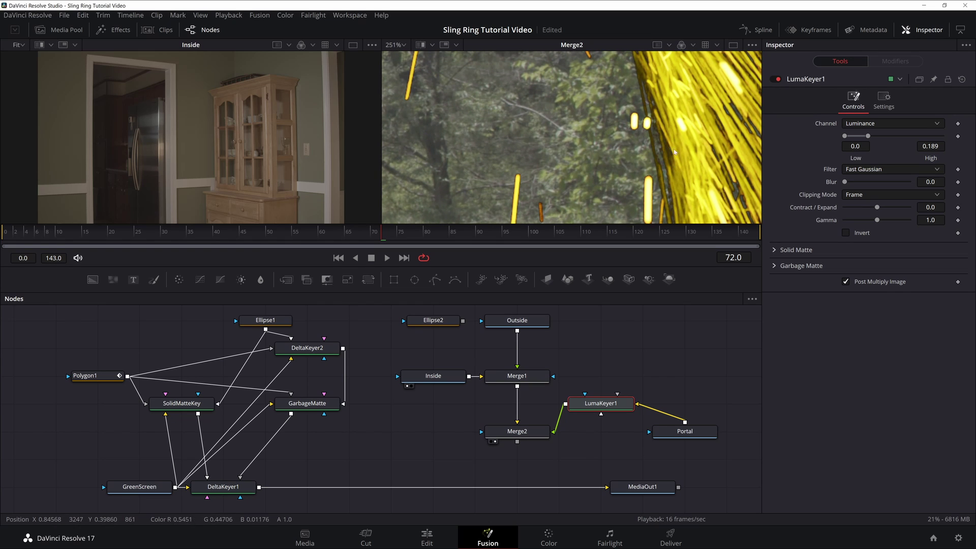
pyautogui.moveTo(867, 137); pyautogui.dragTo(885, 136)
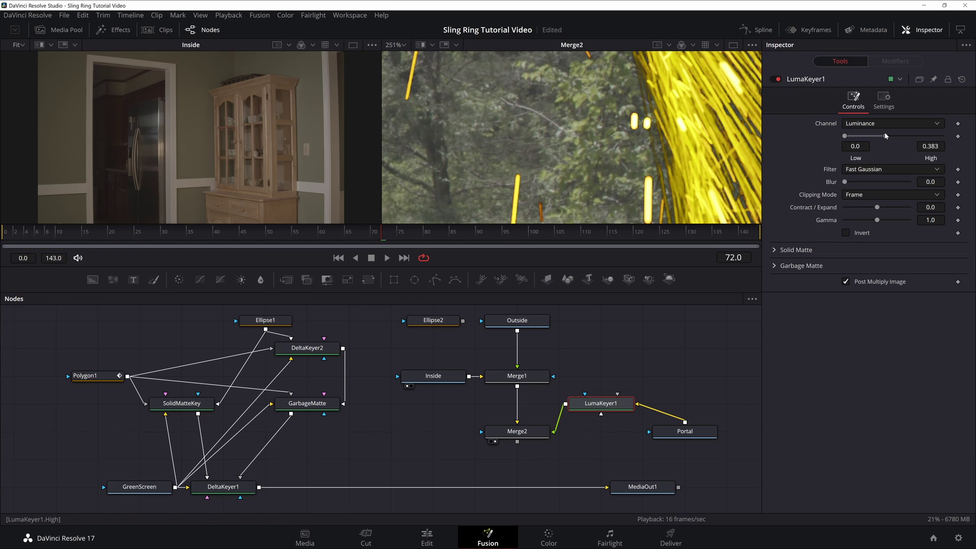
pyautogui.click(405, 45)
pyautogui.click(397, 58)
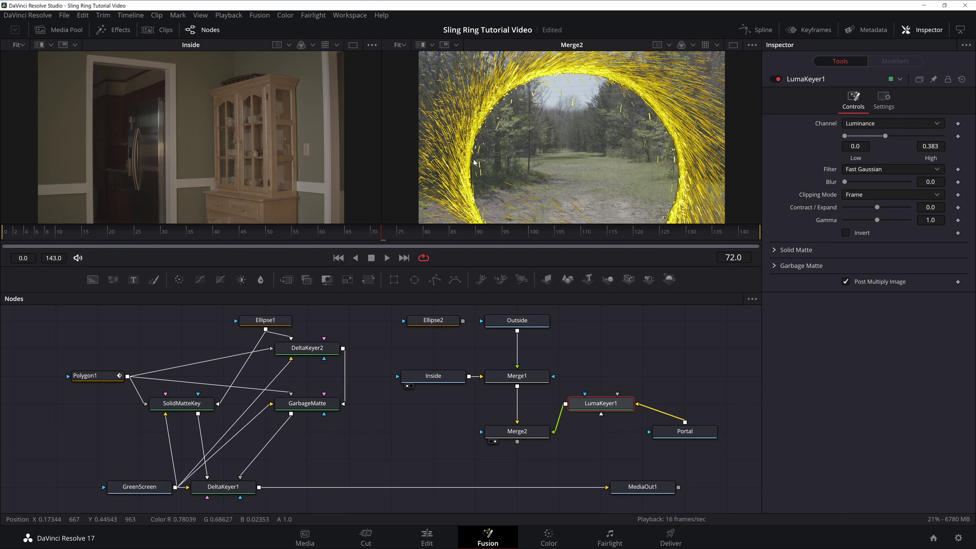
pyautogui.moveTo(886, 137); pyautogui.dragTo(896, 136)
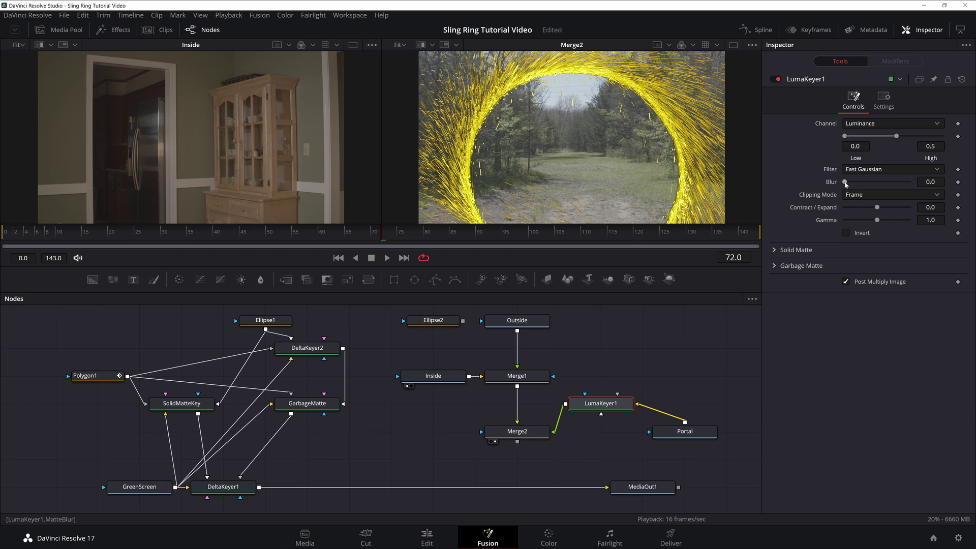
# Step: Try different matte blur amounts on LumaKeyer1 against the enlarged sparks, settling on about 0.08
pyautogui.moveTo(846, 184)
pyautogui.mouseDown()
pyautogui.moveTo(874, 185)
pyautogui.moveTo(841, 187)
pyautogui.mouseUp()
pyautogui.moveTo(931, 181); pyautogui.dragTo(941, 182)
pyautogui.scroll(10, 500, 108)
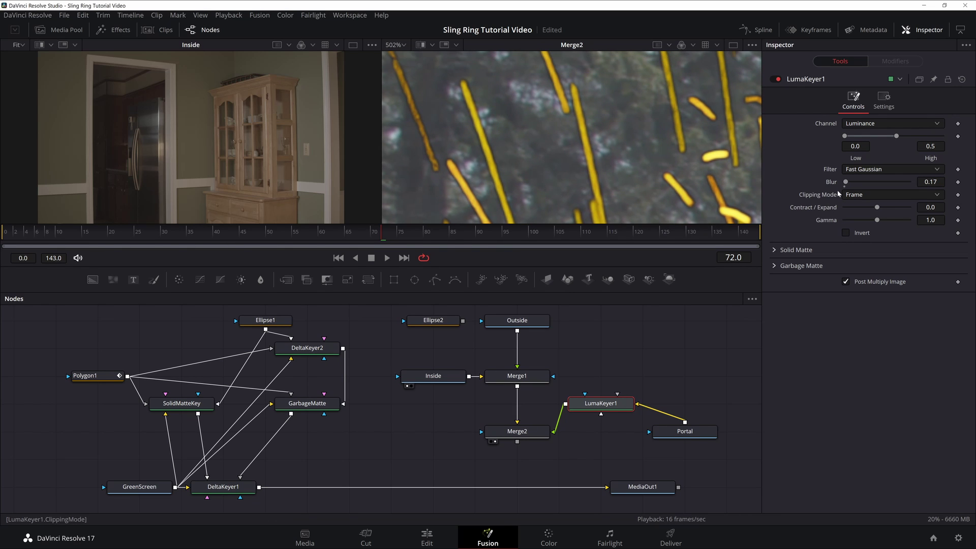
pyautogui.moveTo(845, 182); pyautogui.dragTo(835, 184)
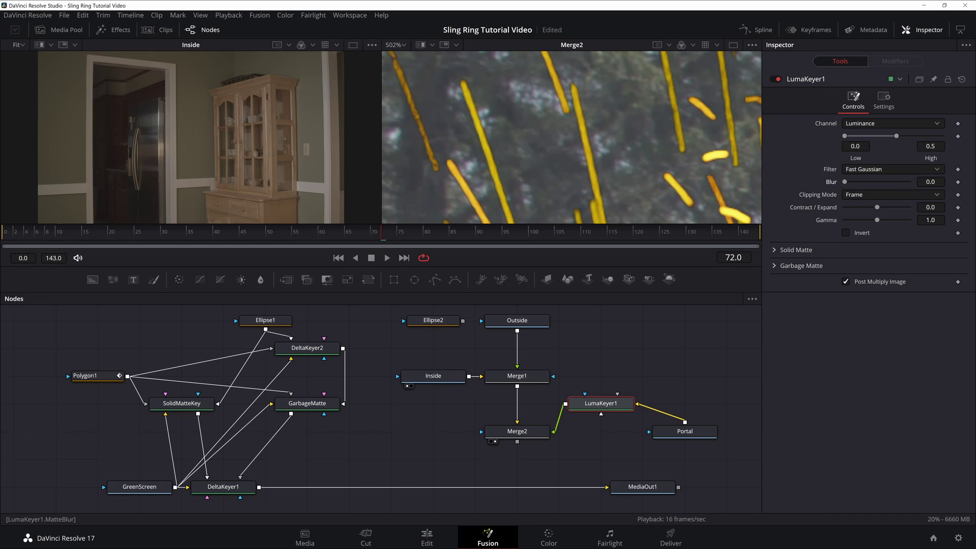
pyautogui.moveTo(930, 182); pyautogui.dragTo(929, 182)
pyautogui.moveTo(845, 182); pyautogui.dragTo(851, 182)
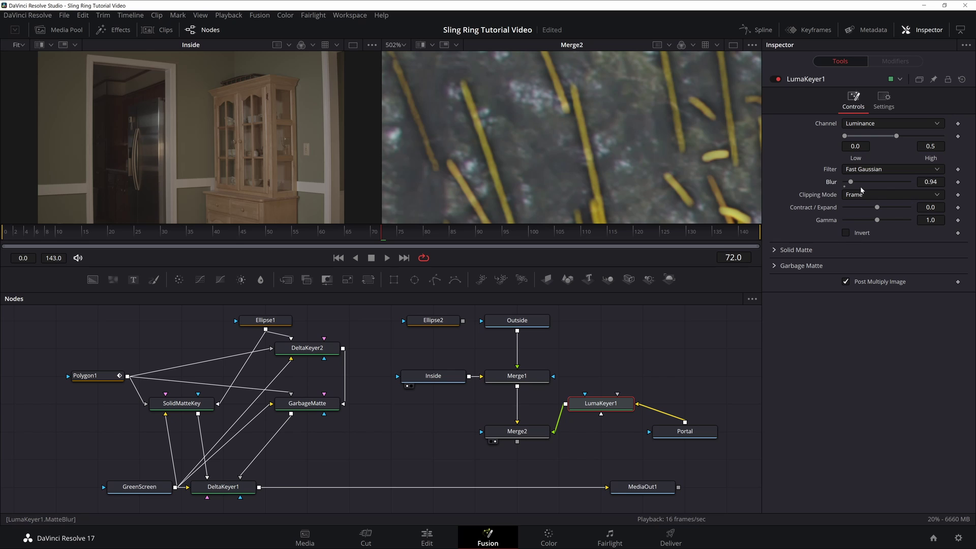
pyautogui.moveTo(850, 182); pyautogui.dragTo(845, 182)
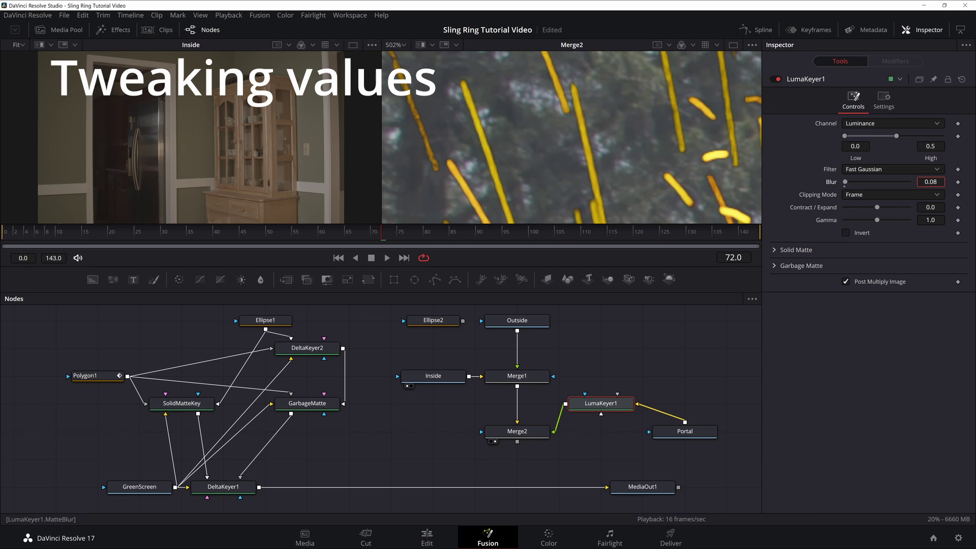
# Step: Raise LumaKeyer1's luminance High threshold to about 0.737 and inspect its alpha matte in the second viewer
pyautogui.scroll(-3, 571, 137)
pyautogui.scroll(2, 571, 76)
pyautogui.moveTo(896, 135); pyautogui.dragTo(897, 135)
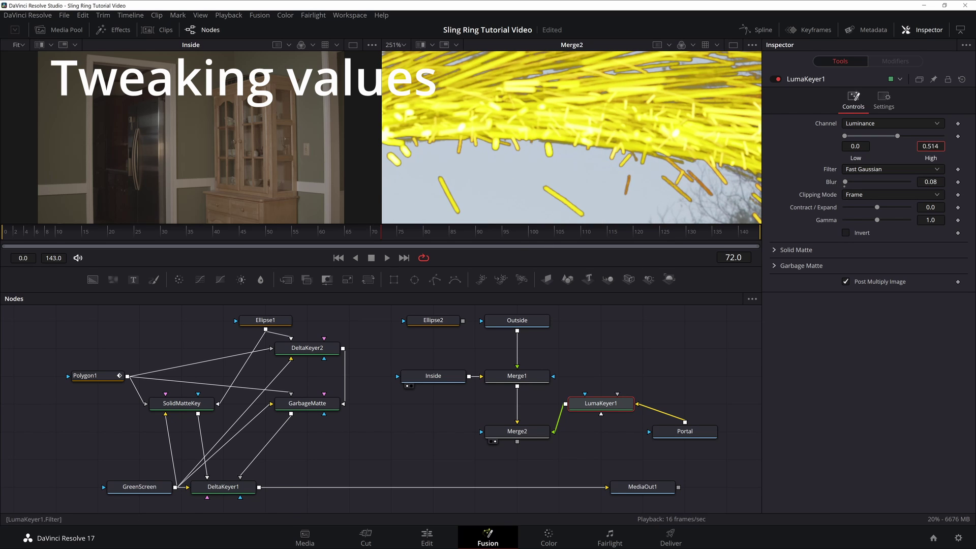
pyautogui.hotkey('ctrl', 'f')
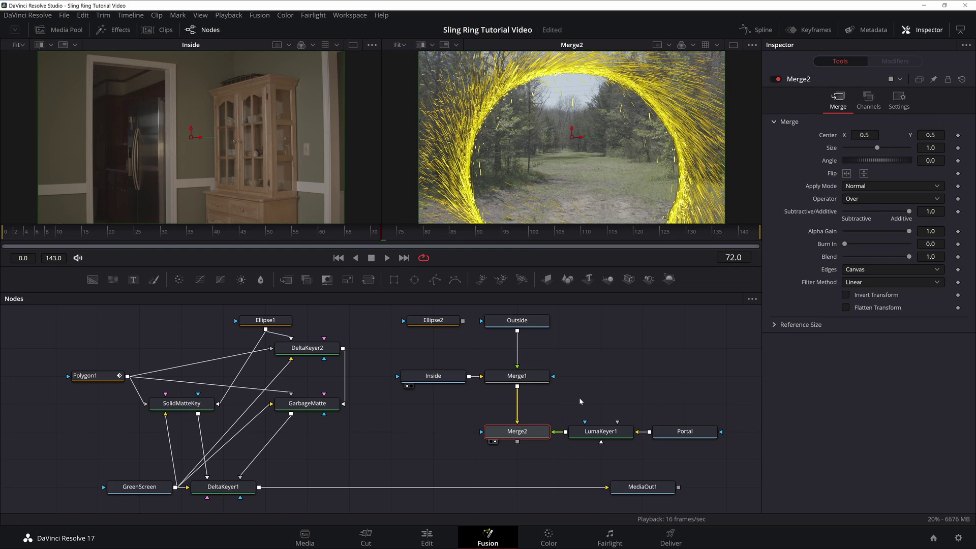
pyautogui.click(601, 433)
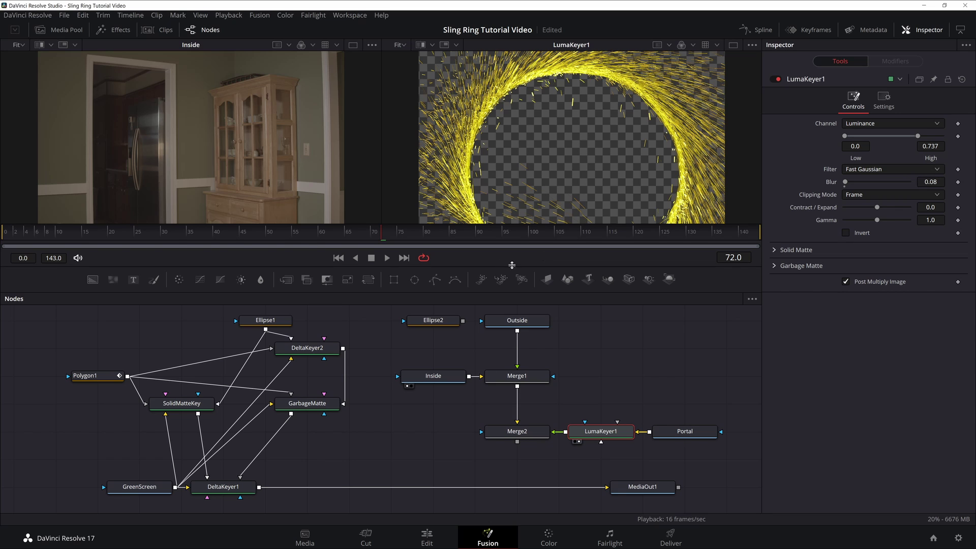
pyautogui.click(681, 45)
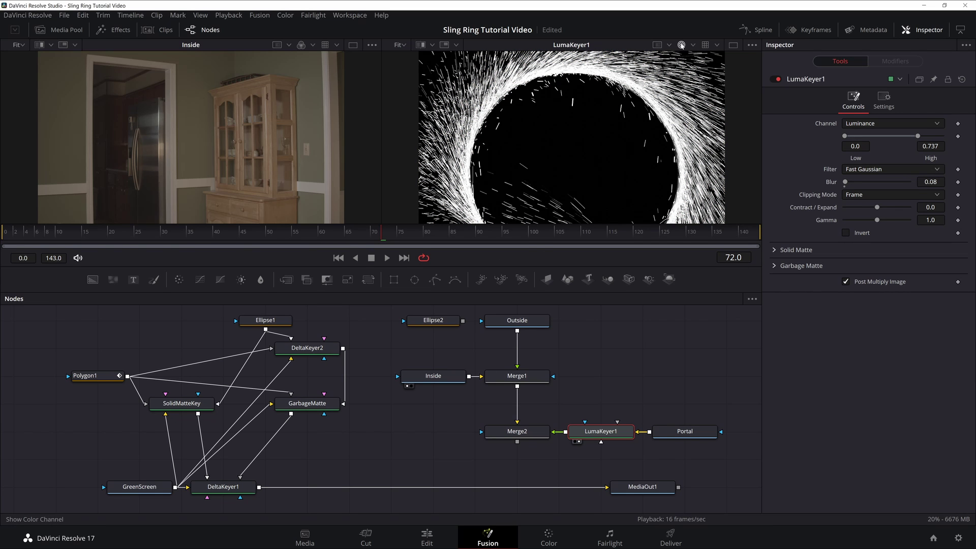
pyautogui.click(681, 45)
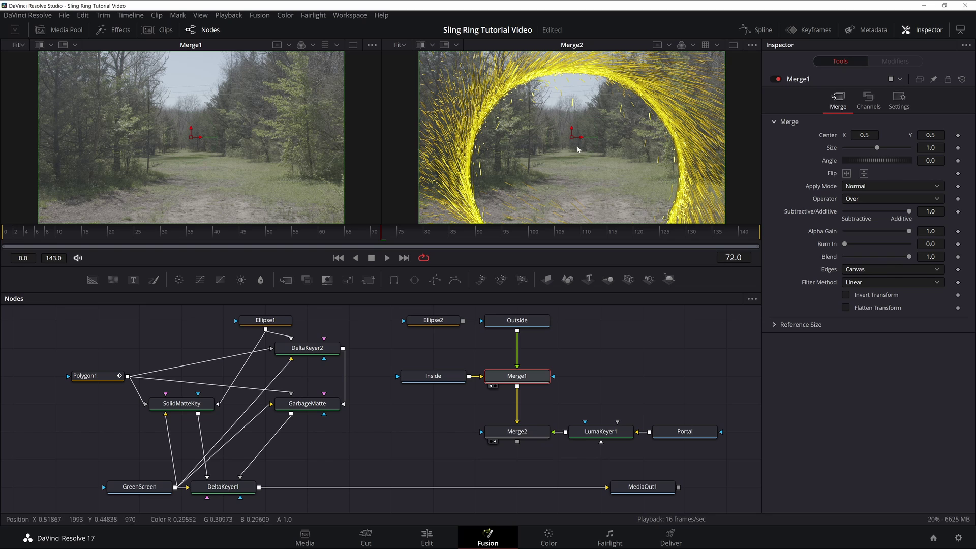
# Step: Mask the Outside node with Ellipse2 and fit the ellipse to the portal ring, about 0.70 wide and 0.67 high
pyautogui.click(433, 320)
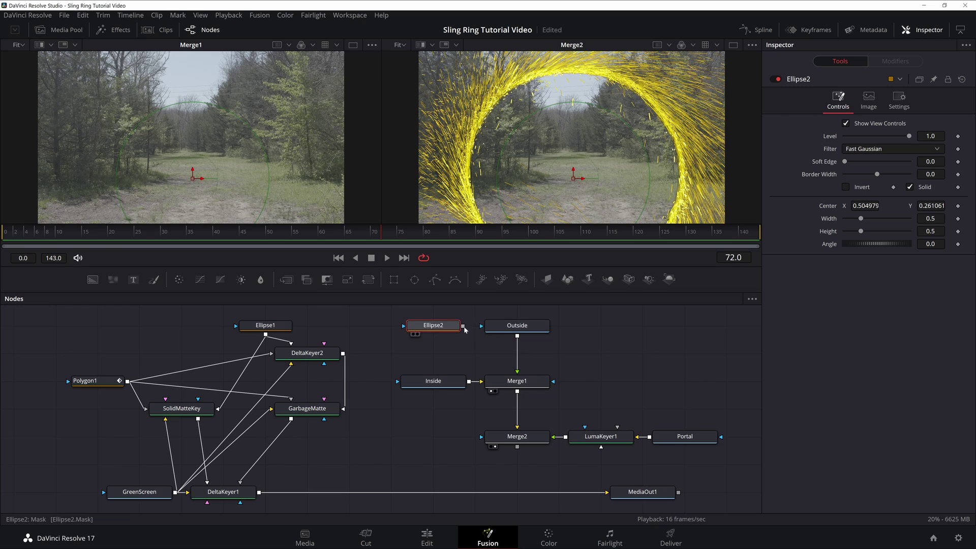
pyautogui.moveTo(463, 326); pyautogui.dragTo(510, 328)
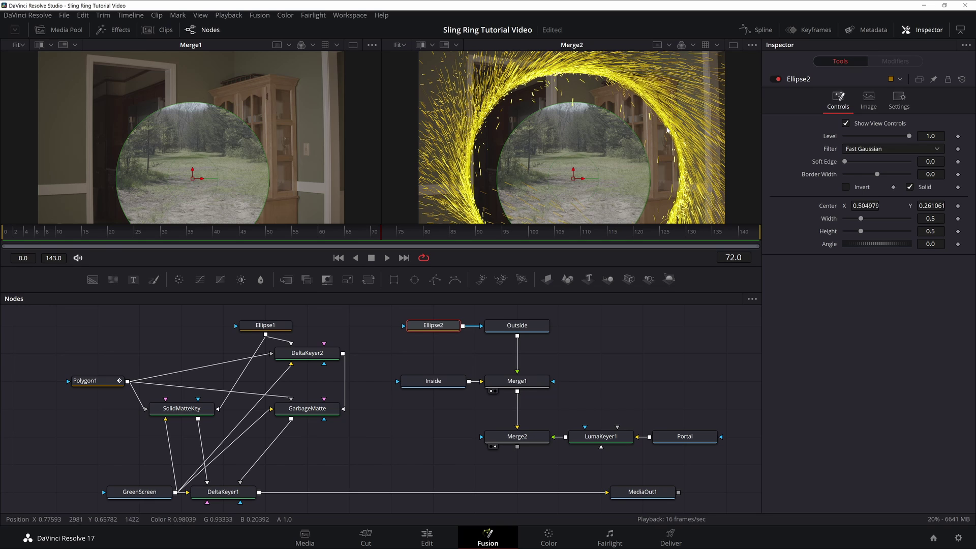
pyautogui.moveTo(578, 177); pyautogui.dragTo(572, 173)
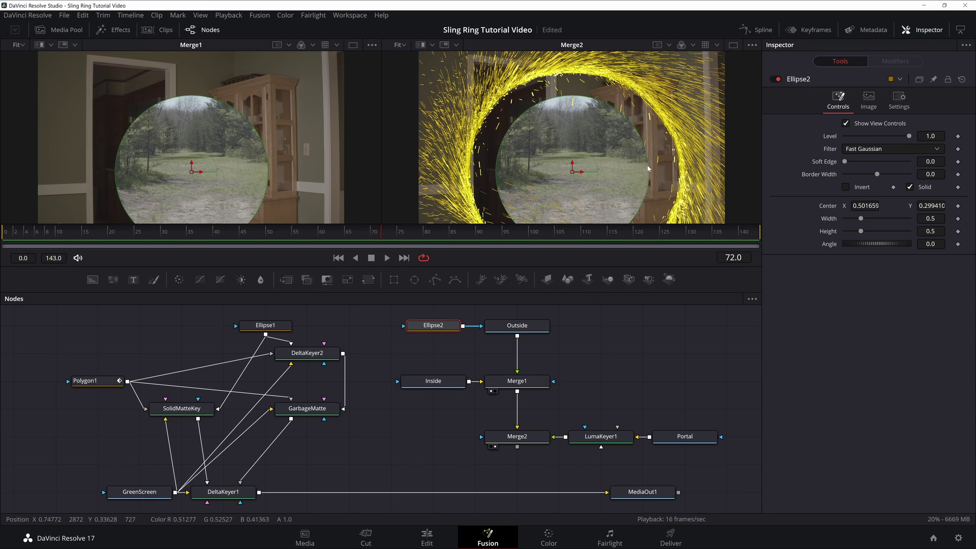
pyautogui.moveTo(648, 171); pyautogui.dragTo(678, 168)
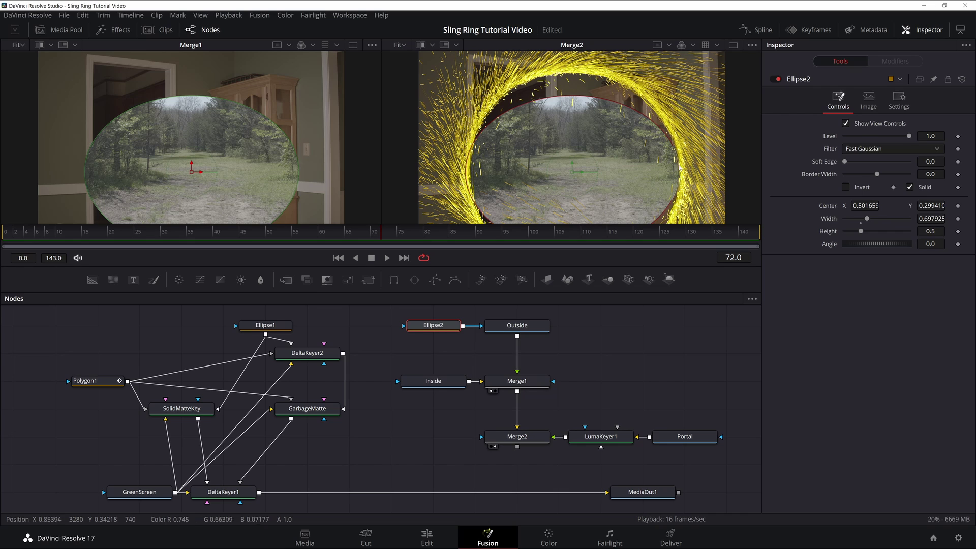
pyautogui.moveTo(583, 174); pyautogui.dragTo(586, 175)
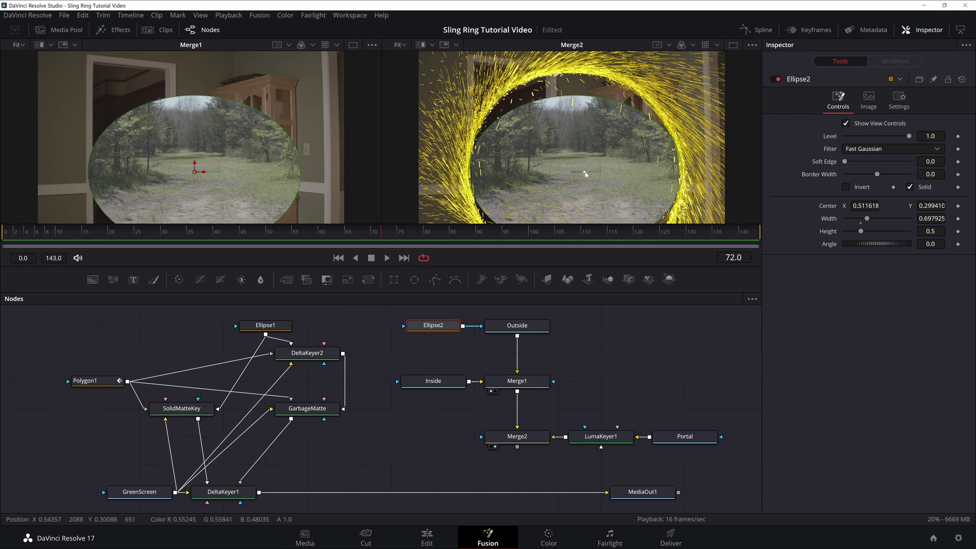
pyautogui.moveTo(581, 96); pyautogui.dragTo(576, 73)
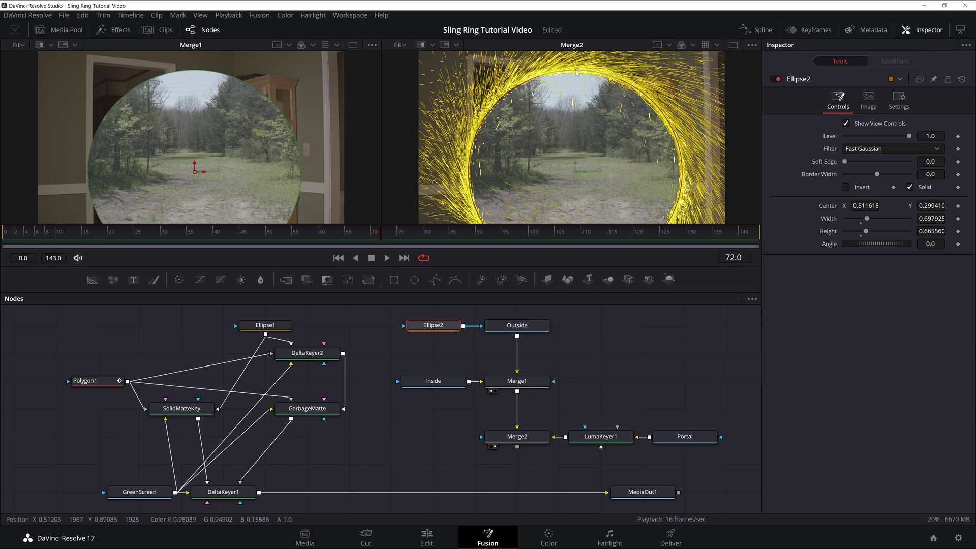
pyautogui.moveTo(579, 130); pyautogui.dragTo(578, 131)
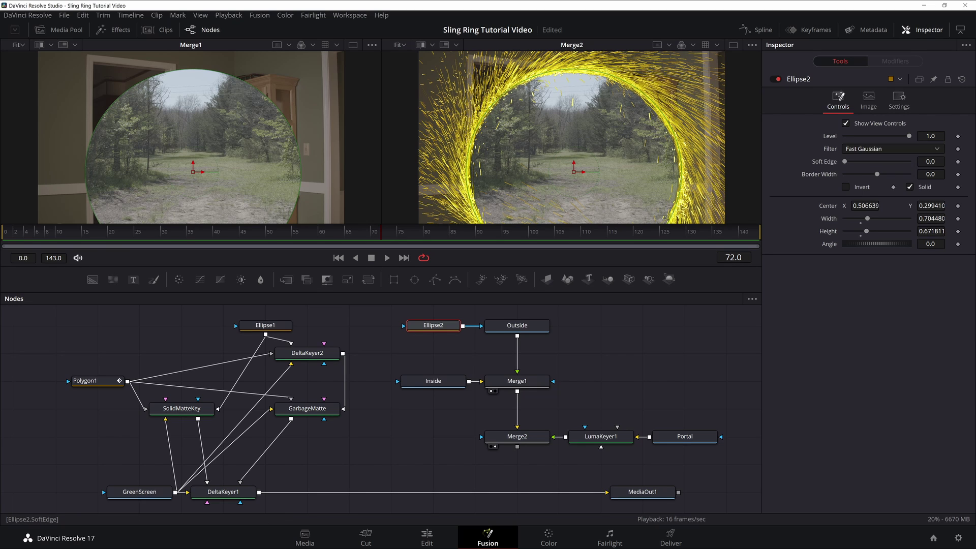
# Step: Soften Ellipse2's edge to about 0.017, enlarge the ellipse slightly to about 0.71 by 0.68, and save the project
pyautogui.moveTo(844, 161); pyautogui.dragTo(849, 161)
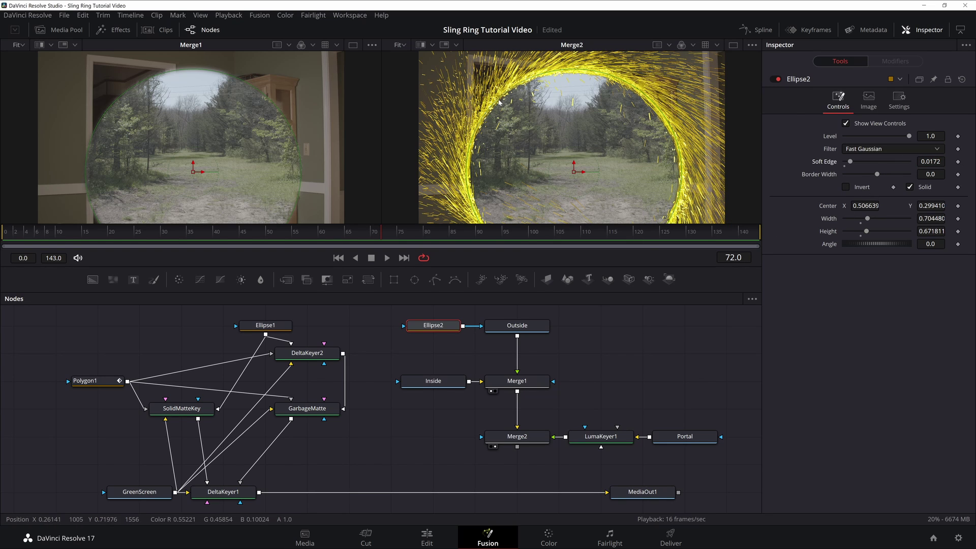
pyautogui.moveTo(498, 101); pyautogui.dragTo(503, 141)
pyautogui.hotkey('ctrl', 's')
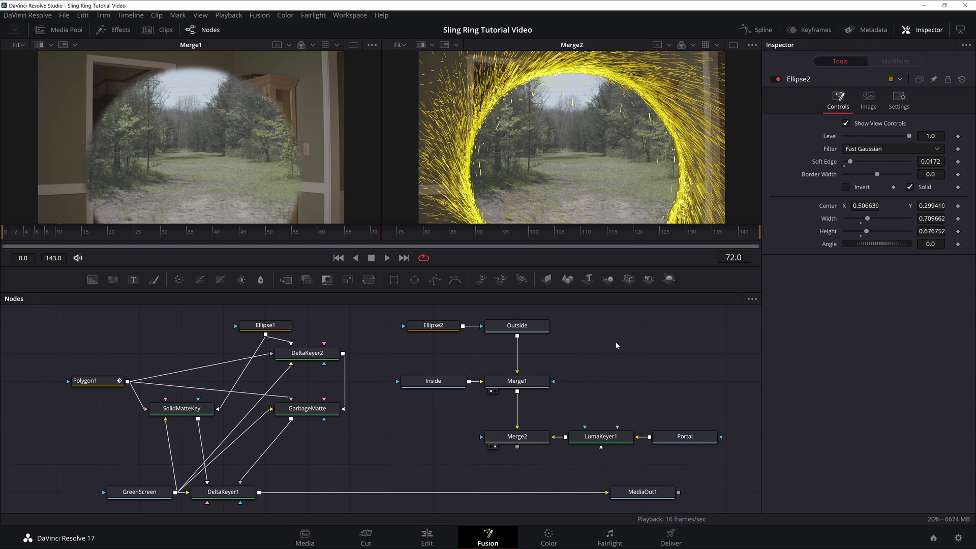
# Step: Merge DeltaKeyer1's keyed subject over Merge2 ahead of MediaOut1 and show the new merge in both viewers
pyautogui.scroll(-2, 618, 335)
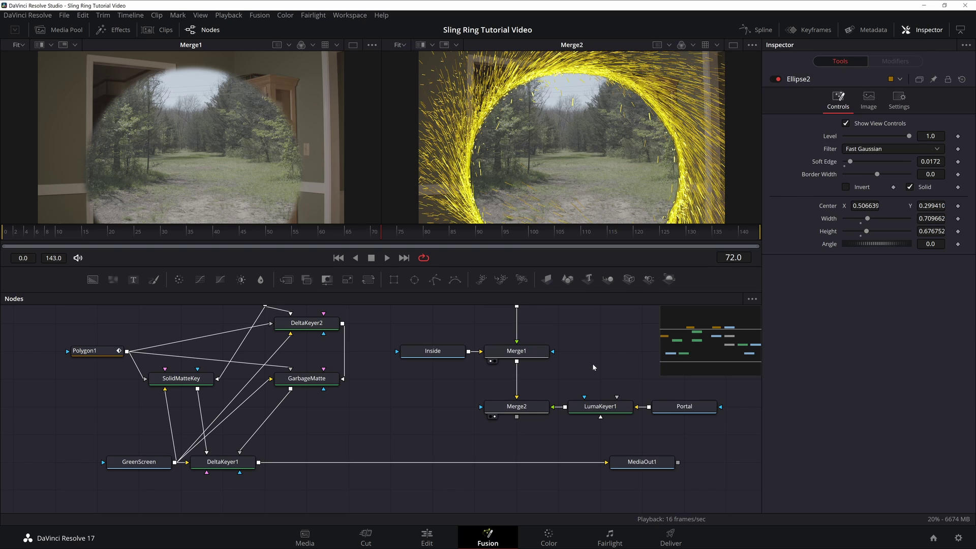
pyautogui.scroll(-1, 594, 355)
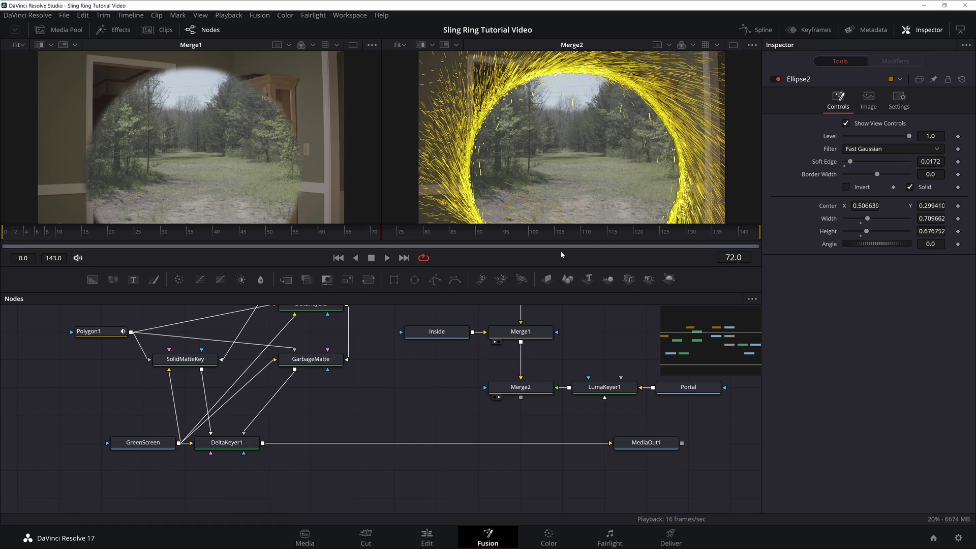
pyautogui.scroll(2, 425, 414)
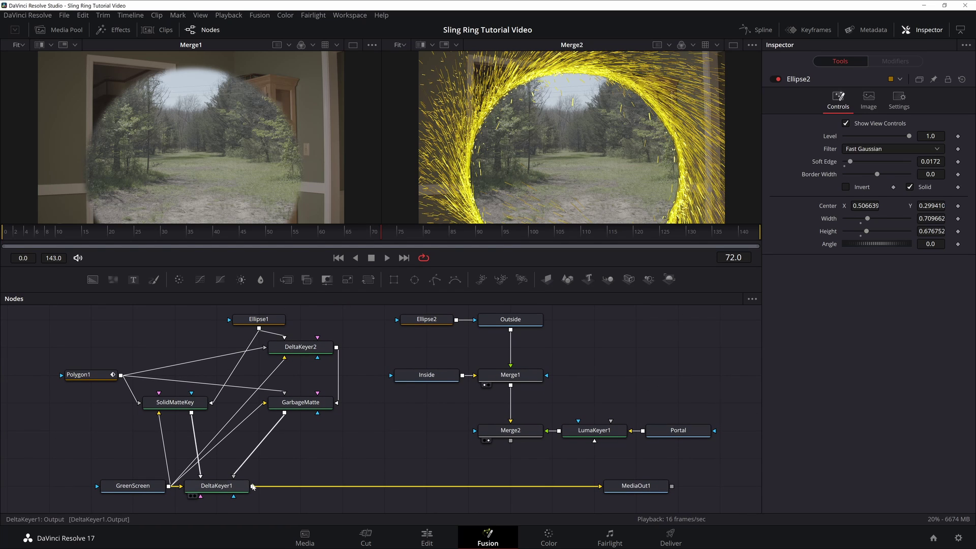
pyautogui.moveTo(253, 486); pyautogui.dragTo(511, 442)
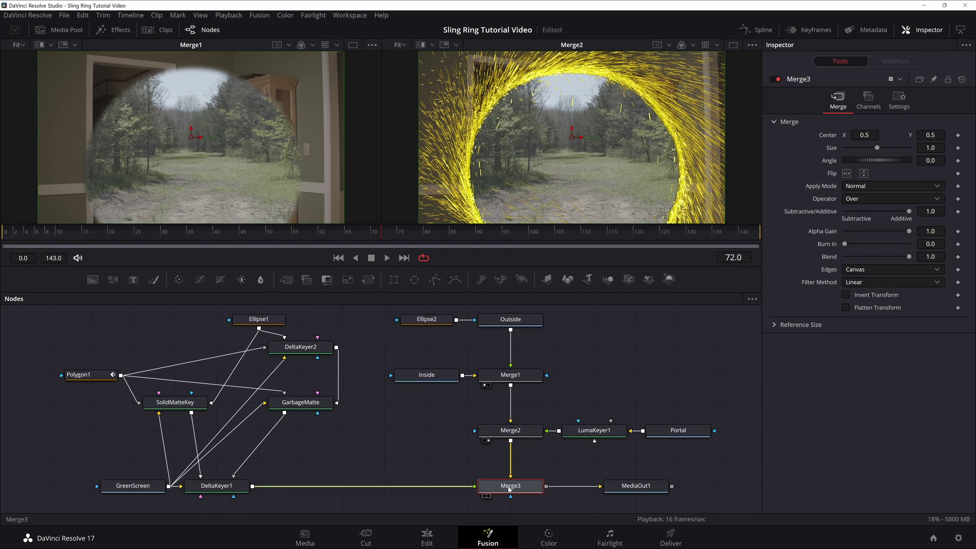
pyautogui.press('1')
pyautogui.press('2')
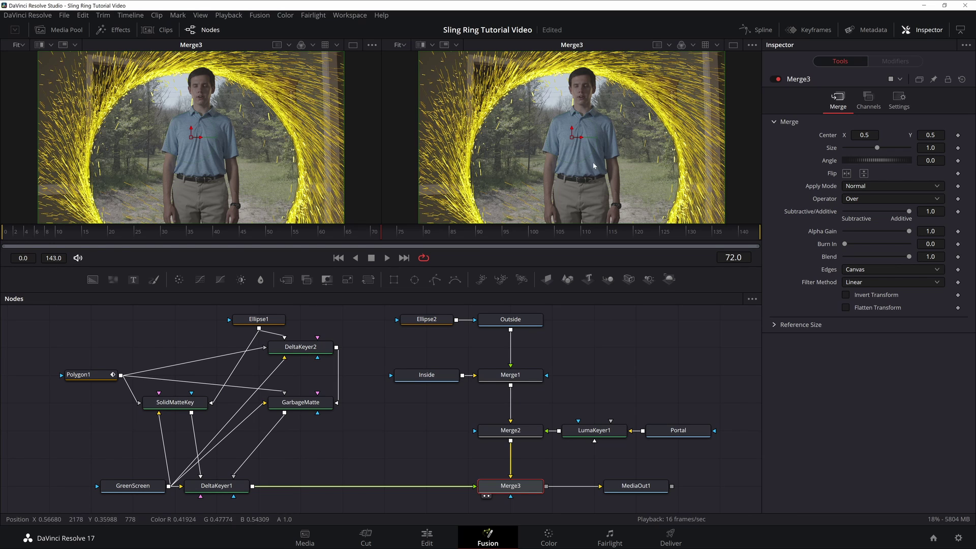
# Step: Preview the composite in the second viewer with the Blackmagic Pocket 6K Film to Video v4 LUT, switching the LUT off again
pyautogui.click(717, 45)
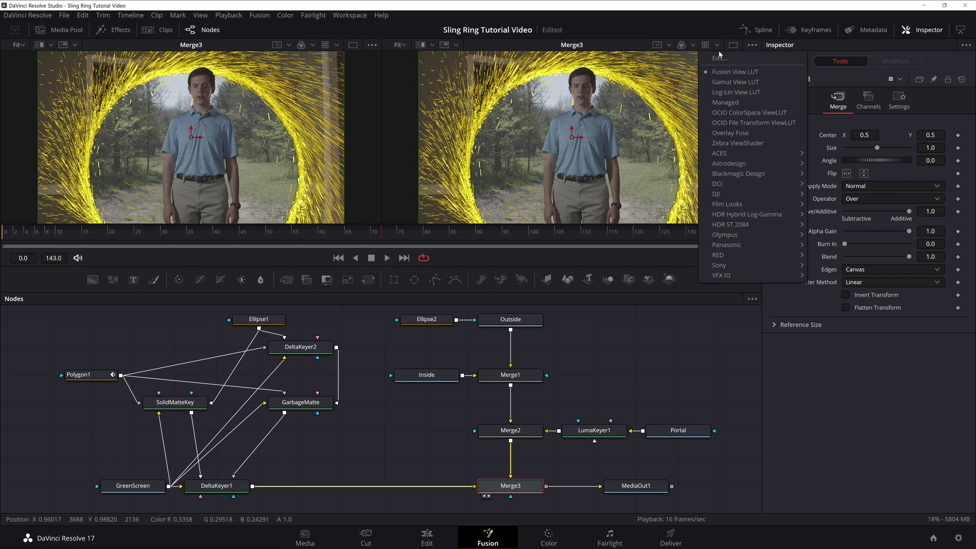
pyautogui.moveTo(752, 173)
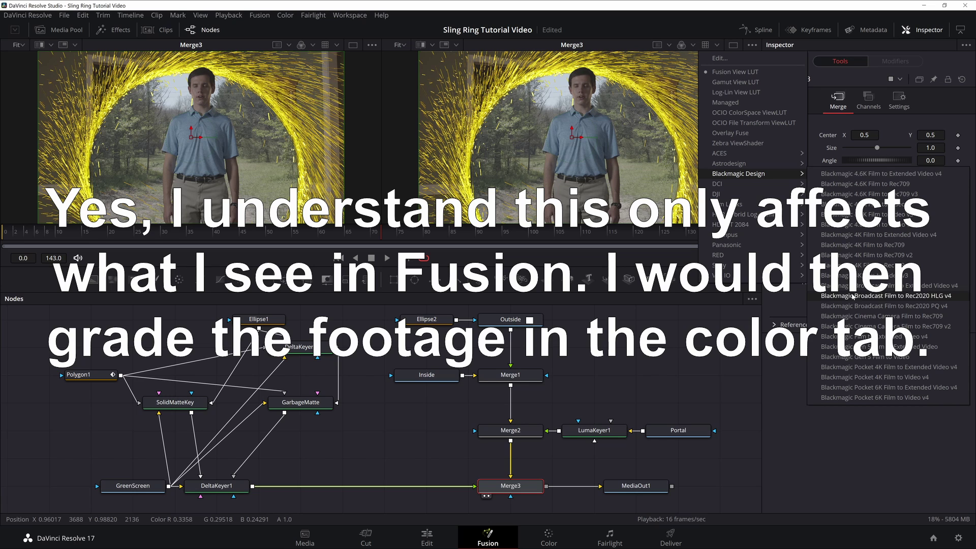
pyautogui.click(873, 398)
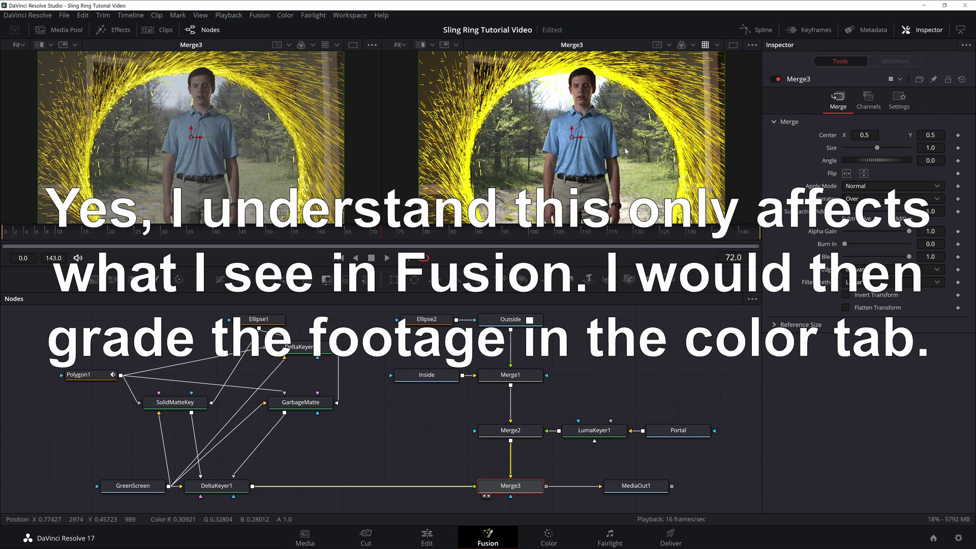
pyautogui.click(674, 431)
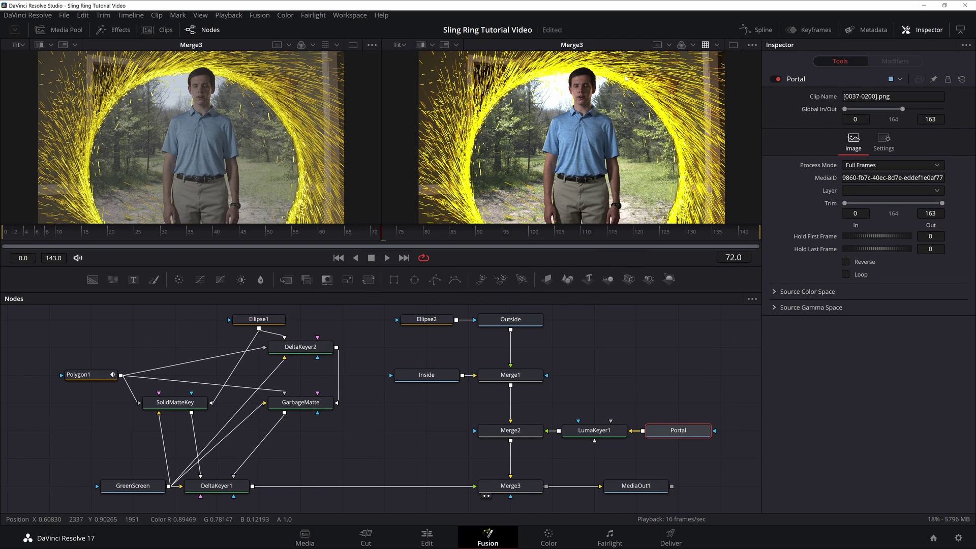
pyautogui.click(705, 46)
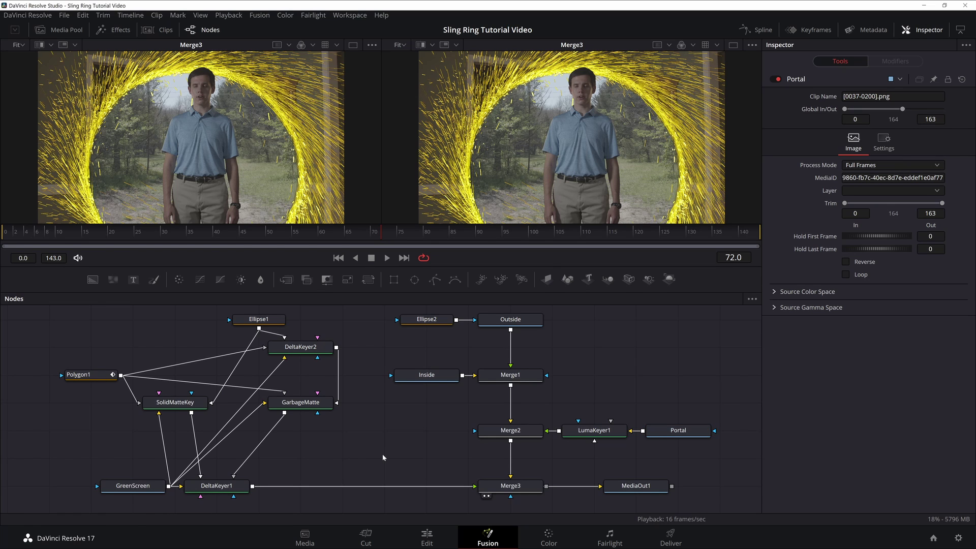
# Step: Add an ACES Transform node between DeltaKeyer1 and Merge3 in the node graph and feed it DeltaKeyer1's output
pyautogui.hotkey('shift', 'space')
pyautogui.write('ace')
pyautogui.press('Return')
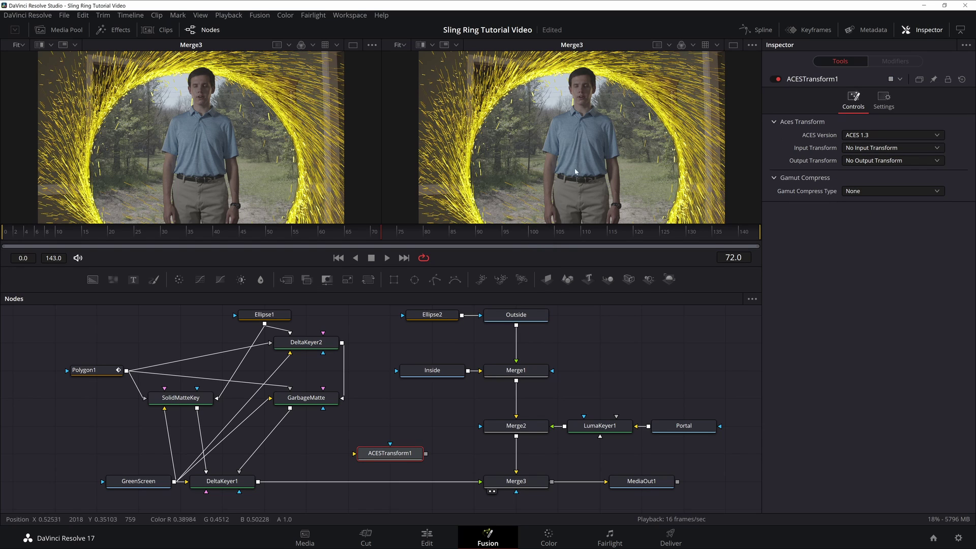
pyautogui.moveTo(258, 481); pyautogui.dragTo(354, 453)
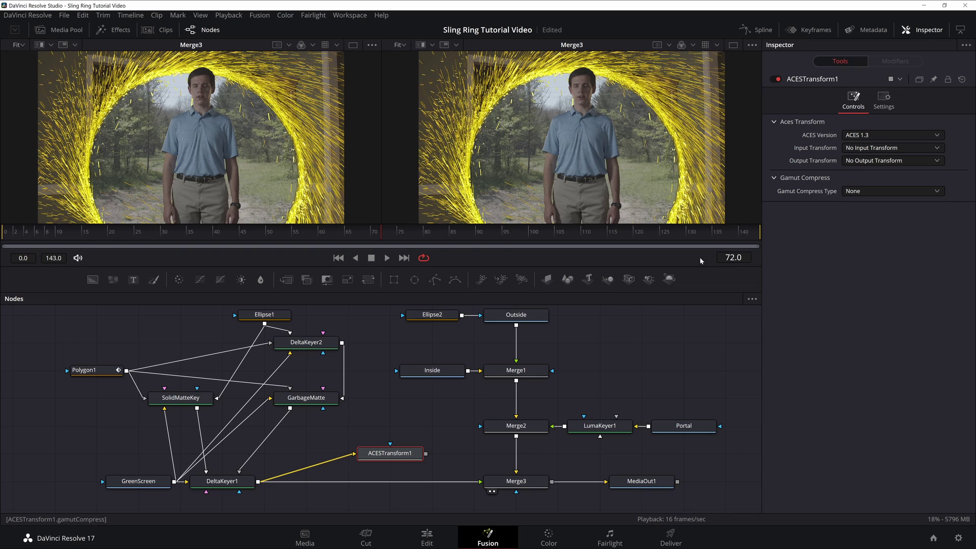
pyautogui.moveTo(425, 453); pyautogui.dragTo(447, 460)
pyautogui.click(871, 160)
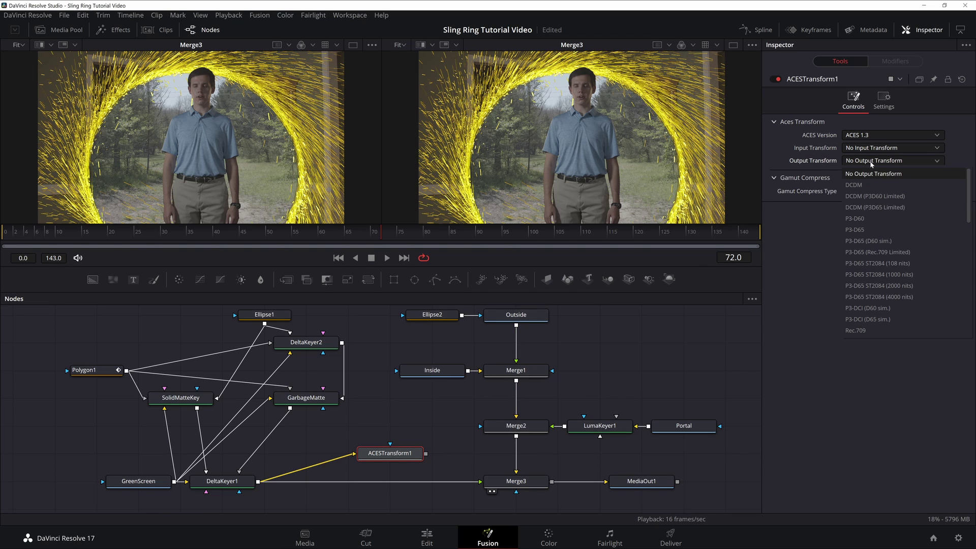
pyautogui.scroll(-2, 876, 298)
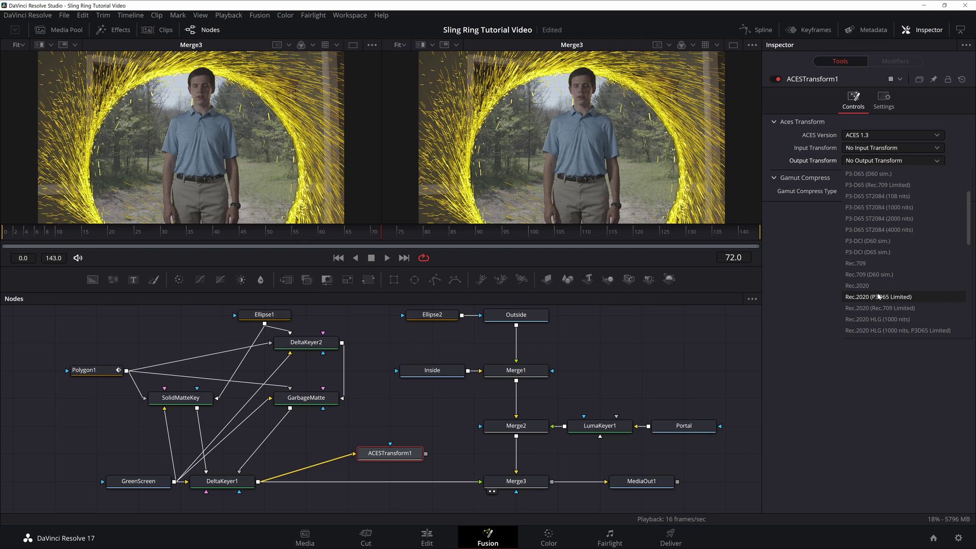
pyautogui.click(795, 275)
# Step: Show DeltaKeyer1 in the first viewer and ACESTransform1 in the second for comparison, leaving ACESTransform1 selected
pyautogui.press('2')
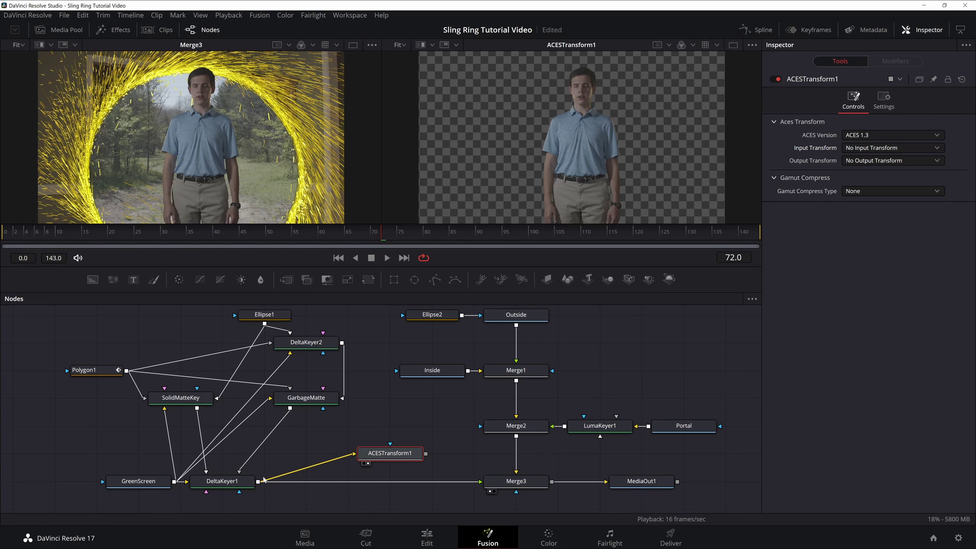
pyautogui.click(226, 483)
pyautogui.press('1')
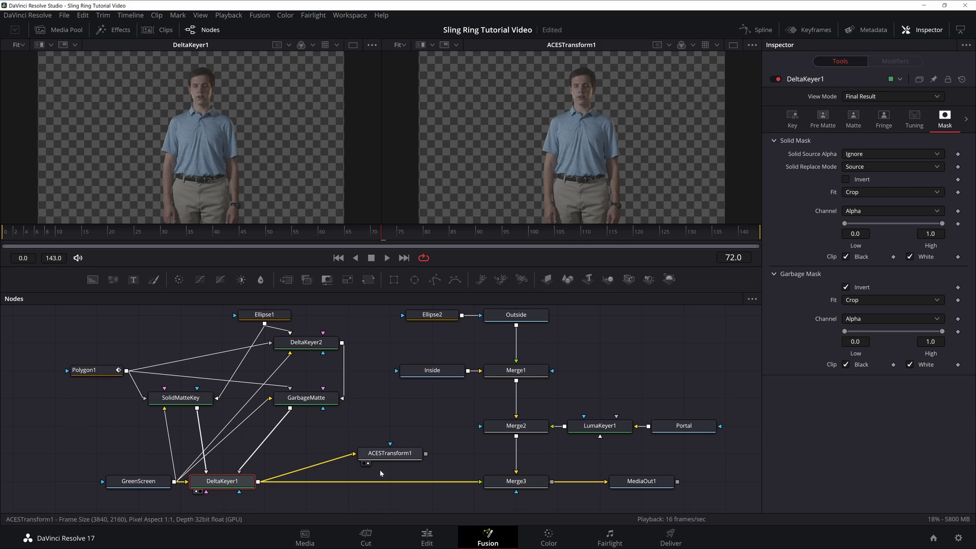
pyautogui.click(390, 453)
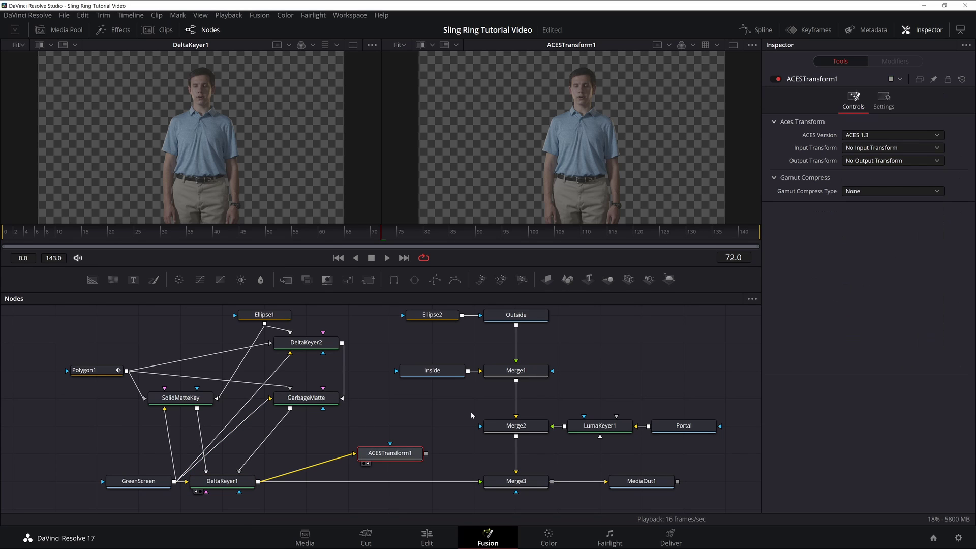
# Step: Set ACESTransform1's input transform to Blackmagic Design Film and its output transform to Rec.709
pyautogui.click(894, 151)
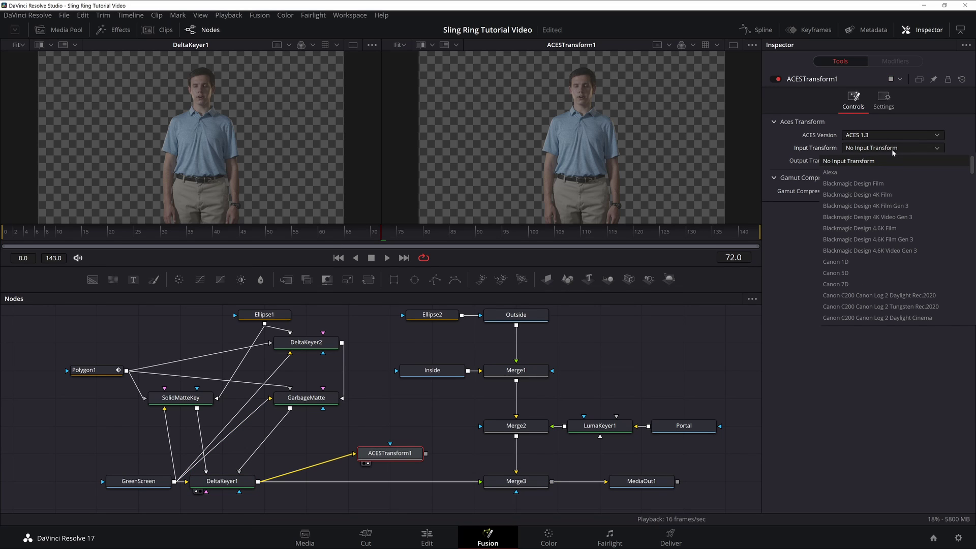
pyautogui.click(872, 184)
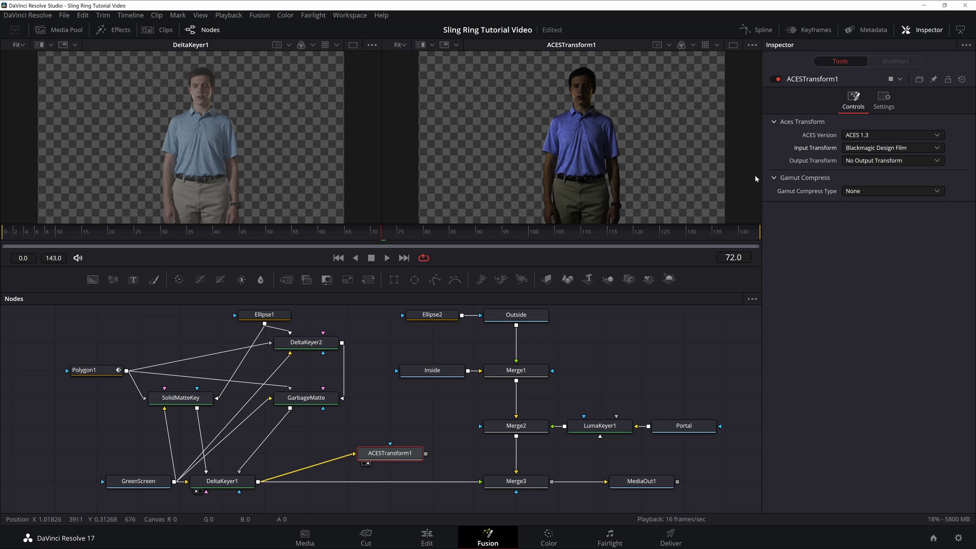
pyautogui.click(856, 162)
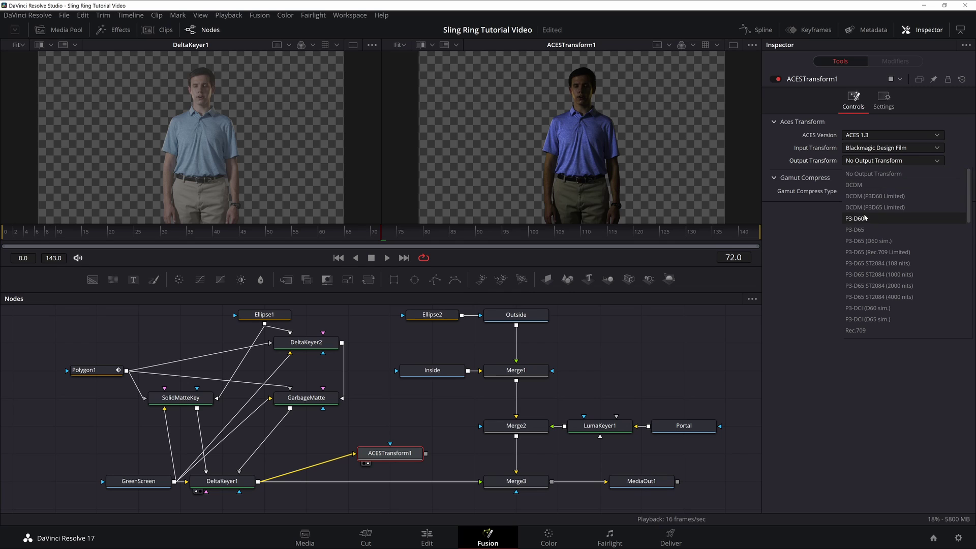
pyautogui.scroll(-3, 888, 275)
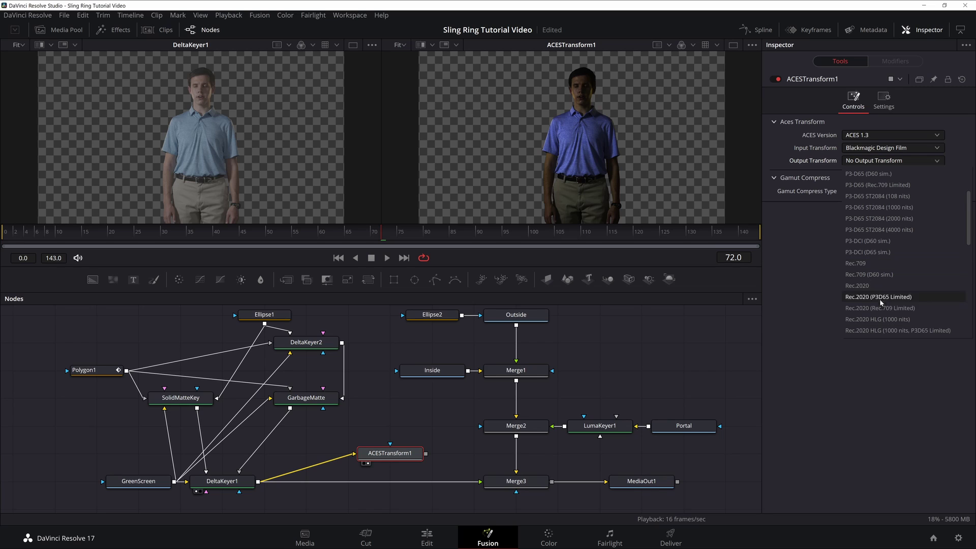
pyautogui.click(882, 263)
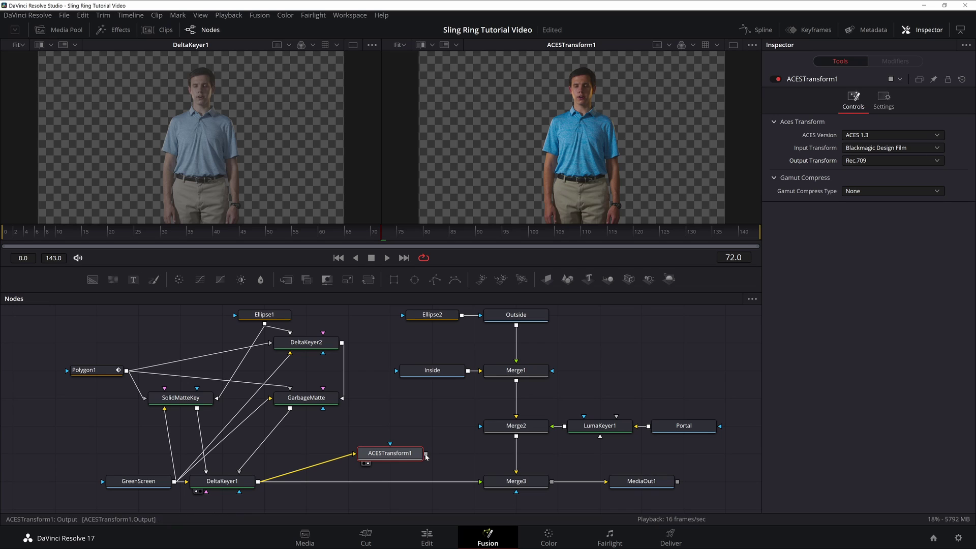
# Step: Show Merge3 in the second viewer and feed ACESTransform1's output into its foreground in place of DeltaKeyer1
pyautogui.moveTo(510, 477)
pyautogui.mouseDown()
pyautogui.moveTo(556, 501)
pyautogui.moveTo(516, 481)
pyautogui.mouseUp()
pyautogui.click(516, 481)
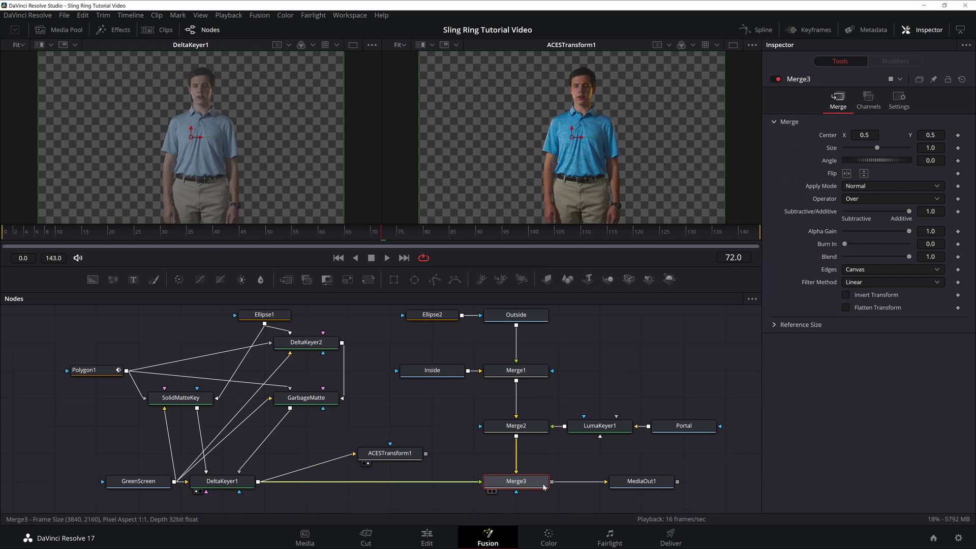
pyautogui.press('2')
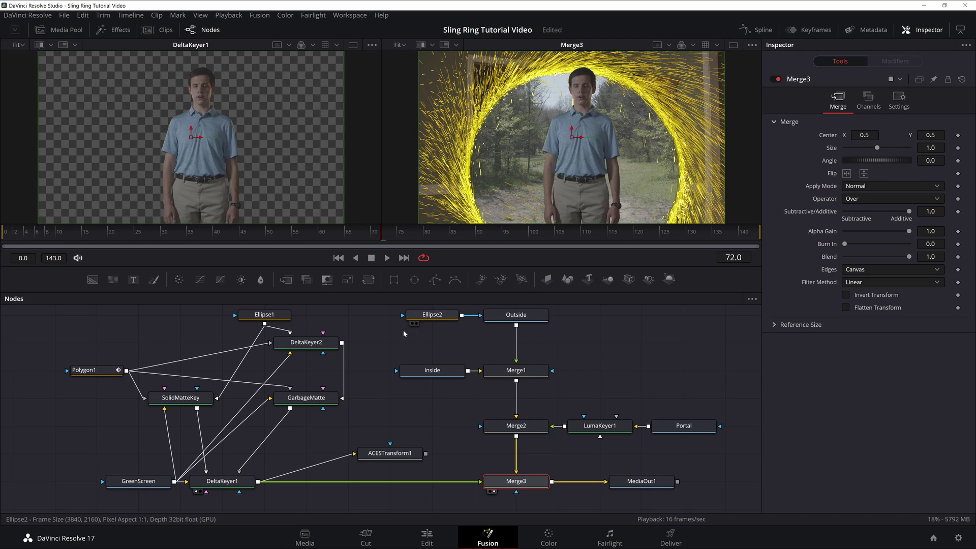
pyautogui.moveTo(426, 454); pyautogui.dragTo(482, 480)
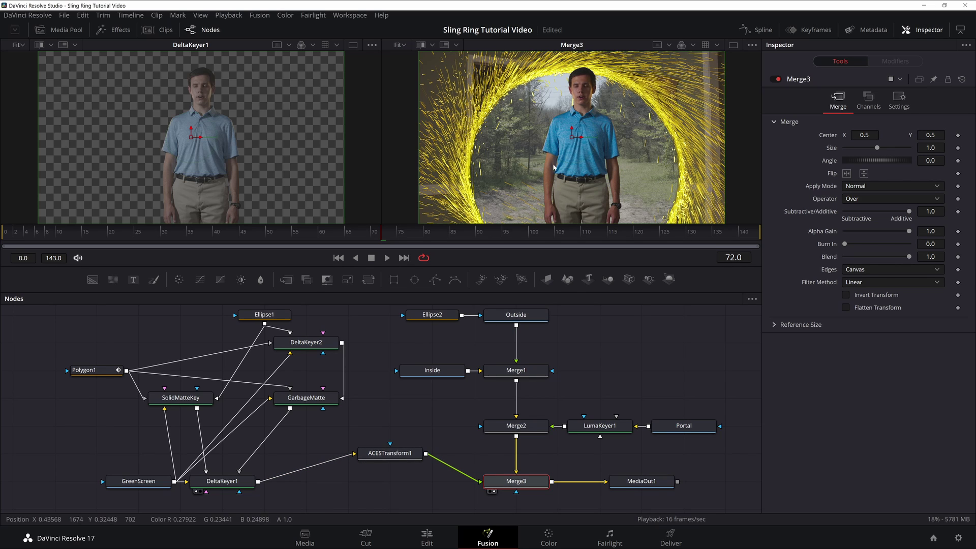
# Step: View Merge1 and Merge2 in turn in the second viewer to compare the background before and after the portal is added
pyautogui.click(515, 370)
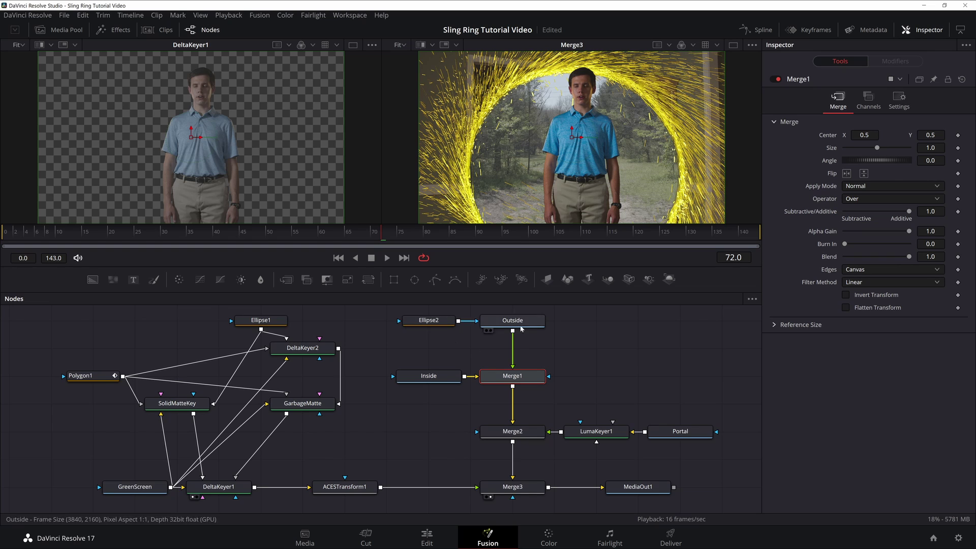
pyautogui.click(490, 386)
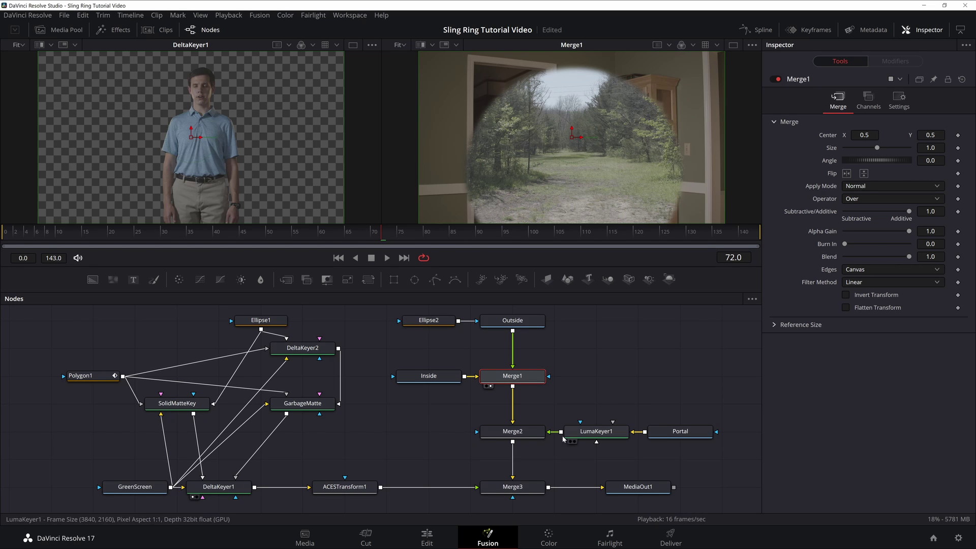
pyautogui.click(528, 433)
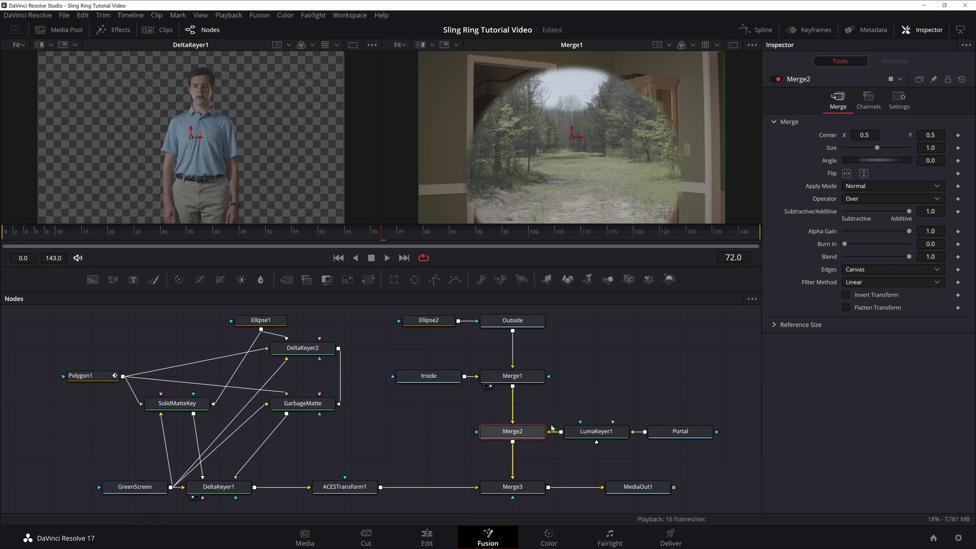
pyautogui.press('2')
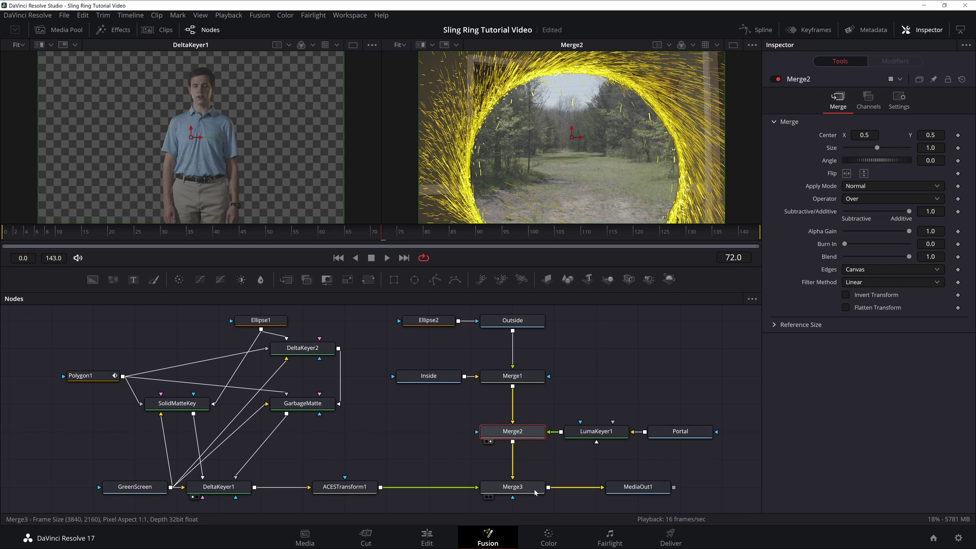
# Step: Insert a copy of the ACES Transform node between Merge1 and Merge2, and show Merge3 in the second viewer
pyautogui.click(514, 378)
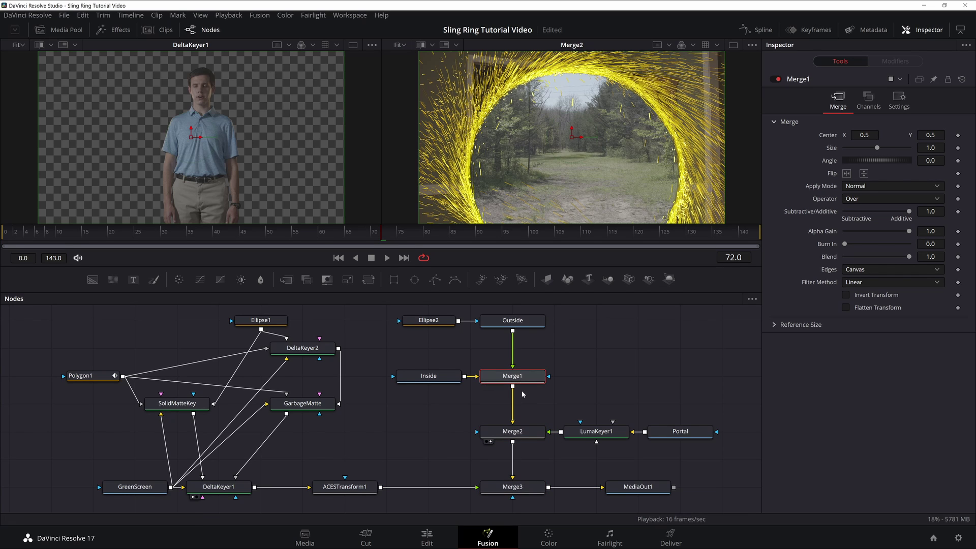
pyautogui.hotkey('ctrl', 'v')
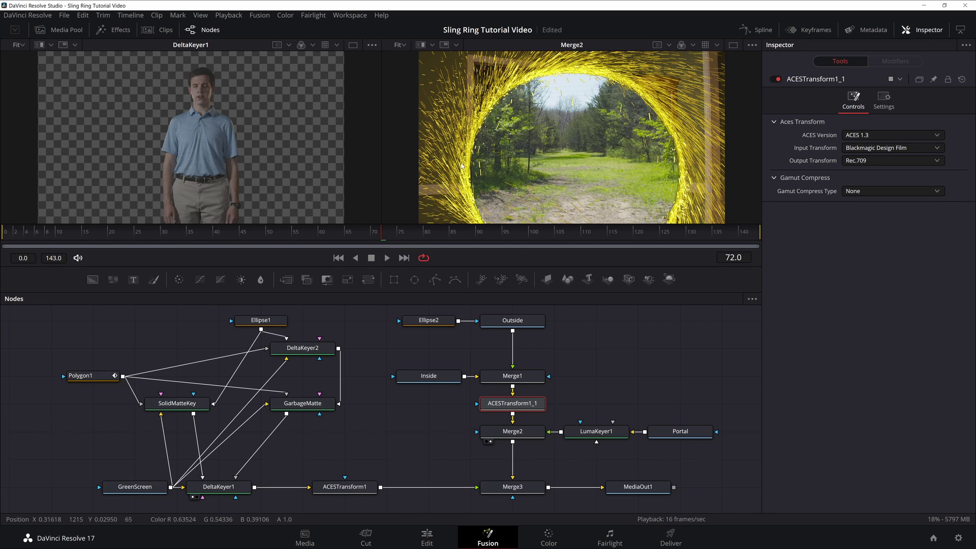
pyautogui.click(521, 489)
pyautogui.press('2')
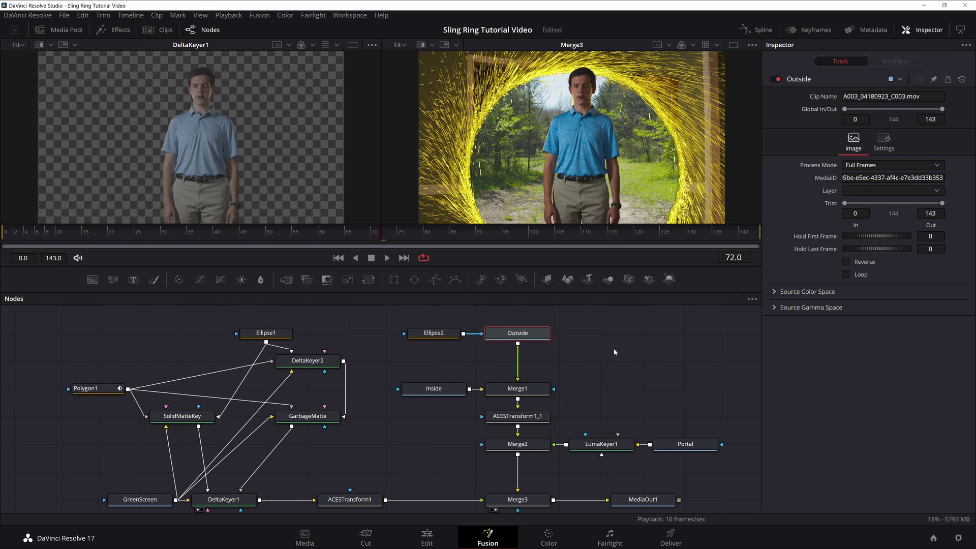
# Step: Add a Transform node between Outside and Merge1 in the node graph
pyautogui.hotkey('shift', 'space')
pyautogui.write('tran')
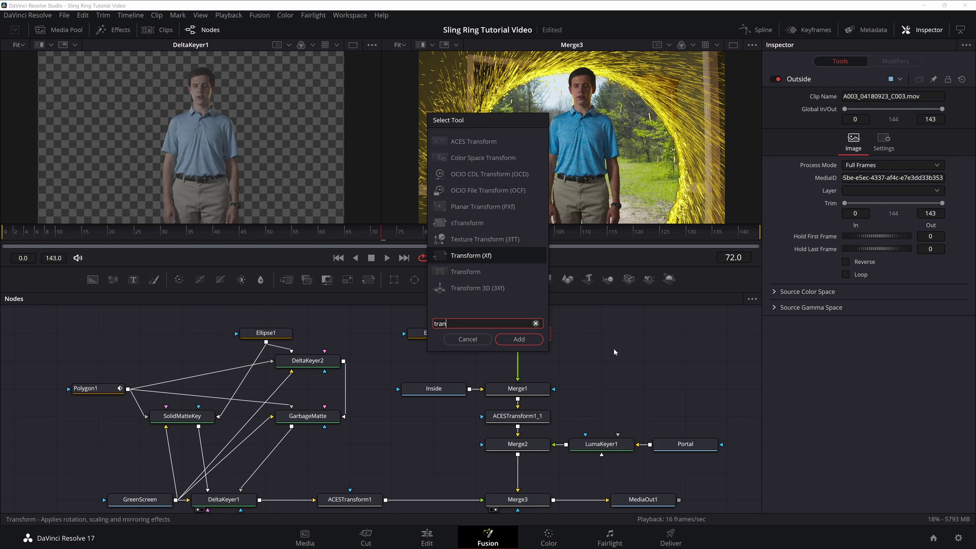
pyautogui.press('Return')
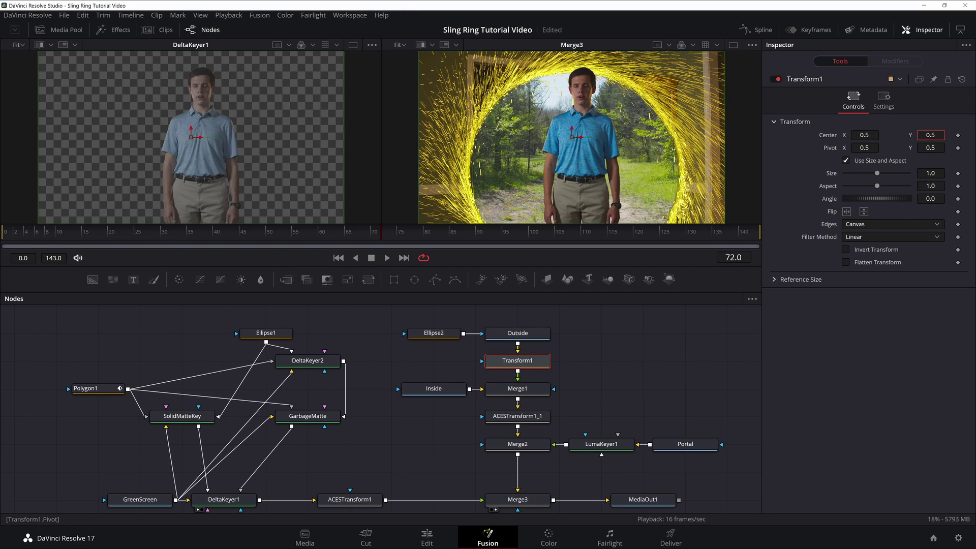
pyautogui.moveTo(930, 134); pyautogui.dragTo(932, 134)
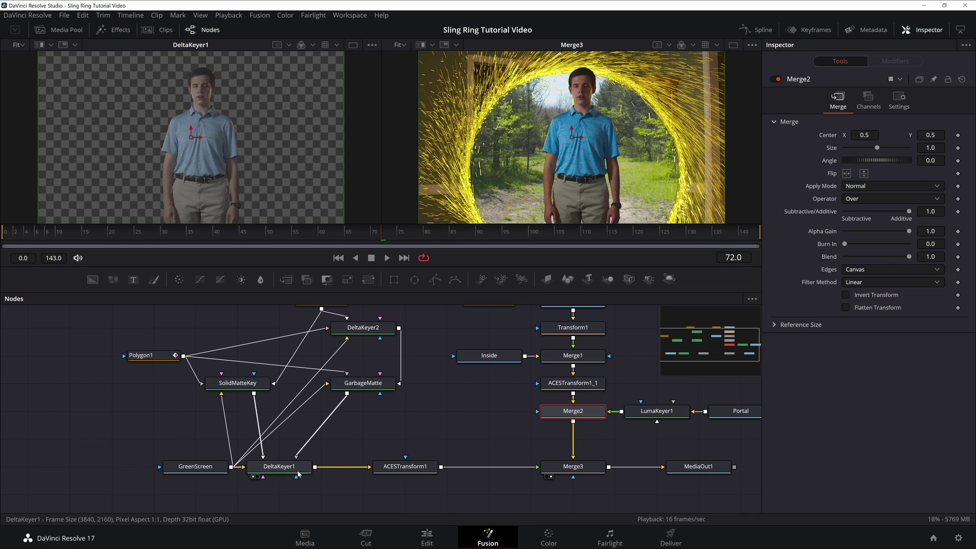
# Step: Raise DeltaKeyer1's Fringe Gamma to 5.0 and check the subject's head and shirt edges up close in Merge3
pyautogui.click(293, 469)
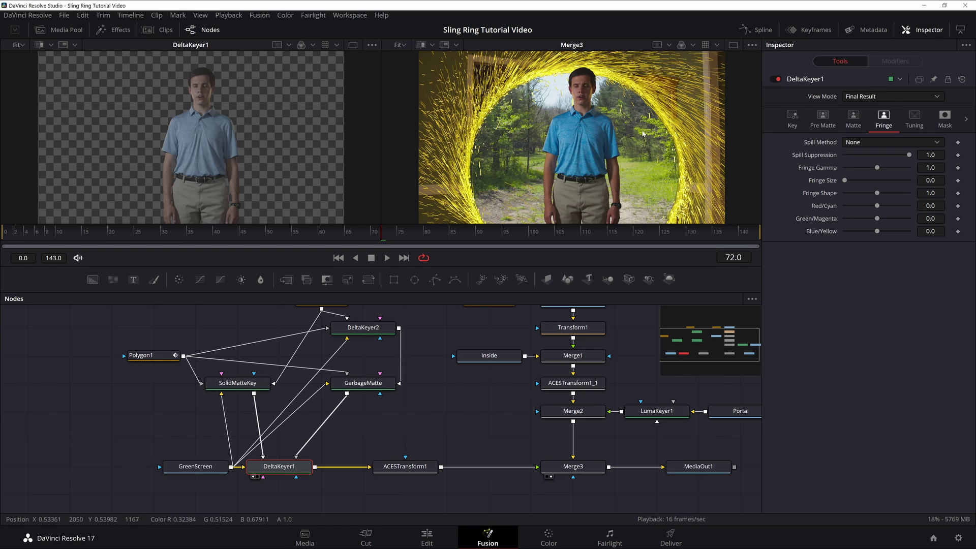
pyautogui.scroll(4, 630, 120)
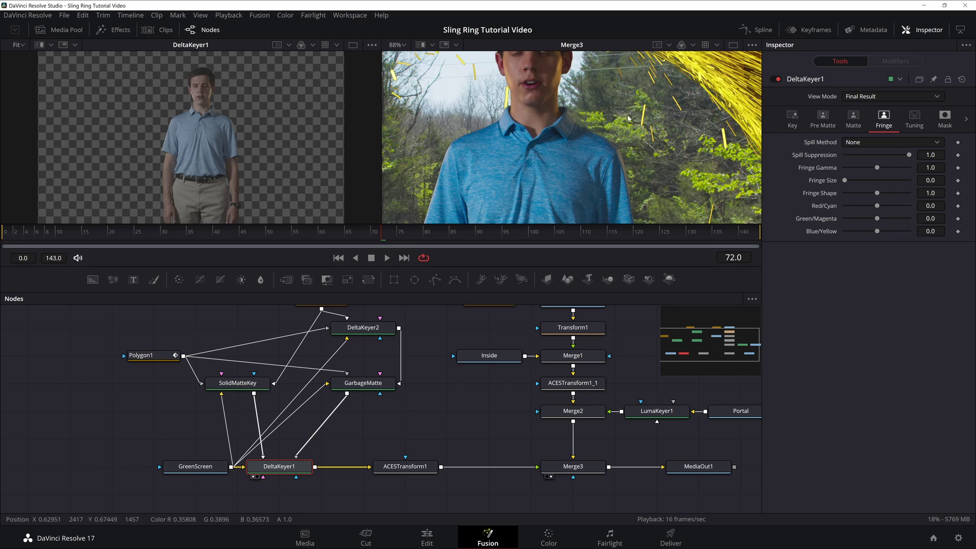
pyautogui.moveTo(613, 103); pyautogui.dragTo(622, 166)
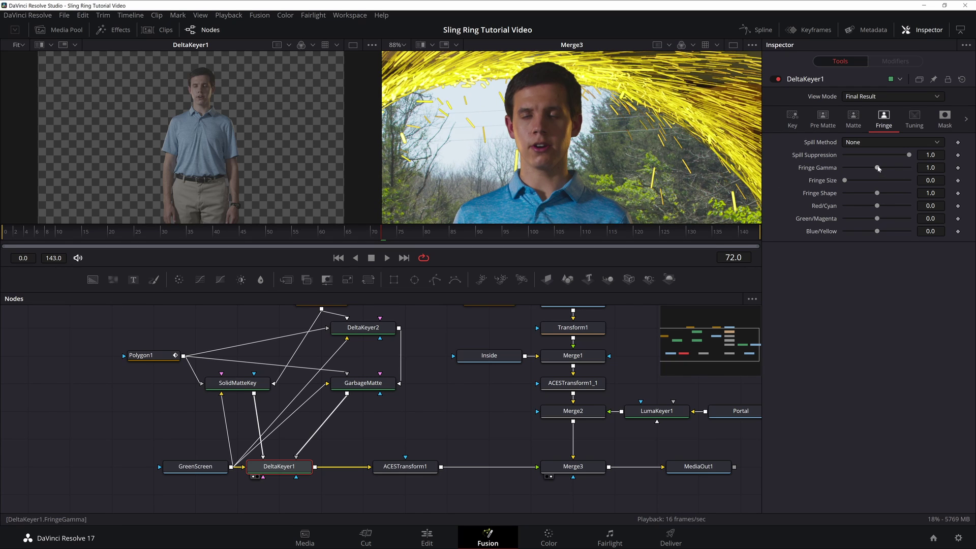
pyautogui.moveTo(878, 168); pyautogui.dragTo(910, 168)
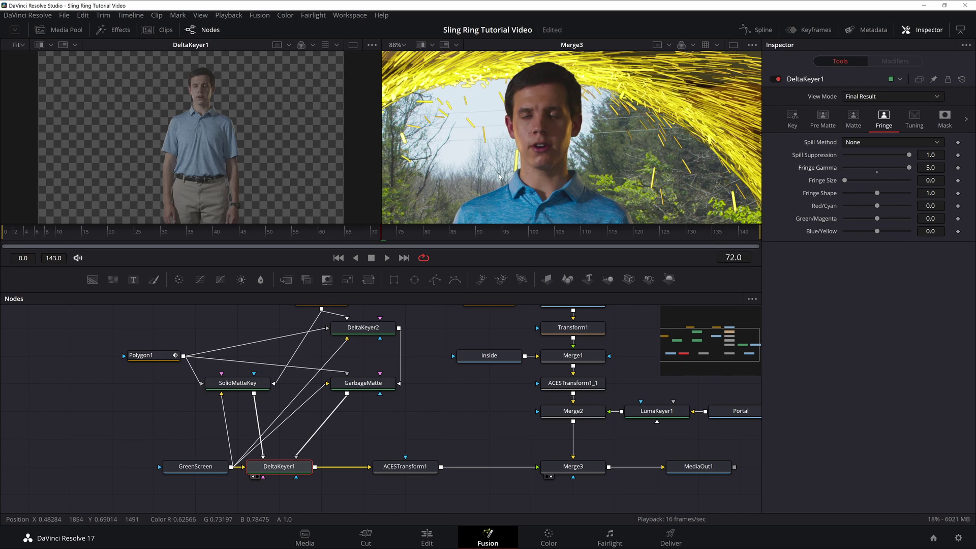
pyautogui.moveTo(556, 124); pyautogui.dragTo(624, 26)
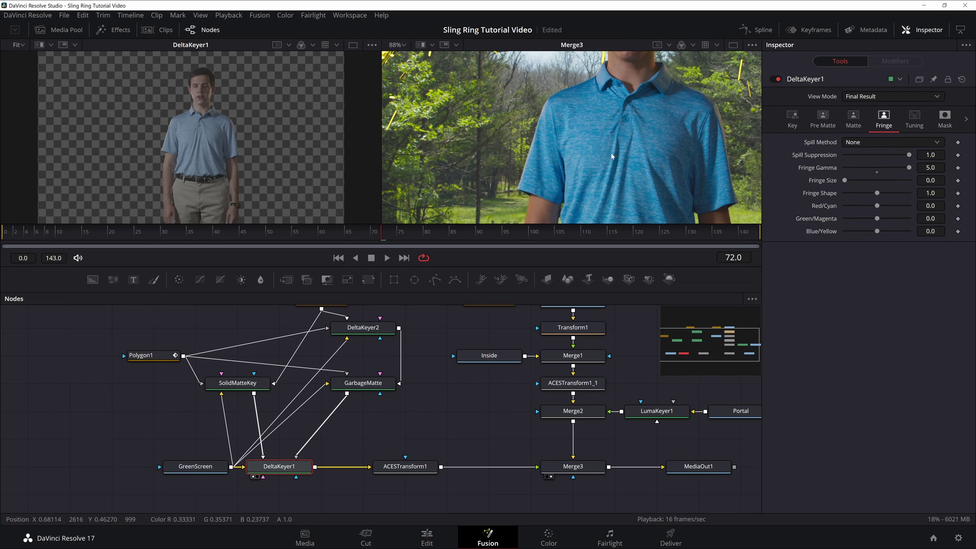
# Step: Fit the Merge3 composite in a single enlarged viewer and set DeltaKeyer1's Fringe Size to 0.00583 and Fringe Gamma to 3.41
pyautogui.click(402, 44)
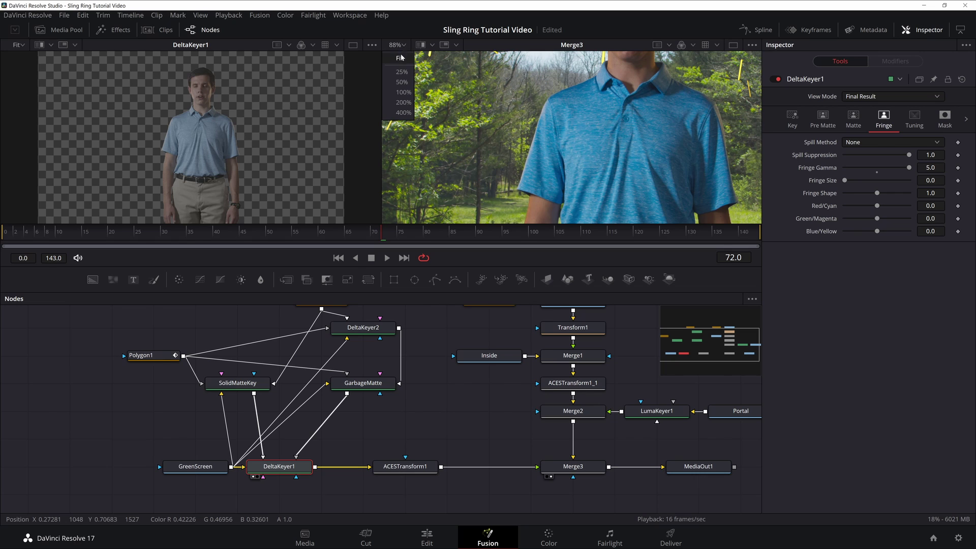
pyautogui.click(402, 60)
pyautogui.click(732, 47)
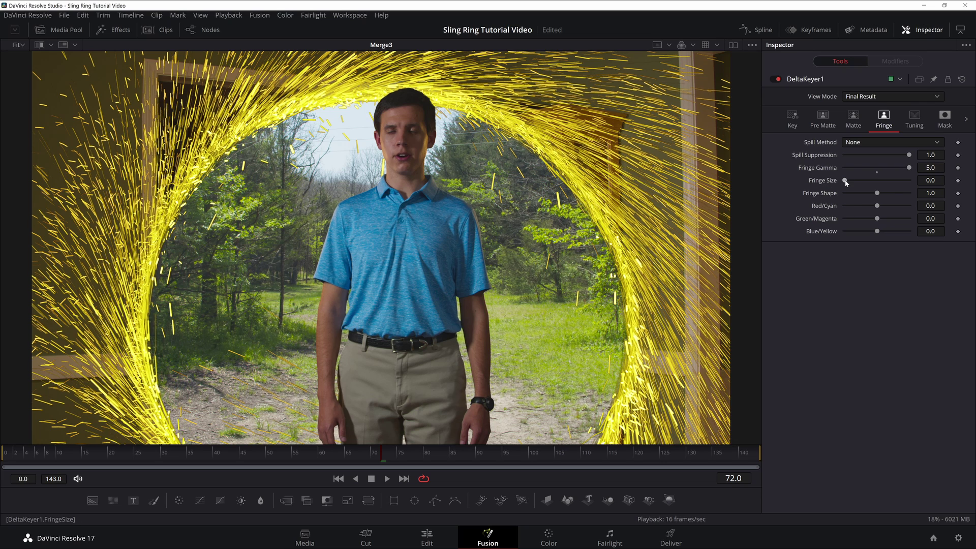
pyautogui.moveTo(845, 181)
pyautogui.mouseDown()
pyautogui.moveTo(855, 183)
pyautogui.moveTo(844, 182)
pyautogui.mouseUp()
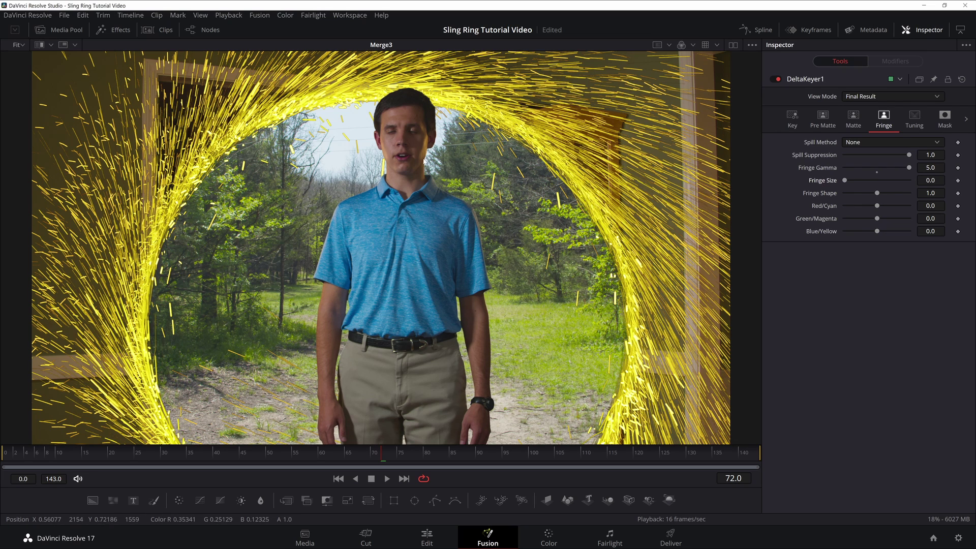
pyautogui.moveTo(844, 182); pyautogui.dragTo(865, 181)
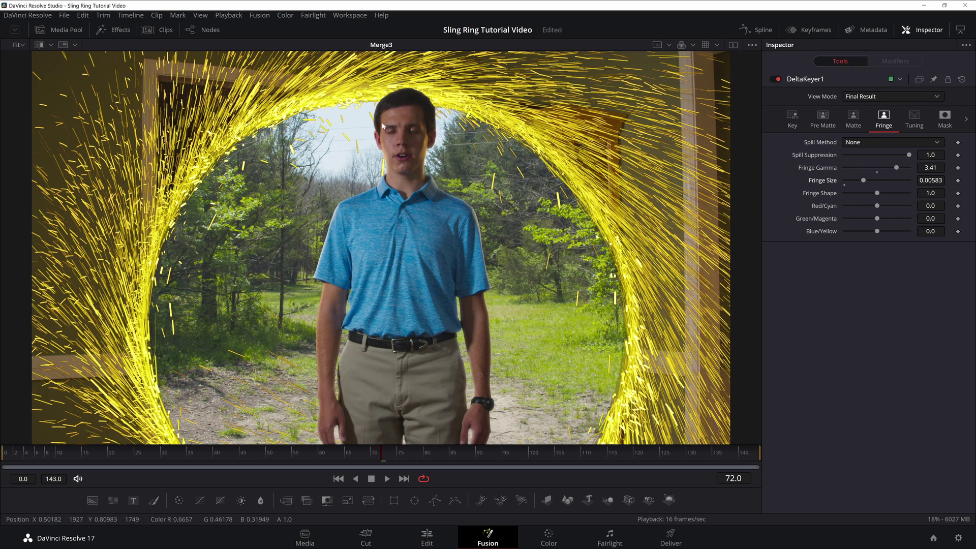
# Step: Refine the edge around the subject's hand by setting DeltaKeyer1's Fringe Size to 0.00579 and Fringe Gamma to 2.52
pyautogui.scroll(5, 325, 407)
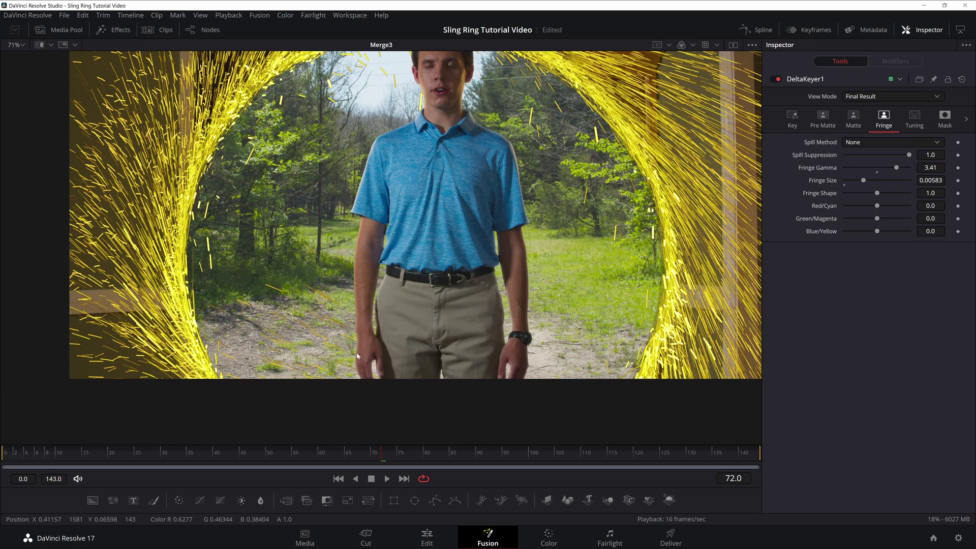
pyautogui.scroll(-1, 358, 358)
pyautogui.scroll(-3, 361, 301)
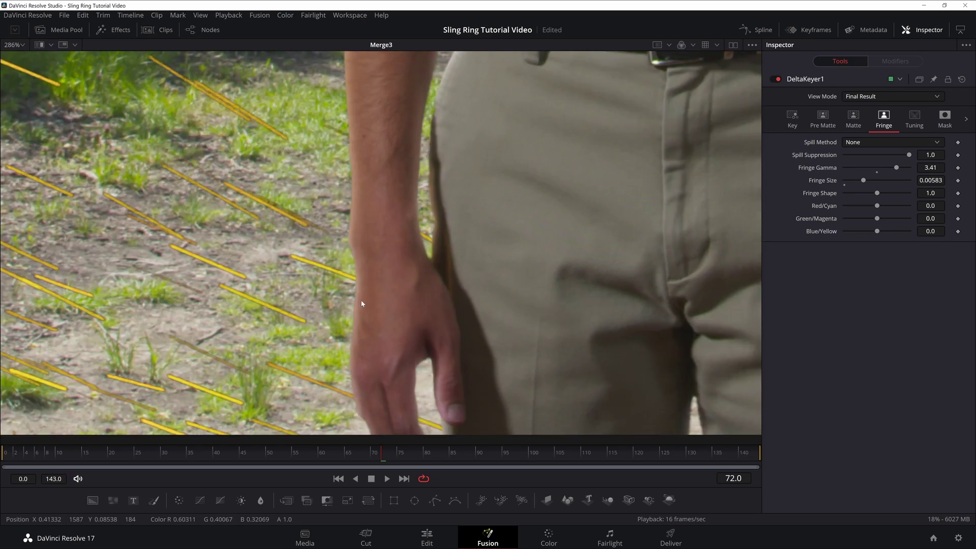
pyautogui.scroll(2, 365, 306)
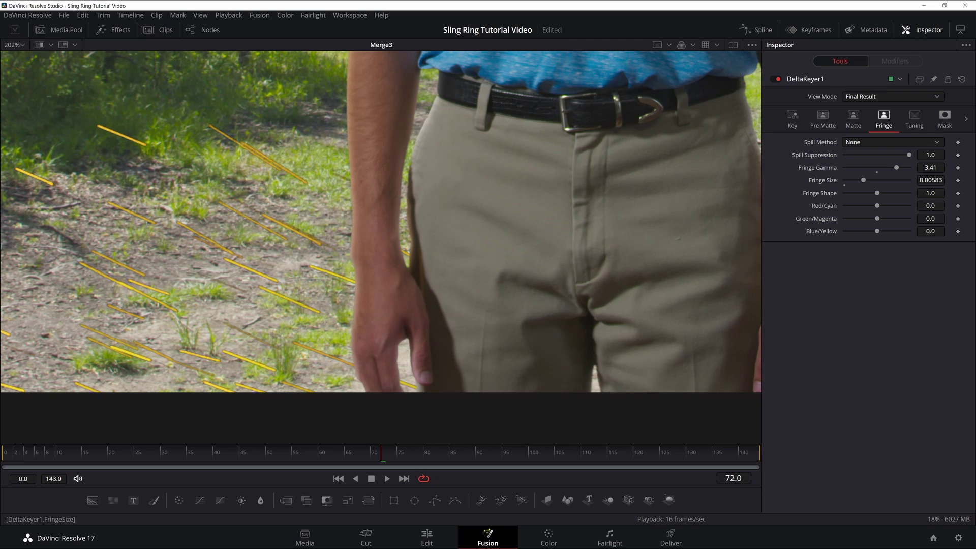
pyautogui.moveTo(930, 180); pyautogui.dragTo(890, 169)
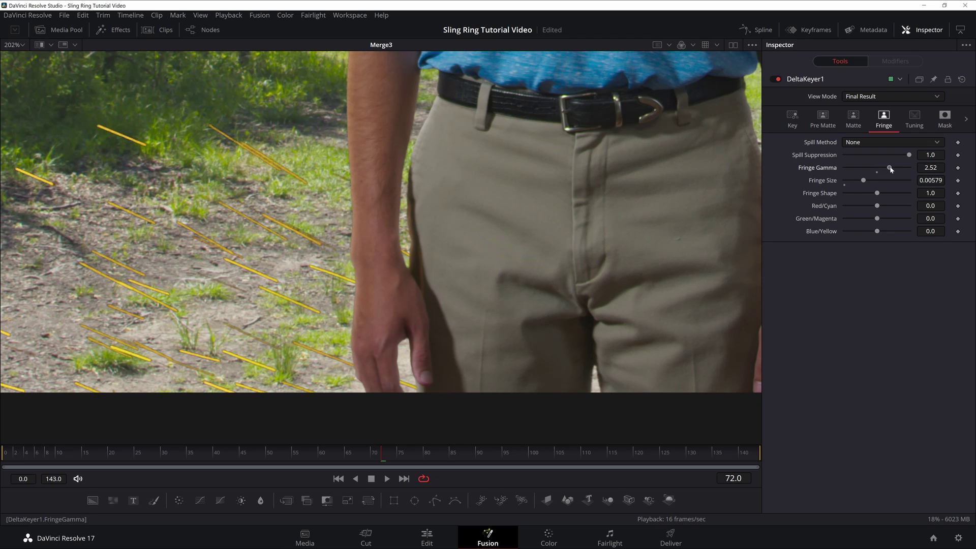
# Step: Compare the whole composite with DeltaKeyer1's Fringe Size reset to 0.0, and undo the reset
pyautogui.click(18, 45)
pyautogui.click(17, 59)
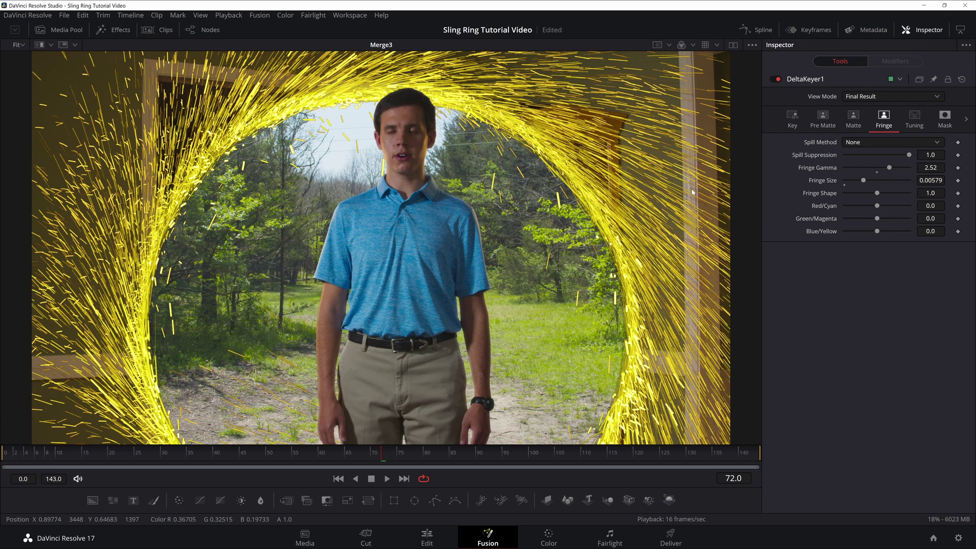
pyautogui.click(844, 188)
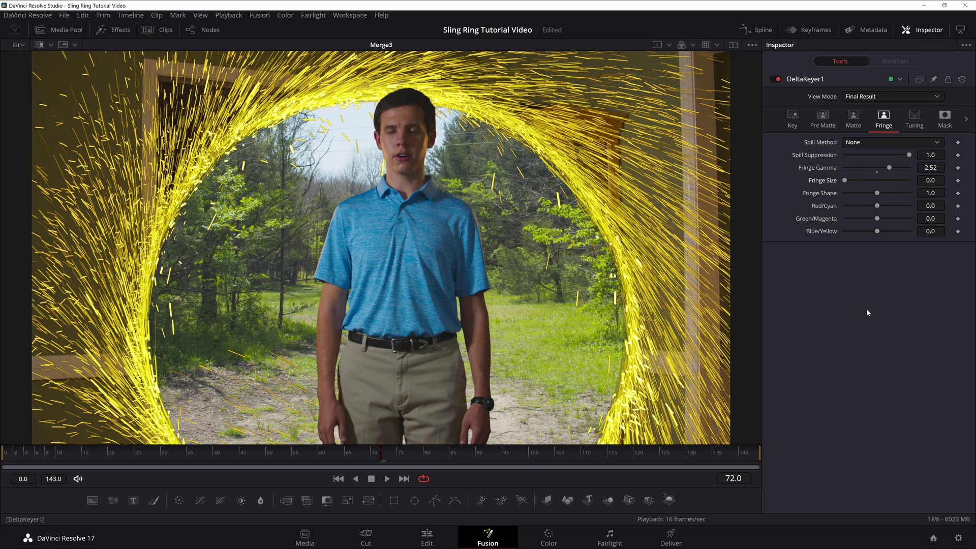
pyautogui.hotkey('ctrl', 'z')
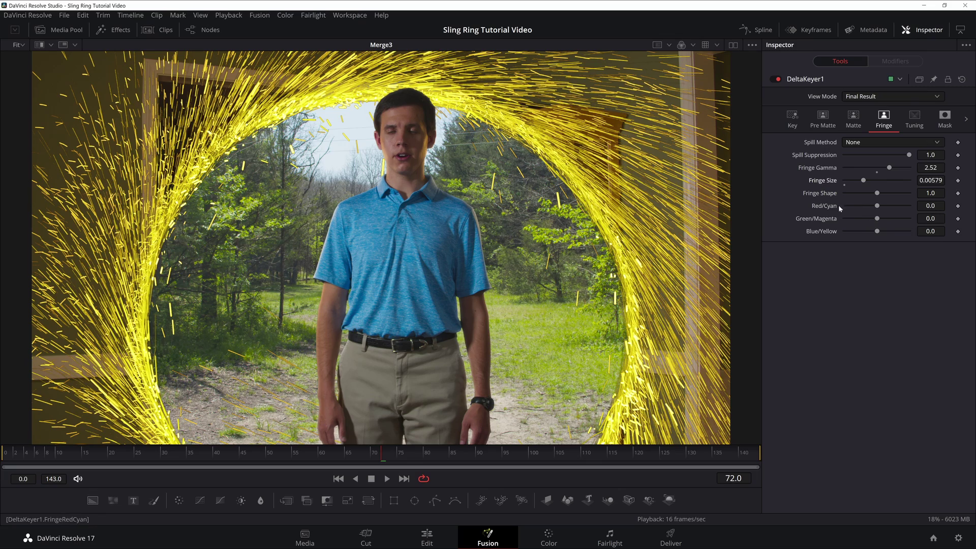
# Step: Adjust the fringe color along the subject's collar and shoulder by setting DeltaKeyer1's Blue/Yellow to -0.034
pyautogui.scroll(6, 471, 190)
pyautogui.scroll(-2, 470, 190)
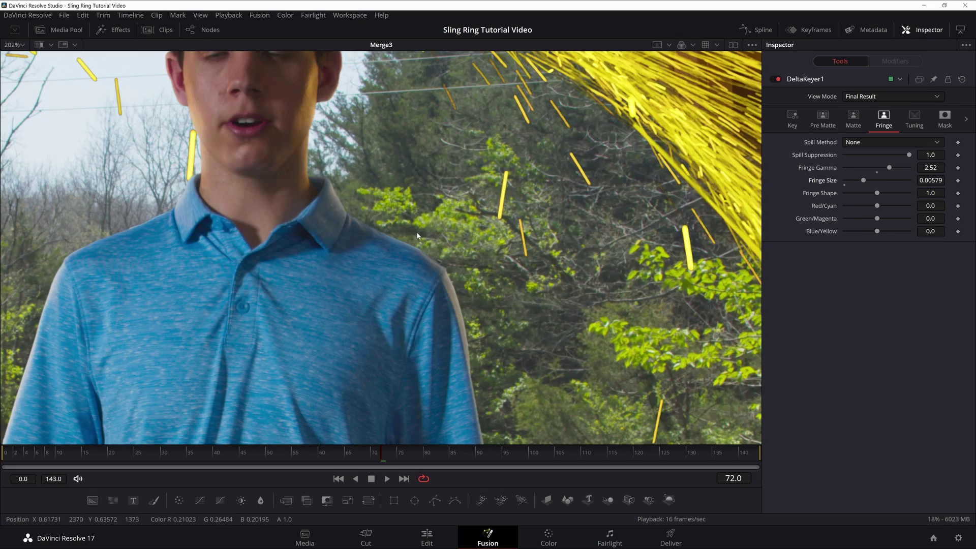
pyautogui.scroll(1, 413, 234)
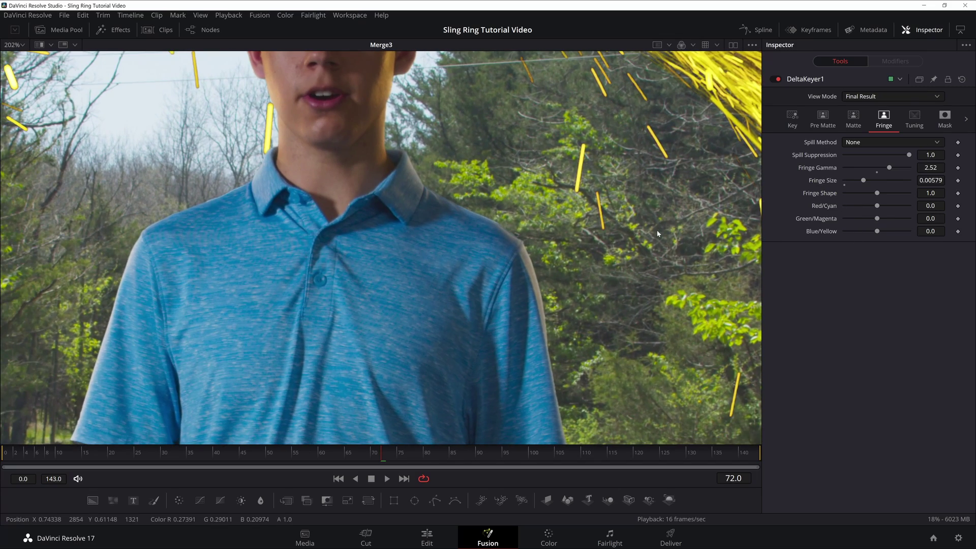
pyautogui.moveTo(487, 83); pyautogui.dragTo(595, 159)
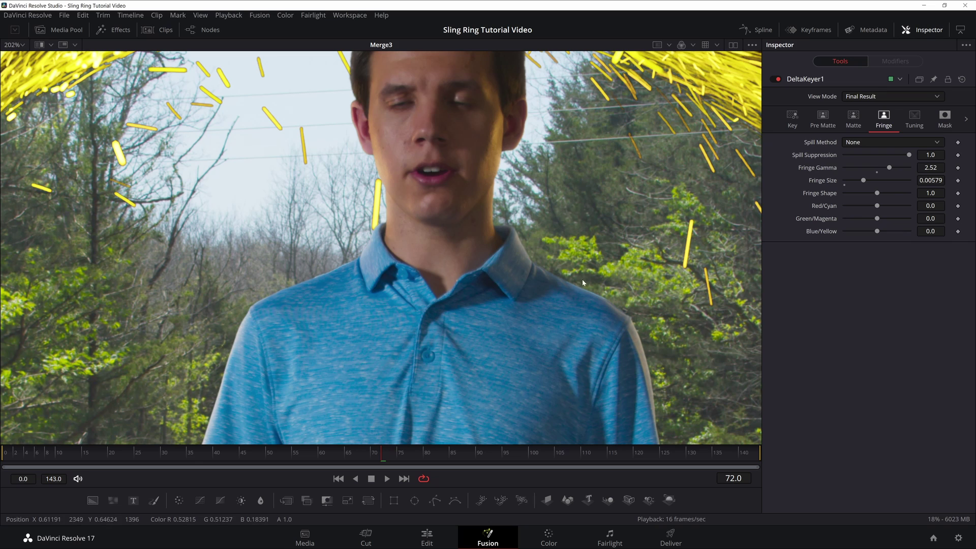
pyautogui.moveTo(51, 127); pyautogui.dragTo(235, 162)
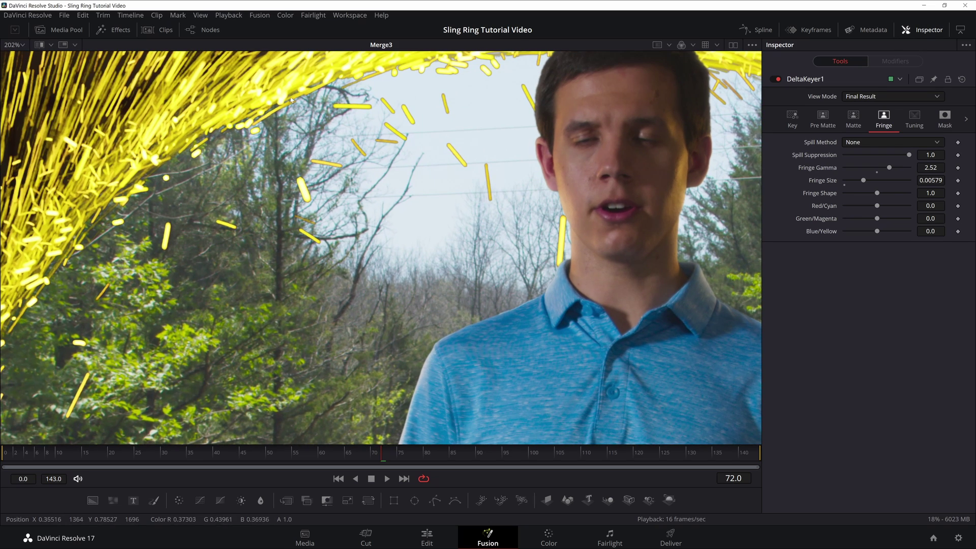
pyautogui.moveTo(337, 202); pyautogui.dragTo(331, 233)
pyautogui.scroll(2, 540, 359)
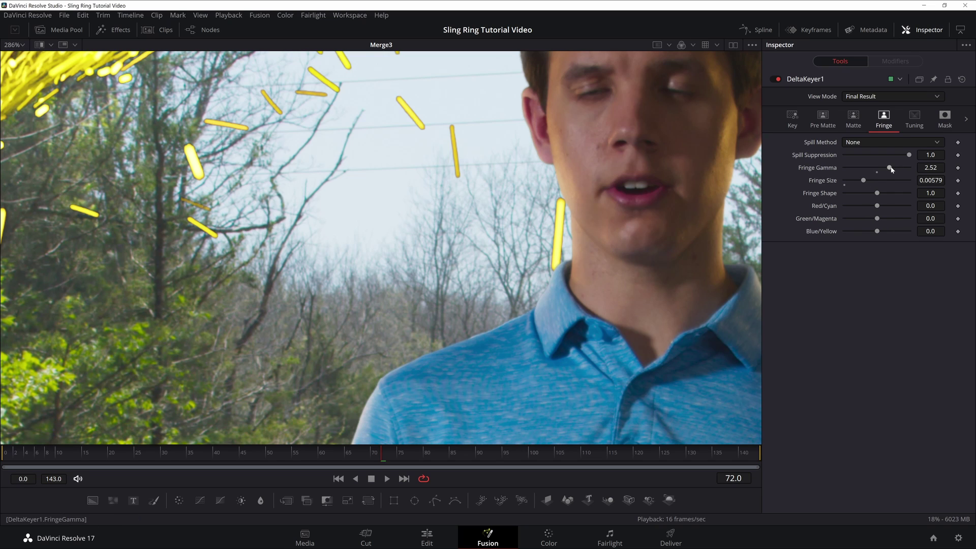
pyautogui.moveTo(877, 232); pyautogui.dragTo(873, 233)
pyautogui.scroll(2, 506, 248)
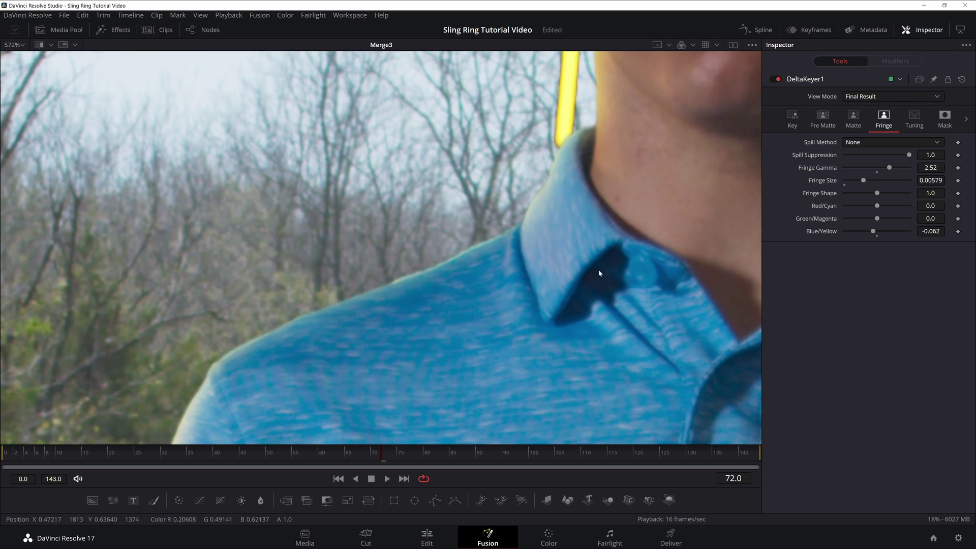
pyautogui.moveTo(874, 232); pyautogui.dragTo(877, 232)
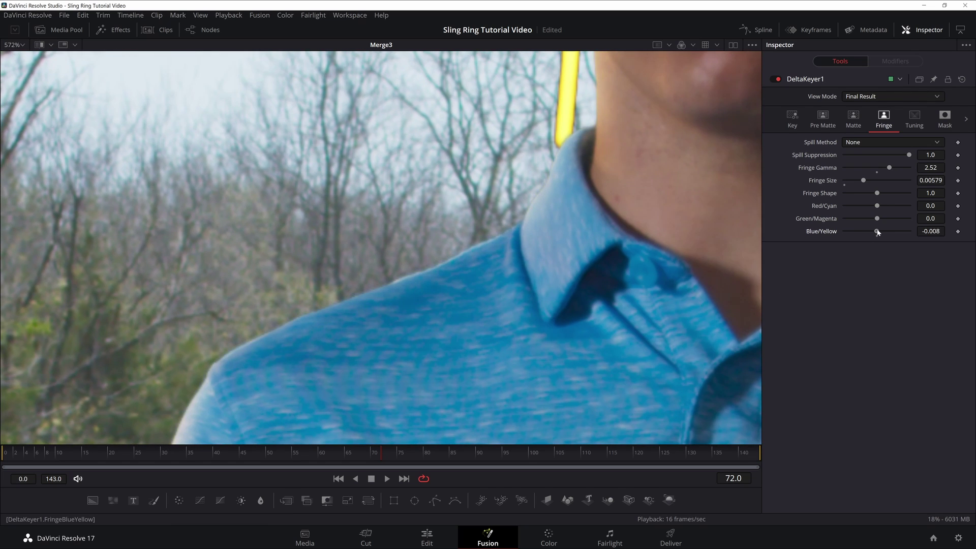
pyautogui.doubleClick(876, 235)
pyautogui.moveTo(877, 231); pyautogui.dragTo(876, 231)
# Step: Try a Green/Magenta shift and a Red/Cyan shift of 0.024 on DeltaKeyer1's fringe, and reset both to 0.0
pyautogui.moveTo(877, 222); pyautogui.dragTo(879, 206)
pyautogui.doubleClick(874, 223)
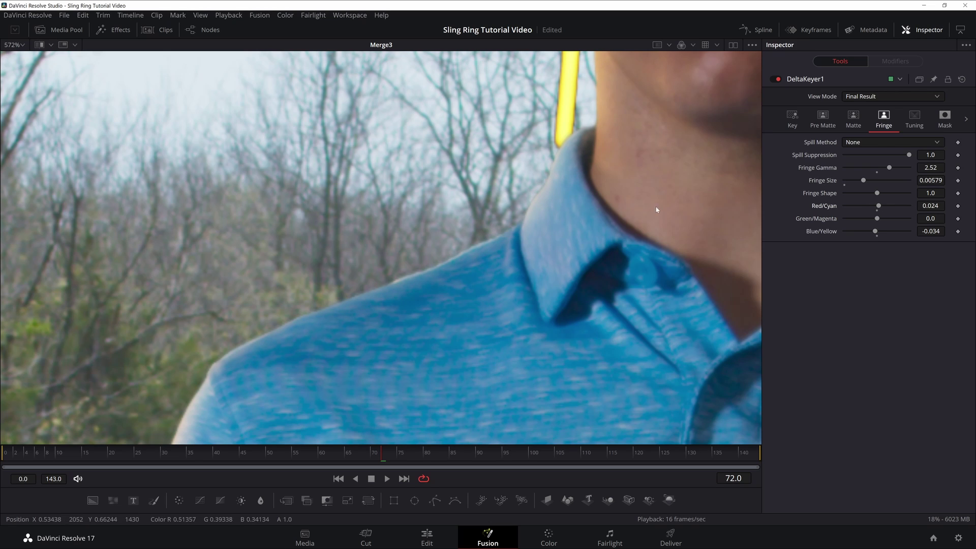
pyautogui.doubleClick(877, 206)
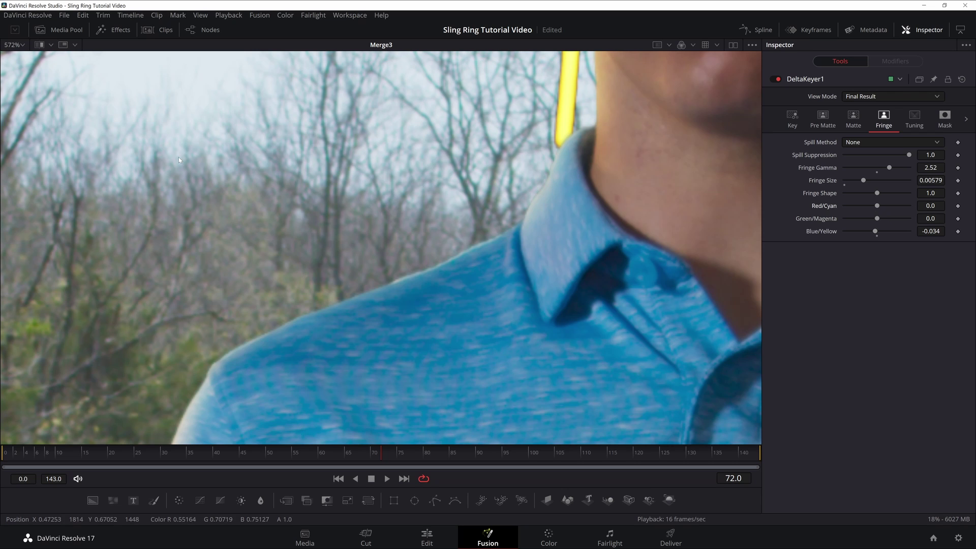
# Step: Fit the whole Merge3 composite in the viewer and set DeltaKeyer1's fringe Red/Cyan to 0.022
pyautogui.click(14, 45)
pyautogui.click(18, 57)
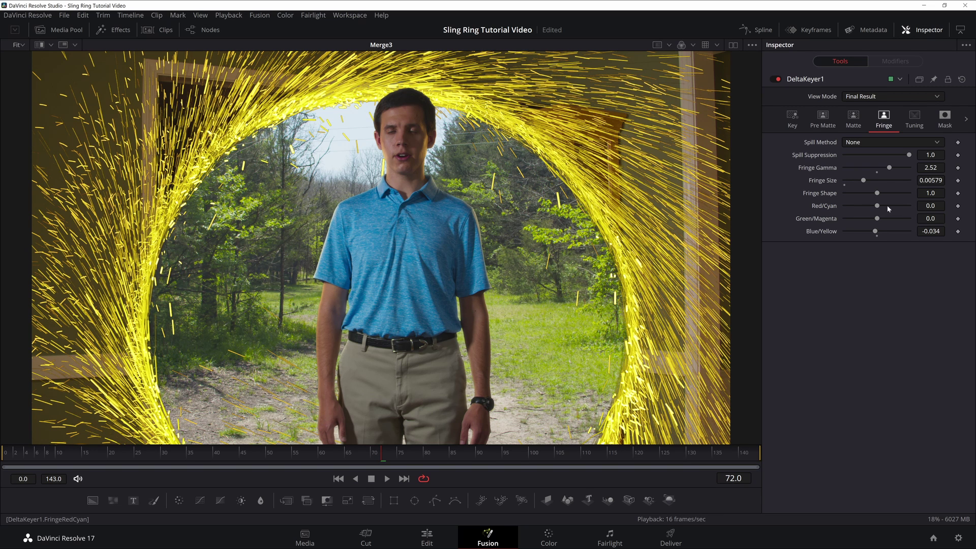
pyautogui.moveTo(878, 207)
pyautogui.mouseDown()
pyautogui.moveTo(891, 207)
pyautogui.moveTo(881, 207)
pyautogui.mouseUp()
pyautogui.doubleClick(878, 209)
pyautogui.moveTo(877, 206); pyautogui.dragTo(878, 205)
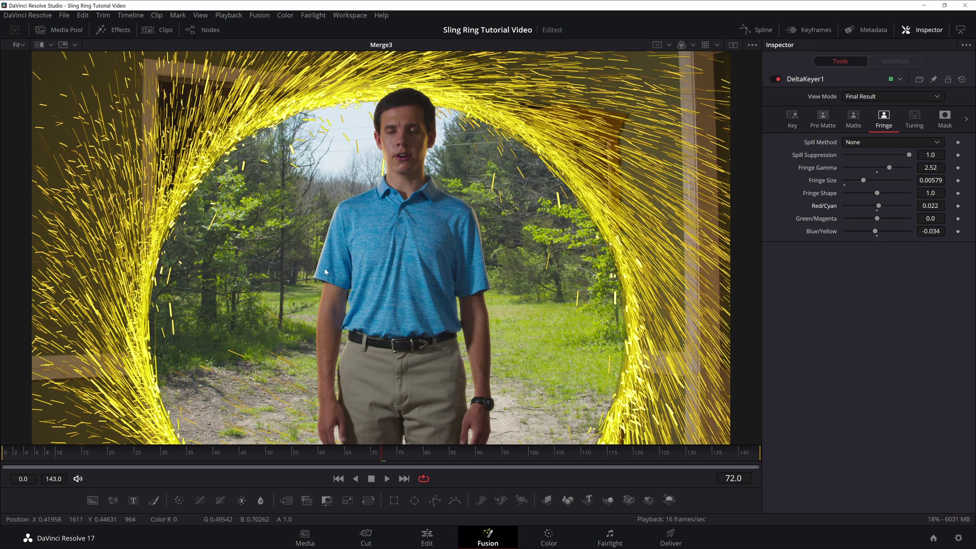
# Step: Compare the subject's sleeve edge with DeltaKeyer1's Blue/Yellow and Red/Cyan reset, undo the resets, and fit the composite in view again
pyautogui.scroll(5, 311, 269)
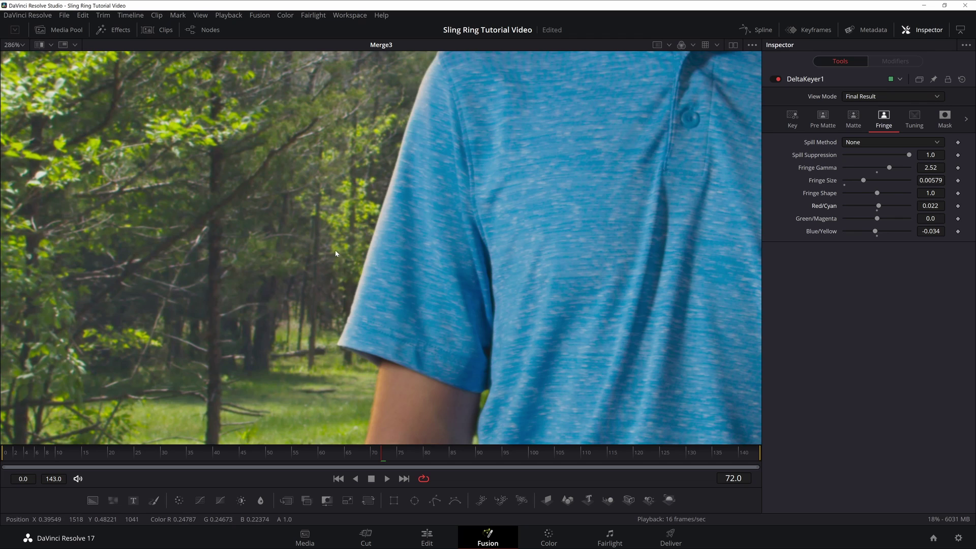
pyautogui.moveTo(396, 212); pyautogui.dragTo(383, 265)
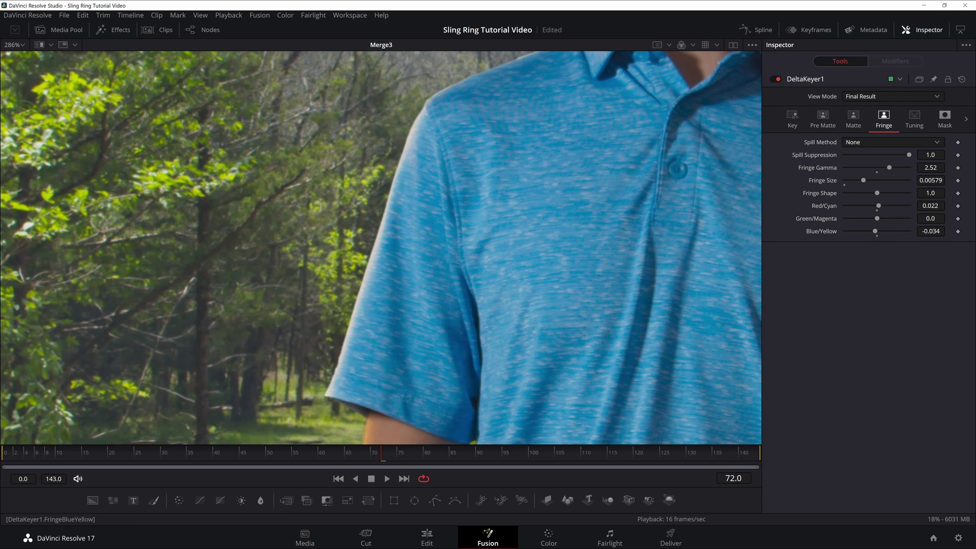
pyautogui.moveTo(875, 231); pyautogui.dragTo(875, 232)
pyautogui.click(877, 236)
pyautogui.click(876, 210)
pyautogui.hotkey('ctrl', 'z')
pyautogui.hotkey('ctrl', 'z')
pyautogui.hotkey('ctrl', 'z')
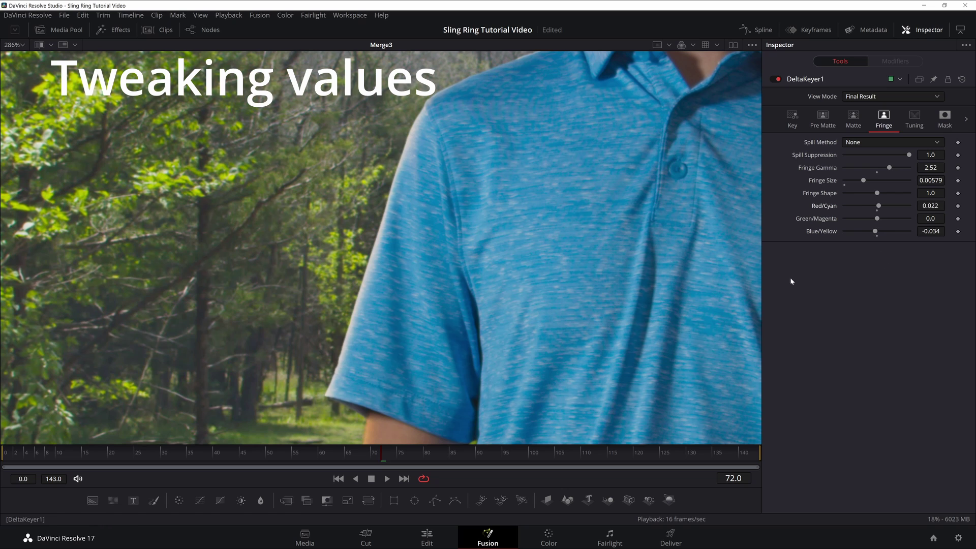
pyautogui.hotkey('ctrl', 'f')
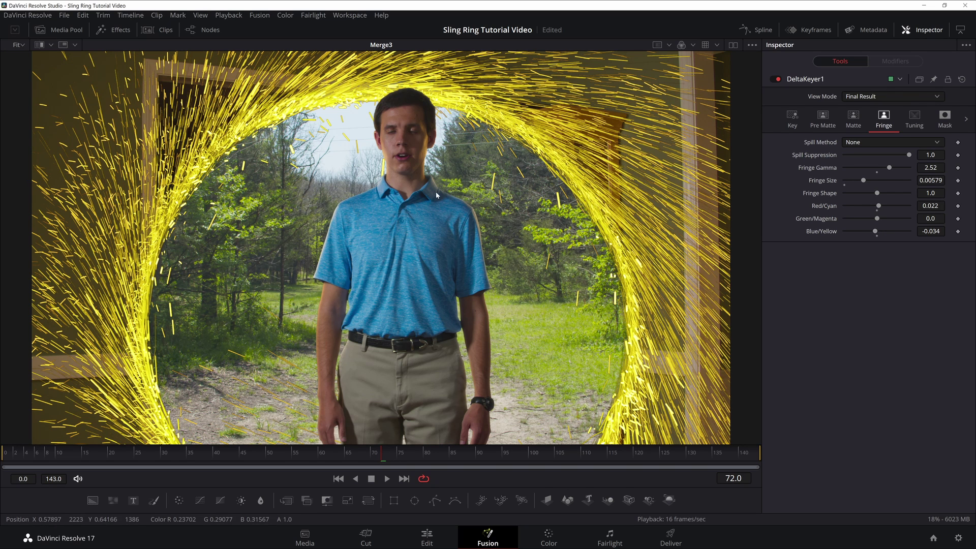
# Step: Show the node graph enlarged and move the background, portal, Merge3 and MediaOut1 nodes farther from the keying nodes
pyautogui.click(209, 30)
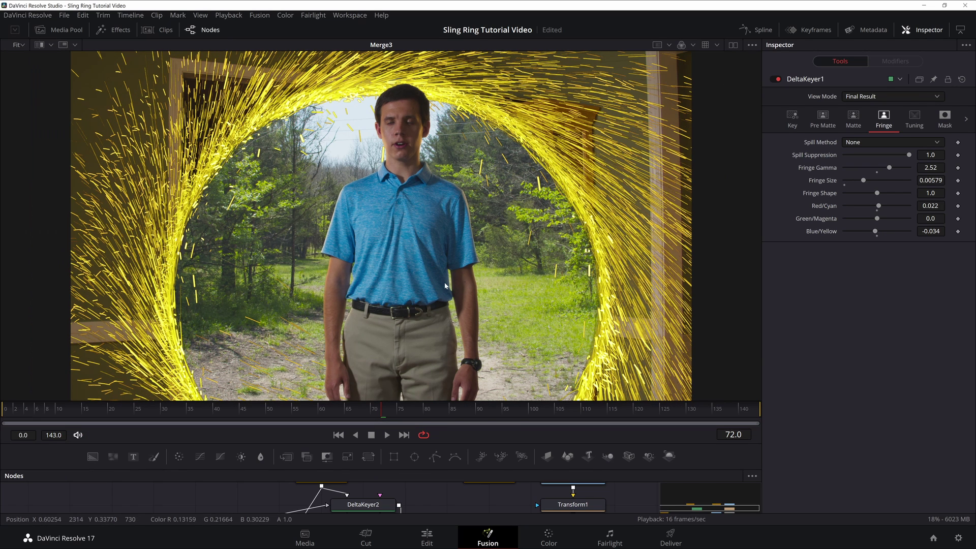
pyautogui.moveTo(486, 445); pyautogui.dragTo(487, 360)
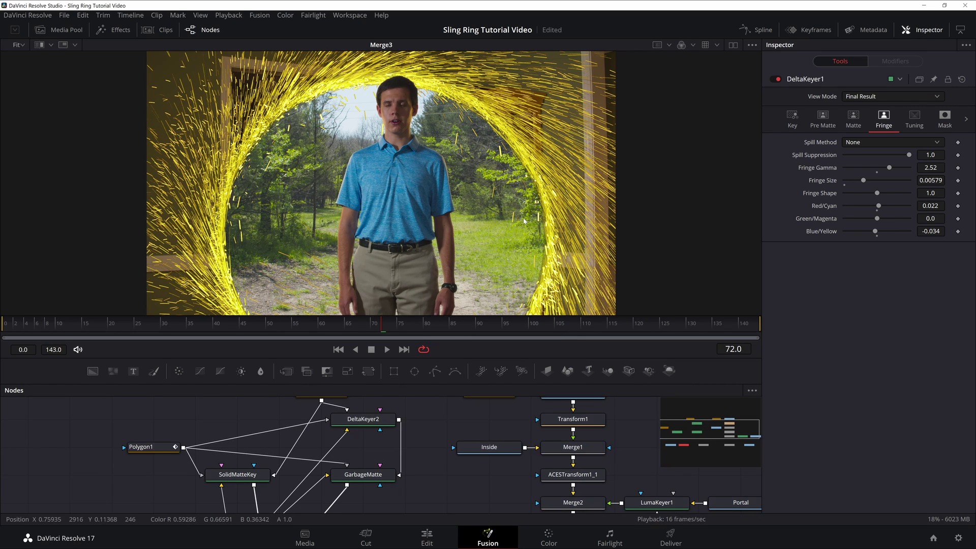
pyautogui.moveTo(471, 424); pyautogui.dragTo(401, 427)
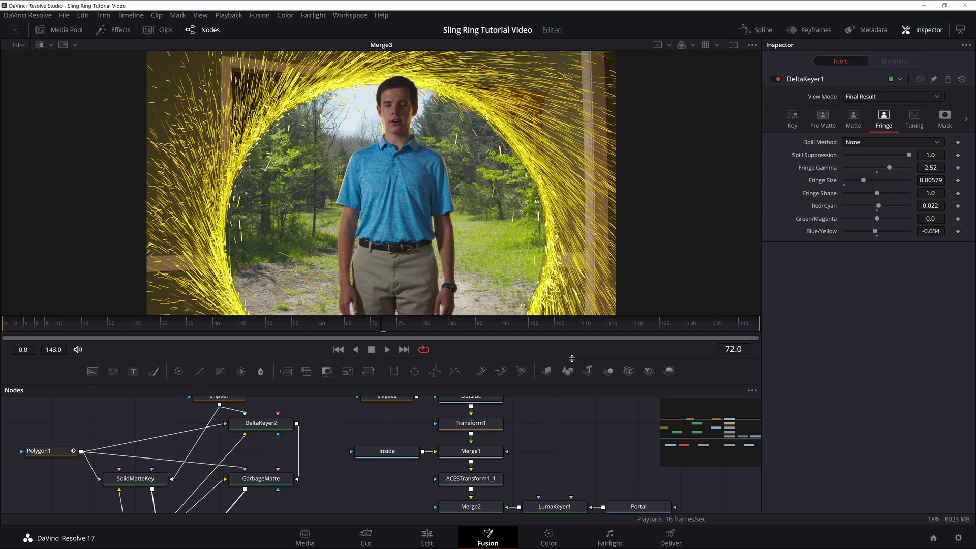
pyautogui.moveTo(574, 357); pyautogui.dragTo(573, 263)
pyautogui.scroll(-2, 381, 349)
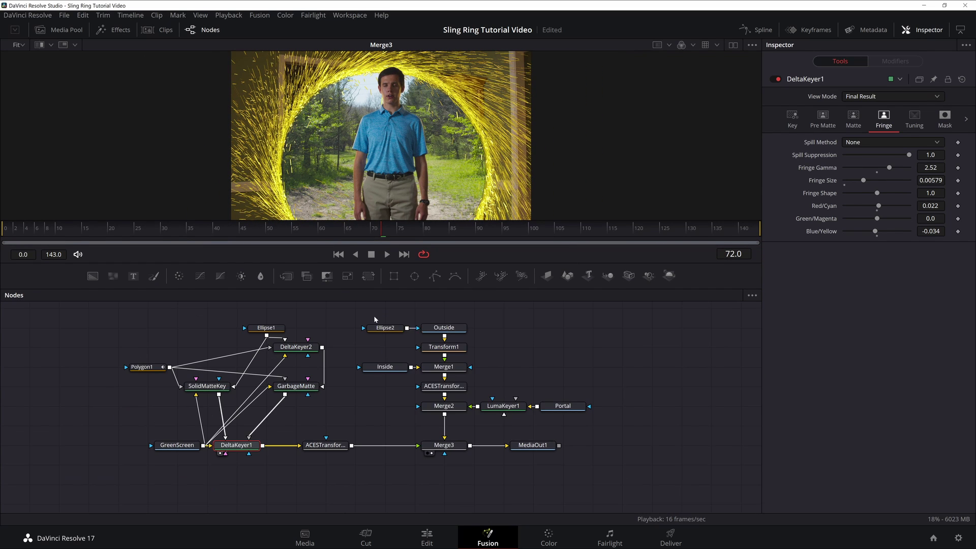
pyautogui.moveTo(361, 307); pyautogui.dragTo(587, 456)
pyautogui.moveTo(471, 446); pyautogui.dragTo(589, 446)
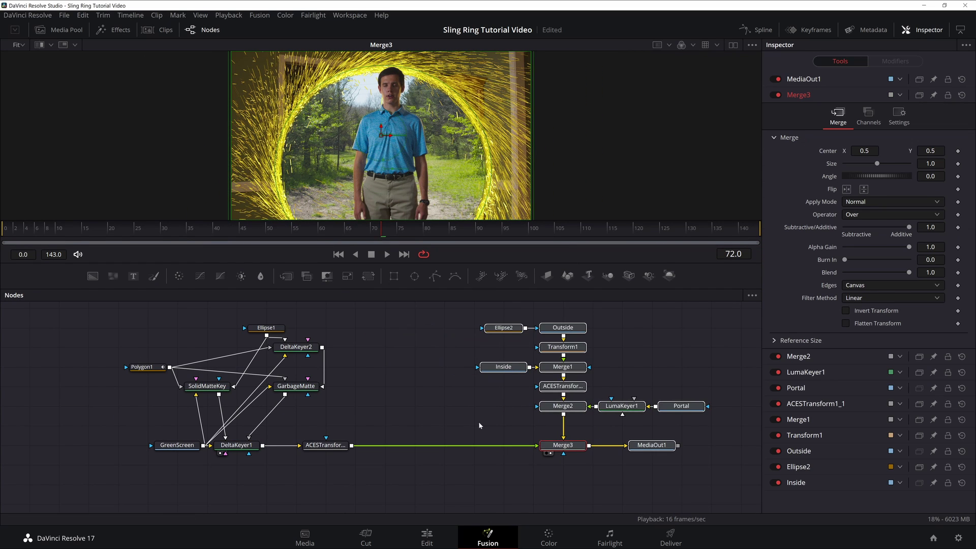
# Step: Move the Inside node away from Merge1 and insert a Color Corrector on the connection between them
pyautogui.click(491, 370)
pyautogui.moveTo(490, 370); pyautogui.dragTo(402, 371)
pyautogui.click(487, 394)
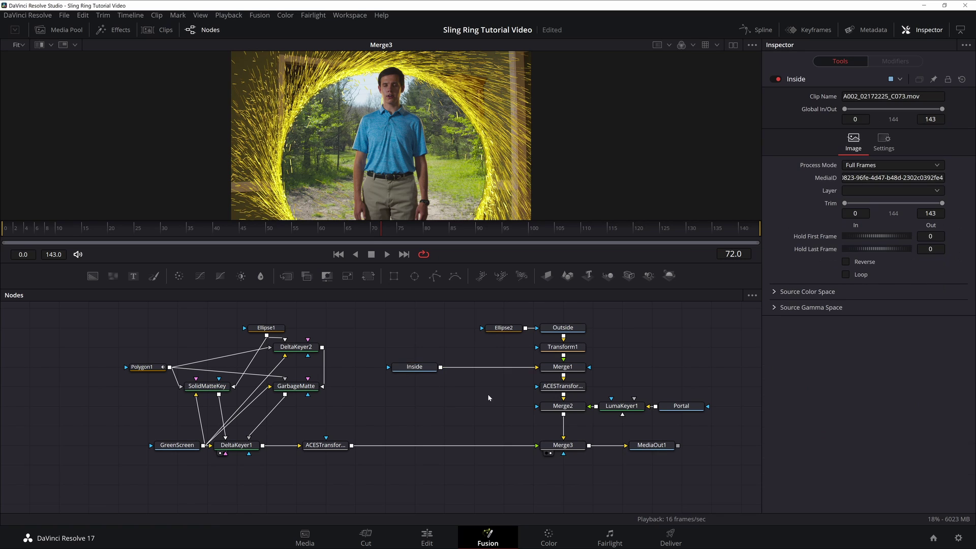
pyautogui.hotkey('shift', 'space')
pyautogui.write('color')
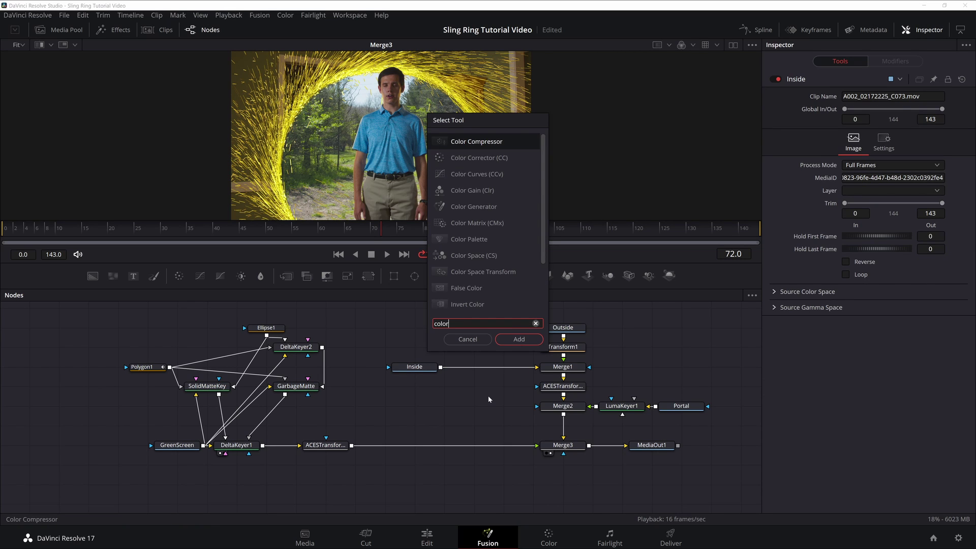
pyautogui.press('Down')
pyautogui.press('Return')
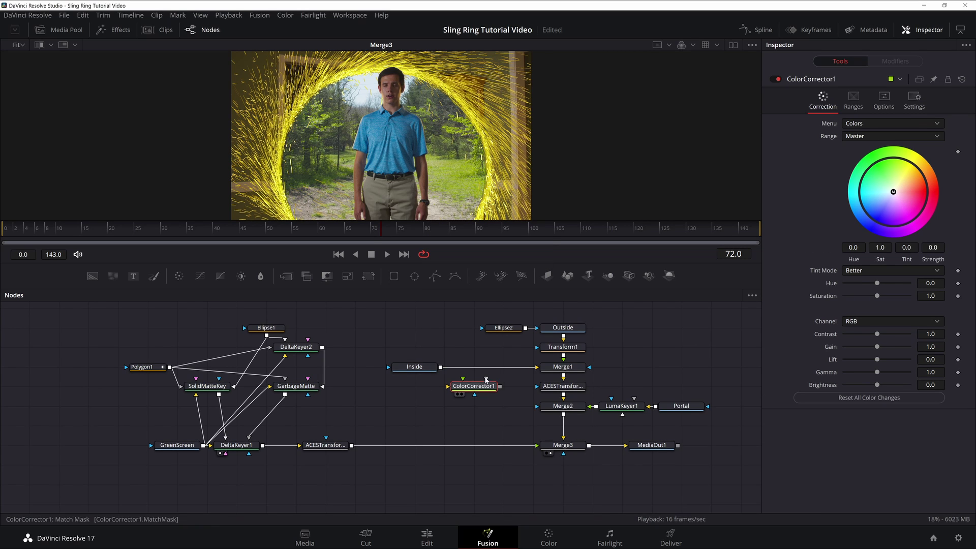
pyautogui.moveTo(480, 391); pyautogui.dragTo(481, 371)
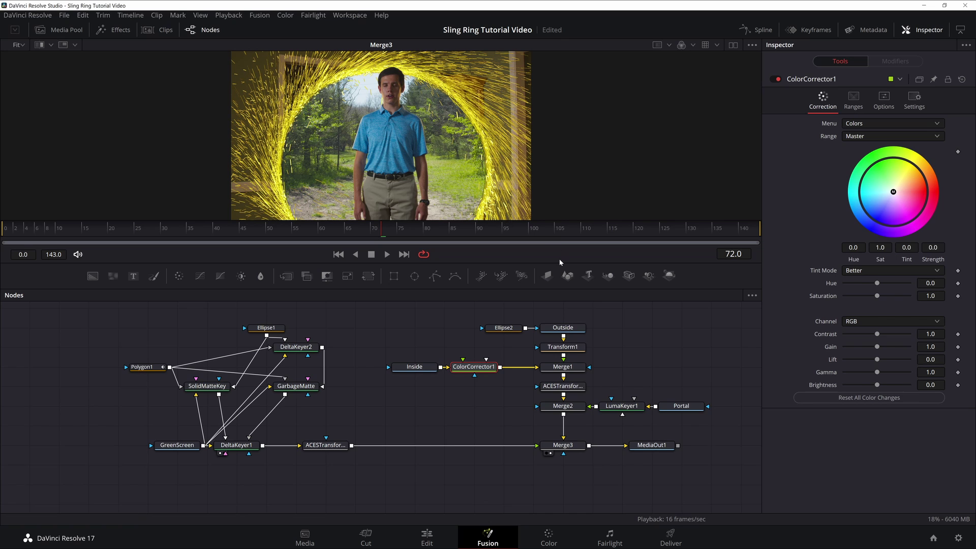
# Step: Enlarge the viewer and set ColorCorrector1's Gamma to 1.294, Brightness to -0.03 and Contrast to 1.054
pyautogui.moveTo(564, 263); pyautogui.dragTo(564, 362)
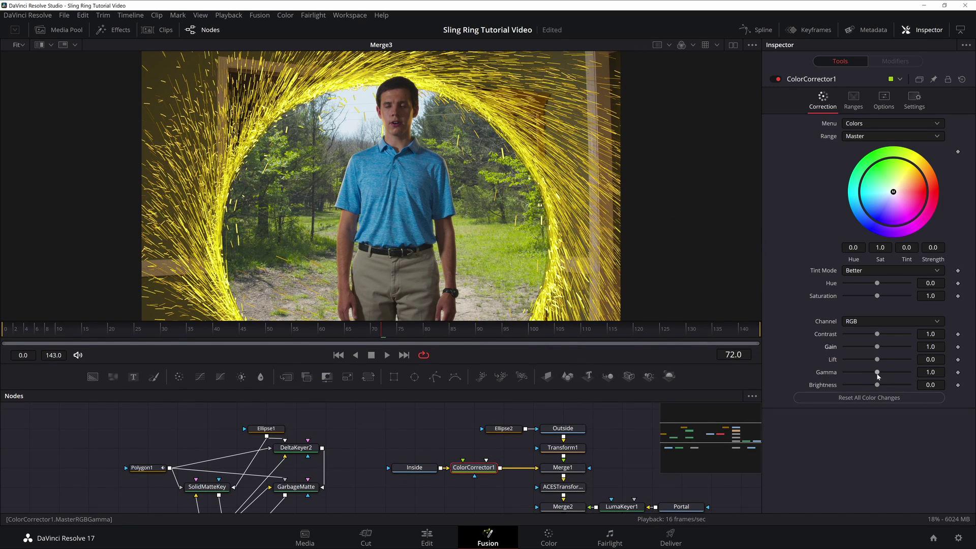
pyautogui.moveTo(877, 372); pyautogui.dragTo(875, 386)
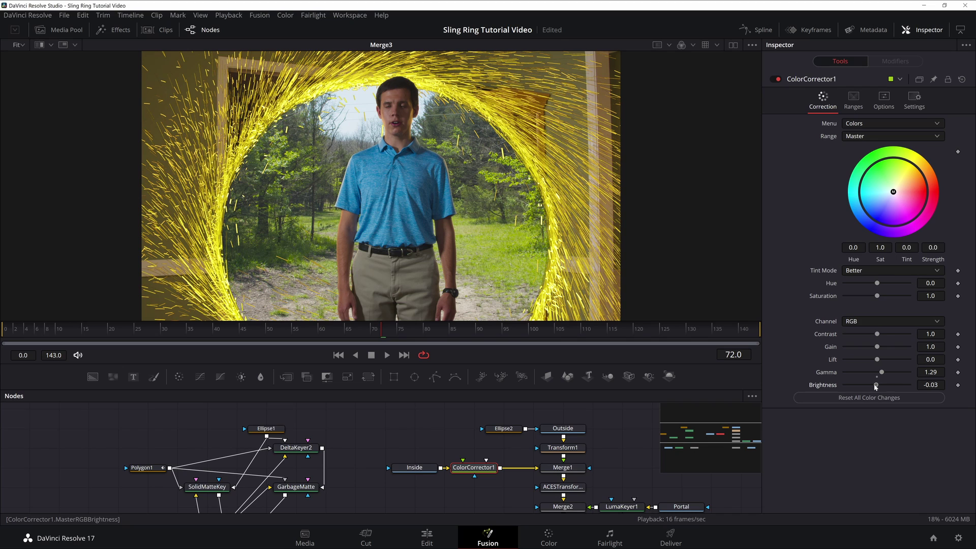
pyautogui.click(930, 372)
pyautogui.moveTo(877, 334); pyautogui.dragTo(877, 333)
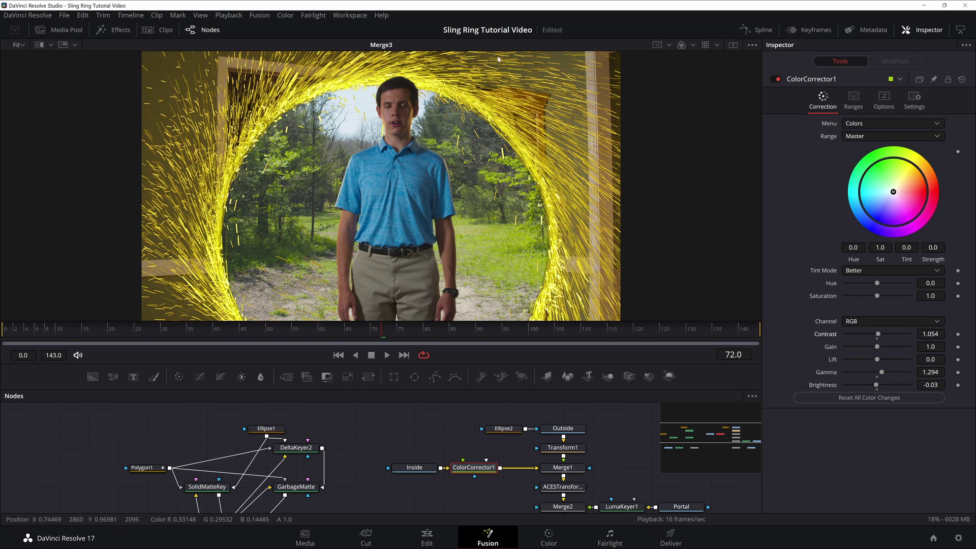
# Step: Move LumaKeyer1 and Portal away from Merge2 and insert a Color Corrector between LumaKeyer1 and Merge2
pyautogui.moveTo(585, 429); pyautogui.dragTo(442, 365)
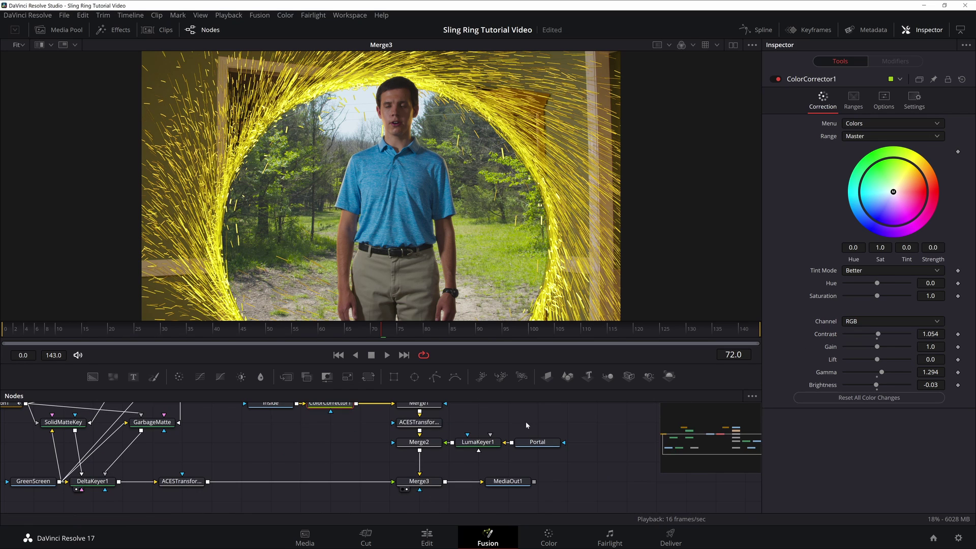
pyautogui.moveTo(527, 421); pyautogui.dragTo(572, 444)
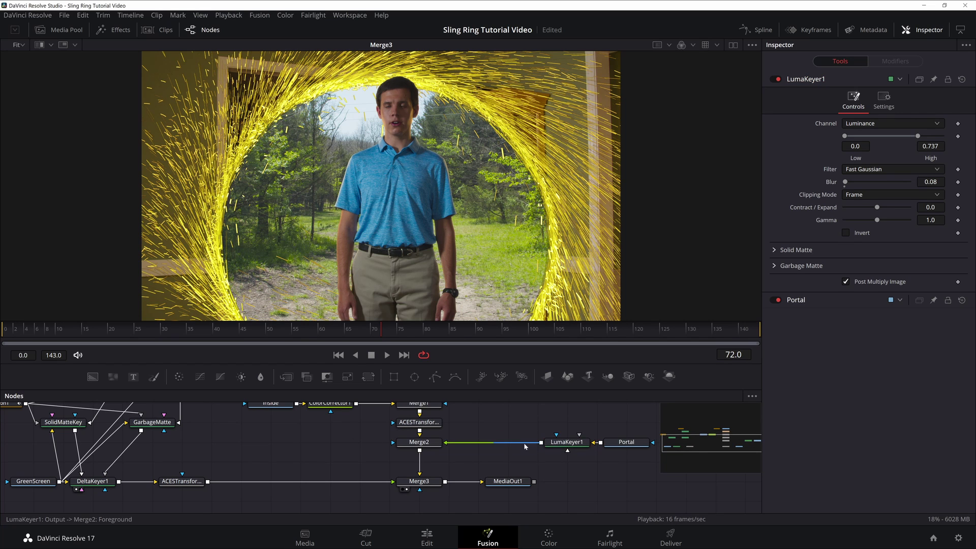
pyautogui.hotkey('shift', 'space')
pyautogui.write('color')
pyautogui.press('Down')
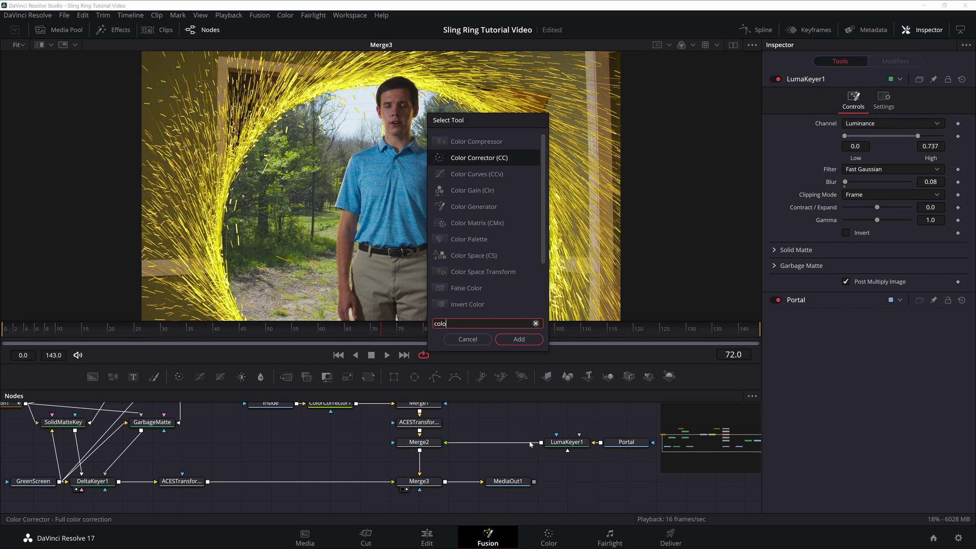
pyautogui.press('Return')
pyautogui.moveTo(363, 443); pyautogui.dragTo(484, 445)
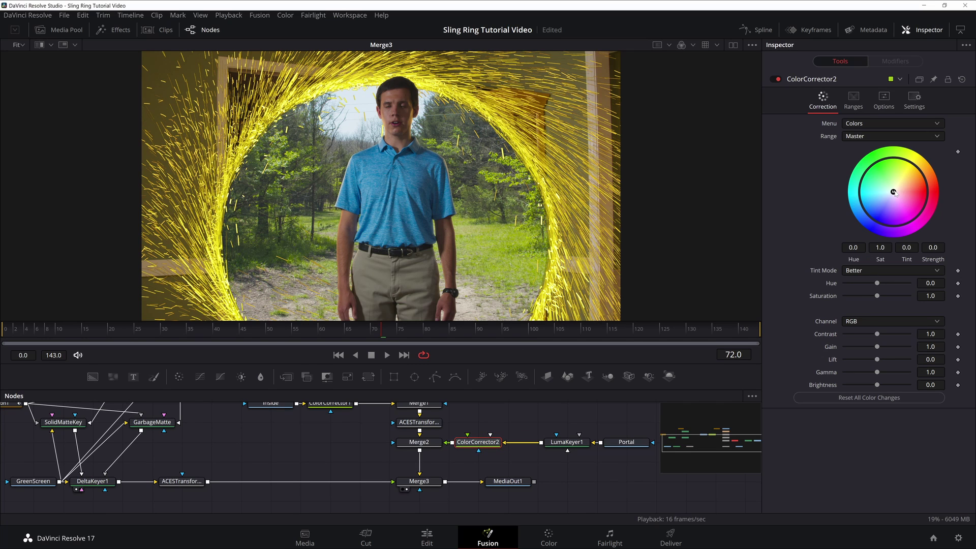
# Step: Tint the portal sparks toward orange in ColorCorrector2 at 0.1149 strength, compare with the node bypassed, and set Saturation to 1.27
pyautogui.moveTo(896, 193)
pyautogui.mouseDown()
pyautogui.moveTo(914, 179)
pyautogui.moveTo(902, 185)
pyautogui.mouseUp()
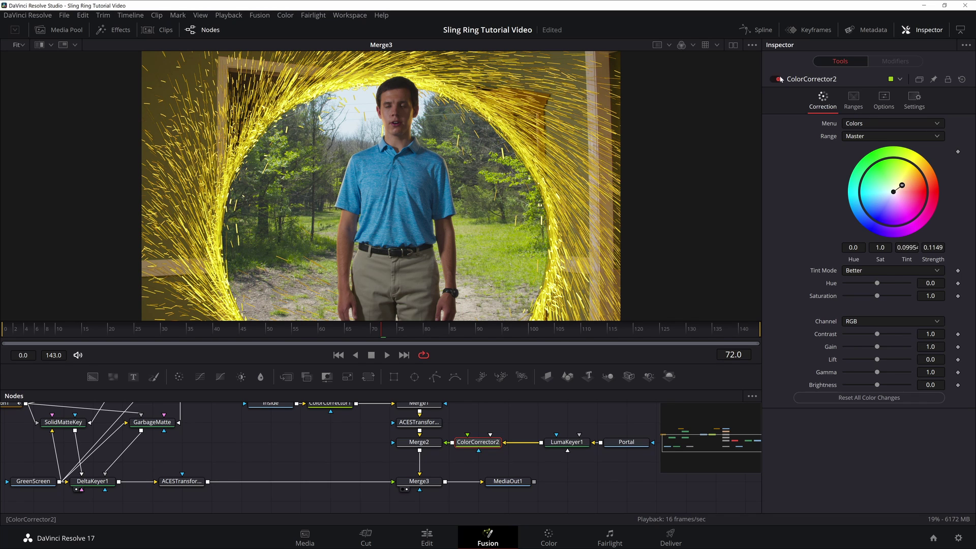
pyautogui.click(774, 79)
pyautogui.click(774, 79)
pyautogui.moveTo(877, 296)
pyautogui.mouseDown()
pyautogui.moveTo(899, 296)
pyautogui.moveTo(886, 296)
pyautogui.mouseUp()
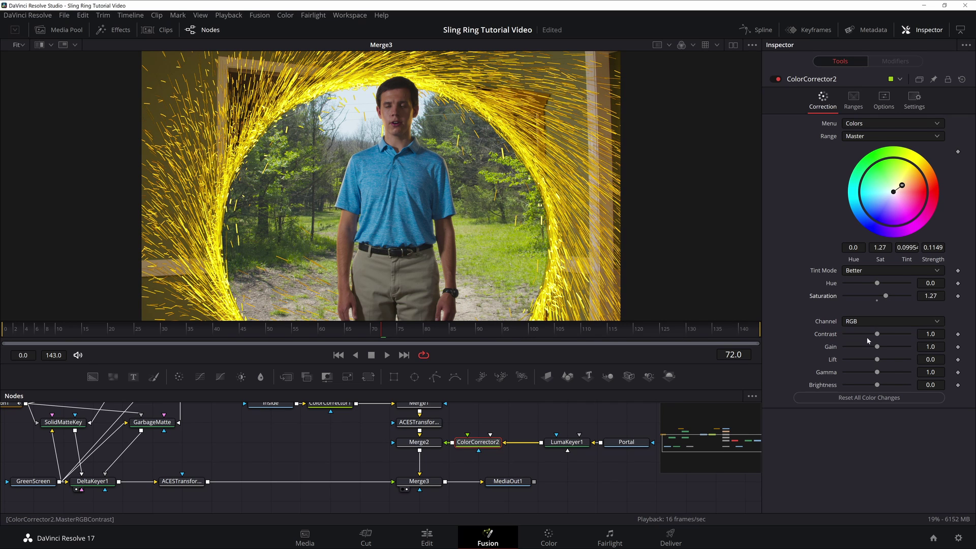
# Step: Raise ColorCorrector2's Contrast to 1.6 and enable Pre-Divide / Post-Multiply for the portal sparks
pyautogui.moveTo(877, 336); pyautogui.dragTo(887, 335)
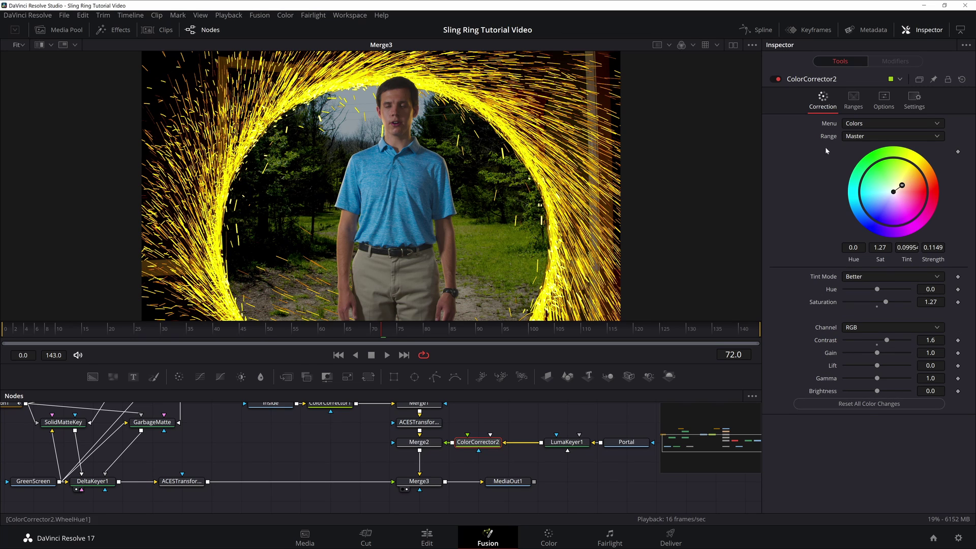
pyautogui.click(881, 101)
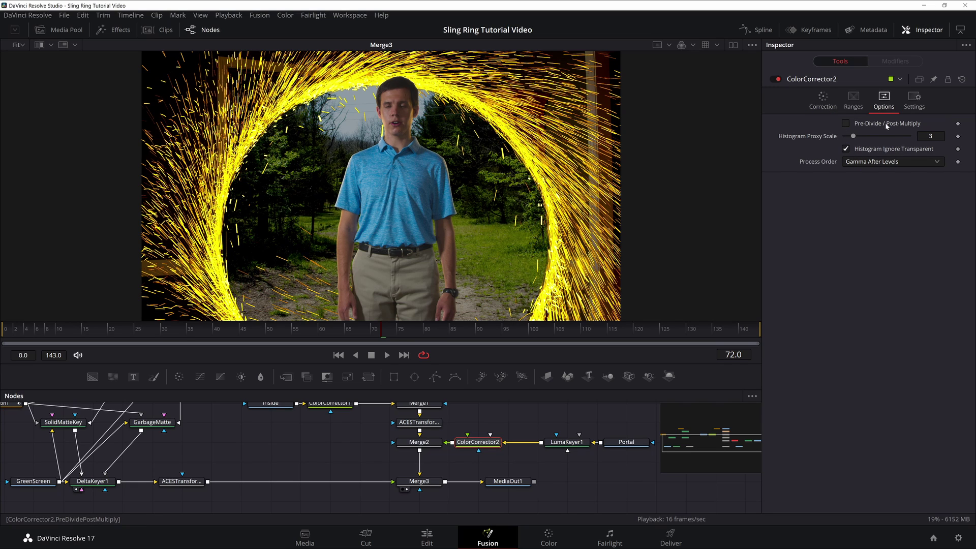
pyautogui.click(846, 123)
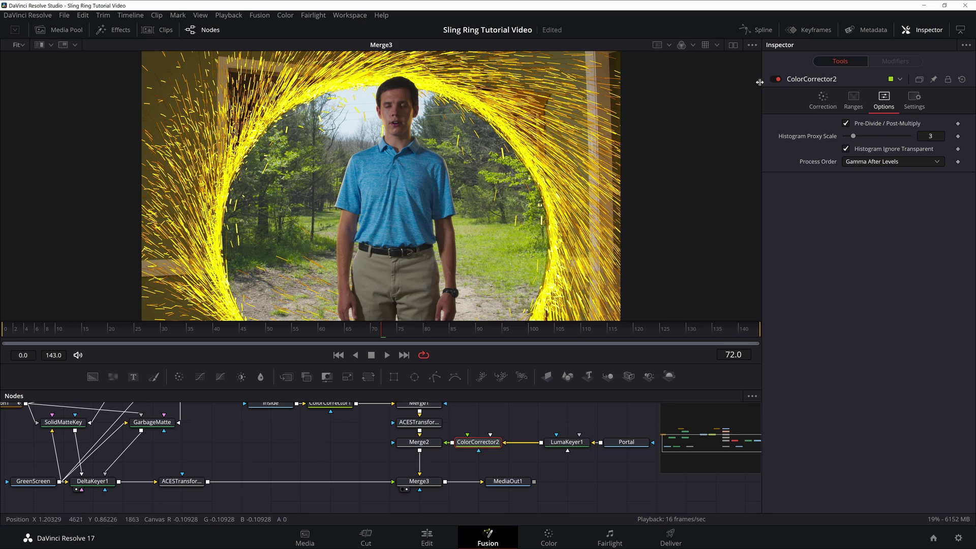
pyautogui.click(822, 100)
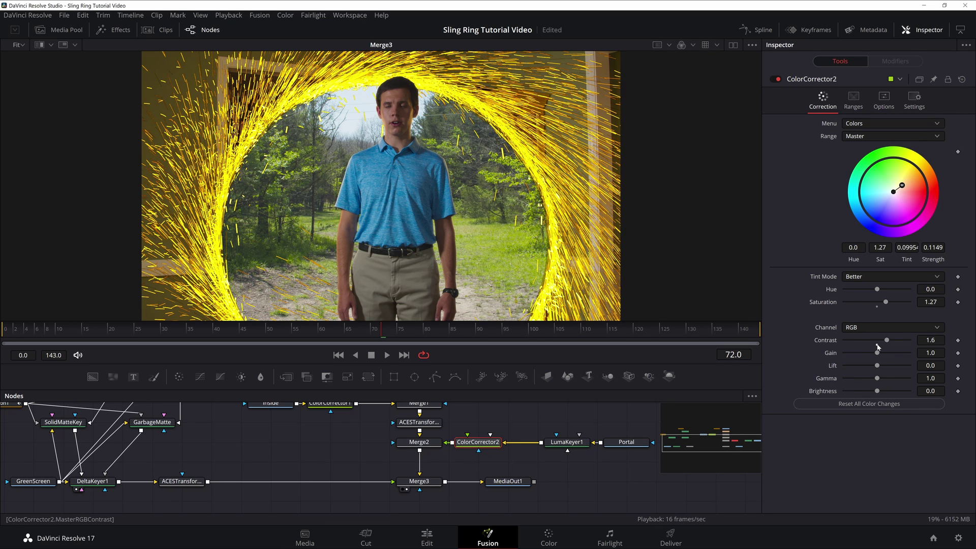
# Step: Reset ColorCorrector2's Contrast and set it to 1.166, with Saturation 1.35 and Hue -0.005, comparing against the bypassed node
pyautogui.click(877, 345)
pyautogui.moveTo(878, 341); pyautogui.dragTo(882, 341)
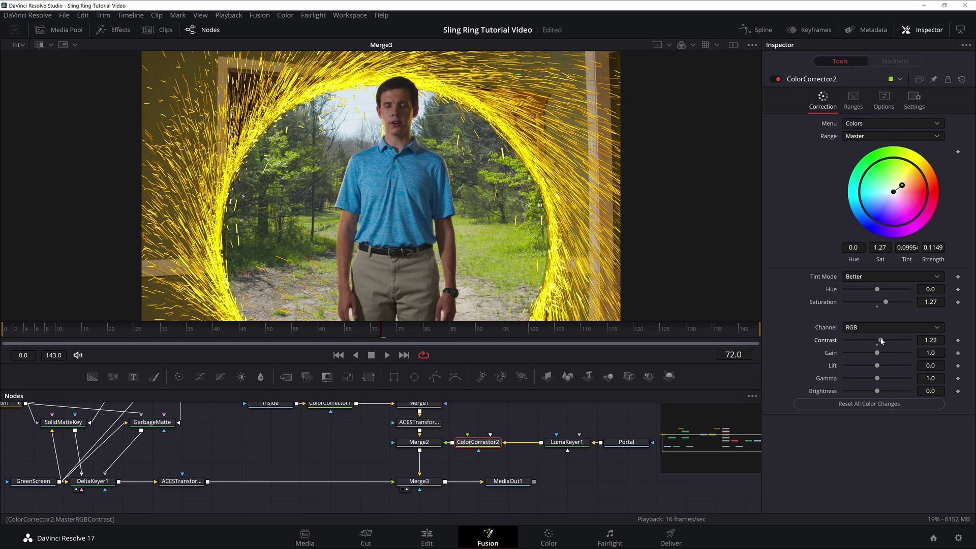
pyautogui.click(776, 79)
pyautogui.click(776, 80)
pyautogui.moveTo(886, 302); pyautogui.dragTo(929, 289)
pyautogui.moveTo(931, 340); pyautogui.dragTo(929, 340)
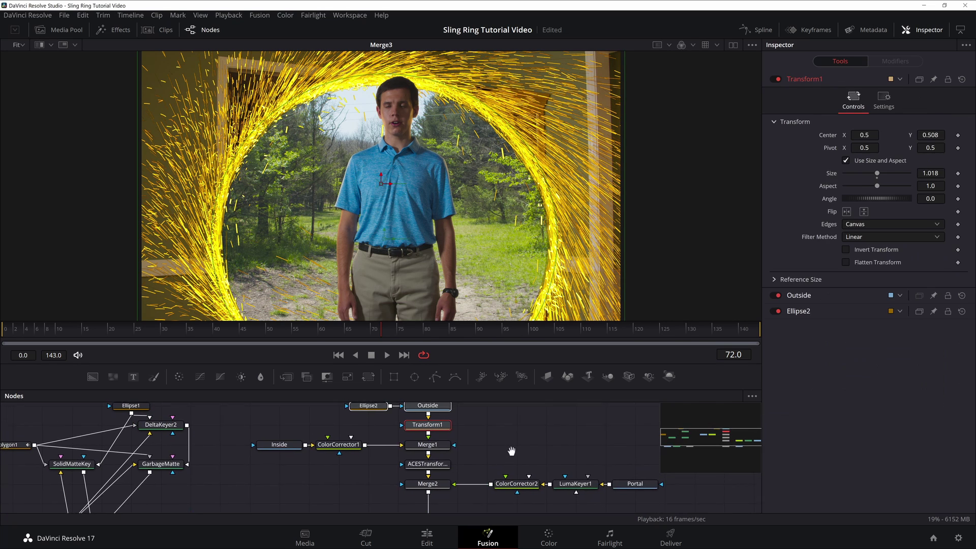
# Step: Move Outside, Ellipse2 and Transform1 up from Merge1 and insert a Color Corrector between Transform1 and Merge1
pyautogui.scroll(3, 506, 459)
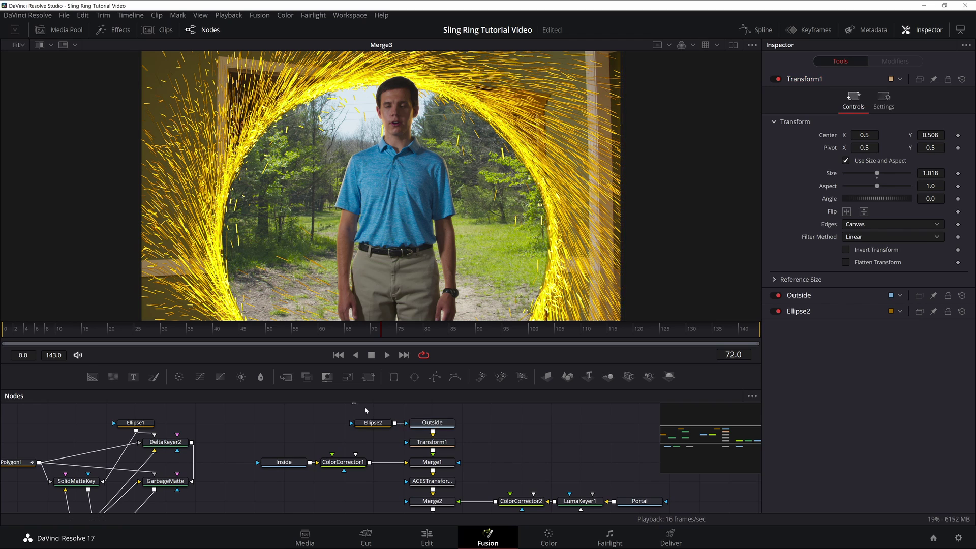
pyautogui.moveTo(452, 442); pyautogui.dragTo(452, 423)
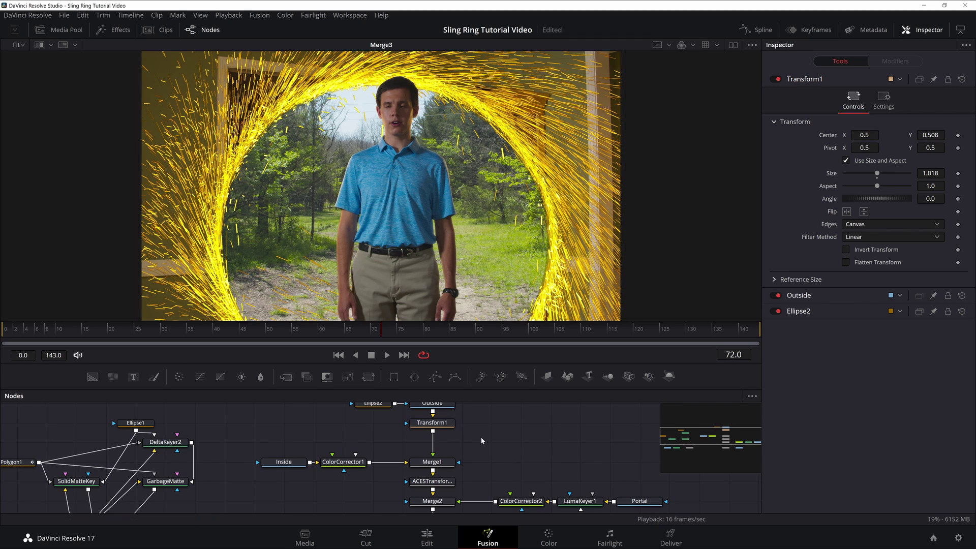
pyautogui.hotkey('shift', 'space')
pyautogui.write('color')
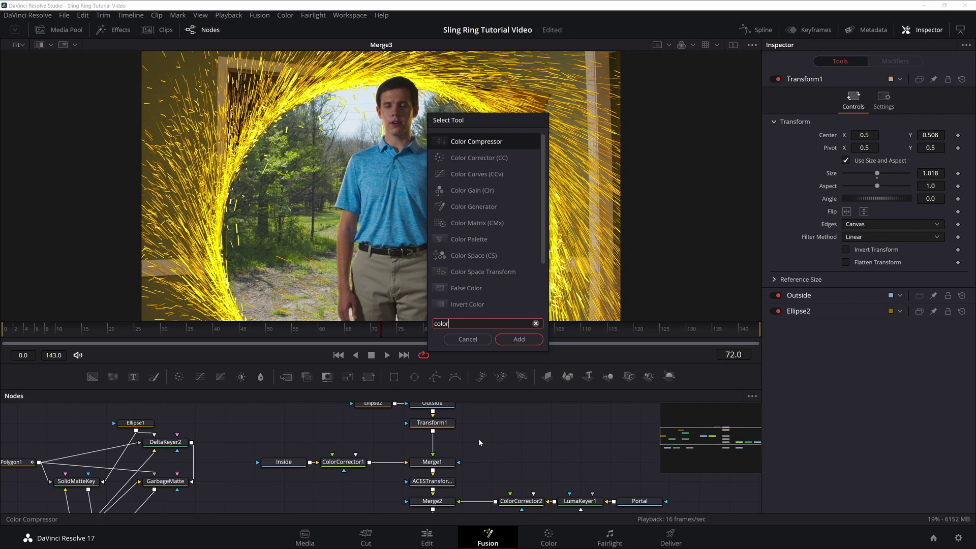
pyautogui.press('Down')
pyautogui.press('Return')
pyautogui.moveTo(481, 443); pyautogui.dragTo(421, 443)
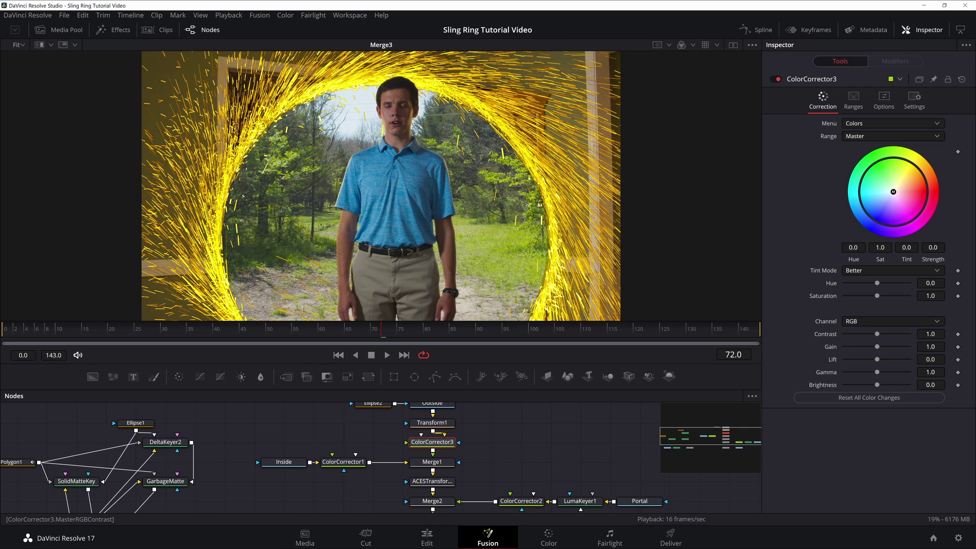
# Step: Raise ColorCorrector3's Contrast to 1.336 and enable Pre-Divide / Post-Multiply
pyautogui.moveTo(876, 334); pyautogui.dragTo(877, 334)
pyautogui.write('7')
pyautogui.moveTo(877, 333); pyautogui.dragTo(882, 334)
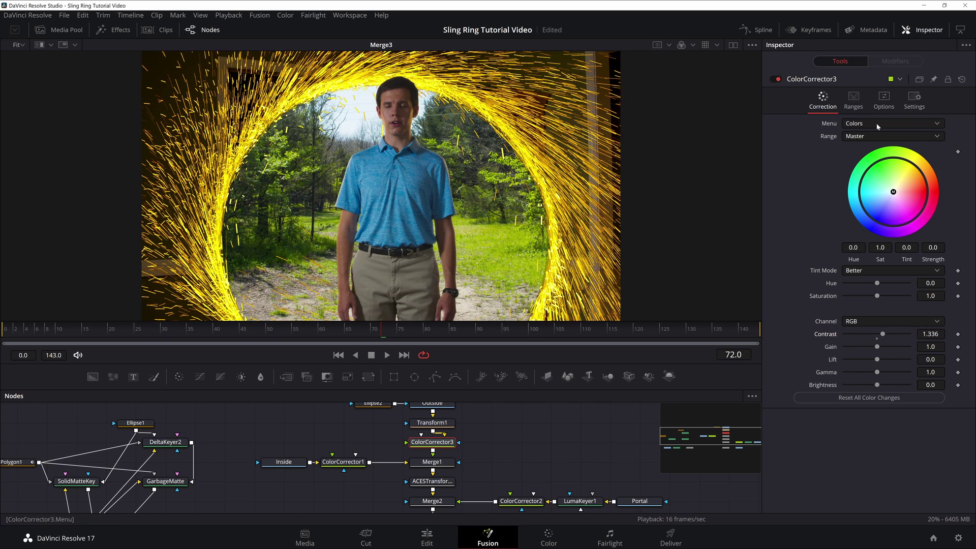
pyautogui.click(882, 96)
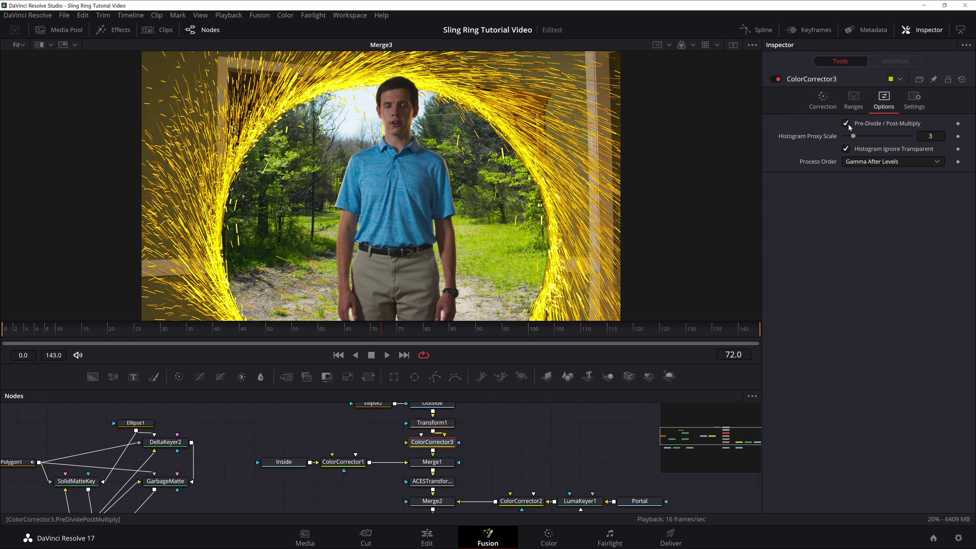
pyautogui.click(834, 107)
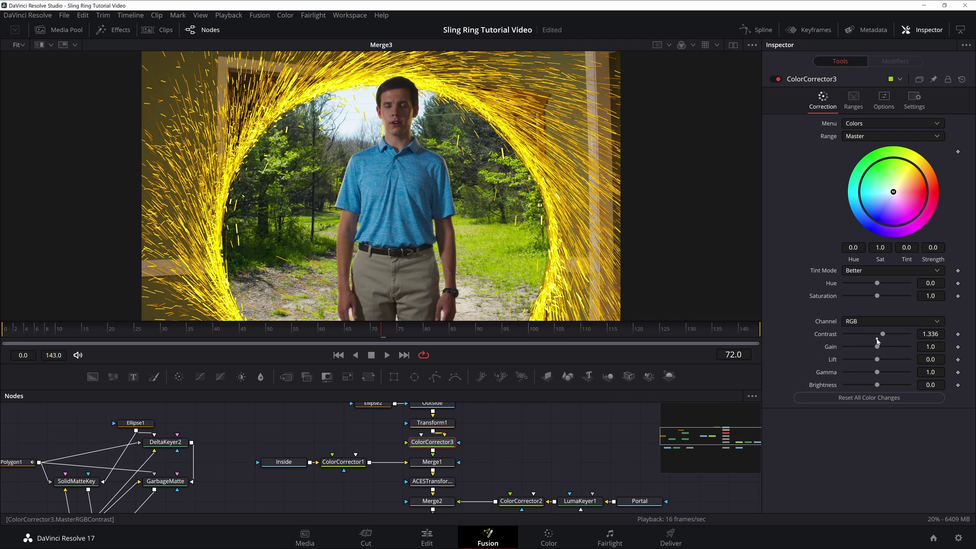
# Step: Reset ColorCorrector3's Contrast and set it to 1.169, with Lift -0.061, Gamma 1.102 and Brightness 0.023
pyautogui.doubleClick(876, 336)
pyautogui.moveTo(877, 334); pyautogui.dragTo(880, 334)
pyautogui.moveTo(880, 333); pyautogui.dragTo(879, 334)
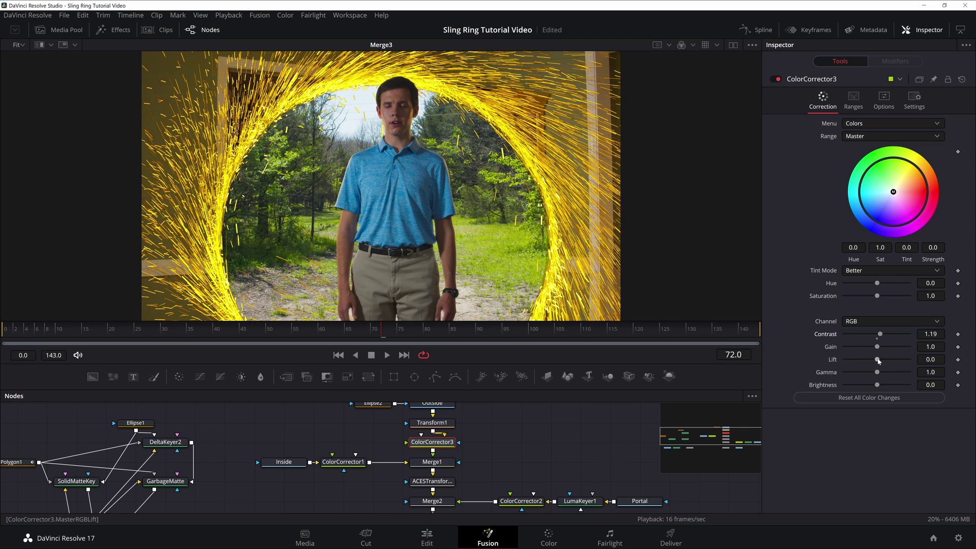
pyautogui.moveTo(876, 359); pyautogui.dragTo(876, 359)
pyautogui.moveTo(876, 385); pyautogui.dragTo(879, 385)
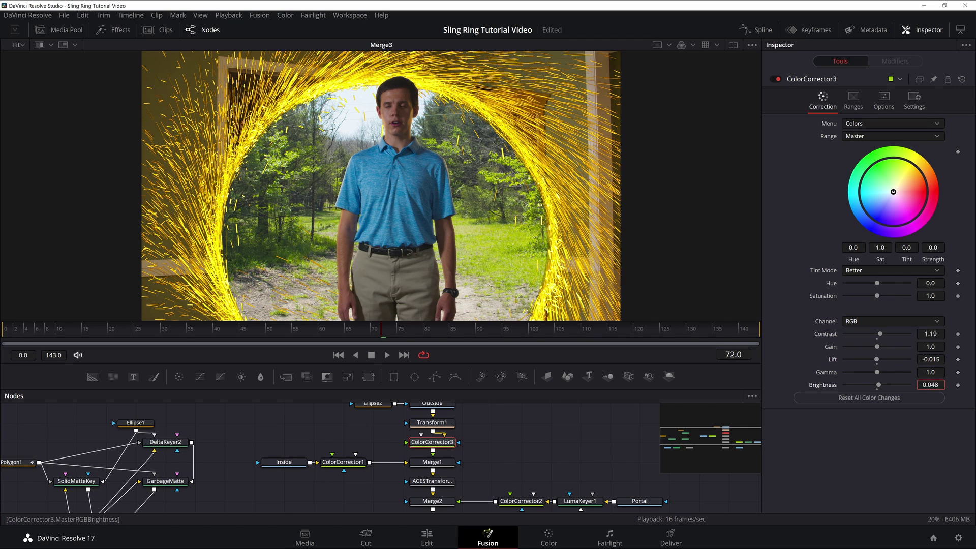
pyautogui.moveTo(876, 359); pyautogui.dragTo(877, 385)
pyautogui.moveTo(879, 334); pyautogui.dragTo(879, 334)
# Step: Compare the composite with ColorCorrector3 bypassed and enabled several times, leaving the node enabled
pyautogui.click(778, 80)
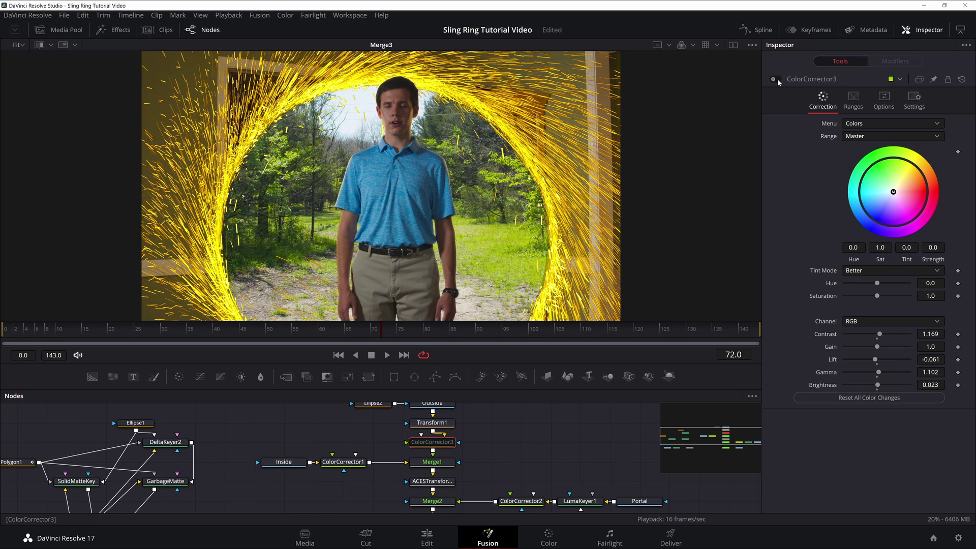
pyautogui.click(778, 80)
pyautogui.click(778, 80)
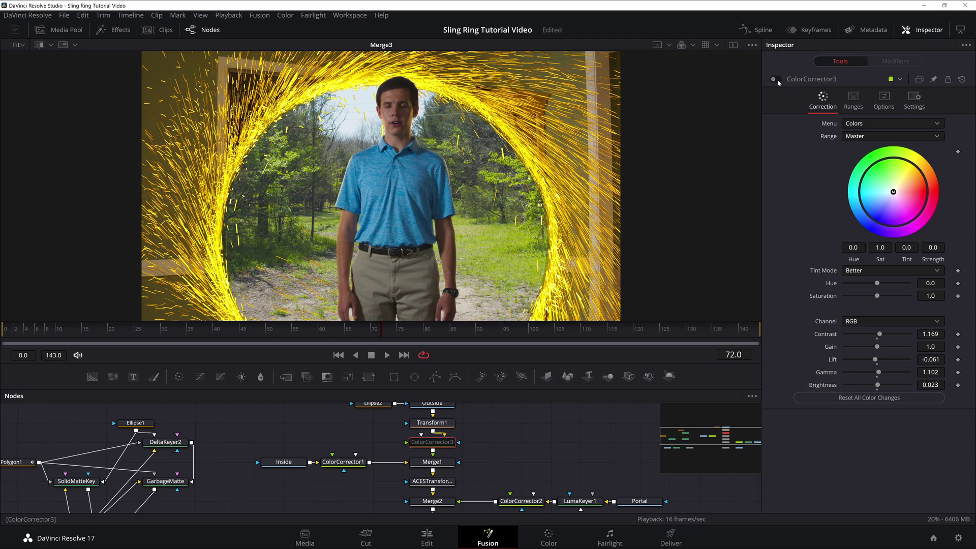
pyautogui.click(777, 79)
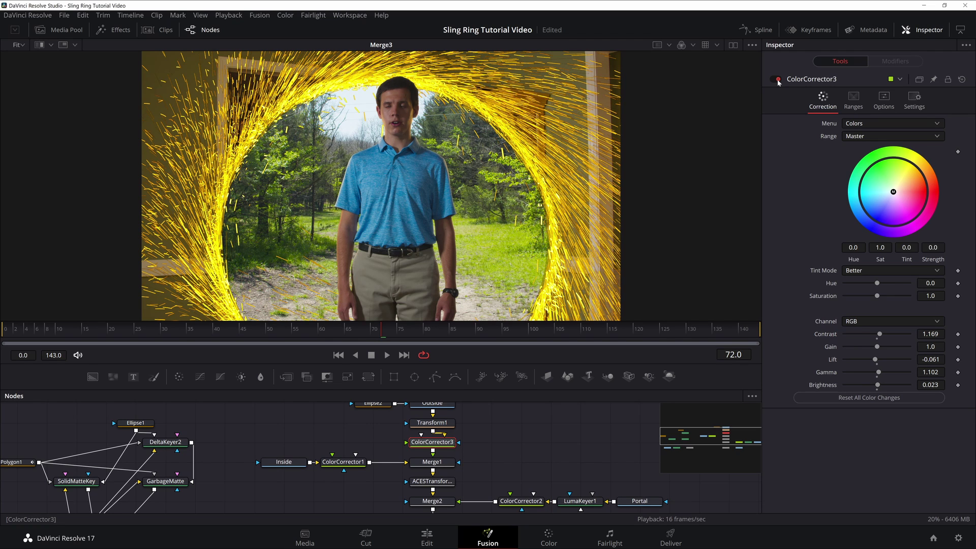
pyautogui.click(778, 80)
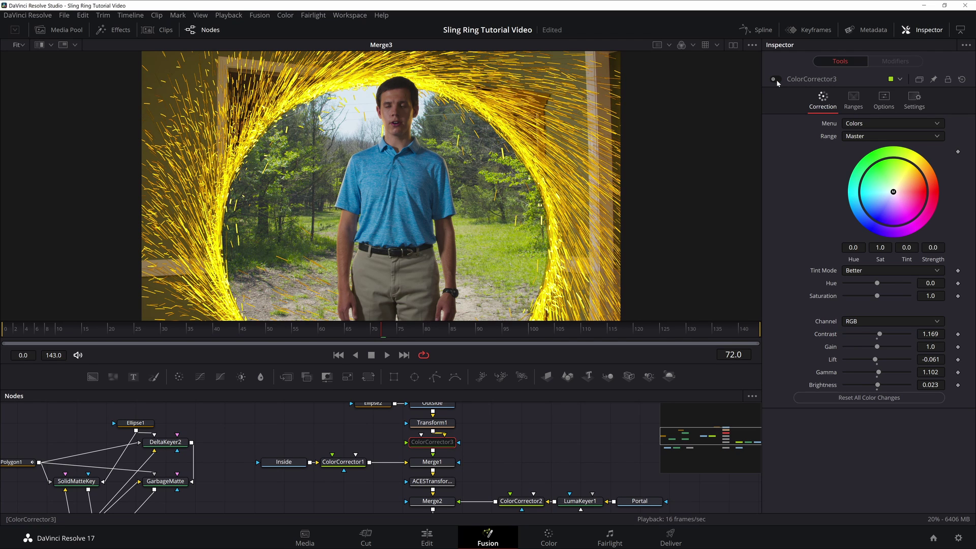
pyautogui.click(776, 80)
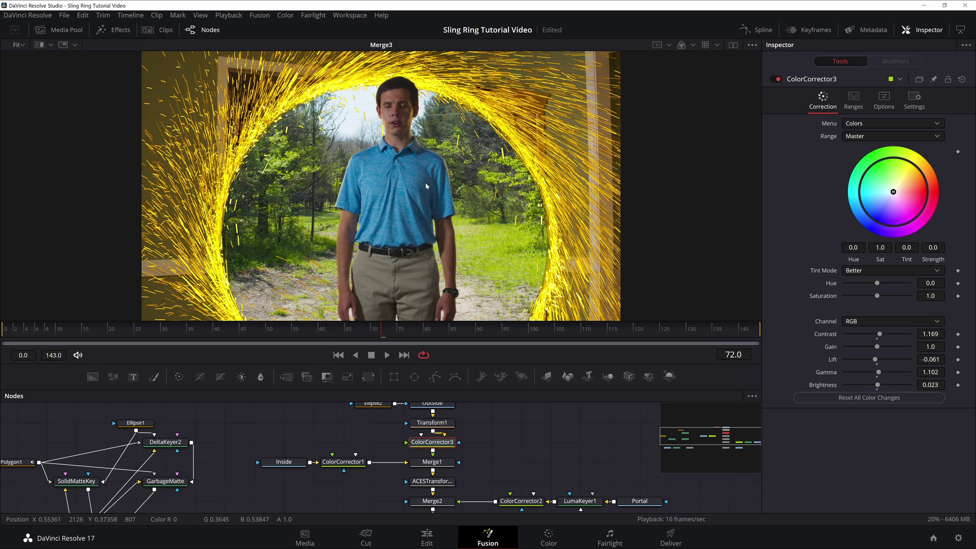
# Step: Move Merge2 and all the nodes feeding it up one row to widen the gap above Merge3
pyautogui.scroll(-3, 507, 457)
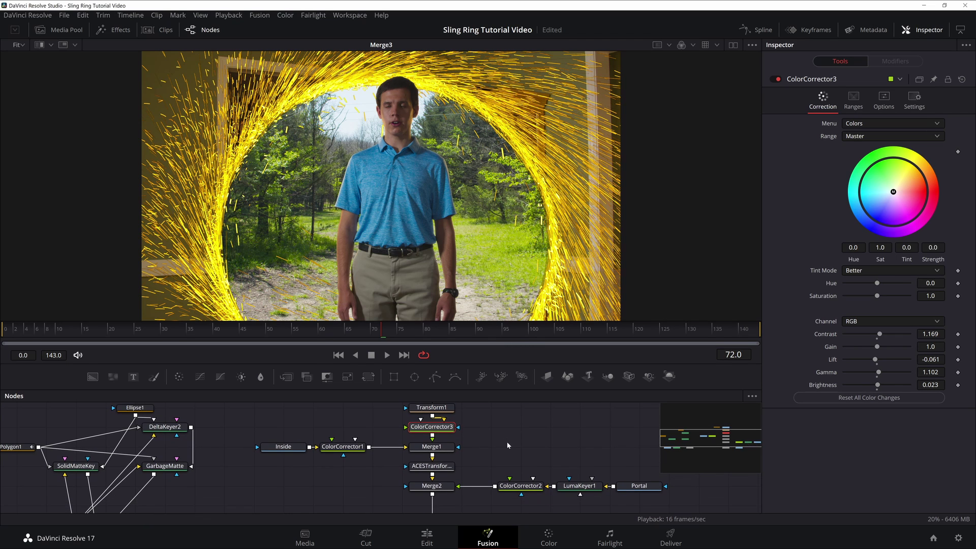
pyautogui.scroll(-1, 481, 417)
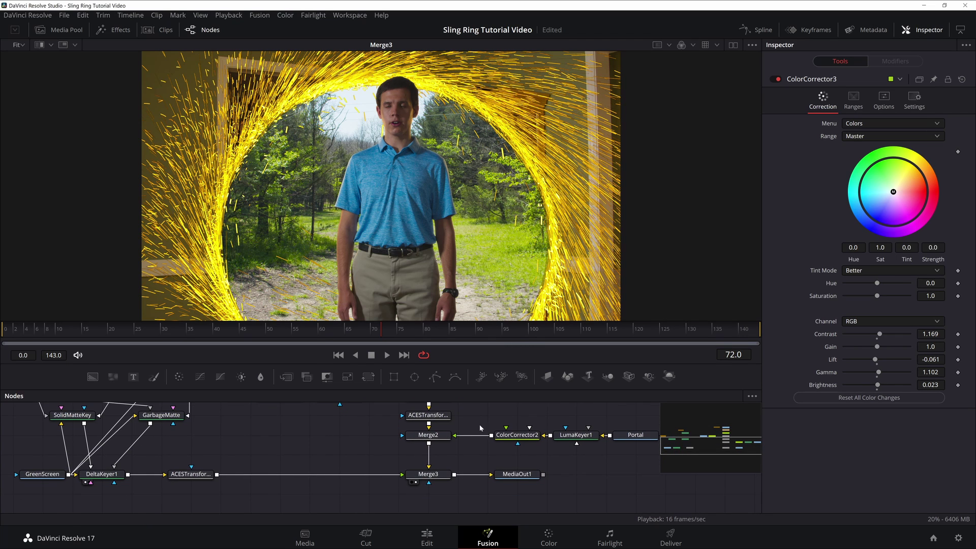
pyautogui.moveTo(485, 416); pyautogui.dragTo(622, 434)
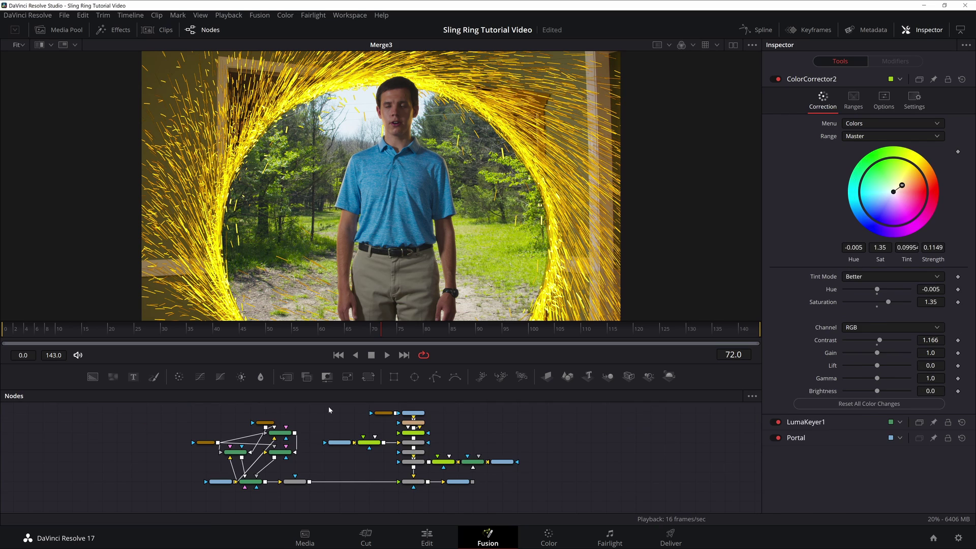
pyautogui.moveTo(328, 406); pyautogui.dragTo(526, 467)
pyautogui.moveTo(413, 464); pyautogui.dragTo(414, 454)
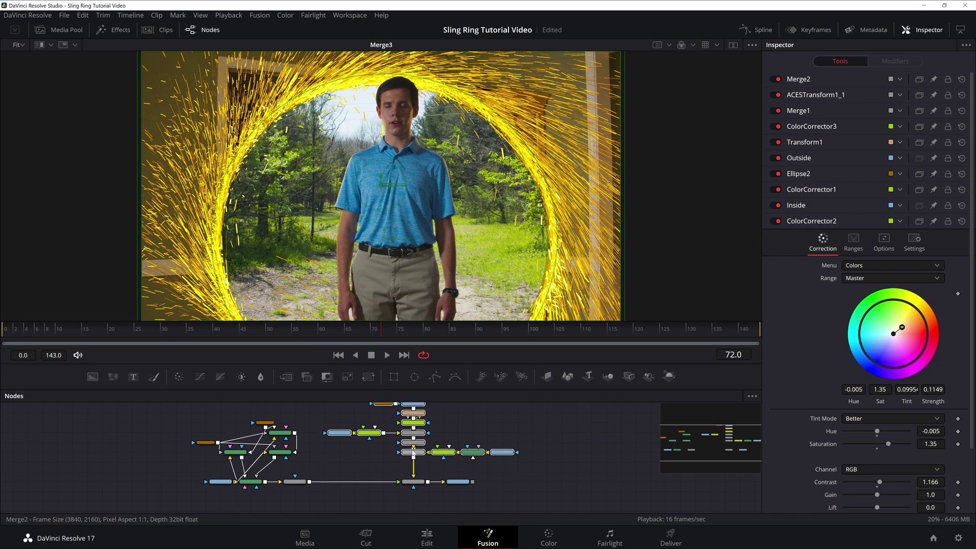
pyautogui.click(413, 452)
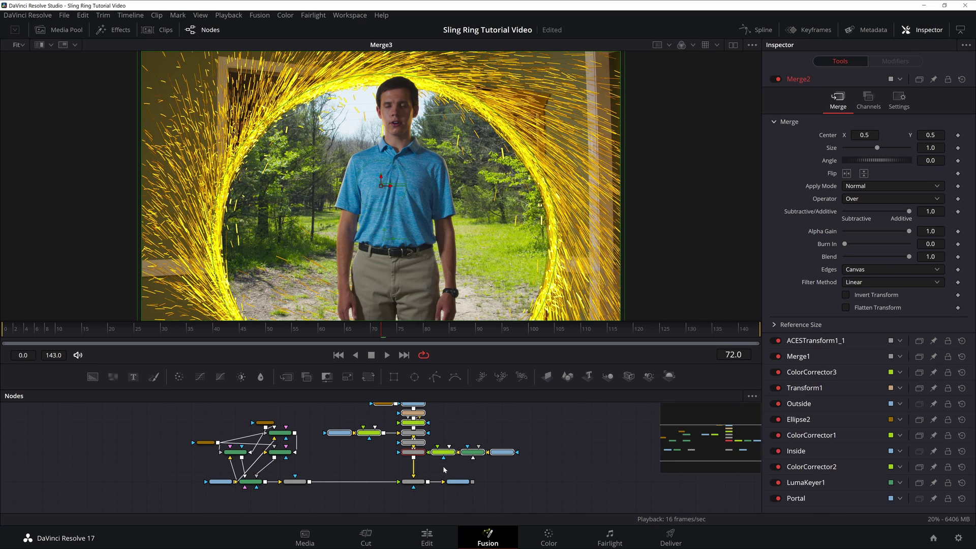
# Step: Select ColorCorrector2, examine the background trees beside the blue shirt up close, and fit the full frame in the viewer
pyautogui.scroll(6, 445, 470)
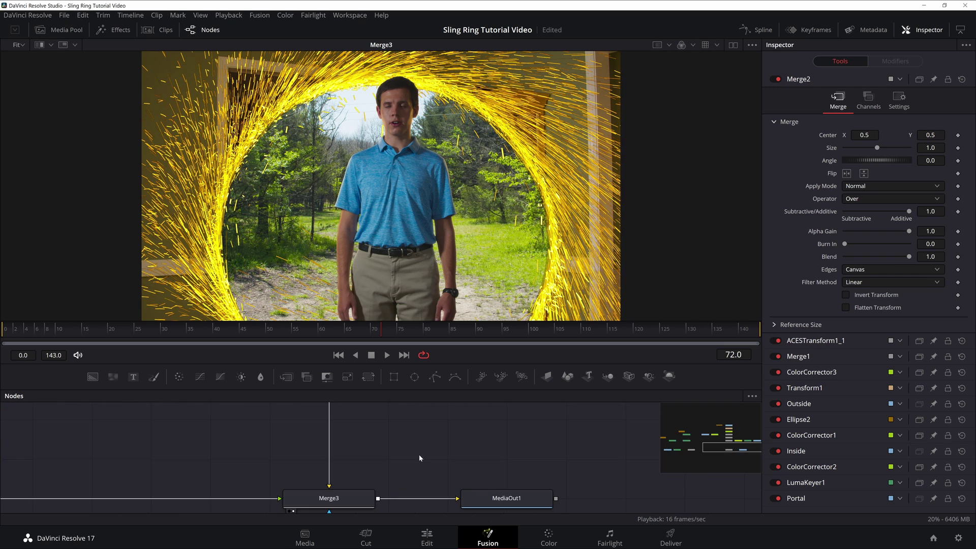
pyautogui.moveTo(463, 484); pyautogui.dragTo(485, 491)
pyautogui.click(477, 413)
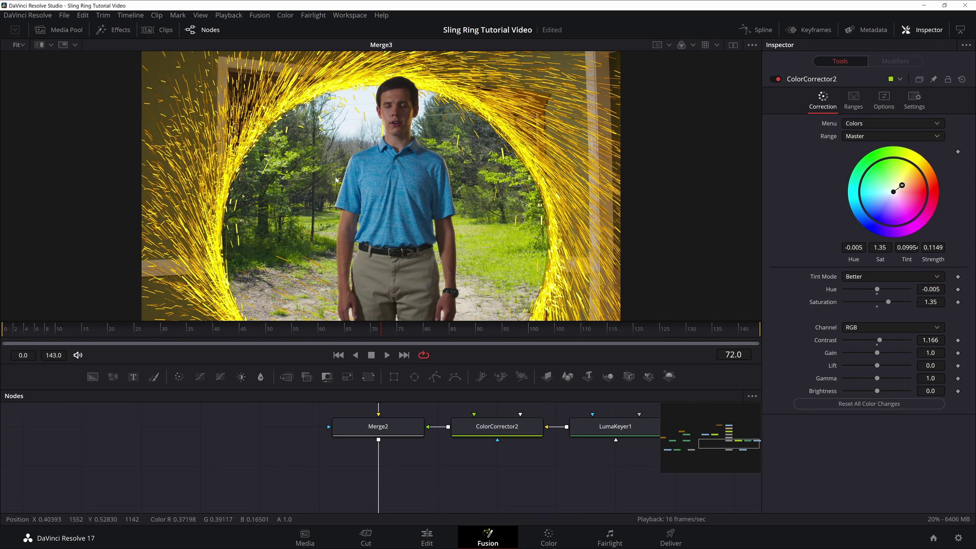
pyautogui.scroll(5, 335, 173)
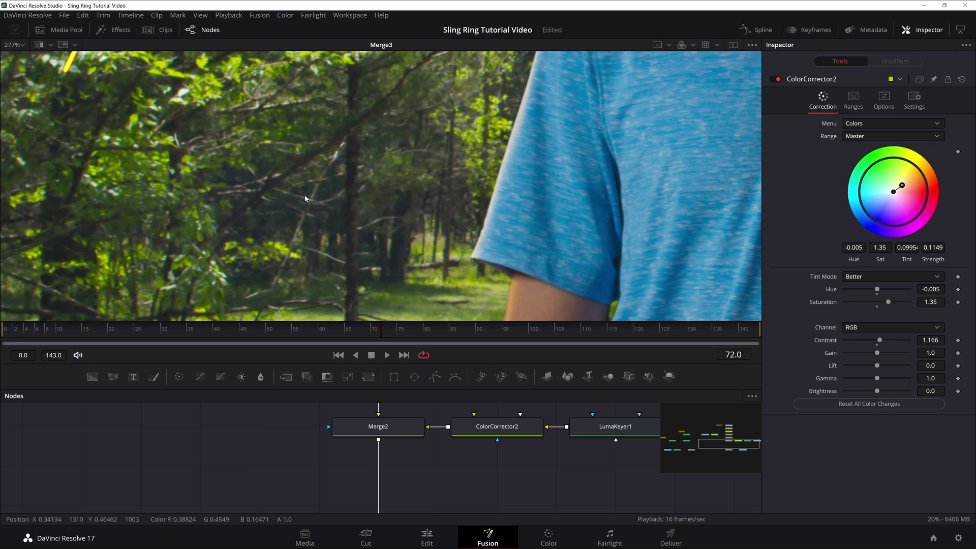
pyautogui.moveTo(345, 162); pyautogui.dragTo(338, 218)
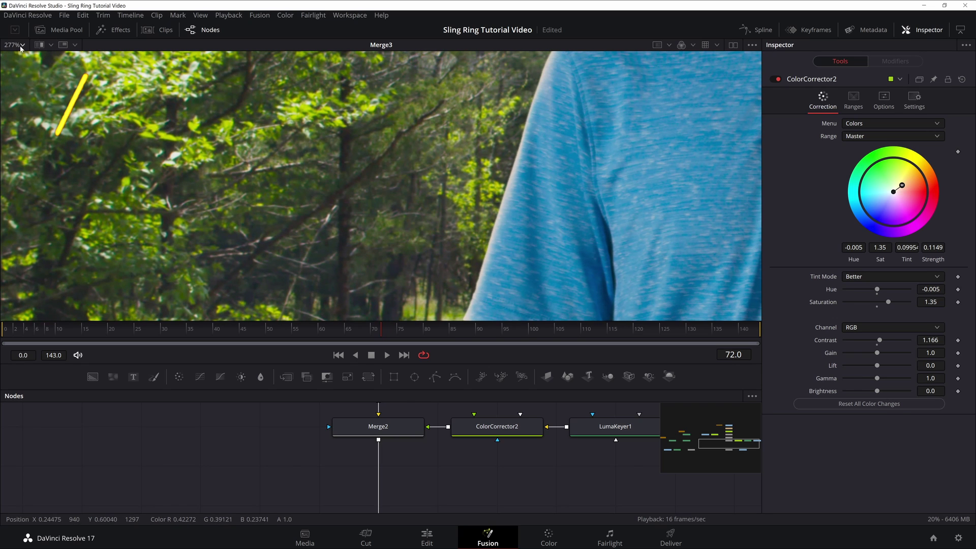
pyautogui.click(19, 45)
pyautogui.click(18, 58)
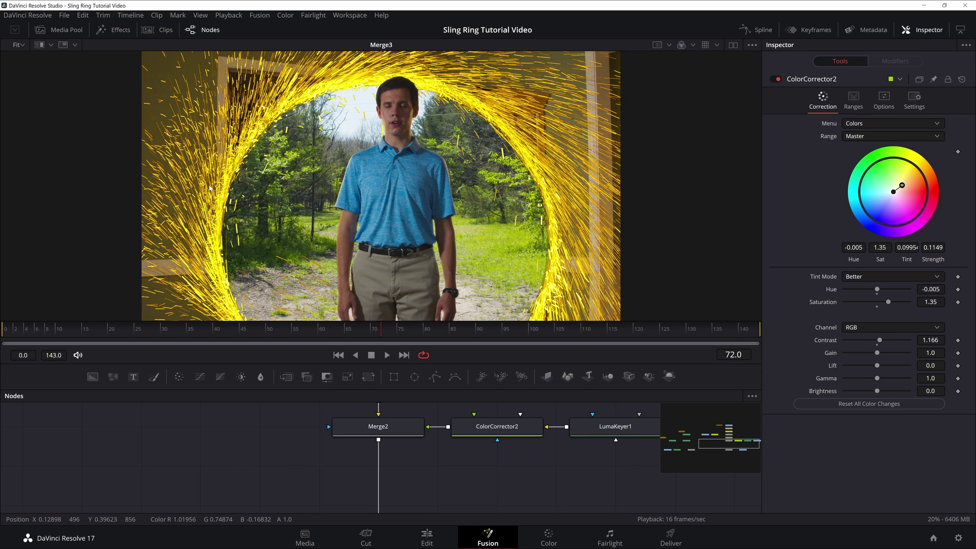
# Step: Examine the portal sparks over the wall and door frame up close, refit the frame and review the merge nodes
pyautogui.scroll(1, 182, 126)
pyautogui.scroll(3, 181, 126)
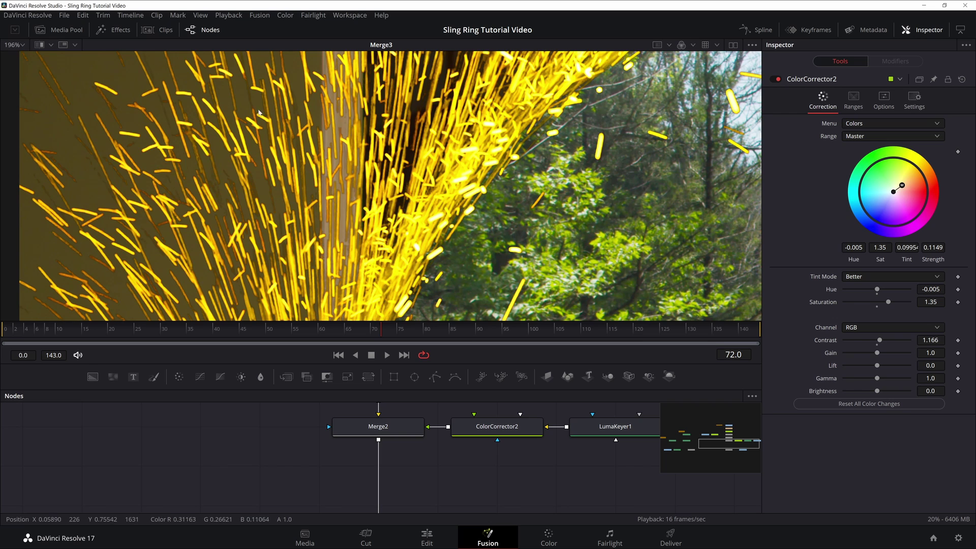
pyautogui.moveTo(215, 128); pyautogui.dragTo(374, 244)
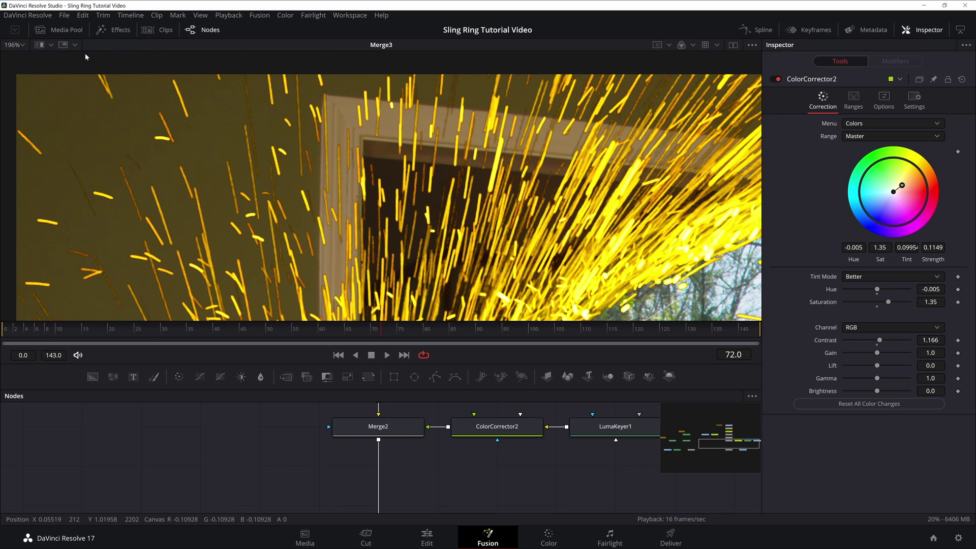
pyautogui.click(20, 45)
pyautogui.click(13, 58)
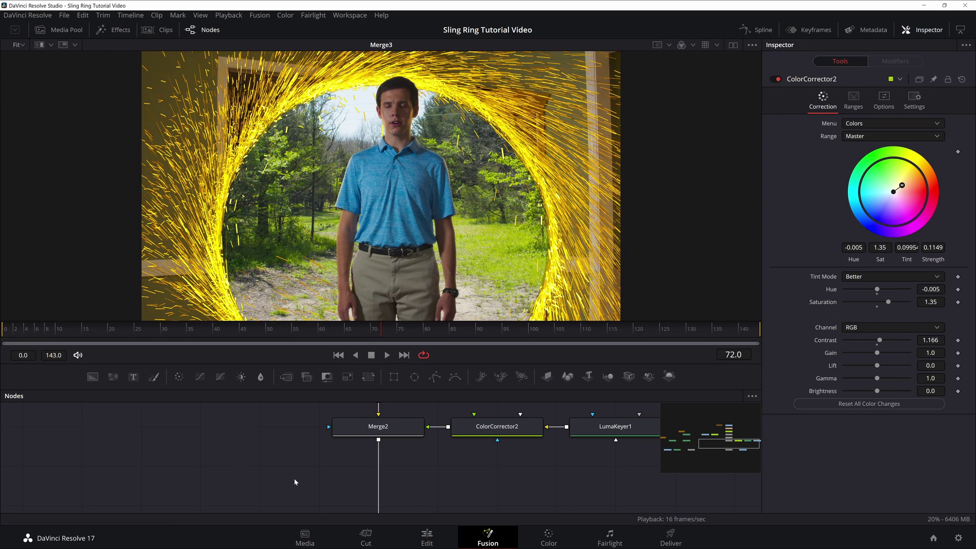
pyautogui.scroll(2, 320, 471)
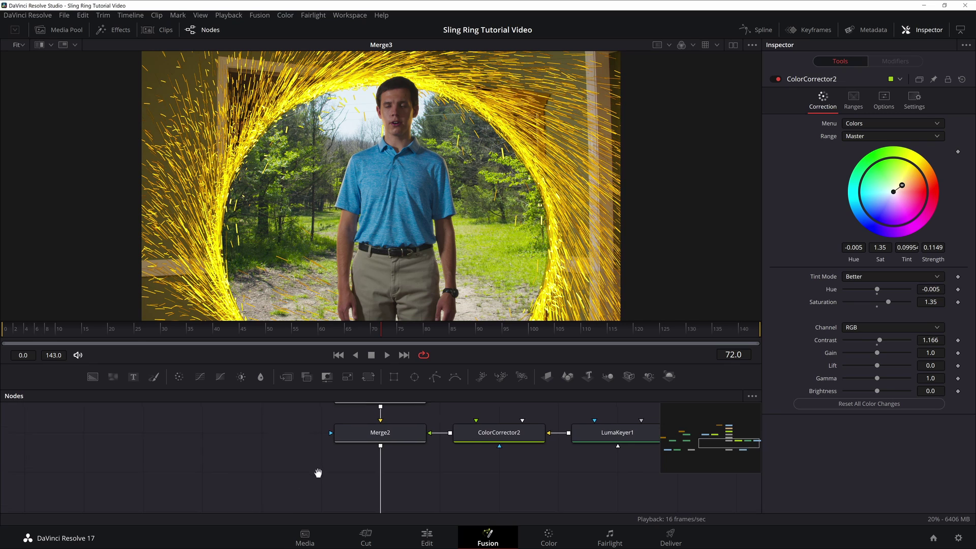
pyautogui.scroll(-3, 319, 464)
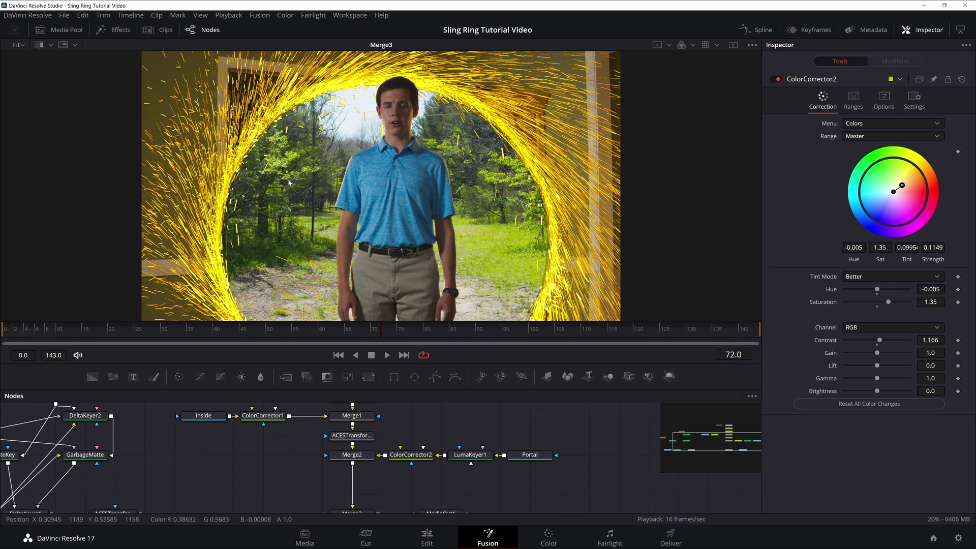
# Step: Move the ACES transform above Merge2 and all the nodes feeding it up to widen the gap above Merge2
pyautogui.scroll(2, 291, 454)
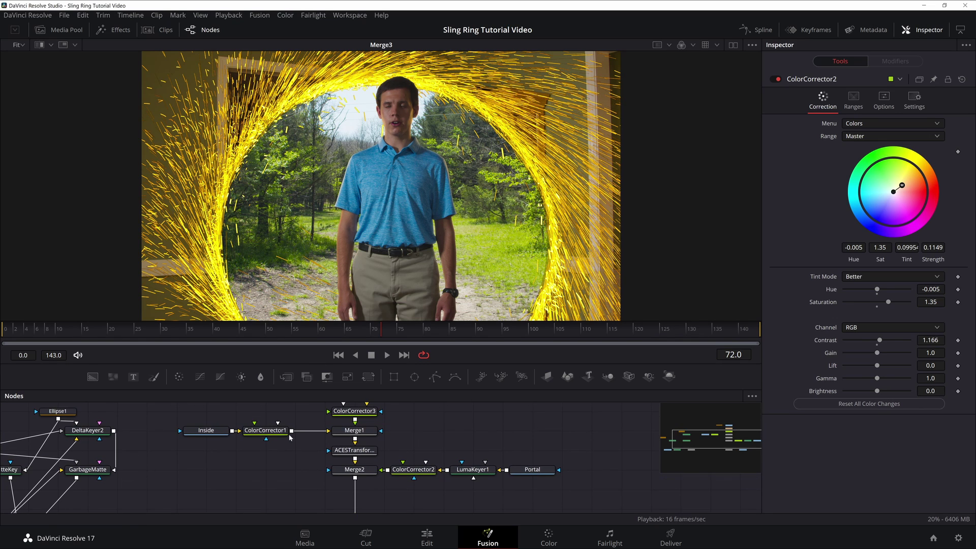
pyautogui.scroll(3, 288, 420)
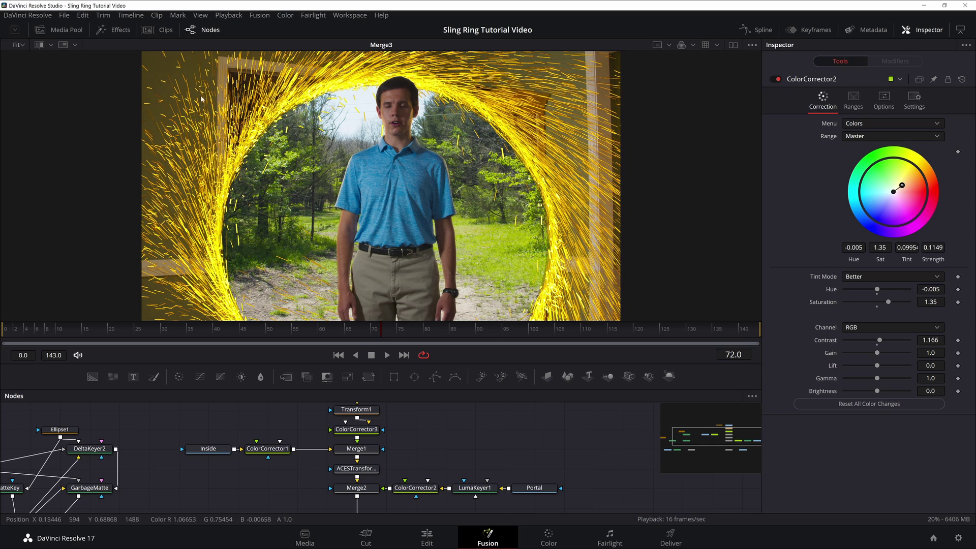
pyautogui.scroll(-5, 274, 422)
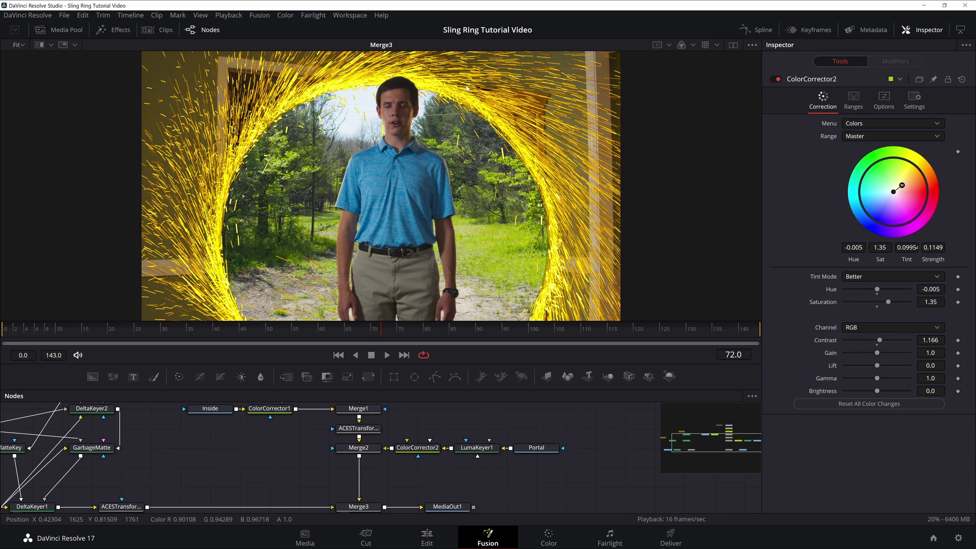
pyautogui.scroll(4, 264, 449)
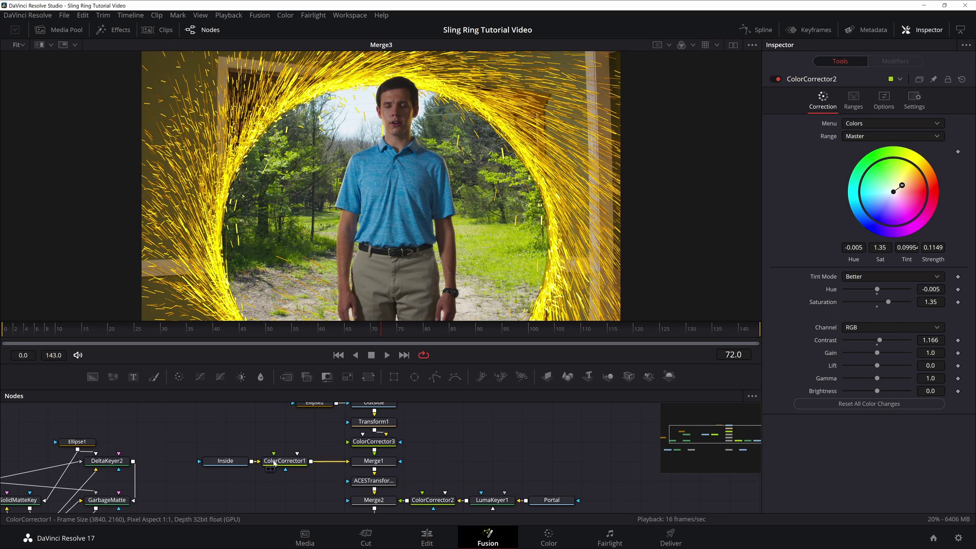
pyautogui.moveTo(265, 438); pyautogui.dragTo(402, 484)
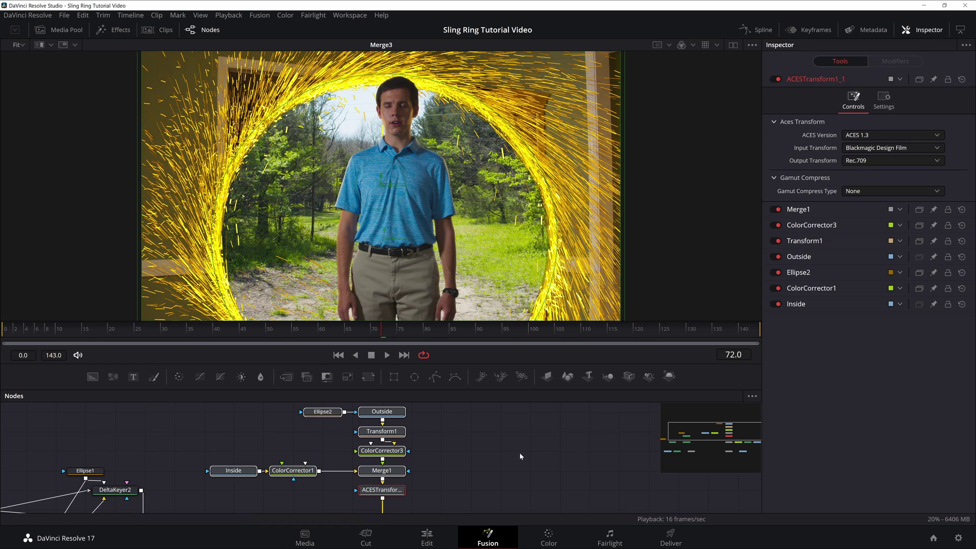
pyautogui.scroll(-3, 510, 433)
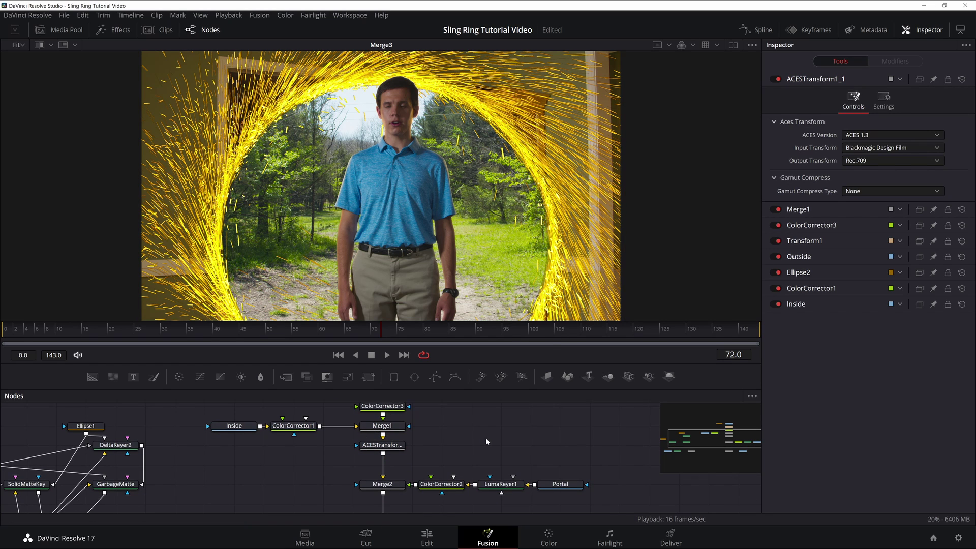
# Step: Add a Blur node and insert it between the ACES transform and Merge2
pyautogui.hotkey('shift', 'space')
pyautogui.write('color')
pyautogui.press('BackSpace')
pyautogui.press('BackSpace')
pyautogui.press('BackSpace')
pyautogui.press('BackSpace')
pyautogui.press('BackSpace')
pyautogui.write('blur')
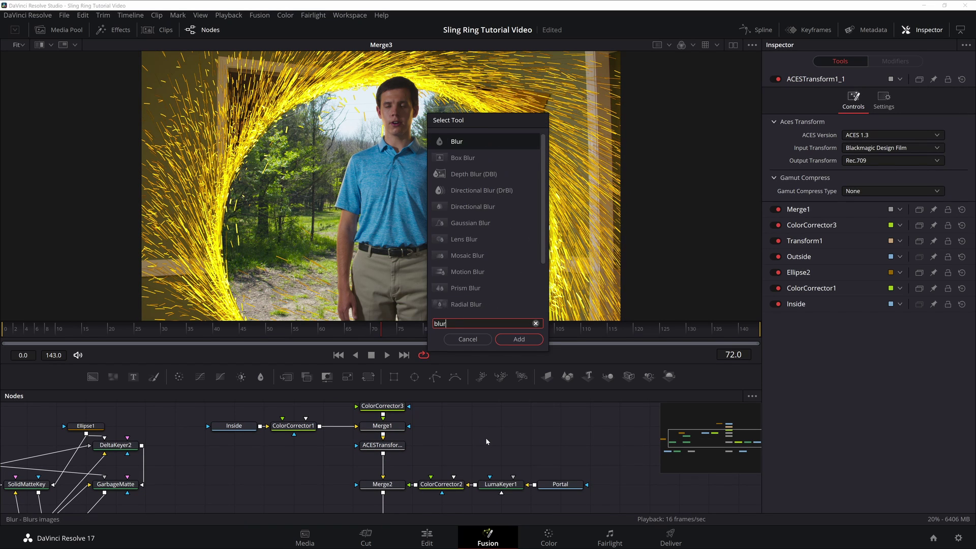
pyautogui.press('Return')
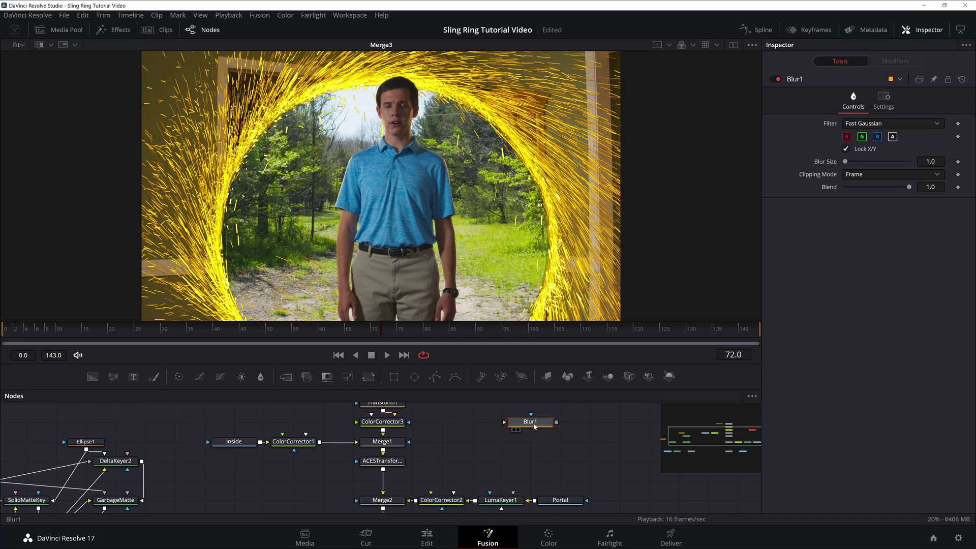
pyautogui.moveTo(534, 426); pyautogui.dragTo(386, 484)
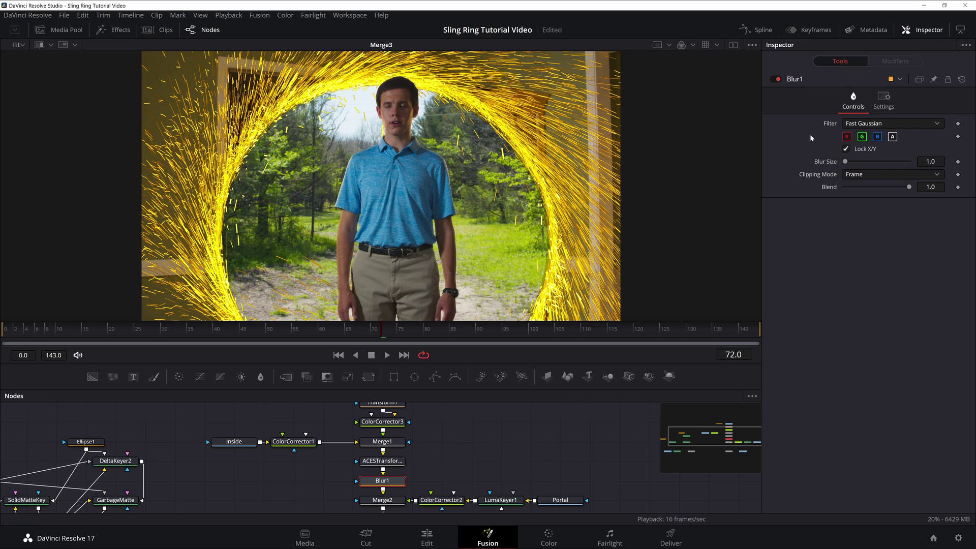
# Step: Compare the background trees up close with Blur1 bypassed and enabled, leaving the node enabled
pyautogui.click(776, 79)
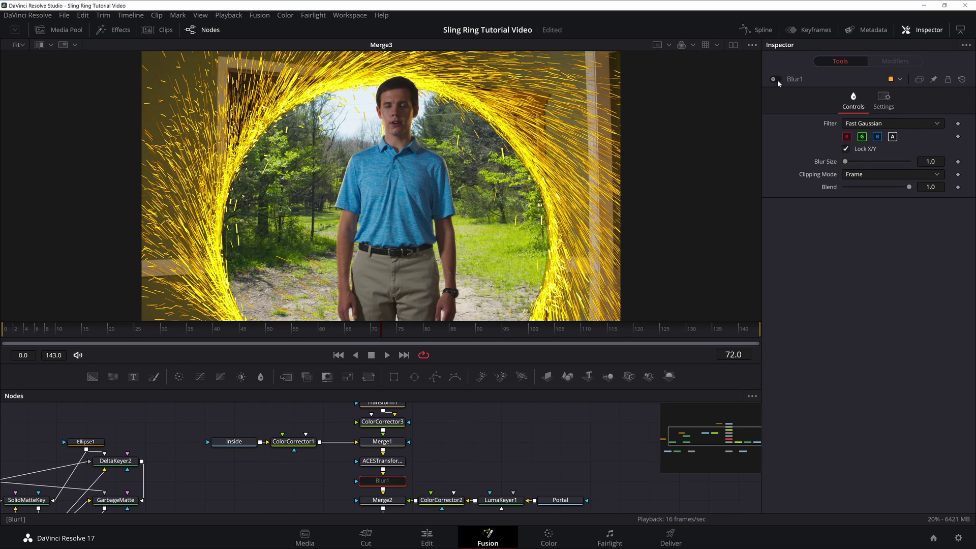
pyautogui.click(776, 79)
pyautogui.click(776, 80)
pyautogui.scroll(4, 313, 168)
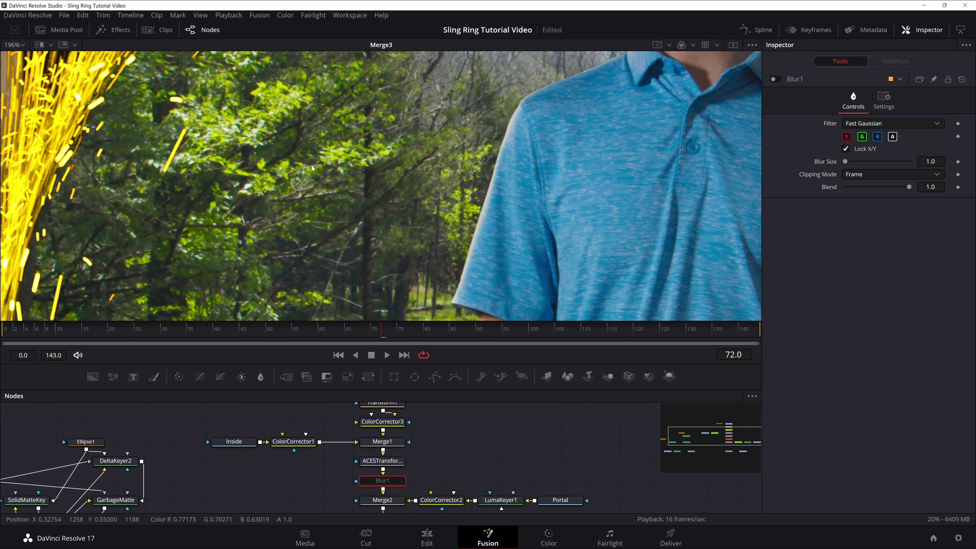
pyautogui.scroll(2, 313, 168)
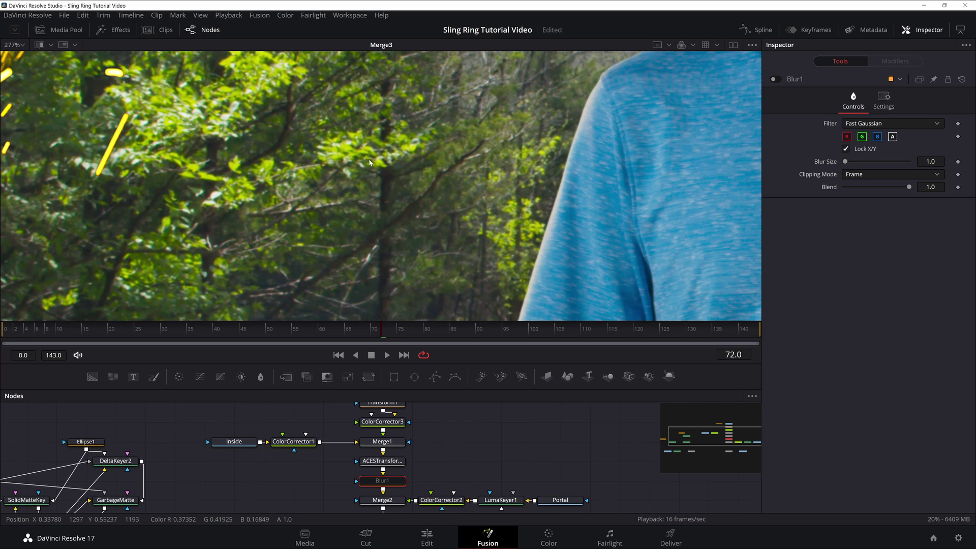
pyautogui.click(775, 79)
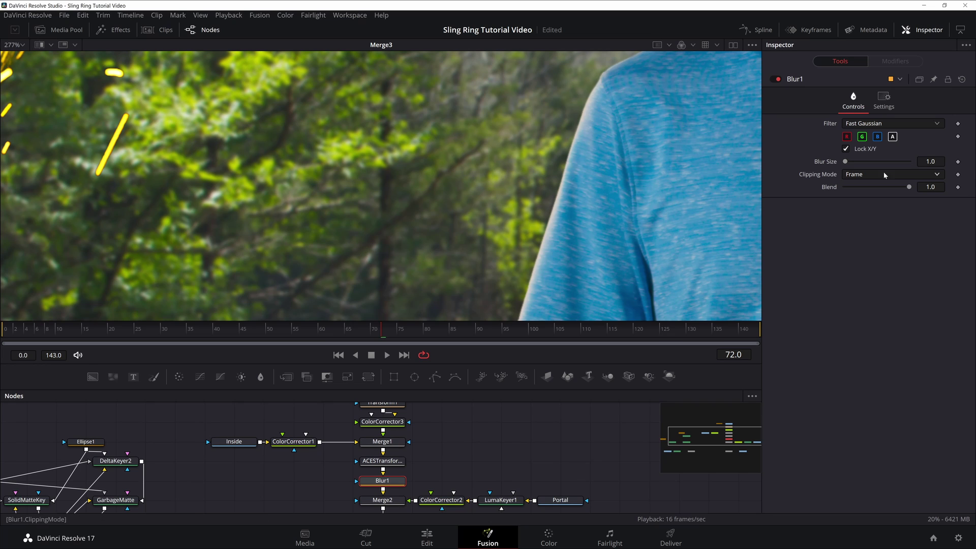
# Step: Set Blur1's blur size to 0.5, compare it bypassed and enabled, and fit the full frame in the viewer
pyautogui.click(930, 161)
pyautogui.write('0.5')
pyautogui.press('Tab')
pyautogui.click(778, 79)
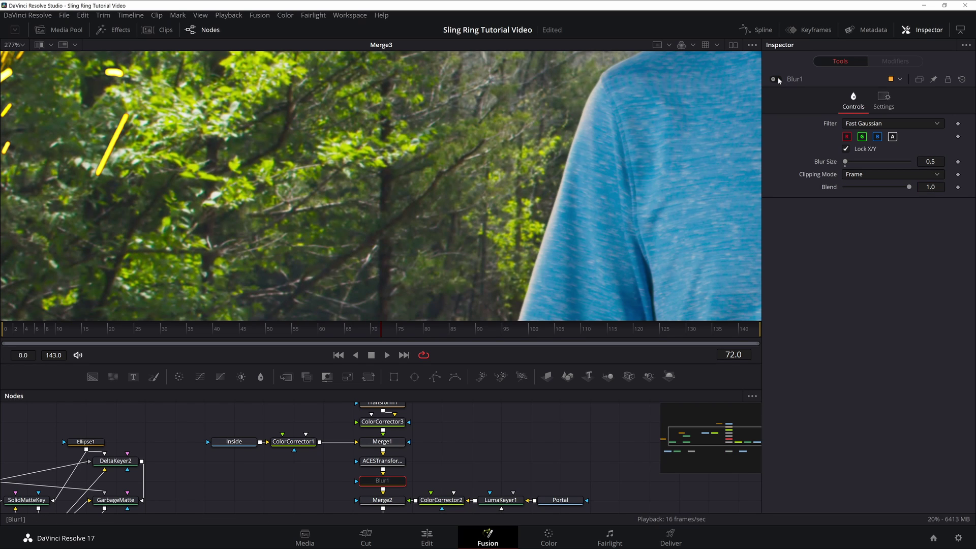
pyautogui.click(778, 79)
pyautogui.click(22, 45)
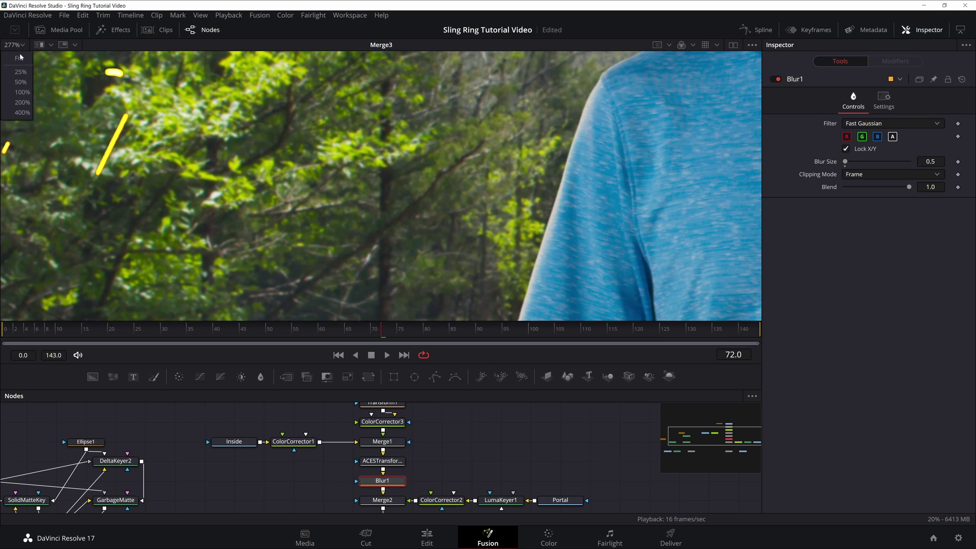
pyautogui.click(14, 58)
# Step: Copy Blur1 and paste the duplicate between Merge2 and Merge3
pyautogui.click(474, 431)
pyautogui.scroll(-5, 474, 431)
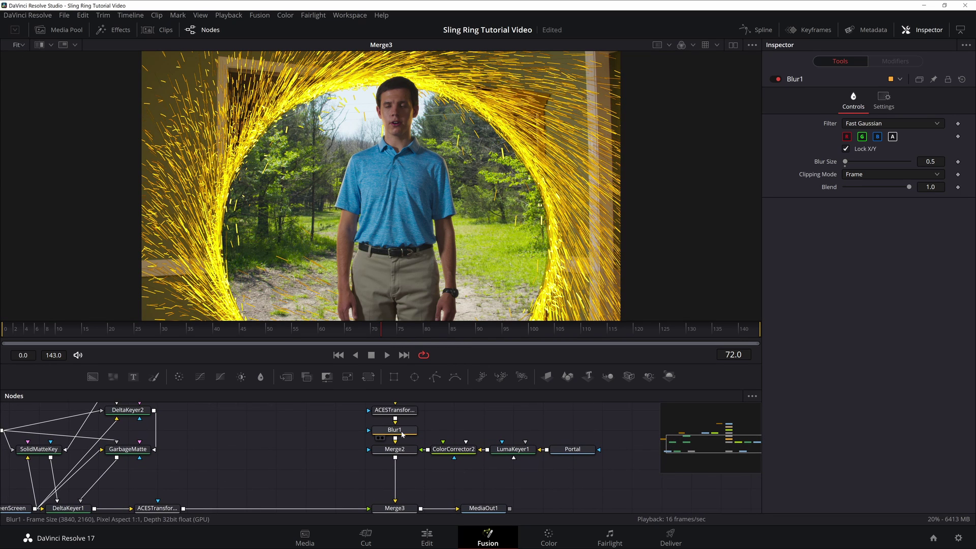
pyautogui.click(395, 429)
pyautogui.click(391, 454)
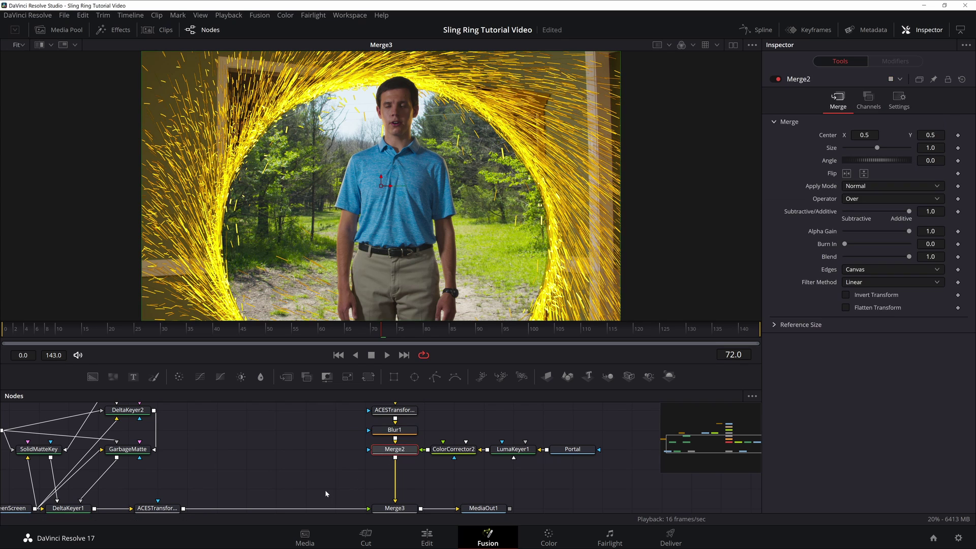
pyautogui.hotkey('ctrl', 'v')
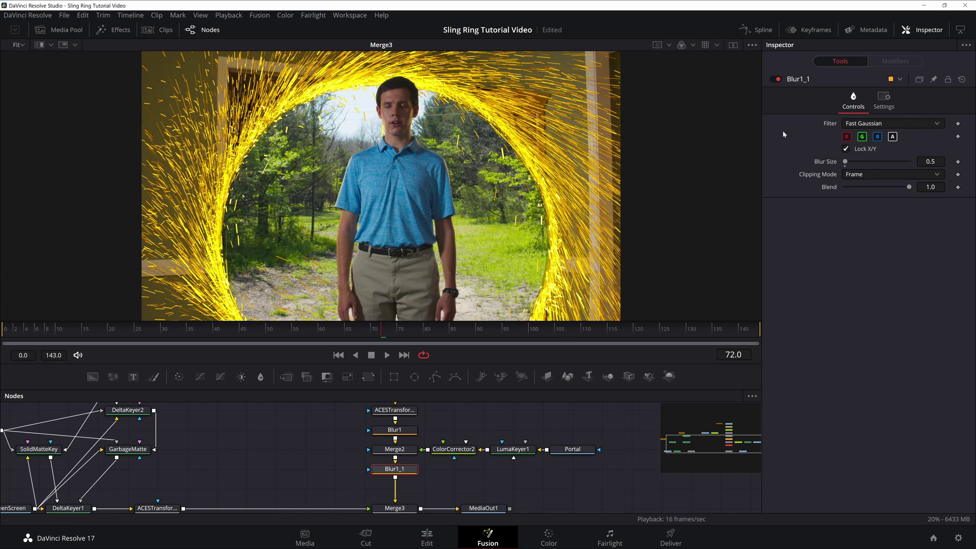
# Step: Compare the portal sparks up close with Blur1_1 bypassed and enabled, leaving it enabled, and refit the frame
pyautogui.scroll(2, 198, 131)
pyautogui.scroll(3, 198, 131)
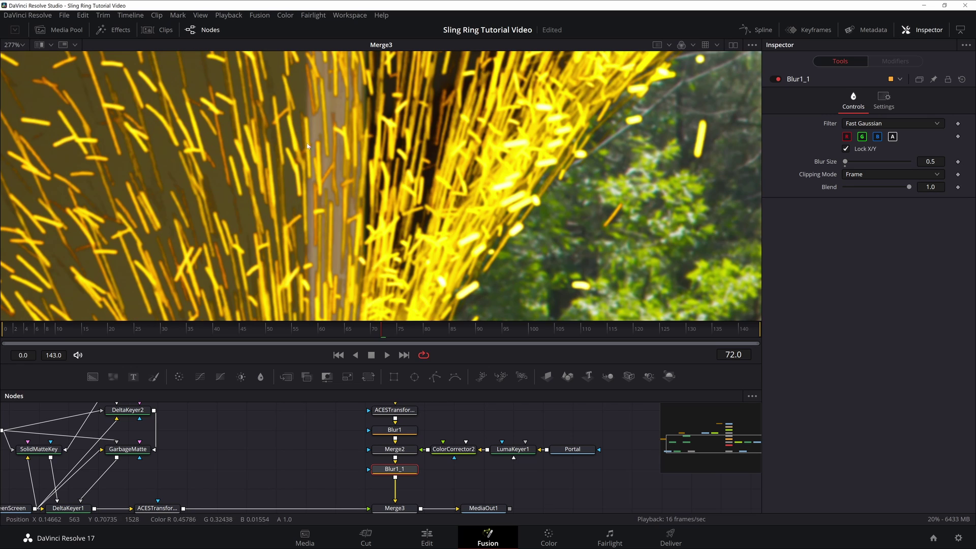
pyautogui.click(778, 79)
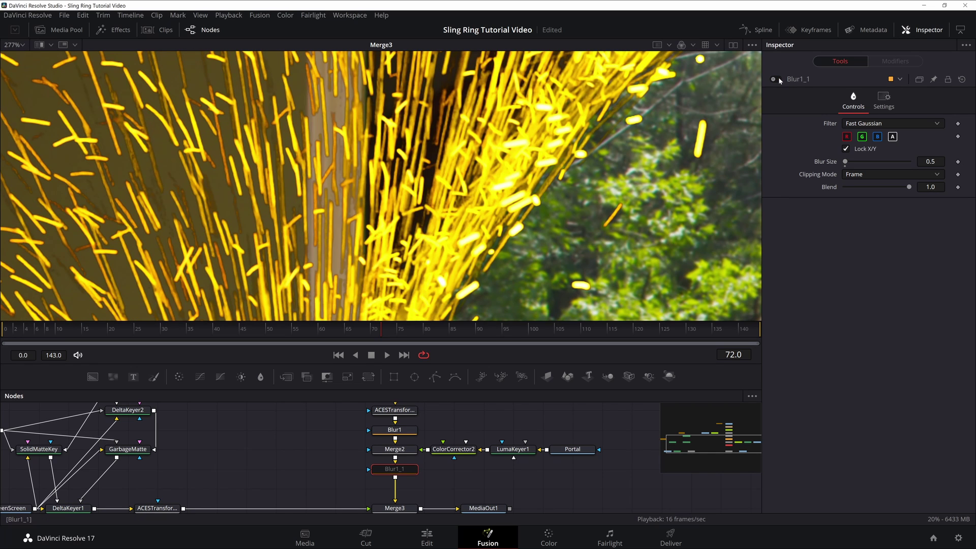
pyautogui.click(778, 79)
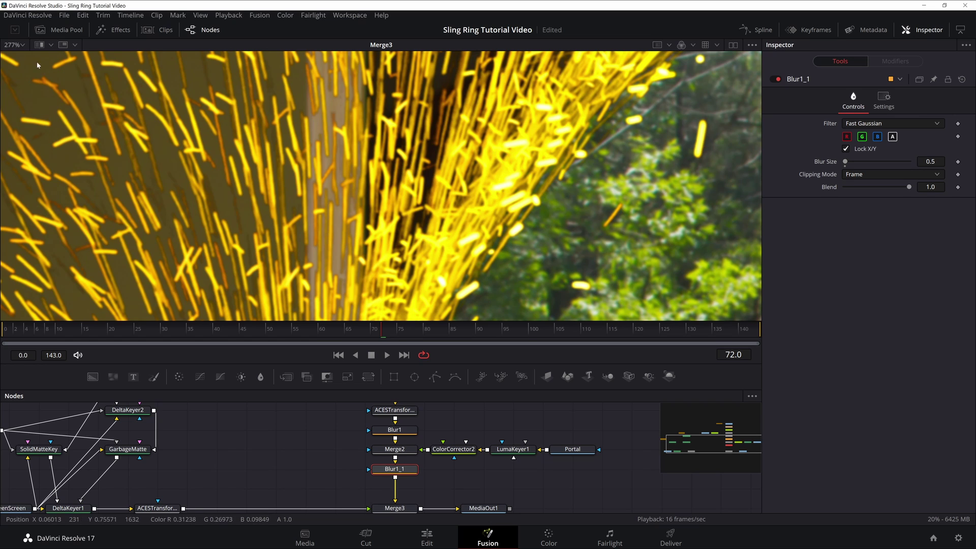
pyautogui.hotkey('ctrl', 'f')
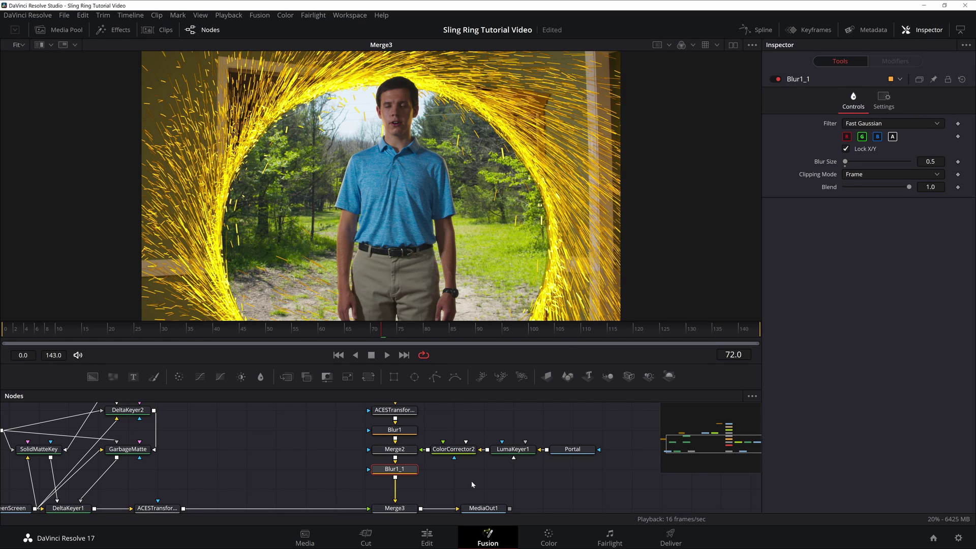
# Step: Add a Glow (Glo) node in the empty space above MediaOut1
pyautogui.click(471, 481)
pyautogui.hotkey('shift', 'space')
pyautogui.write('blur')
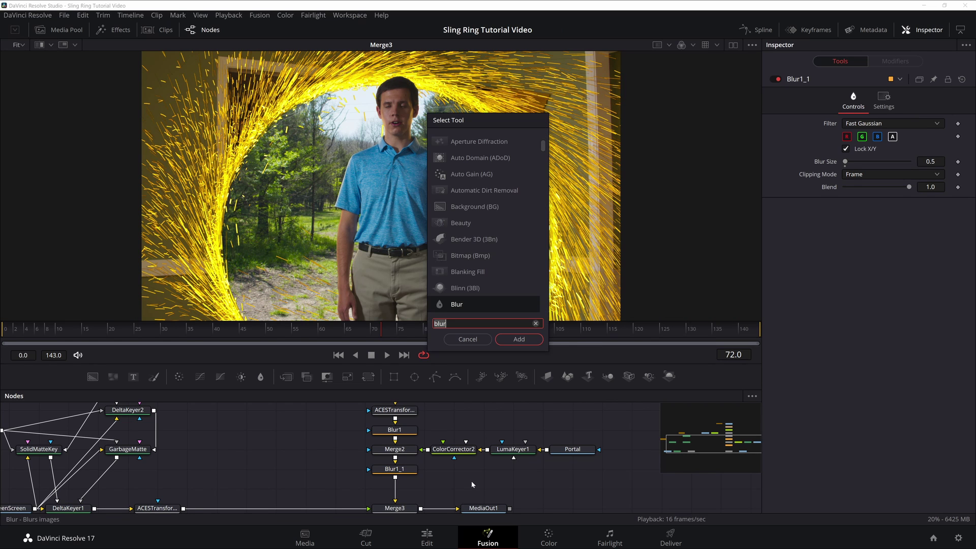
pyautogui.press('BackSpace')
pyautogui.press('BackSpace')
pyautogui.press('BackSpace')
pyautogui.press('BackSpace')
pyautogui.write('glow')
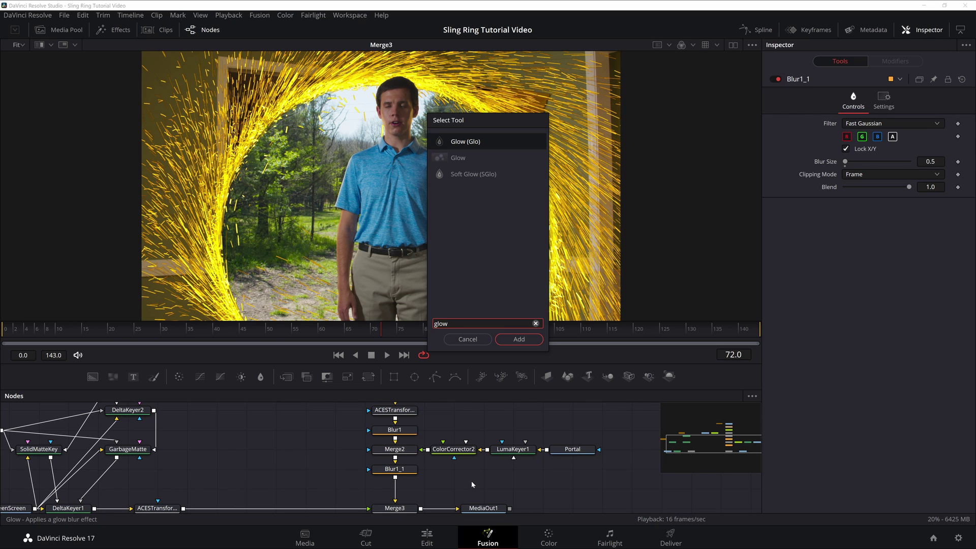
pyautogui.press('Return')
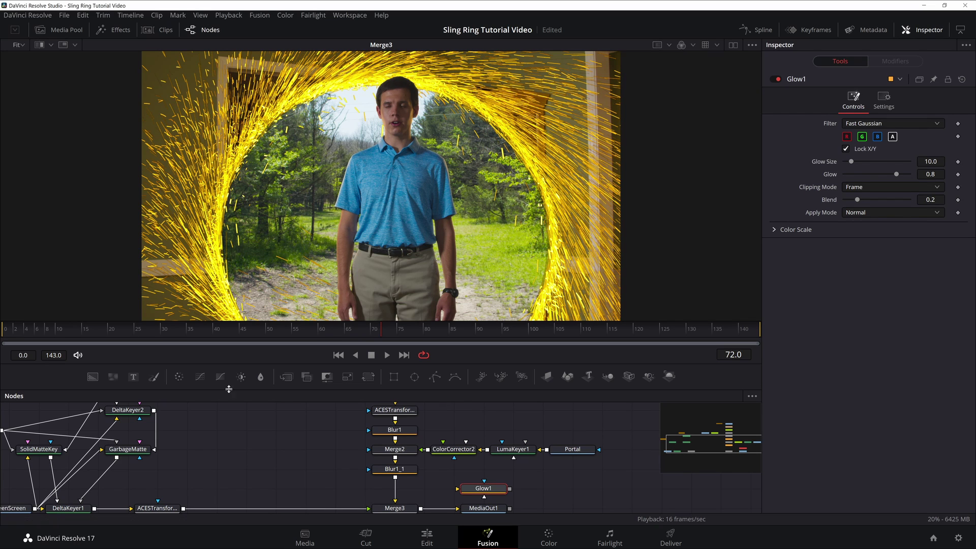
# Step: View the original GreenScreen clip in the viewer, and return the viewer to the Merge3 composite
pyautogui.scroll(-3, 336, 447)
pyautogui.hscroll(-5, 336, 447)
pyautogui.click(137, 470)
pyautogui.press('1')
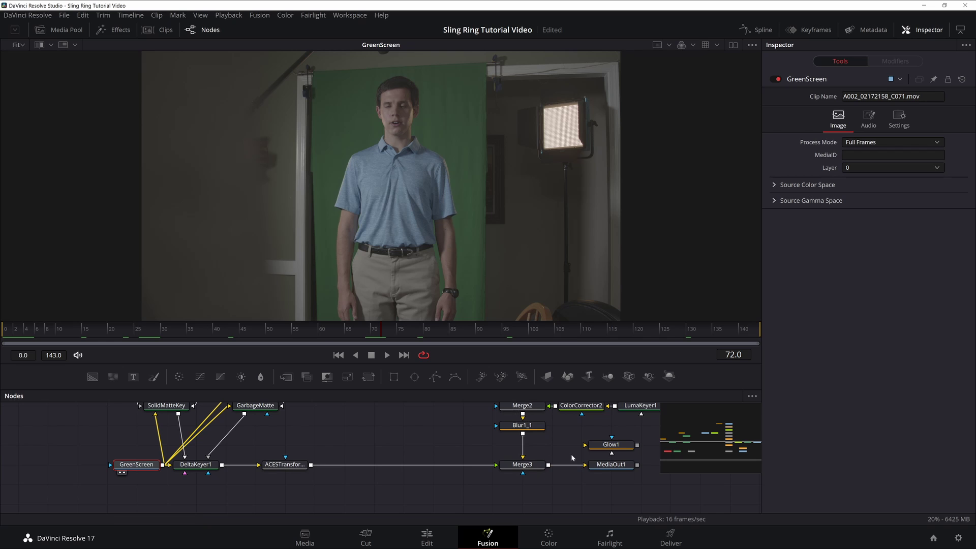
pyautogui.click(522, 464)
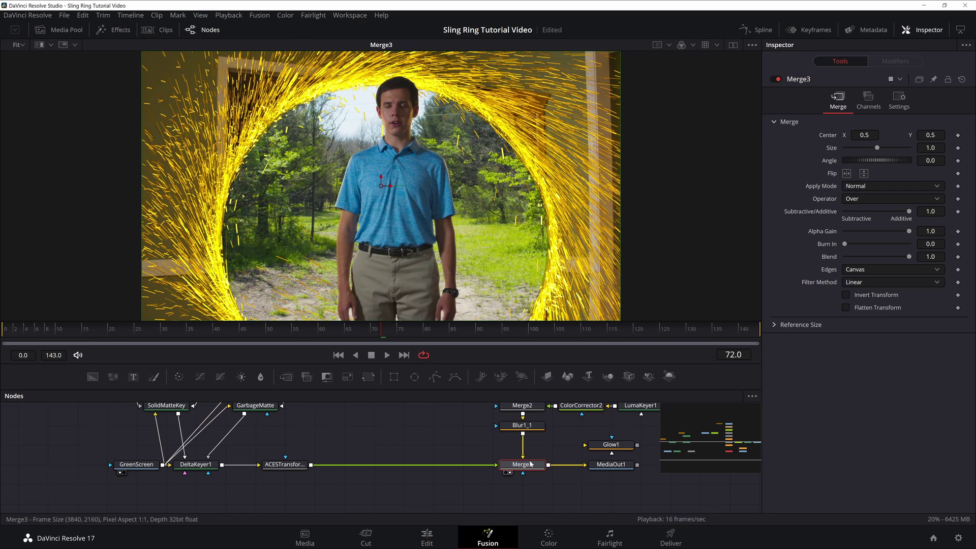
pyautogui.press('1')
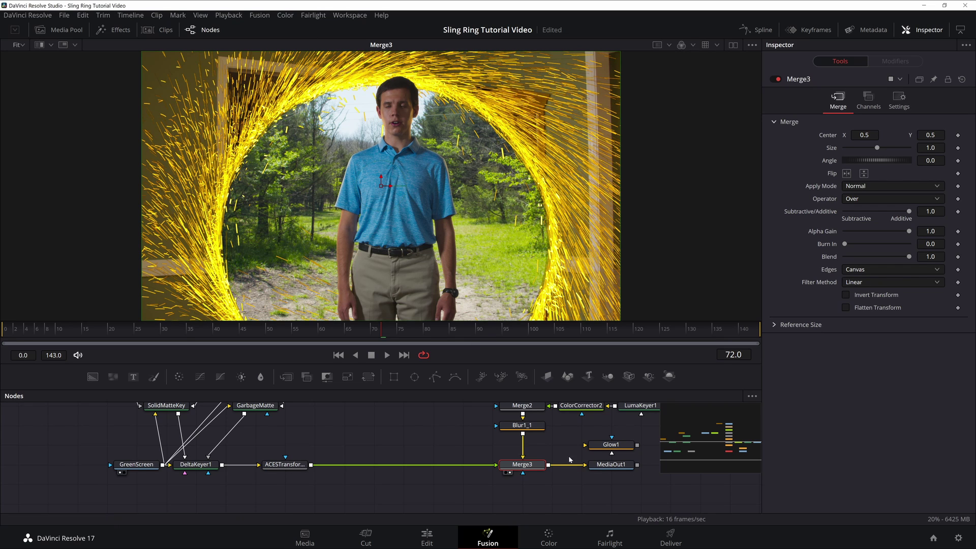
# Step: Add the other Glow effect, listed between Glow (Glo) and Soft Glow, as a new node beside Glow1
pyautogui.click(496, 425)
pyautogui.scroll(2, 552, 456)
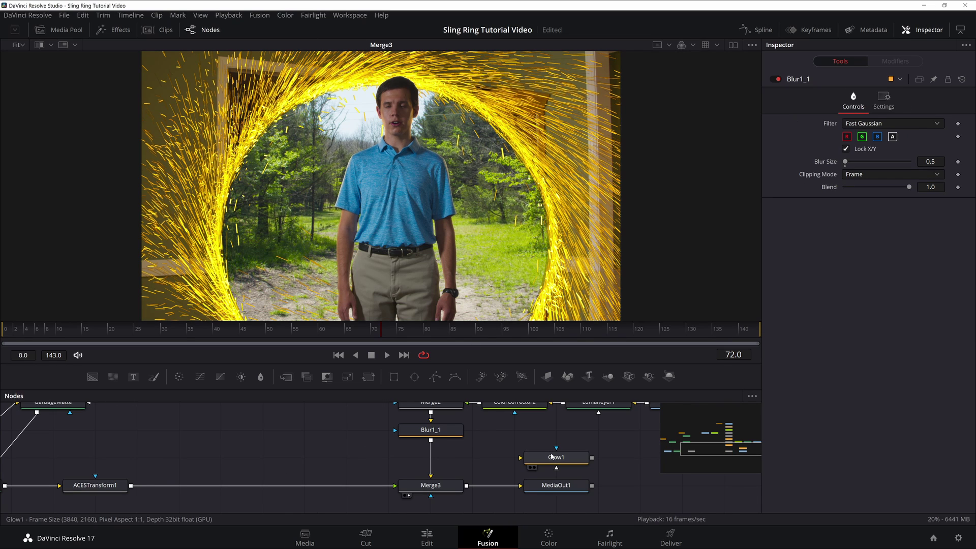
pyautogui.click(556, 457)
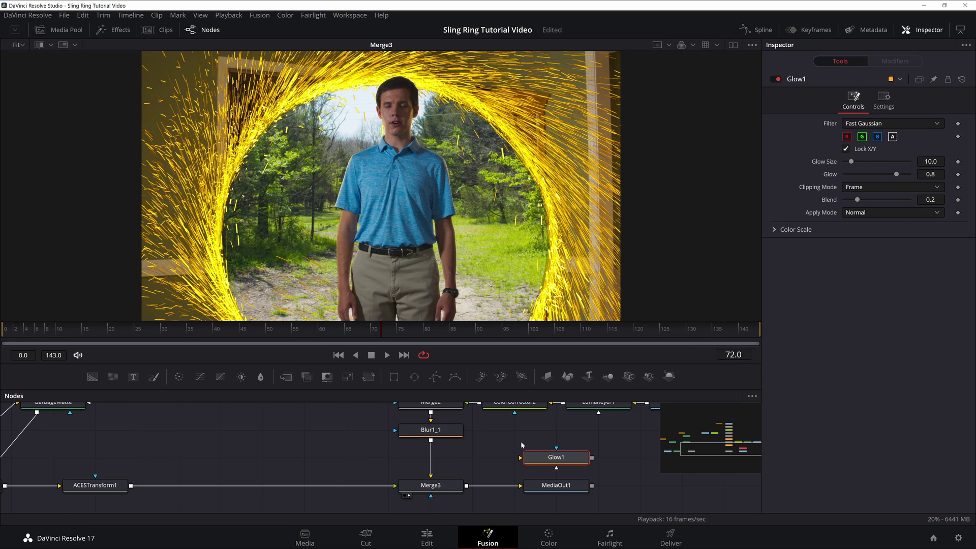
pyautogui.hotkey('shift', 'space')
pyautogui.write('glow')
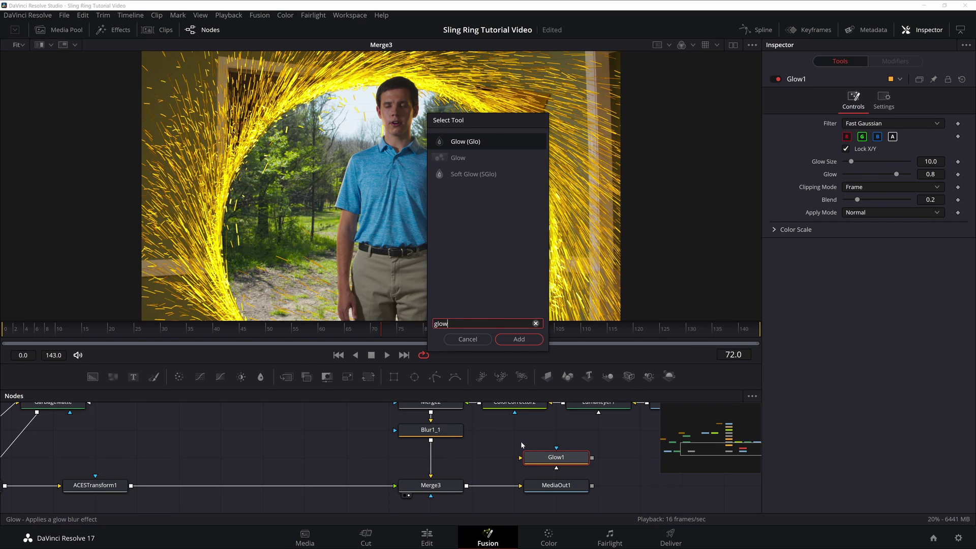
pyautogui.press('Down')
pyautogui.press('Up')
pyautogui.press('Down')
pyautogui.press('Up')
pyautogui.press('Down')
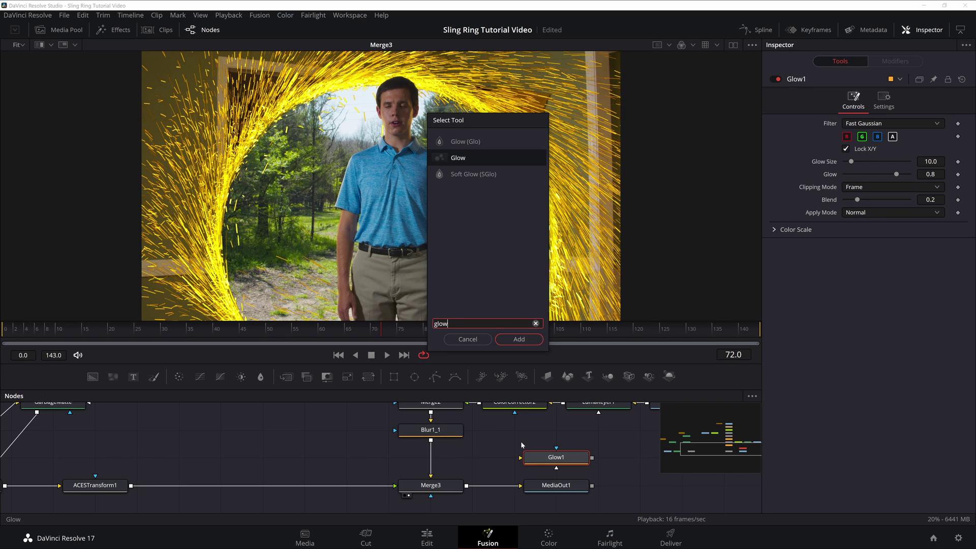
pyautogui.press('Return')
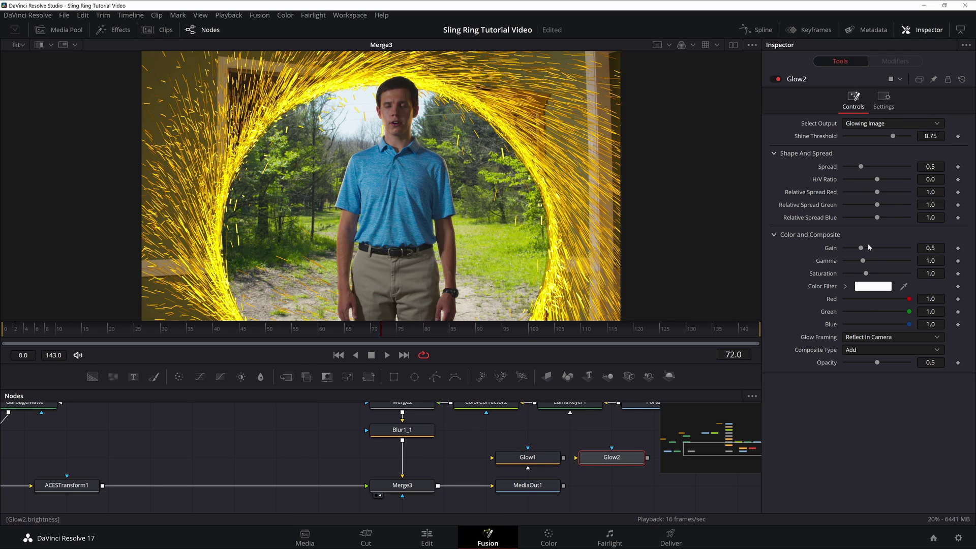
# Step: Delete Glow1, insert Glow2 between Blur1_1 and Merge3, and show its settings
pyautogui.click(536, 464)
pyautogui.press('Delete')
pyautogui.moveTo(602, 457); pyautogui.dragTo(393, 457)
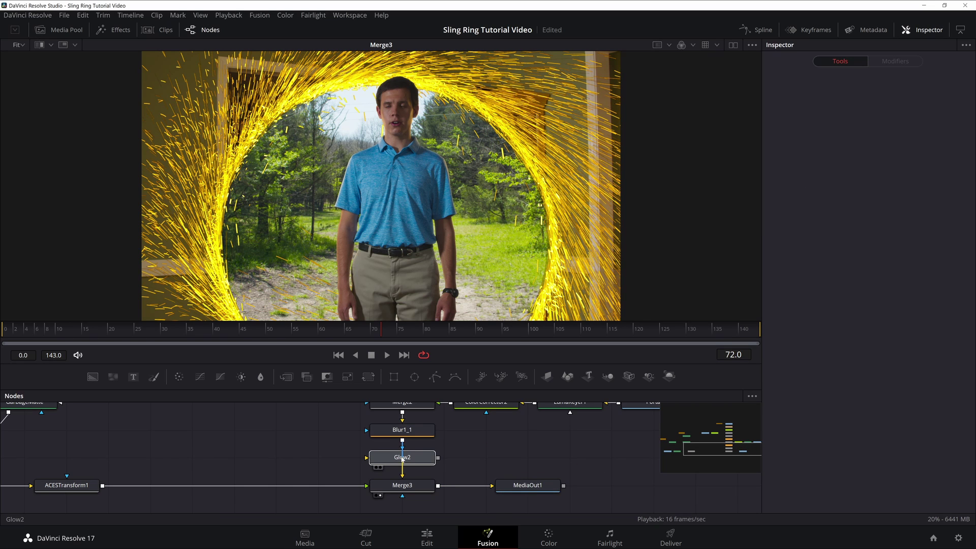
pyautogui.click(402, 458)
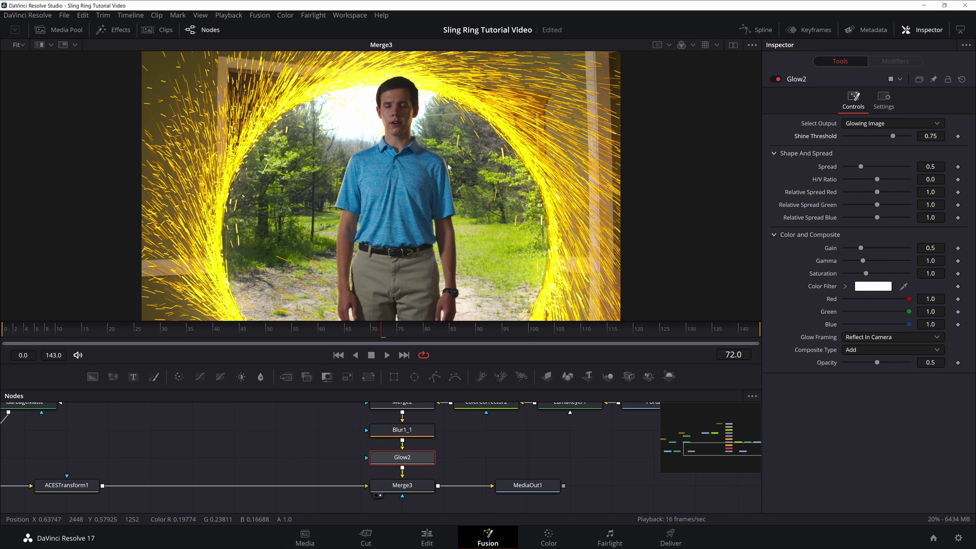
# Step: Set Glow2's output to Glow Alone, show that node in the viewer, and raise its shine threshold to about 0.929
pyautogui.moveTo(569, 439); pyautogui.dragTo(559, 449)
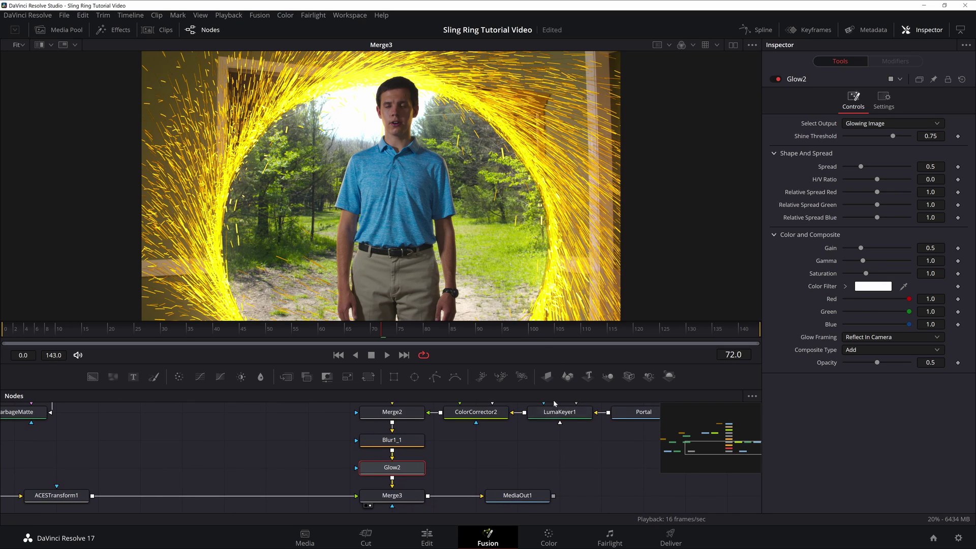
pyautogui.click(864, 125)
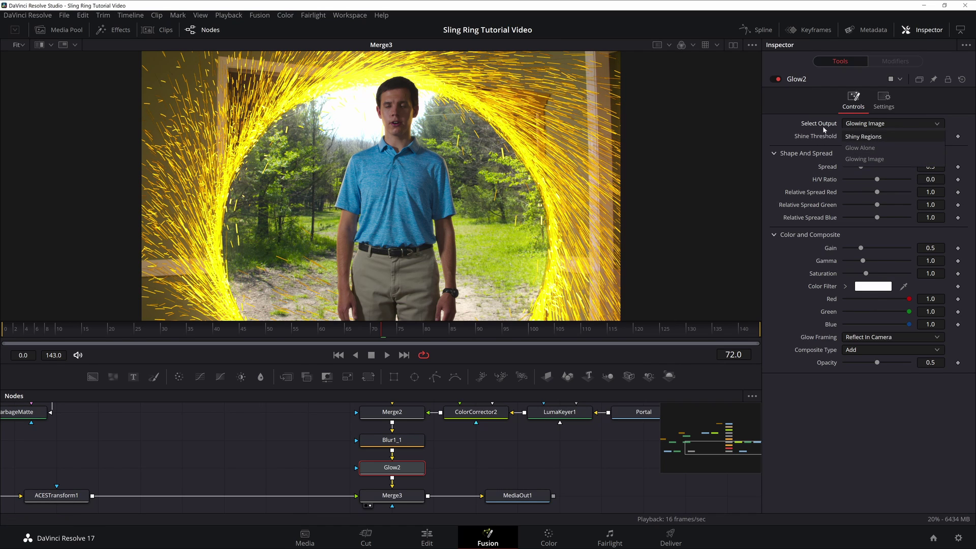
pyautogui.click(864, 148)
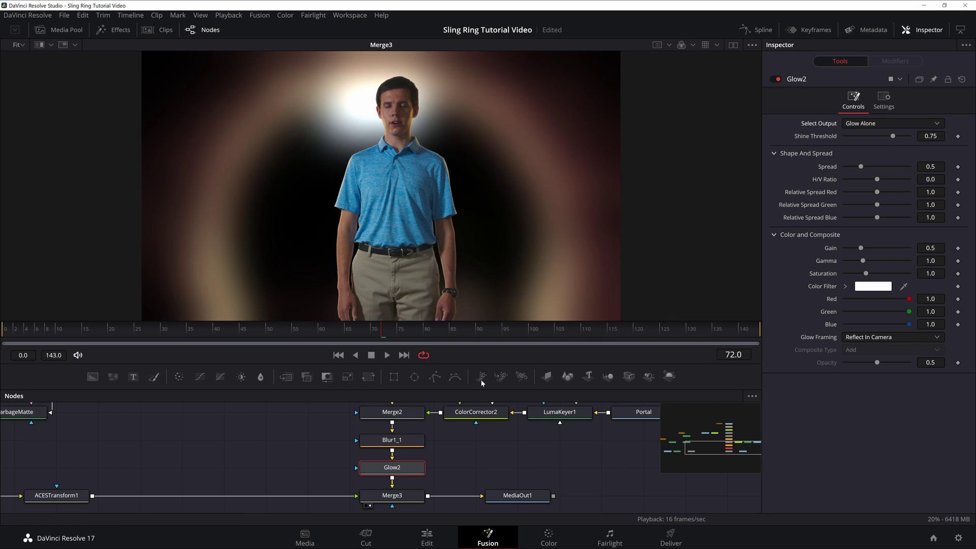
pyautogui.press('1')
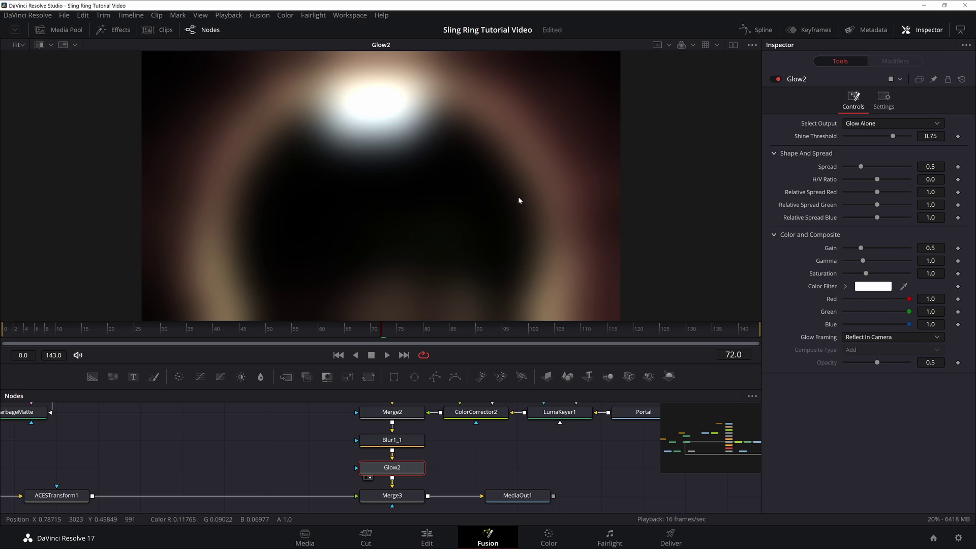
pyautogui.moveTo(894, 138); pyautogui.dragTo(905, 138)
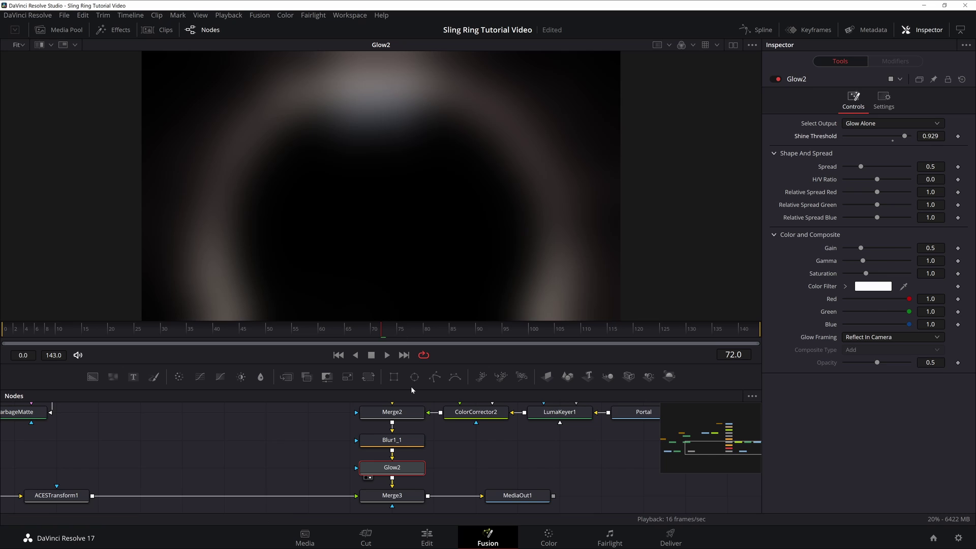
# Step: Bypass Glow2, check the LumaKeyer1 settings, and set ColorCorrector2's gain to about 1.081
pyautogui.hotkey('ctrl', 'p')
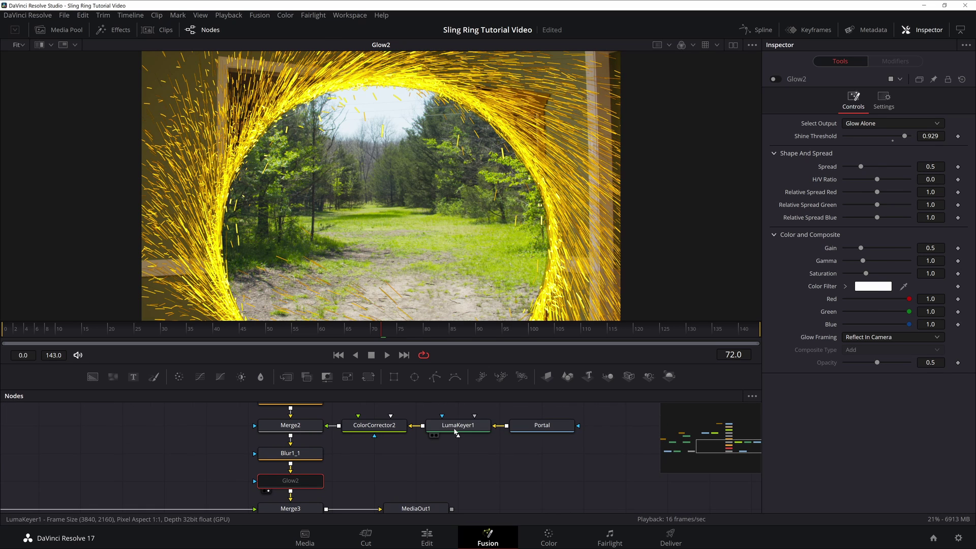
pyautogui.click(458, 425)
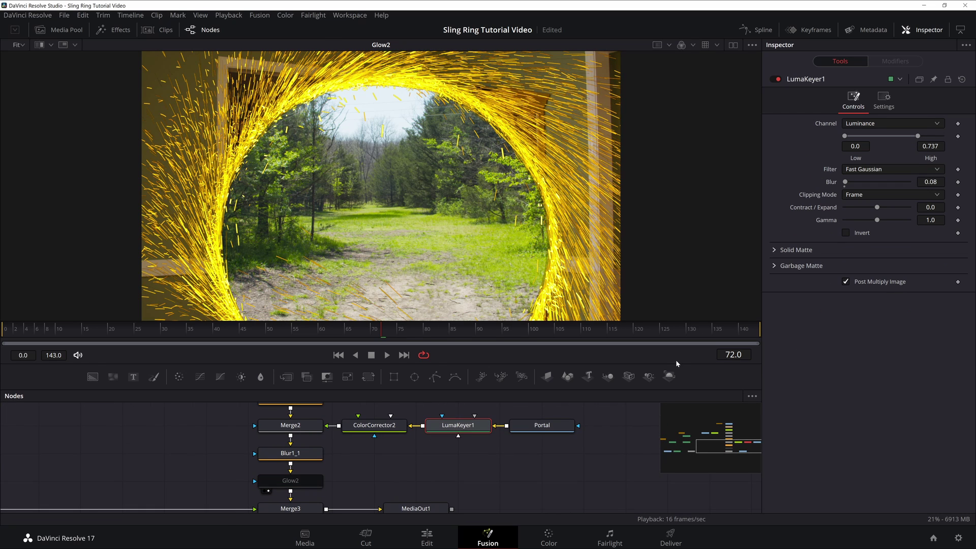
pyautogui.click(374, 425)
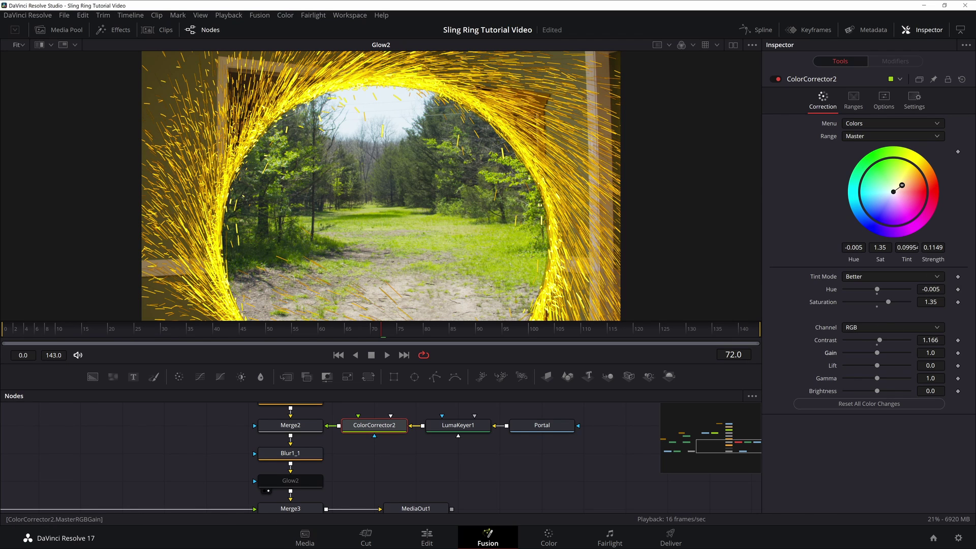
pyautogui.moveTo(930, 353); pyautogui.dragTo(937, 352)
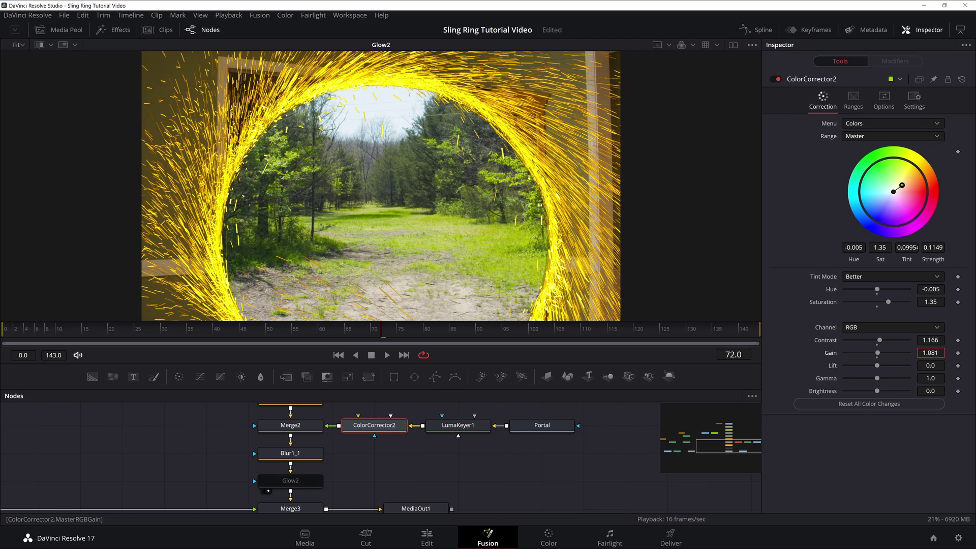
# Step: Re-enable Glow2, raise its shine threshold to about 0.953, and save the project
pyautogui.click(290, 481)
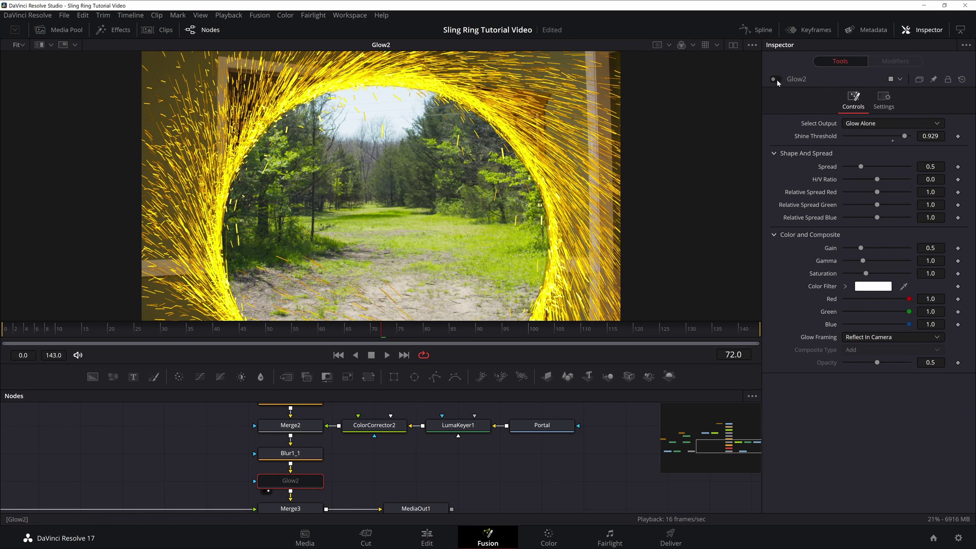
pyautogui.click(775, 80)
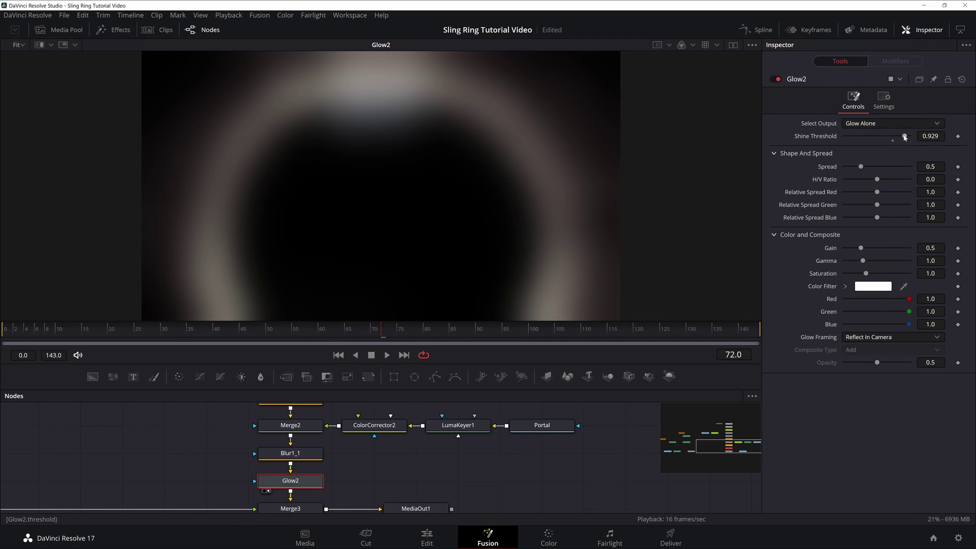
pyautogui.moveTo(904, 136); pyautogui.dragTo(906, 137)
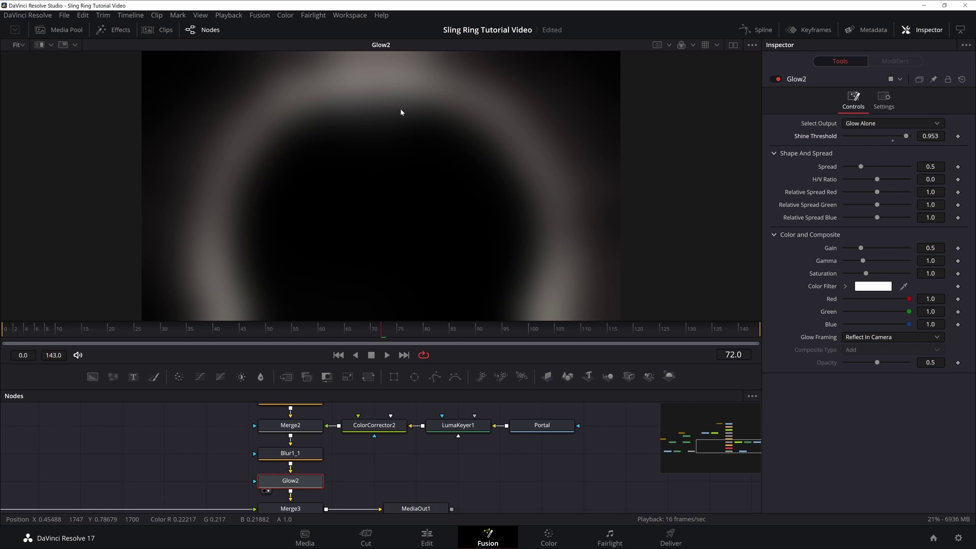
pyautogui.hotkey('ctrl', 's')
# Step: Set Glow2's output back to Glowing Image and compare the portal with the glow off and on
pyautogui.click(859, 124)
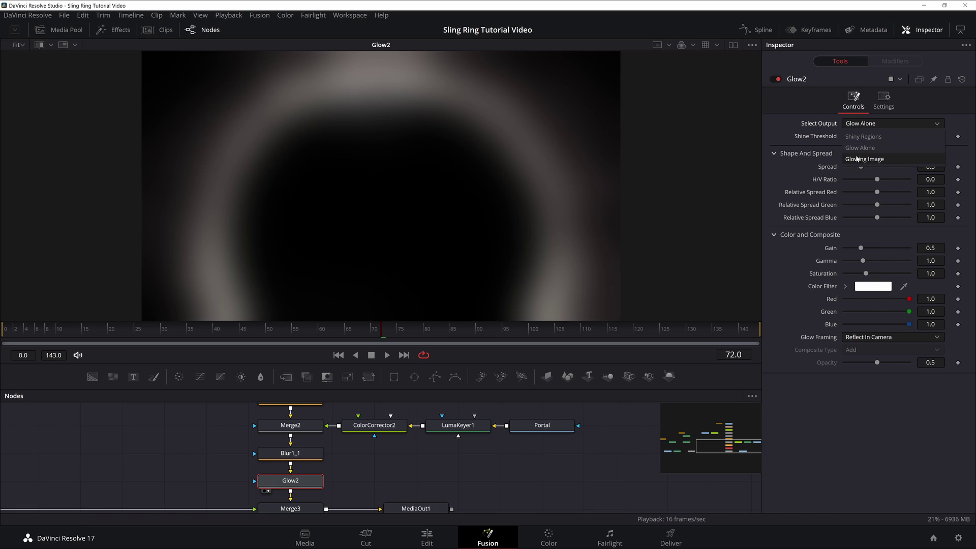
pyautogui.click(856, 159)
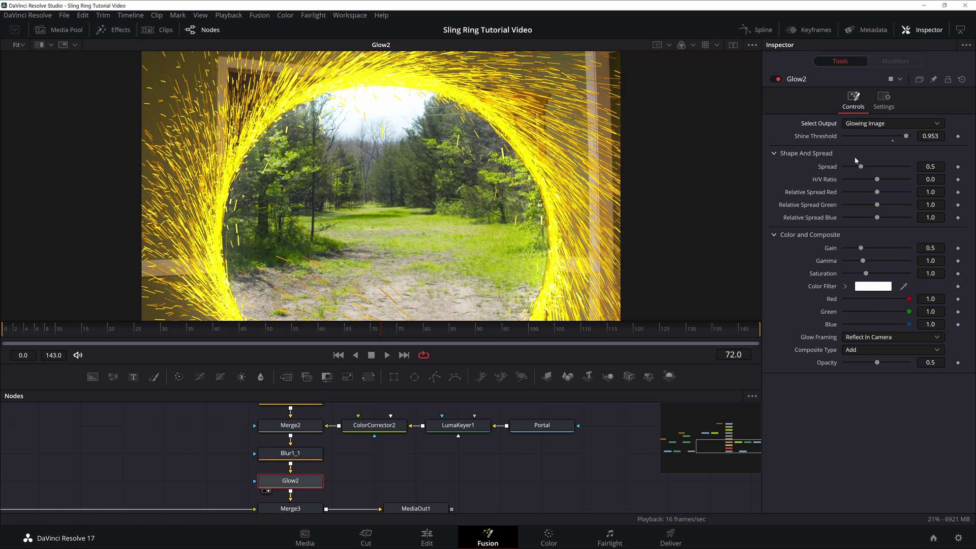
pyautogui.click(777, 79)
pyautogui.click(775, 80)
pyautogui.click(776, 79)
pyautogui.click(777, 80)
# Step: Set Glow2's color filter to yellow, #ffea06
pyautogui.click(868, 289)
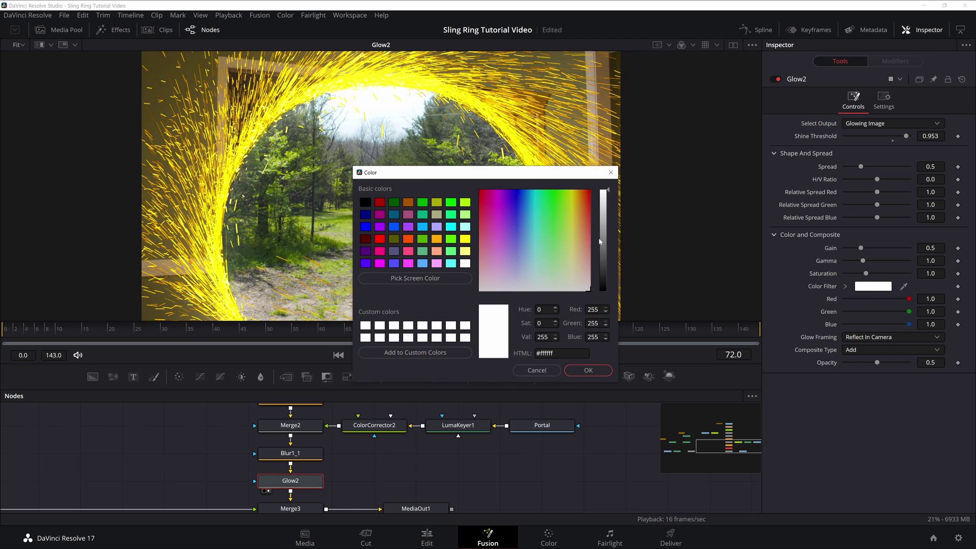
pyautogui.moveTo(571, 197); pyautogui.dragTo(573, 192)
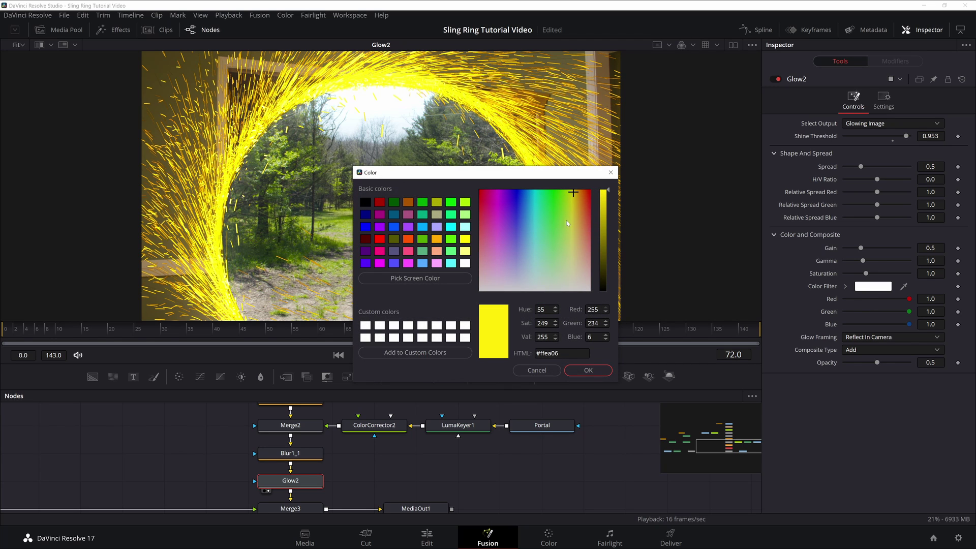
pyautogui.click(601, 373)
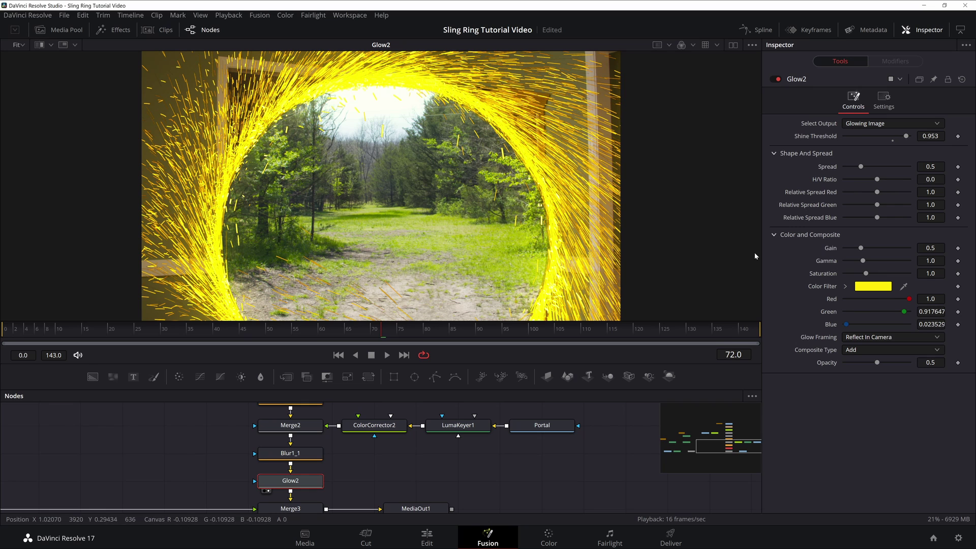
# Step: Set Glow2's gain to about 0.236 and spread to about 0.598, and compare the portal with the glow off and on
pyautogui.moveTo(860, 166)
pyautogui.mouseDown()
pyautogui.moveTo(879, 167)
pyautogui.moveTo(844, 156)
pyautogui.mouseUp()
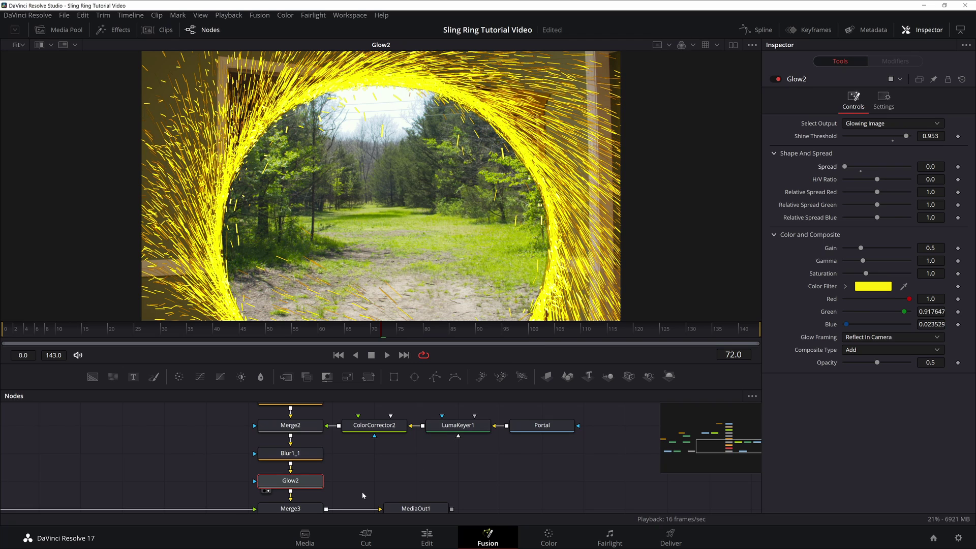
pyautogui.moveTo(382, 474); pyautogui.dragTo(430, 439)
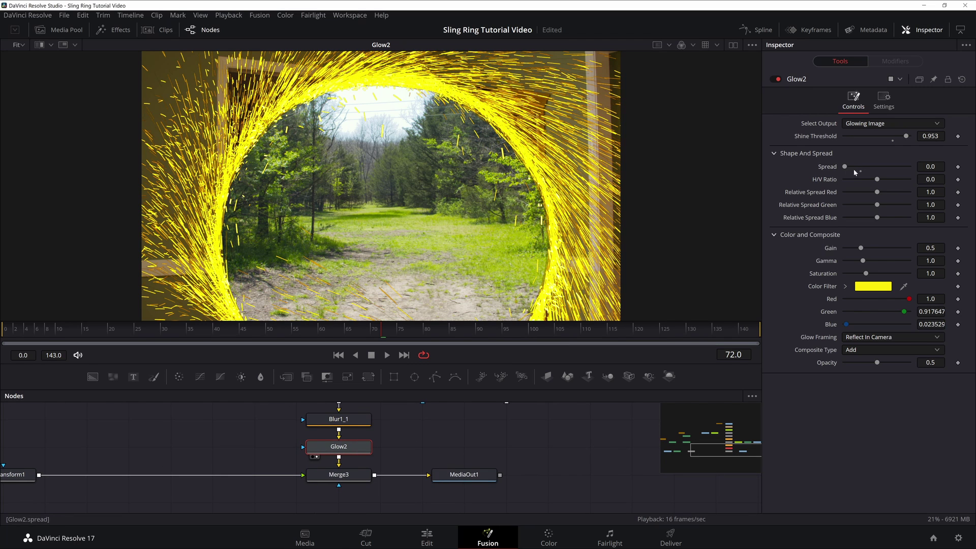
pyautogui.moveTo(844, 168); pyautogui.dragTo(847, 169)
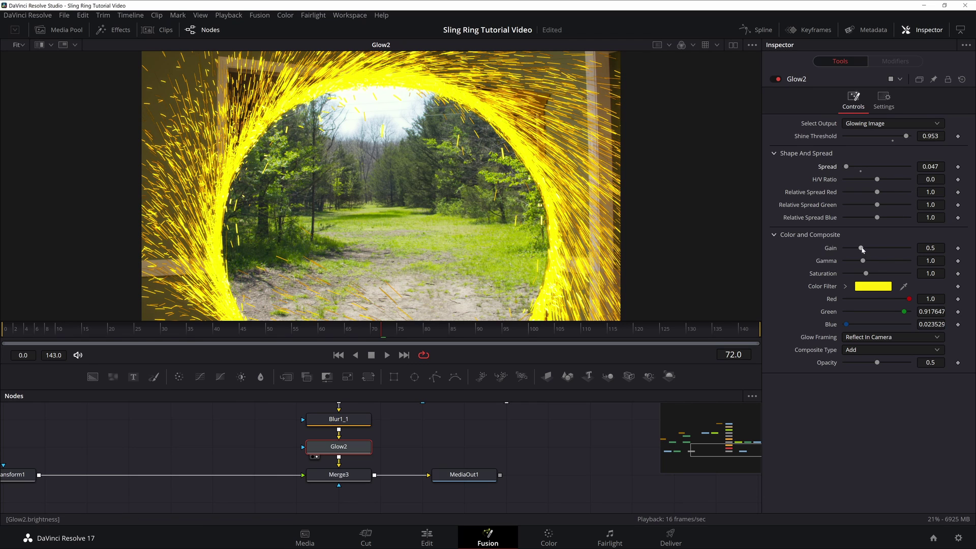
pyautogui.moveTo(860, 247)
pyautogui.mouseDown()
pyautogui.moveTo(843, 247)
pyautogui.moveTo(860, 254)
pyautogui.mouseUp()
pyautogui.moveTo(876, 364)
pyautogui.mouseDown()
pyautogui.moveTo(866, 364)
pyautogui.moveTo(876, 364)
pyautogui.mouseUp()
pyautogui.moveTo(846, 166); pyautogui.dragTo(866, 165)
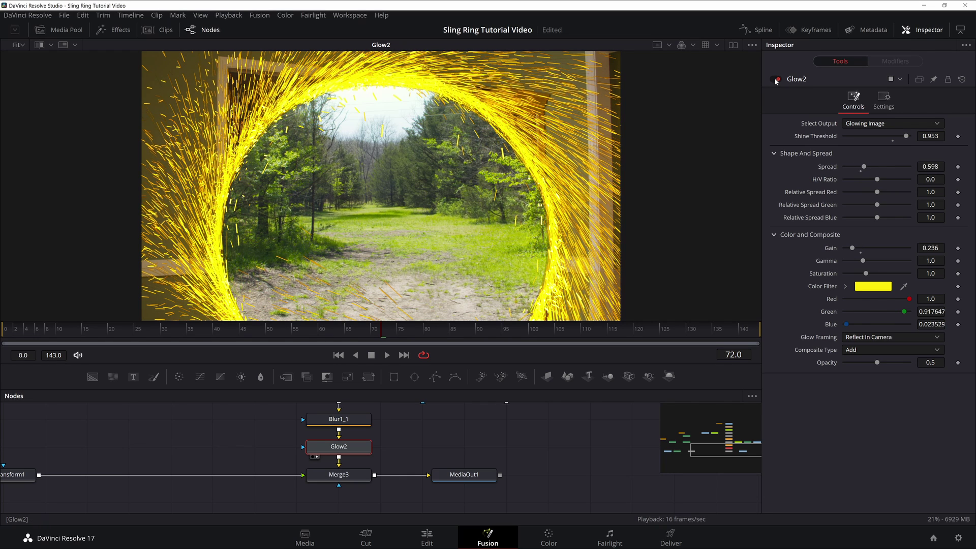
pyautogui.click(775, 81)
pyautogui.click(775, 80)
pyautogui.click(776, 81)
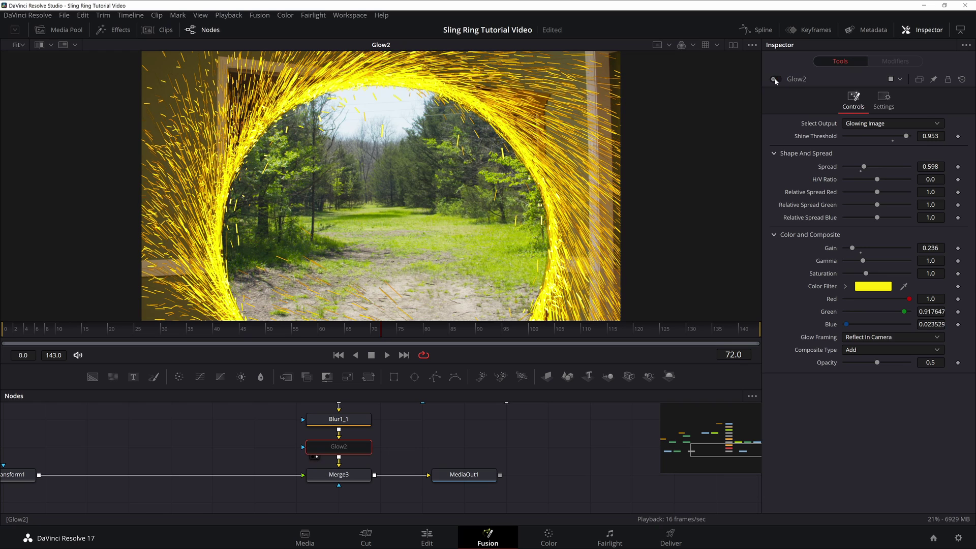
pyautogui.click(776, 81)
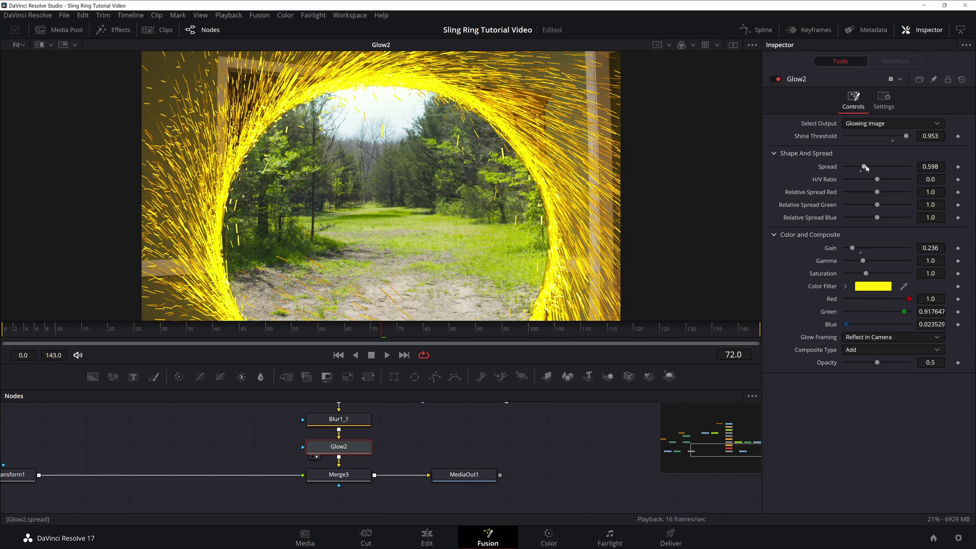
# Step: Refine Glow2 with spread 0.929, shine threshold 0.96, color filter green 0.89 and opacity 0.528
pyautogui.moveTo(864, 166); pyautogui.dragTo(874, 166)
pyautogui.moveTo(916, 136); pyautogui.dragTo(916, 137)
pyautogui.moveTo(904, 311); pyautogui.dragTo(902, 312)
pyautogui.moveTo(877, 363); pyautogui.dragTo(879, 362)
pyautogui.click(541, 441)
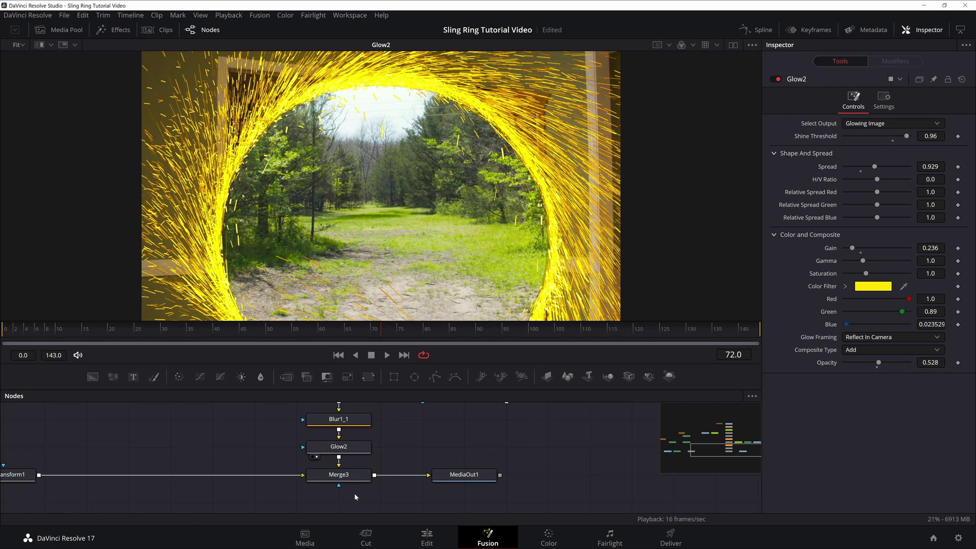
# Step: View the Merge3 composite close up around the man's head and compare it with Glow2 off and on
pyautogui.click(338, 474)
pyautogui.press('1')
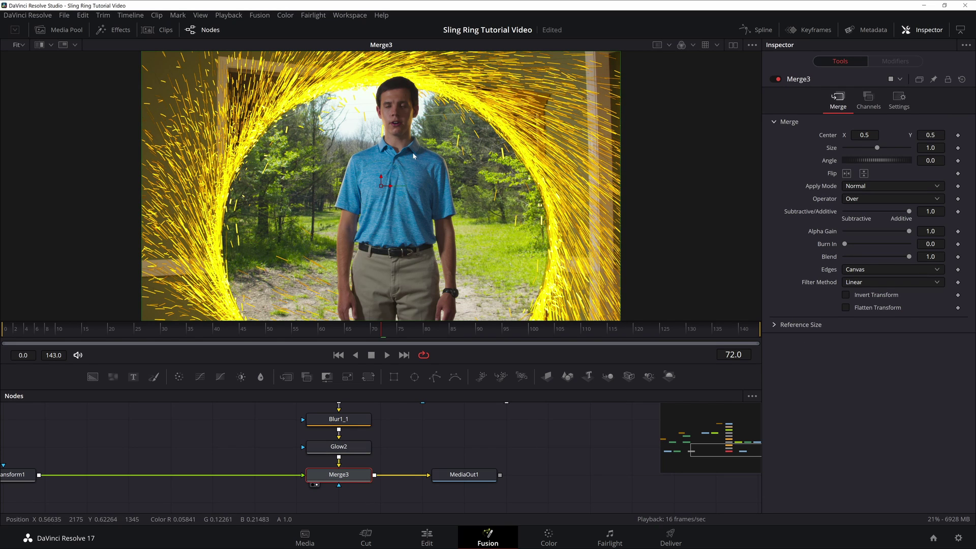
pyautogui.scroll(6, 412, 152)
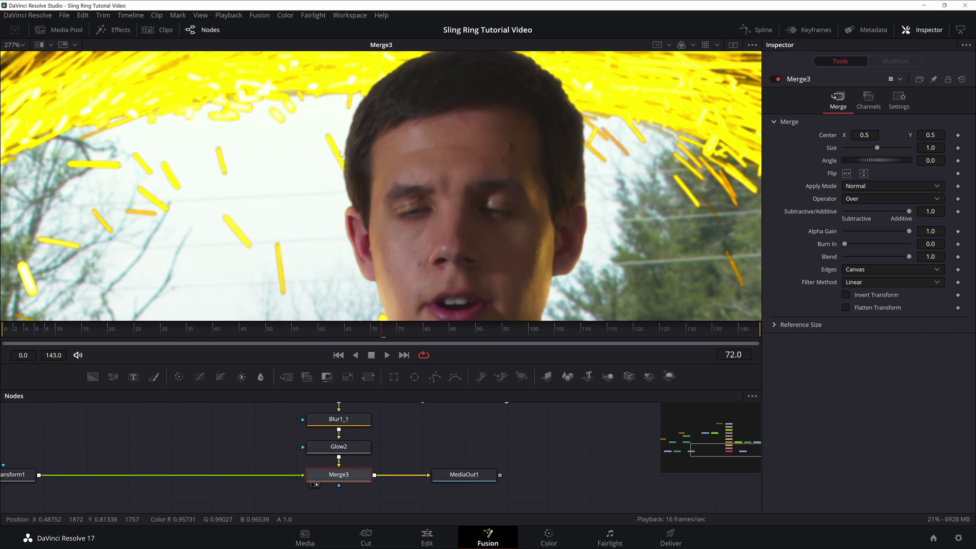
pyautogui.click(337, 452)
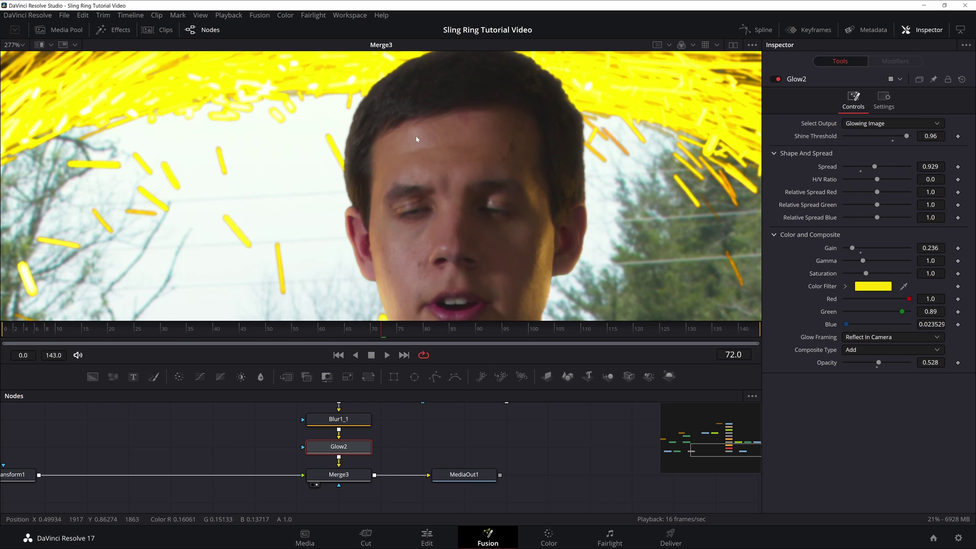
pyautogui.click(776, 80)
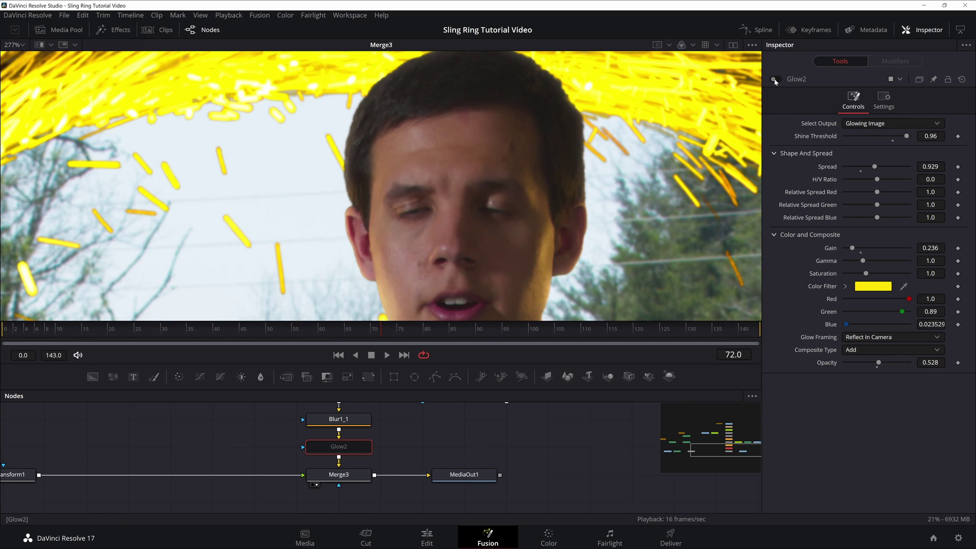
pyautogui.click(776, 79)
pyautogui.click(777, 79)
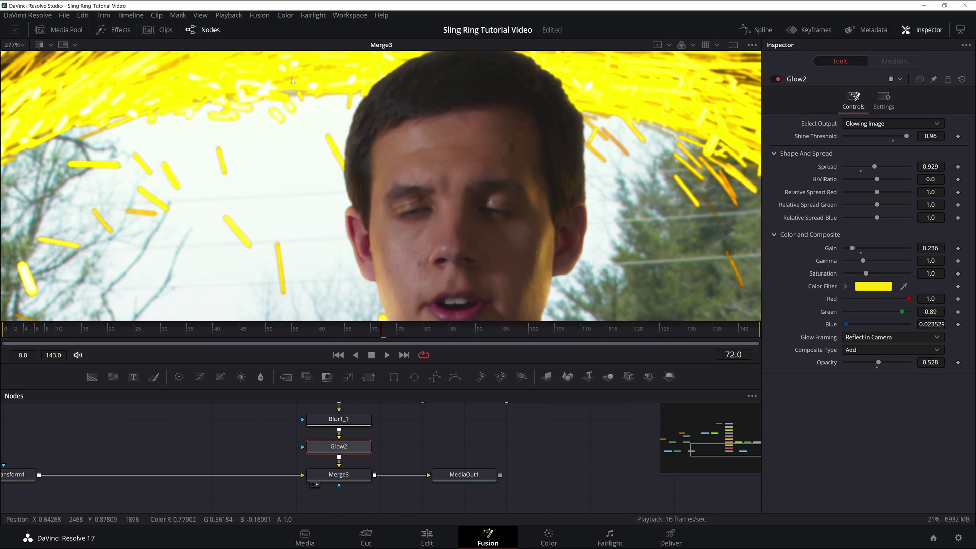
# Step: Fit the whole composite in the viewer, compare it with Glow2 off and on, and leave Glow2 bypassed
pyautogui.click(14, 45)
pyautogui.click(15, 58)
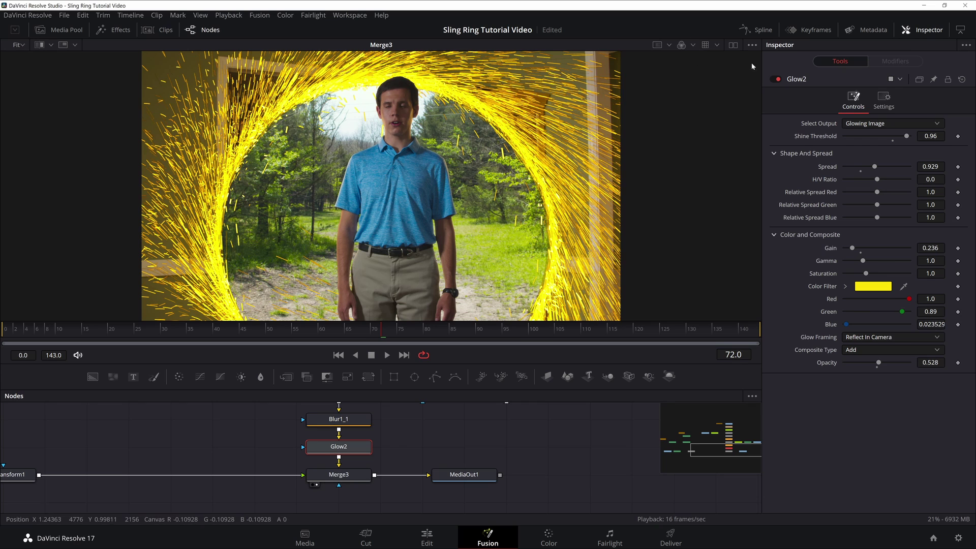
pyautogui.click(777, 80)
pyautogui.click(777, 79)
pyautogui.click(777, 80)
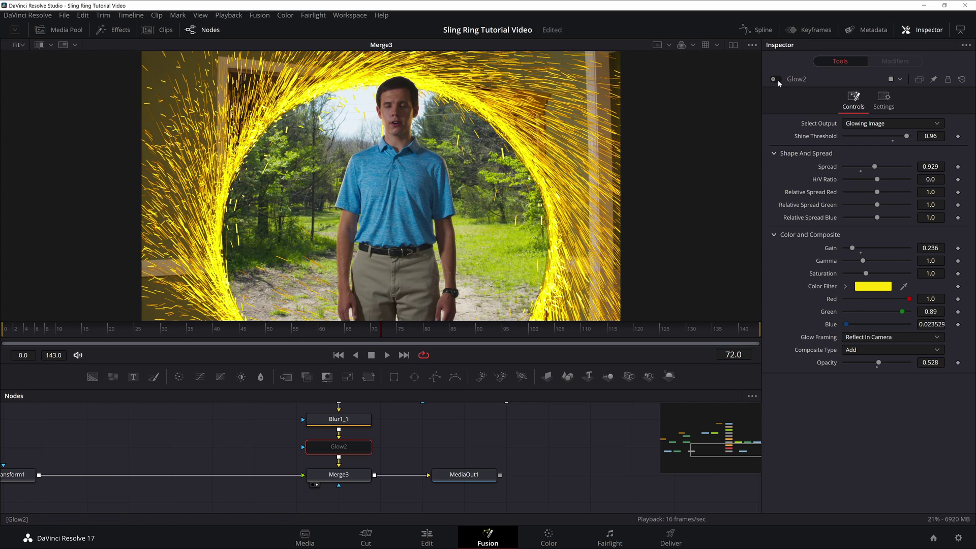
pyautogui.click(777, 80)
pyautogui.click(777, 80)
# Step: Move Glow2 between Merge3 and MediaOut1, re-enable it, and compare its output in the viewer with the glow off and on
pyautogui.moveTo(337, 451); pyautogui.dragTo(416, 479)
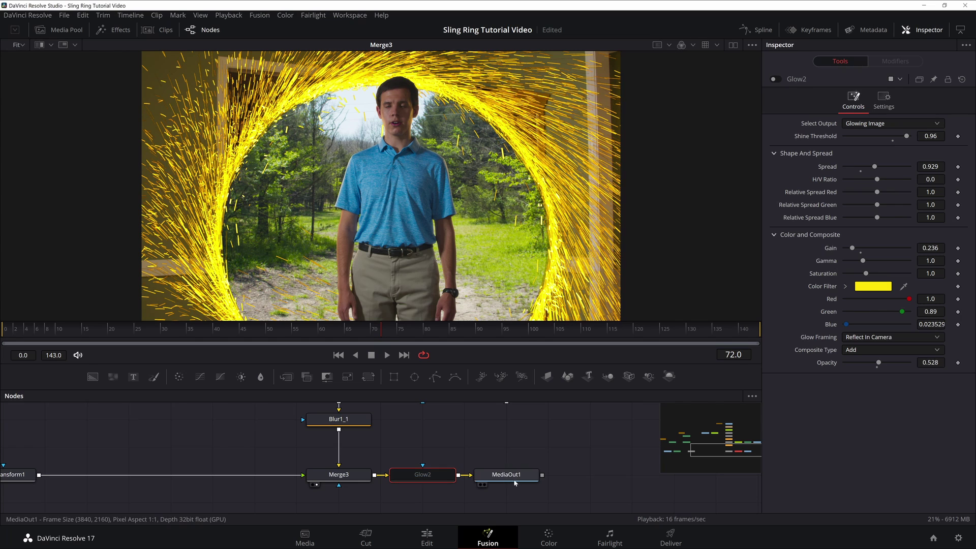
pyautogui.click(776, 79)
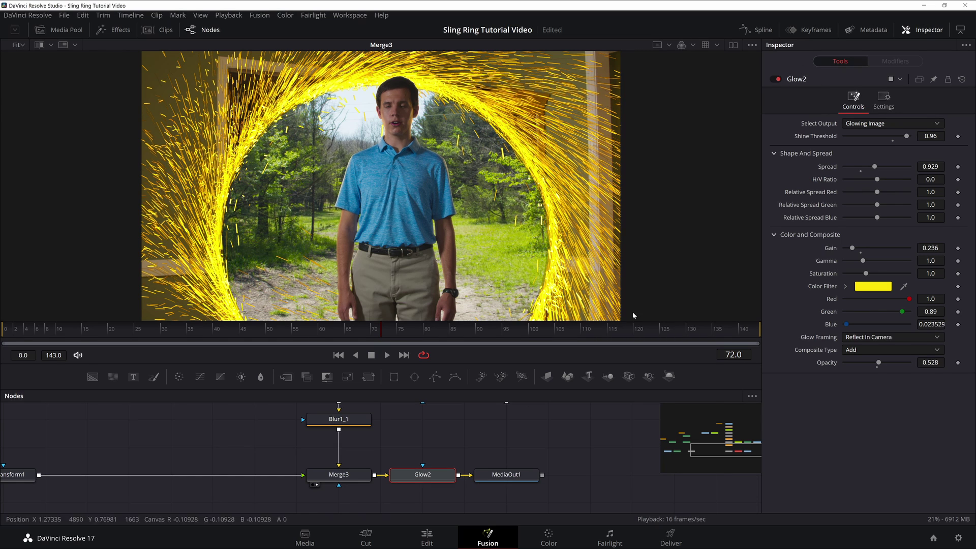
pyautogui.click(396, 484)
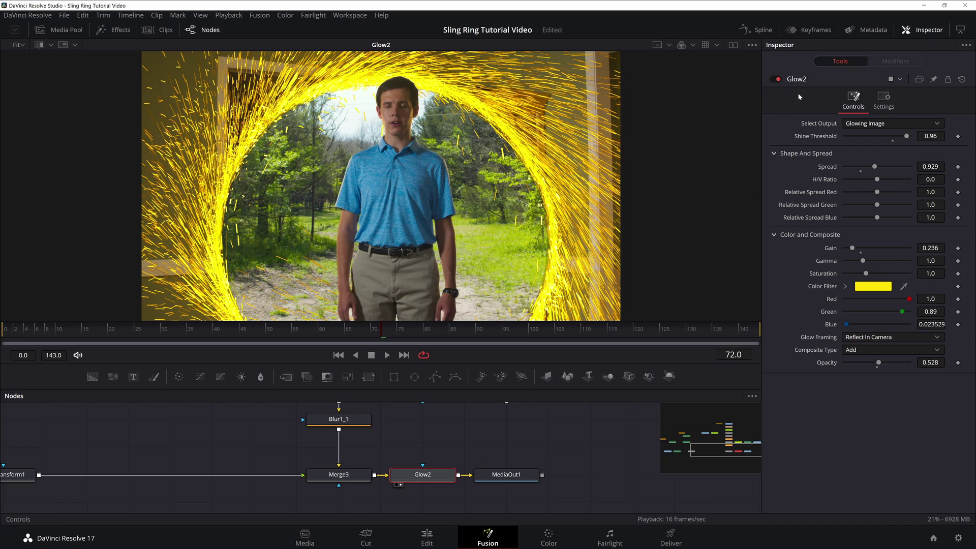
pyautogui.click(776, 80)
pyautogui.click(776, 81)
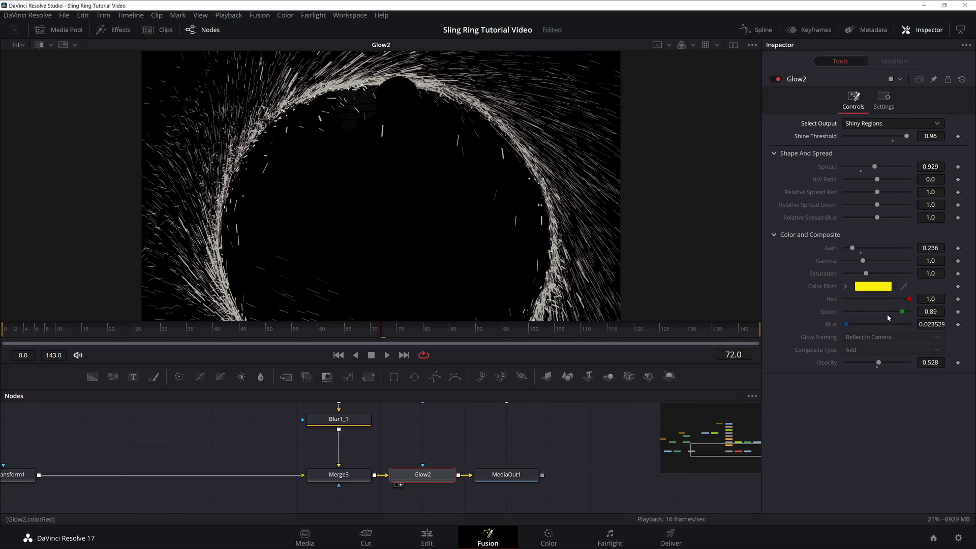
# Step: Compare Glow2's Glowing Image, Shiny Regions and Glow Alone outputs, leaving its output set to Glowing Image
pyautogui.click(864, 123)
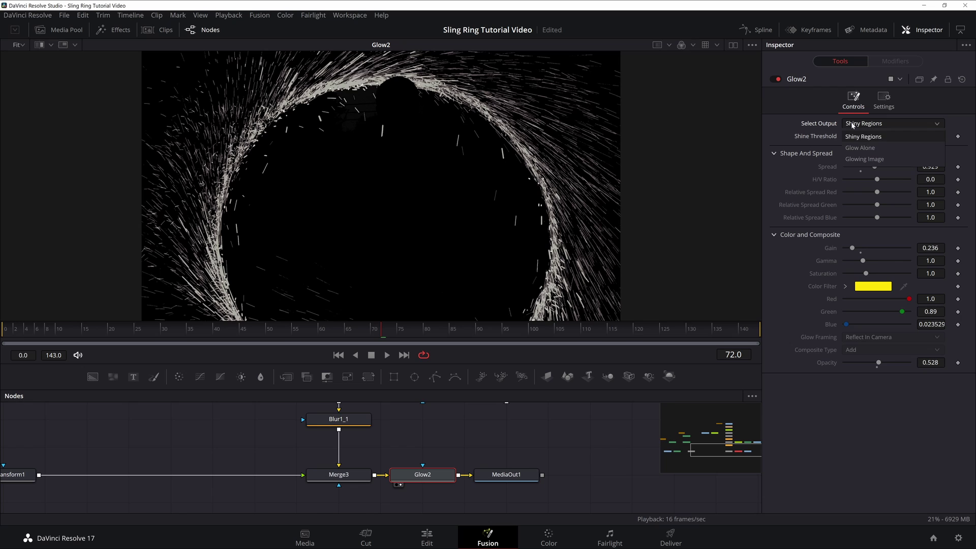
pyautogui.click(864, 162)
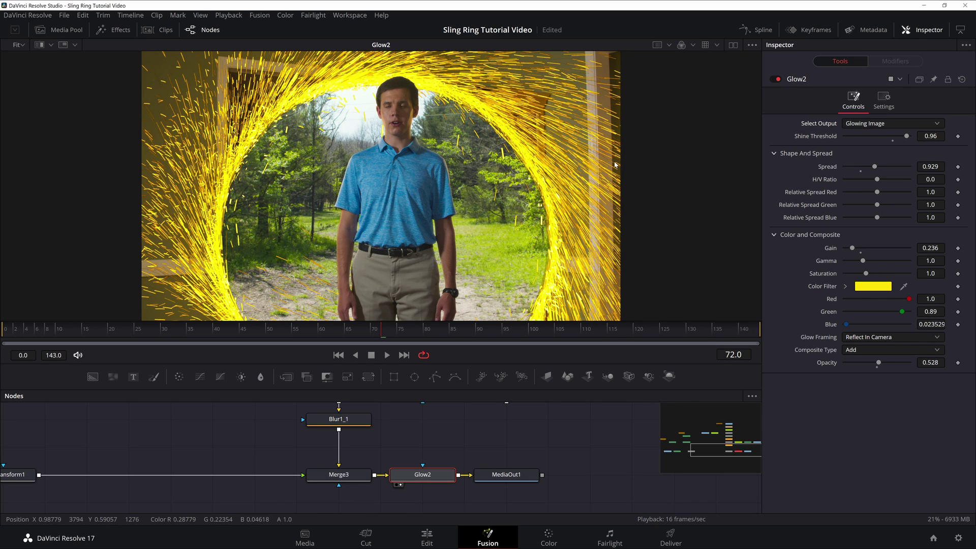
pyautogui.hotkey('ctrl', 'z')
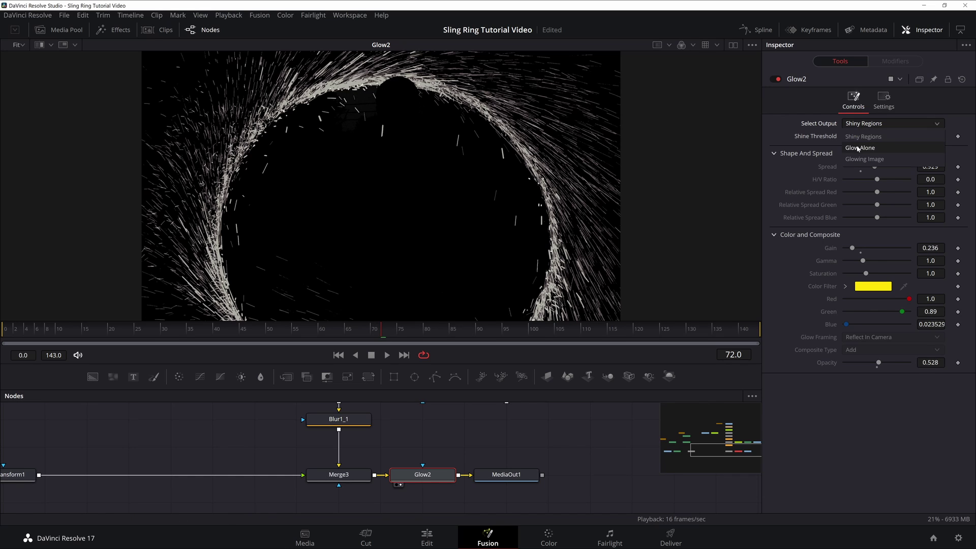
pyautogui.click(860, 147)
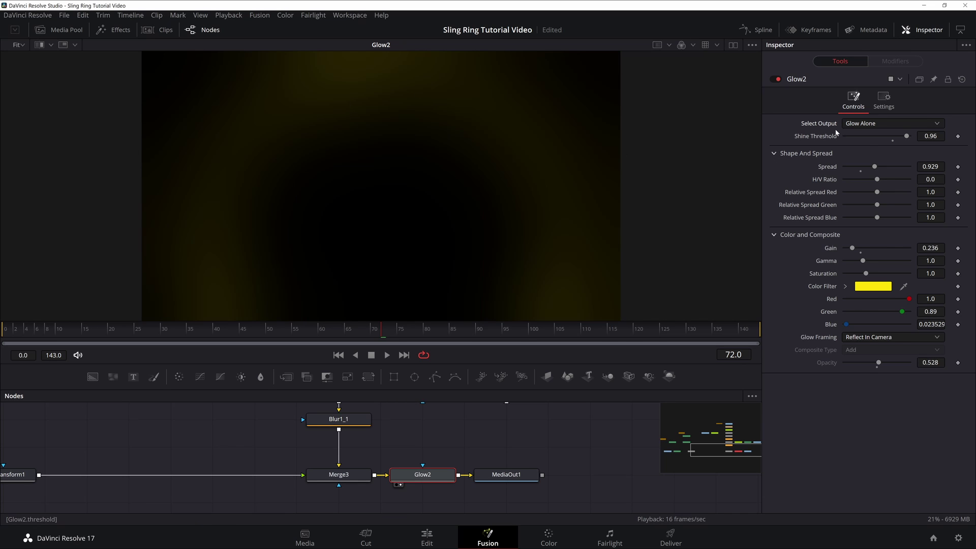
pyautogui.click(889, 123)
pyautogui.click(864, 157)
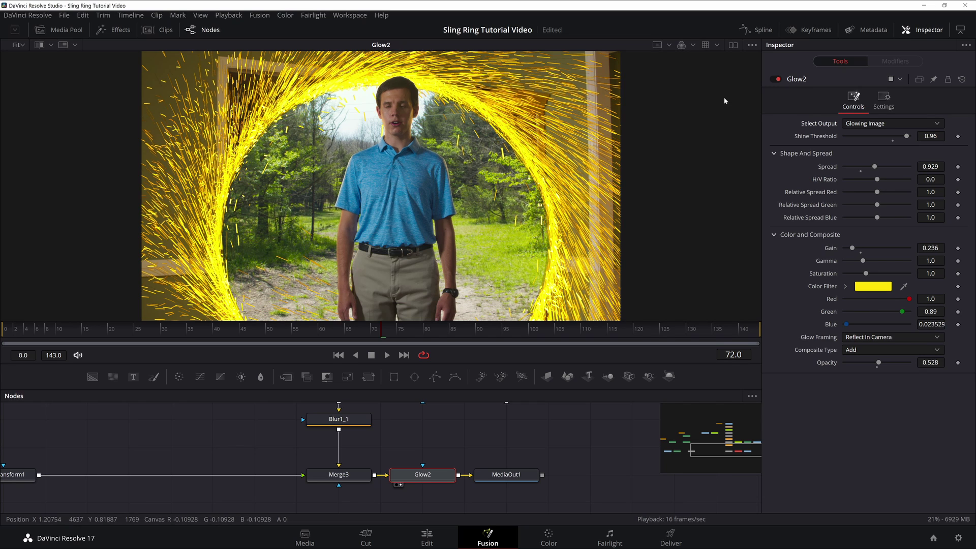
# Step: Compare the full composite with Glow2 off and on, leaving the glow enabled and the node deselected
pyautogui.click(776, 79)
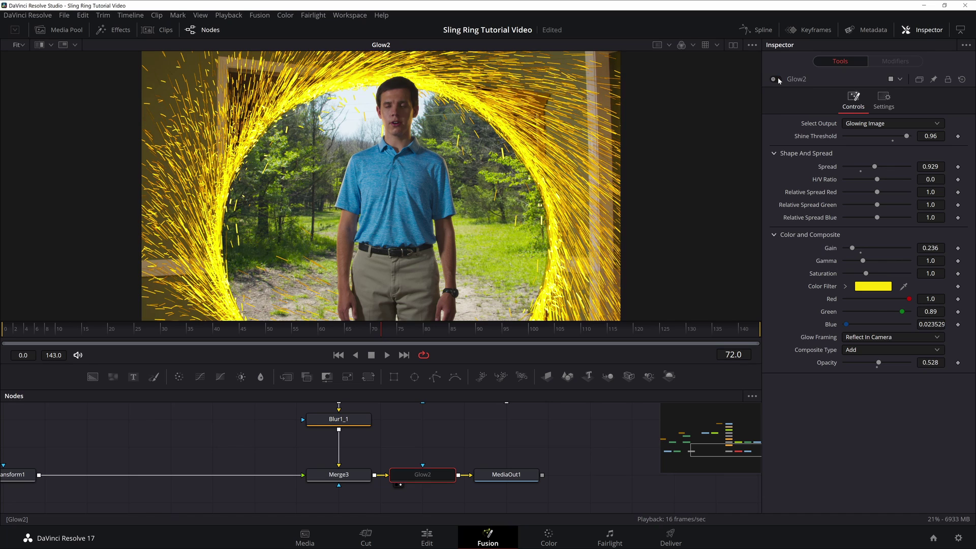
pyautogui.click(776, 80)
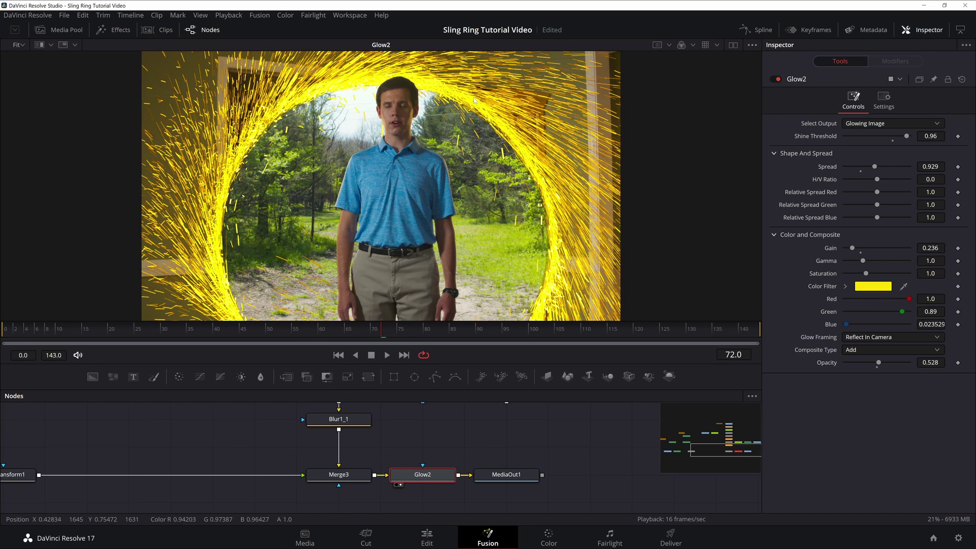
pyautogui.click(591, 443)
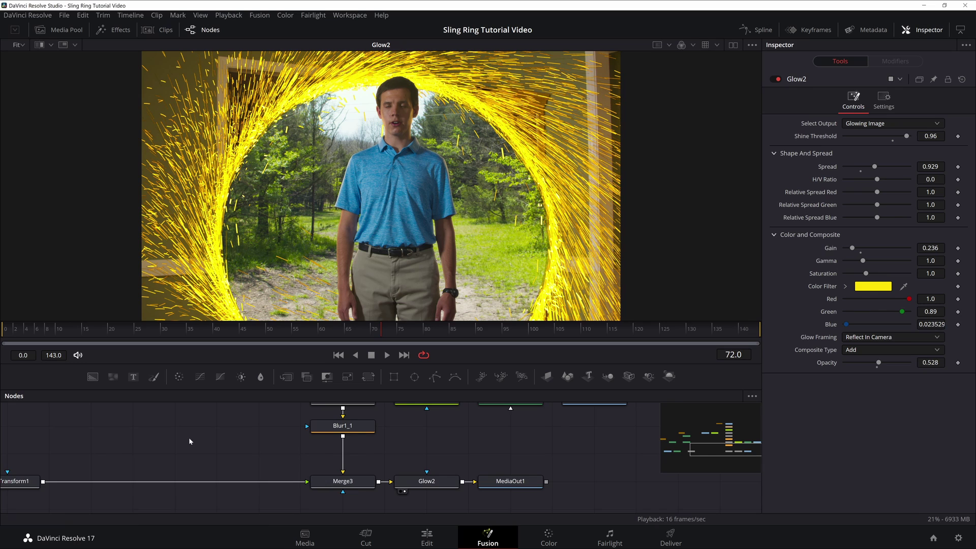
pyautogui.moveTo(189, 441); pyautogui.dragTo(609, 466)
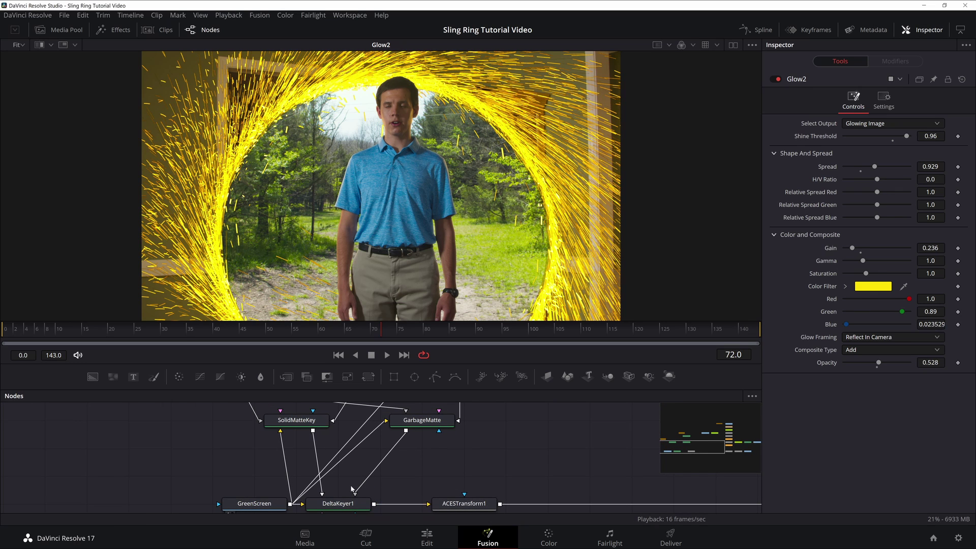
pyautogui.moveTo(486, 462); pyautogui.dragTo(349, 456)
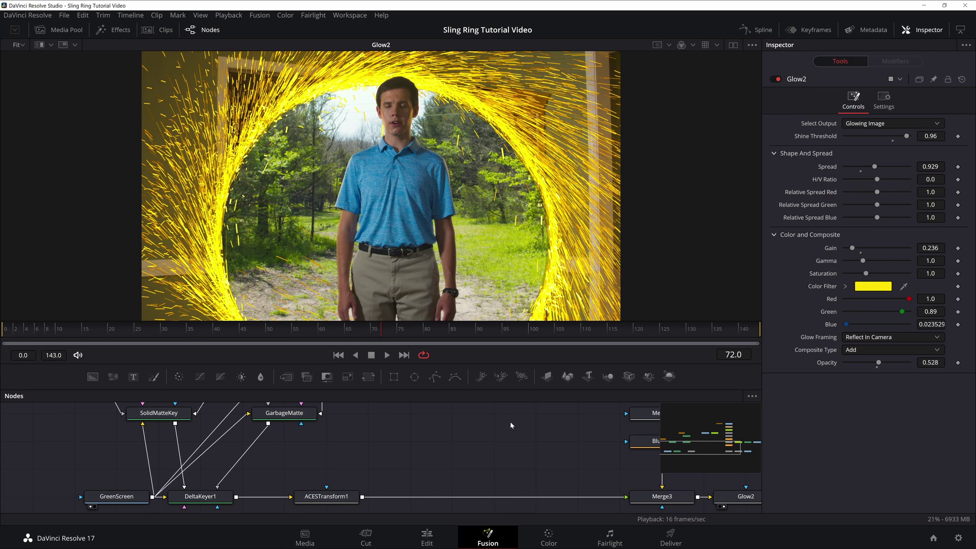
pyautogui.moveTo(510, 422); pyautogui.dragTo(285, 416)
pyautogui.moveTo(608, 454); pyautogui.dragTo(568, 455)
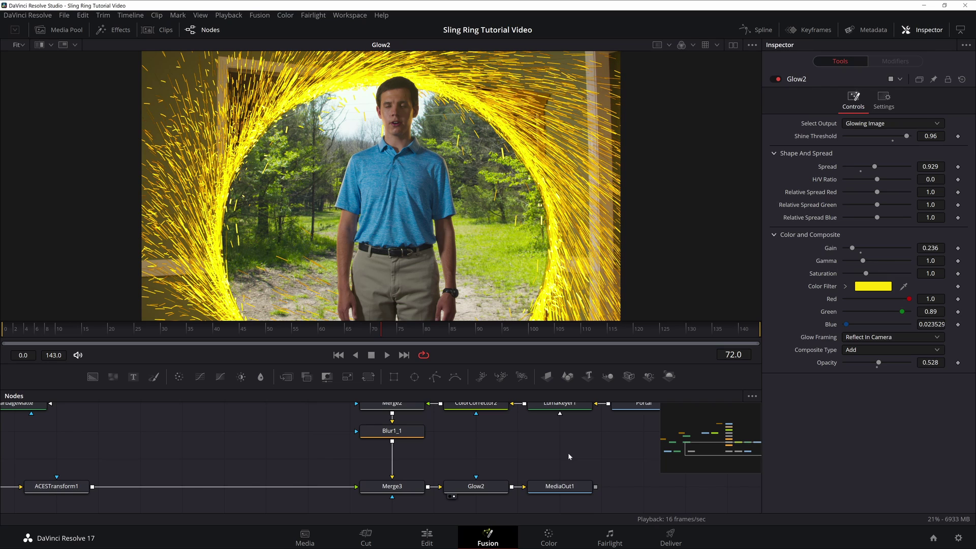